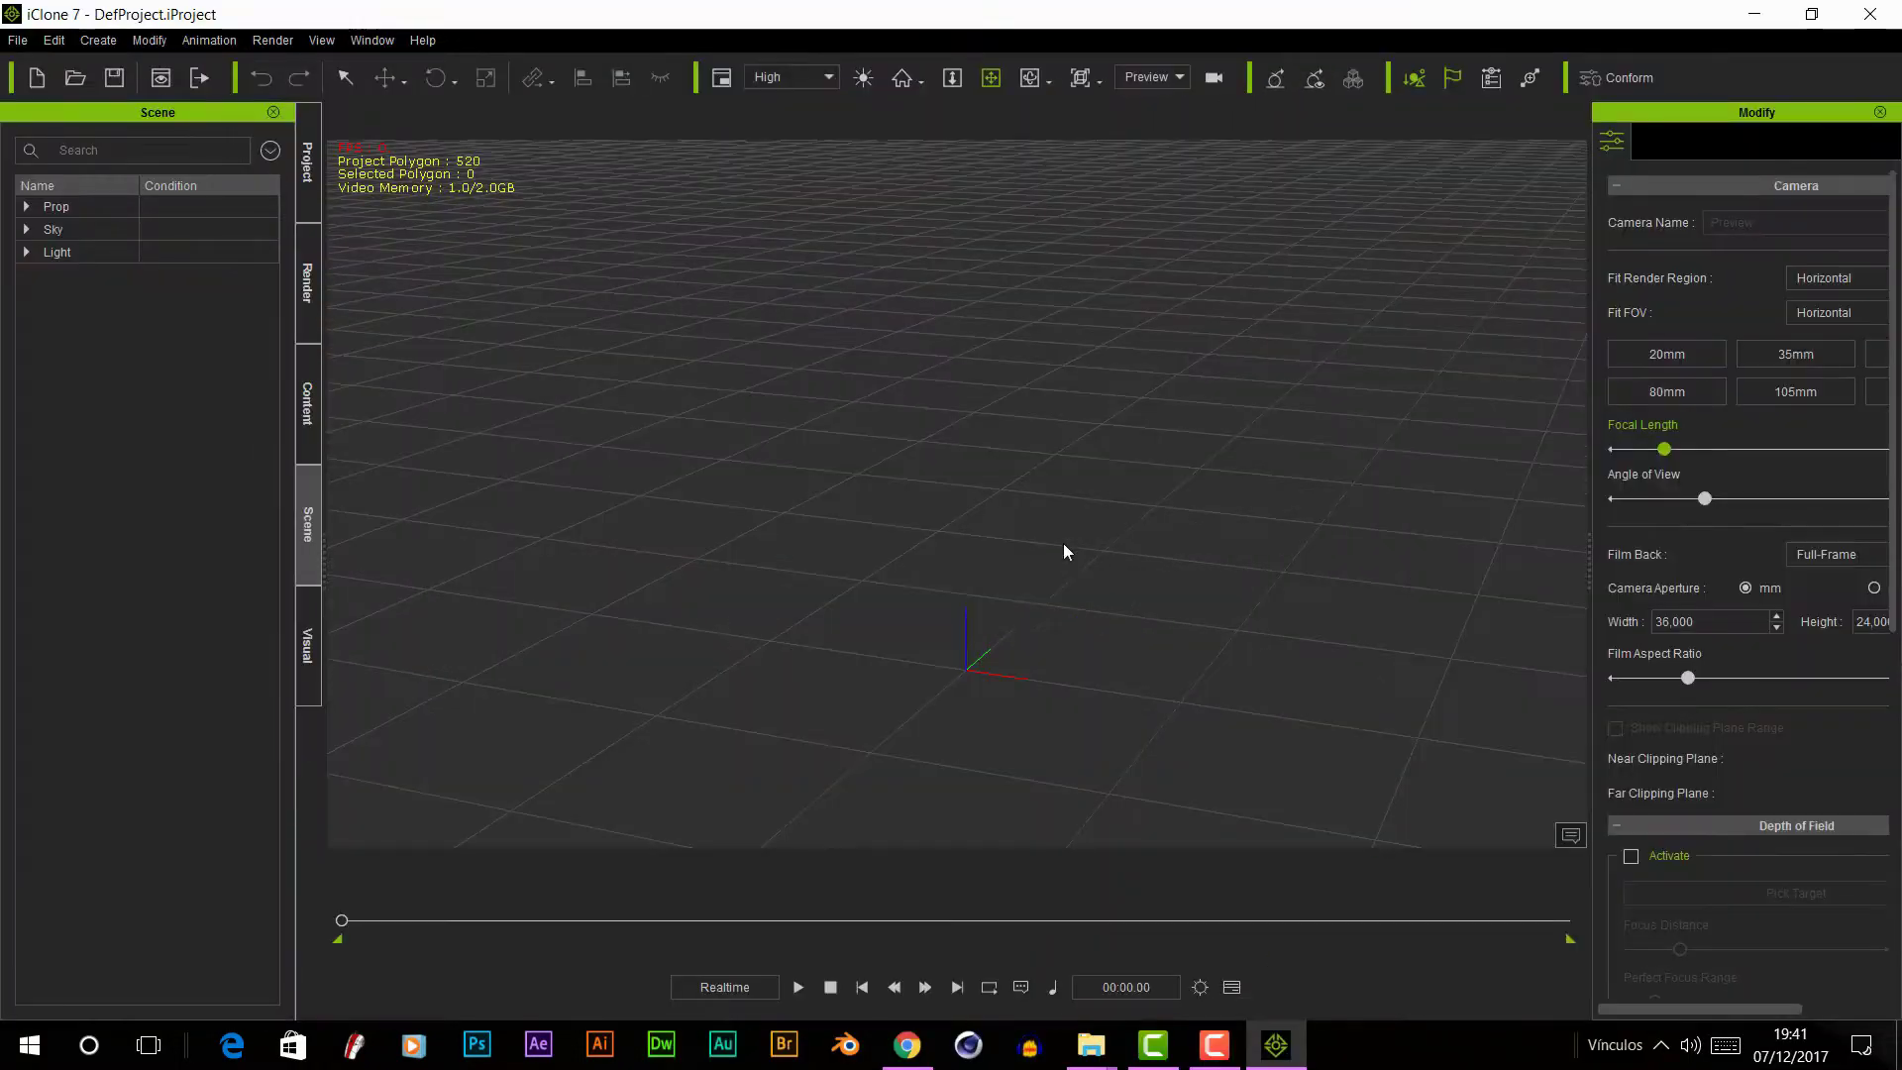
- Dismiss the iClone 7 sign-up prompt to reach the empty DefProject workspace
{"action": "left_click", "coordinate": [971, 667]}
- Add the Floor_001 floor and a slightly shrunk Wall_001 back wall from 3D Blocks
{"action": "left_click", "coordinate": [299, 389]}
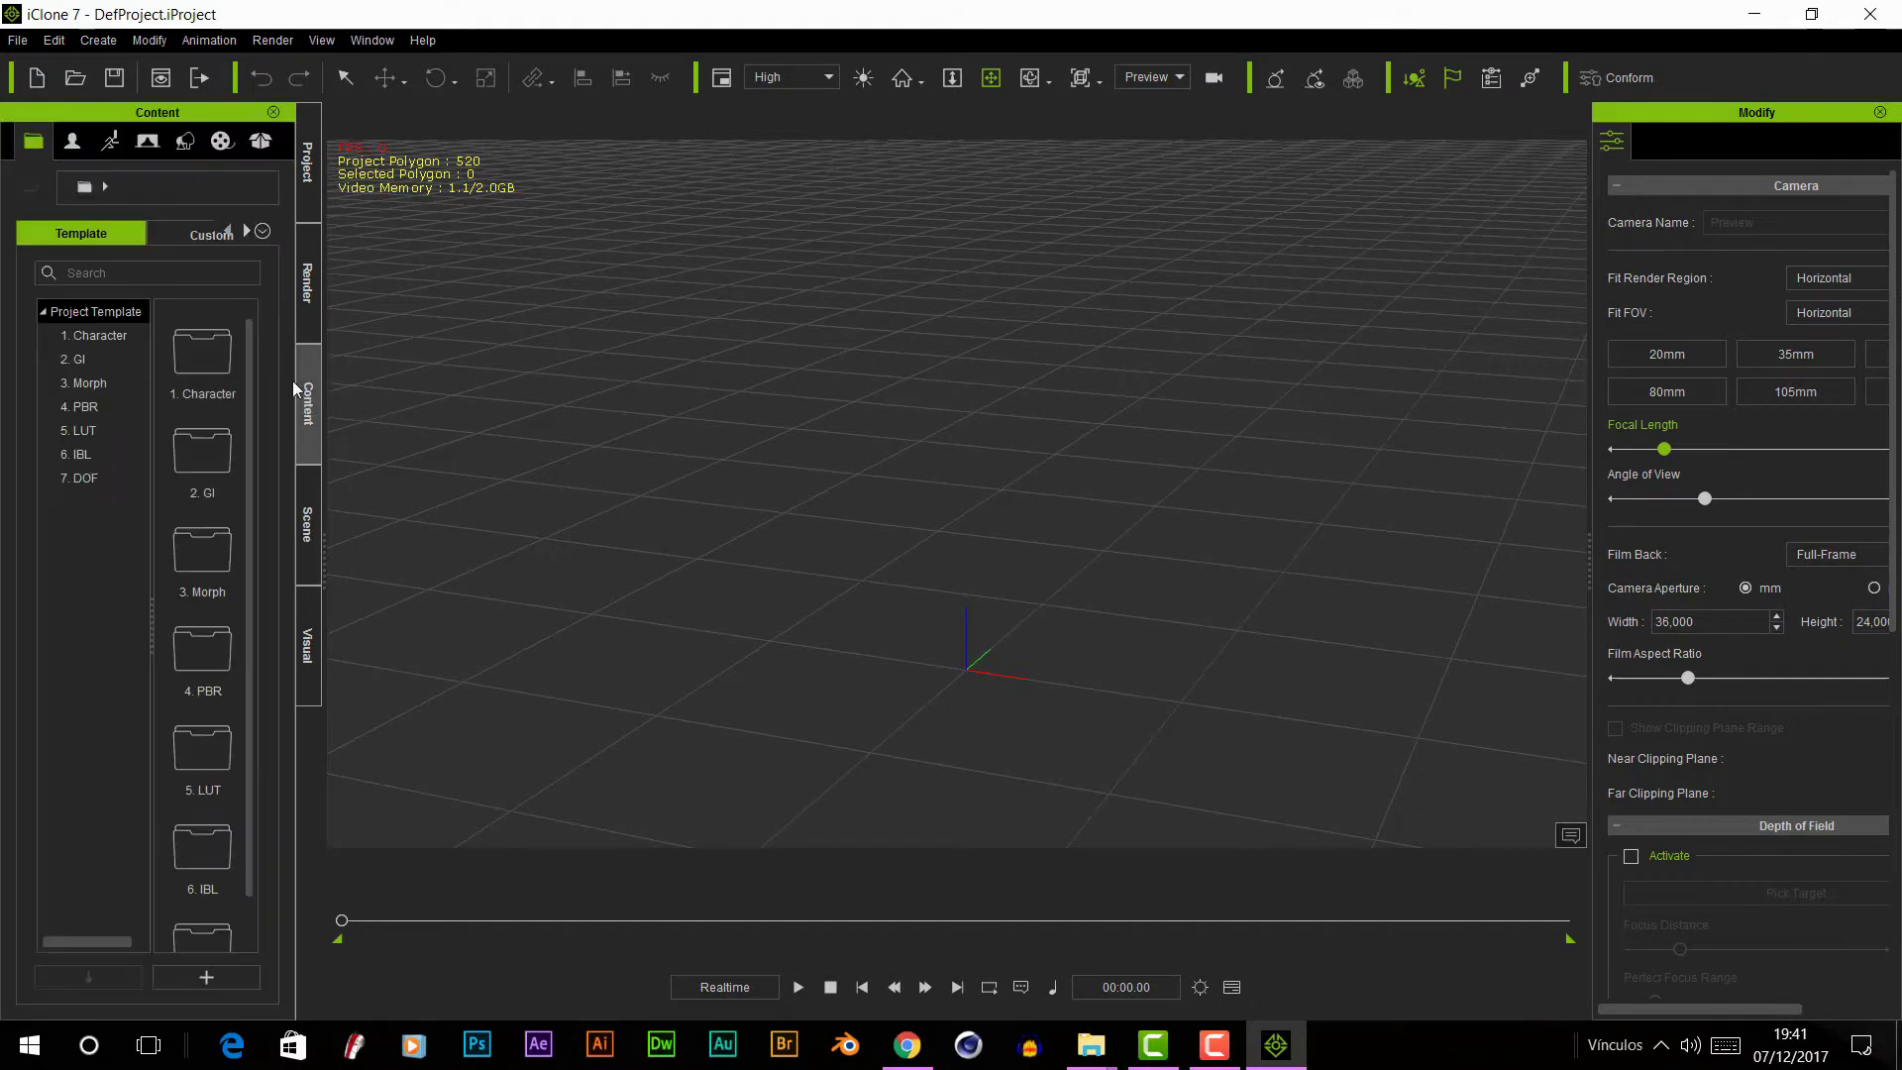
{"action": "left_click", "coordinate": [184, 142]}
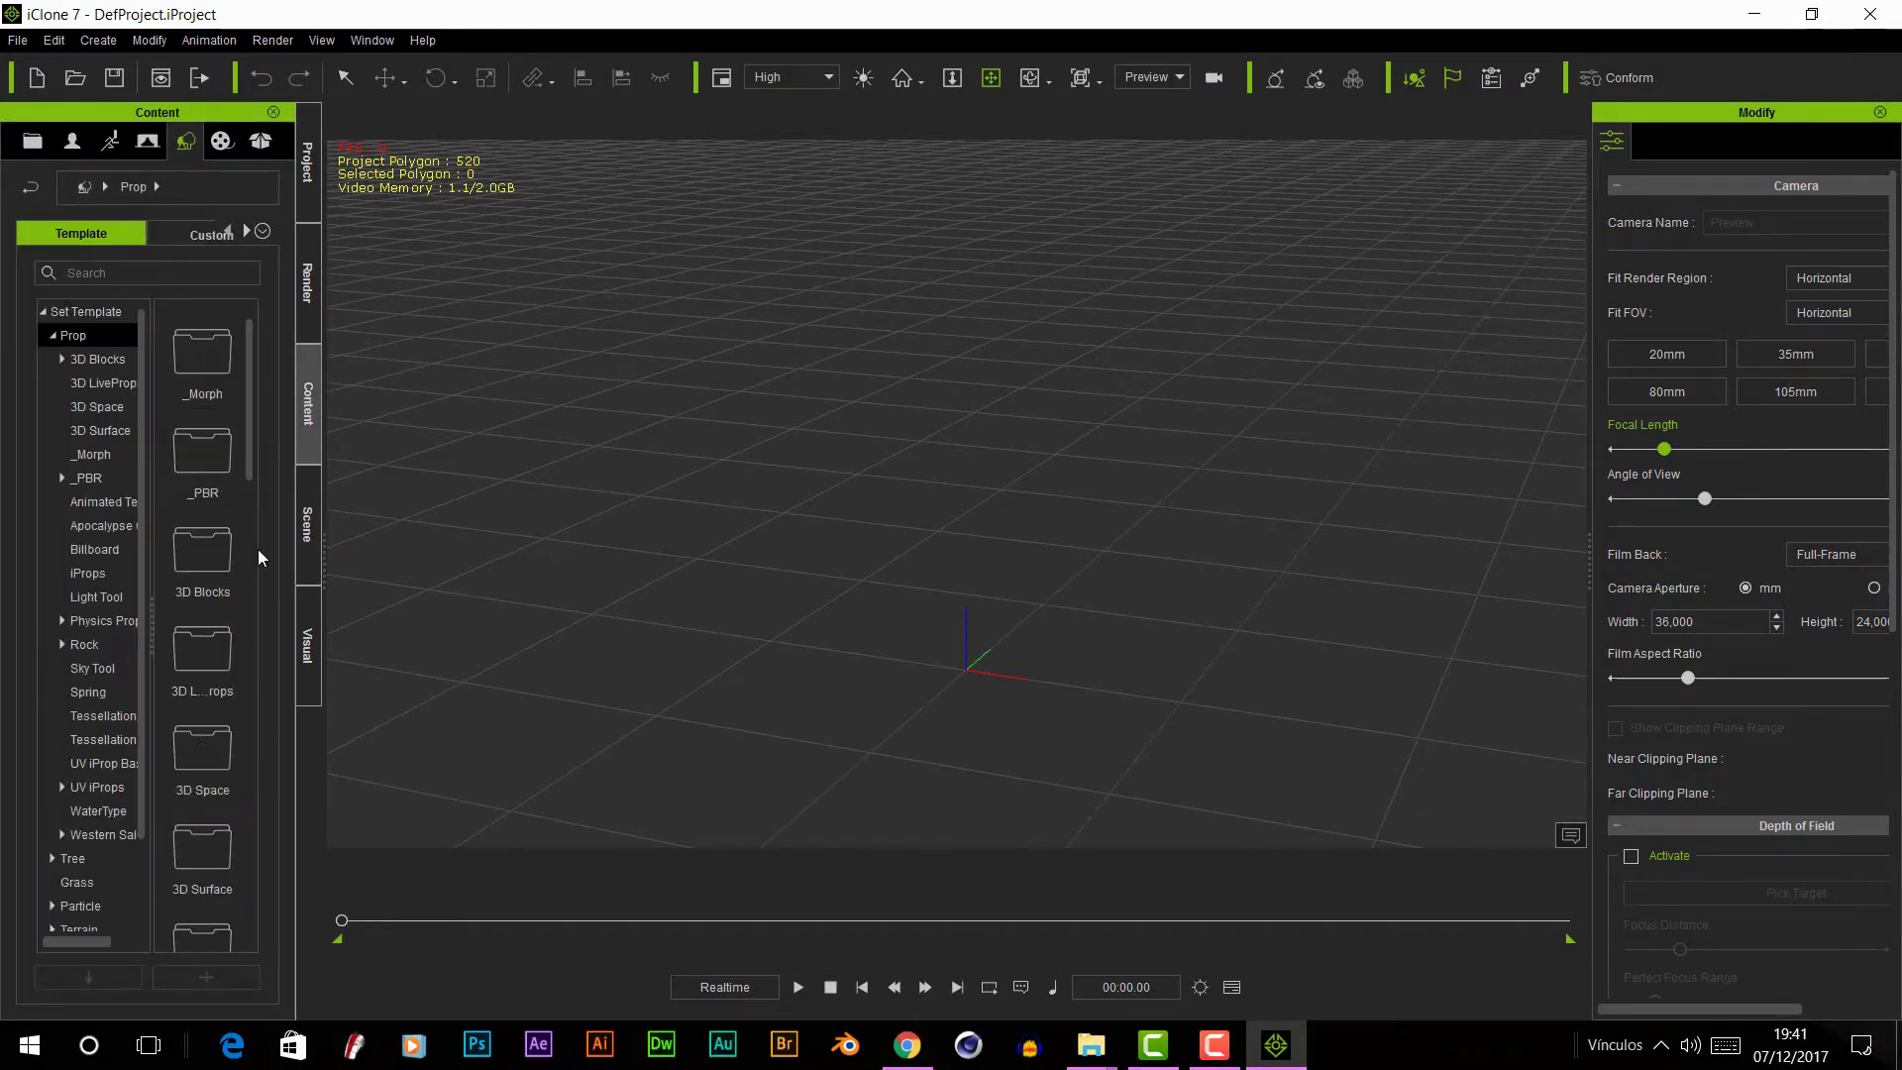
{"action": "double_click", "coordinate": [202, 550]}
{"action": "scroll", "coordinate": [203, 496], "scroll_direction": "down", "scroll_amount": 5}
{"action": "double_click", "coordinate": [203, 461]}
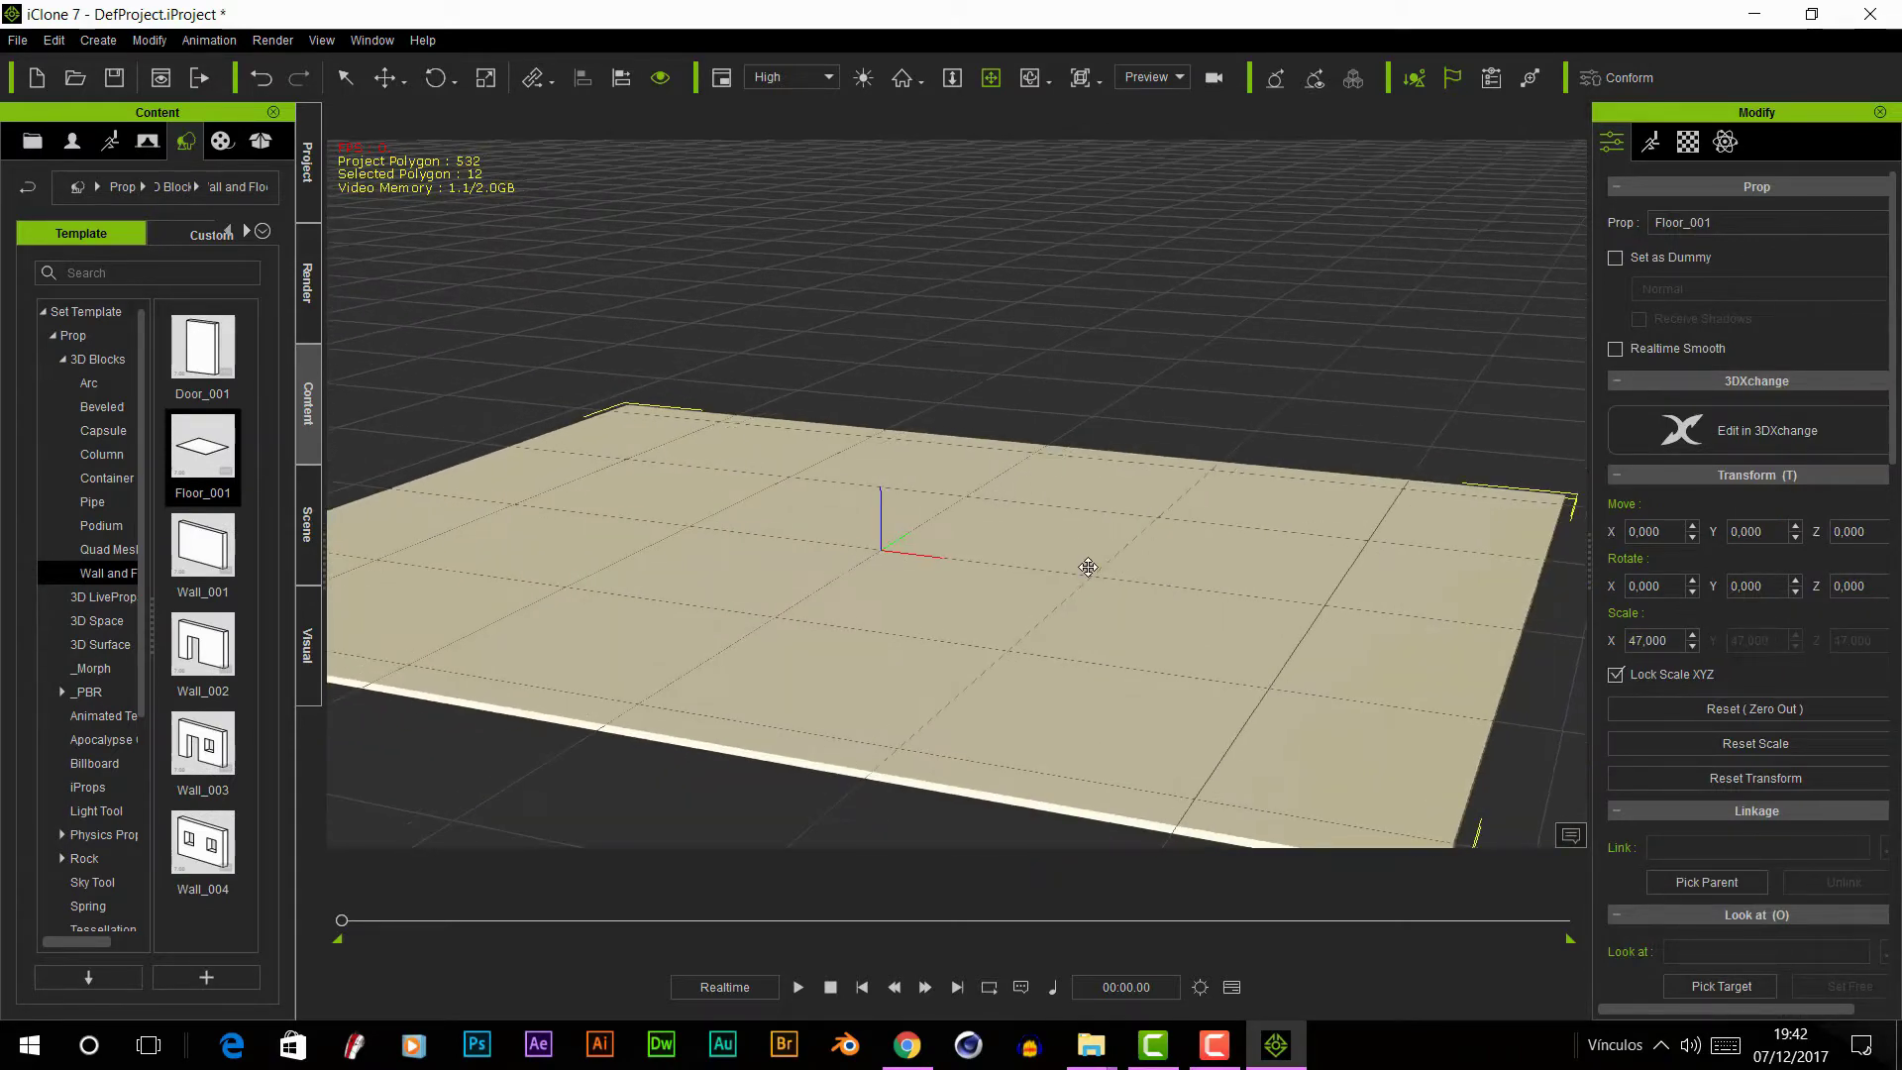
{"action": "left_click_drag", "start_coordinate": [203, 545], "coordinate": [878, 587]}
{"action": "scroll", "coordinate": [892, 555], "scroll_direction": "down", "scroll_amount": 3}
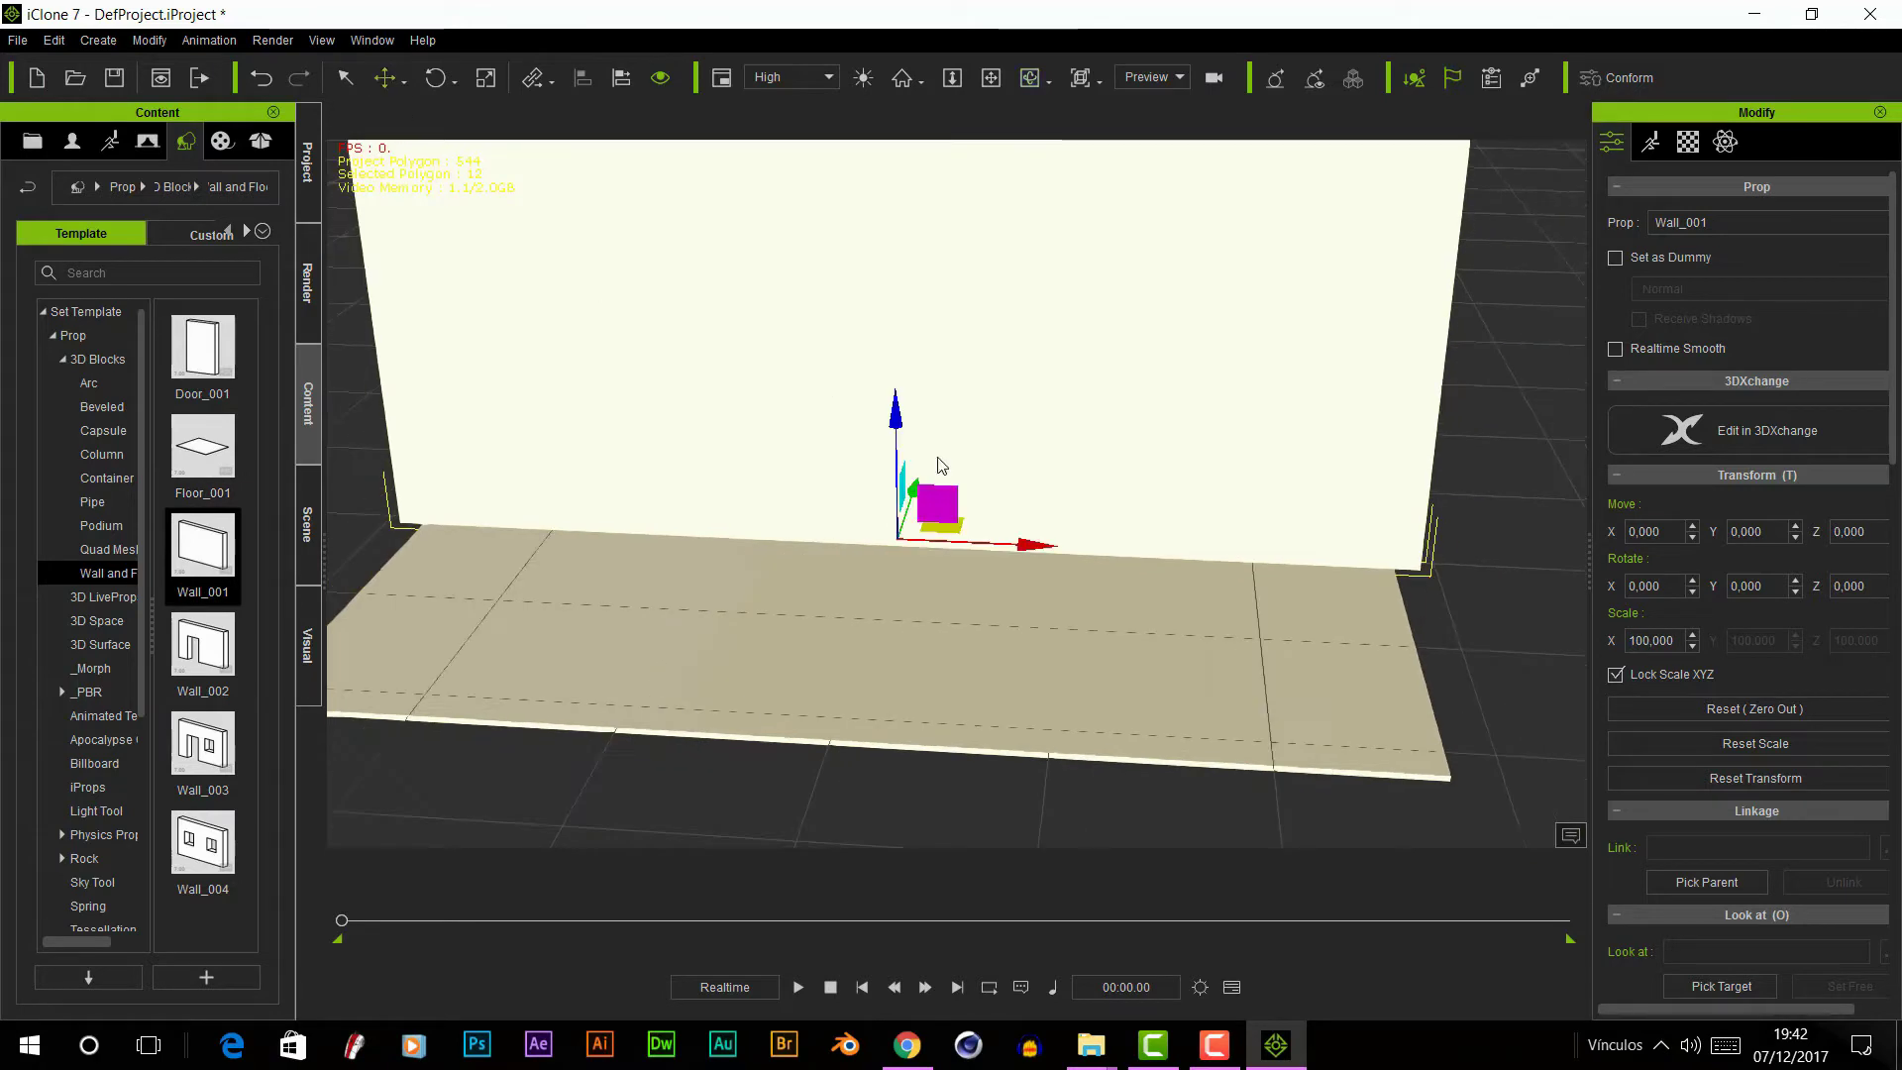
{"action": "key", "text": "r"}
{"action": "mouse_move", "coordinate": [1025, 543]}
{"action": "left_mouse_down"}
{"action": "mouse_move", "coordinate": [916, 492]}
{"action": "mouse_move", "coordinate": [951, 404]}
{"action": "mouse_move", "coordinate": [931, 465]}
{"action": "left_mouse_up"}
- Copy the wall, rotate it 90° and scale it into a side wall on the floor's edge
{"action": "key", "text": "w"}
{"action": "right_click_drag", "start_coordinate": [891, 496], "coordinate": [1597, 233]}
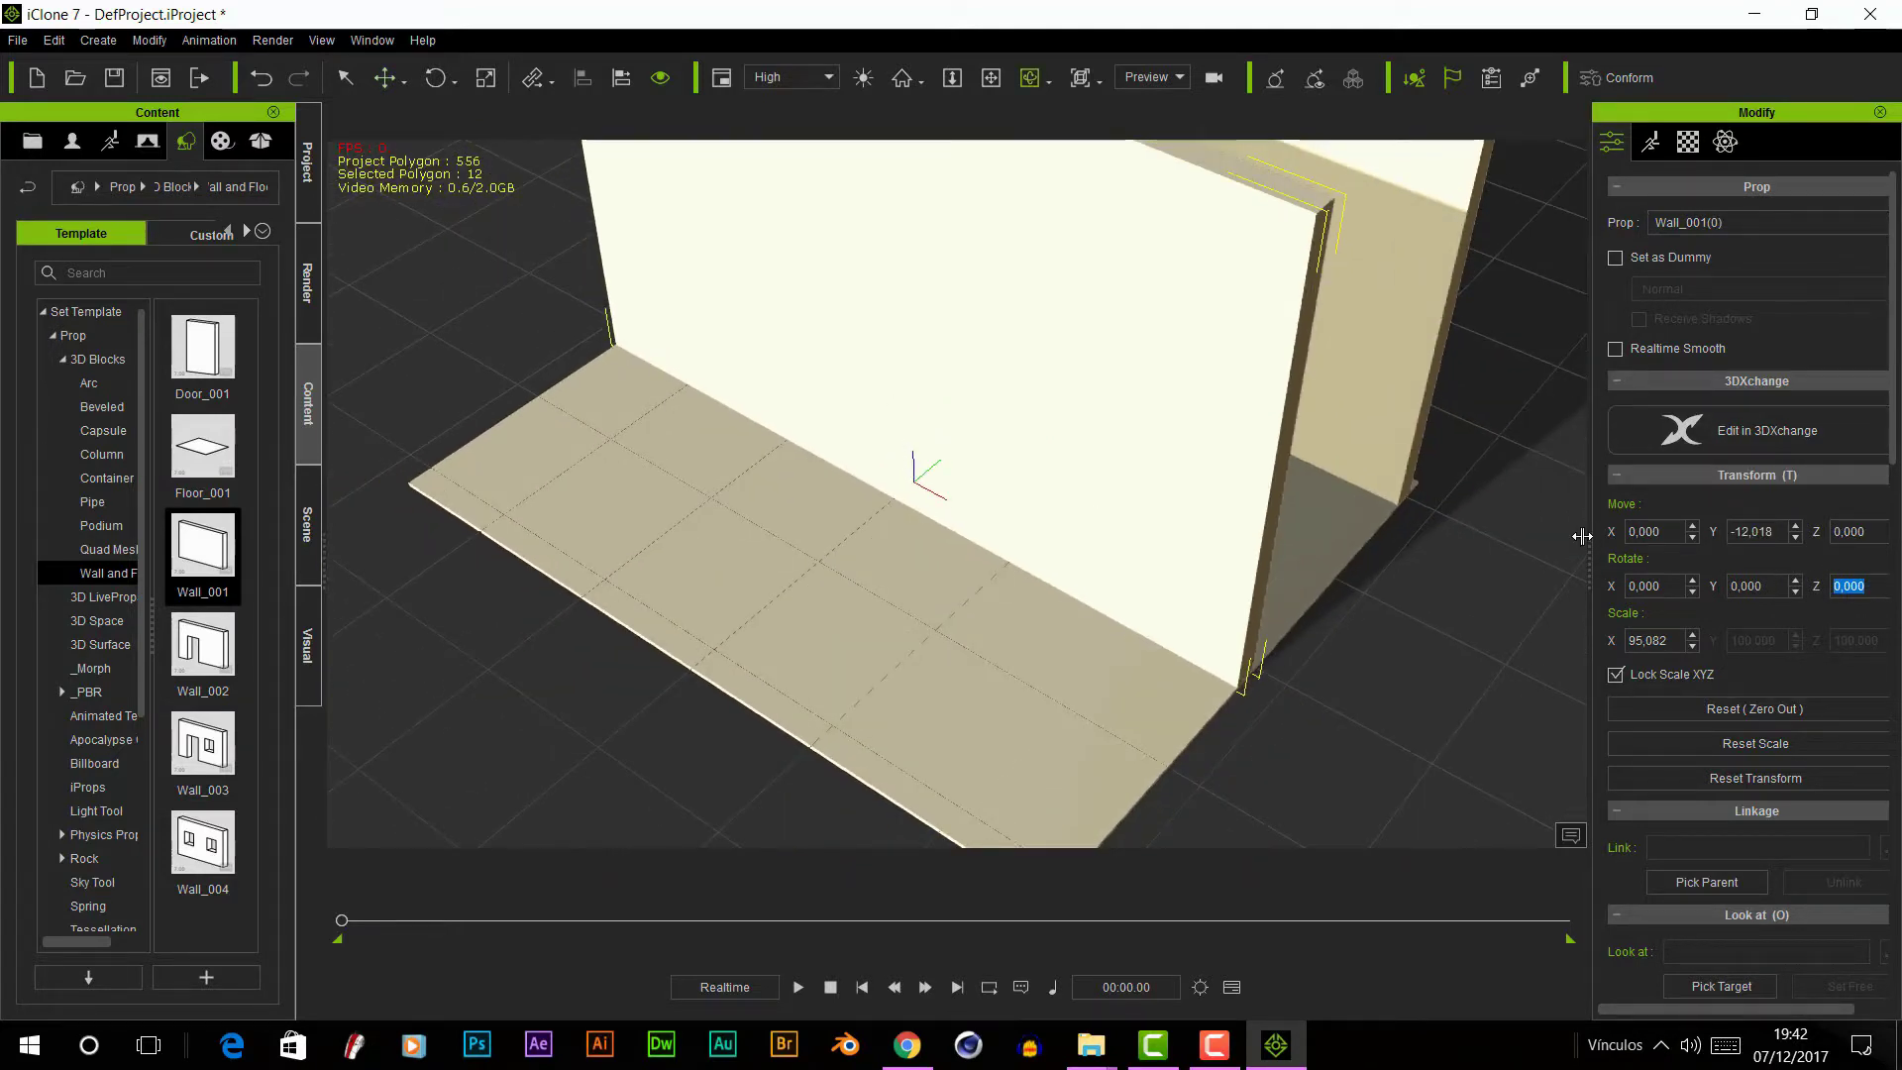
{"action": "type", "text": "90"}
{"action": "key", "text": "Return"}
{"action": "left_click_drag", "start_coordinate": [1026, 600], "coordinate": [1353, 774]}
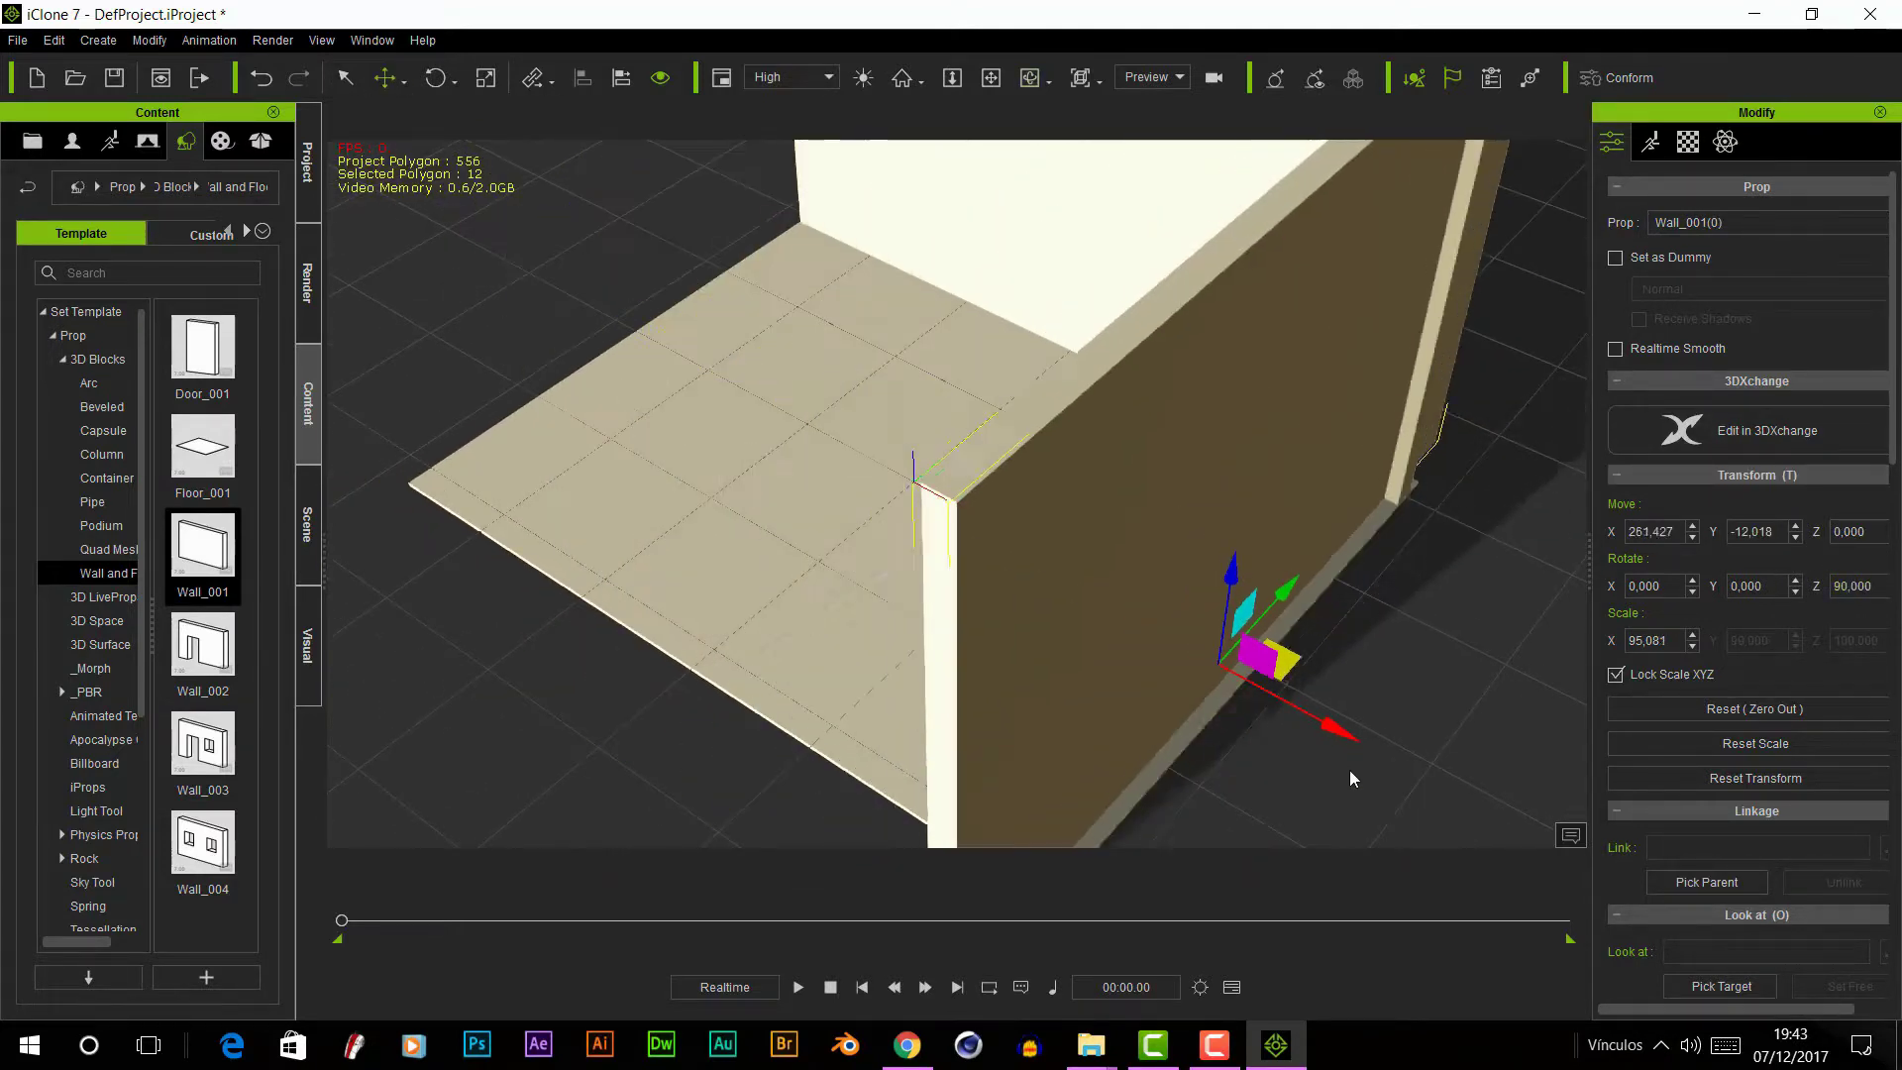
{"action": "scroll", "coordinate": [1143, 621], "scroll_direction": "down", "scroll_amount": 3}
{"action": "key", "text": "r"}
{"action": "left_click_drag", "start_coordinate": [1223, 549], "coordinate": [827, 707]}
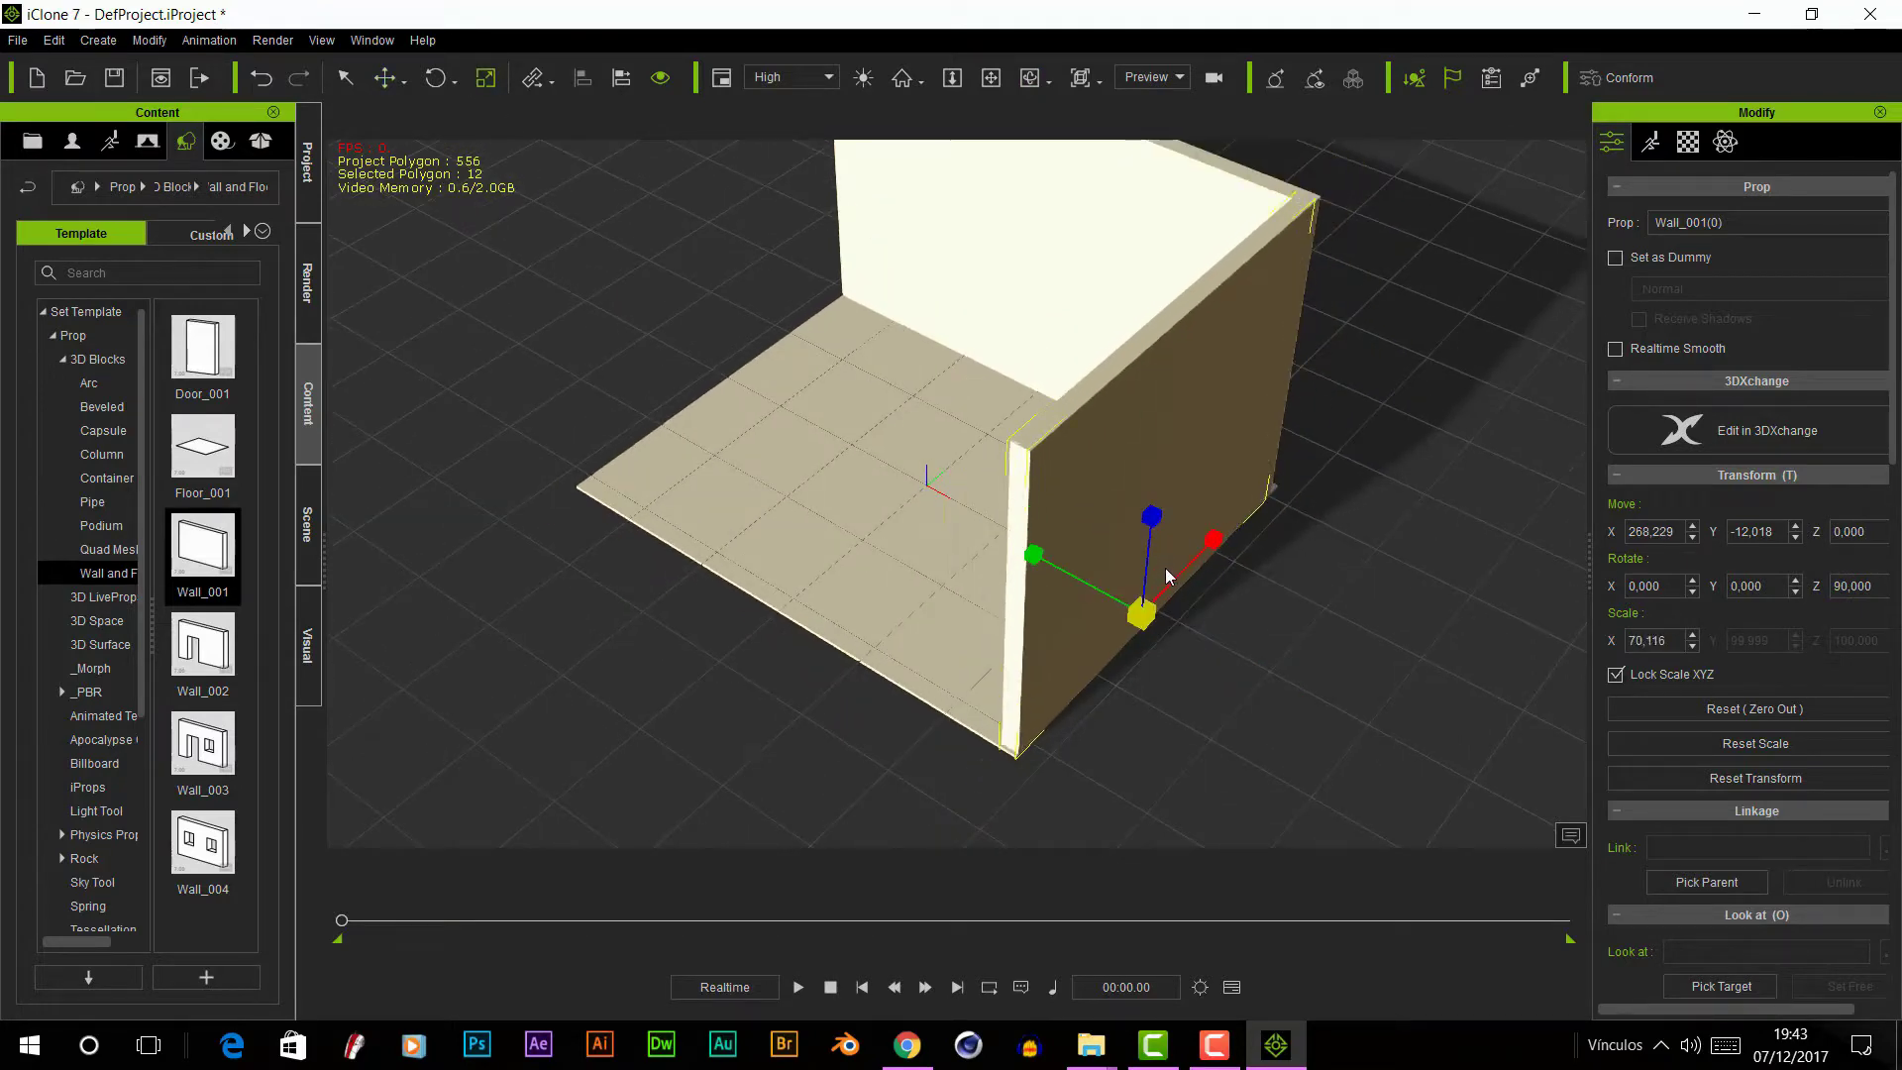
{"action": "right_click_drag", "start_coordinate": [827, 707], "coordinate": [1105, 468]}
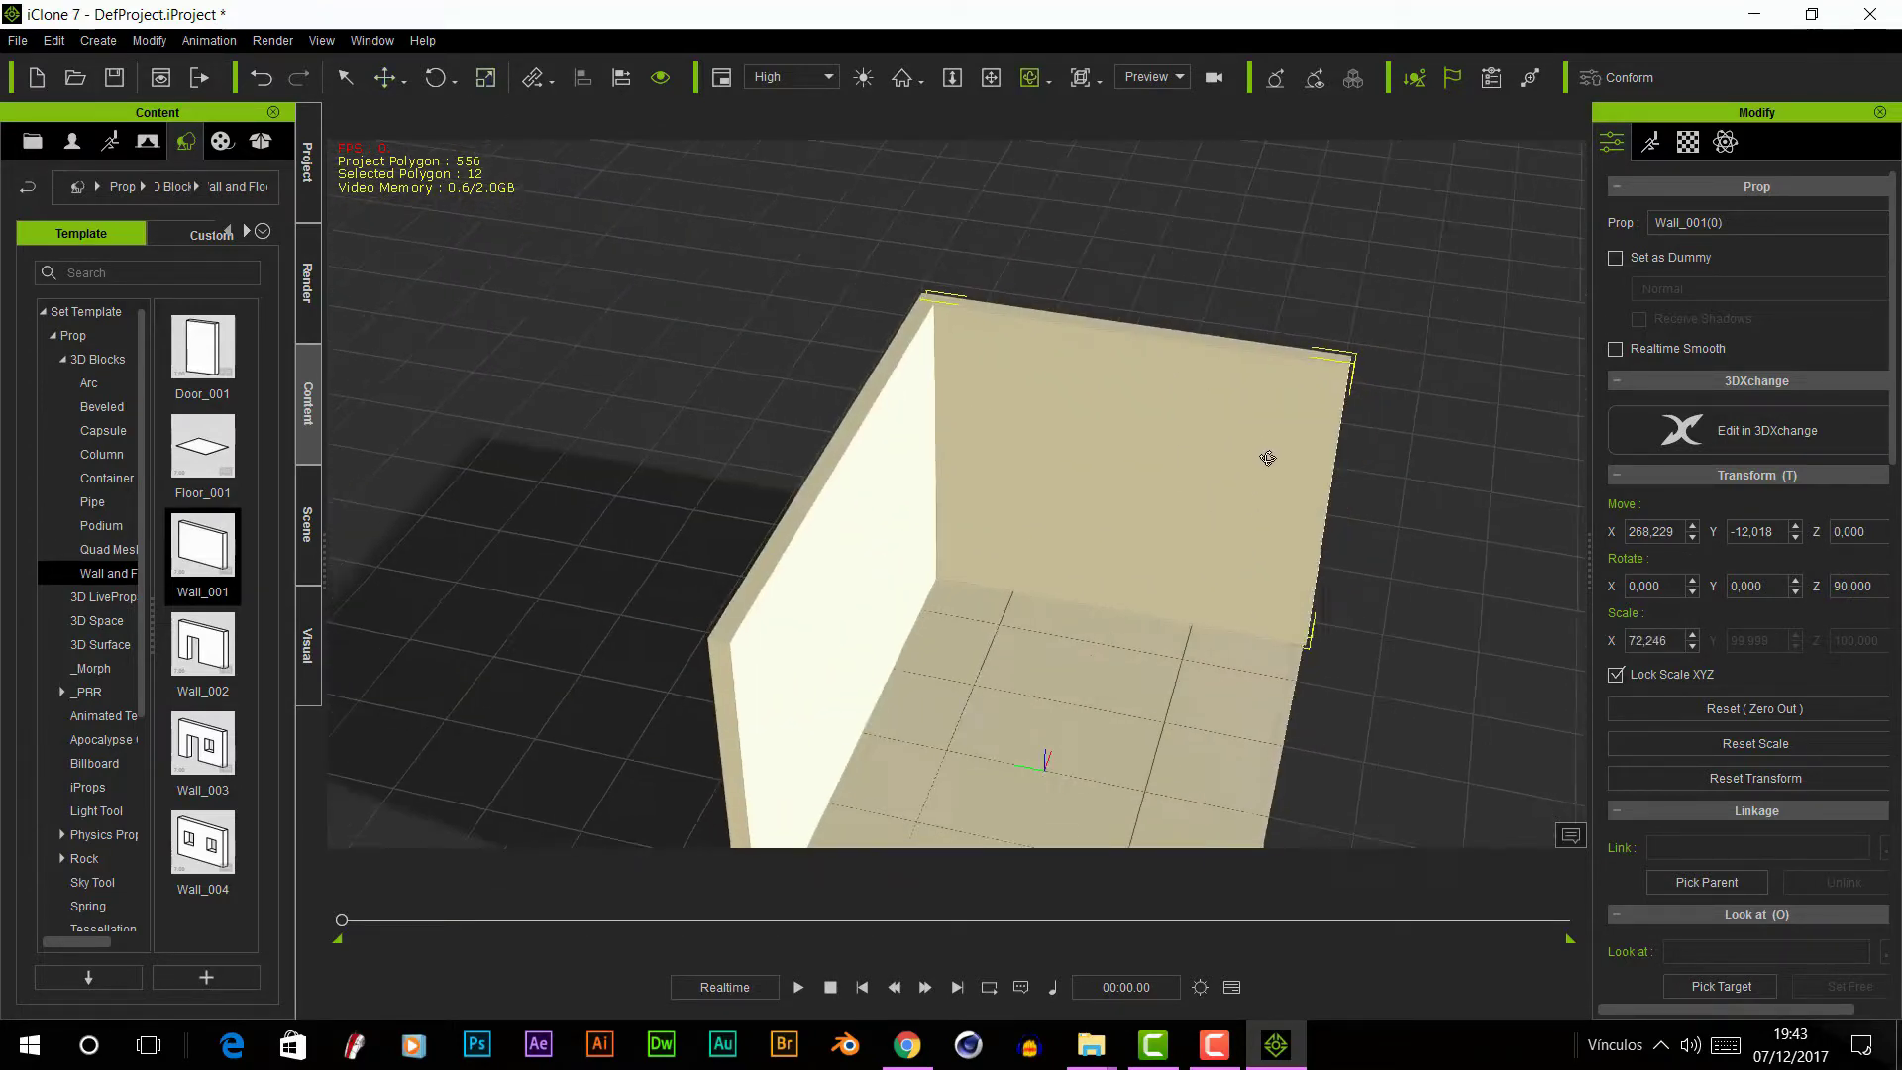
- Clone the side wall onto the floor's opposite edge
{"action": "left_click", "coordinate": [926, 551]}
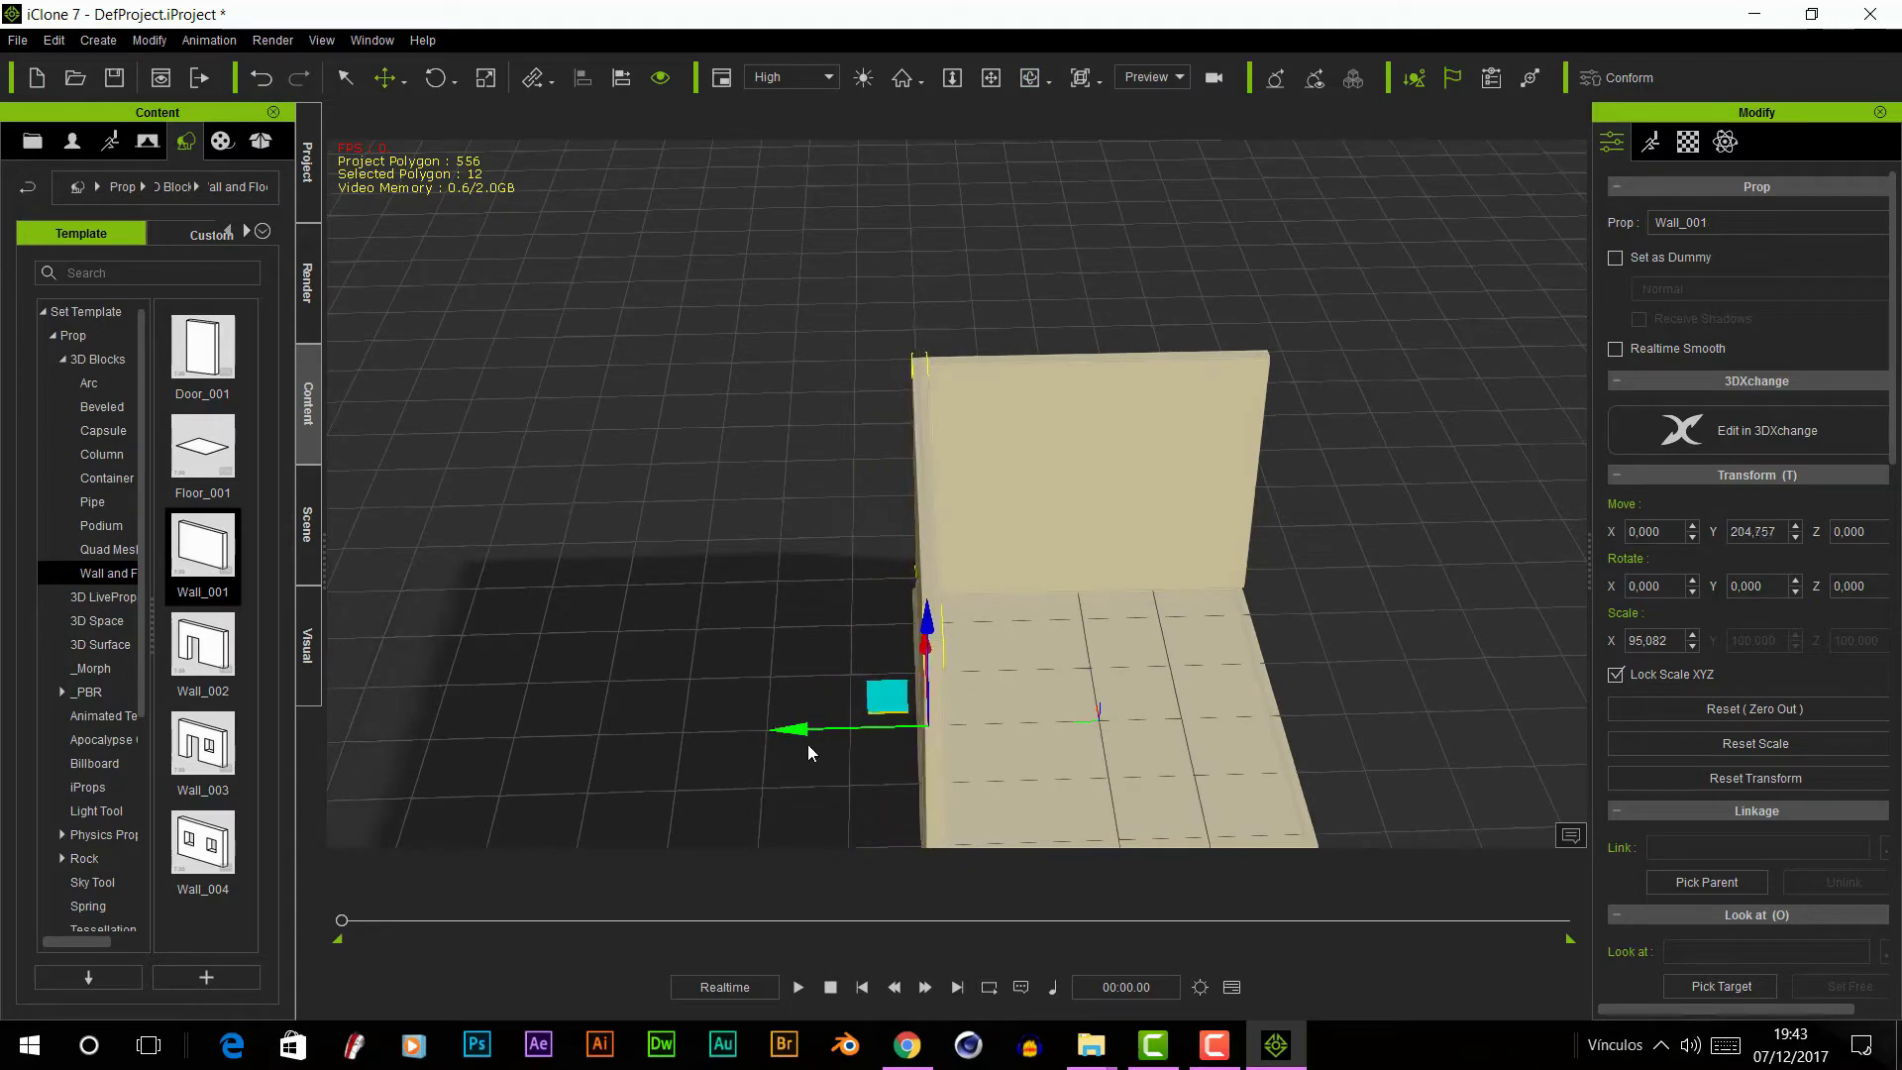
{"action": "left_click", "coordinate": [1139, 515]}
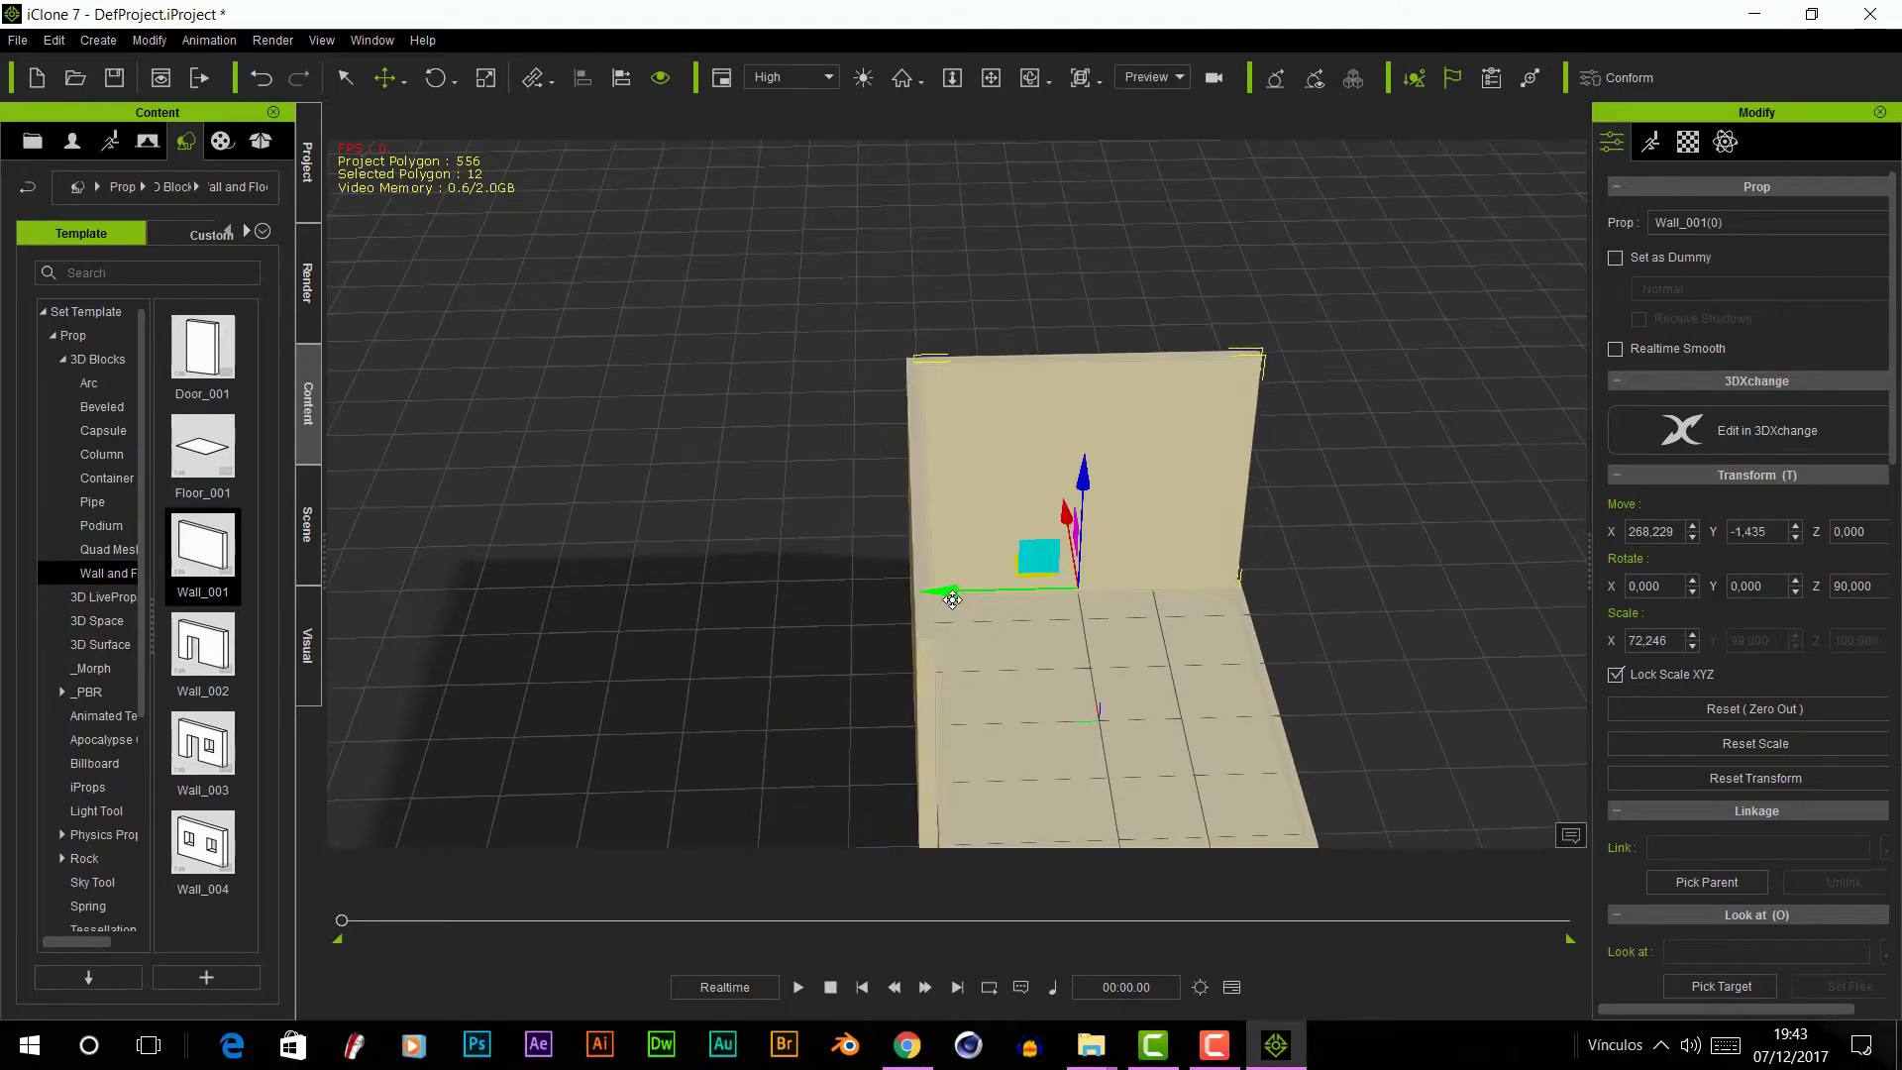
{"action": "right_click_drag", "start_coordinate": [1139, 515], "coordinate": [1183, 548]}
{"action": "left_click_drag", "start_coordinate": [1048, 509], "coordinate": [1074, 773], "text": "ctrl"}
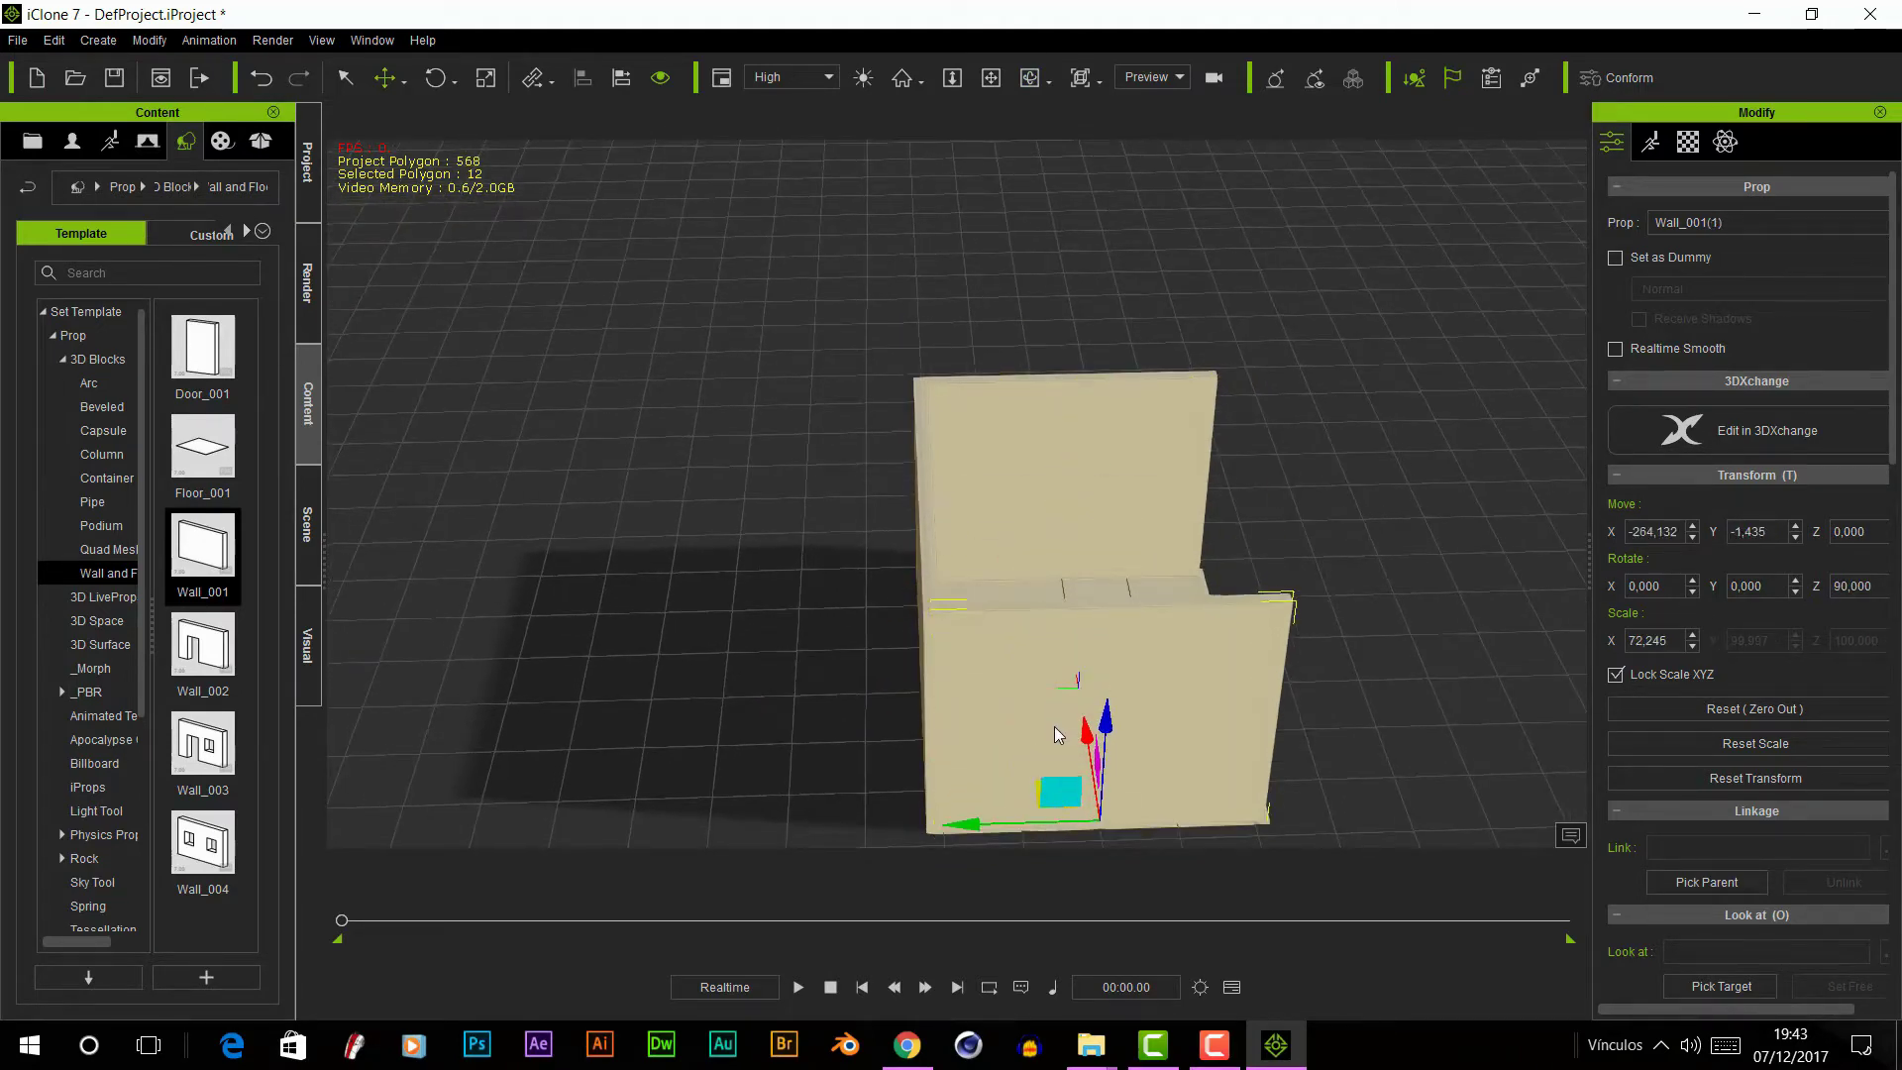
{"action": "right_click_drag", "start_coordinate": [1075, 773], "coordinate": [978, 331]}
{"action": "middle_click_drag", "start_coordinate": [978, 331], "coordinate": [993, 575]}
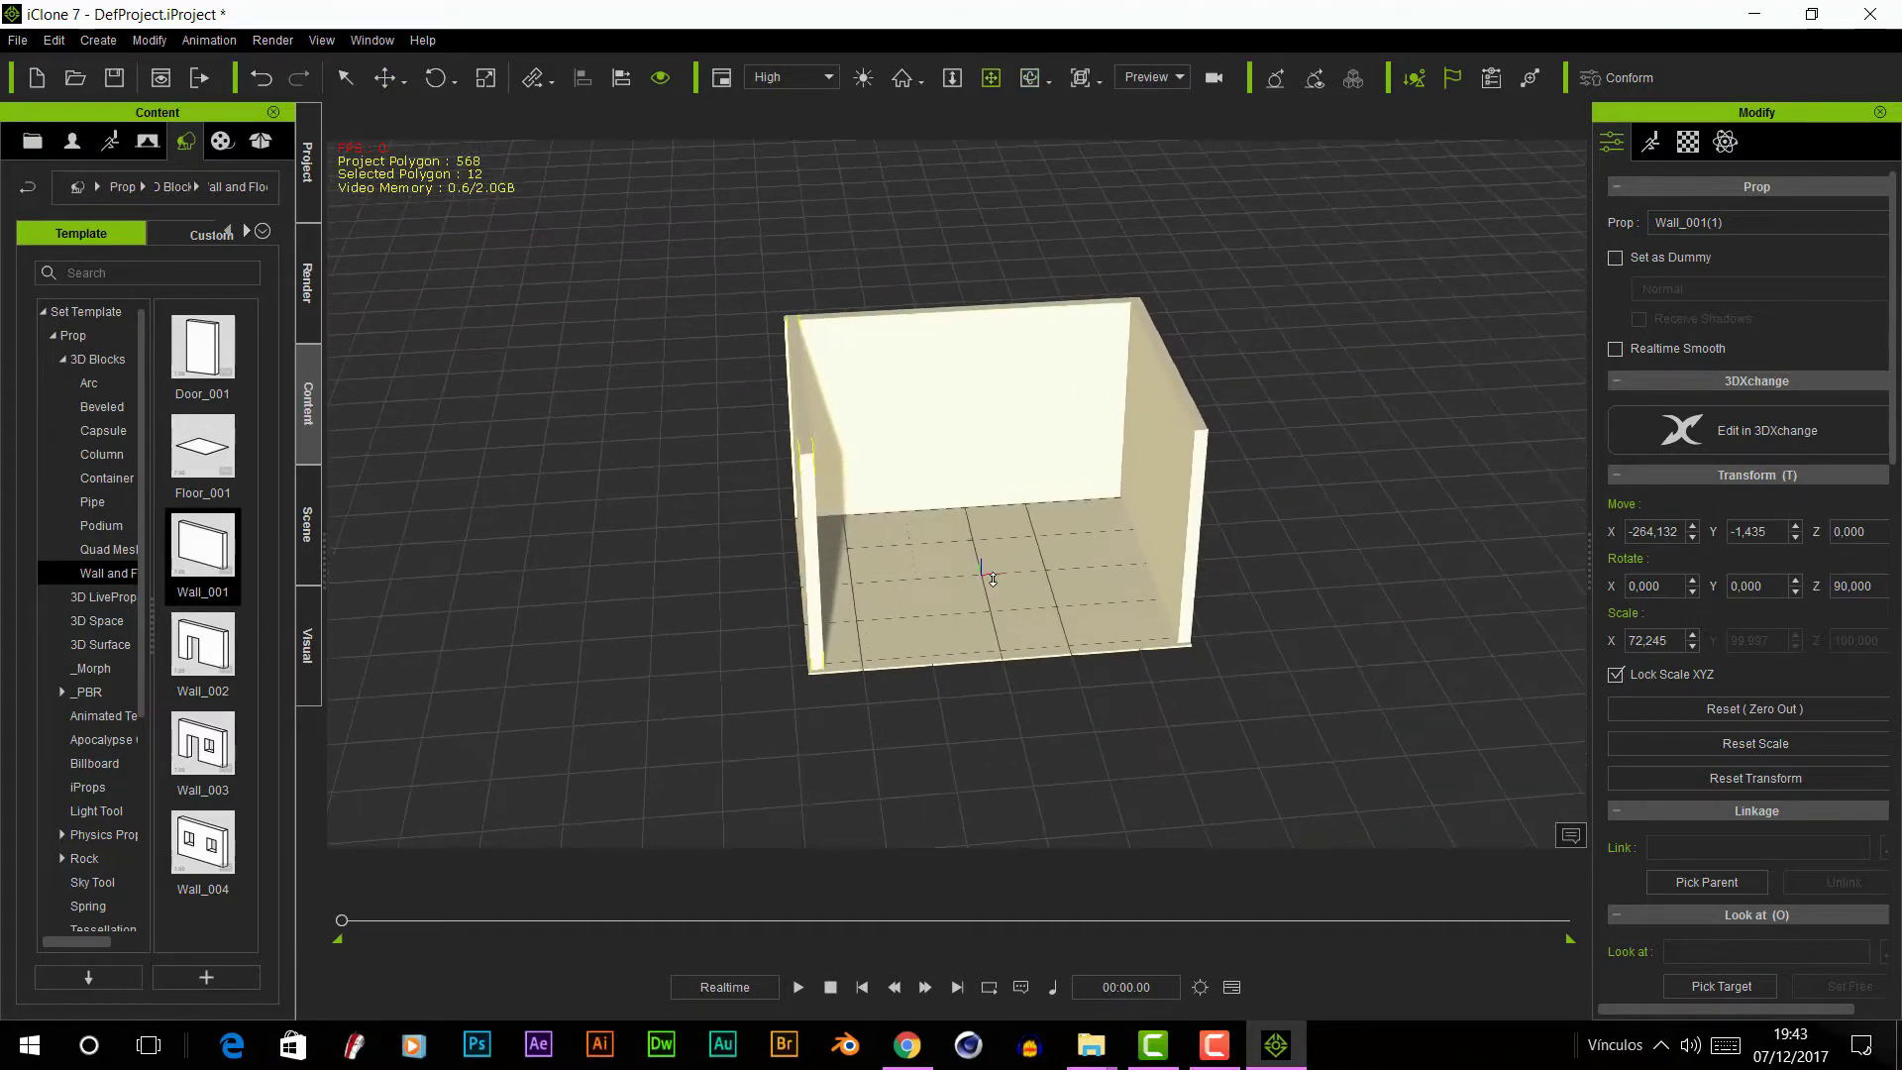
- Select all three walls and stretch them taller with the Scale tool
{"action": "left_click", "coordinate": [993, 576]}
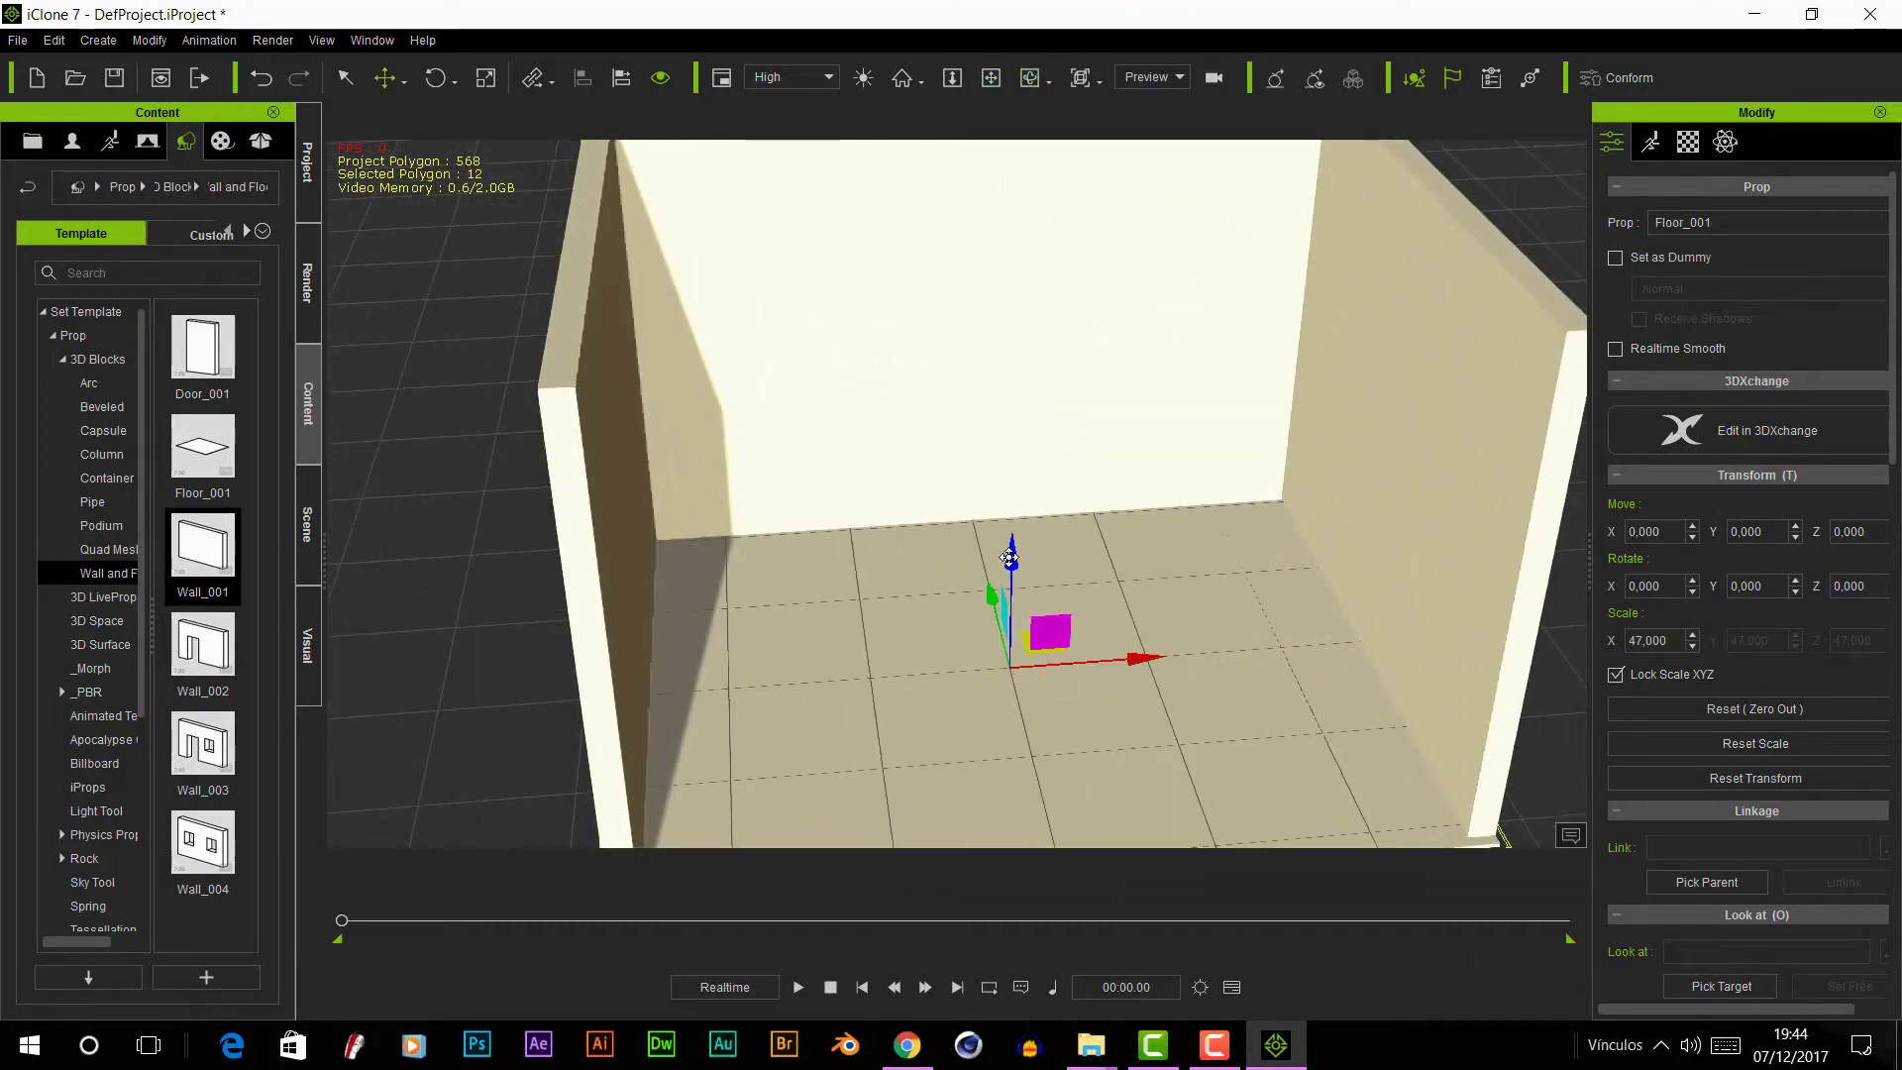
{"action": "scroll", "coordinate": [872, 451], "scroll_direction": "down", "scroll_amount": 3}
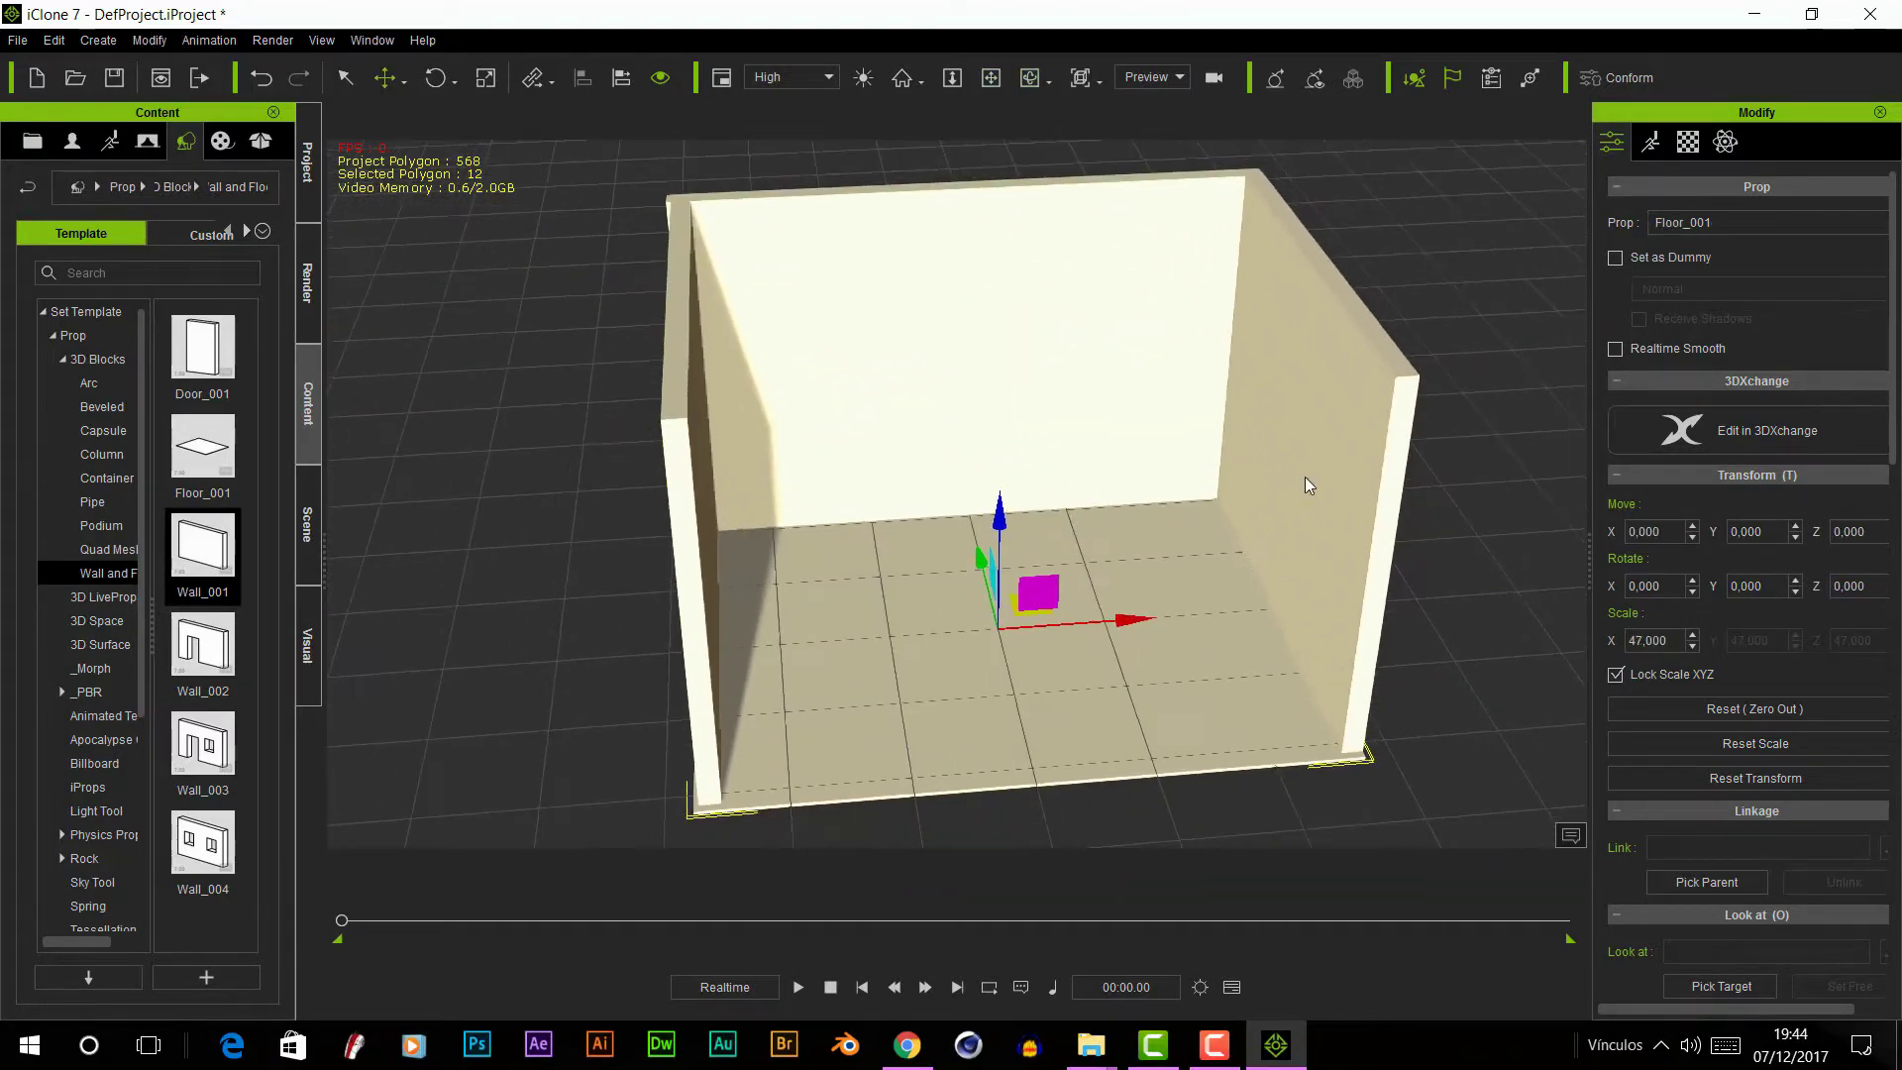
{"action": "left_click", "coordinate": [1305, 478]}
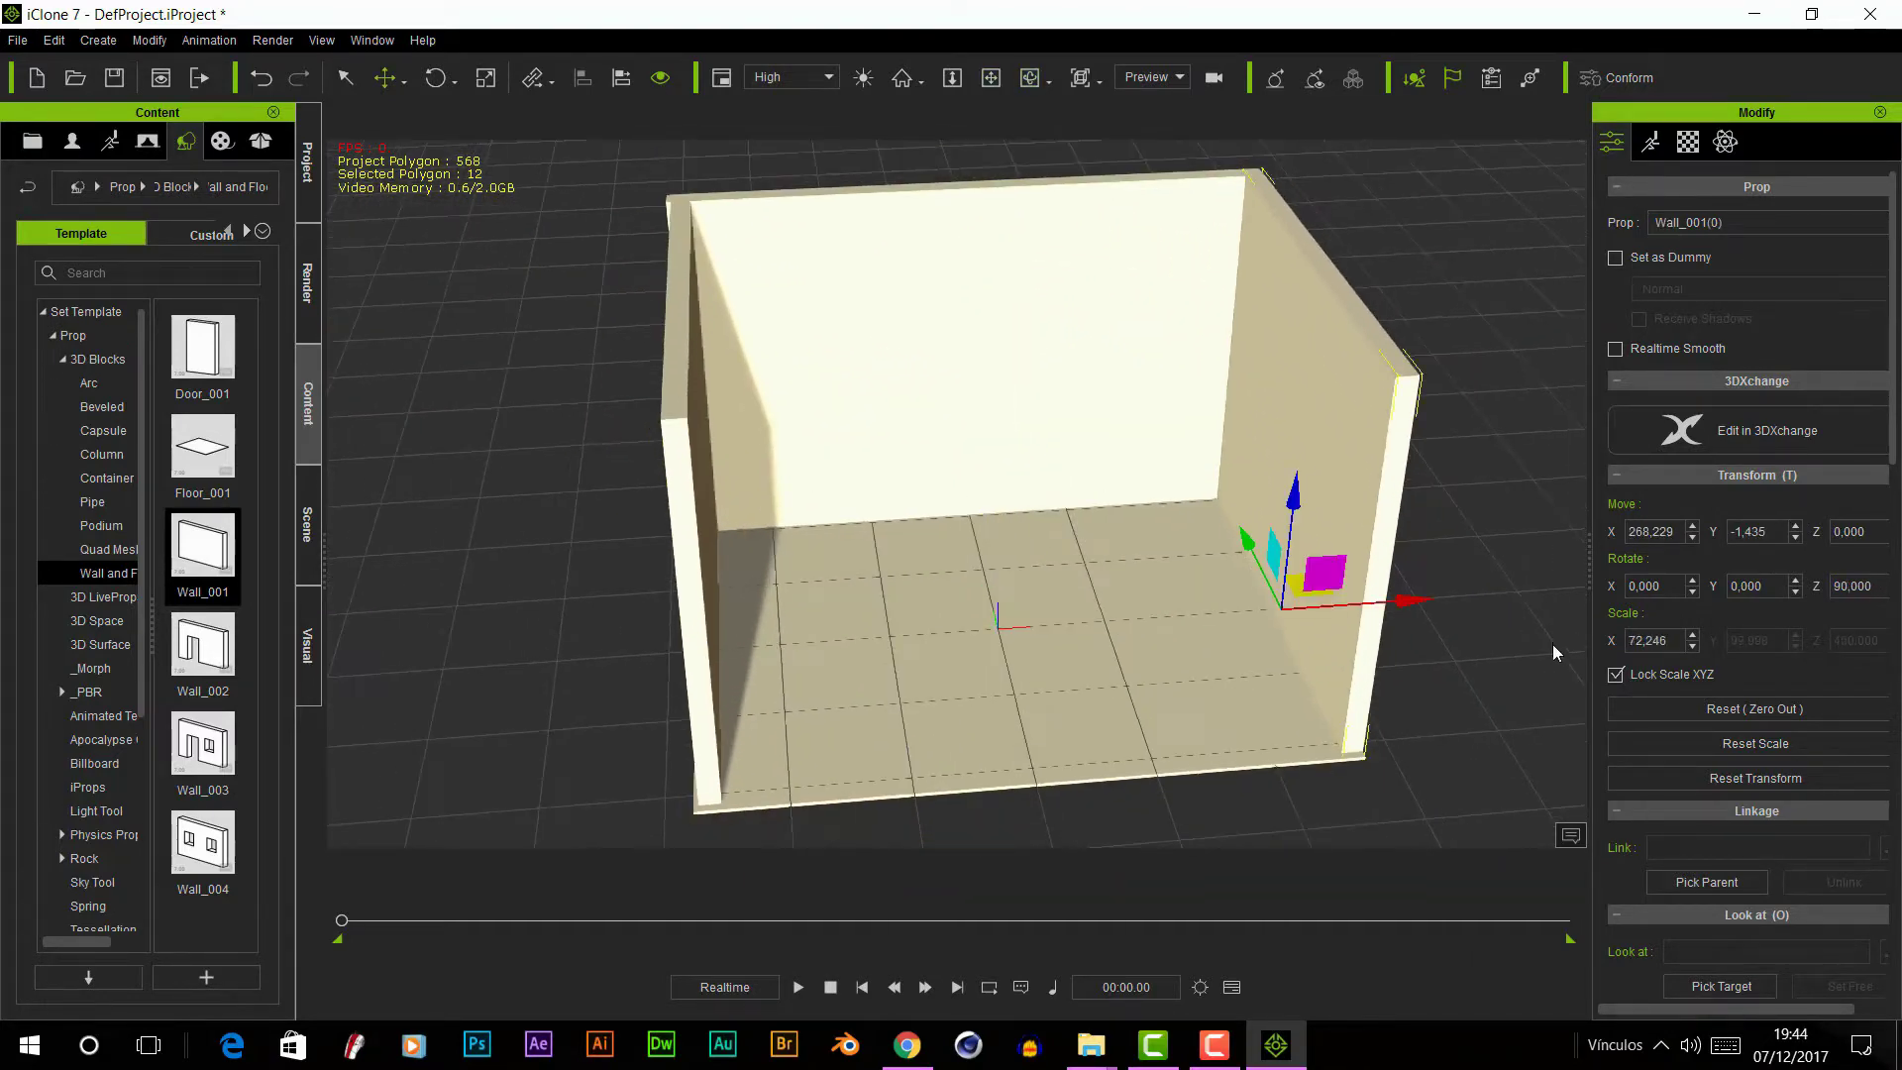
{"action": "left_click", "coordinate": [693, 446]}
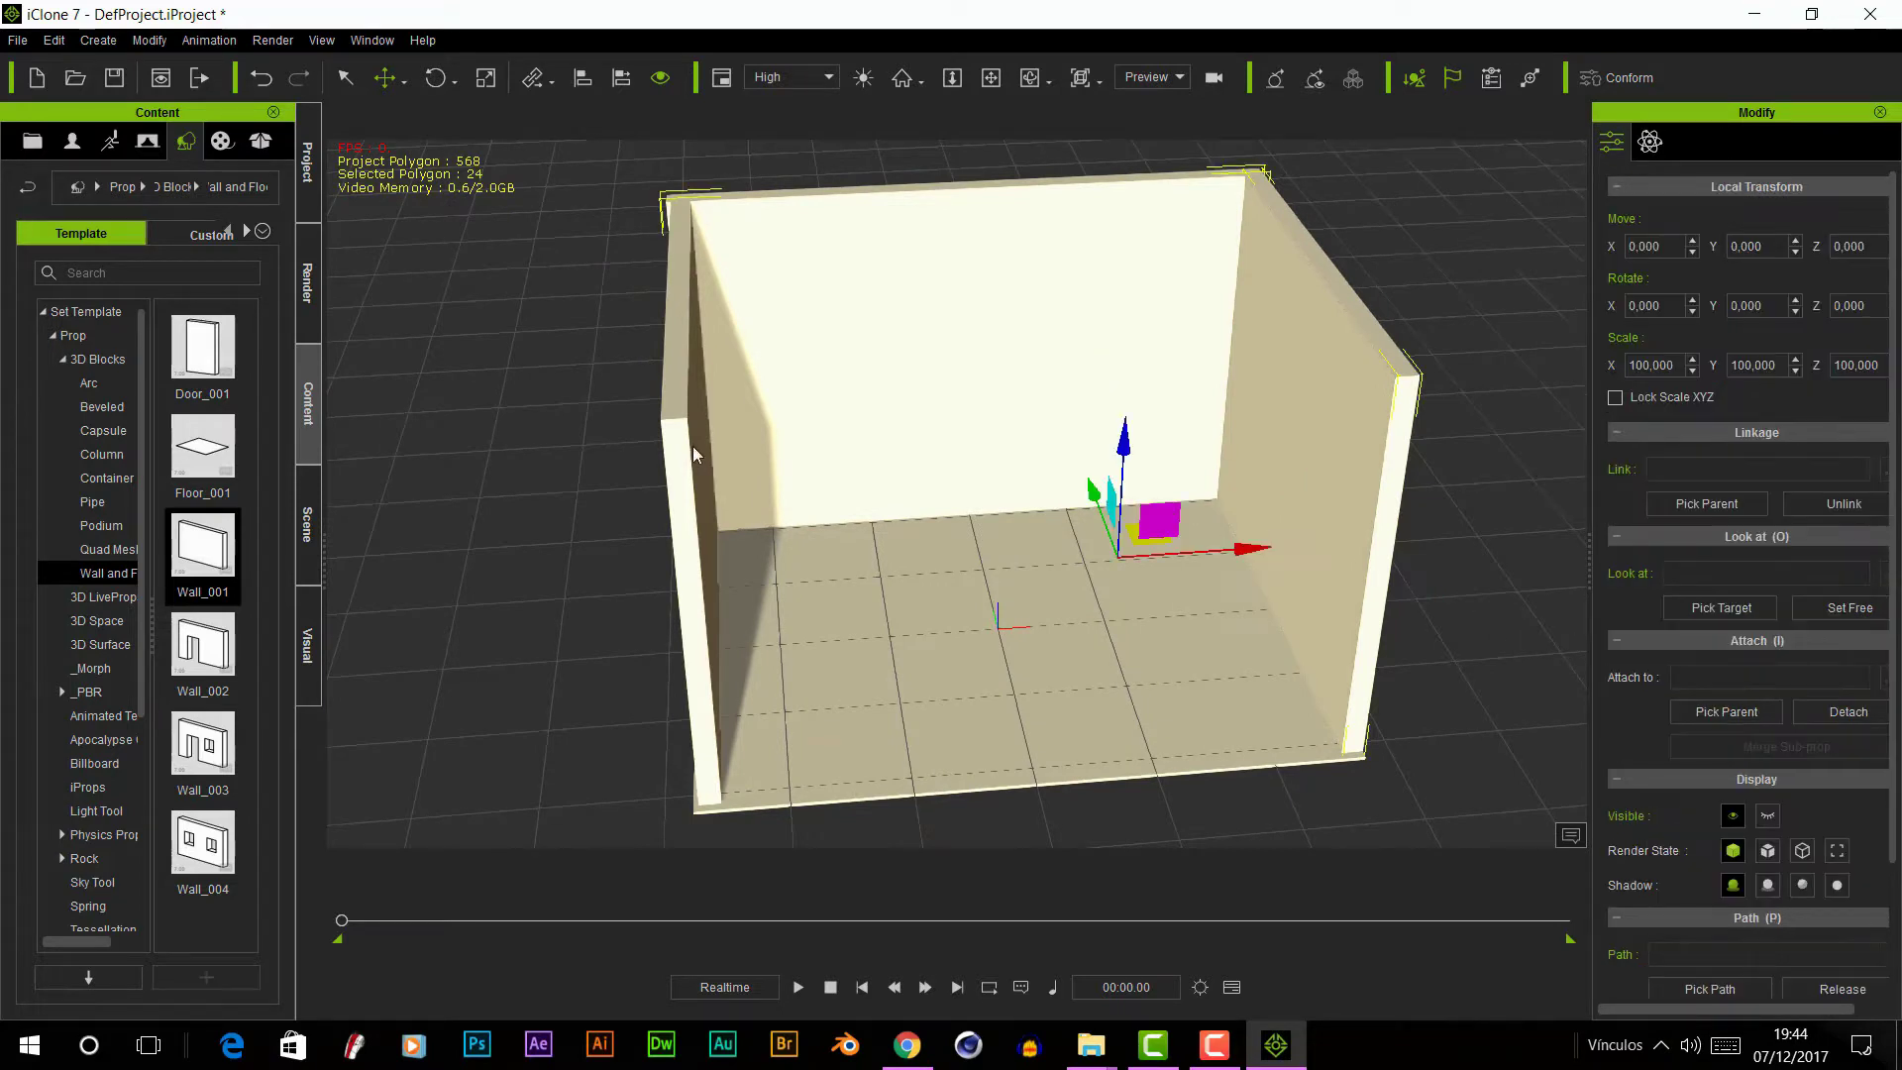
{"action": "left_click", "coordinate": [485, 77]}
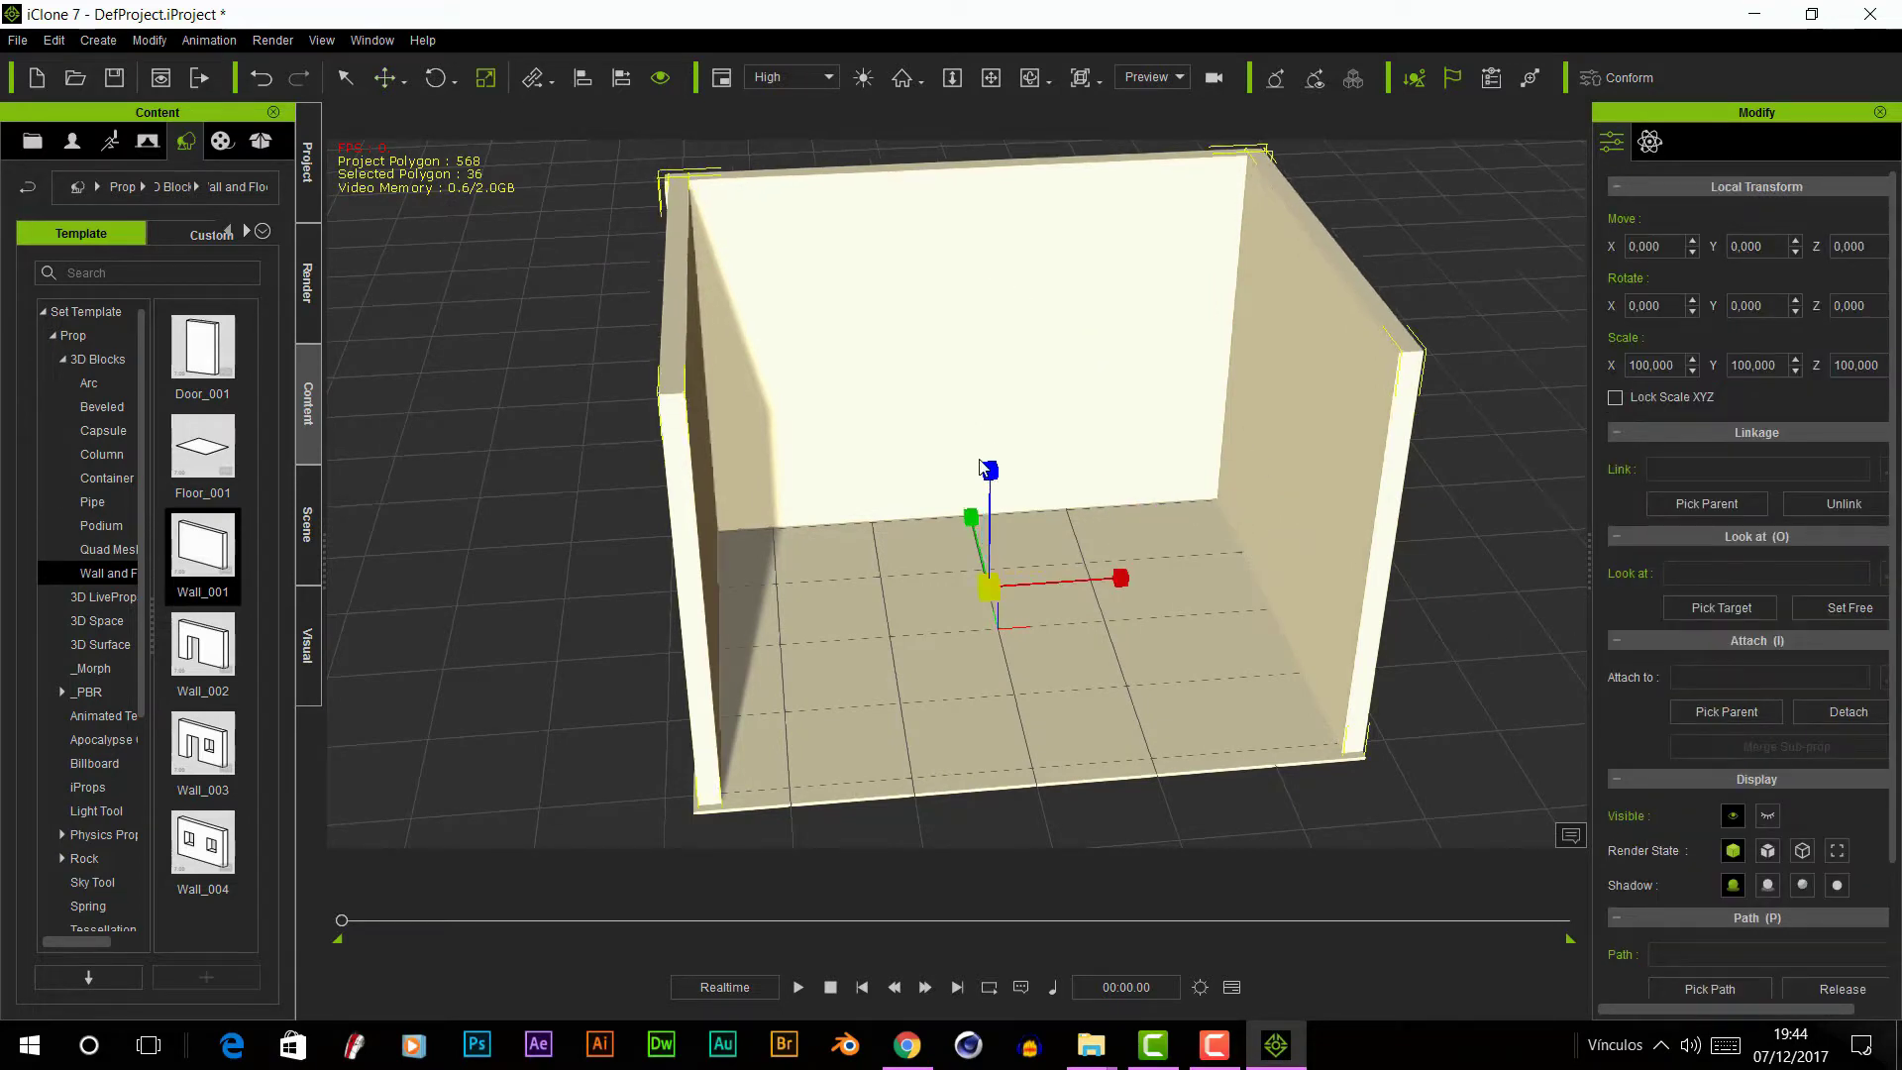
{"action": "left_click_drag", "start_coordinate": [985, 464], "coordinate": [980, 456]}
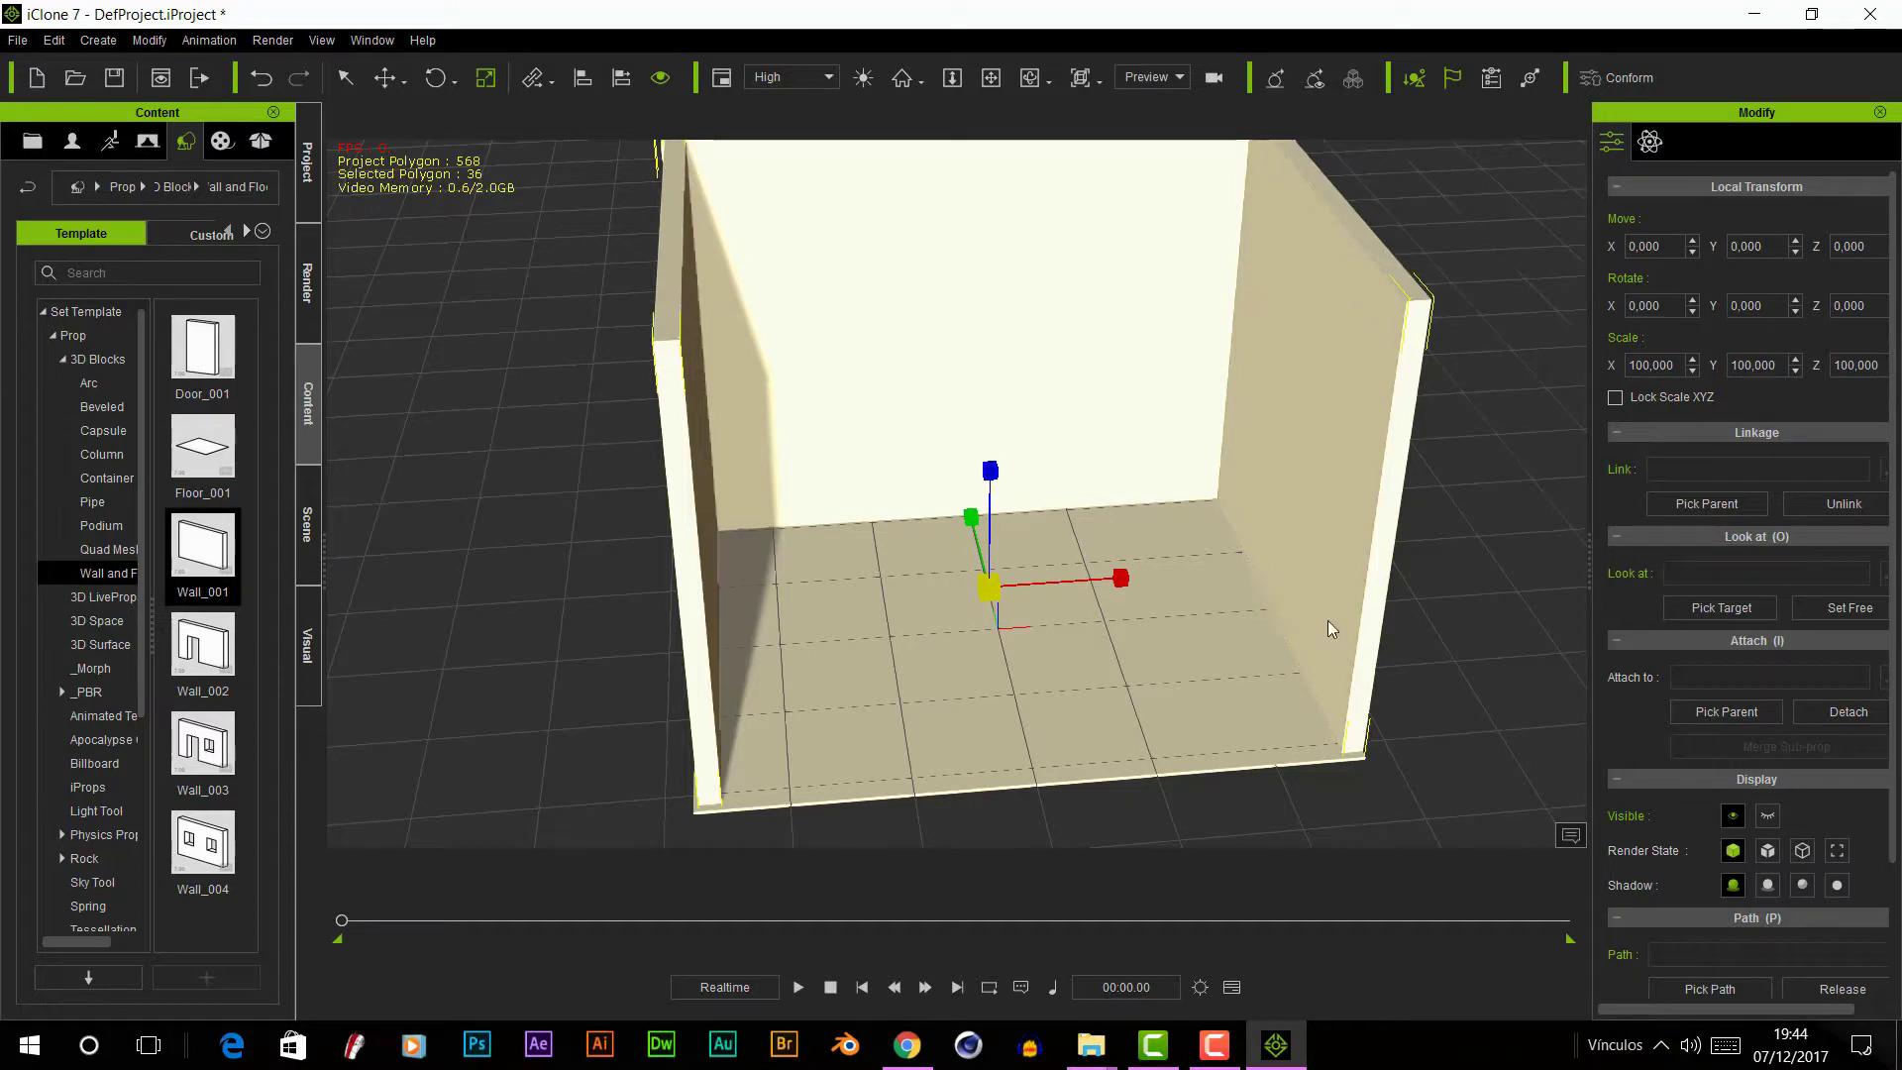
{"action": "left_click", "coordinate": [695, 532]}
- Clone Floor_001 straight up to wall-top height (Z 414) as the ceiling
{"action": "key", "text": "w"}
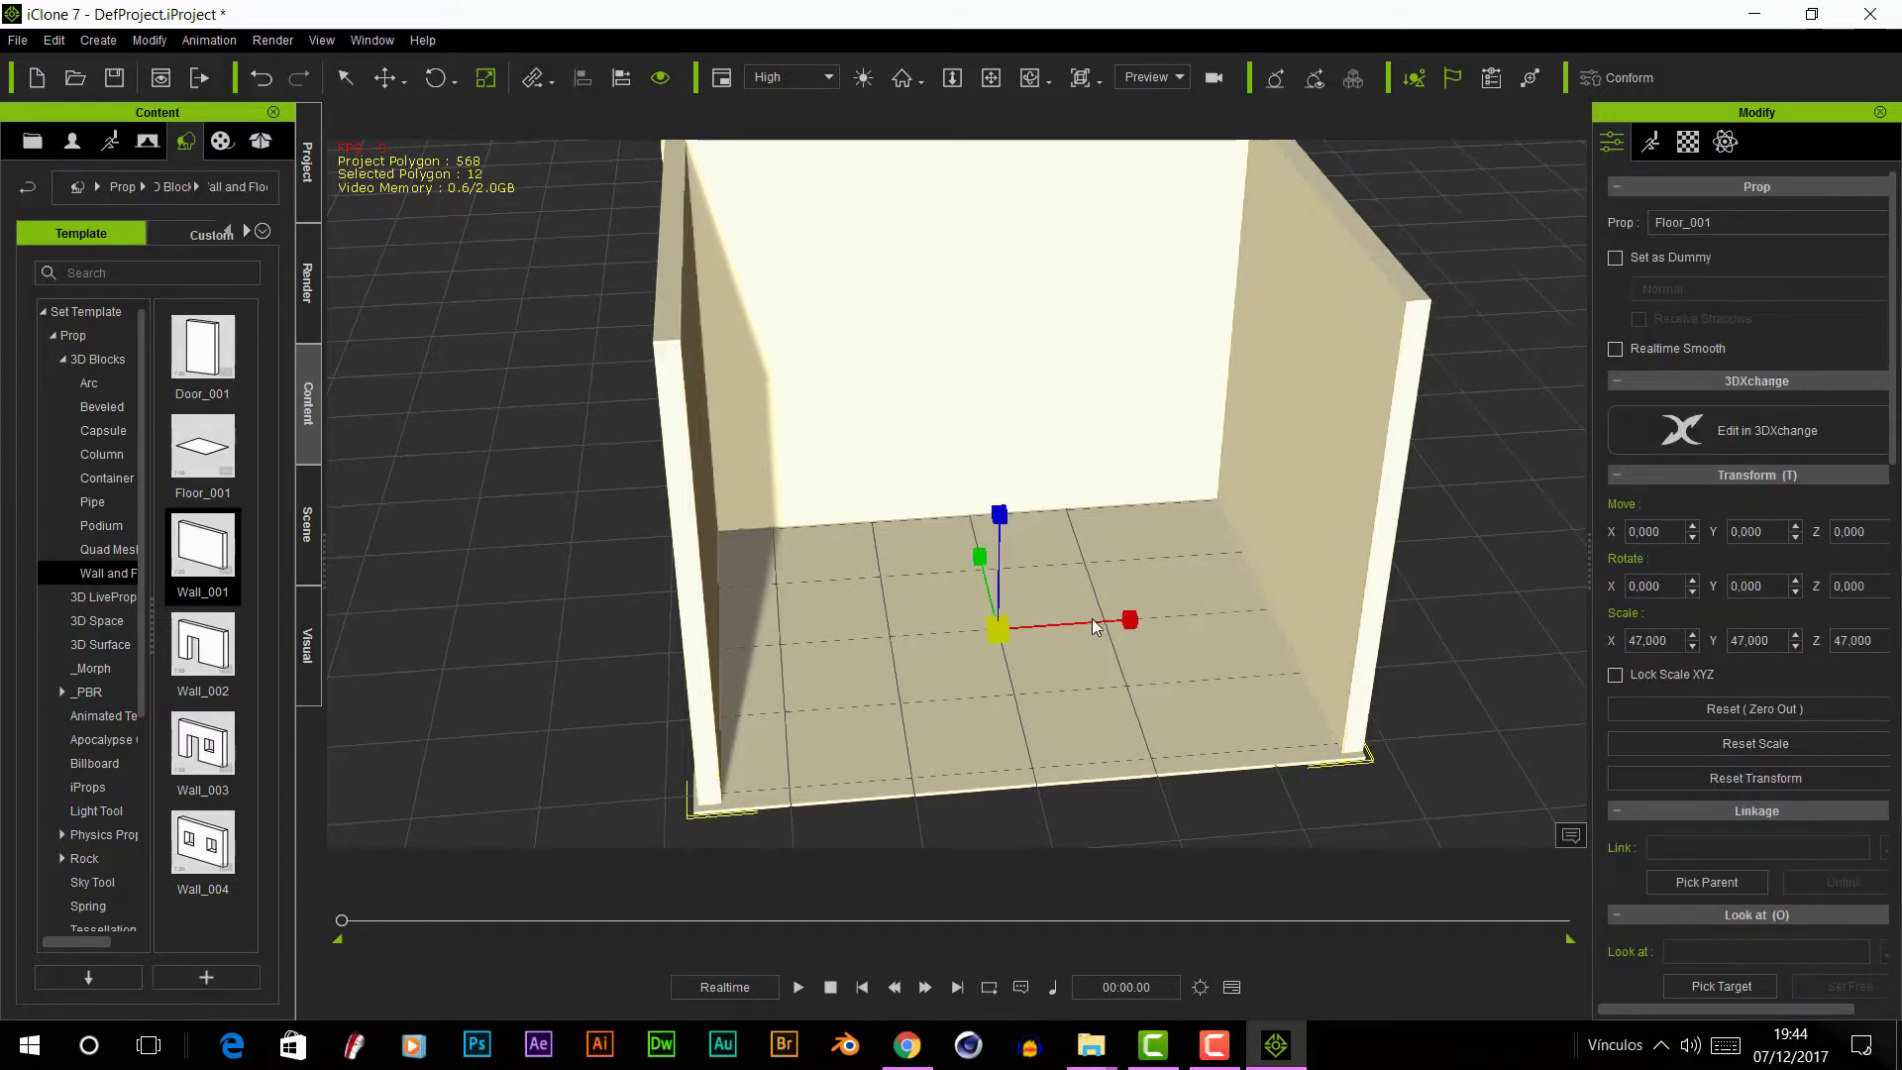
{"action": "left_click_drag", "start_coordinate": [999, 516], "coordinate": [1001, 178], "text": "ctrl"}
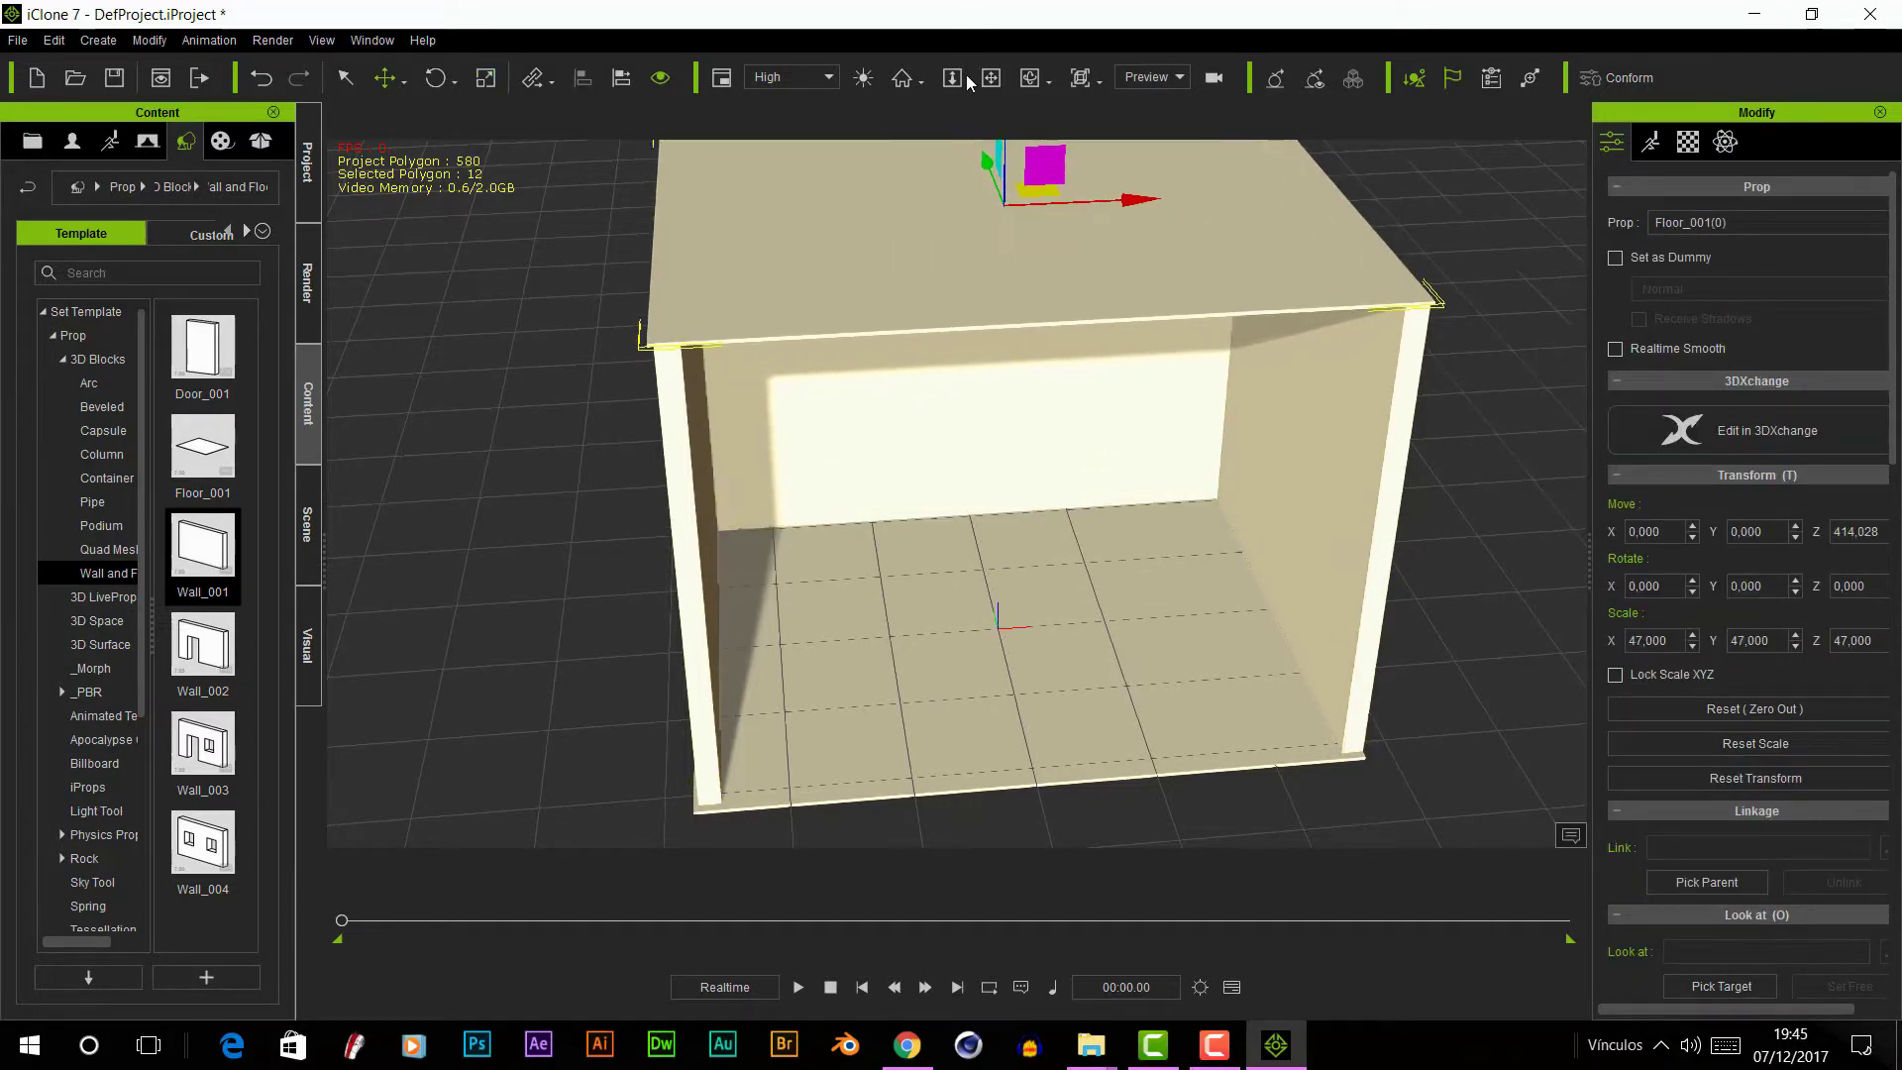
{"action": "scroll", "coordinate": [1040, 424], "scroll_direction": "up", "scroll_amount": 3}
{"action": "scroll", "coordinate": [1040, 424], "scroll_direction": "down", "scroll_amount": 5}
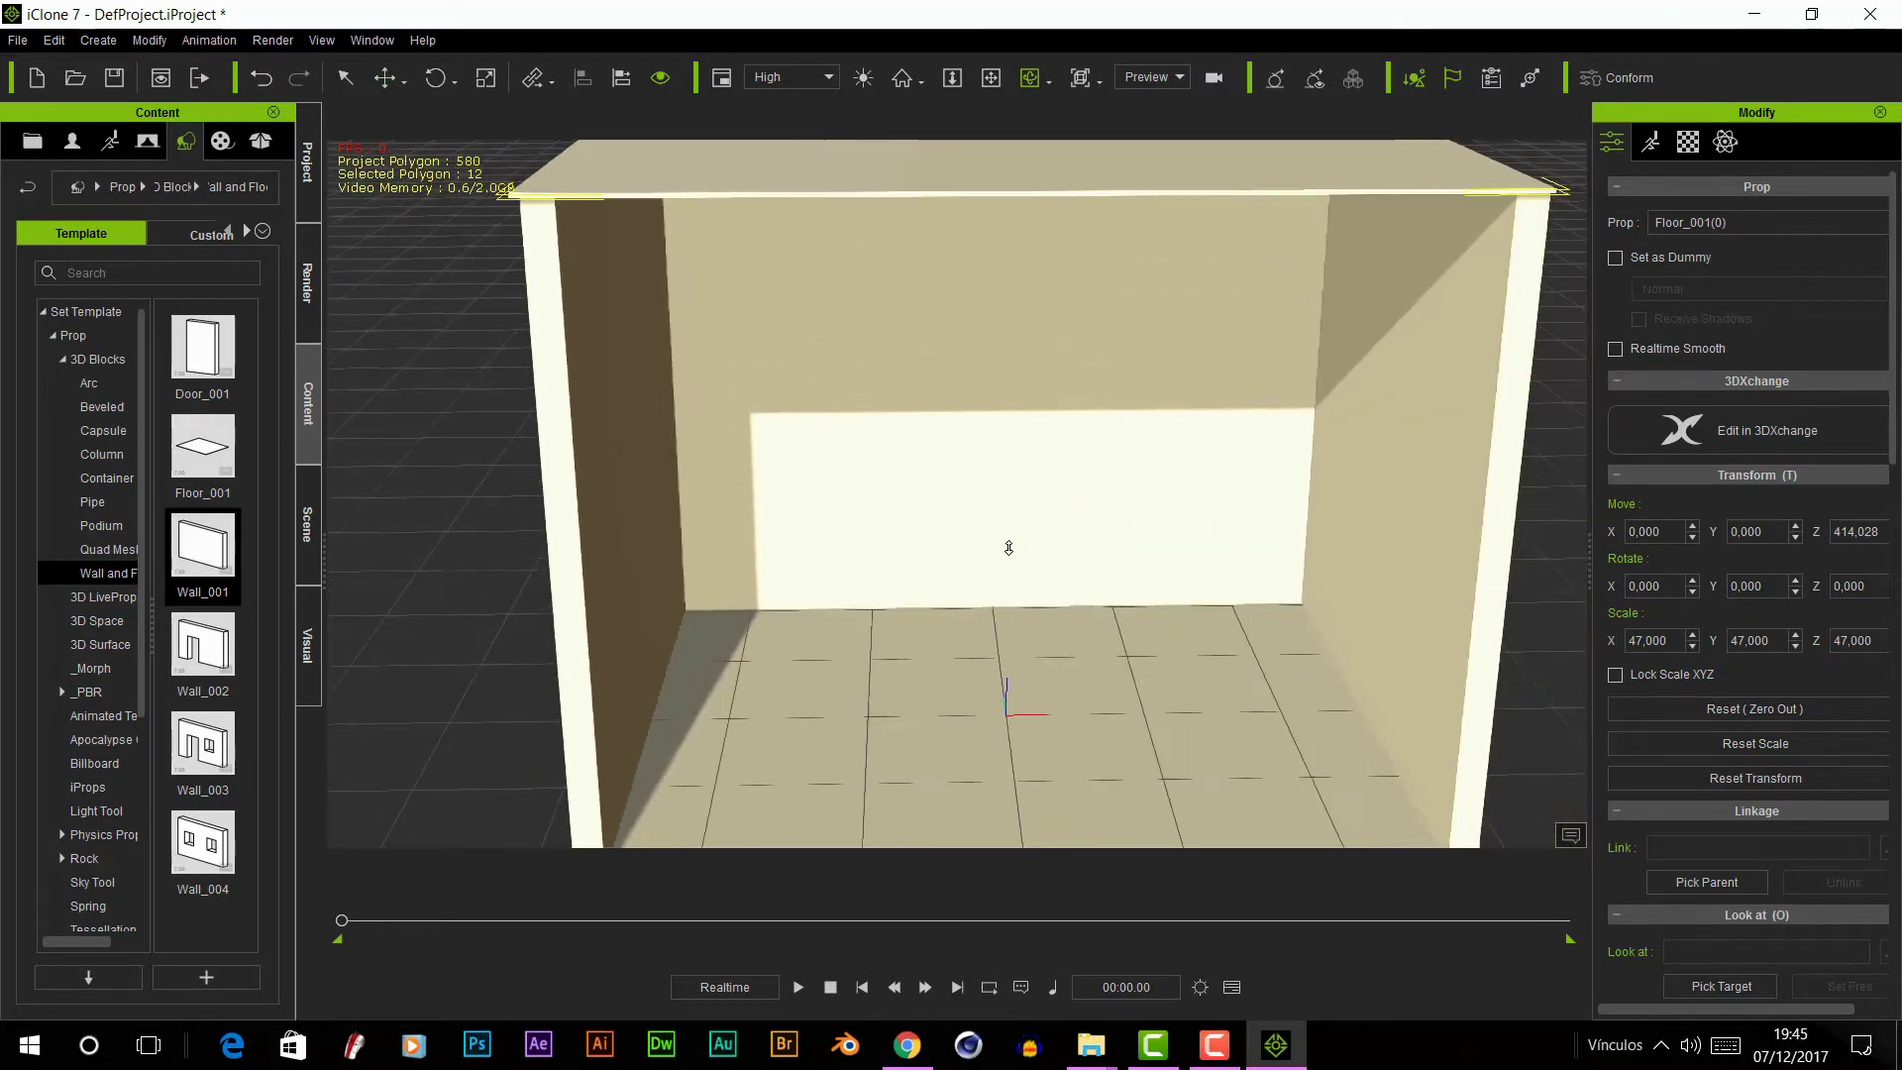
{"action": "left_click", "coordinate": [1020, 456]}
{"action": "mouse_move", "coordinate": [1044, 485]}
{"action": "right_mouse_down"}
{"action": "mouse_move", "coordinate": [1049, 574]}
{"action": "mouse_move", "coordinate": [997, 534]}
{"action": "mouse_move", "coordinate": [1058, 555]}
{"action": "mouse_move", "coordinate": [1059, 526]}
{"action": "right_mouse_up"}
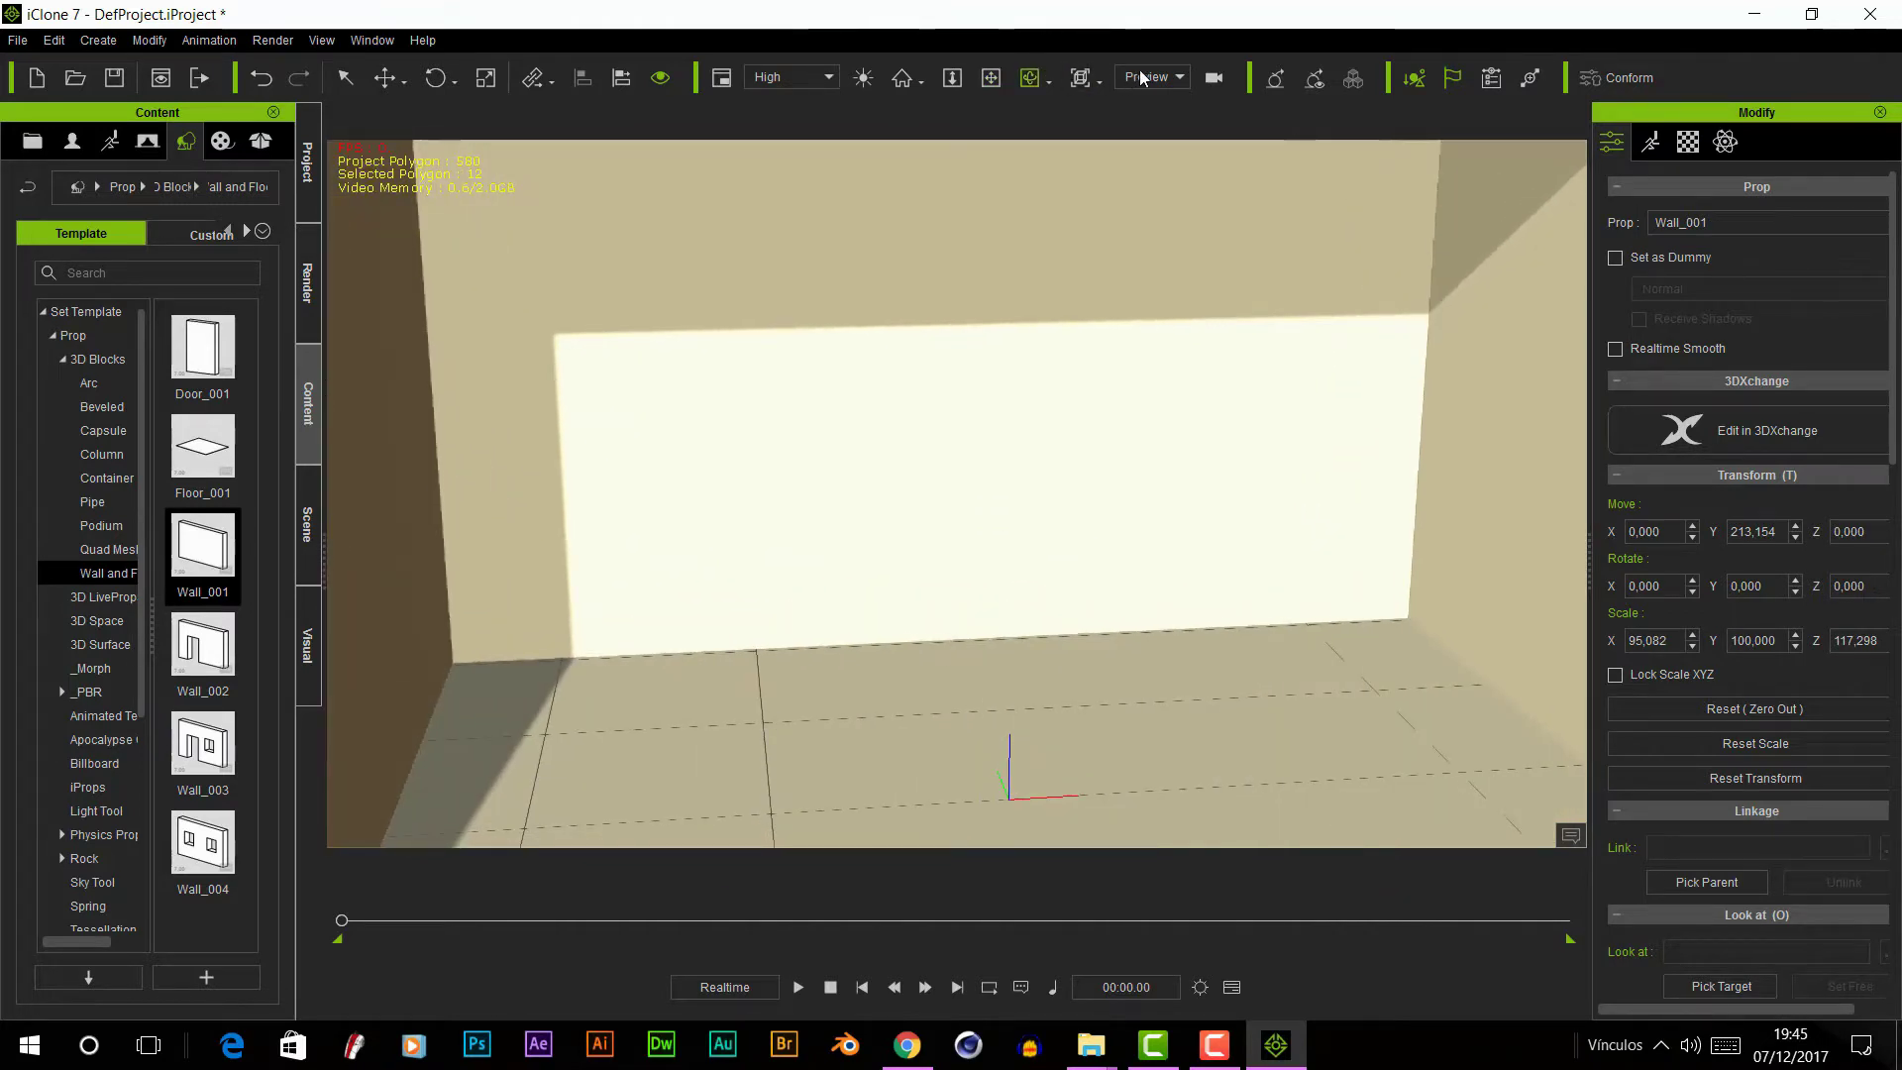
- Create a 35mm camera aimed at the back wall
{"action": "left_click", "coordinate": [99, 39]}
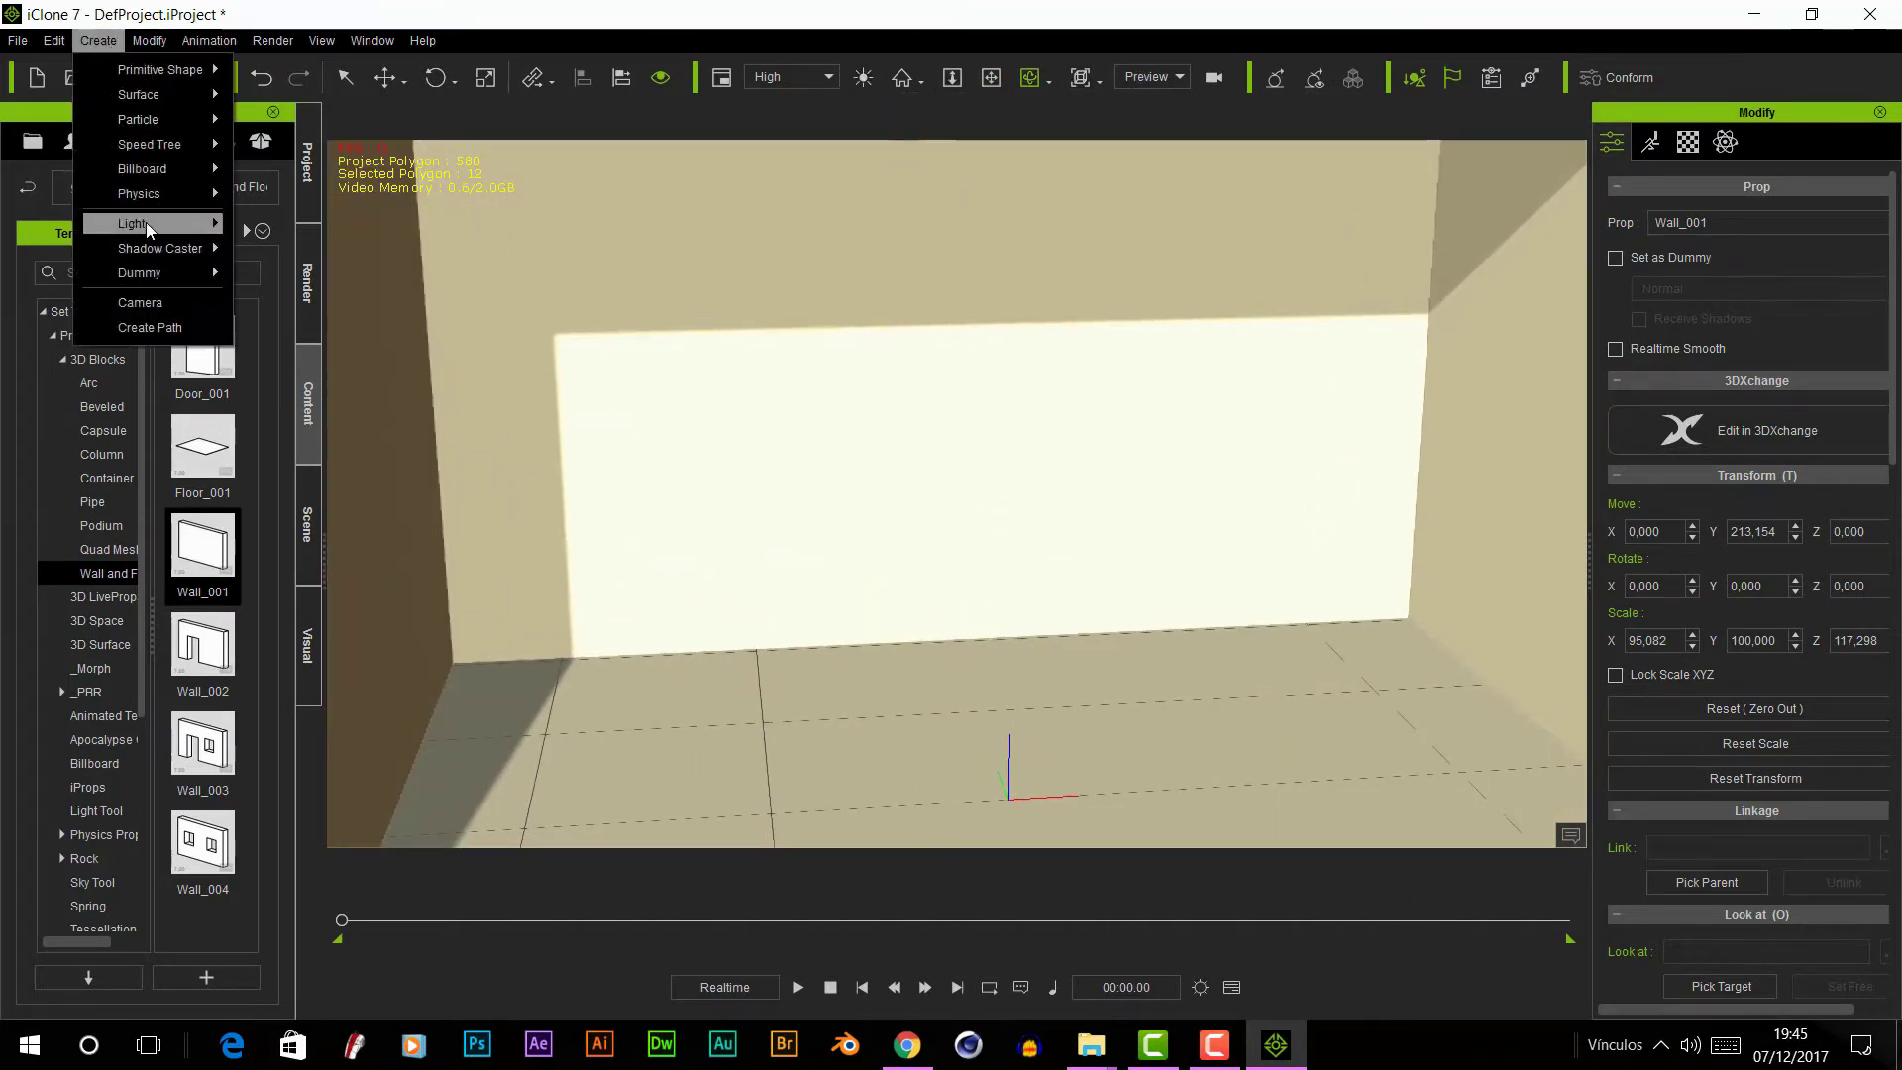
{"action": "left_click", "coordinate": [140, 302]}
{"action": "left_click", "coordinate": [1778, 434]}
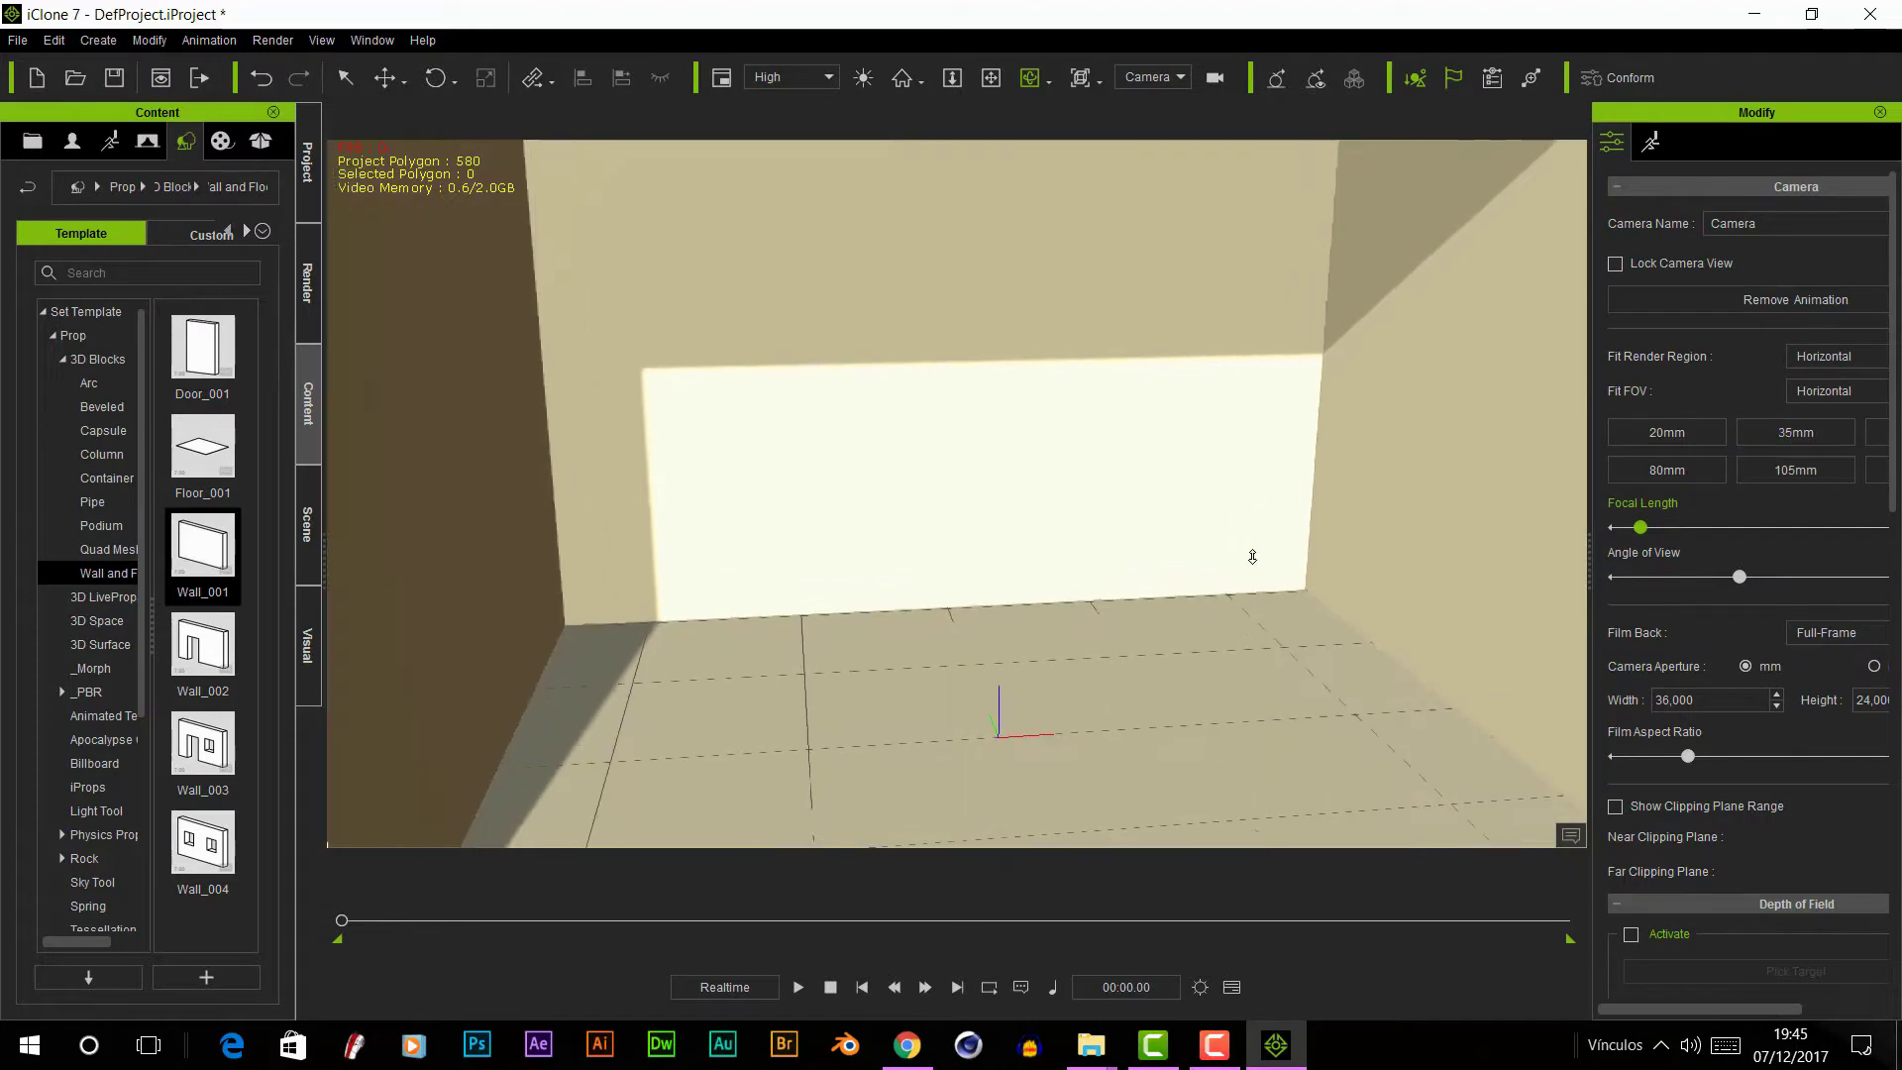
{"action": "mouse_move", "coordinate": [1211, 566]}
{"action": "right_mouse_down"}
{"action": "mouse_move", "coordinate": [1265, 598]}
{"action": "mouse_move", "coordinate": [1202, 535]}
{"action": "mouse_move", "coordinate": [1053, 556]}
{"action": "mouse_move", "coordinate": [1079, 592]}
{"action": "mouse_move", "coordinate": [1040, 595]}
{"action": "right_mouse_up"}
- Switch off the Key and Rim lights and show Floor_001's material settings
{"action": "left_click", "coordinate": [308, 525]}
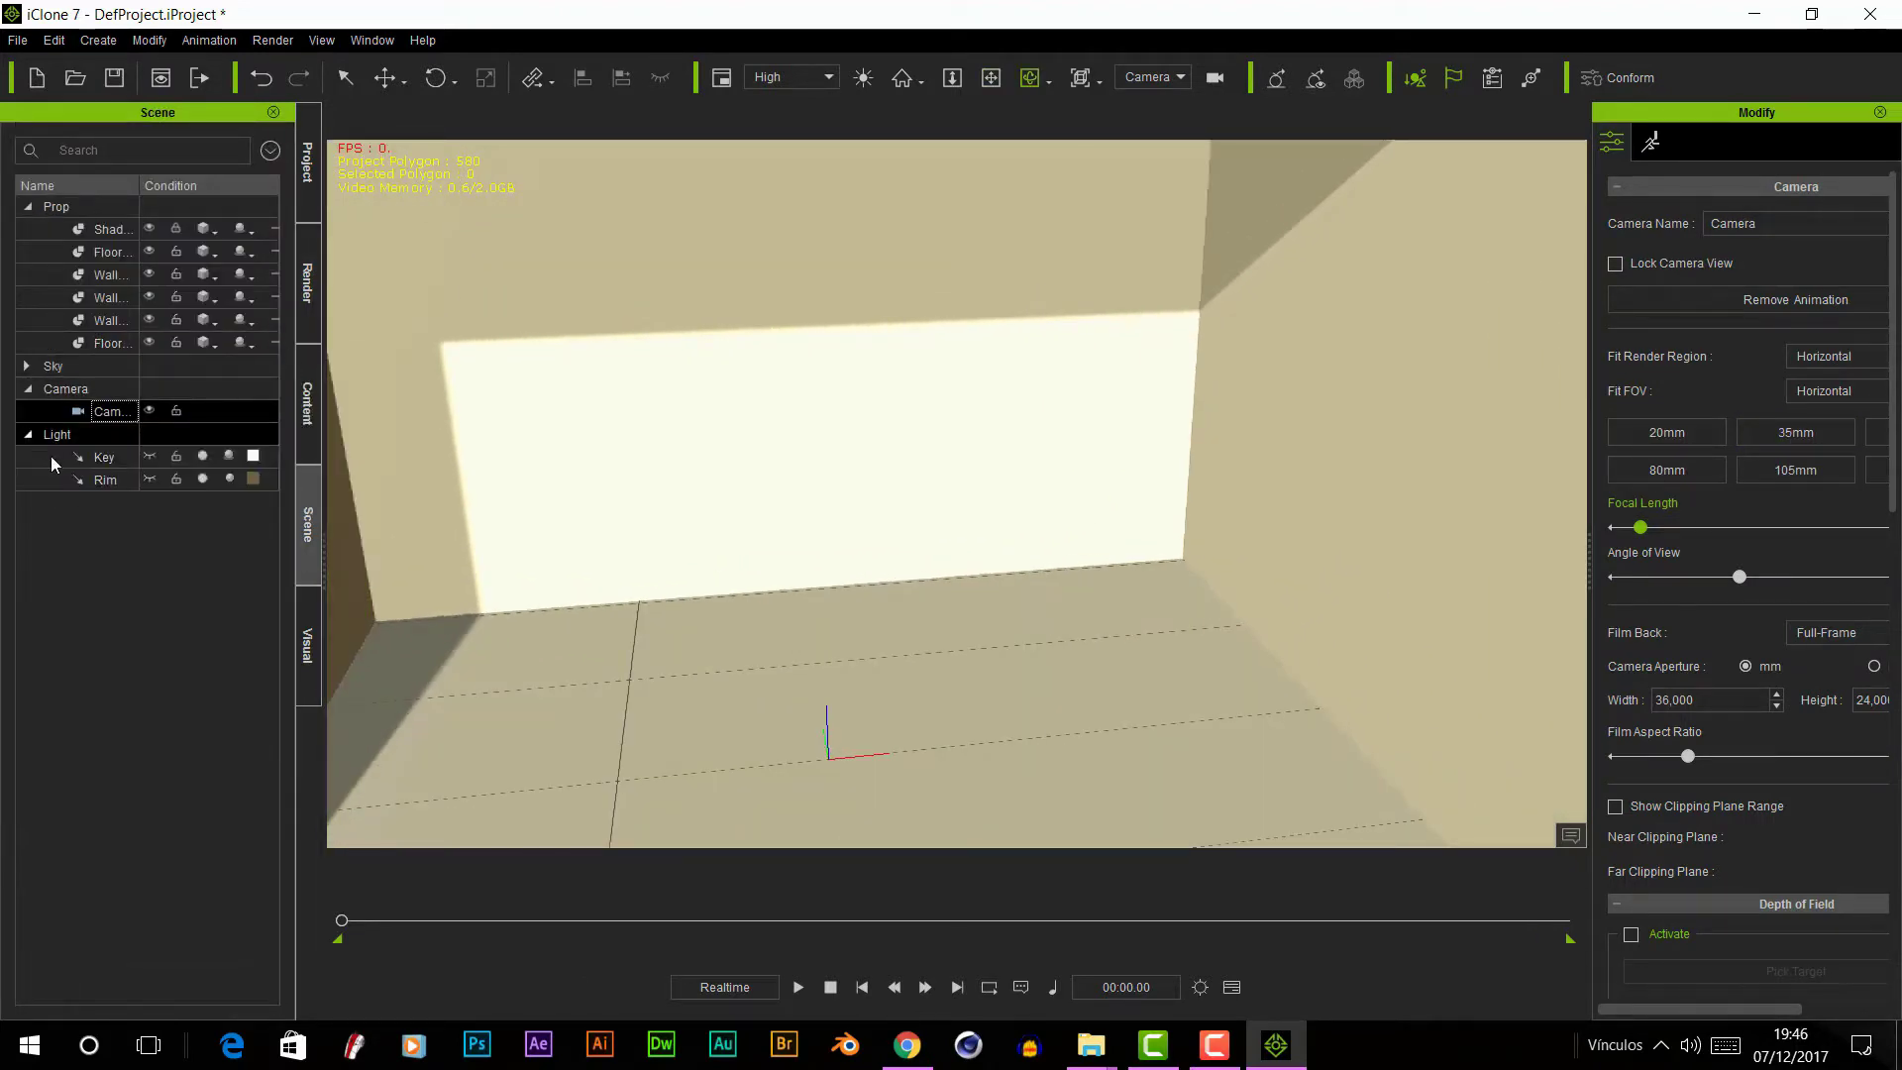
{"action": "left_click", "coordinate": [202, 455]}
{"action": "left_click", "coordinate": [202, 478]}
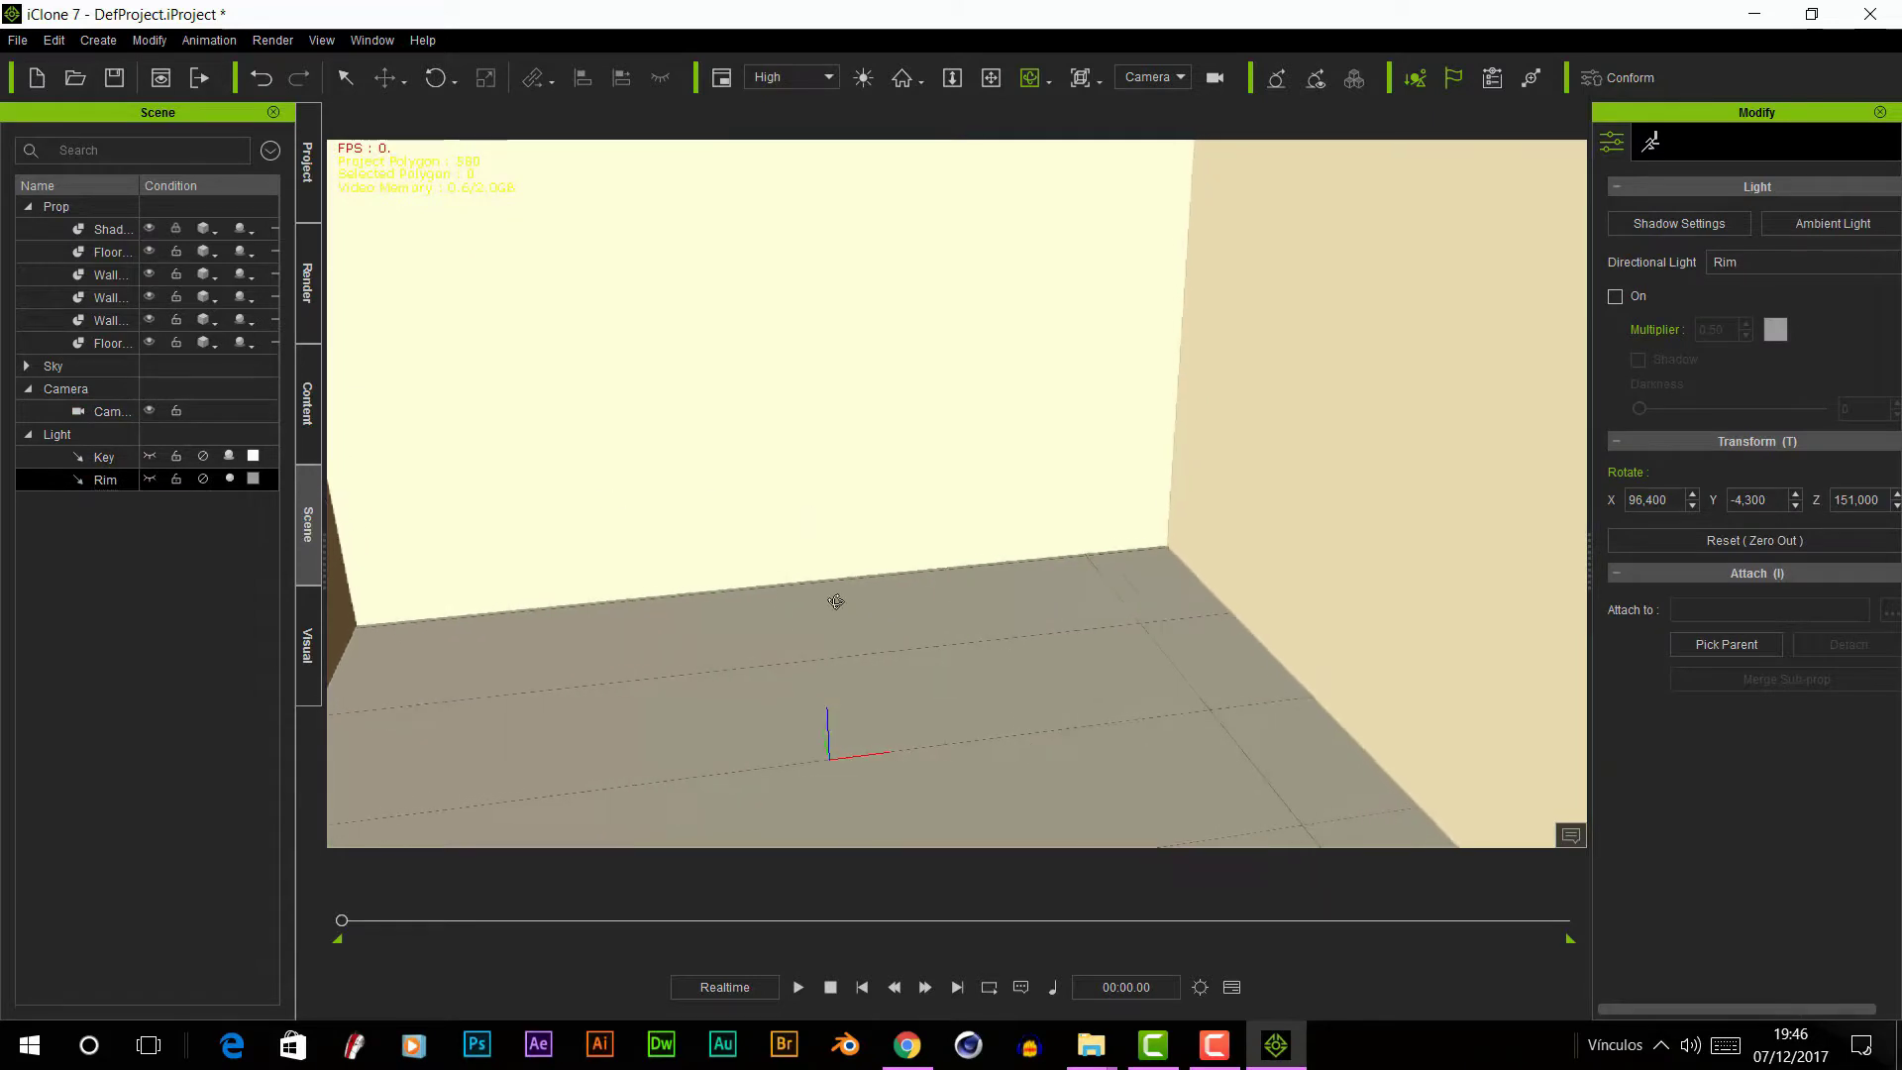
{"action": "right_click_drag", "start_coordinate": [902, 594], "coordinate": [863, 527]}
{"action": "right_click_drag", "start_coordinate": [1108, 661], "coordinate": [1053, 620]}
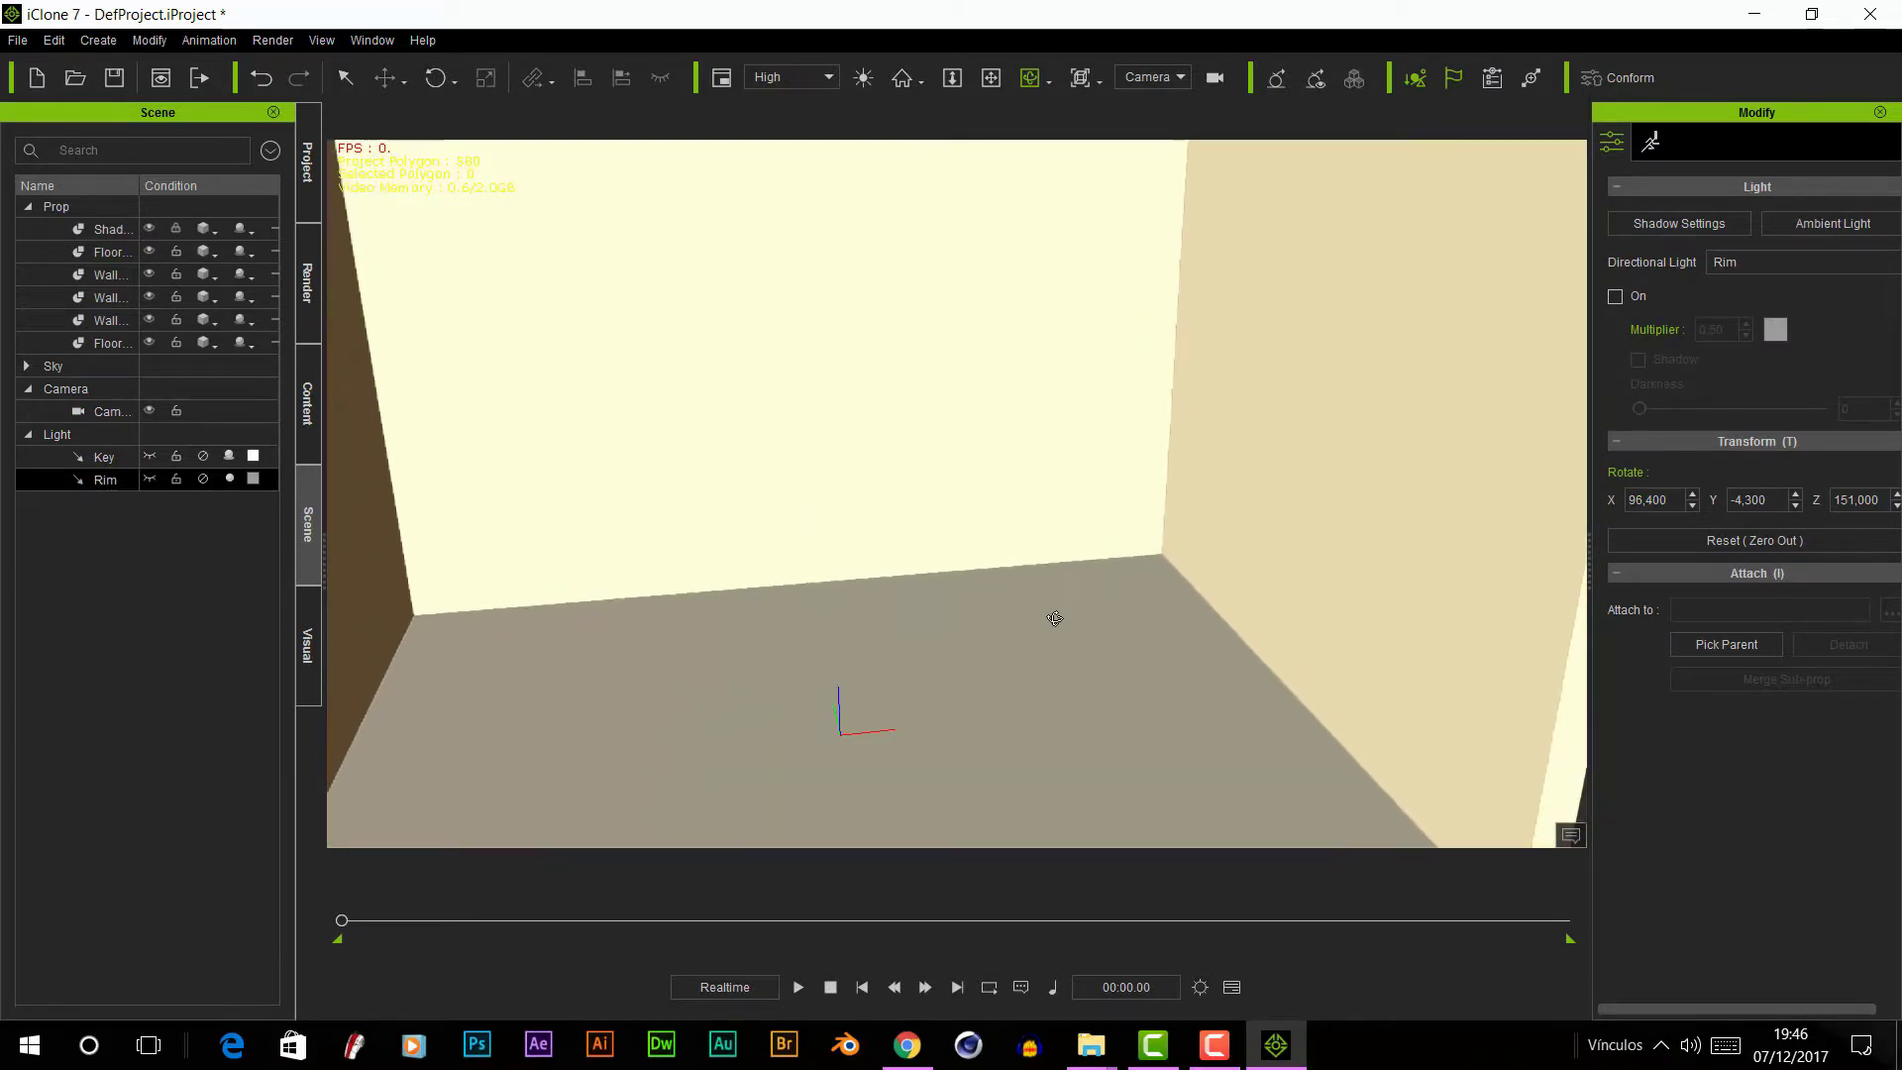
{"action": "left_click", "coordinate": [1053, 620]}
{"action": "left_click", "coordinate": [1688, 142]}
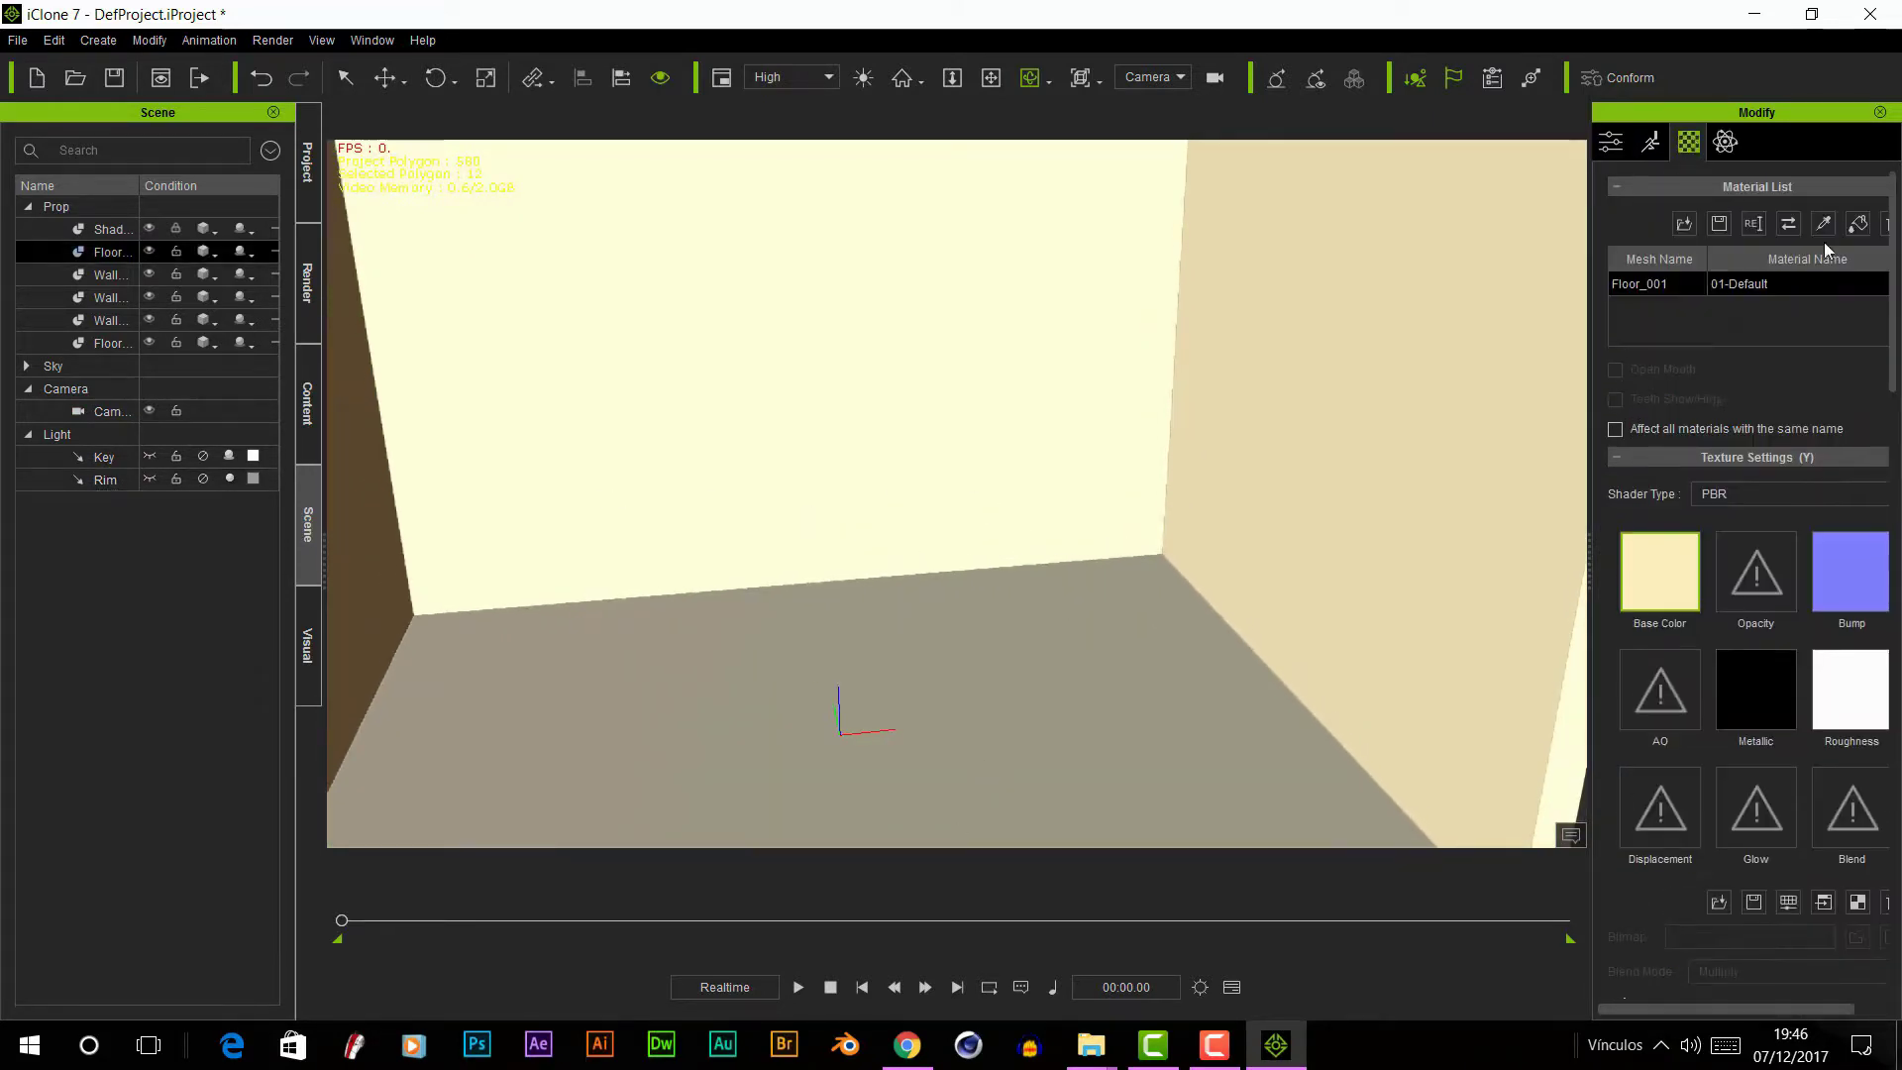
- Load a dark wood material onto the floor
{"action": "left_click", "coordinate": [1684, 224]}
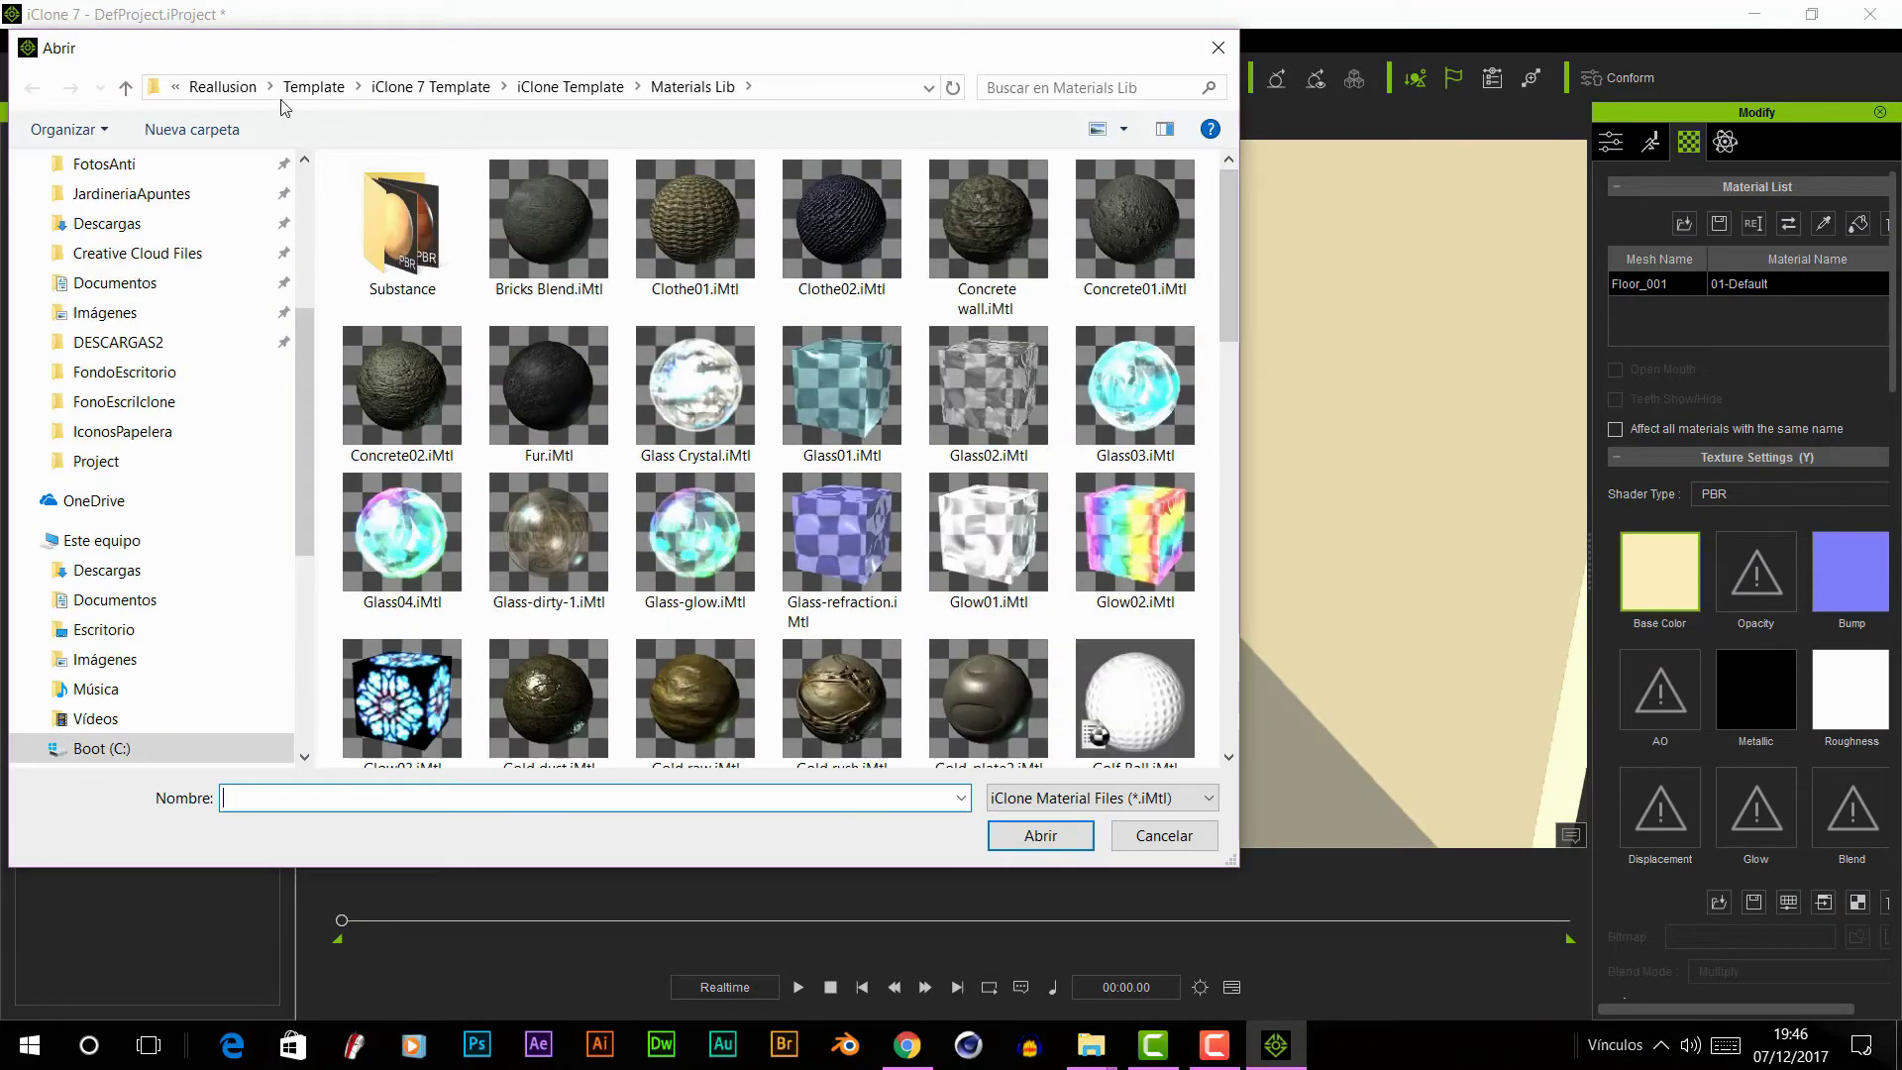
{"action": "scroll", "coordinate": [1210, 759], "scroll_direction": "down", "scroll_amount": 2}
{"action": "scroll", "coordinate": [1209, 759], "scroll_direction": "down", "scroll_amount": 10}
{"action": "double_click", "coordinate": [989, 684]}
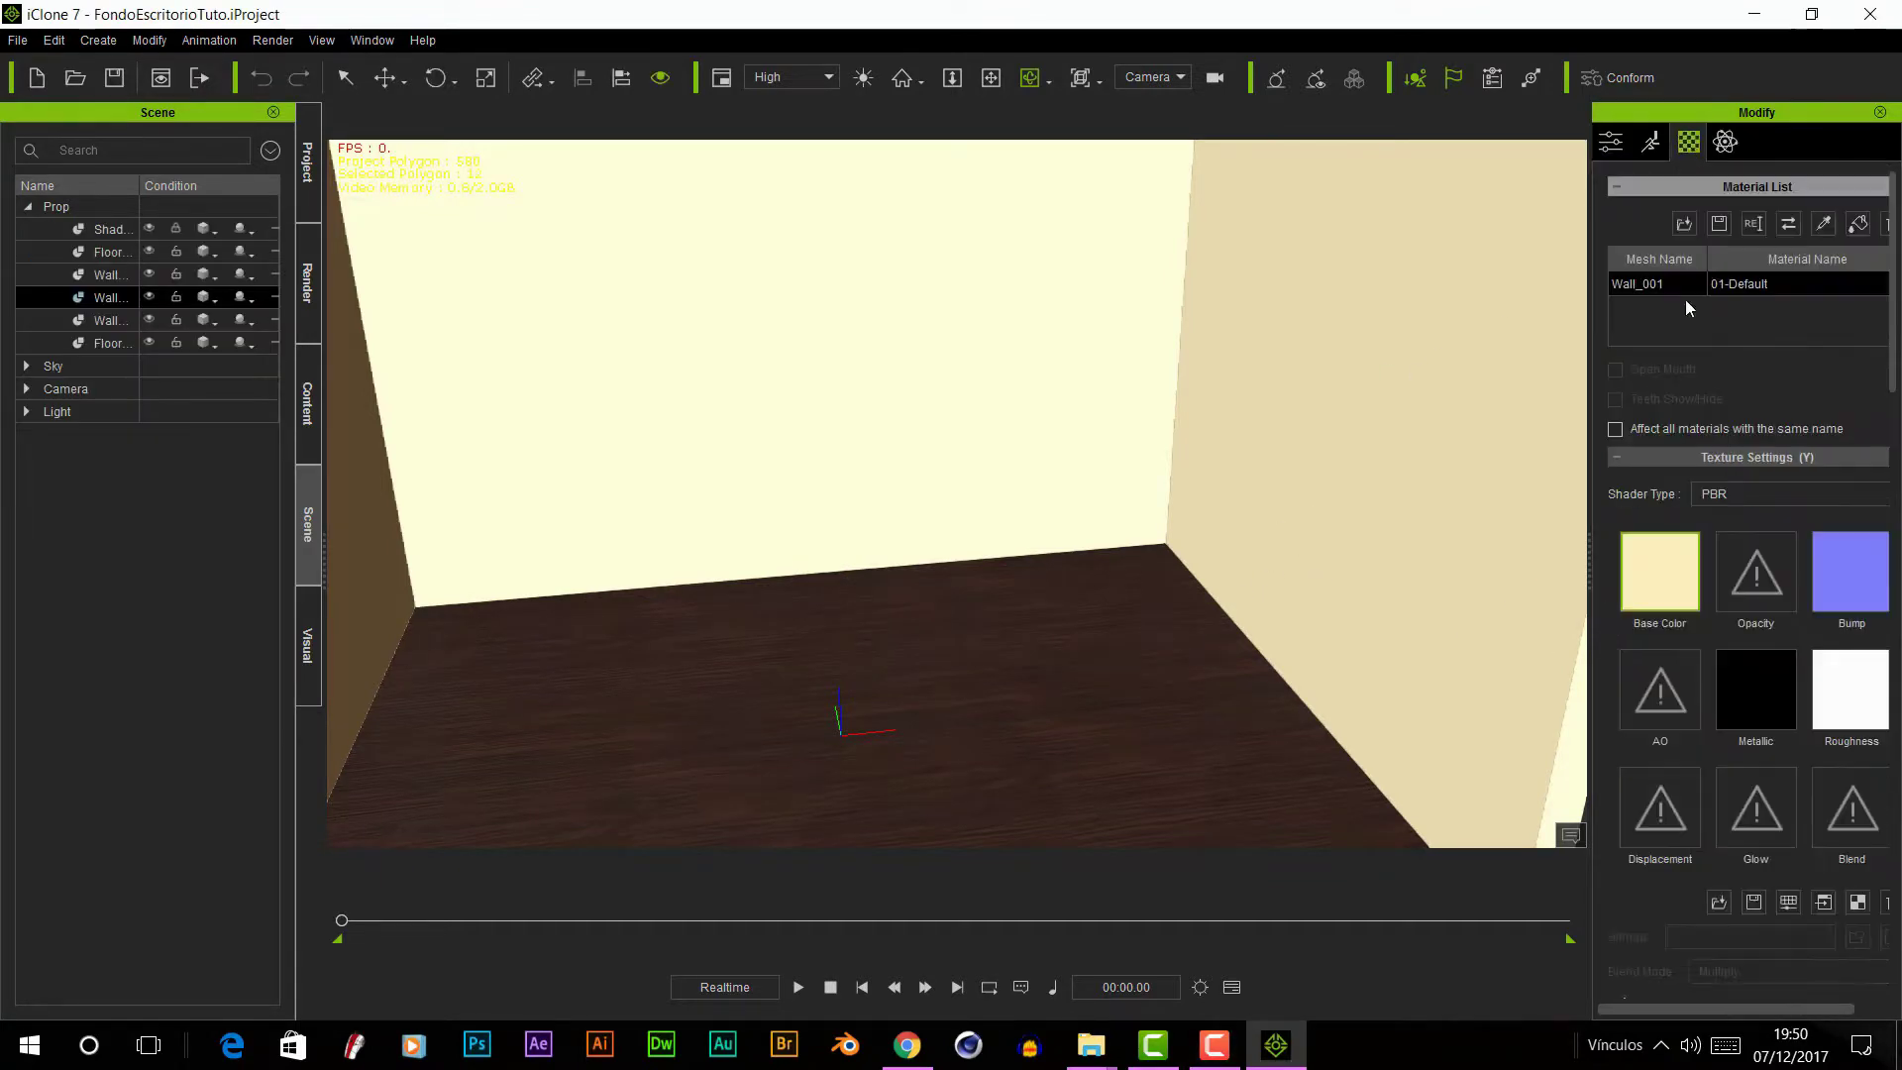
- Apply the Paredes.iMtl plaster material to the back wall
{"action": "left_click", "coordinate": [1684, 223]}
{"action": "mouse_move", "coordinate": [1229, 416]}
{"action": "left_mouse_down"}
{"action": "mouse_move", "coordinate": [1229, 703]}
{"action": "mouse_move", "coordinate": [1229, 540]}
{"action": "left_mouse_up"}
{"action": "left_click", "coordinate": [978, 330]}
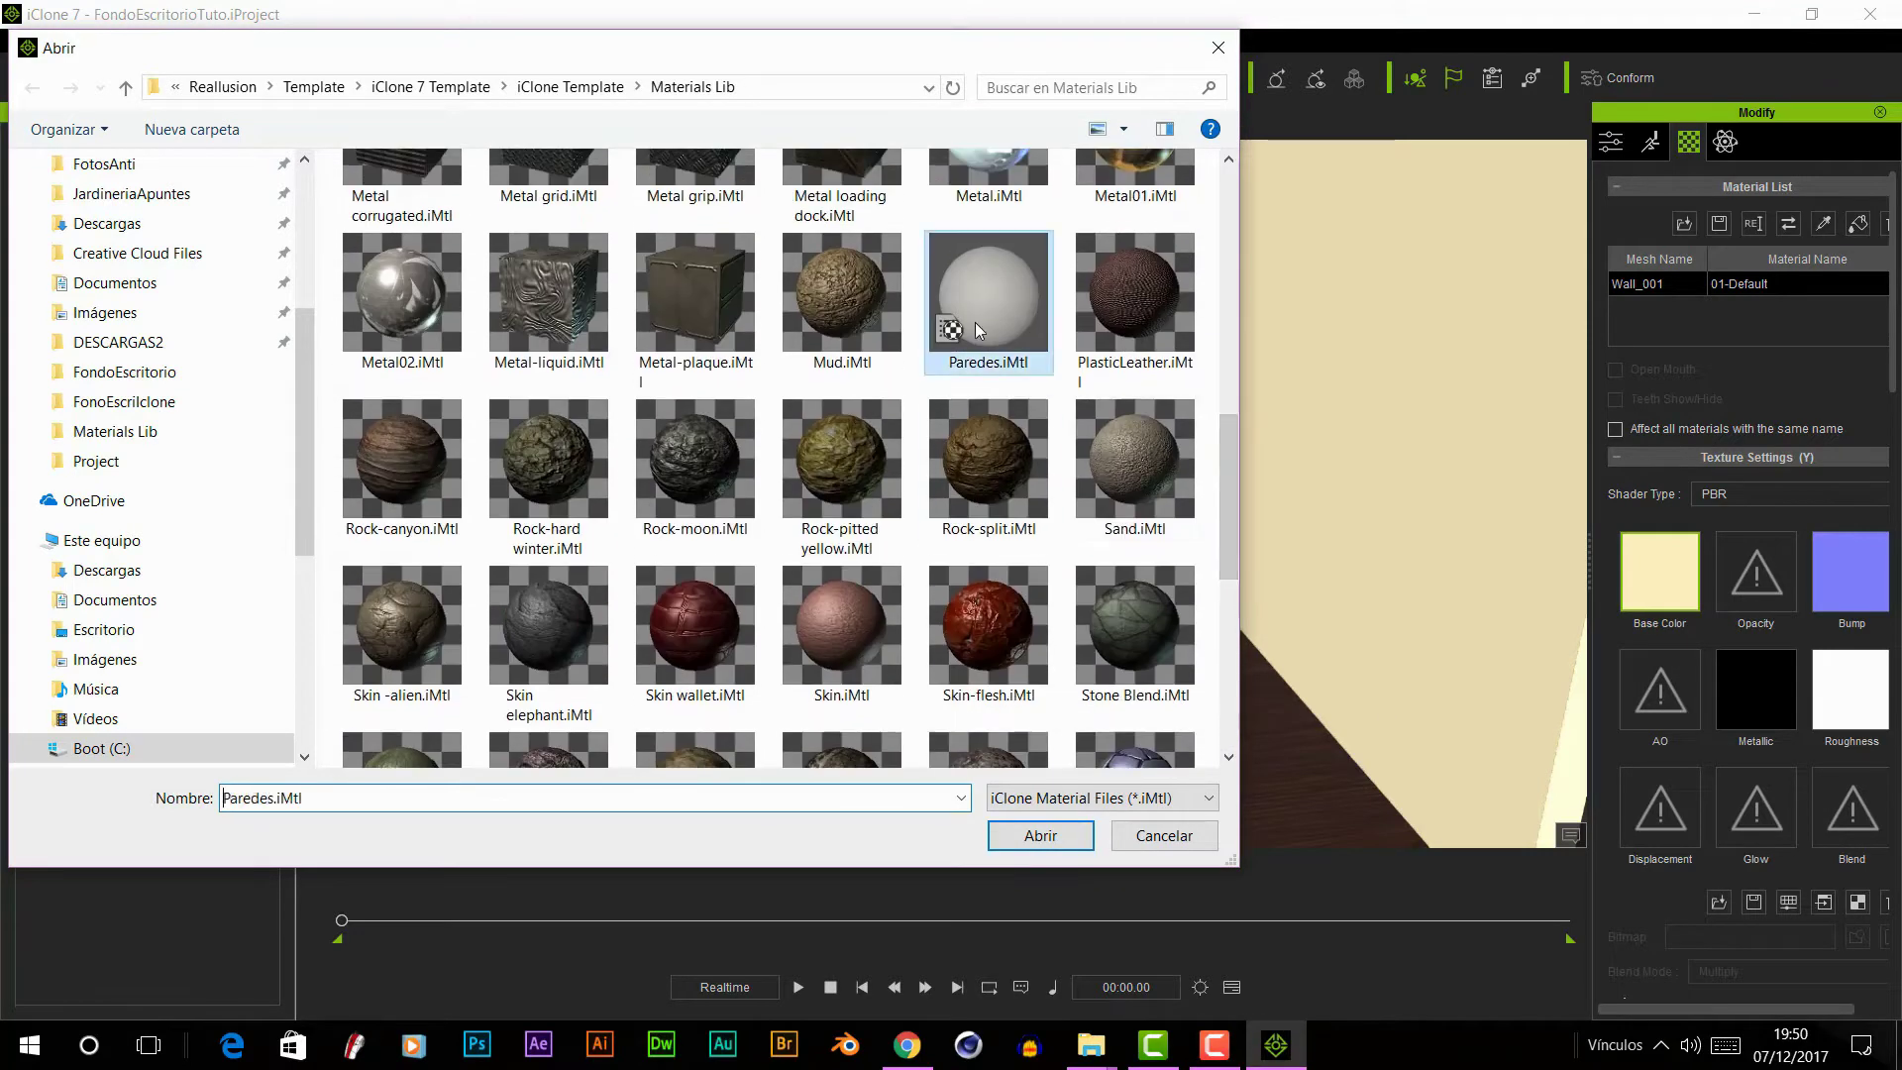
{"action": "double_click", "coordinate": [979, 330]}
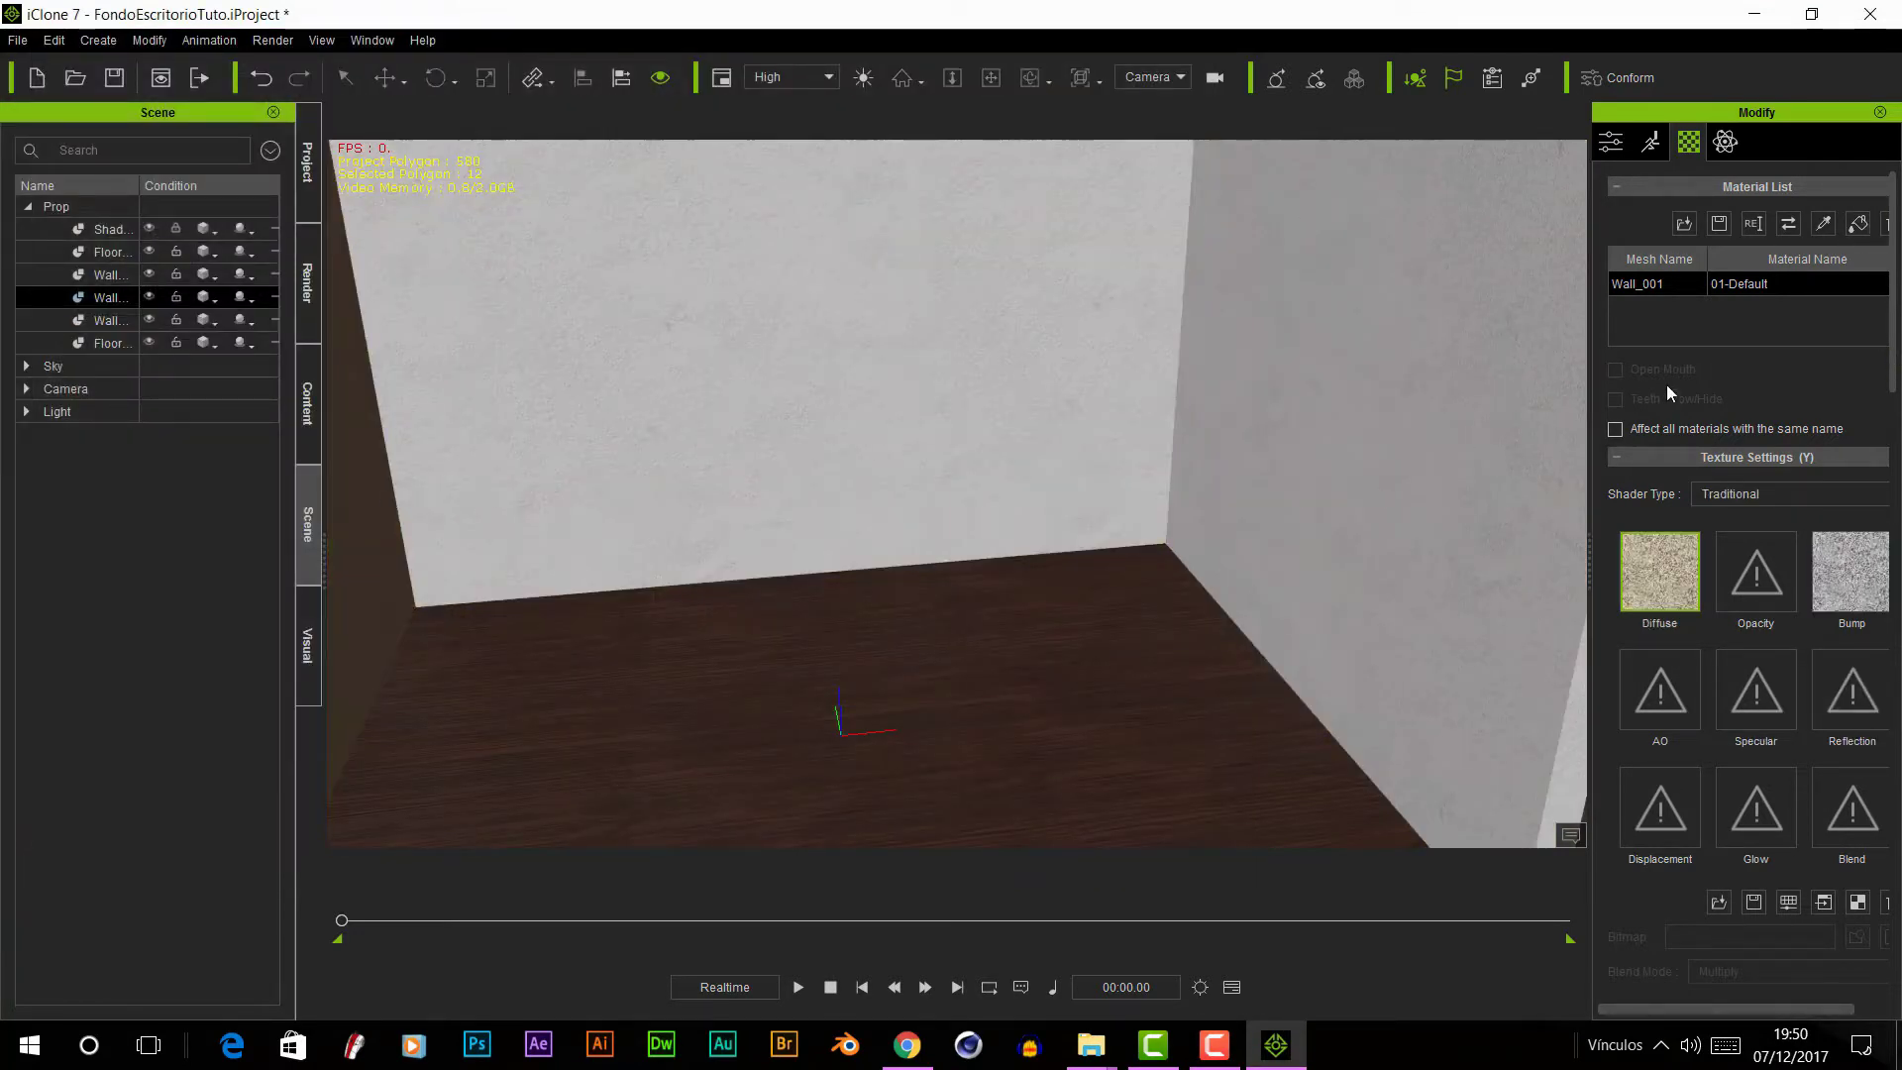
{"action": "right_click_drag", "start_coordinate": [1100, 289], "coordinate": [978, 553]}
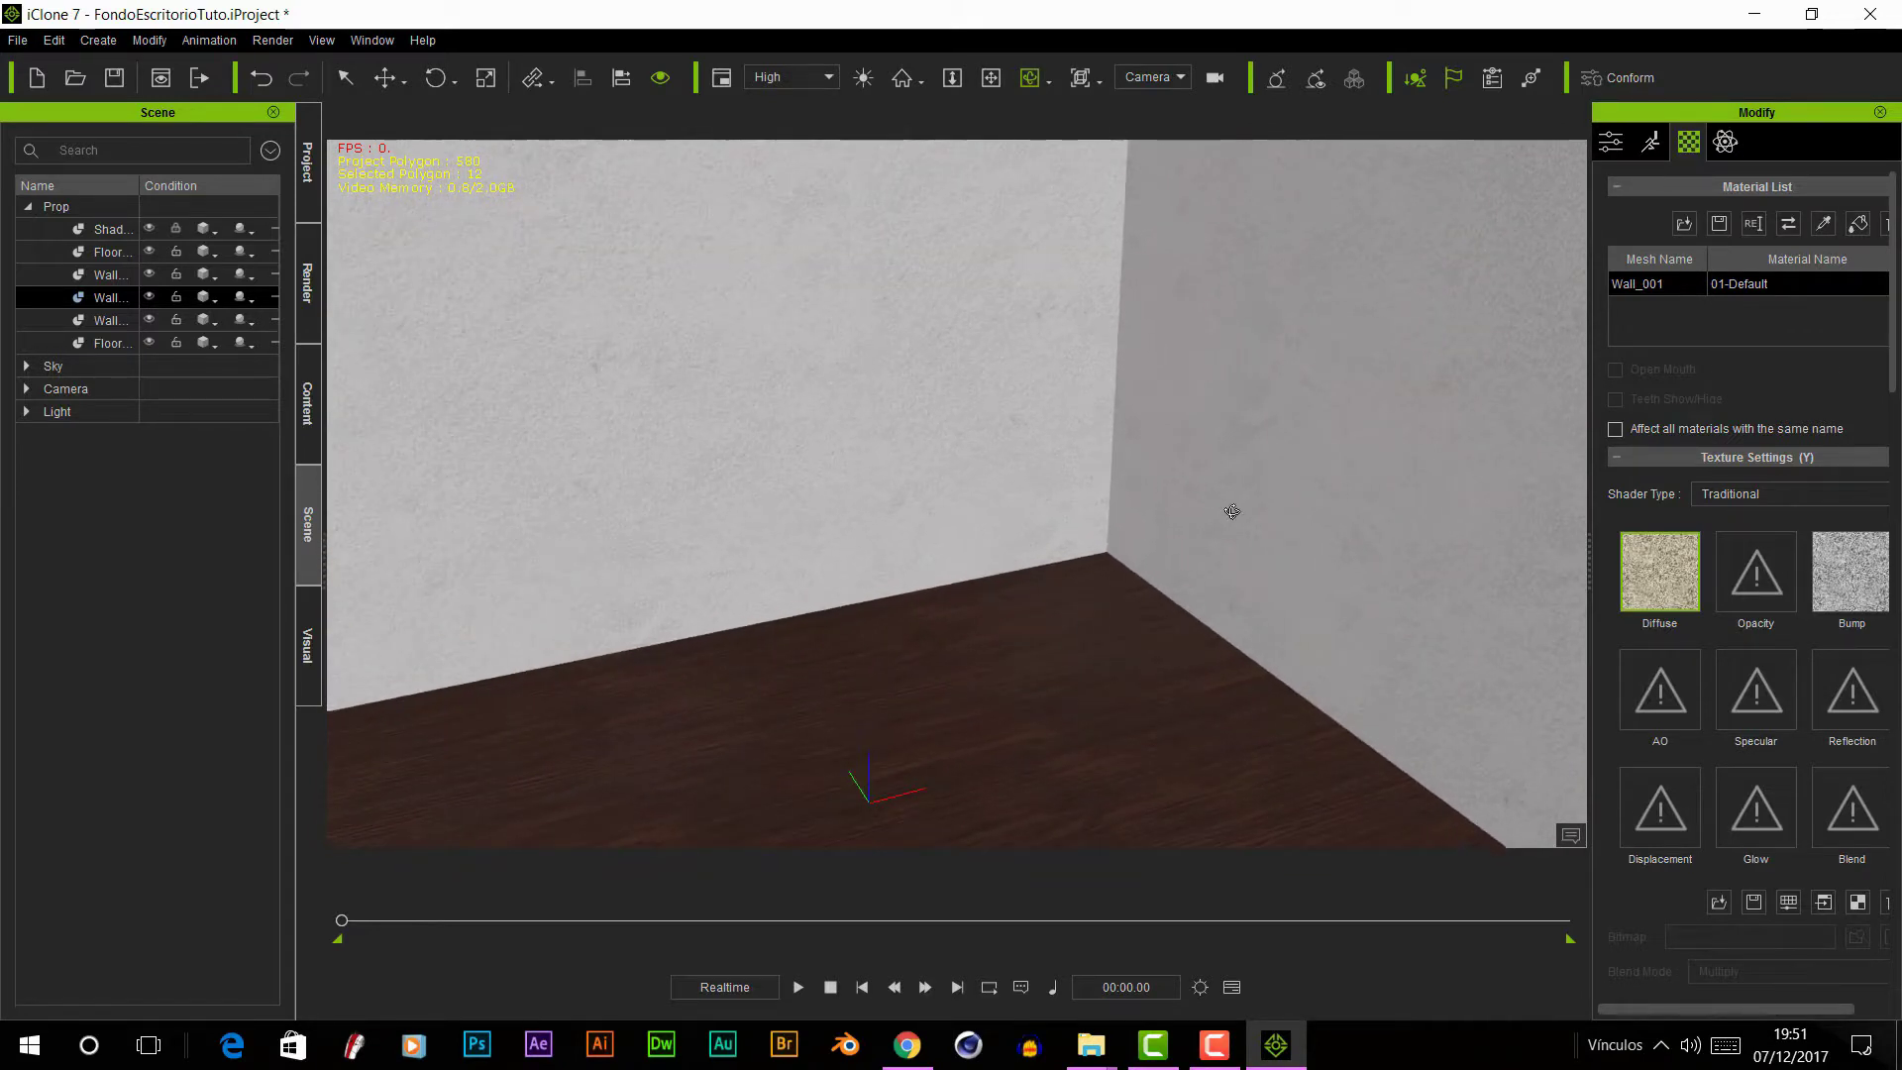
{"action": "mouse_move", "coordinate": [1231, 513]}
{"action": "right_mouse_down"}
{"action": "mouse_move", "coordinate": [1278, 496]}
{"action": "mouse_move", "coordinate": [1216, 472]}
{"action": "right_mouse_up"}
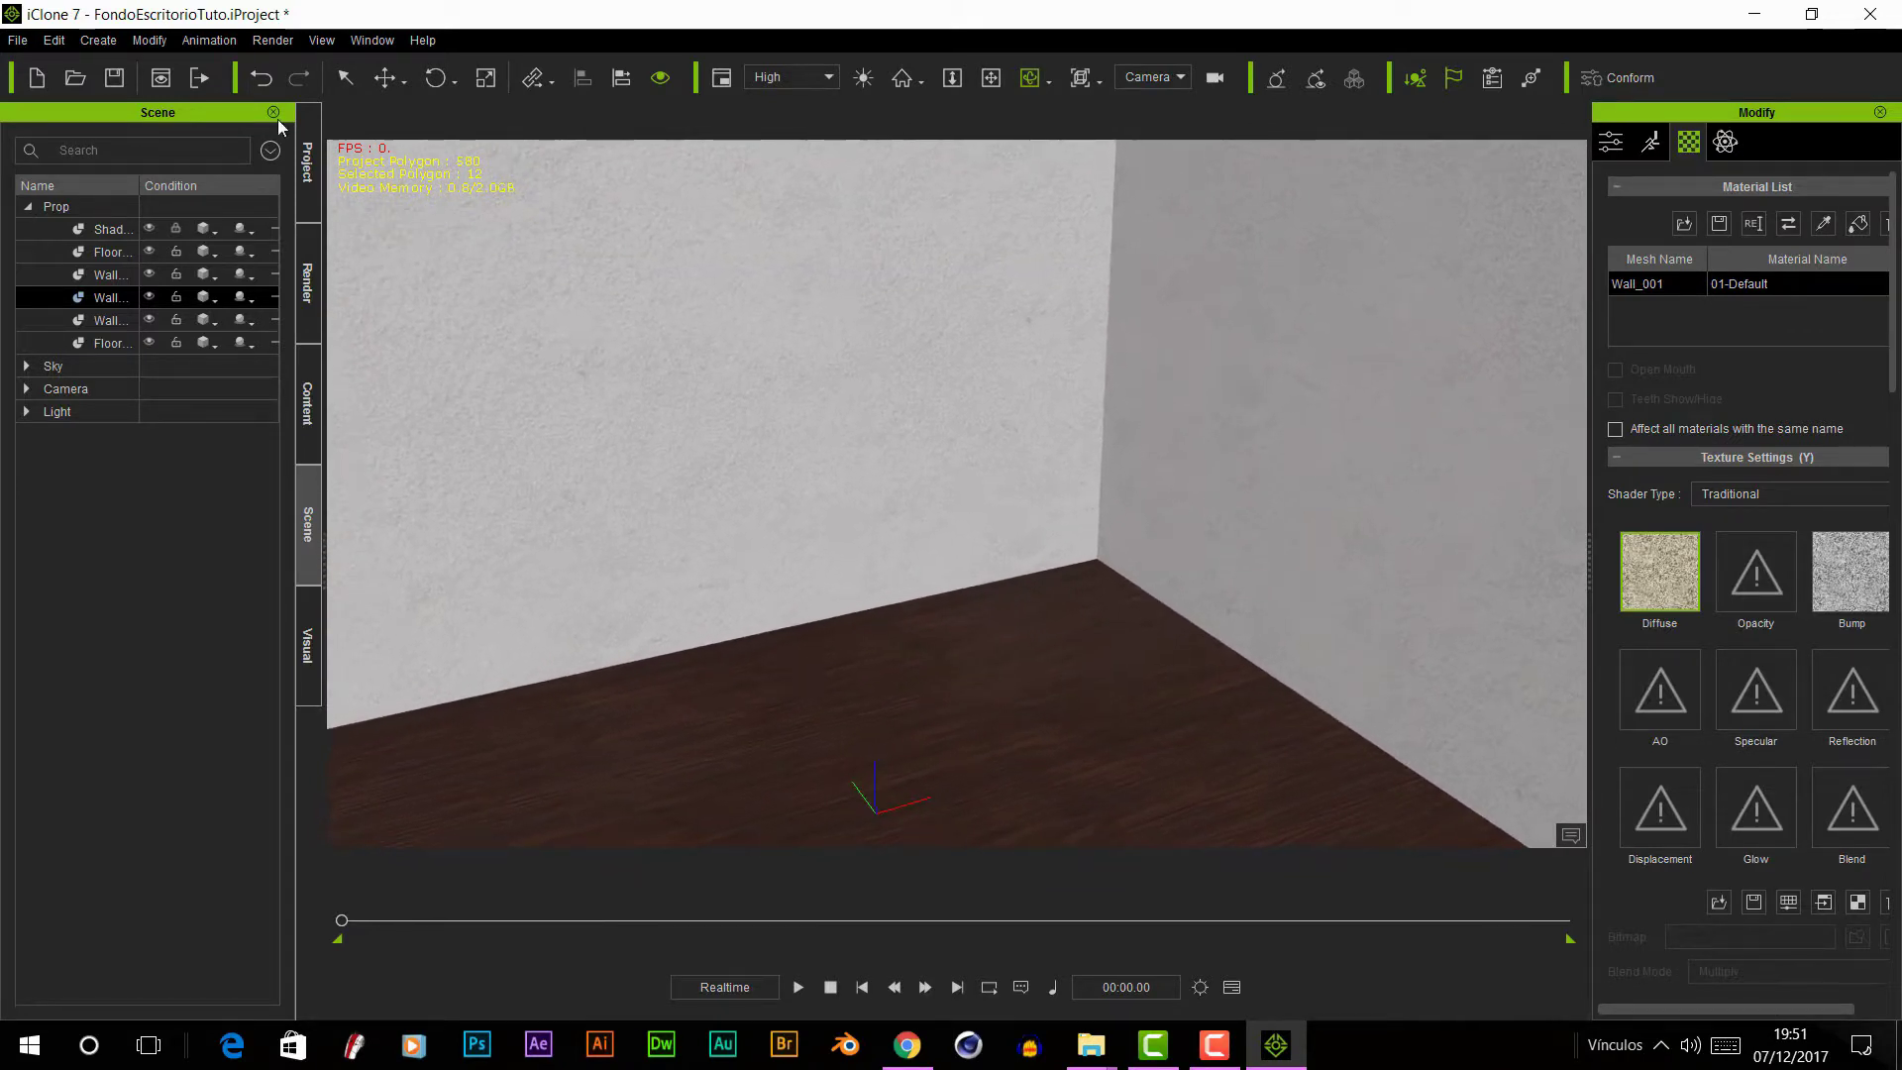
{"action": "key", "text": "F4"}
- Place the Mesa desk from Custom > Prop > ParaFondo into the room's corner
{"action": "left_click", "coordinate": [95, 312]}
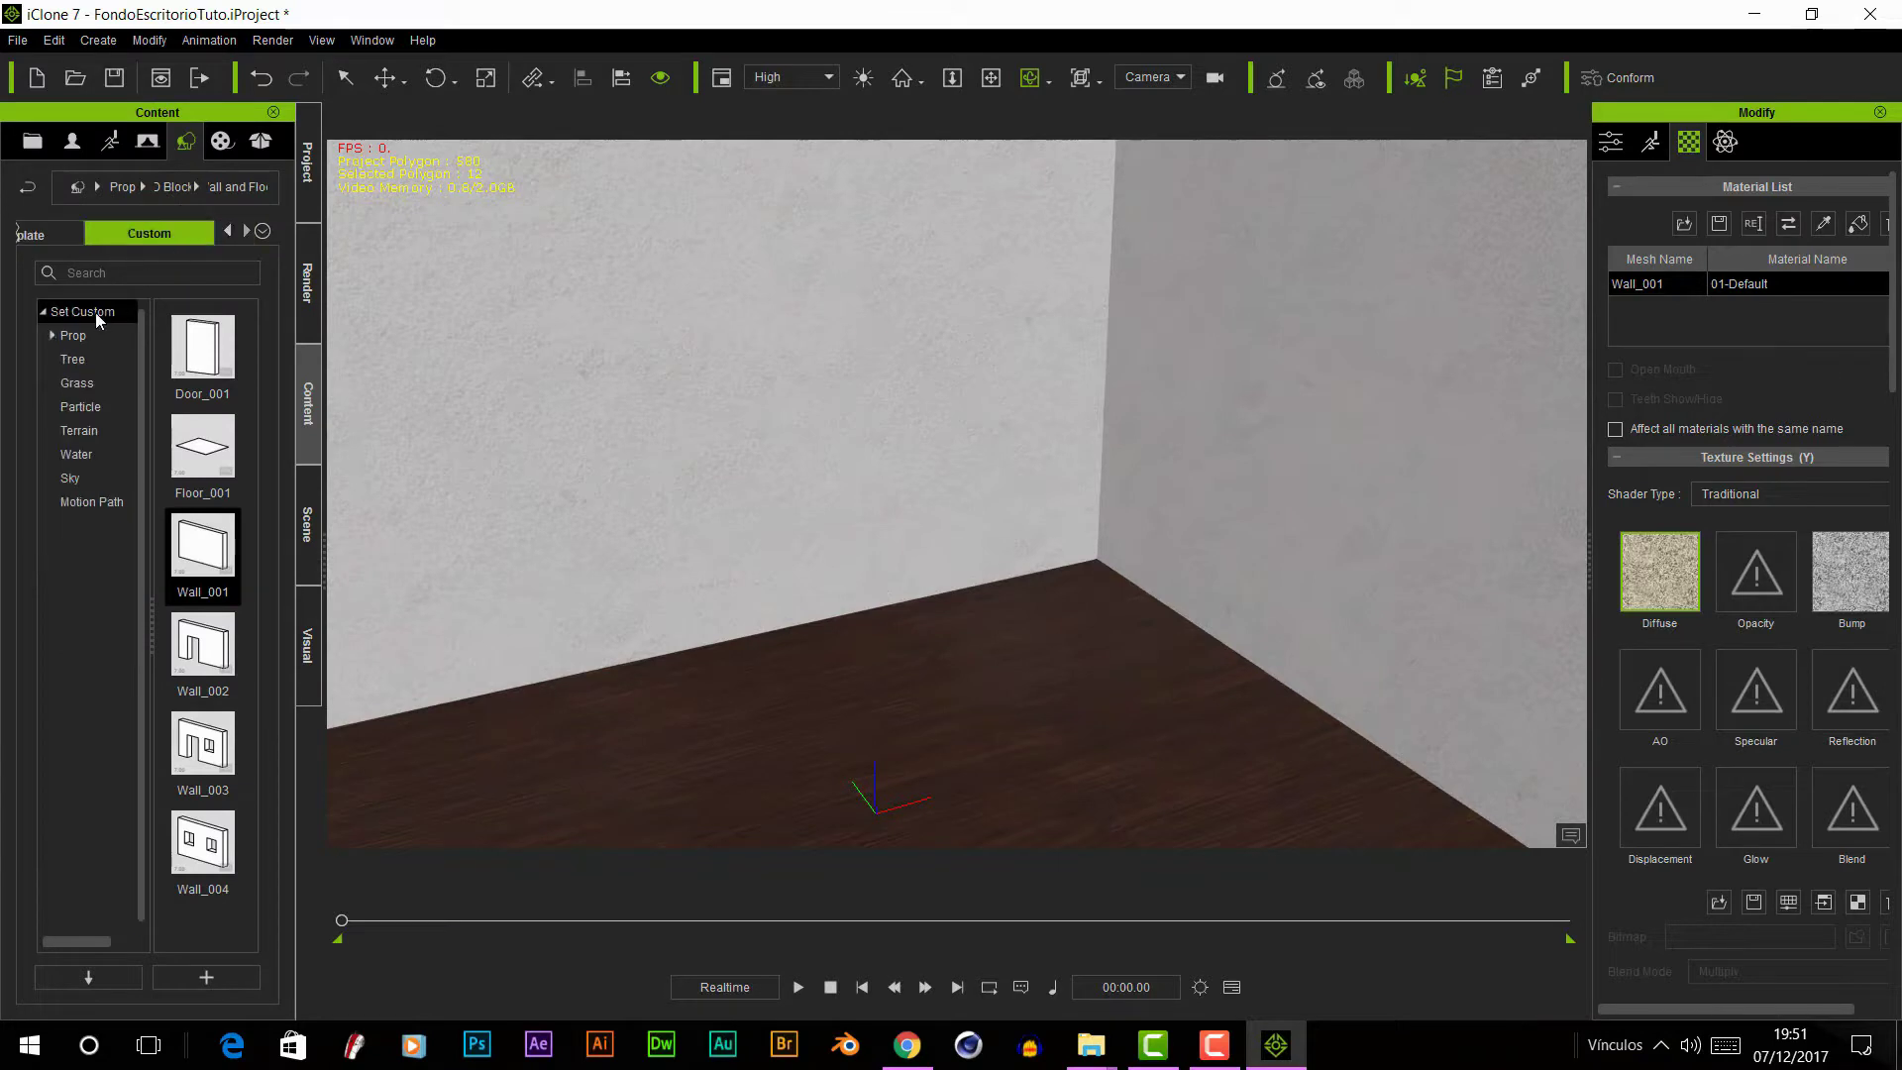
{"action": "left_click", "coordinate": [52, 335]}
{"action": "left_click", "coordinate": [99, 383]}
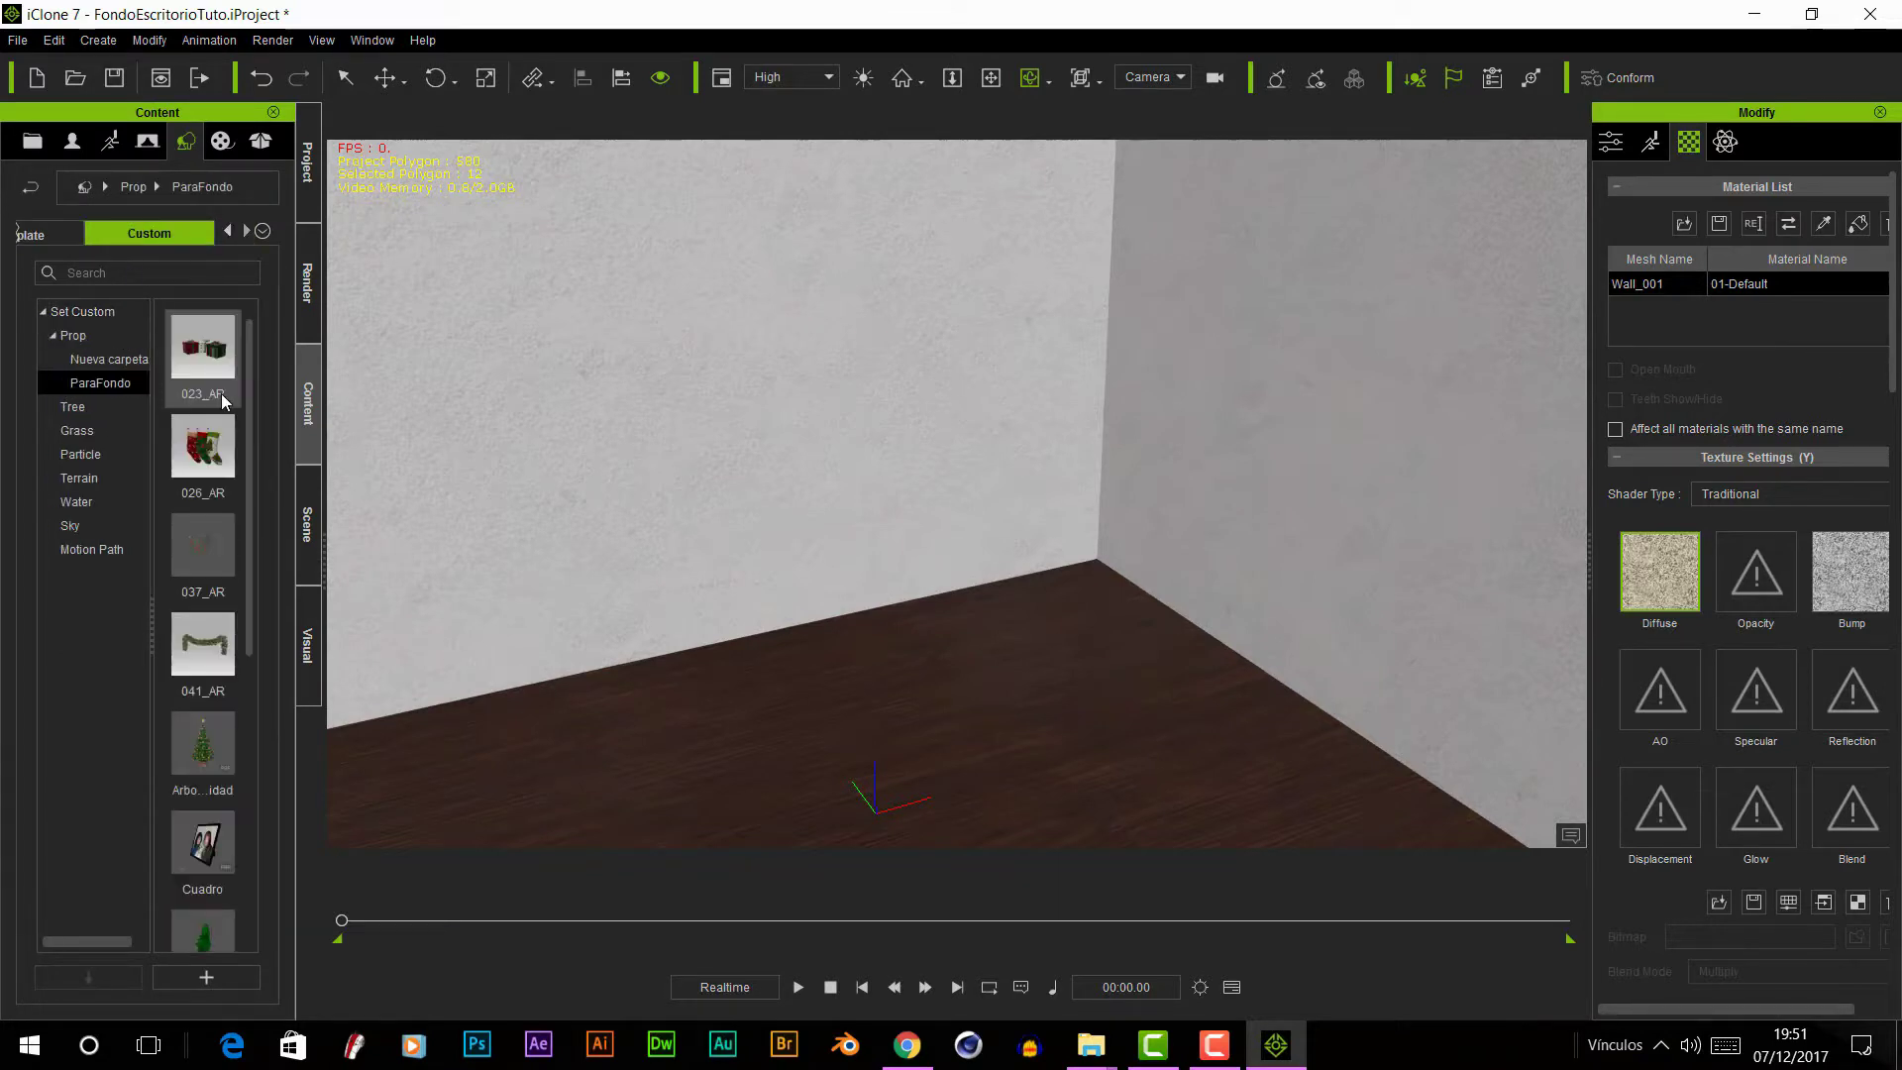
{"action": "scroll", "coordinate": [238, 446], "scroll_direction": "down", "scroll_amount": 4}
{"action": "left_click_drag", "start_coordinate": [203, 639], "coordinate": [876, 478]}
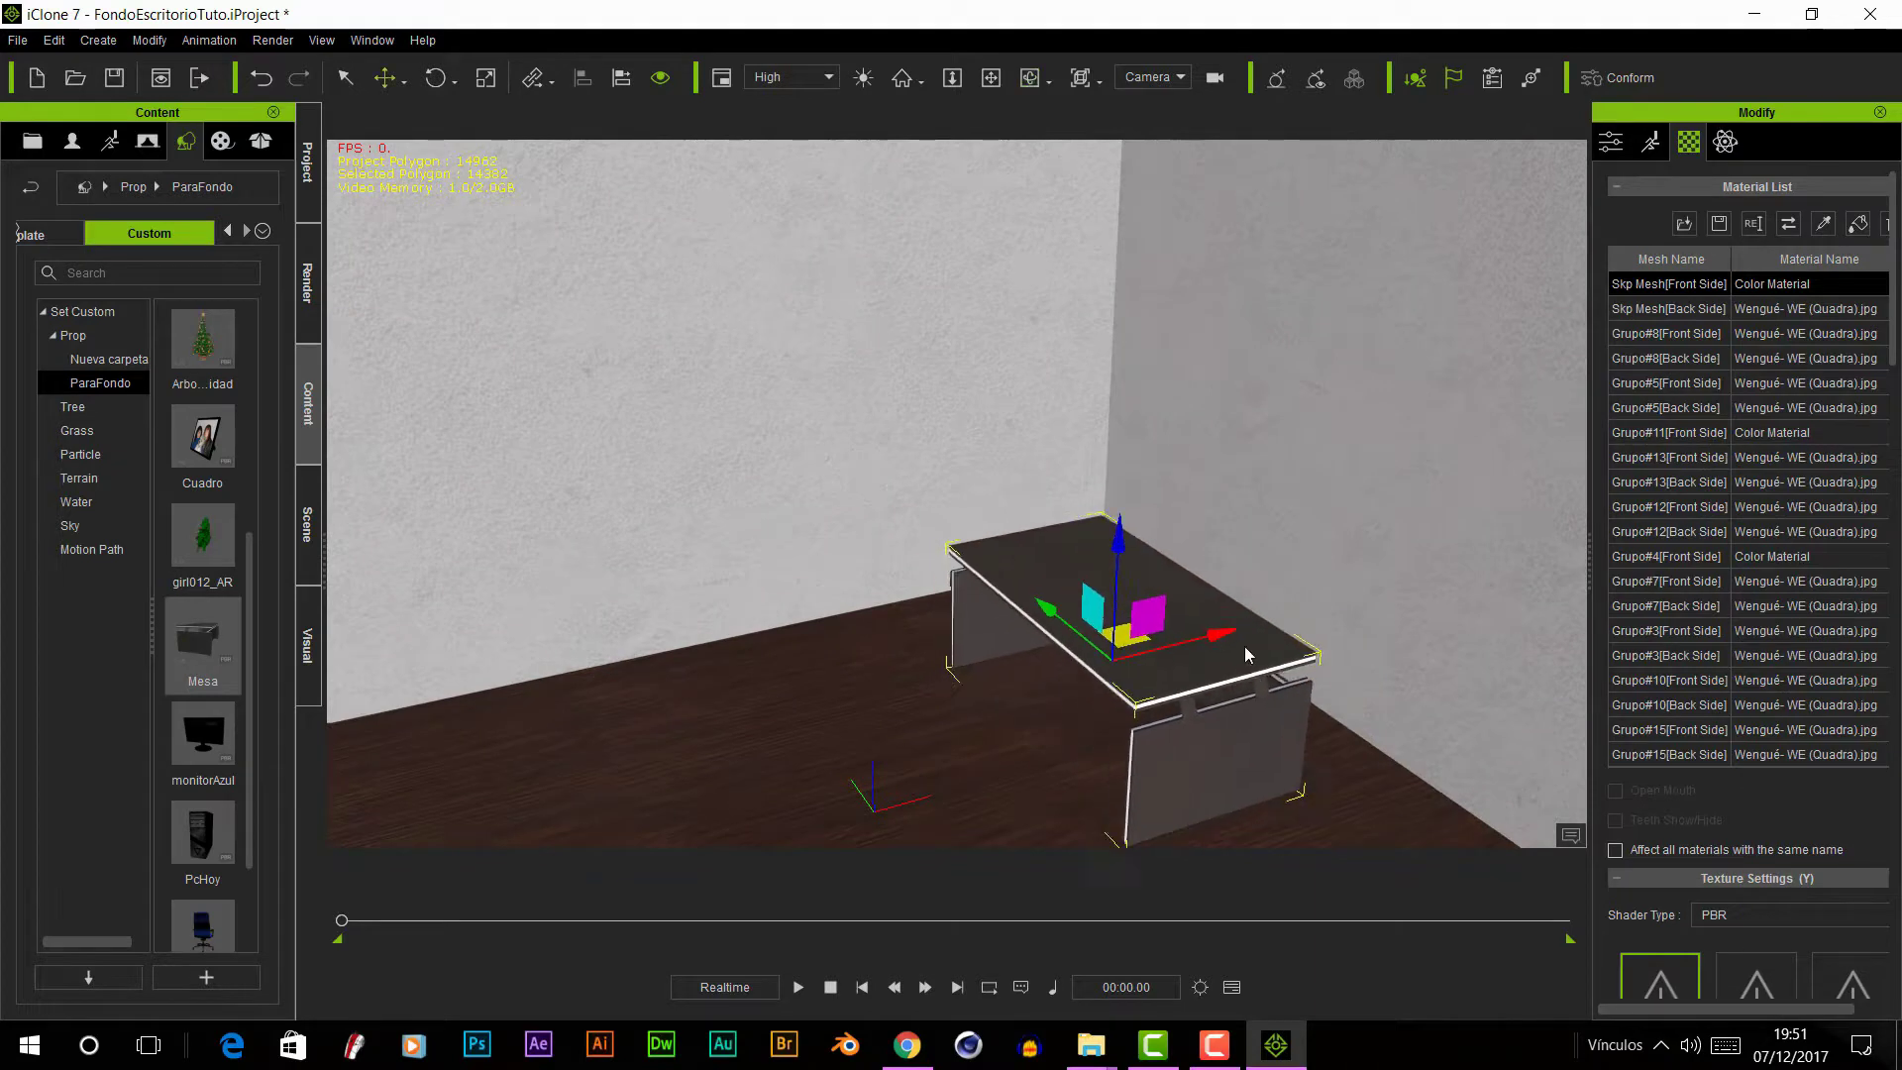
{"action": "left_click_drag", "start_coordinate": [1246, 654], "coordinate": [1007, 558]}
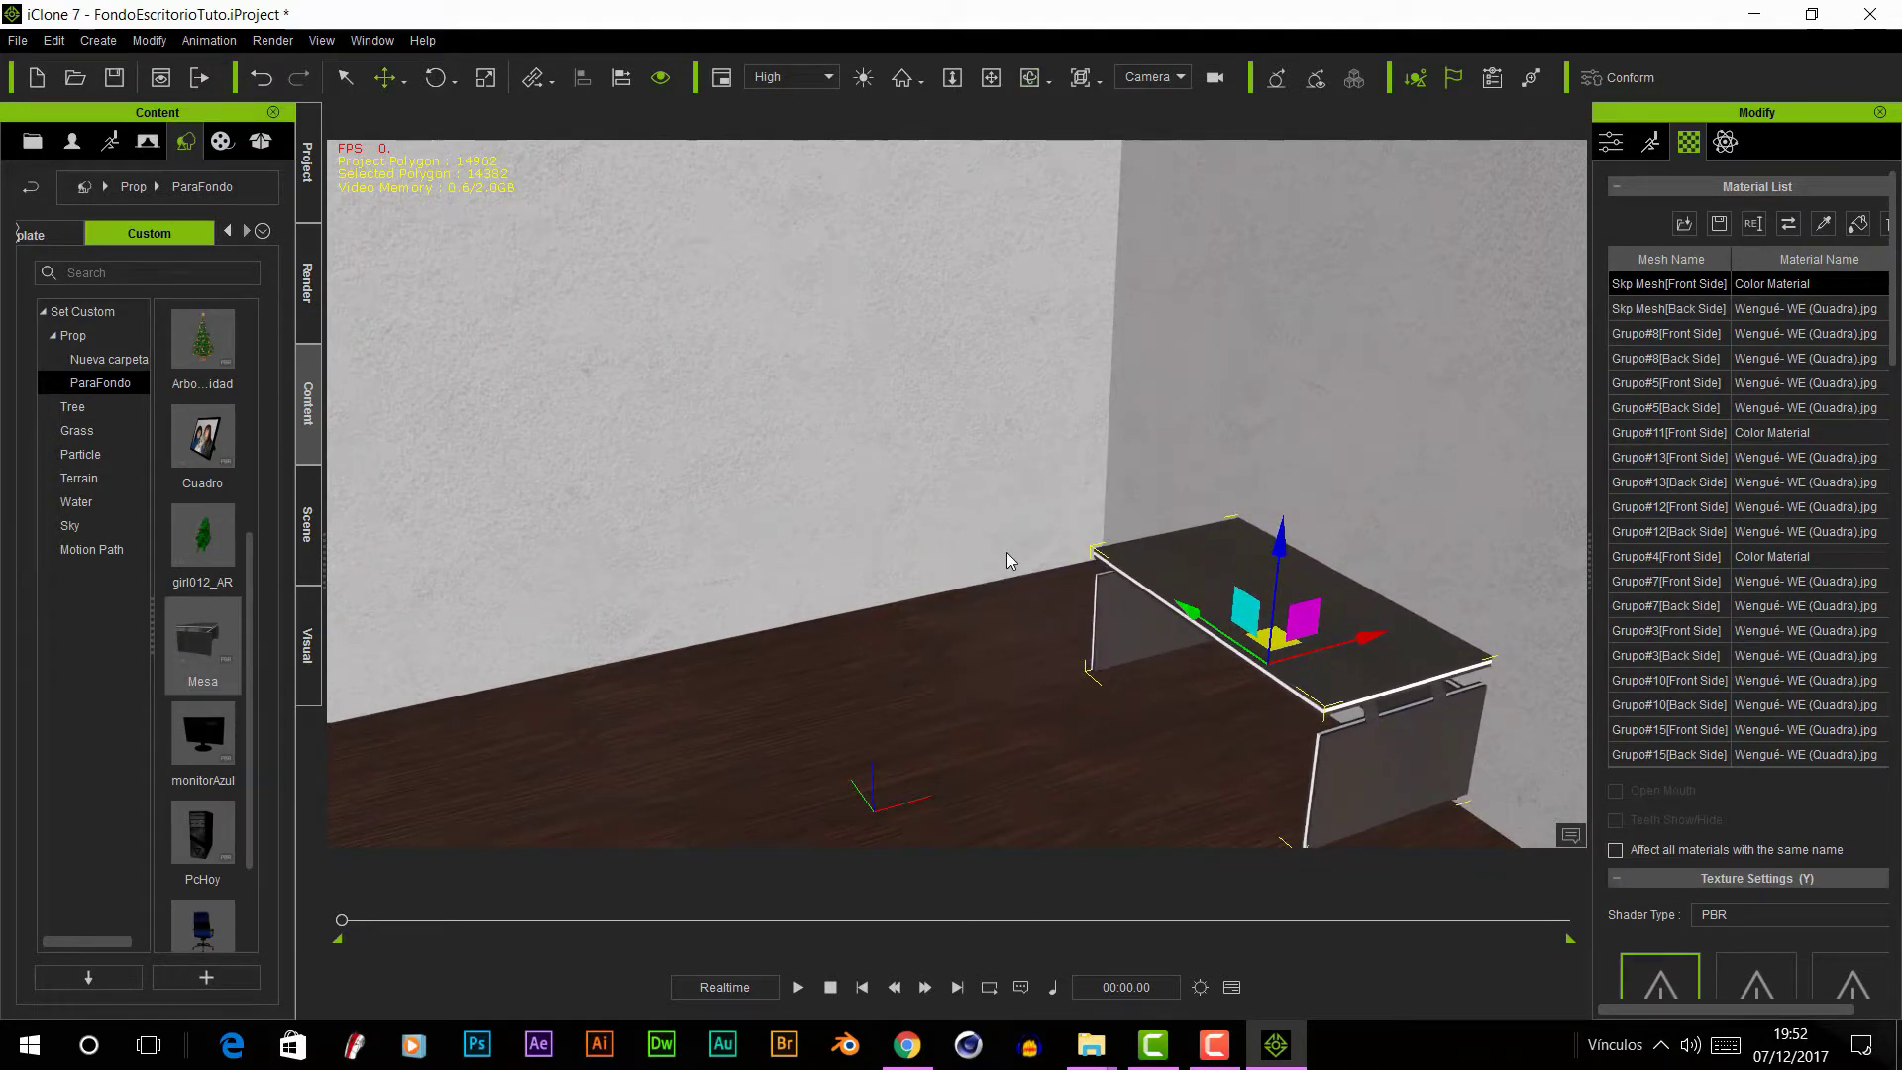
{"action": "right_click_drag", "start_coordinate": [1007, 561], "coordinate": [1040, 594]}
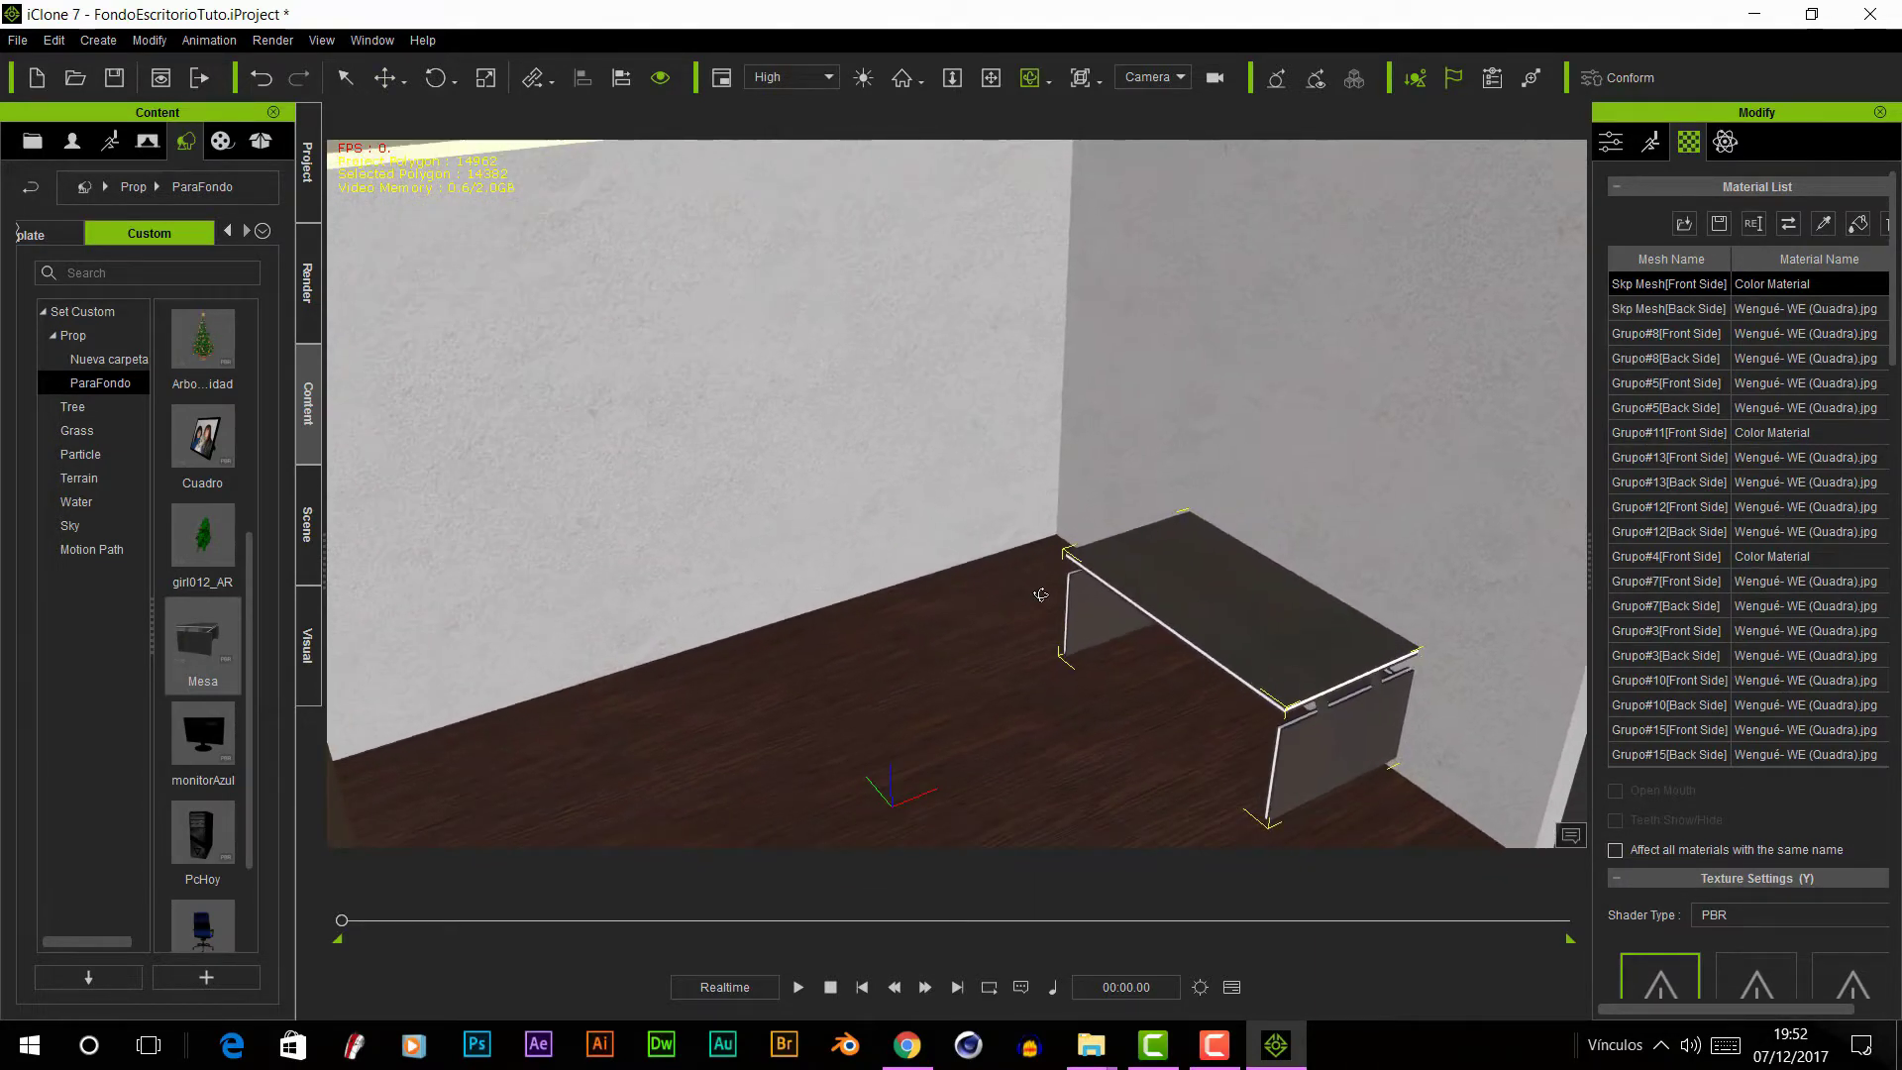
{"action": "right_click_drag", "start_coordinate": [1040, 595], "coordinate": [1127, 606]}
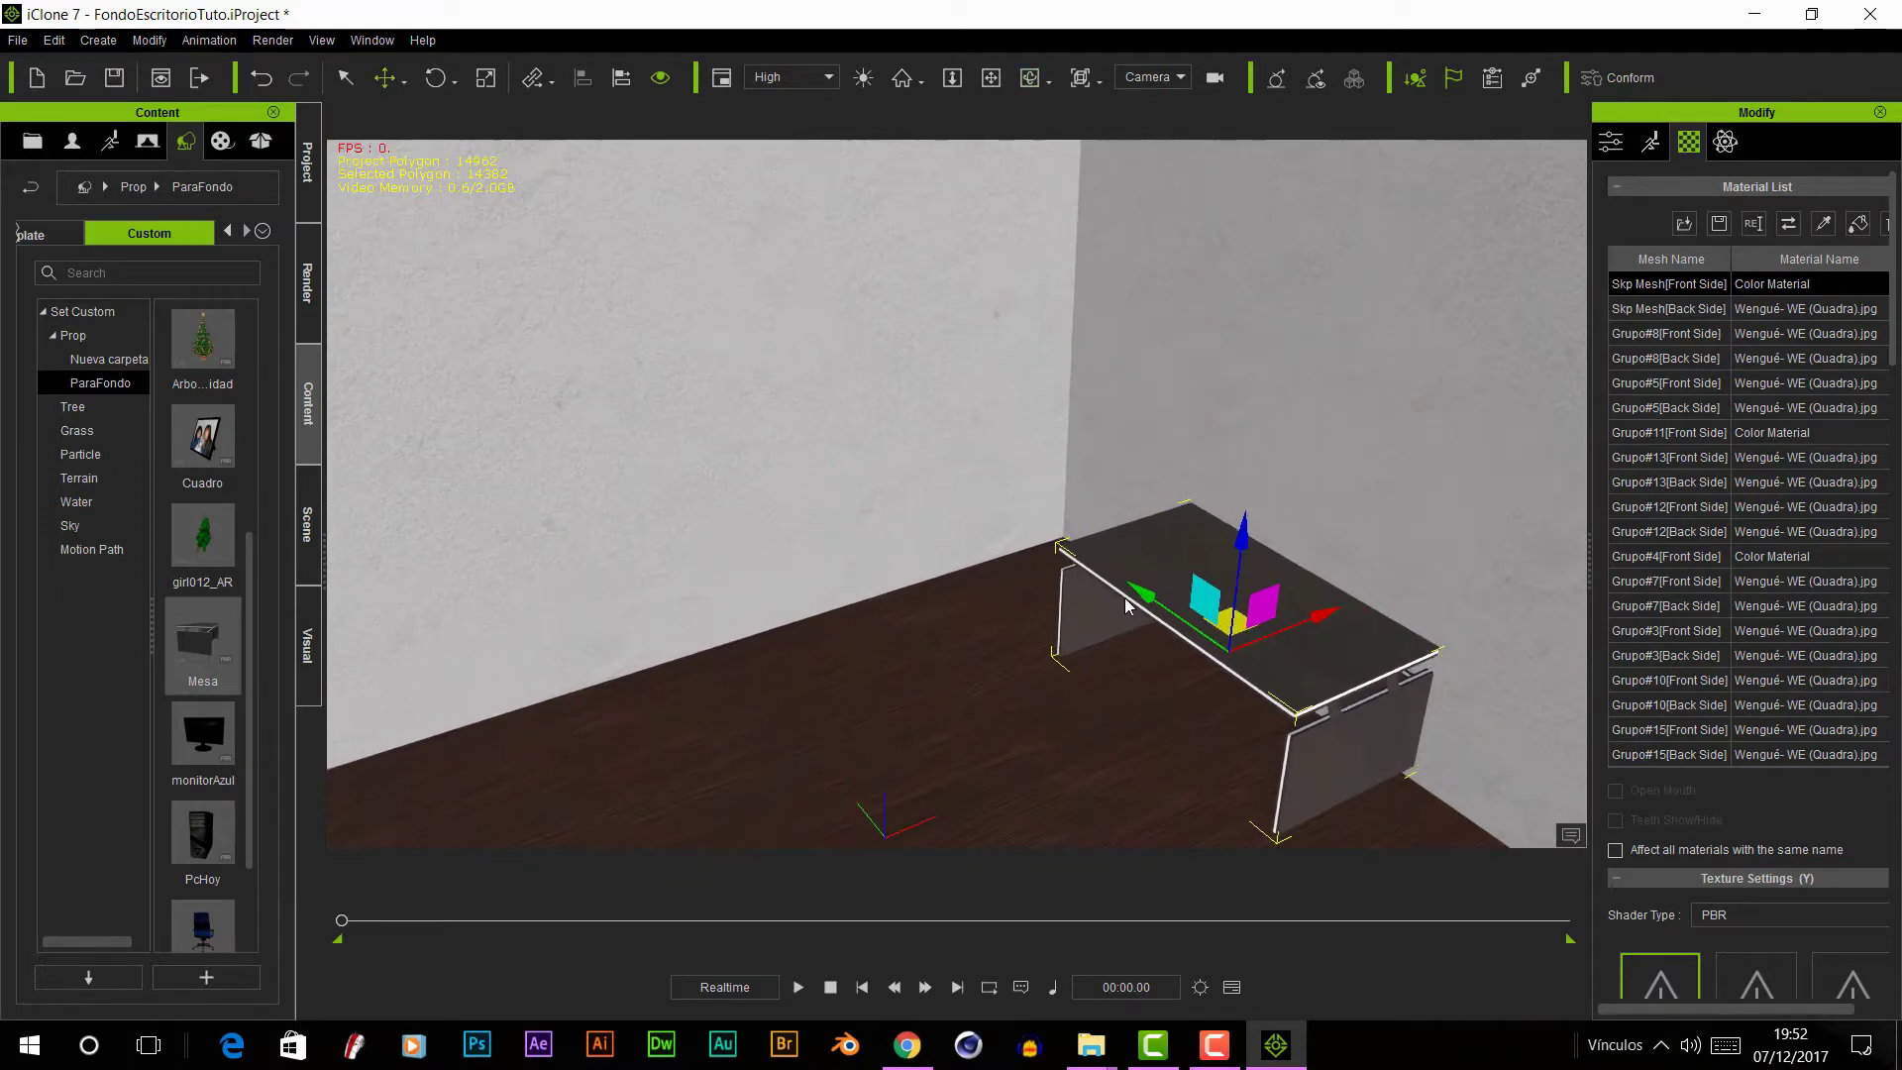
{"action": "right_click_drag", "start_coordinate": [1188, 497], "coordinate": [1140, 533]}
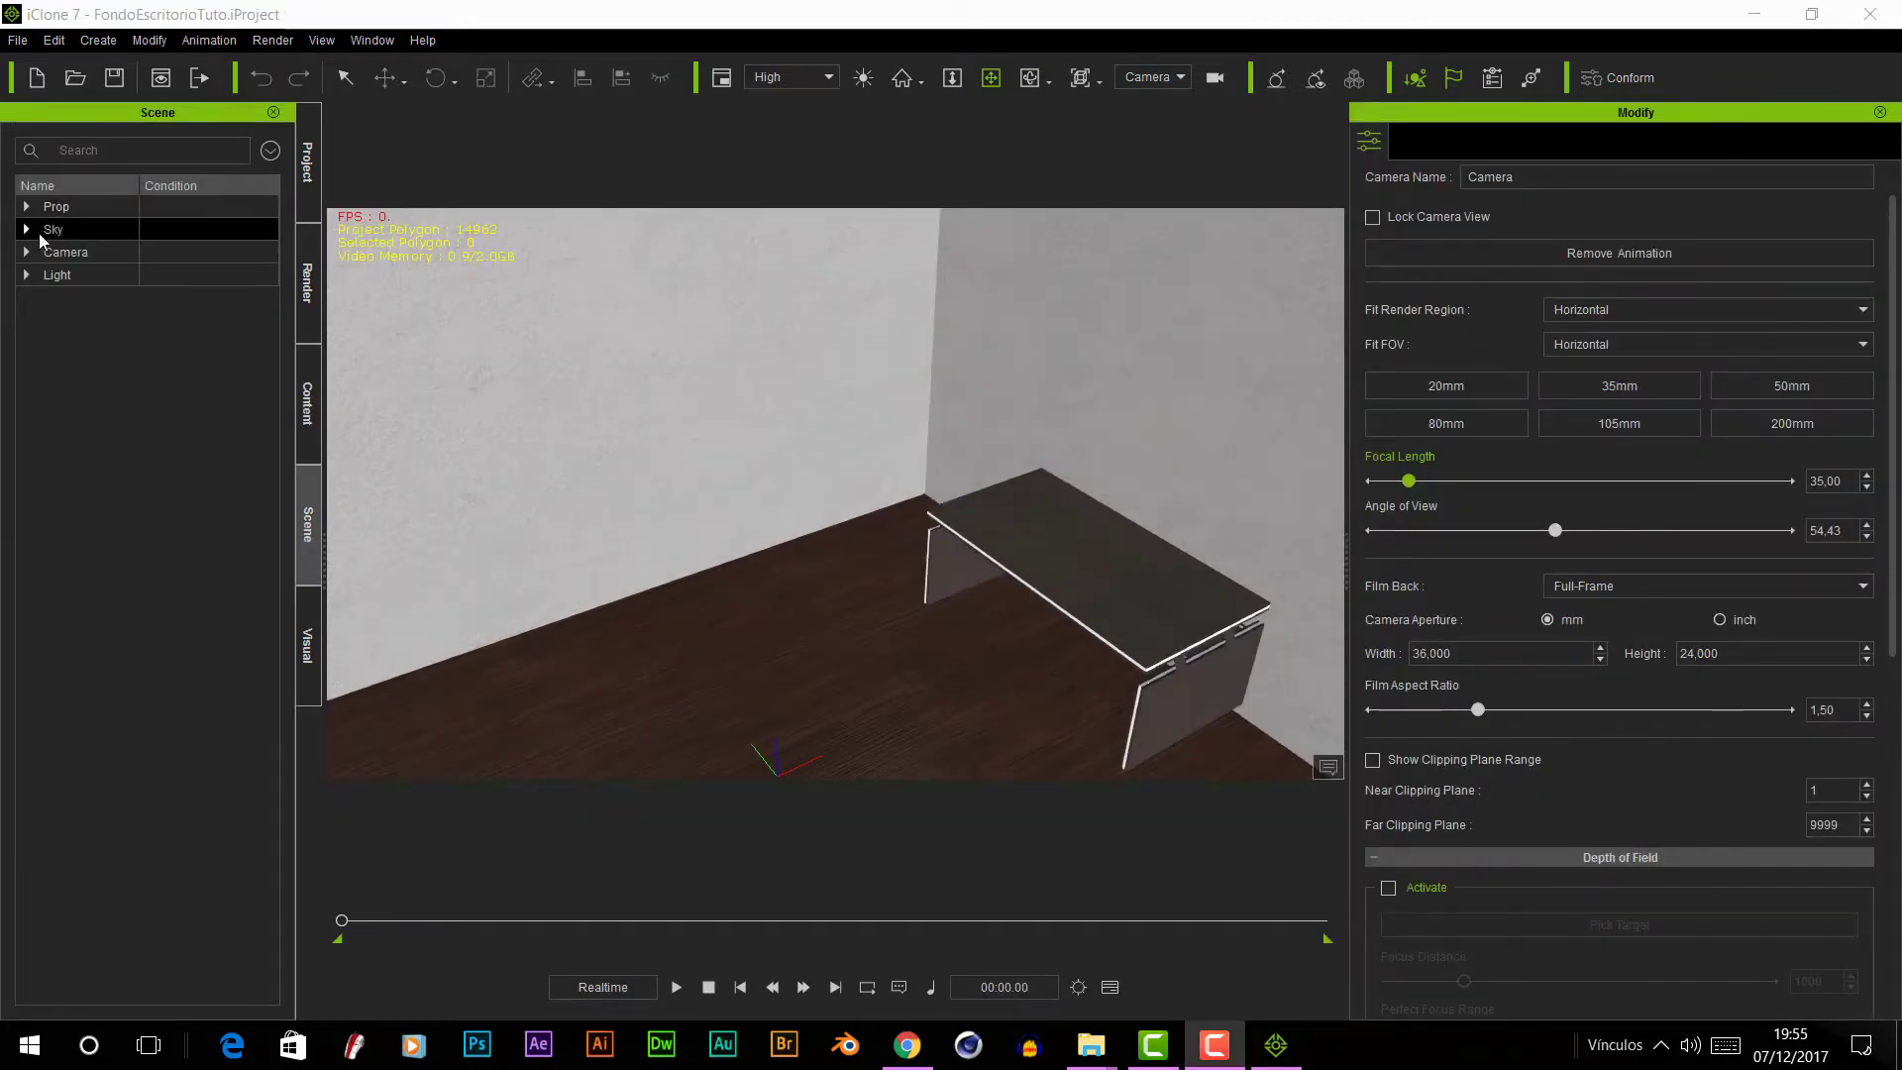
- Lower the camera's focal length to about 22,84 mm for a wider view
{"action": "left_click", "coordinate": [27, 252]}
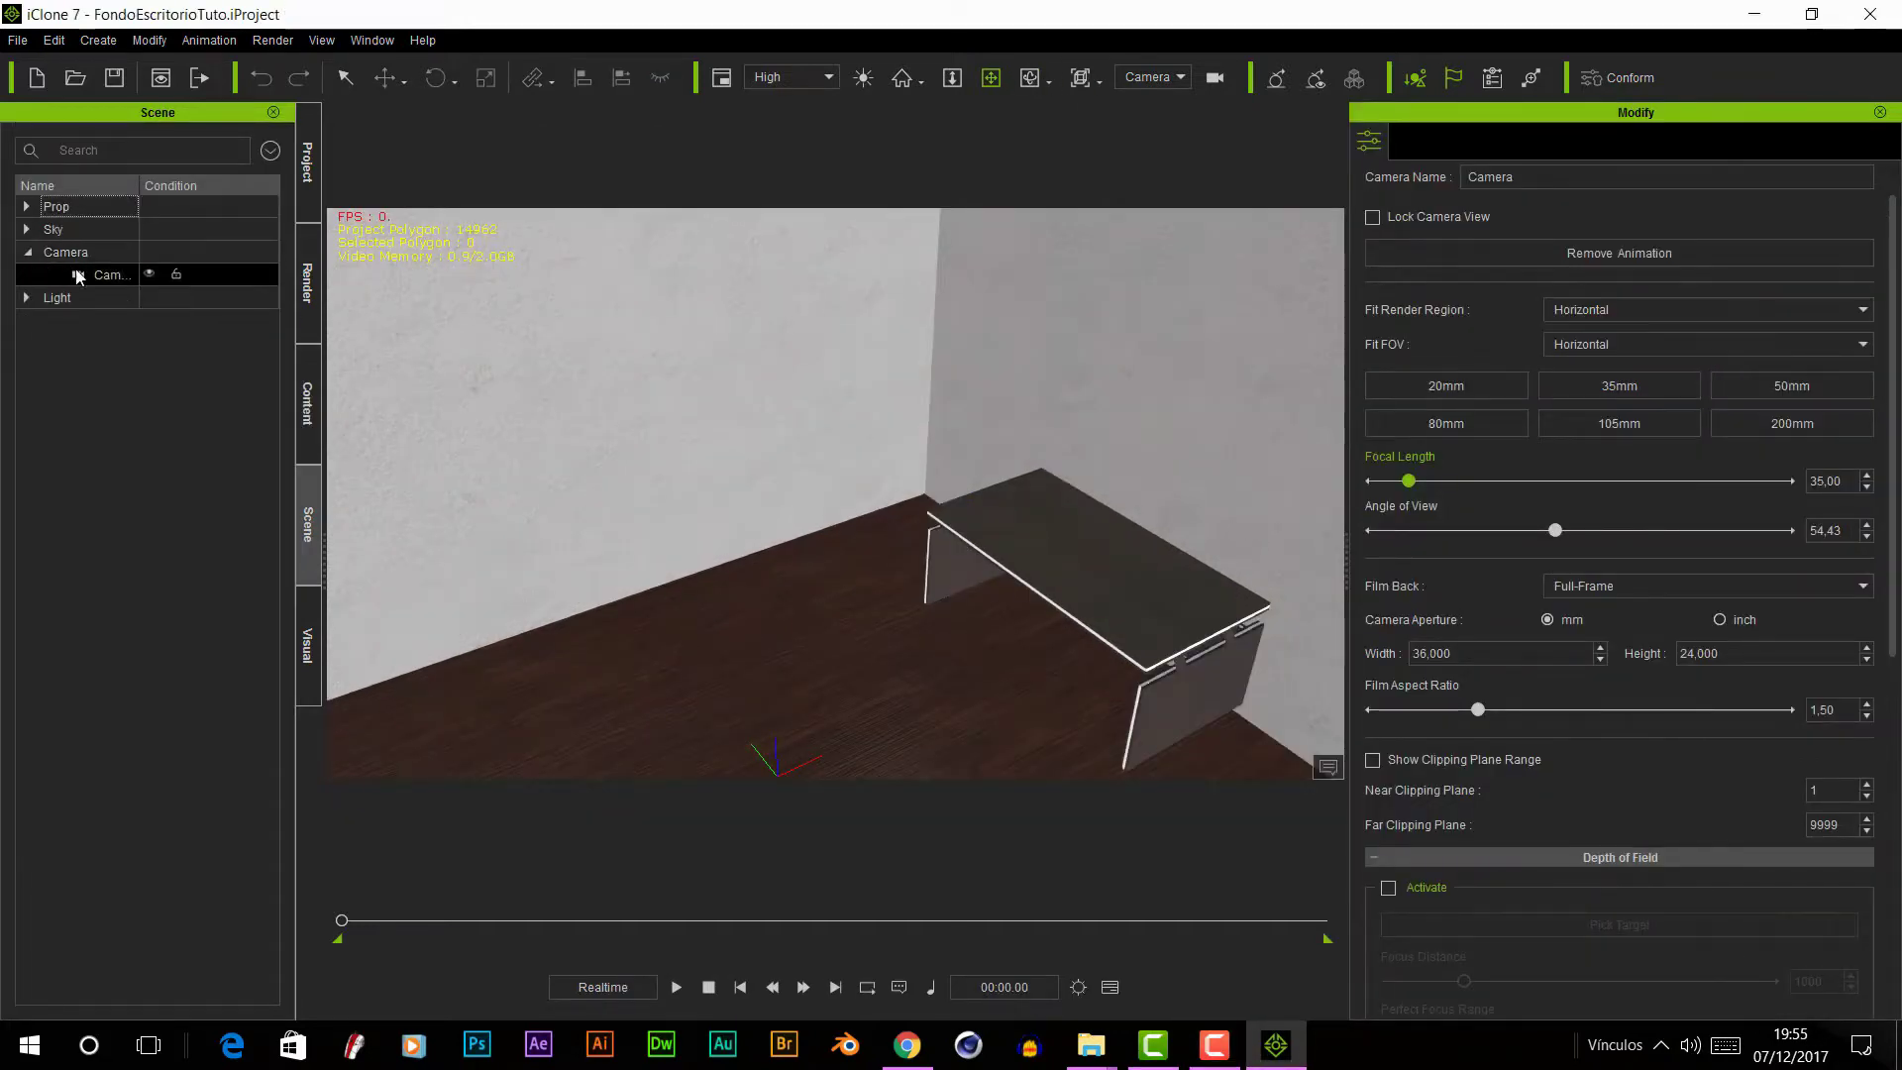
{"action": "left_click_drag", "start_coordinate": [1409, 482], "coordinate": [1385, 482]}
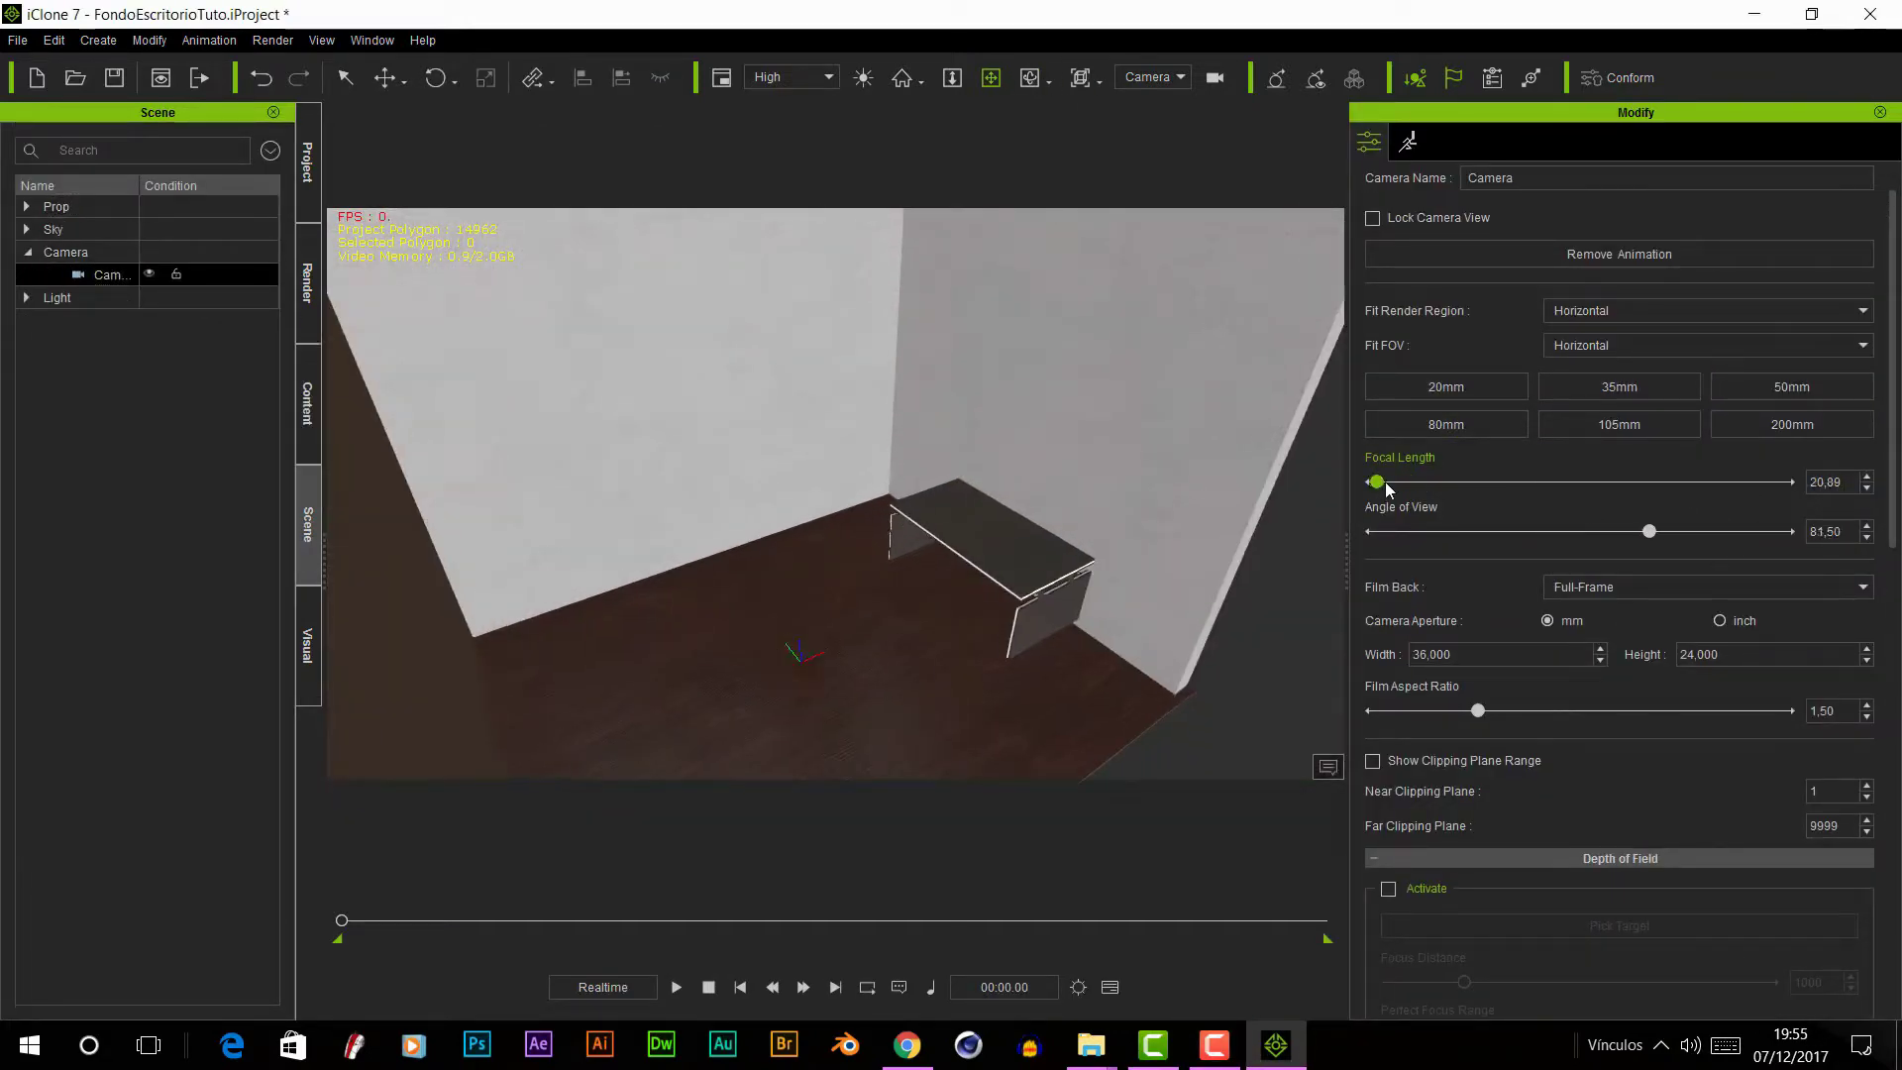
{"action": "mouse_move", "coordinate": [1620, 531]}
{"action": "left_mouse_down"}
{"action": "mouse_move", "coordinate": [1575, 545]}
{"action": "mouse_move", "coordinate": [1631, 552]}
{"action": "left_mouse_up"}
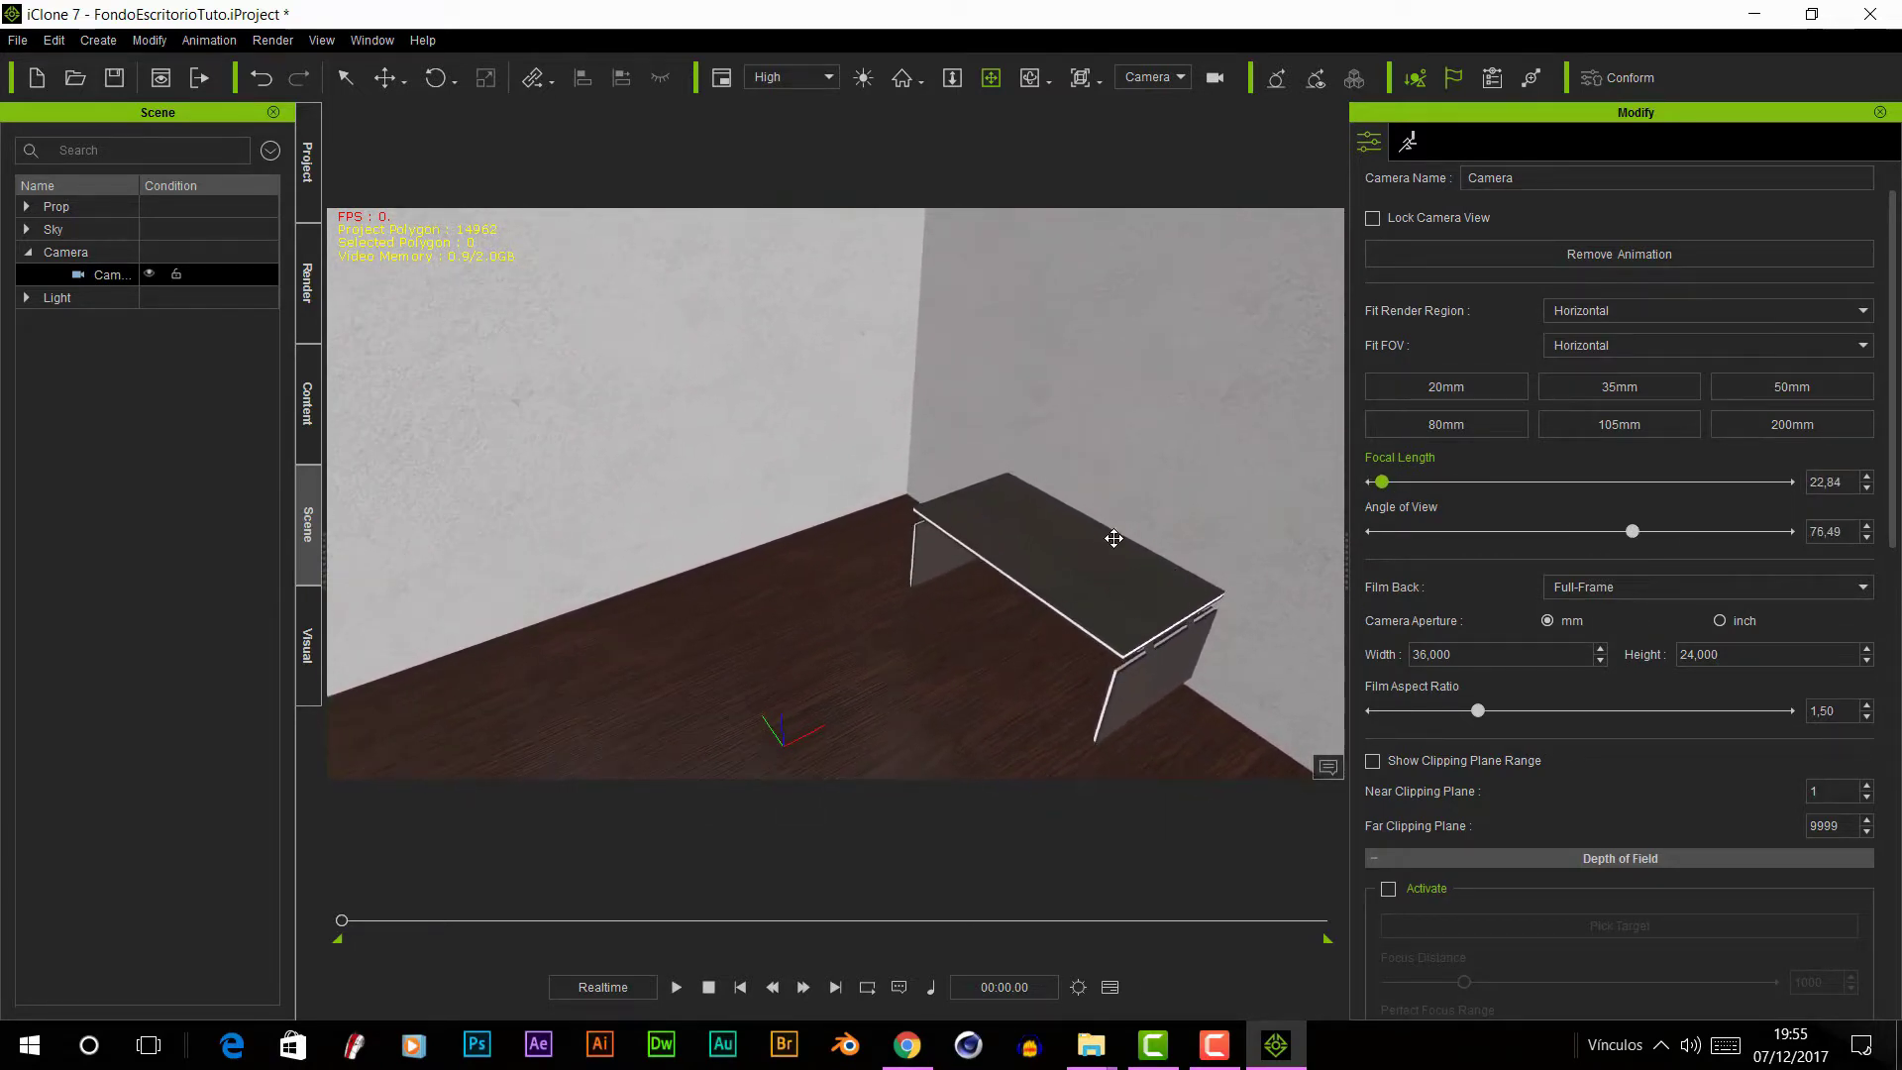
- Nudge the desk, then add a Box scaled into a long thin plank against the wall
{"action": "left_click", "coordinate": [1065, 554]}
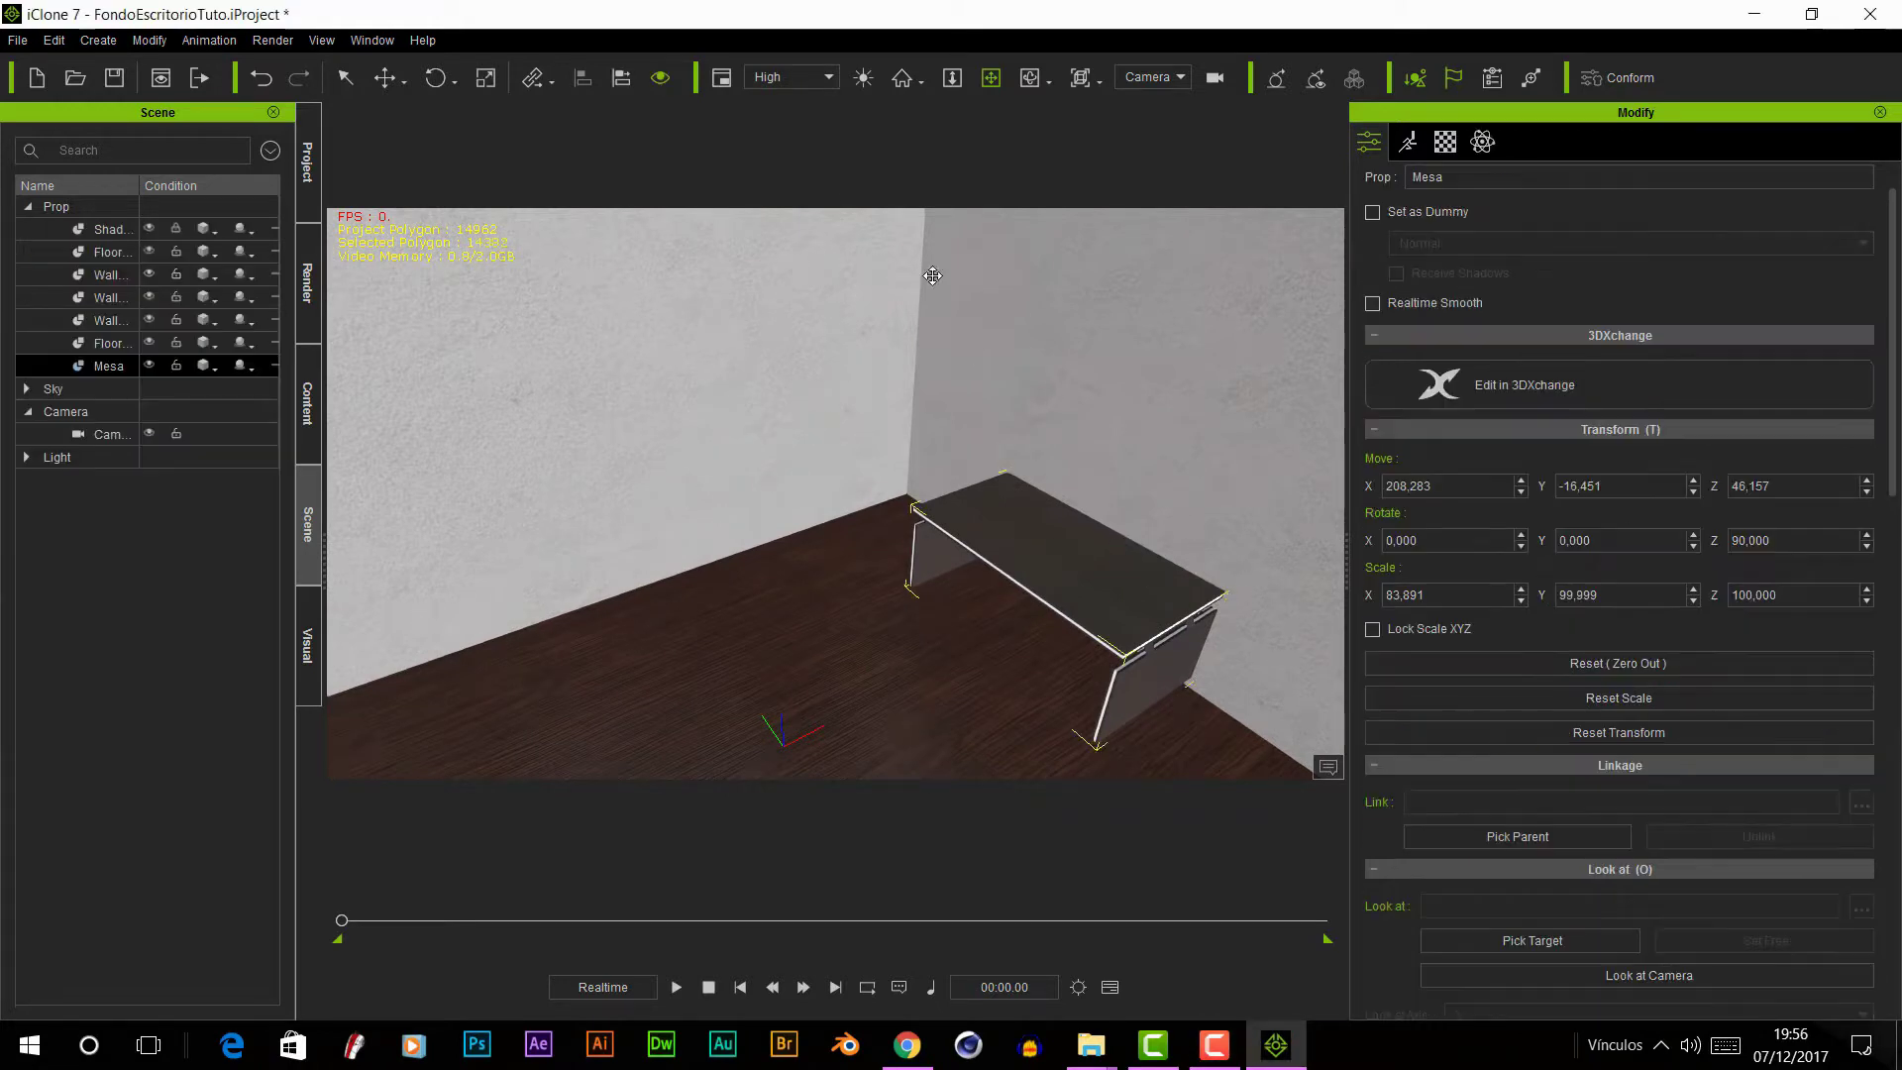
{"action": "left_click_drag", "start_coordinate": [1090, 550], "coordinate": [1070, 521]}
{"action": "left_click", "coordinate": [98, 39]}
{"action": "mouse_move", "coordinate": [158, 69]}
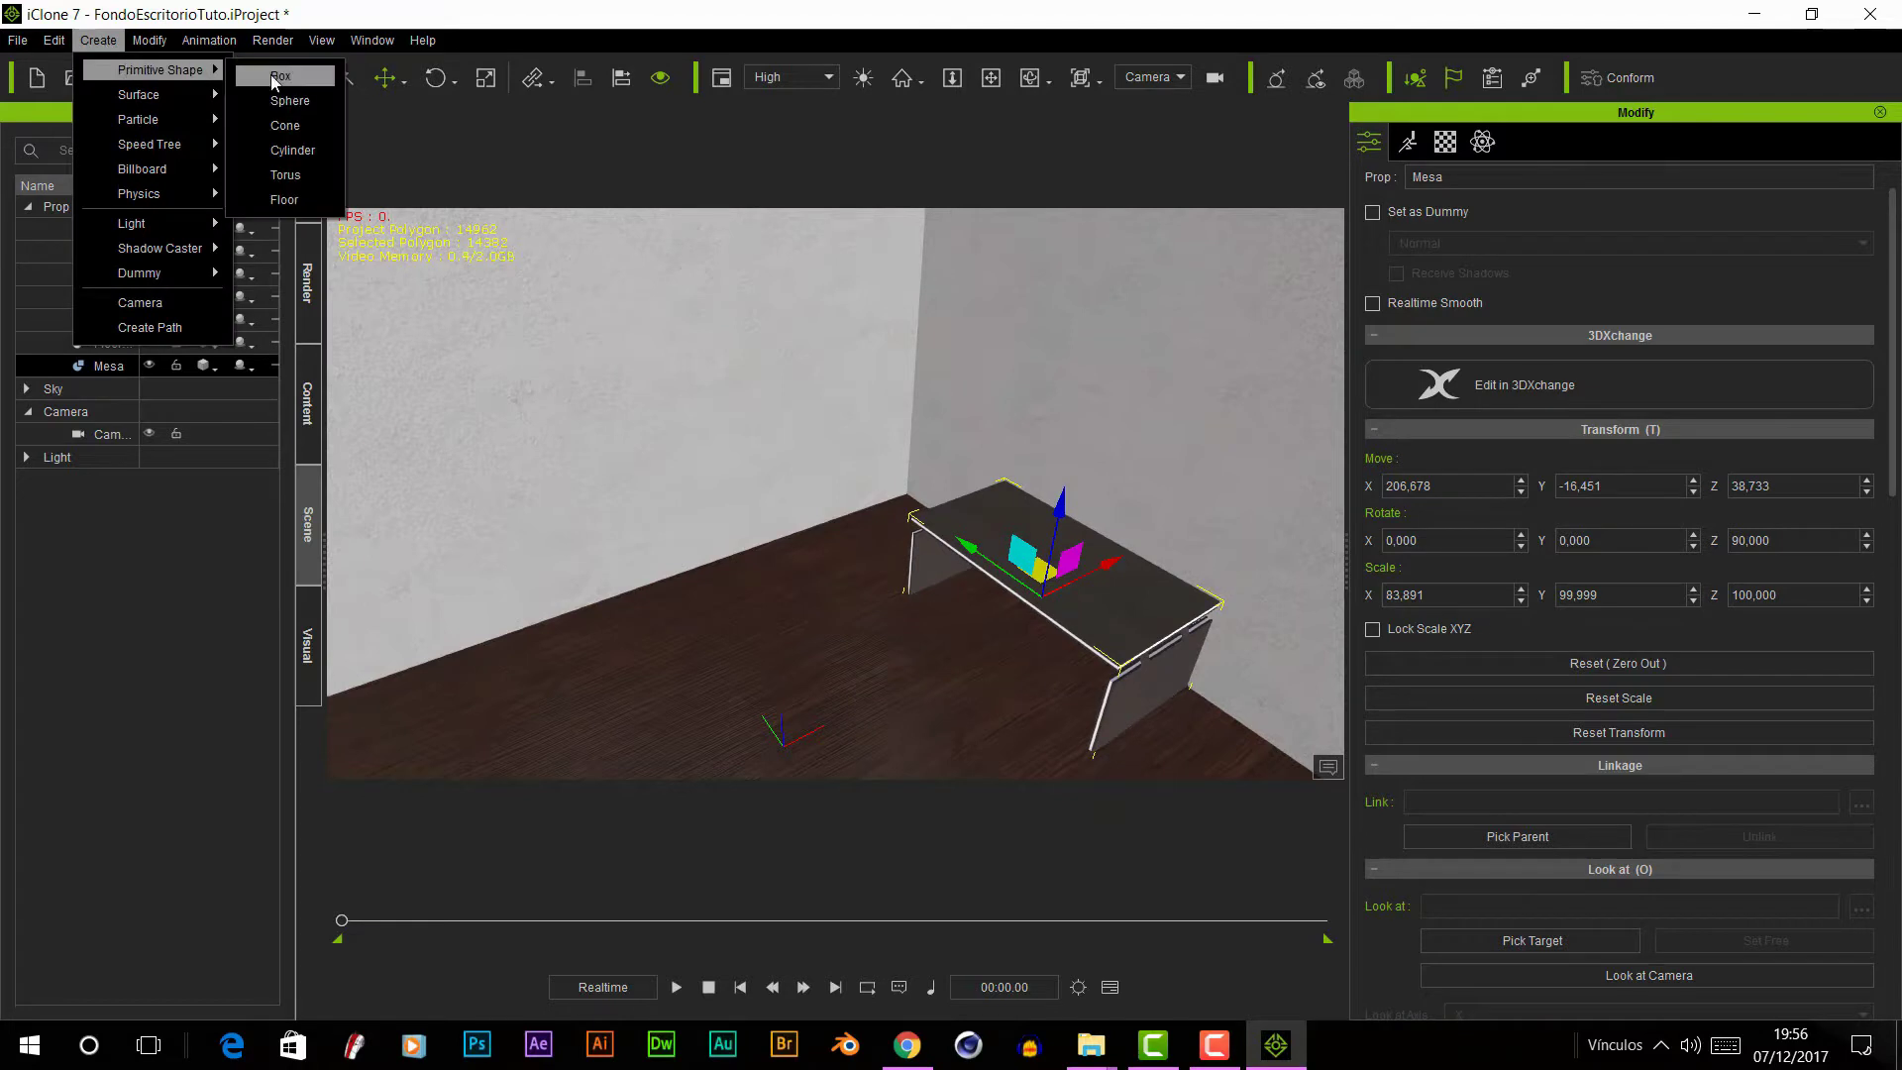
{"action": "left_click", "coordinate": [287, 76]}
{"action": "key", "text": "r"}
{"action": "left_click_drag", "start_coordinate": [718, 621], "coordinate": [721, 692]}
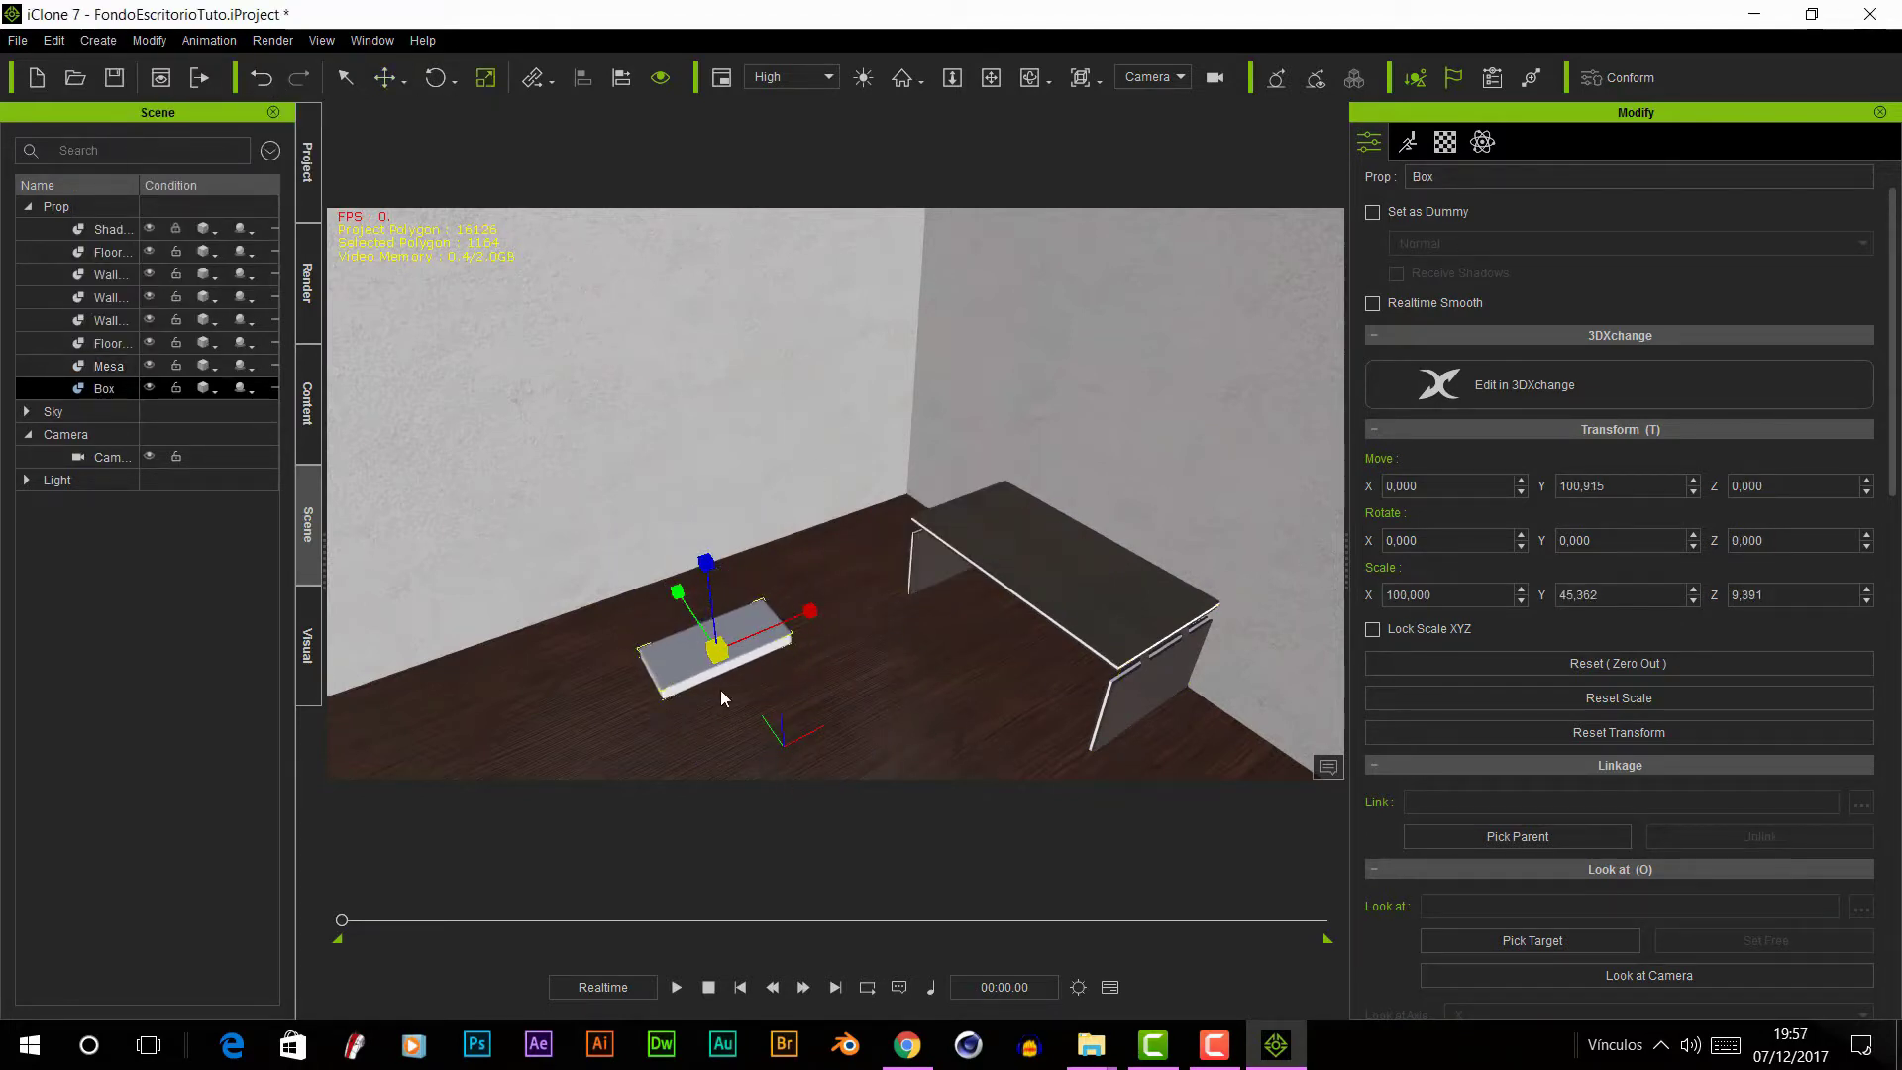
{"action": "left_click_drag", "start_coordinate": [763, 621], "coordinate": [1078, 592]}
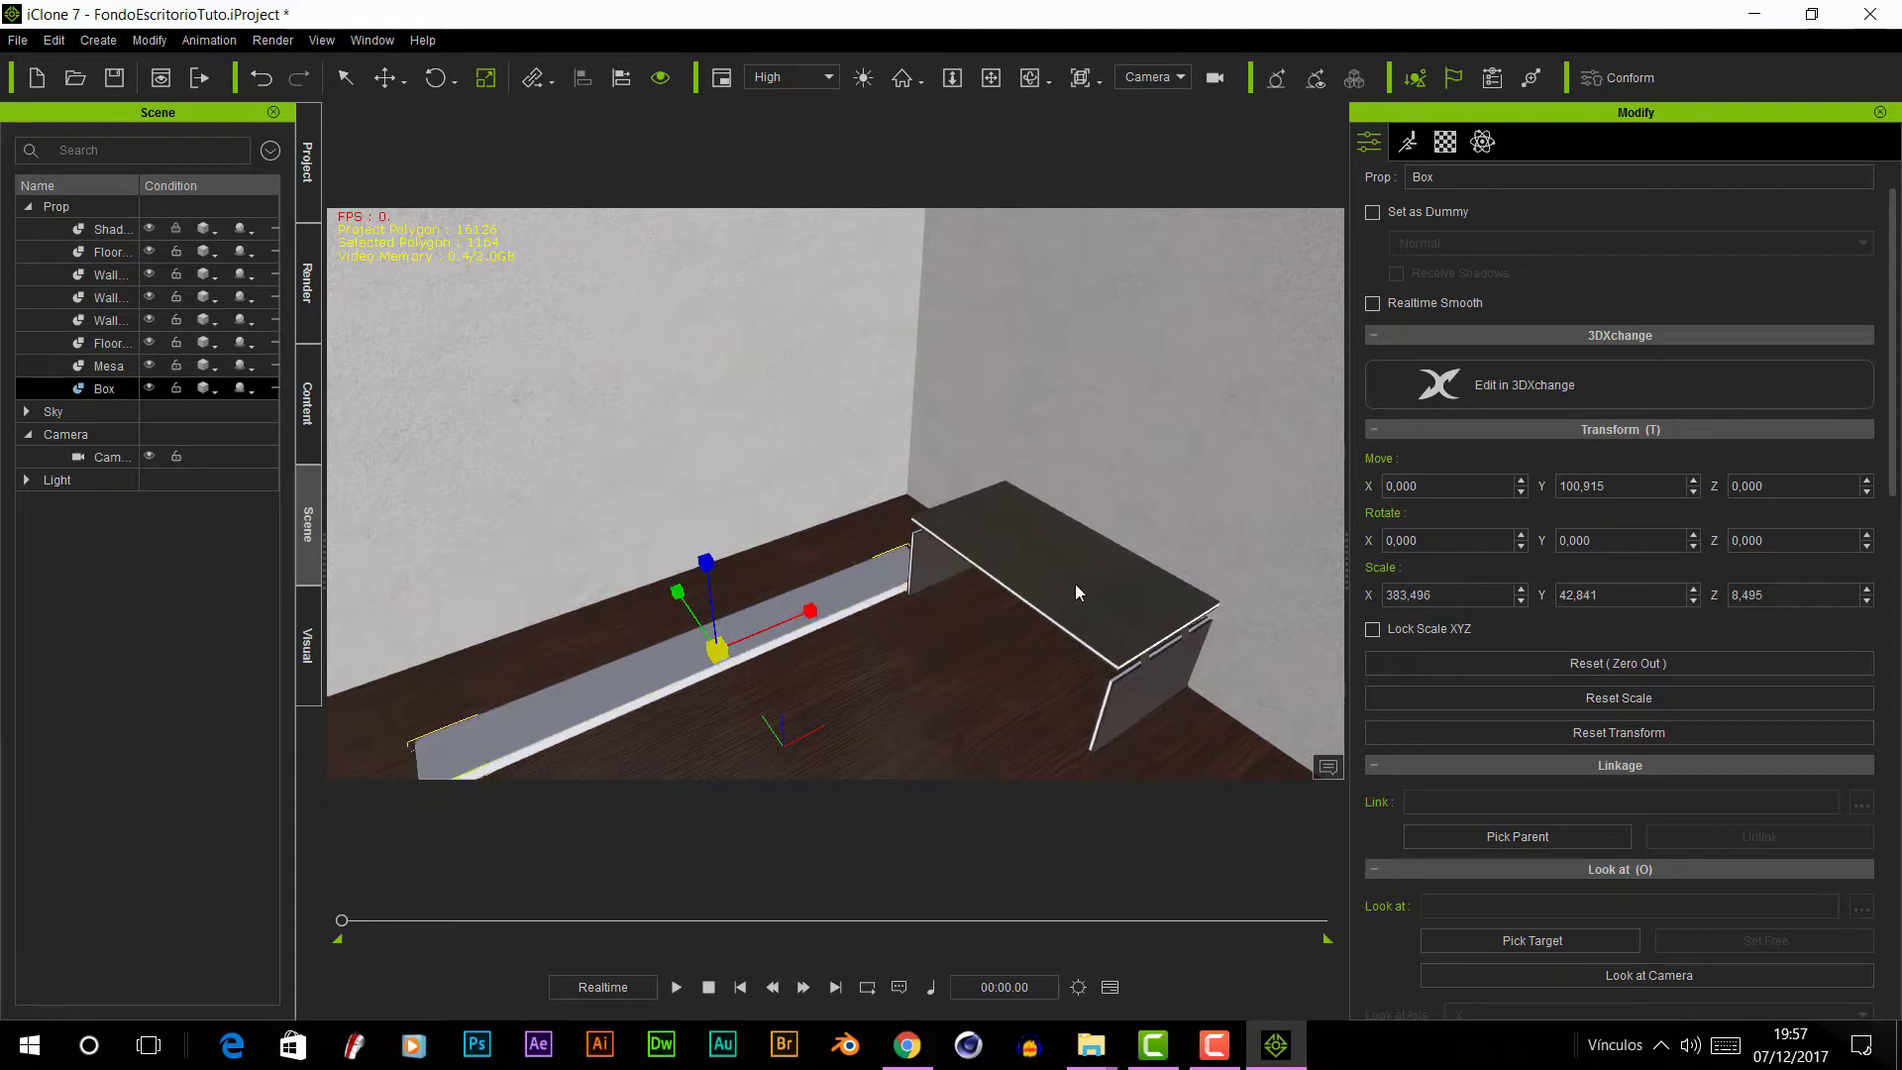
{"action": "key", "text": "w"}
{"action": "mouse_move", "coordinate": [682, 641]}
{"action": "left_mouse_down"}
{"action": "mouse_move", "coordinate": [644, 565]}
{"action": "mouse_move", "coordinate": [573, 507]}
{"action": "left_mouse_up"}
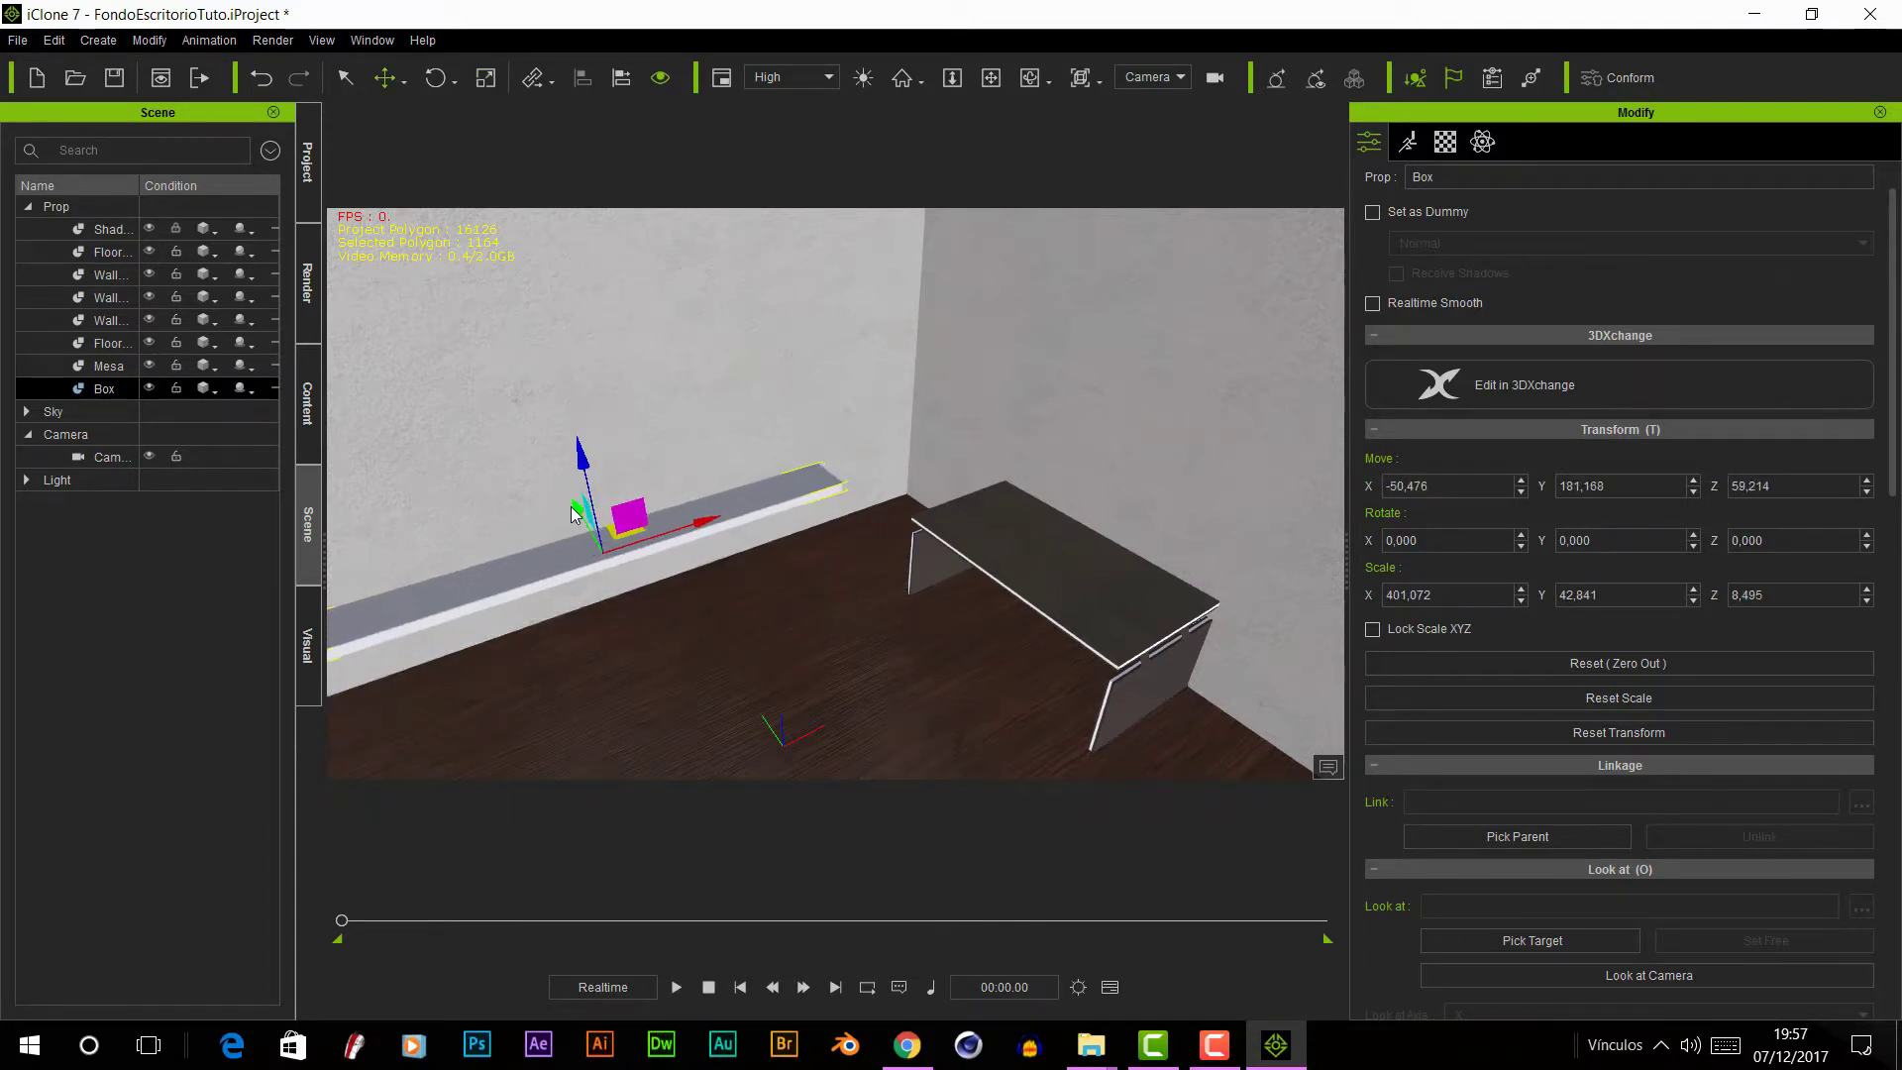
- Apply the Wood03.iMtl wood material to the shelf plank
{"action": "left_click", "coordinate": [1445, 141]}
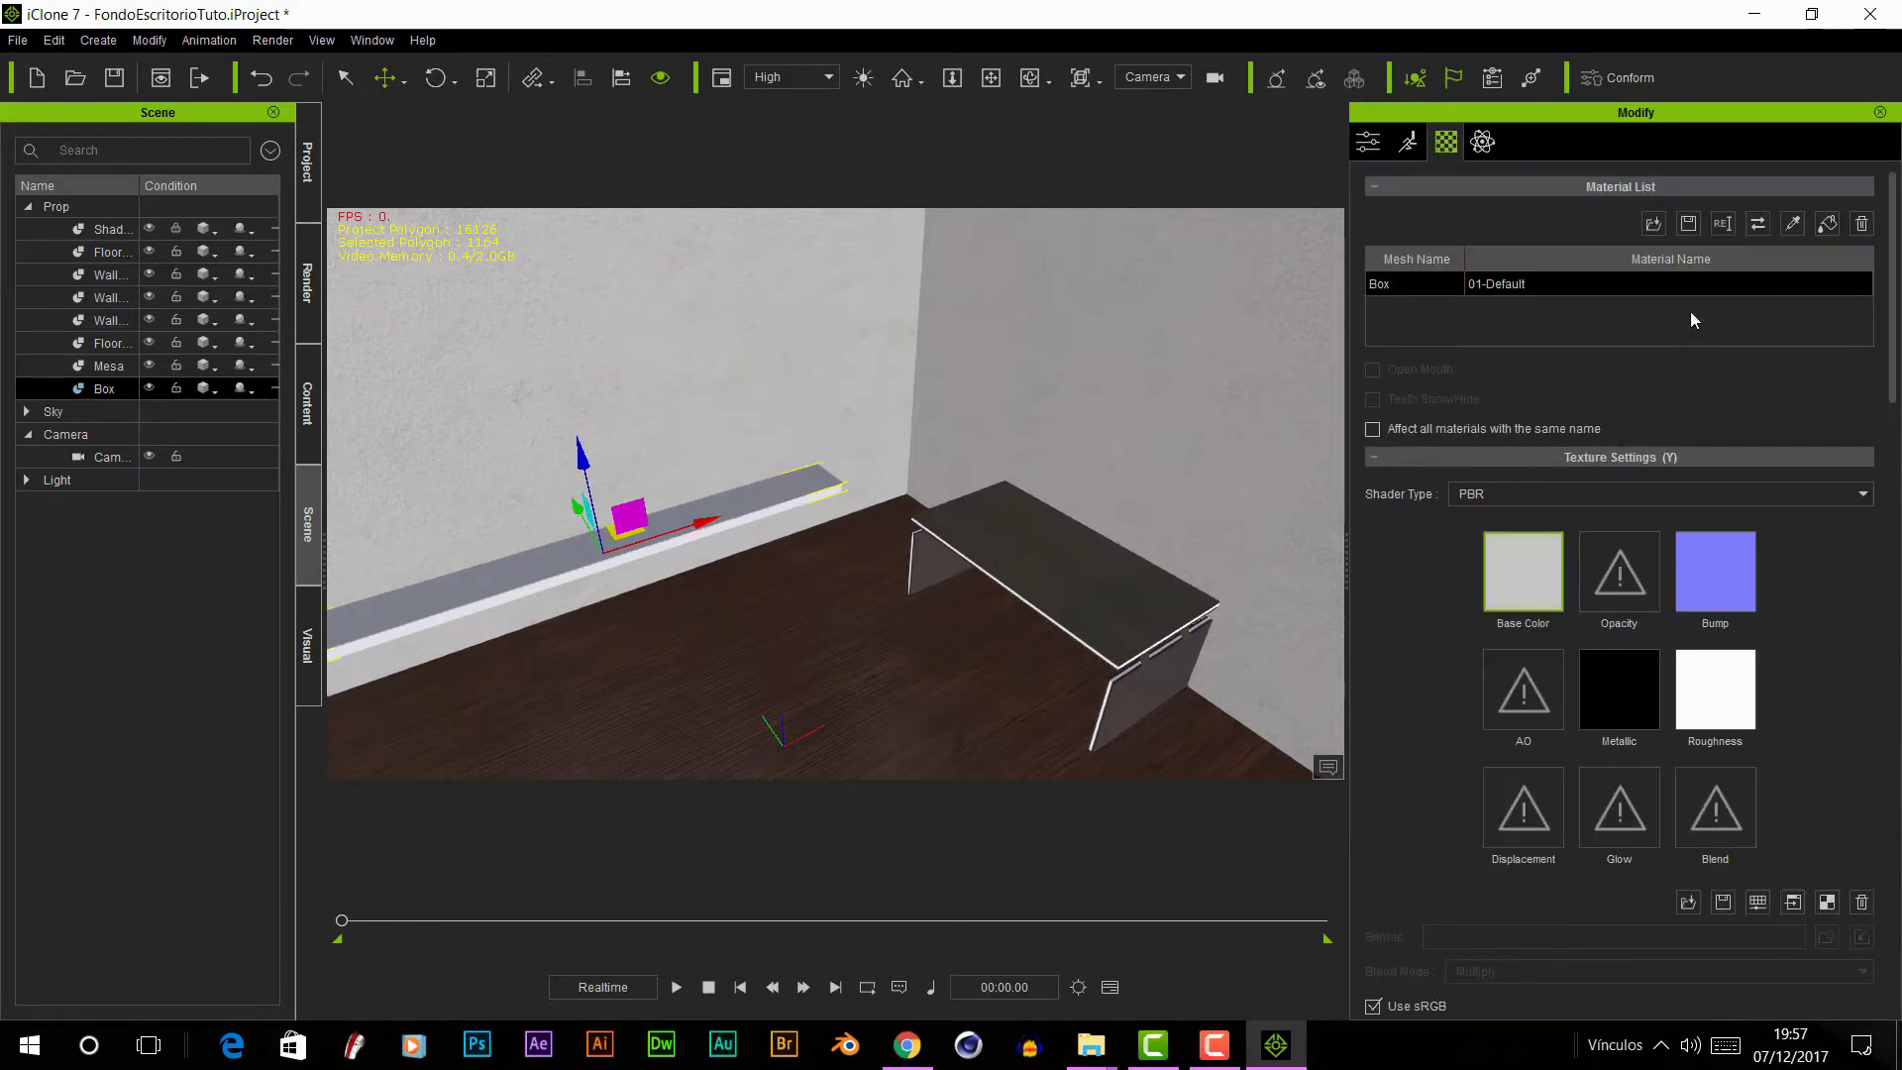
{"action": "left_click", "coordinate": [1653, 223]}
{"action": "left_click_drag", "start_coordinate": [1231, 327], "coordinate": [1234, 554]}
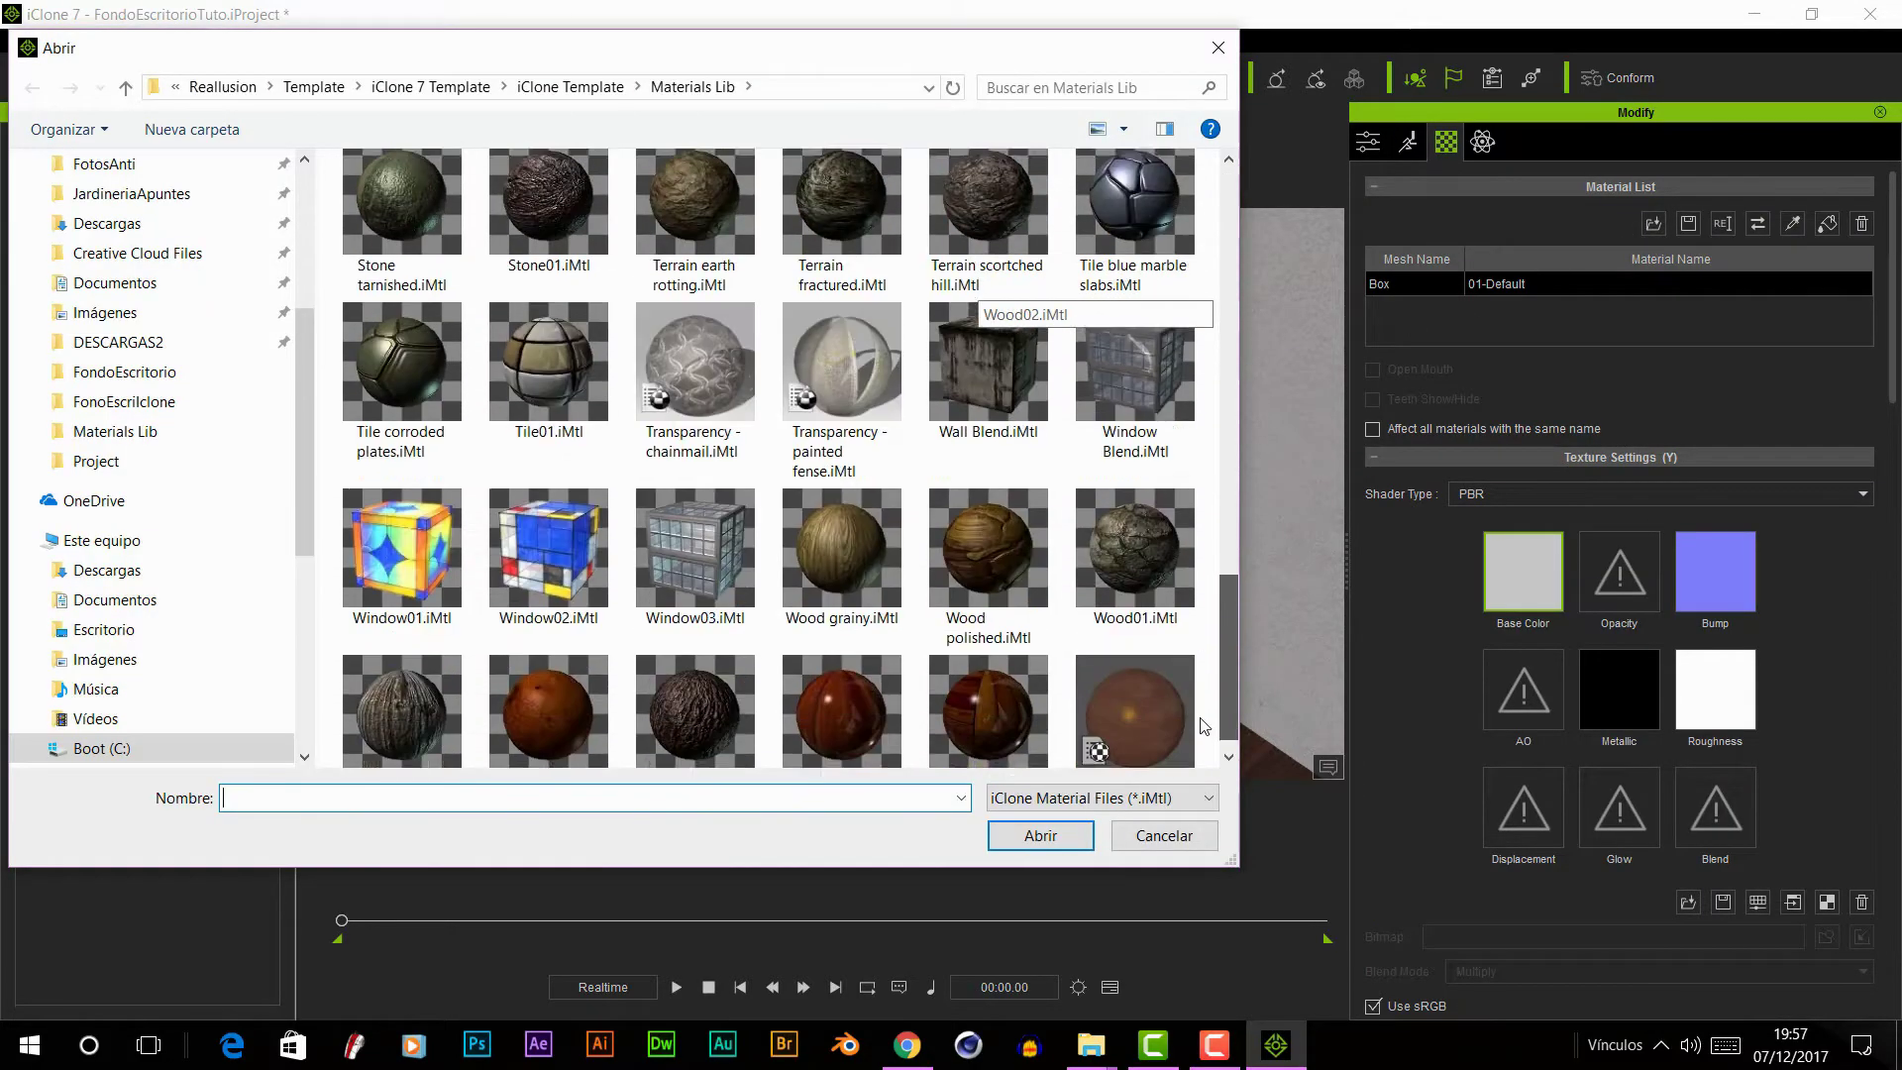
{"action": "double_click", "coordinate": [1135, 634]}
{"action": "left_click_drag", "start_coordinate": [705, 518], "coordinate": [711, 518]}
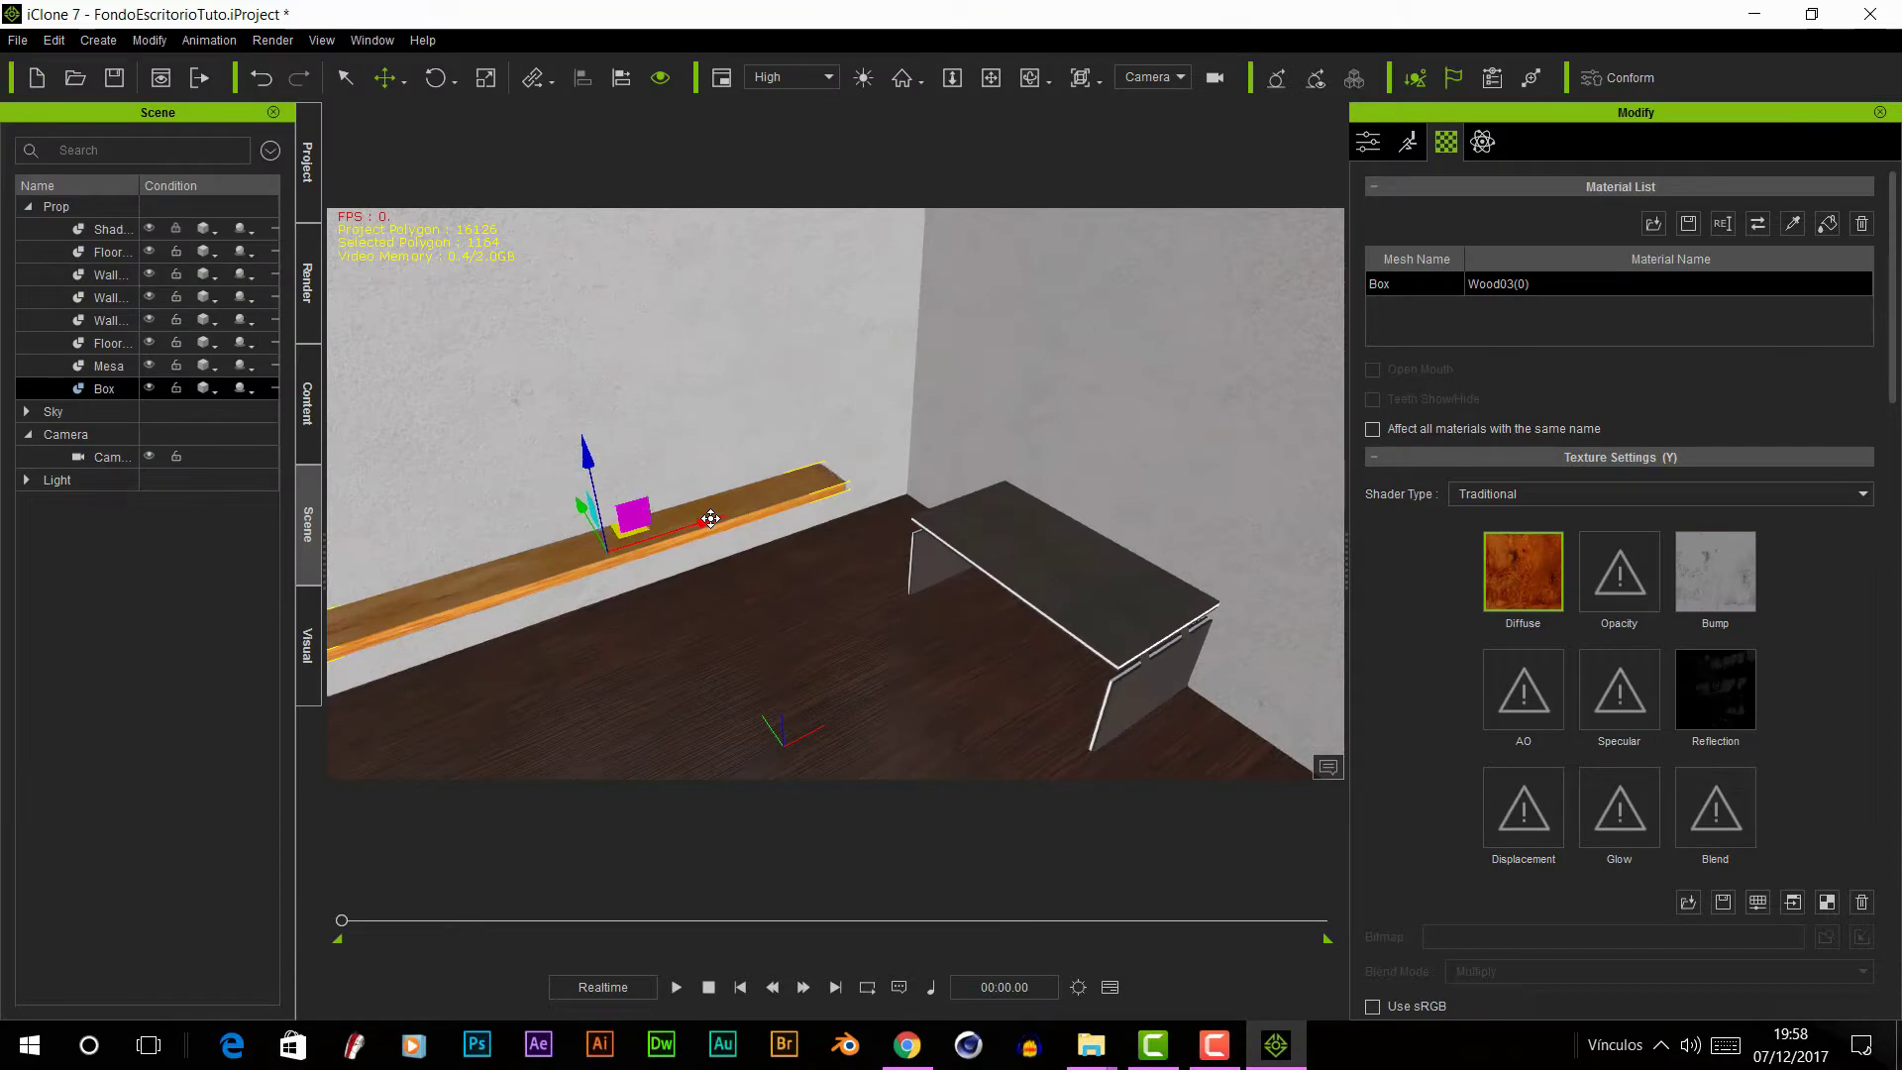
- Tint the shelf's diffuse colour dark brown (#281502)
{"action": "scroll", "coordinate": [1590, 632], "scroll_direction": "down", "scroll_amount": 8}
{"action": "left_click", "coordinate": [1474, 627]}
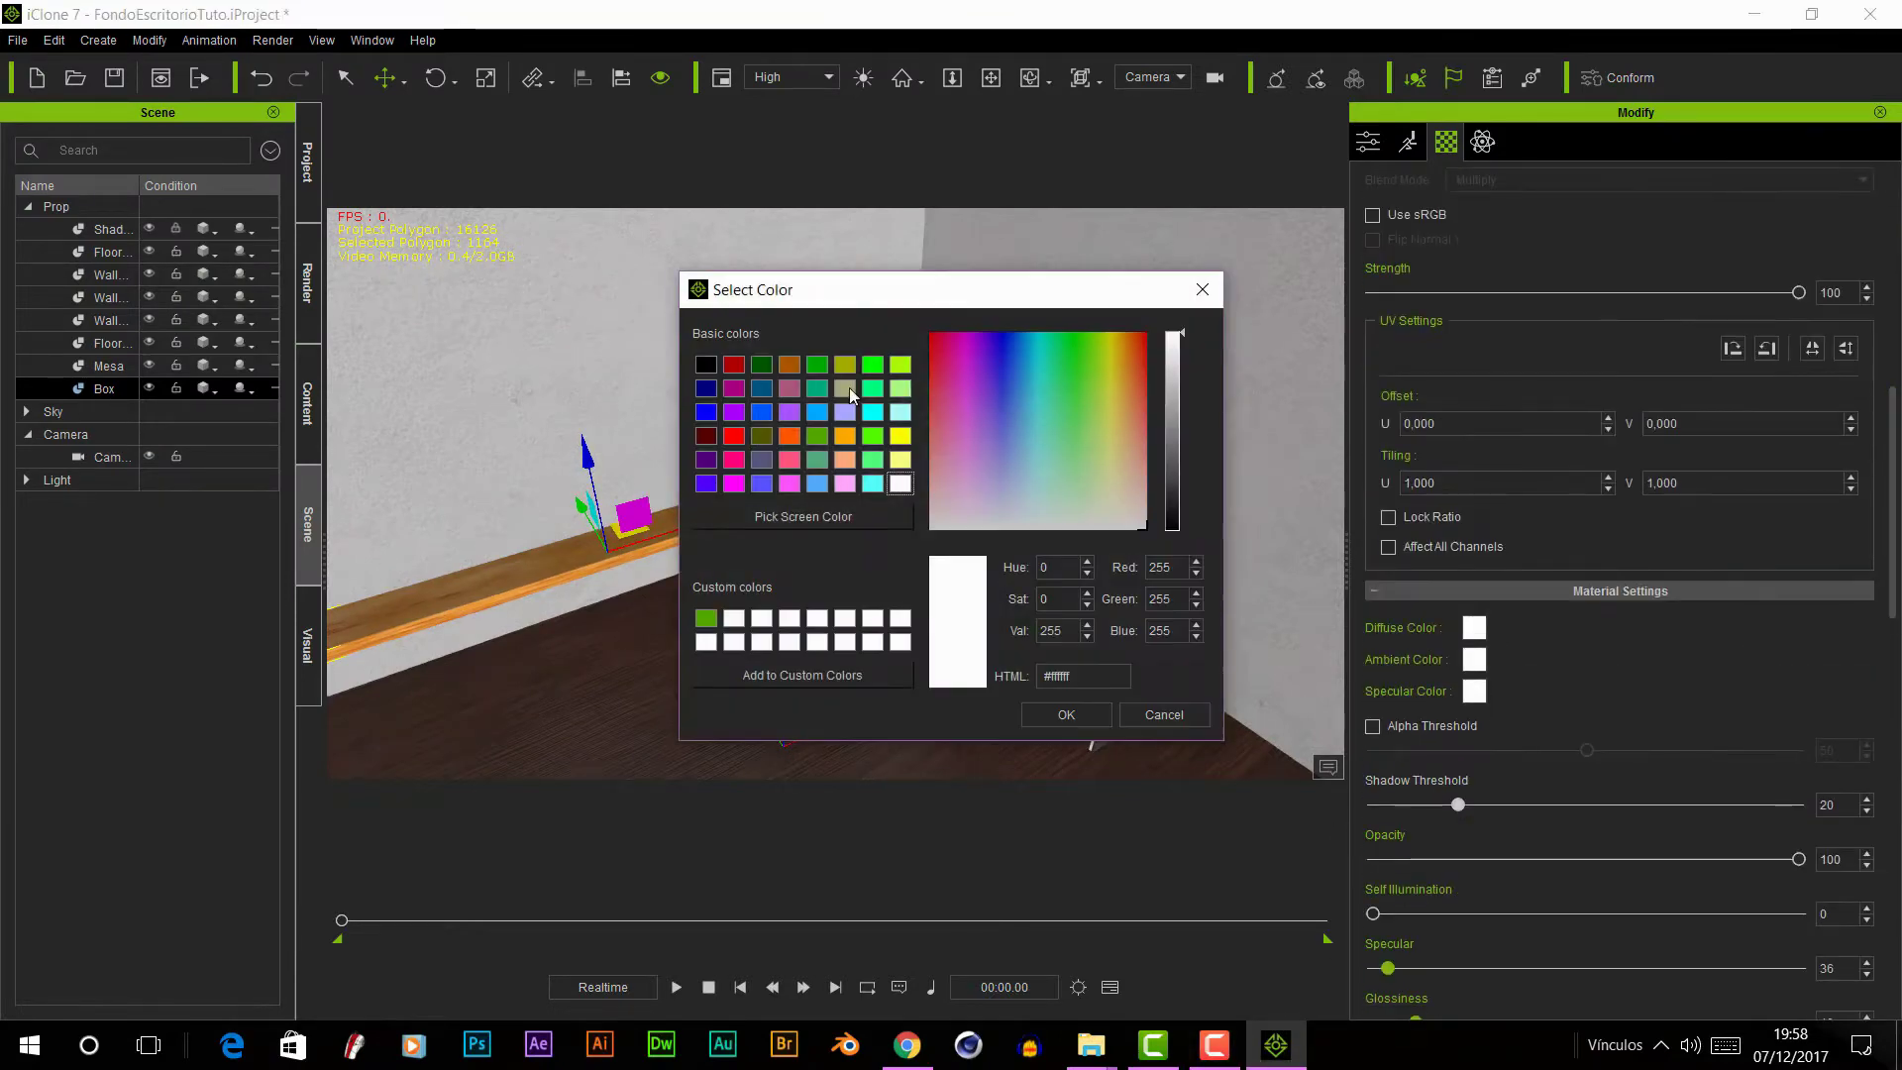
{"action": "left_click", "coordinate": [1241, 345]}
{"action": "left_click_drag", "start_coordinate": [1278, 392], "coordinate": [1293, 482]}
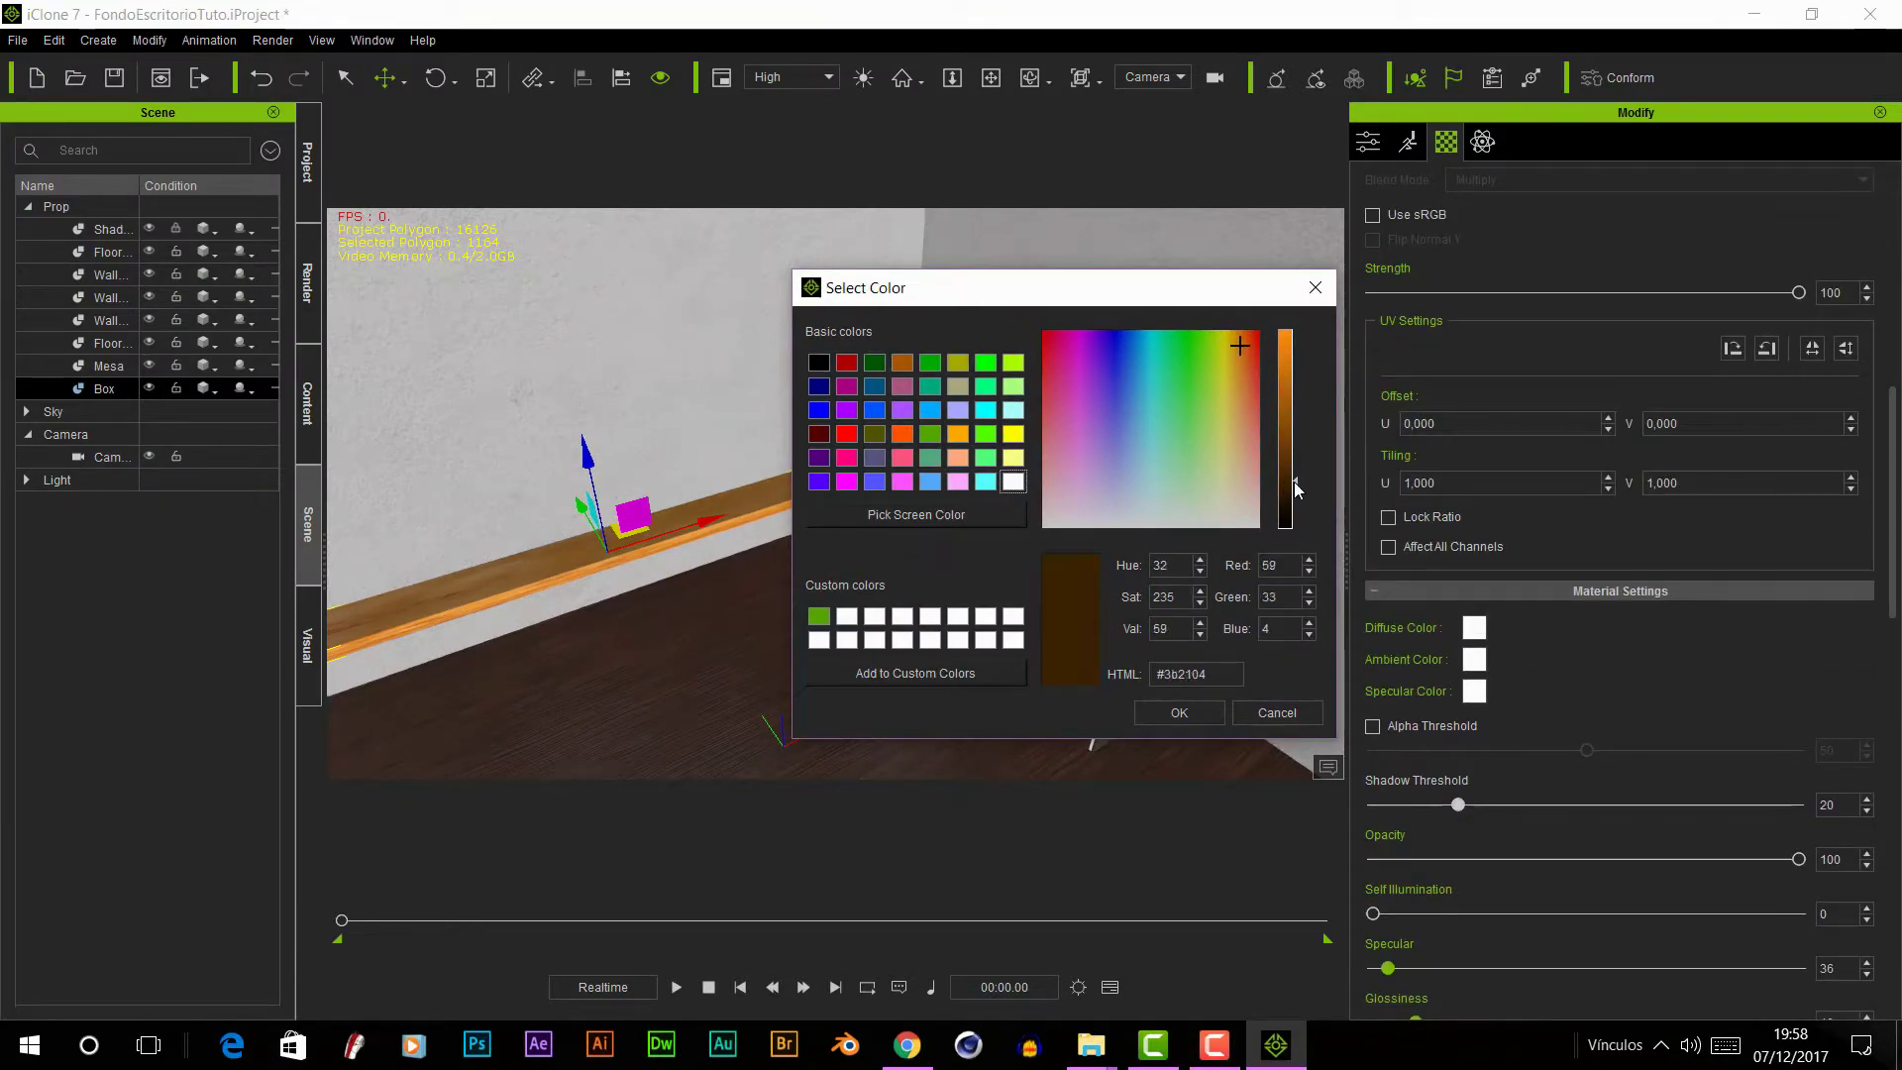
{"action": "left_click", "coordinate": [1191, 717]}
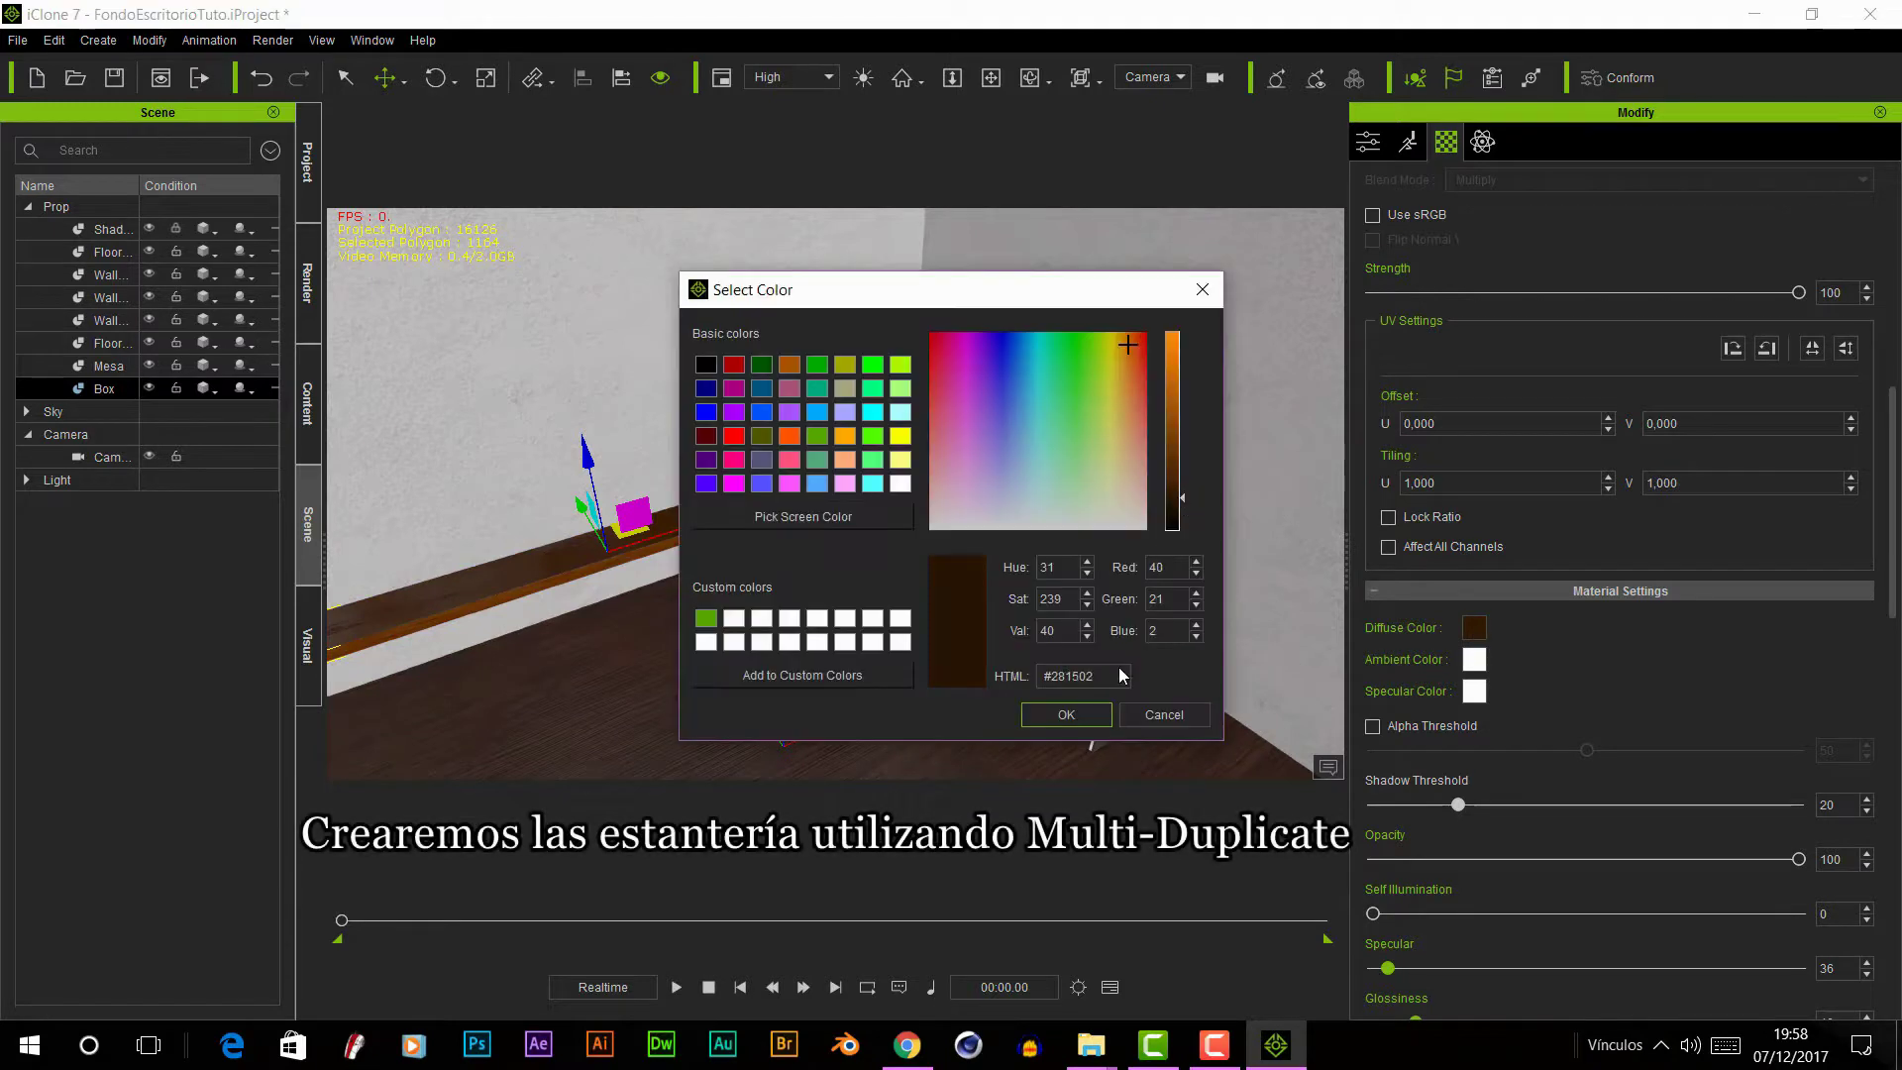
{"action": "left_click", "coordinate": [1065, 714]}
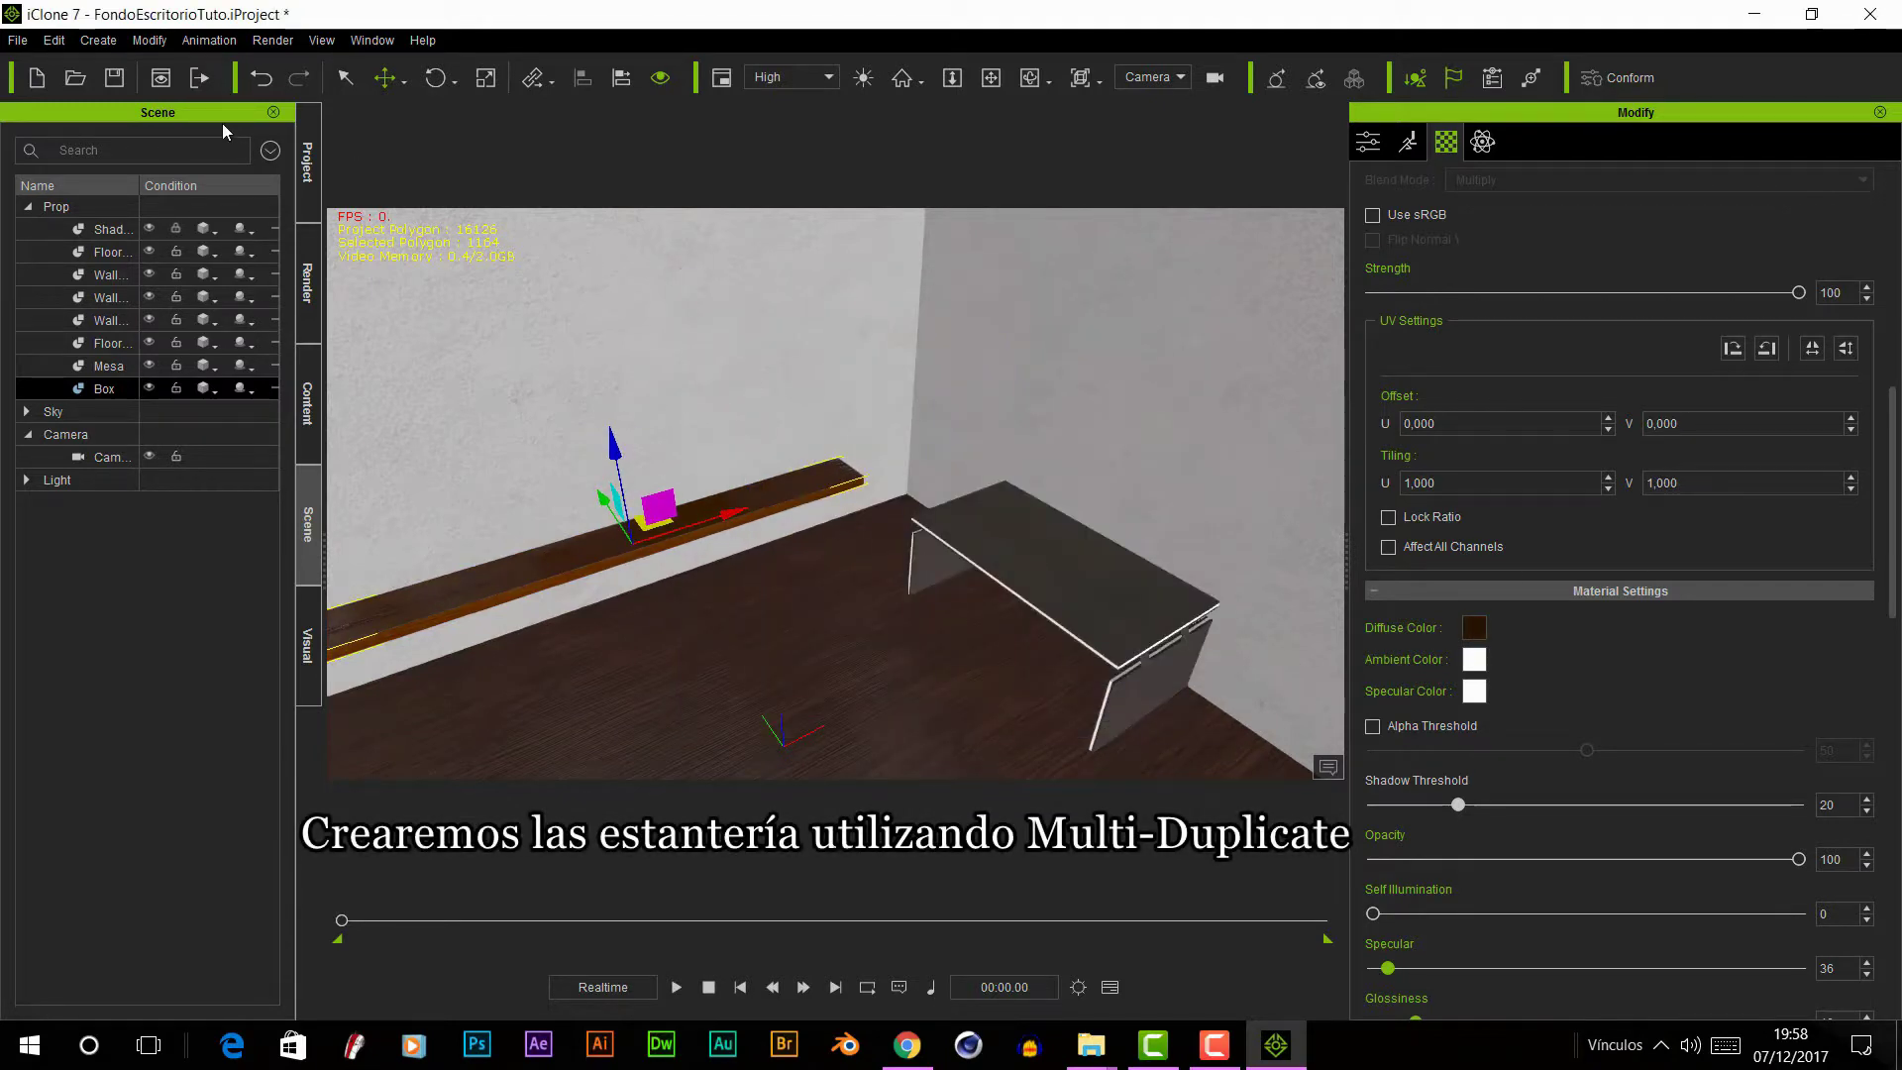
- Raise the shelf and Multi-Duplicate it 4 times with Move X -28,8 up the wall
{"action": "left_click_drag", "start_coordinate": [612, 447], "coordinate": [617, 428]}
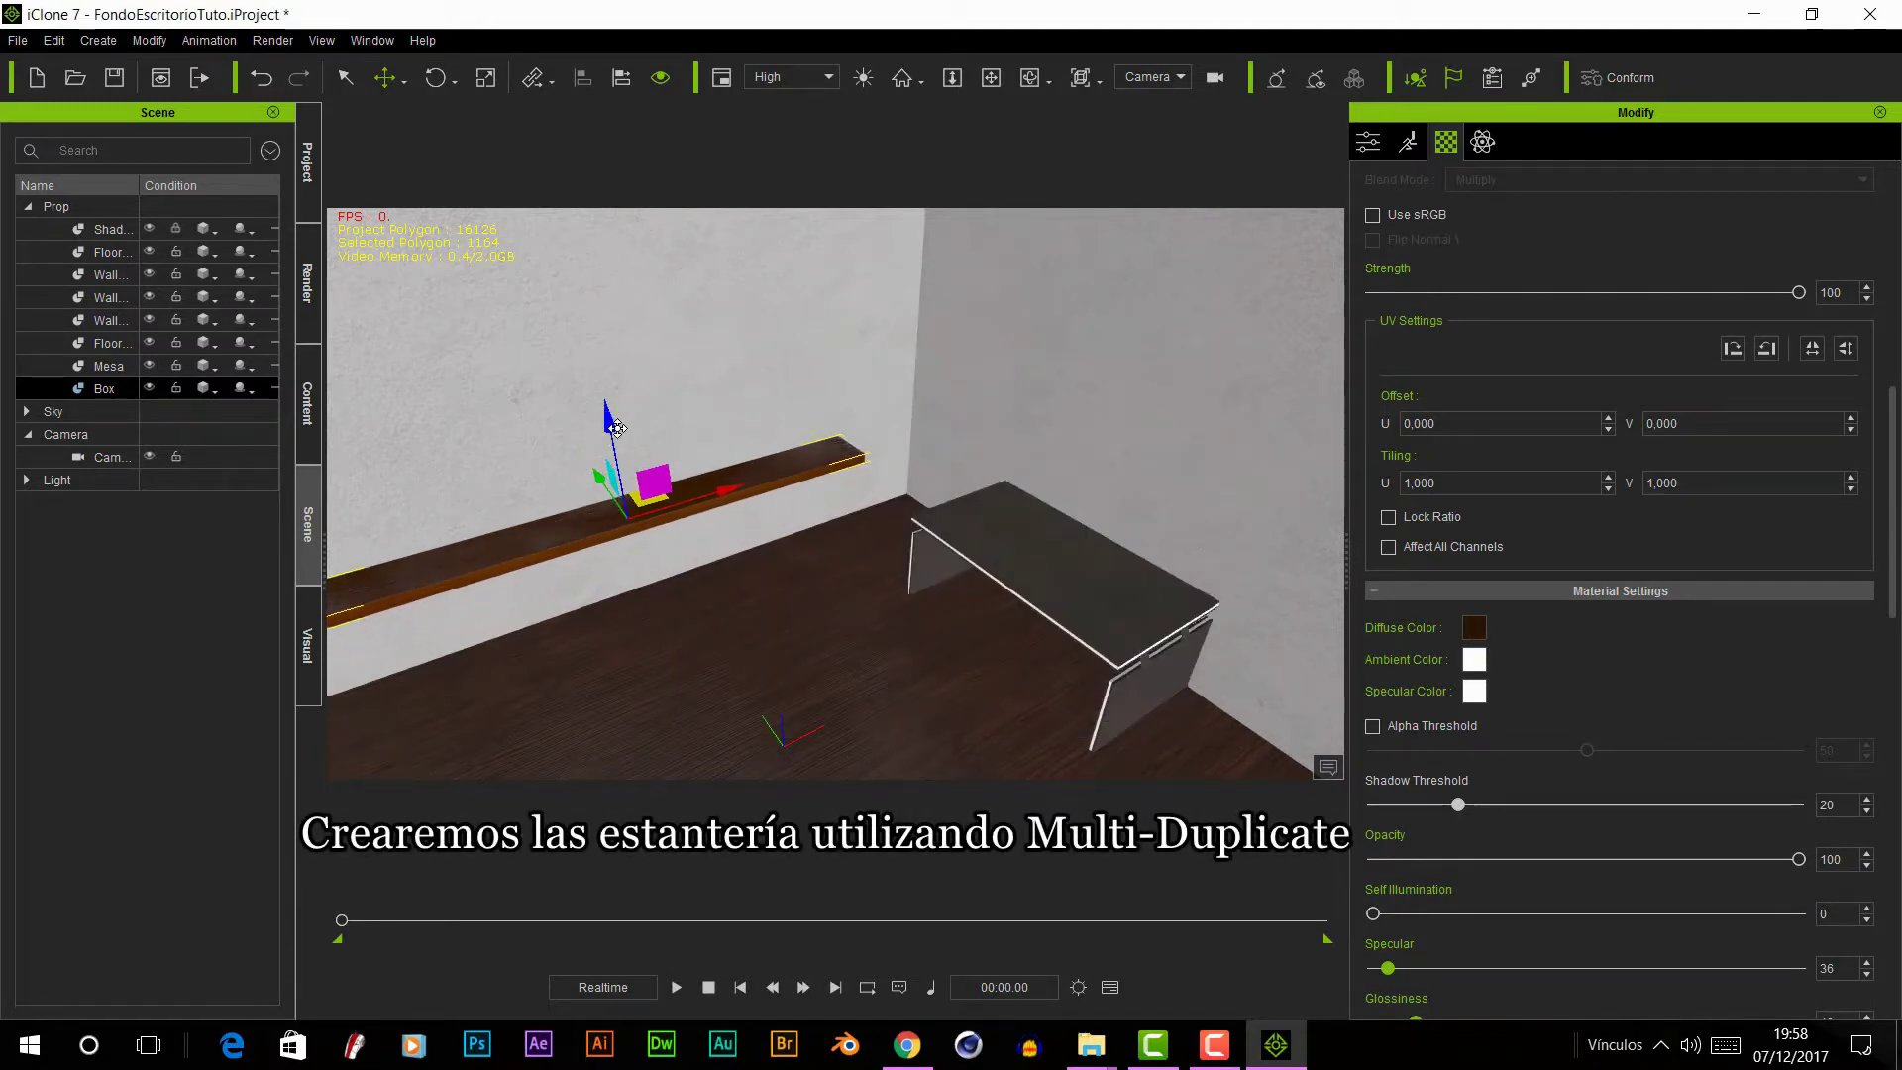
{"action": "left_click", "coordinate": [54, 39]}
{"action": "left_click", "coordinate": [99, 293]}
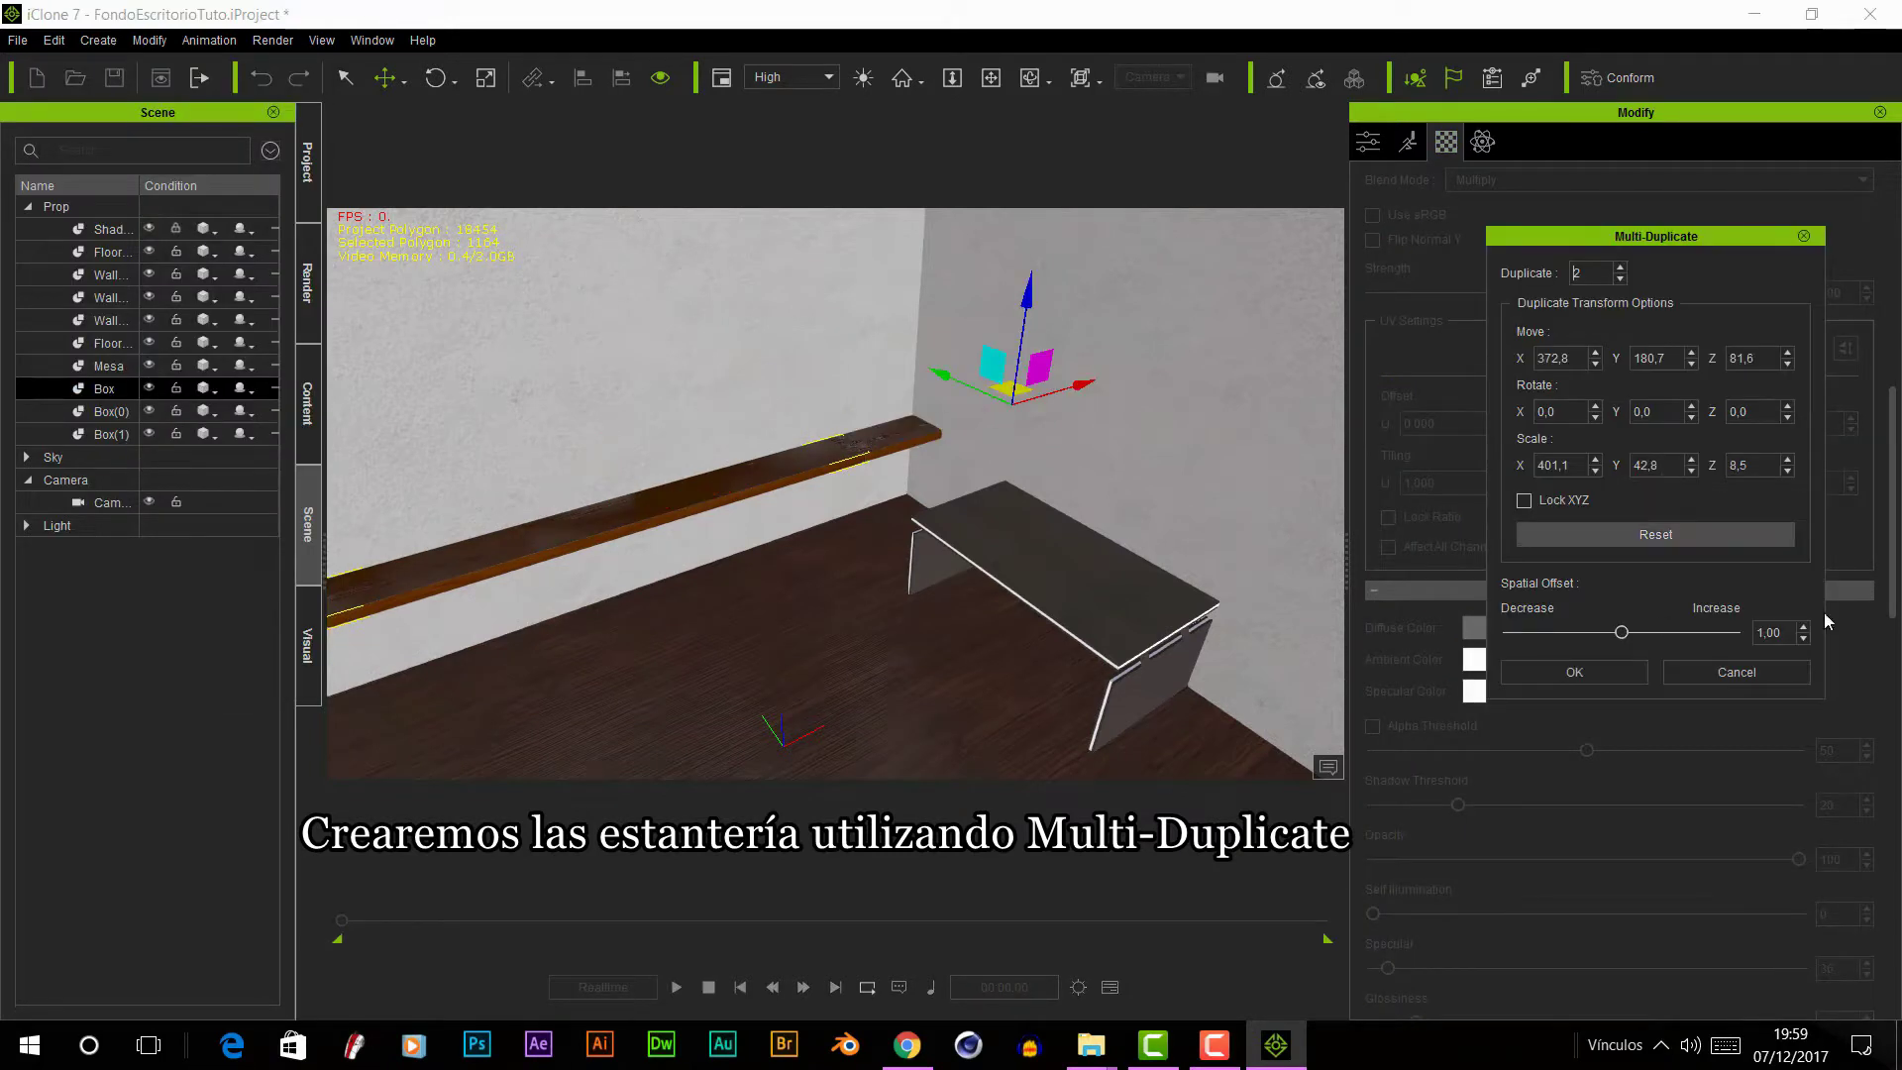
{"action": "left_click_drag", "start_coordinate": [1706, 240], "coordinate": [1379, 174]}
{"action": "double_click", "coordinate": [1250, 206]}
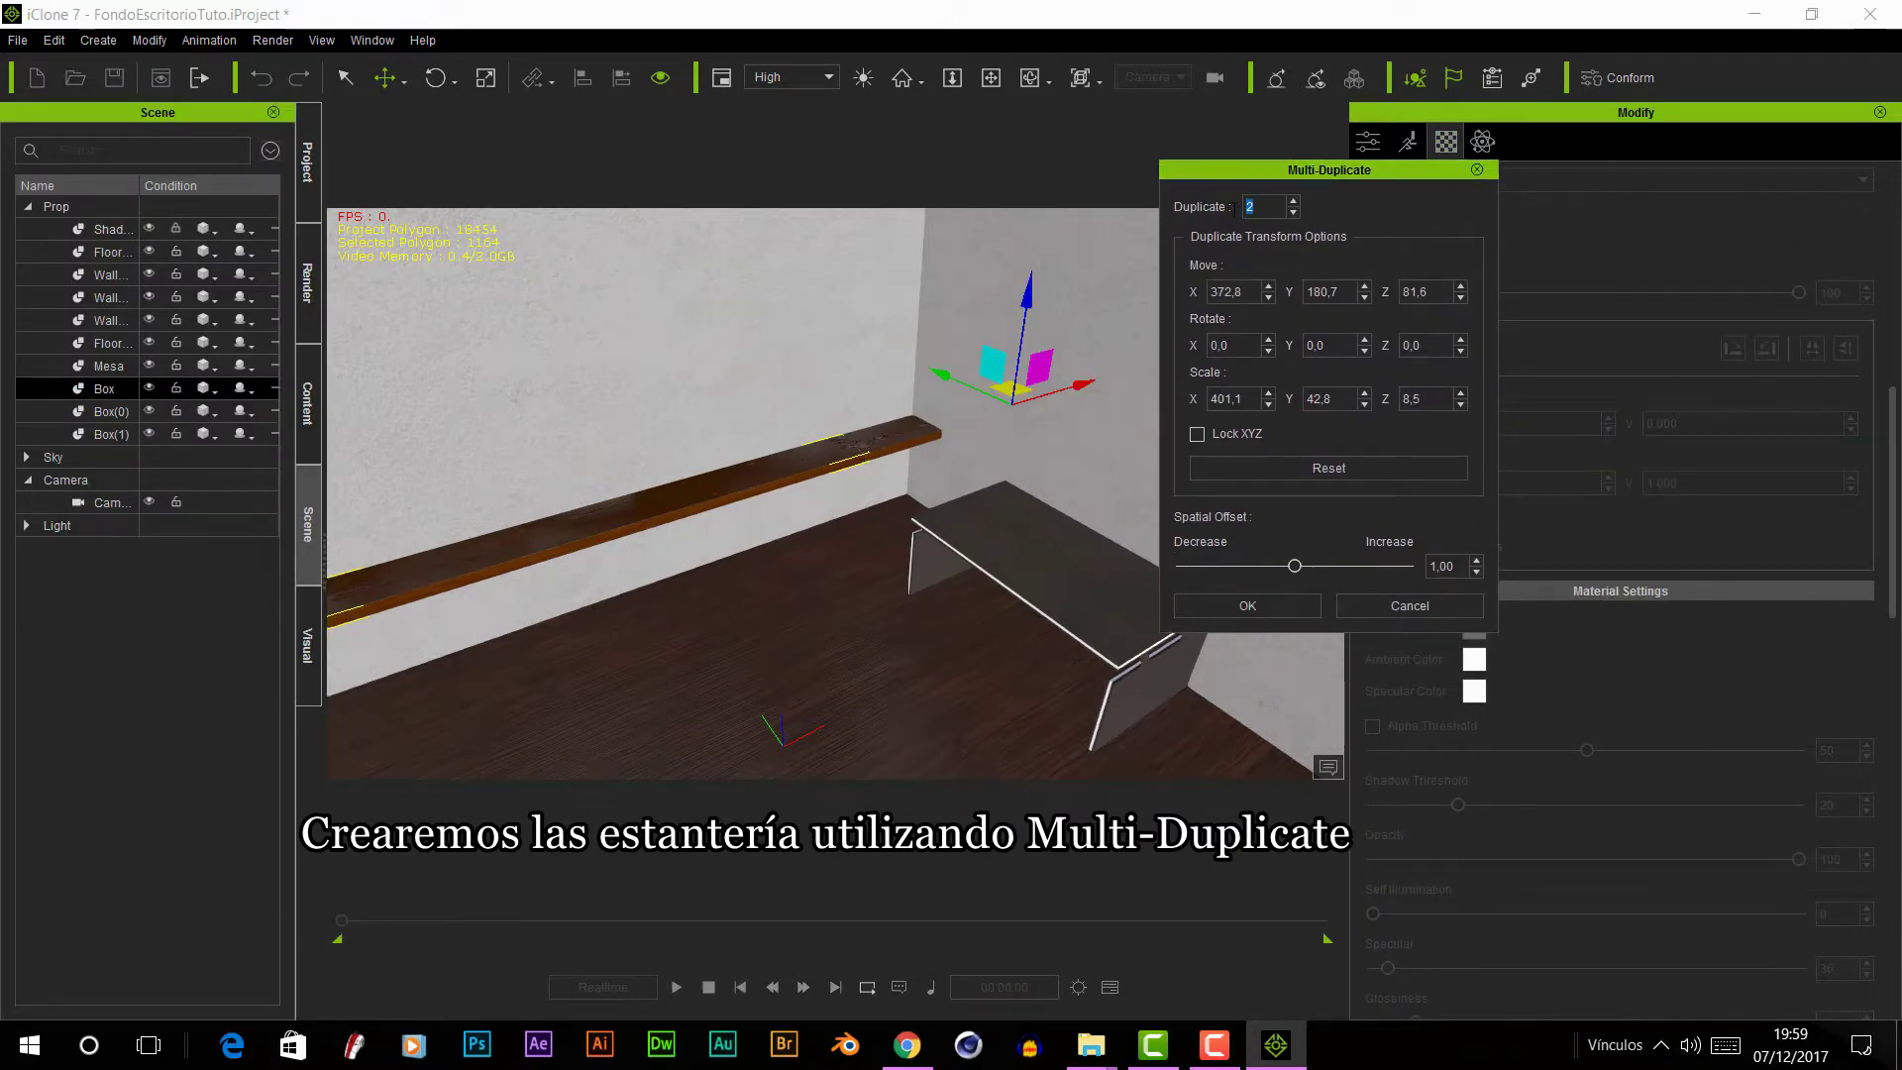
{"action": "type", "text": "4"}
{"action": "mouse_move", "coordinate": [1079, 385]}
{"action": "left_mouse_down"}
{"action": "mouse_move", "coordinate": [649, 420]}
{"action": "mouse_move", "coordinate": [598, 348]}
{"action": "left_mouse_up"}
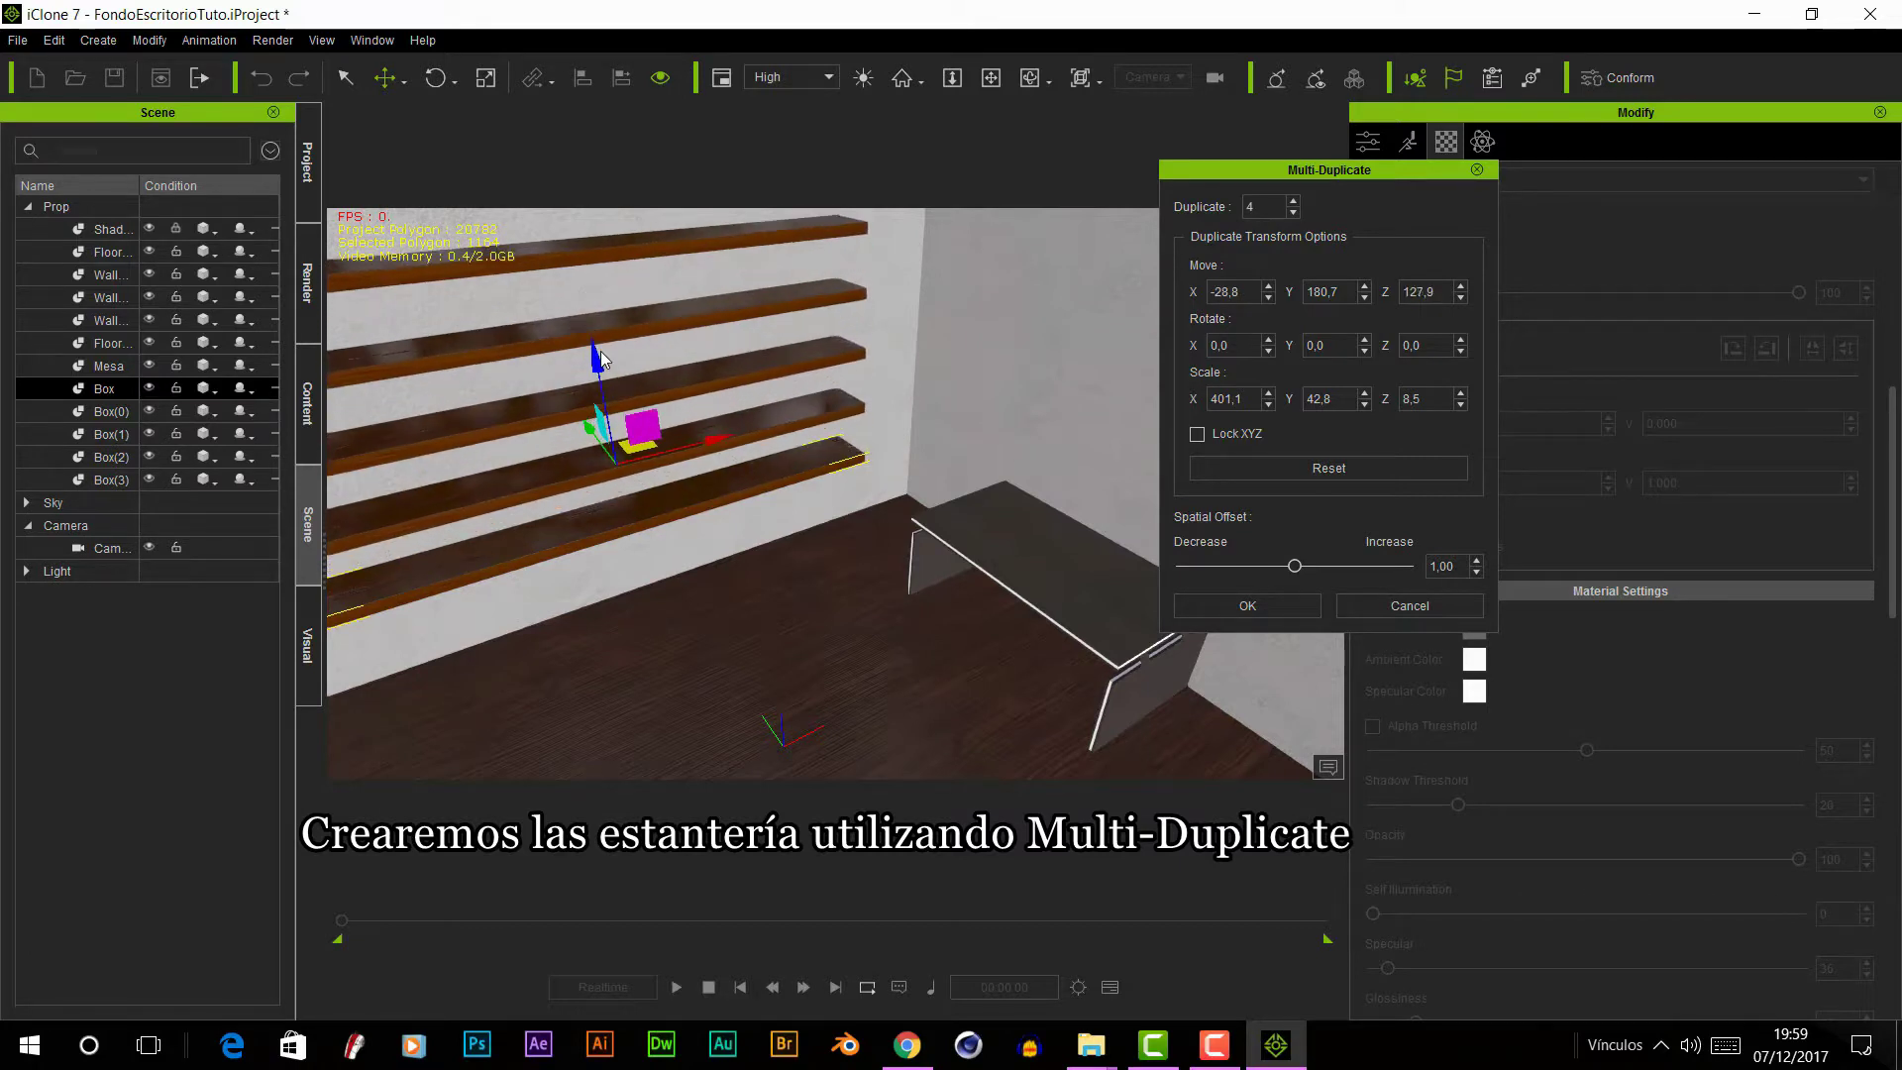
{"action": "left_click", "coordinate": [1284, 603]}
{"action": "right_click_drag", "start_coordinate": [887, 555], "coordinate": [829, 597]}
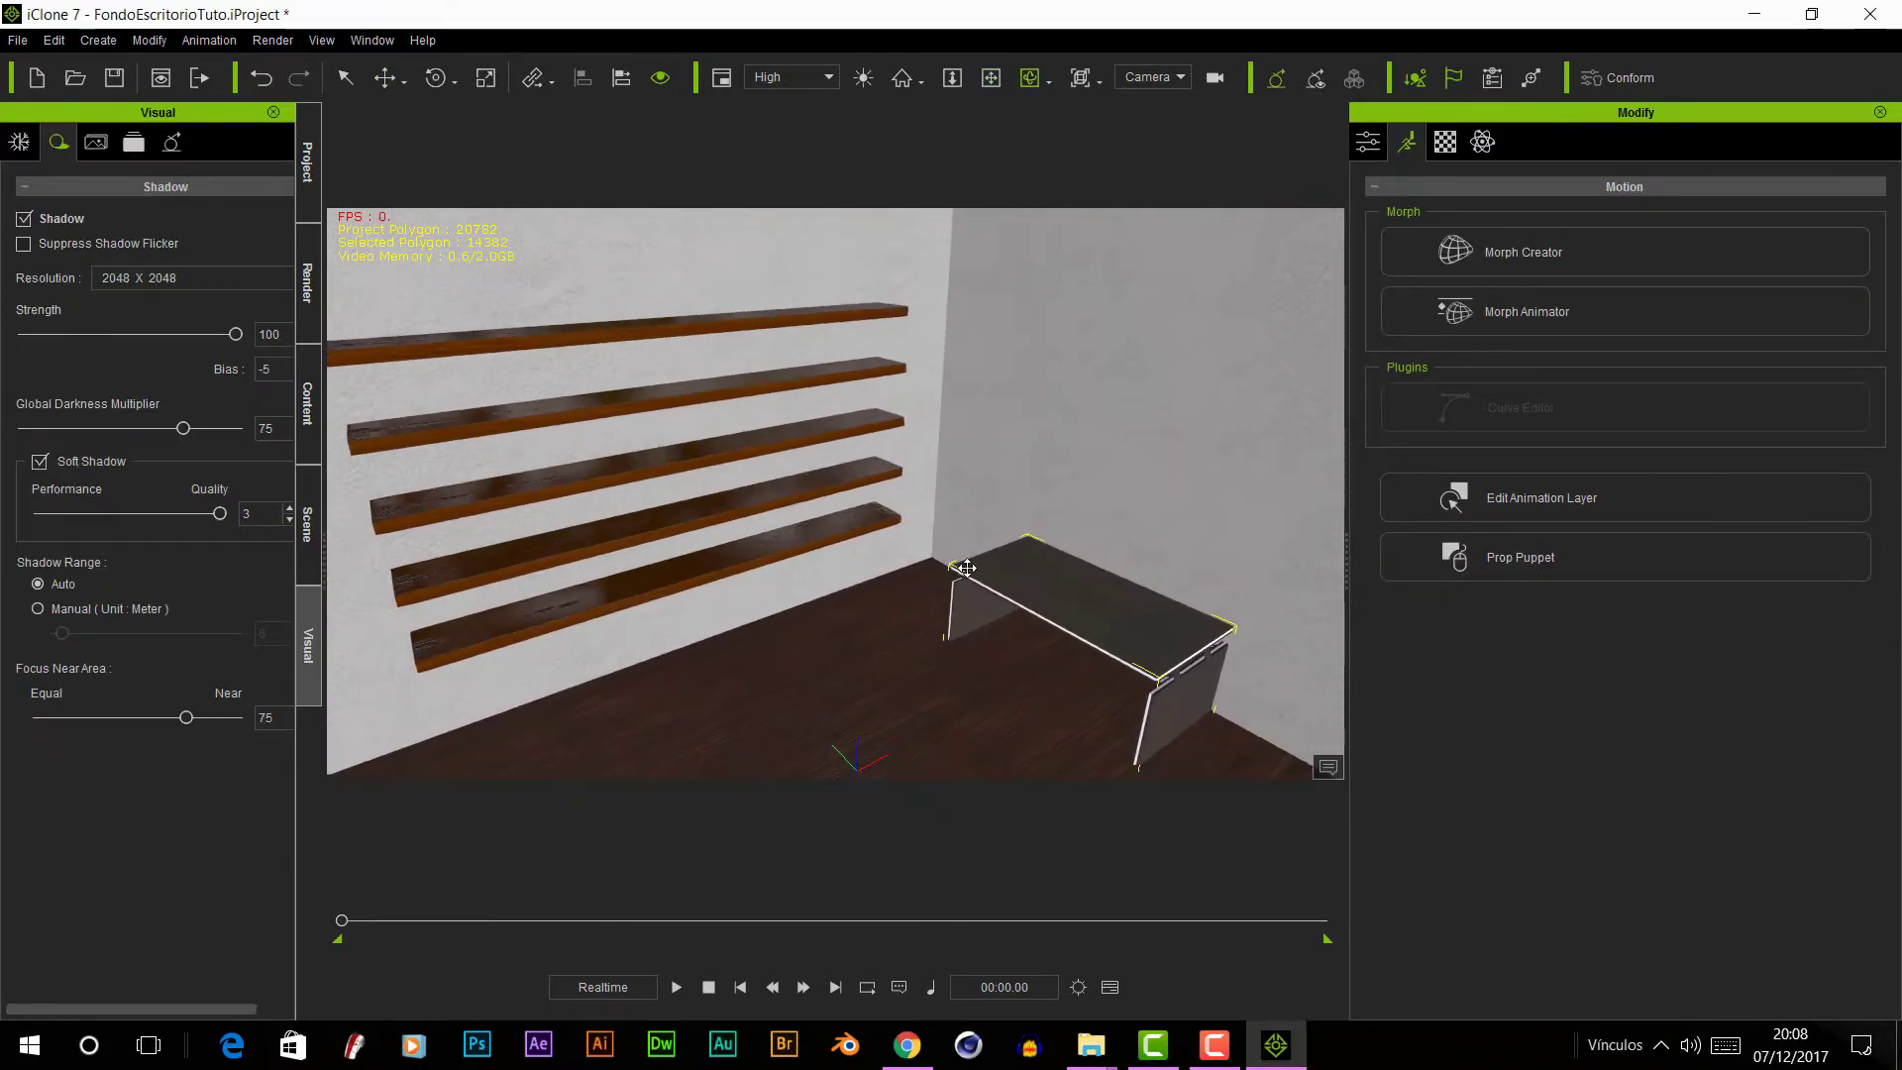
- Select all five stacked shelves together and shrink them slightly along their length
{"action": "right_click_drag", "start_coordinate": [967, 567], "coordinate": [917, 561]}
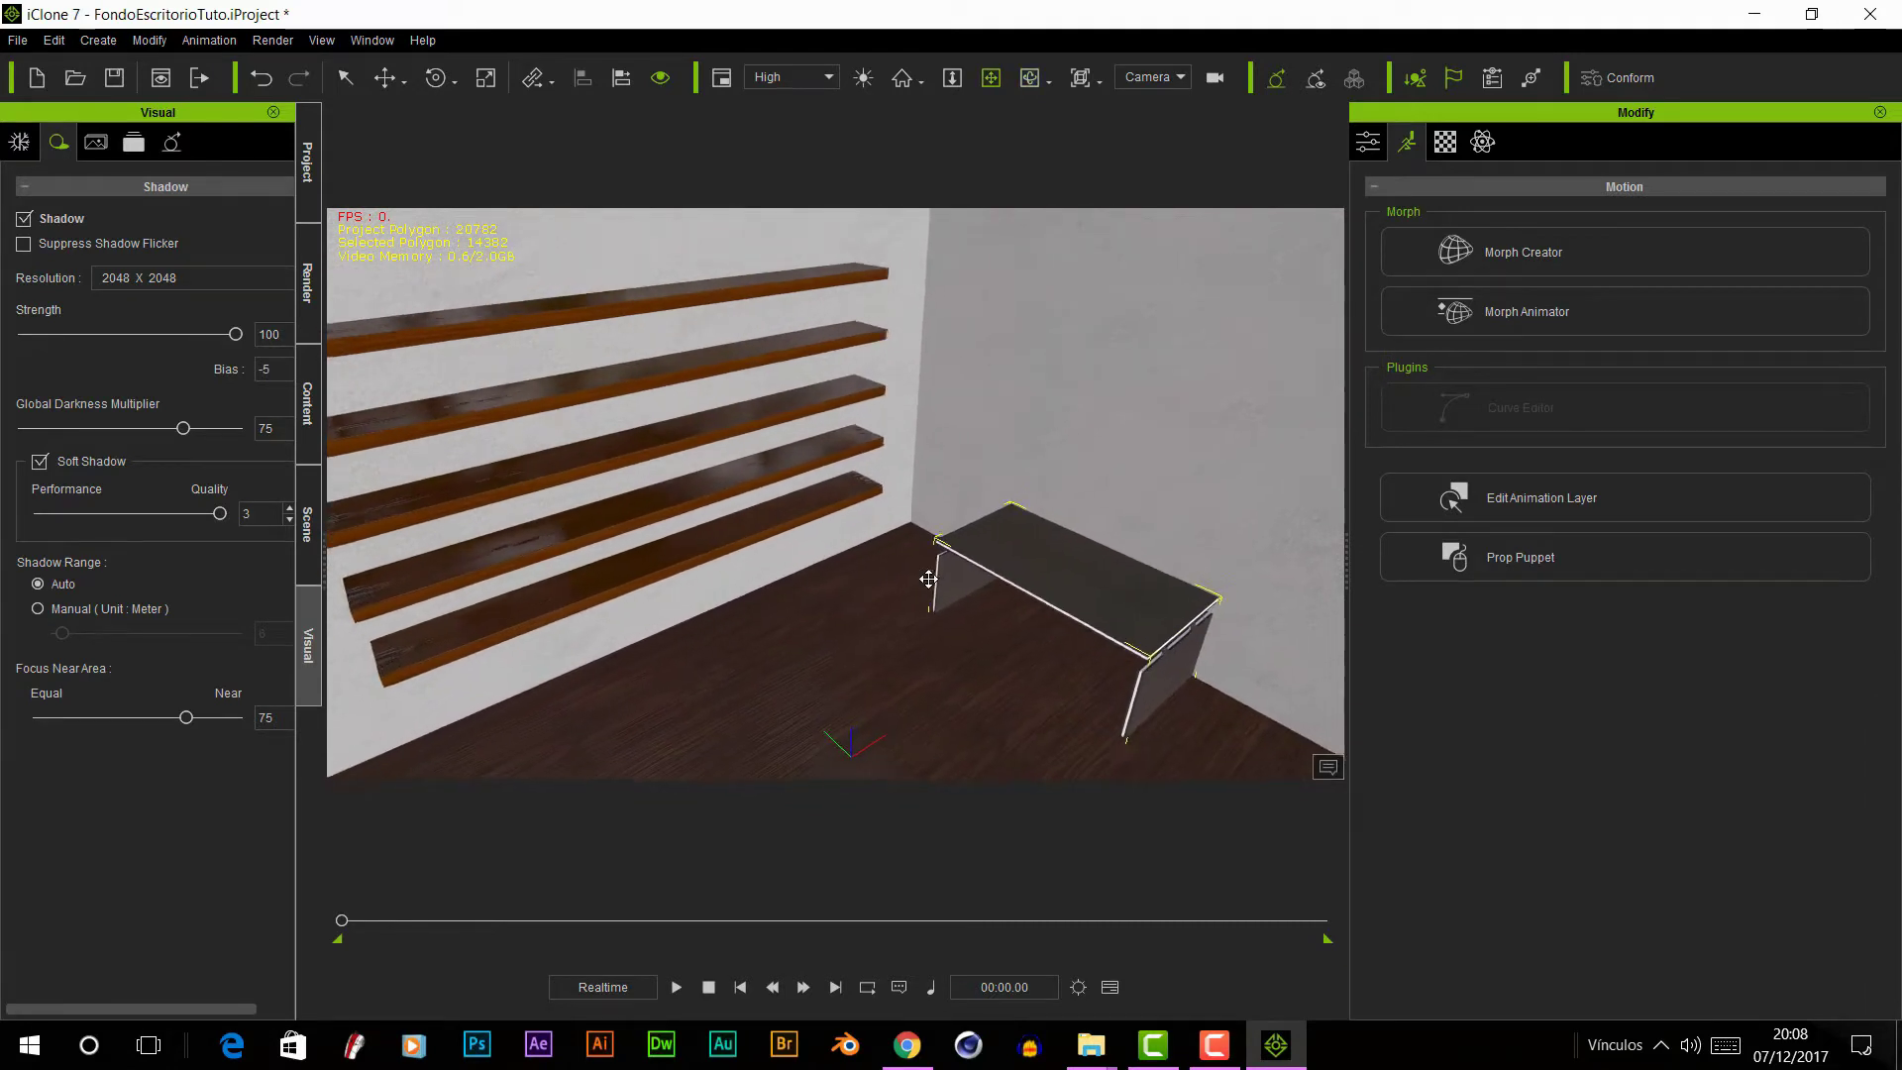
{"action": "left_click", "coordinate": [1201, 550]}
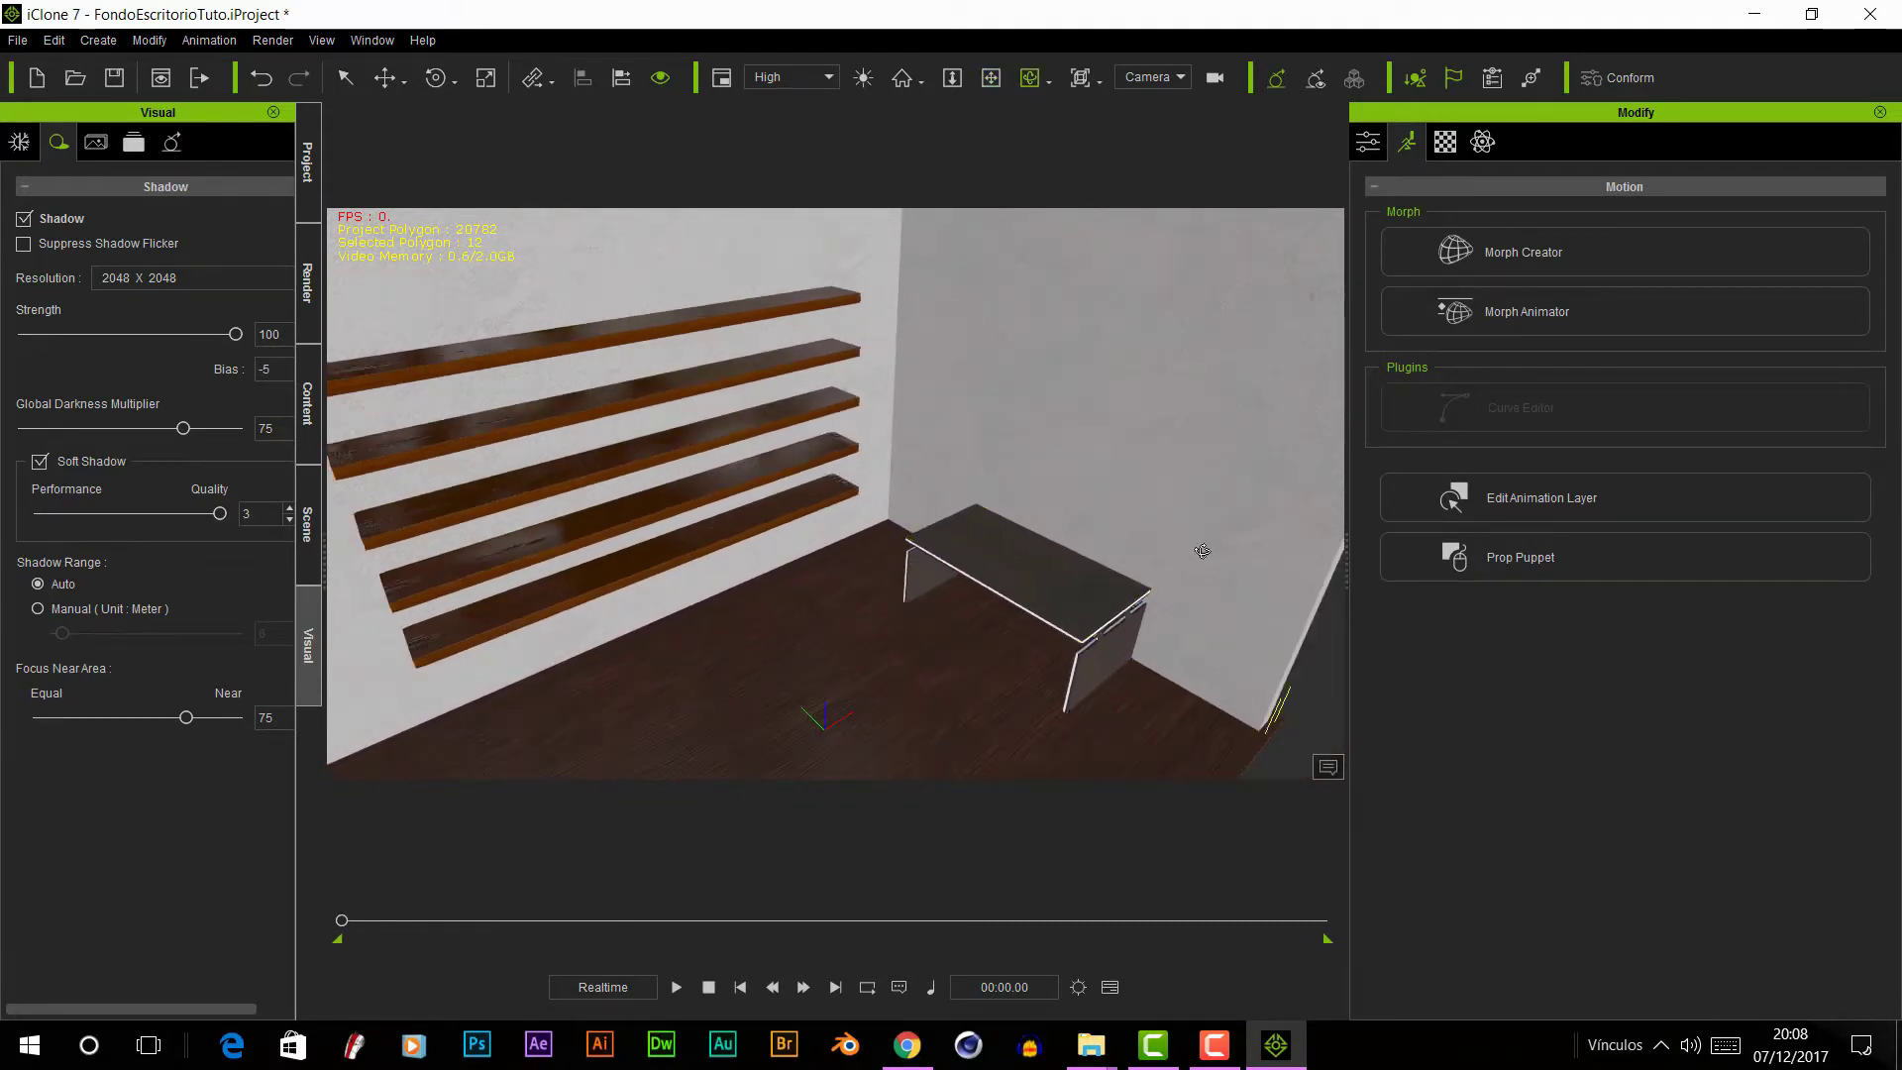
{"action": "left_click", "coordinate": [407, 89]}
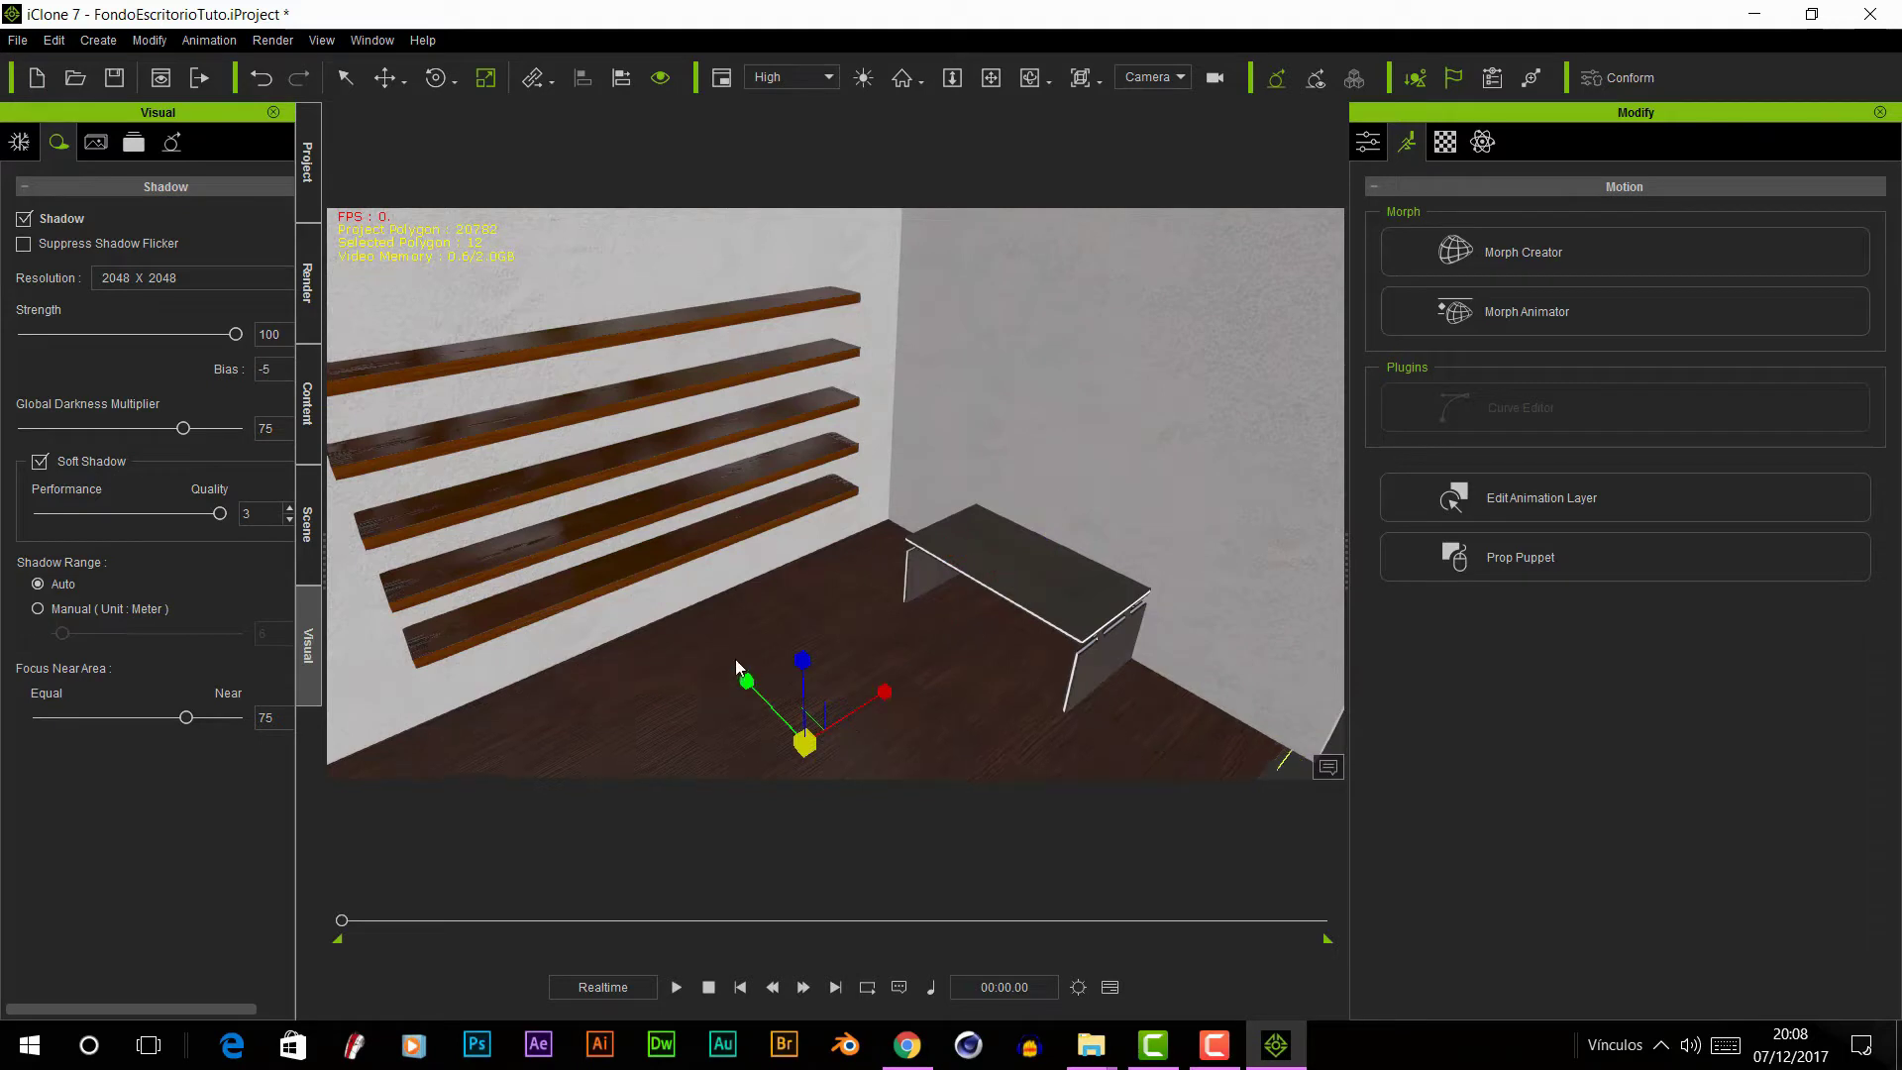
{"action": "mouse_move", "coordinate": [717, 630]}
{"action": "middle_mouse_down"}
{"action": "mouse_move", "coordinate": [762, 675]}
{"action": "mouse_move", "coordinate": [806, 616]}
{"action": "mouse_move", "coordinate": [886, 634]}
{"action": "mouse_move", "coordinate": [868, 639]}
{"action": "middle_mouse_up"}
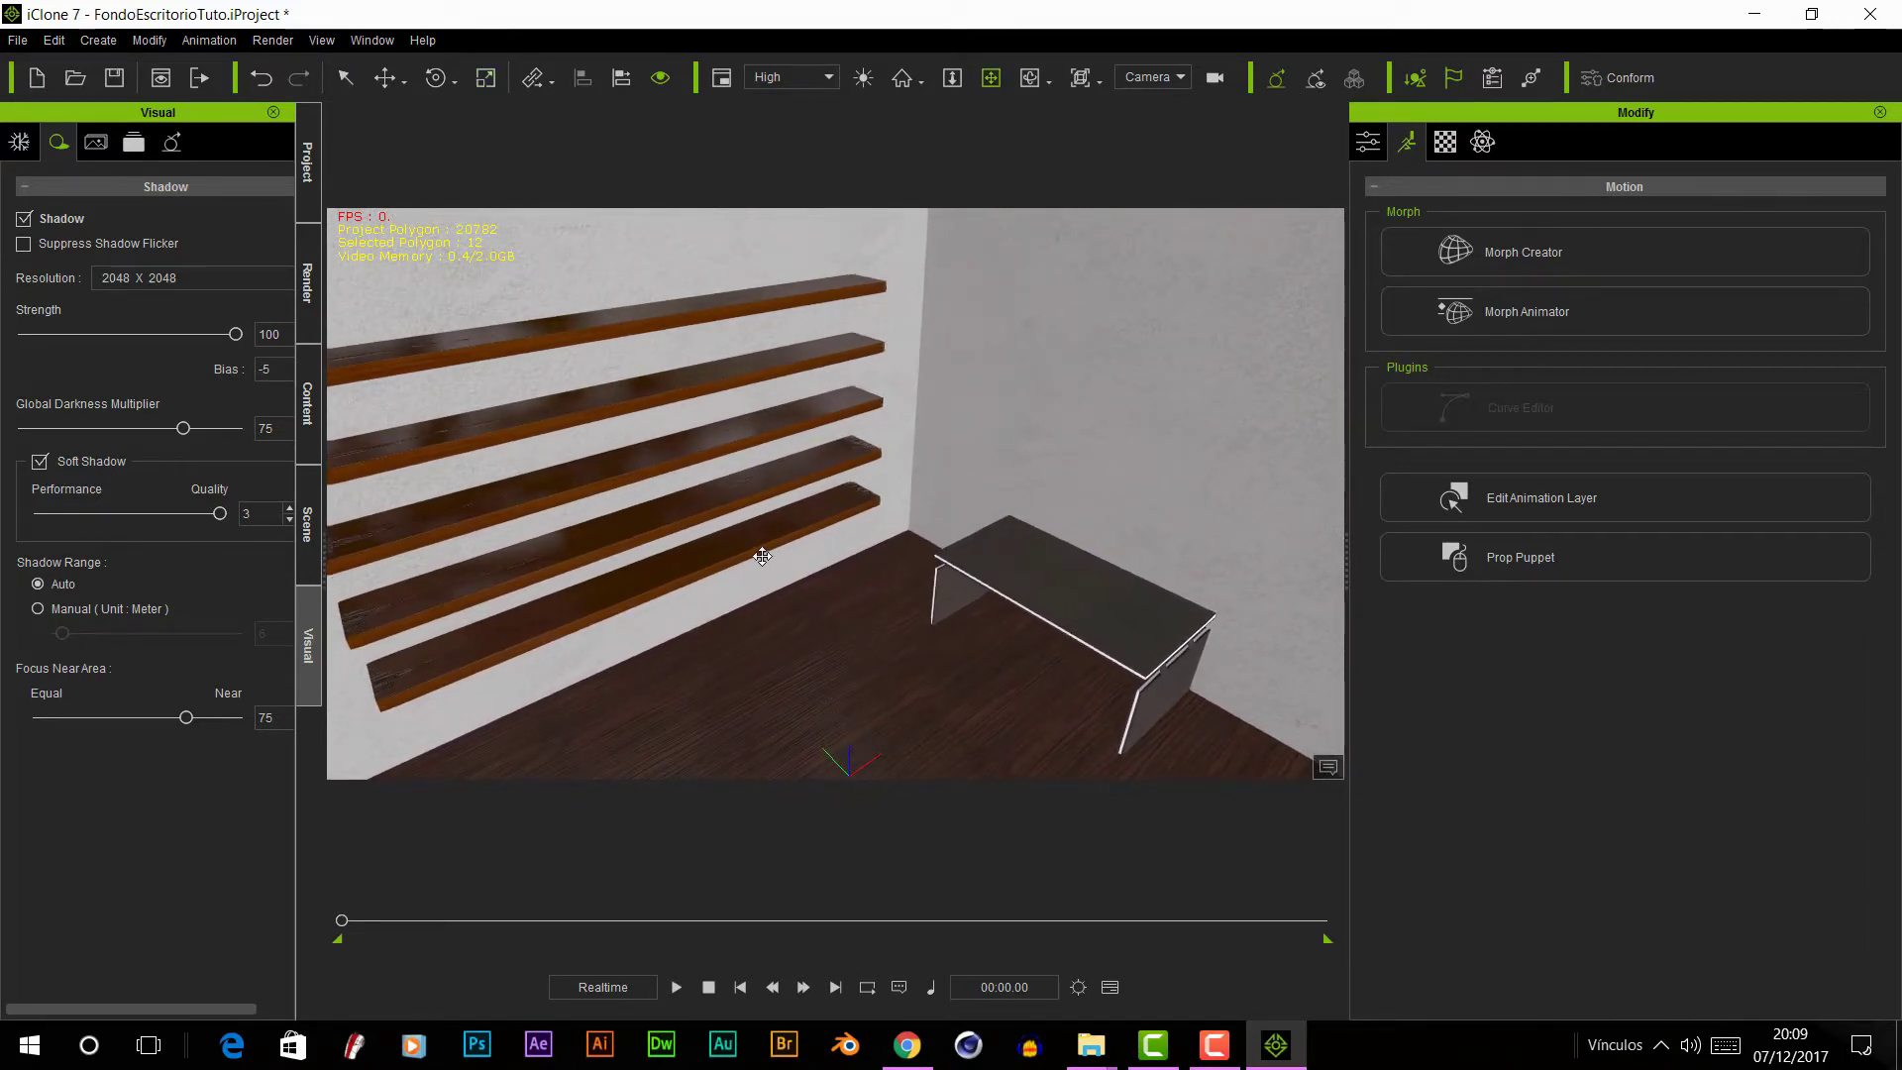
{"action": "left_click", "coordinate": [706, 461], "text": "ctrl"}
{"action": "left_click", "coordinate": [694, 401], "text": "ctrl"}
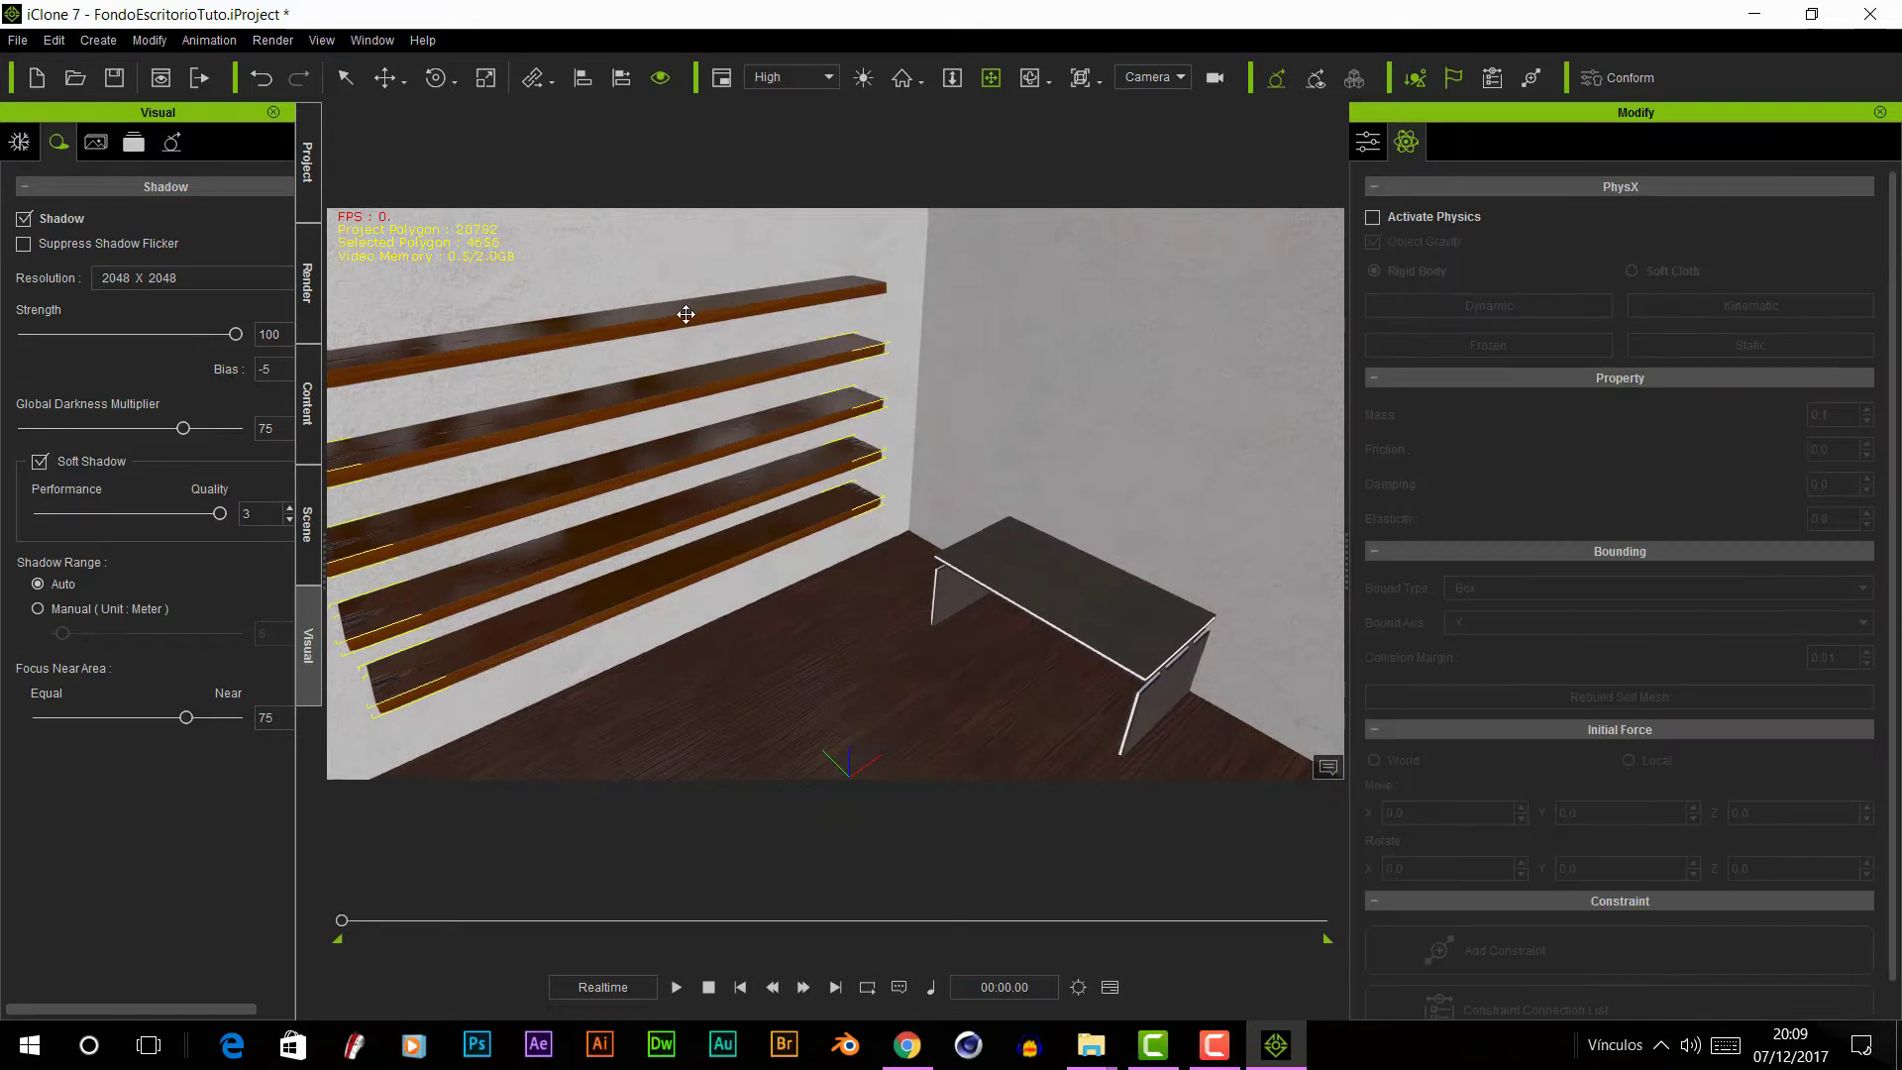
{"action": "left_click", "coordinate": [486, 77]}
{"action": "left_click_drag", "start_coordinate": [749, 436], "coordinate": [728, 440]}
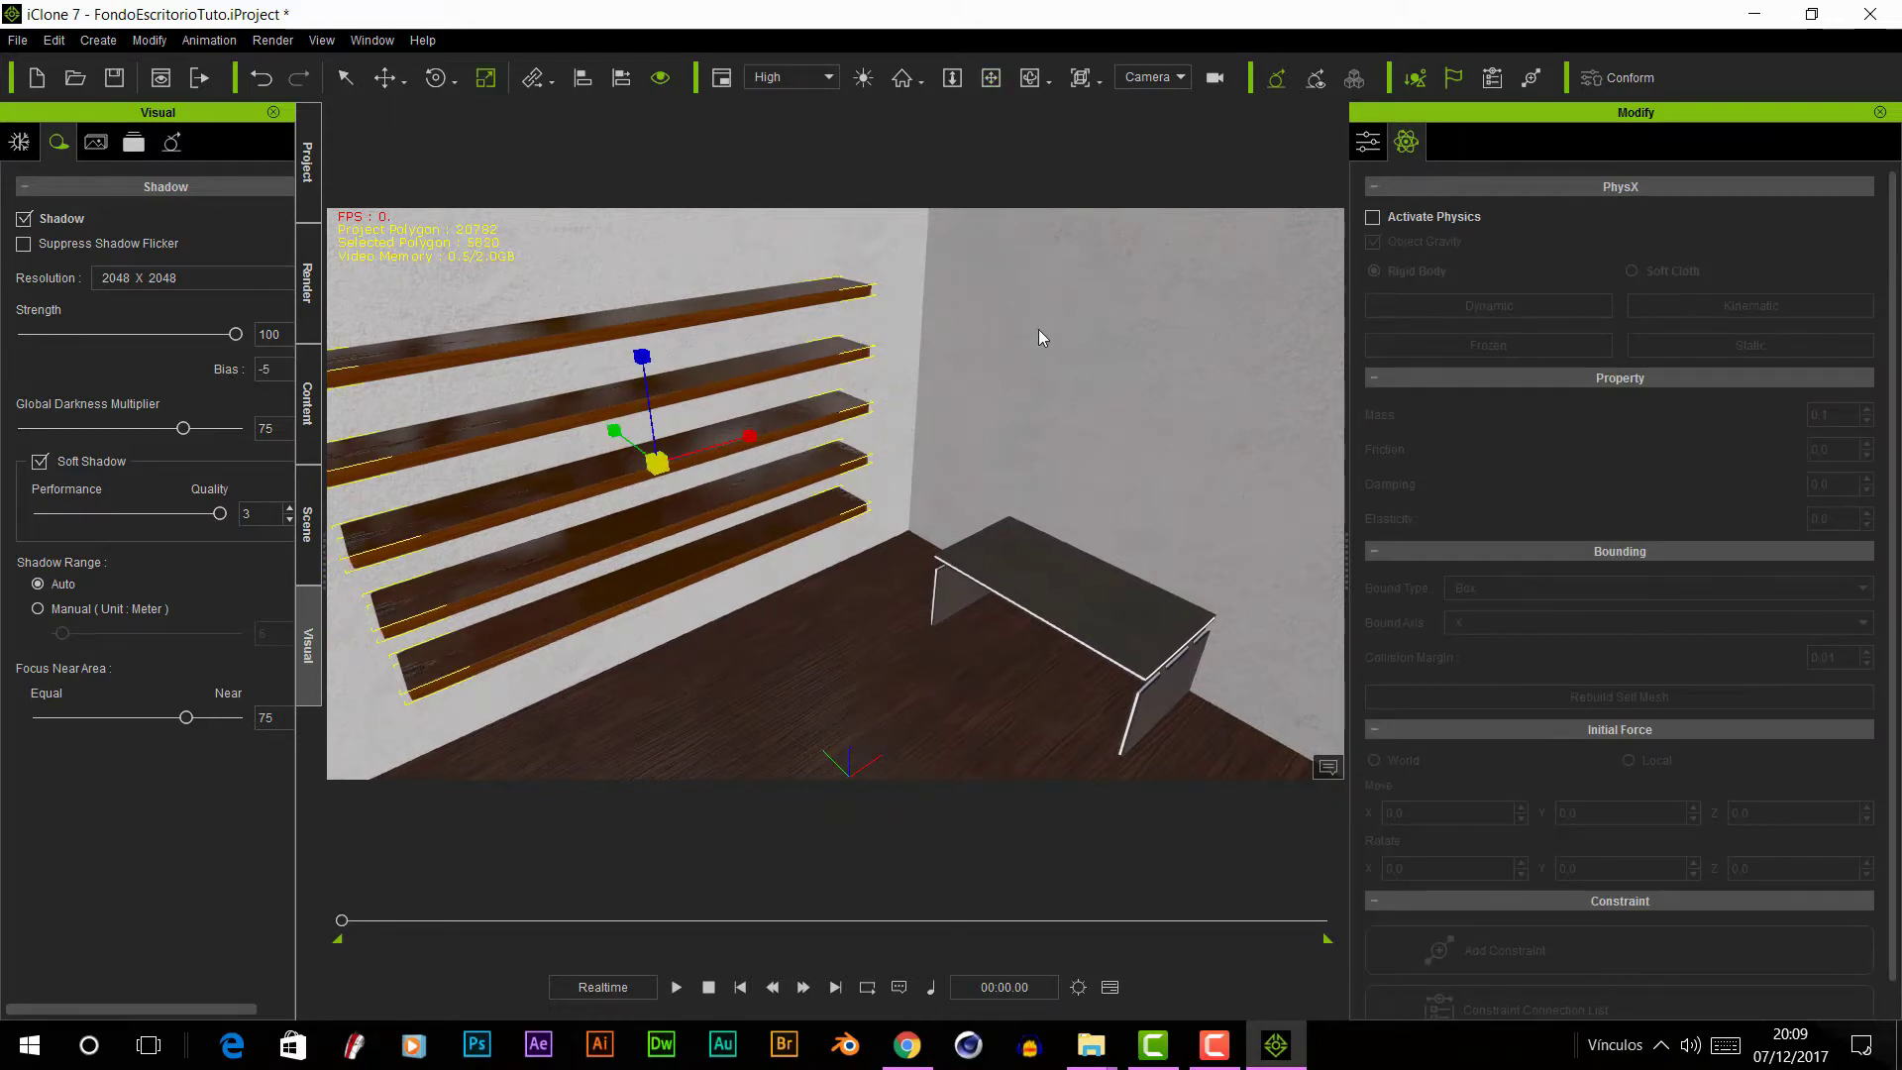
- Select the Mesa desk and orbit the view slightly around the wall corner
{"action": "left_click", "coordinate": [1074, 585]}
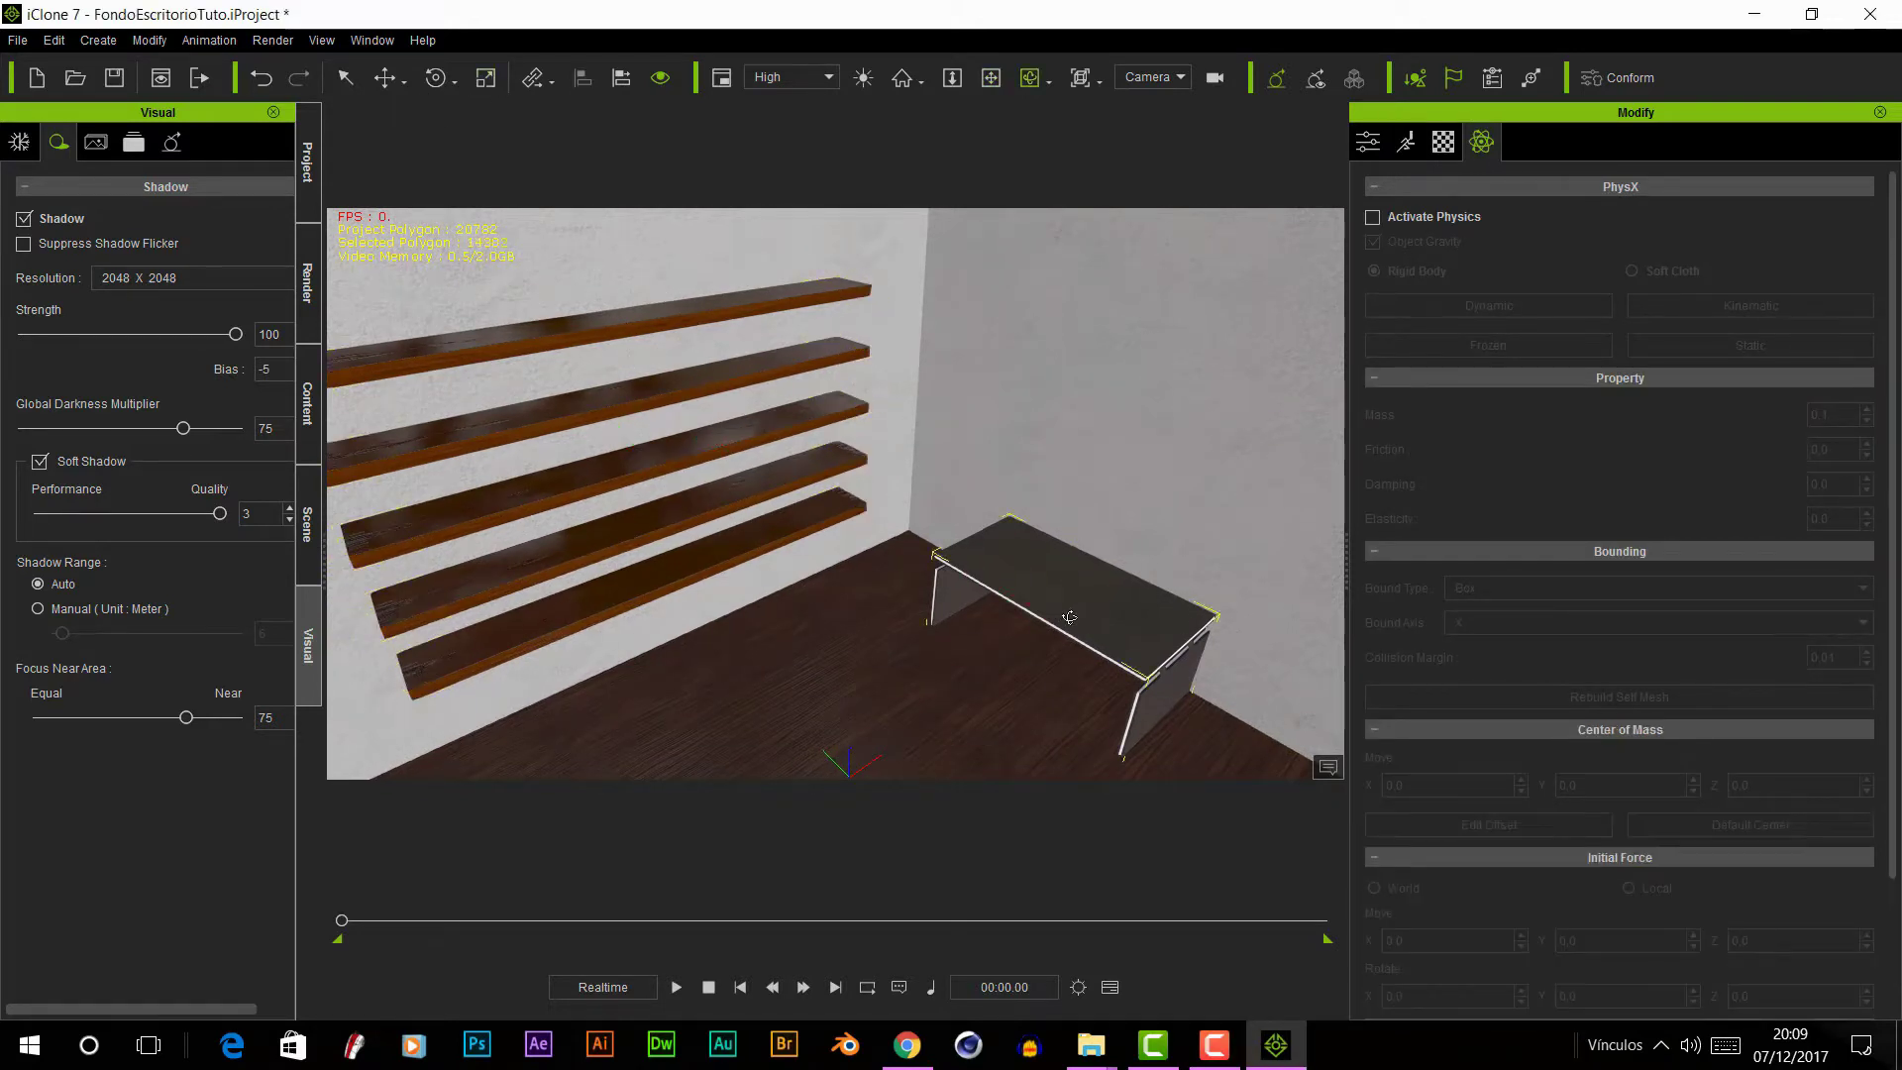
{"action": "scroll", "coordinate": [1087, 588], "scroll_direction": "up", "scroll_amount": 2}
{"action": "mouse_move", "coordinate": [1092, 587]}
{"action": "right_mouse_down"}
{"action": "mouse_move", "coordinate": [1076, 575]}
{"action": "mouse_move", "coordinate": [1043, 597]}
{"action": "right_mouse_up"}
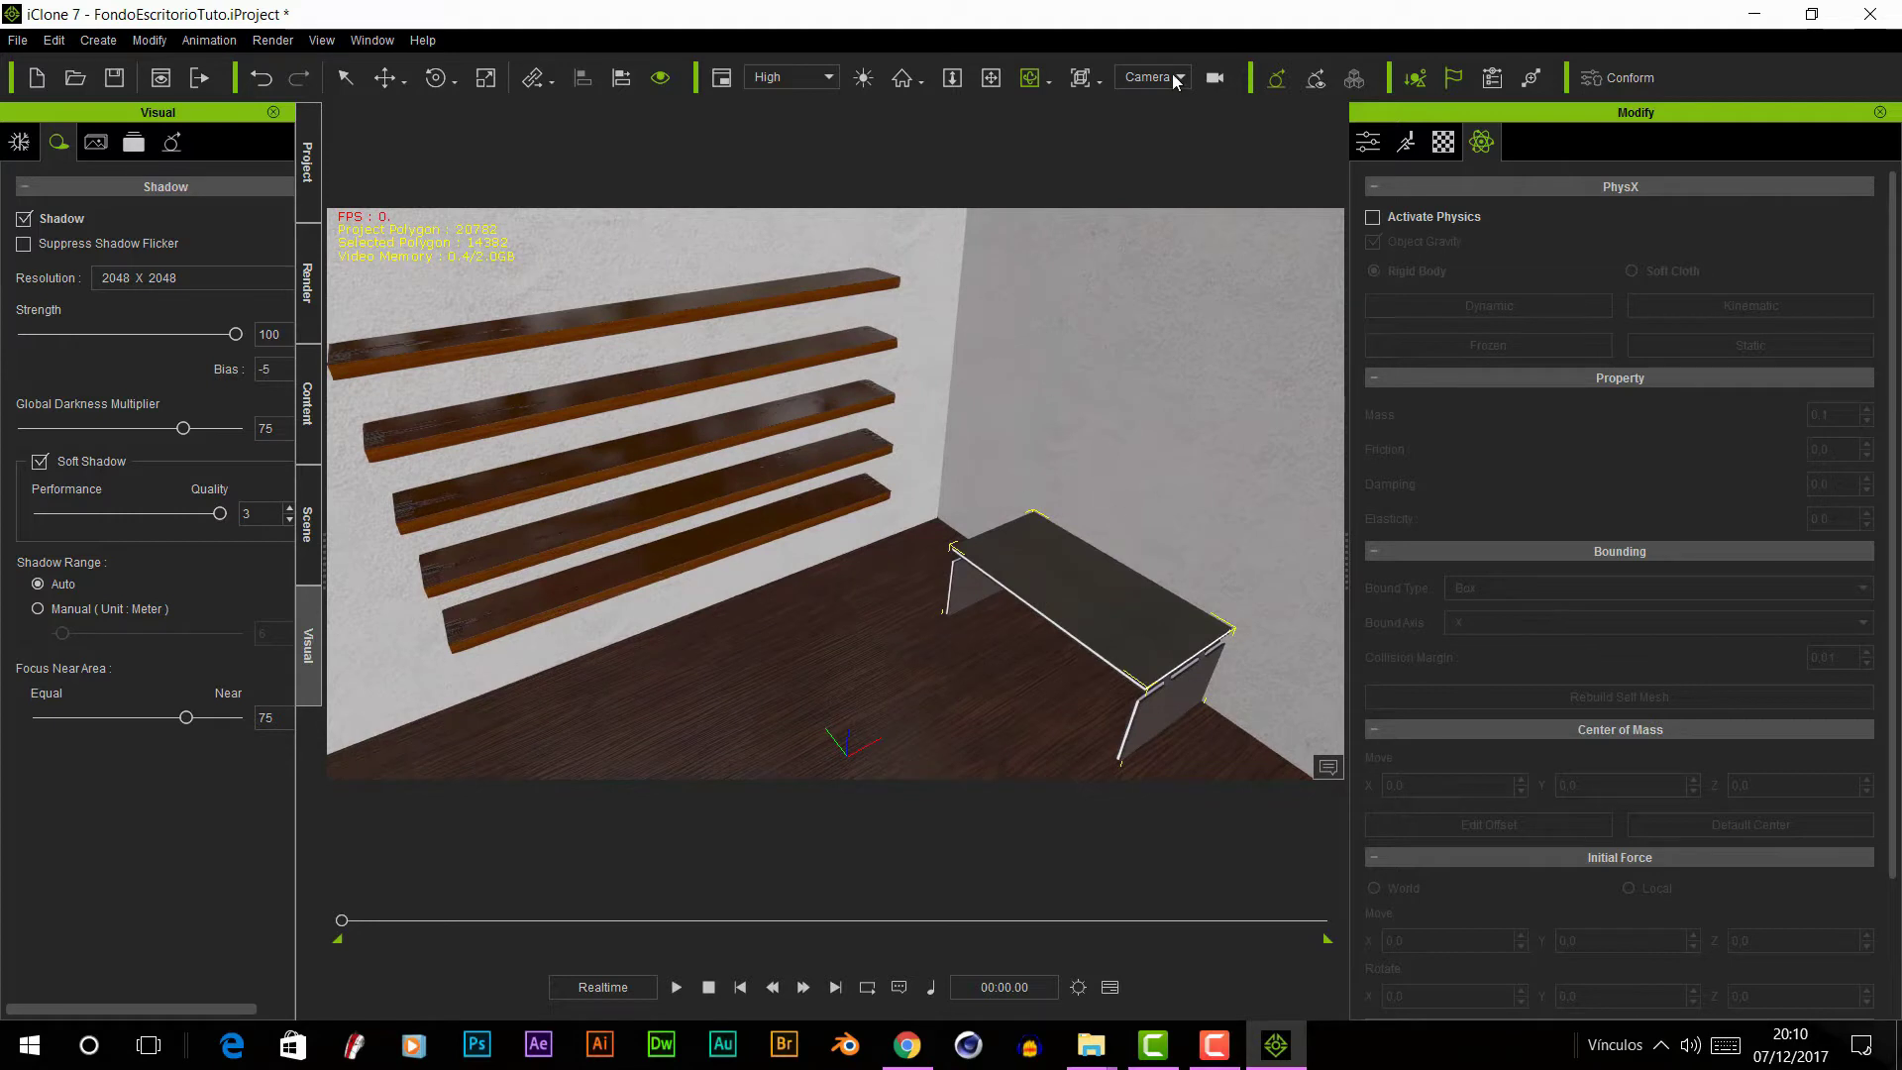
- Add a new camera to the scene and show the Scene outliner tree
{"action": "left_click", "coordinate": [98, 40]}
{"action": "left_click", "coordinate": [148, 307]}
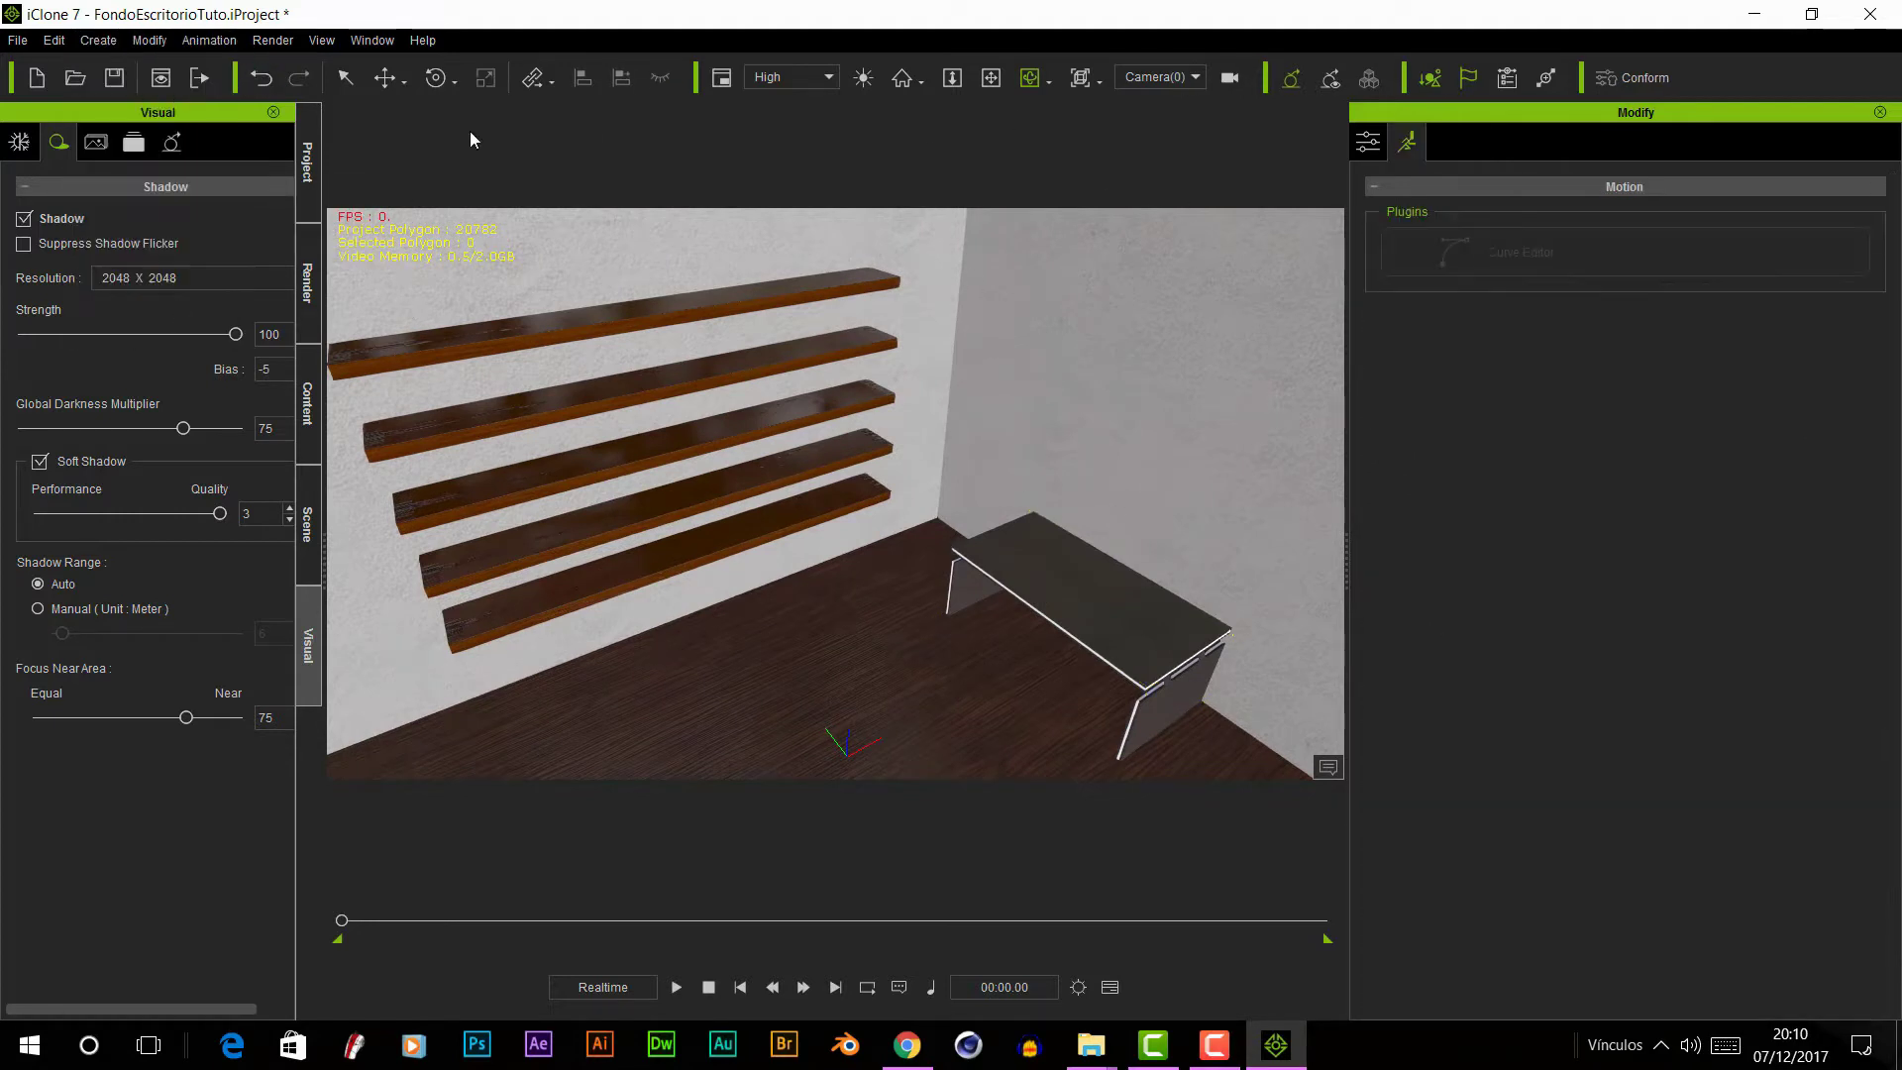
{"action": "left_click", "coordinate": [308, 517]}
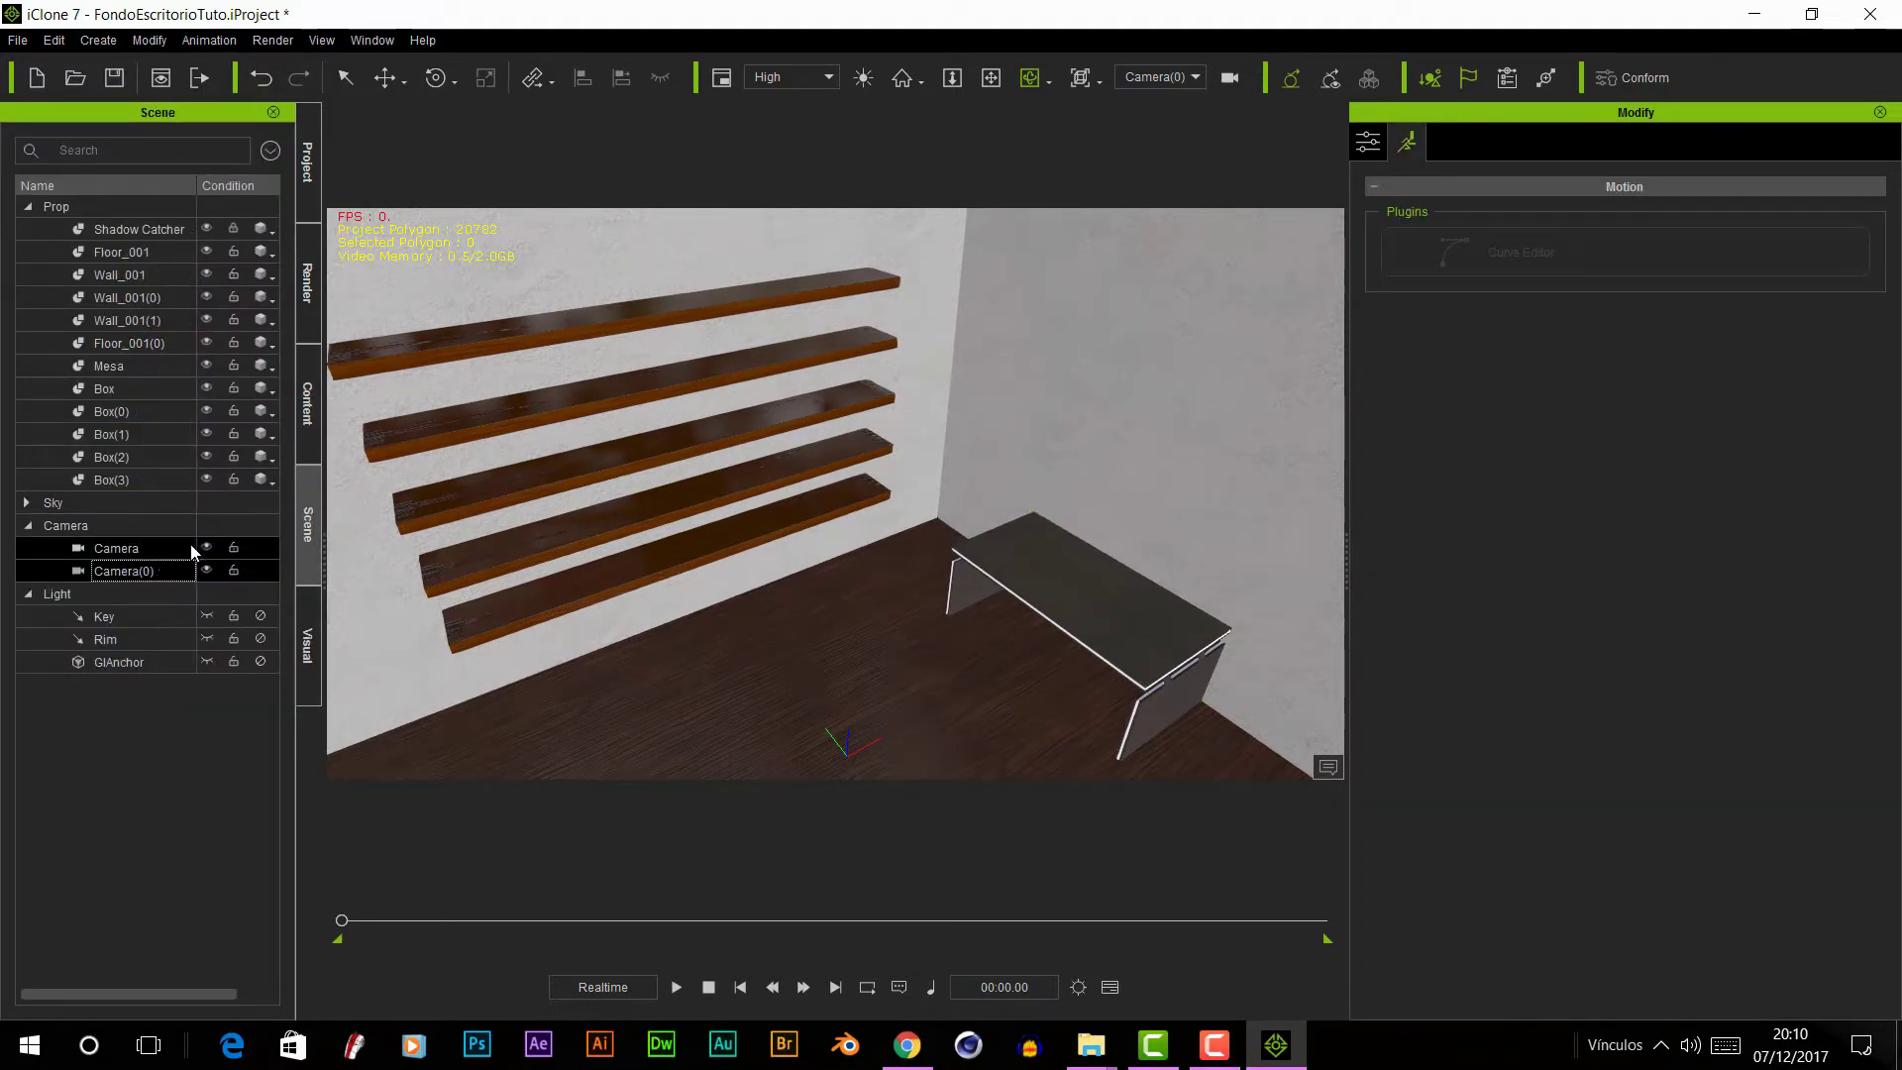
- Shift-drag a copy of the bottom shelf and set its Z rotation to 90°
{"action": "right_click_drag", "start_coordinate": [753, 535], "coordinate": [792, 525]}
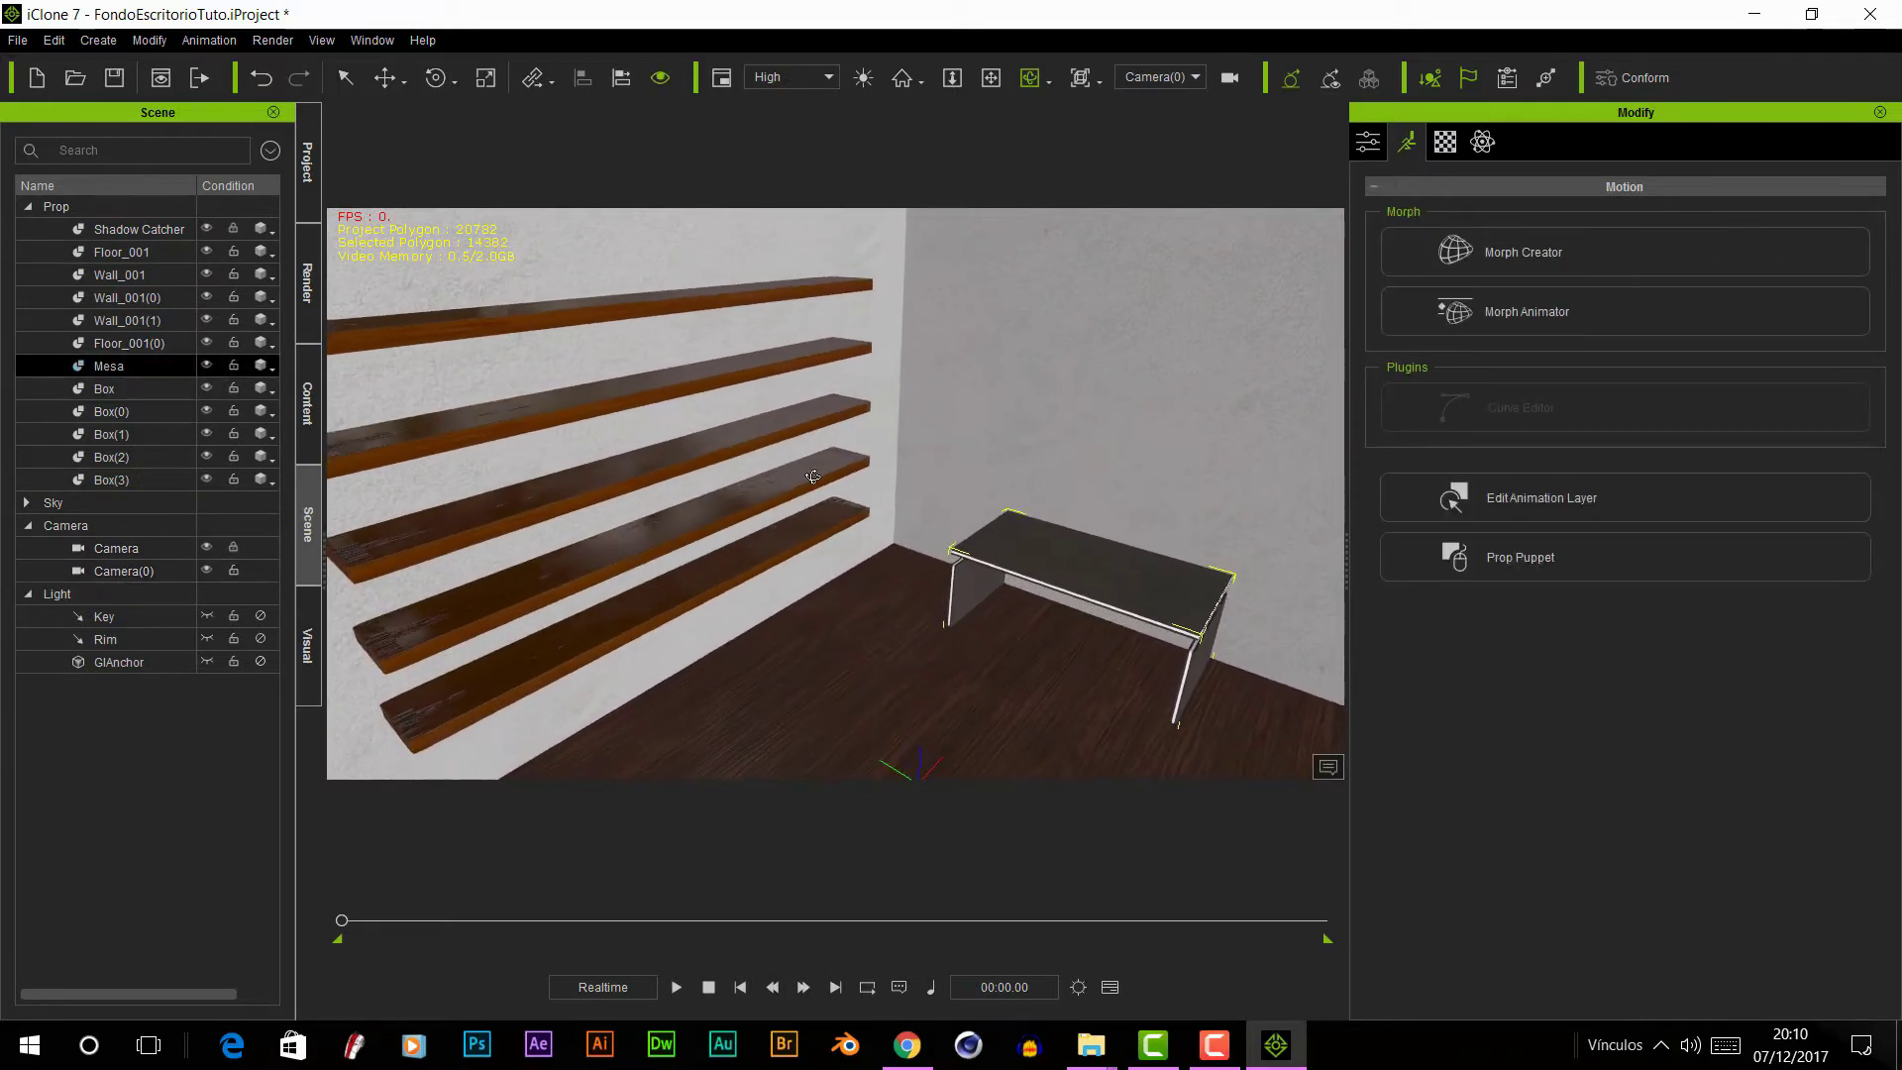
{"action": "left_click", "coordinate": [793, 525]}
{"action": "key", "text": "w"}
{"action": "mouse_move", "coordinate": [639, 555]}
{"action": "left_mouse_down", "text": "ctrl"}
{"action": "mouse_move", "coordinate": [681, 603]}
{"action": "mouse_move", "coordinate": [982, 581]}
{"action": "left_mouse_up", "text": "ctrl"}
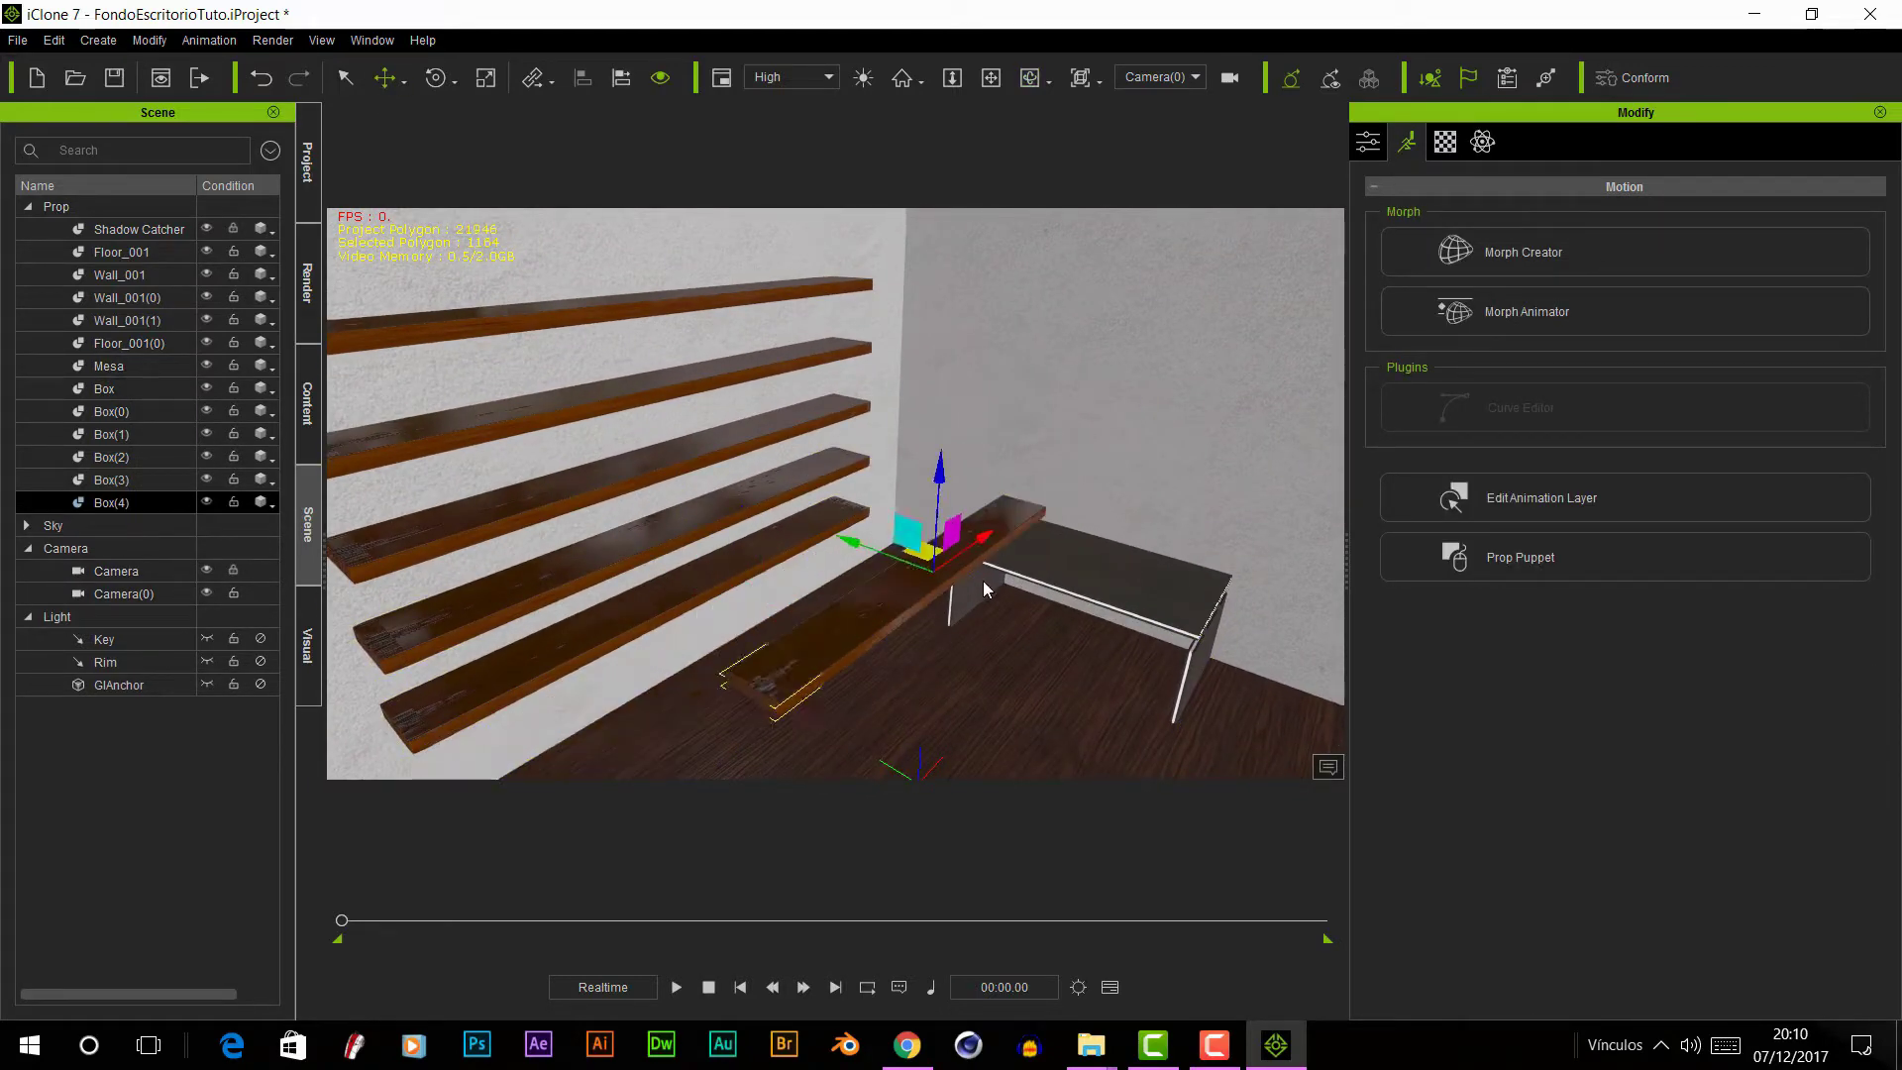
{"action": "left_click", "coordinate": [1368, 141]}
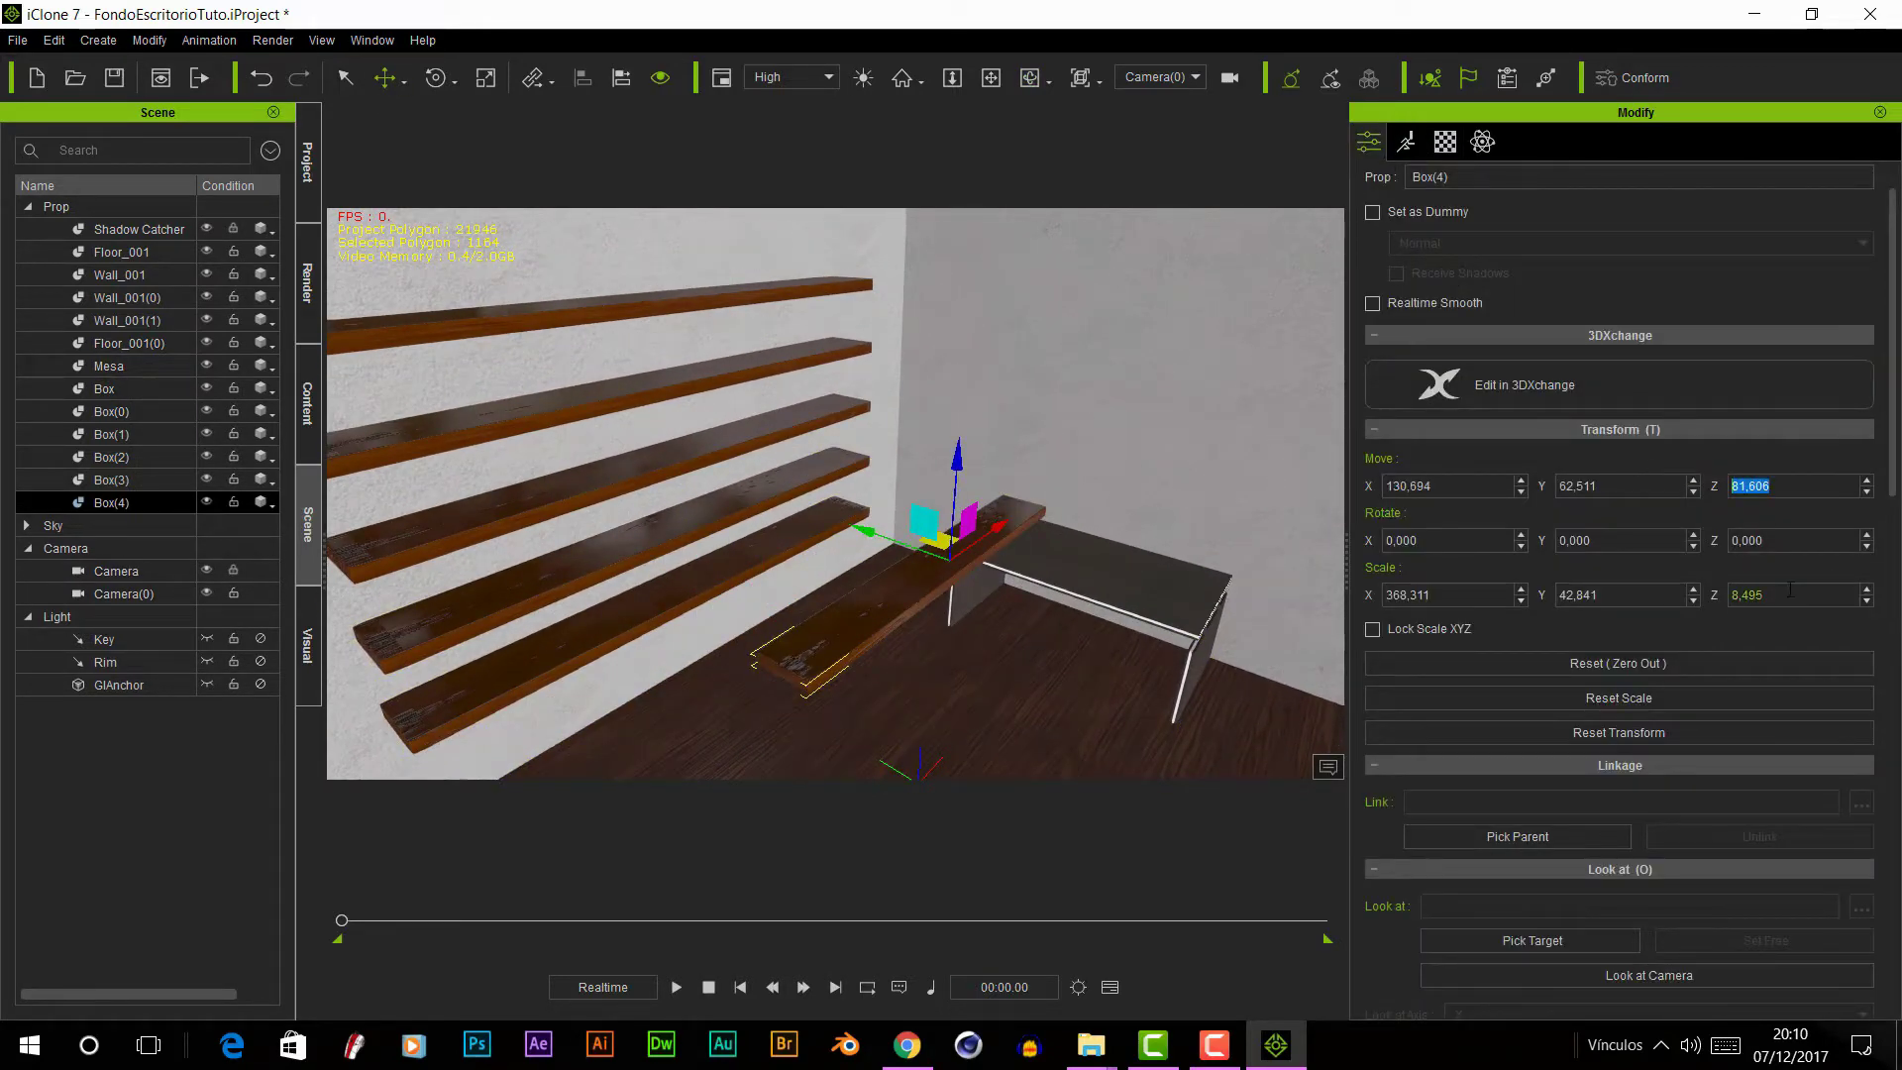
{"action": "left_click", "coordinate": [1793, 540]}
{"action": "type", "text": "90"}
{"action": "key", "text": "Return"}
- Shorten the rotated shelf copy and lift it against the right wall above the desk
{"action": "mouse_move", "coordinate": [936, 544]}
{"action": "left_mouse_down"}
{"action": "mouse_move", "coordinate": [1068, 504]}
{"action": "mouse_move", "coordinate": [1042, 523]}
{"action": "left_mouse_up"}
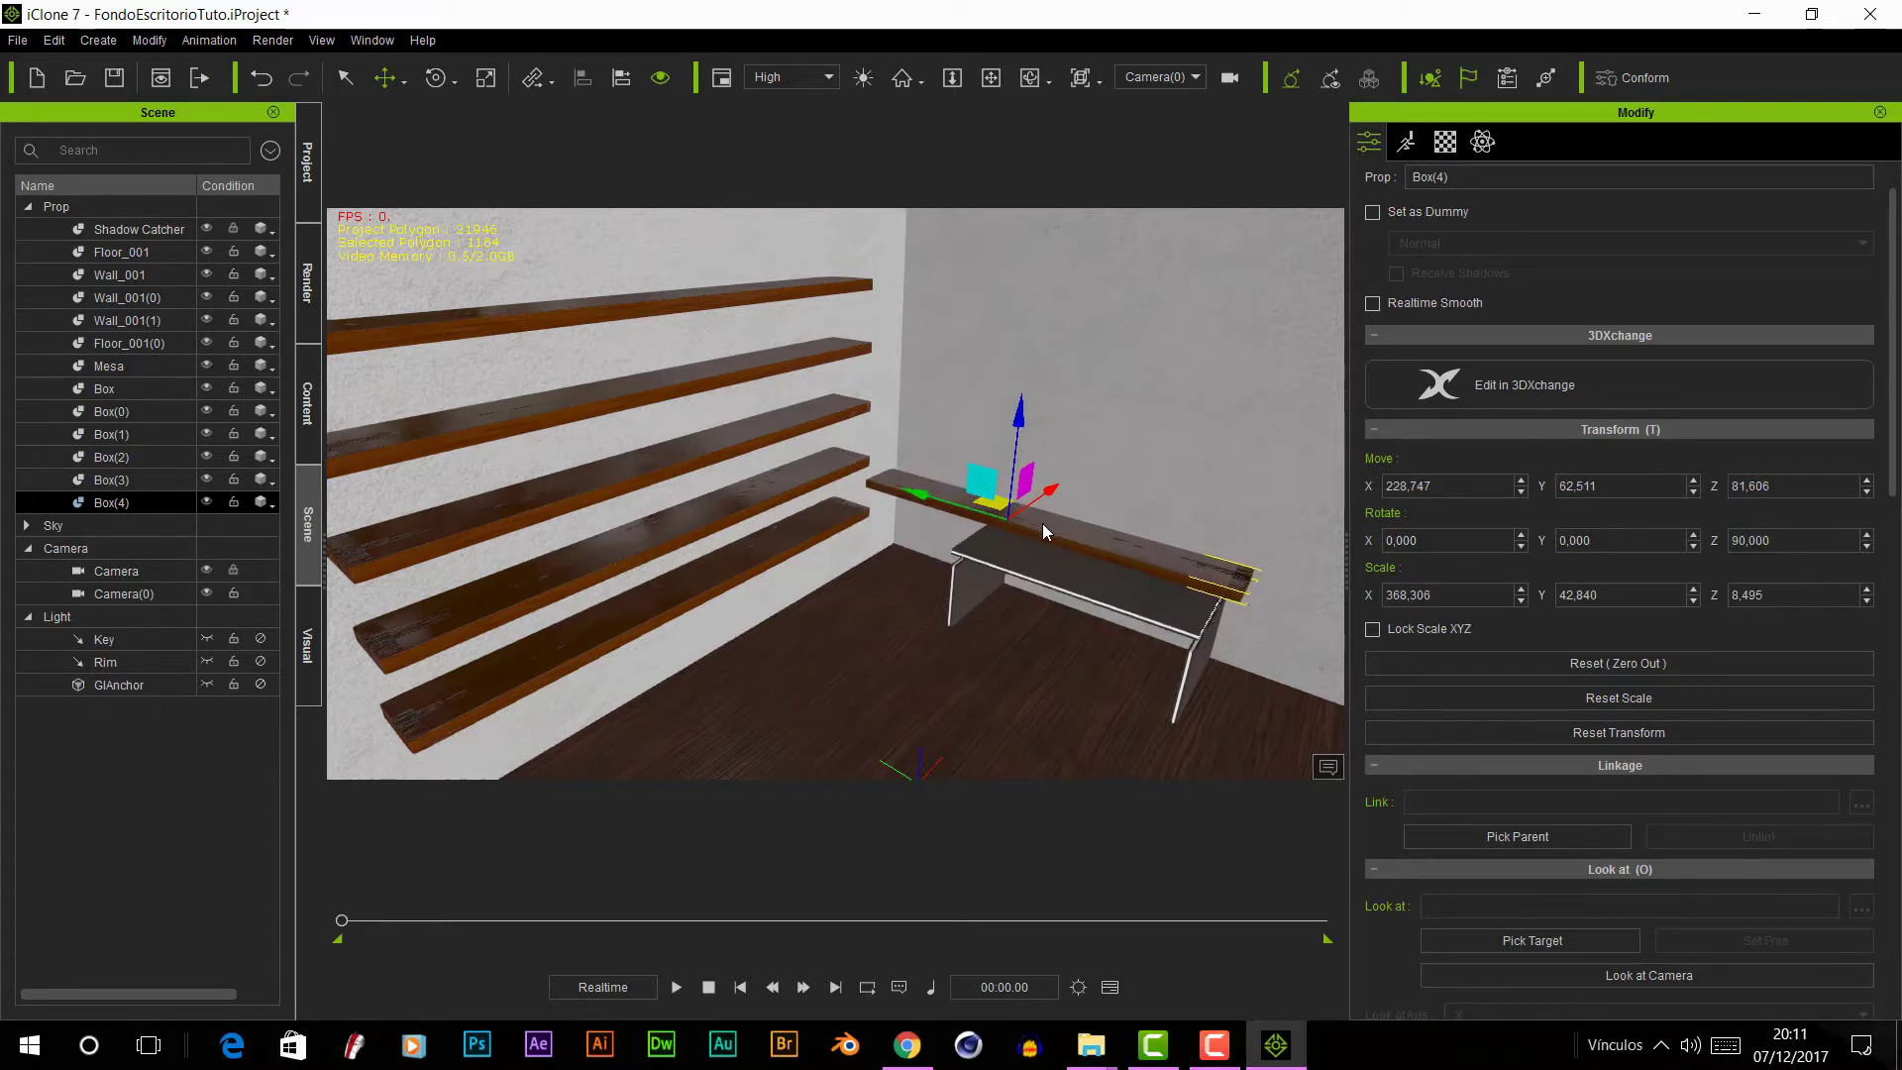
{"action": "key", "text": "r"}
{"action": "left_click_drag", "start_coordinate": [916, 492], "coordinate": [964, 517]}
{"action": "key", "text": "w"}
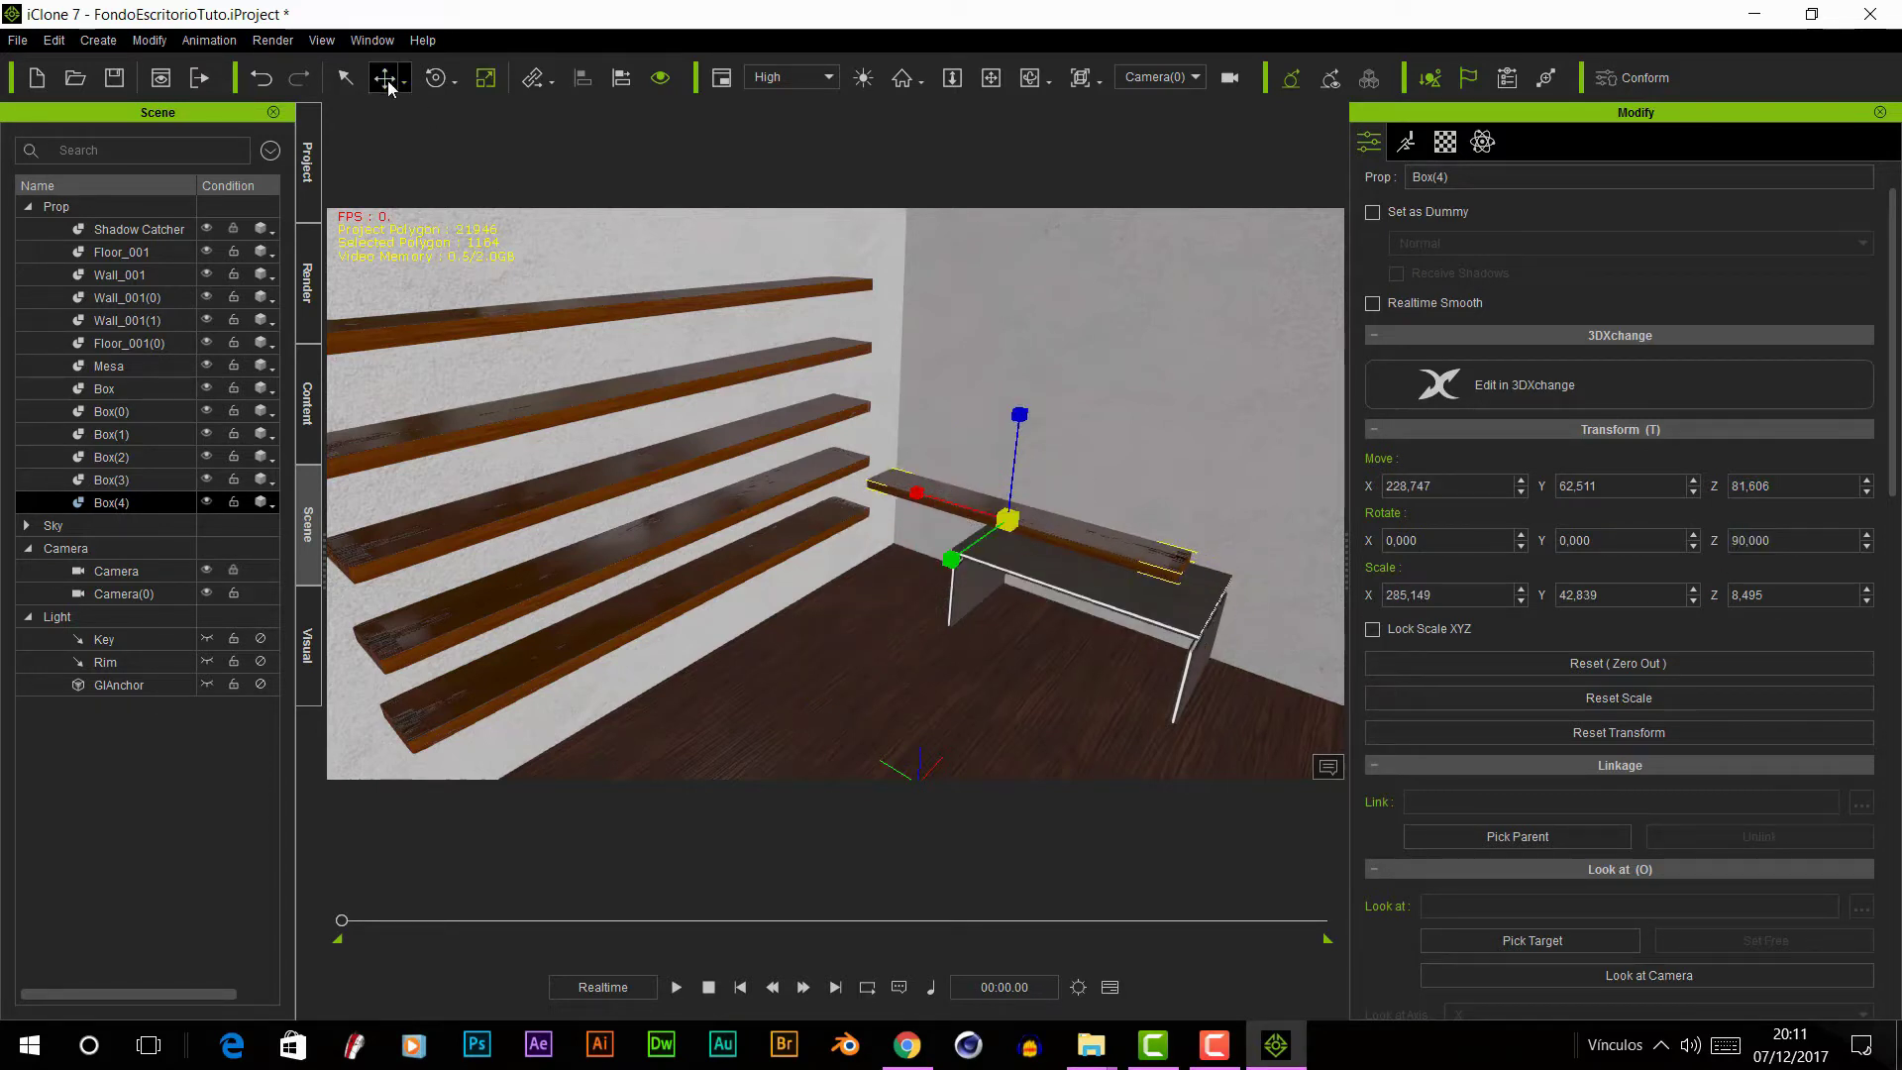
{"action": "mouse_move", "coordinate": [1018, 427]}
{"action": "left_mouse_down"}
{"action": "mouse_move", "coordinate": [1088, 394]}
{"action": "mouse_move", "coordinate": [1112, 467]}
{"action": "mouse_move", "coordinate": [1096, 436]}
{"action": "left_mouse_up"}
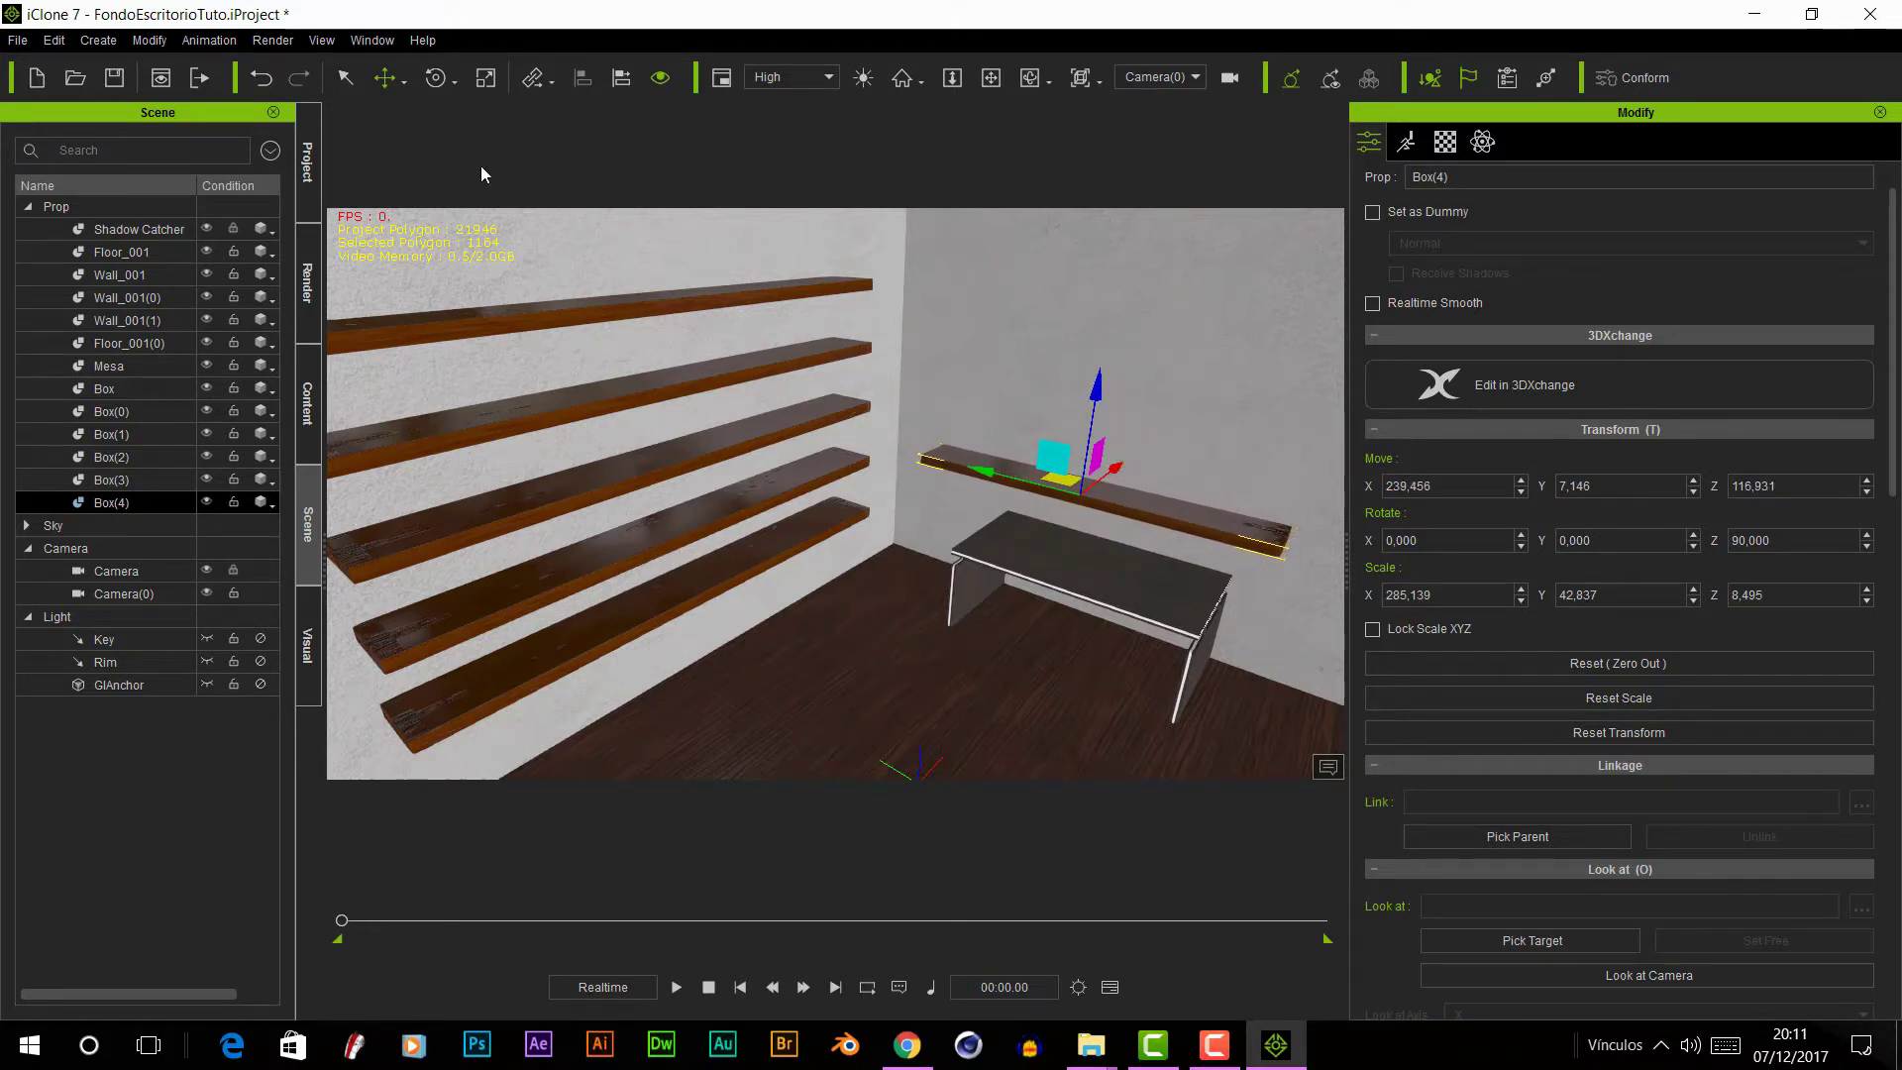
- Multi-Duplicate the right-wall shelf three times, stacking copies Box(5)–Box(7) upward
{"action": "left_click", "coordinate": [58, 40]}
{"action": "left_click", "coordinate": [119, 278]}
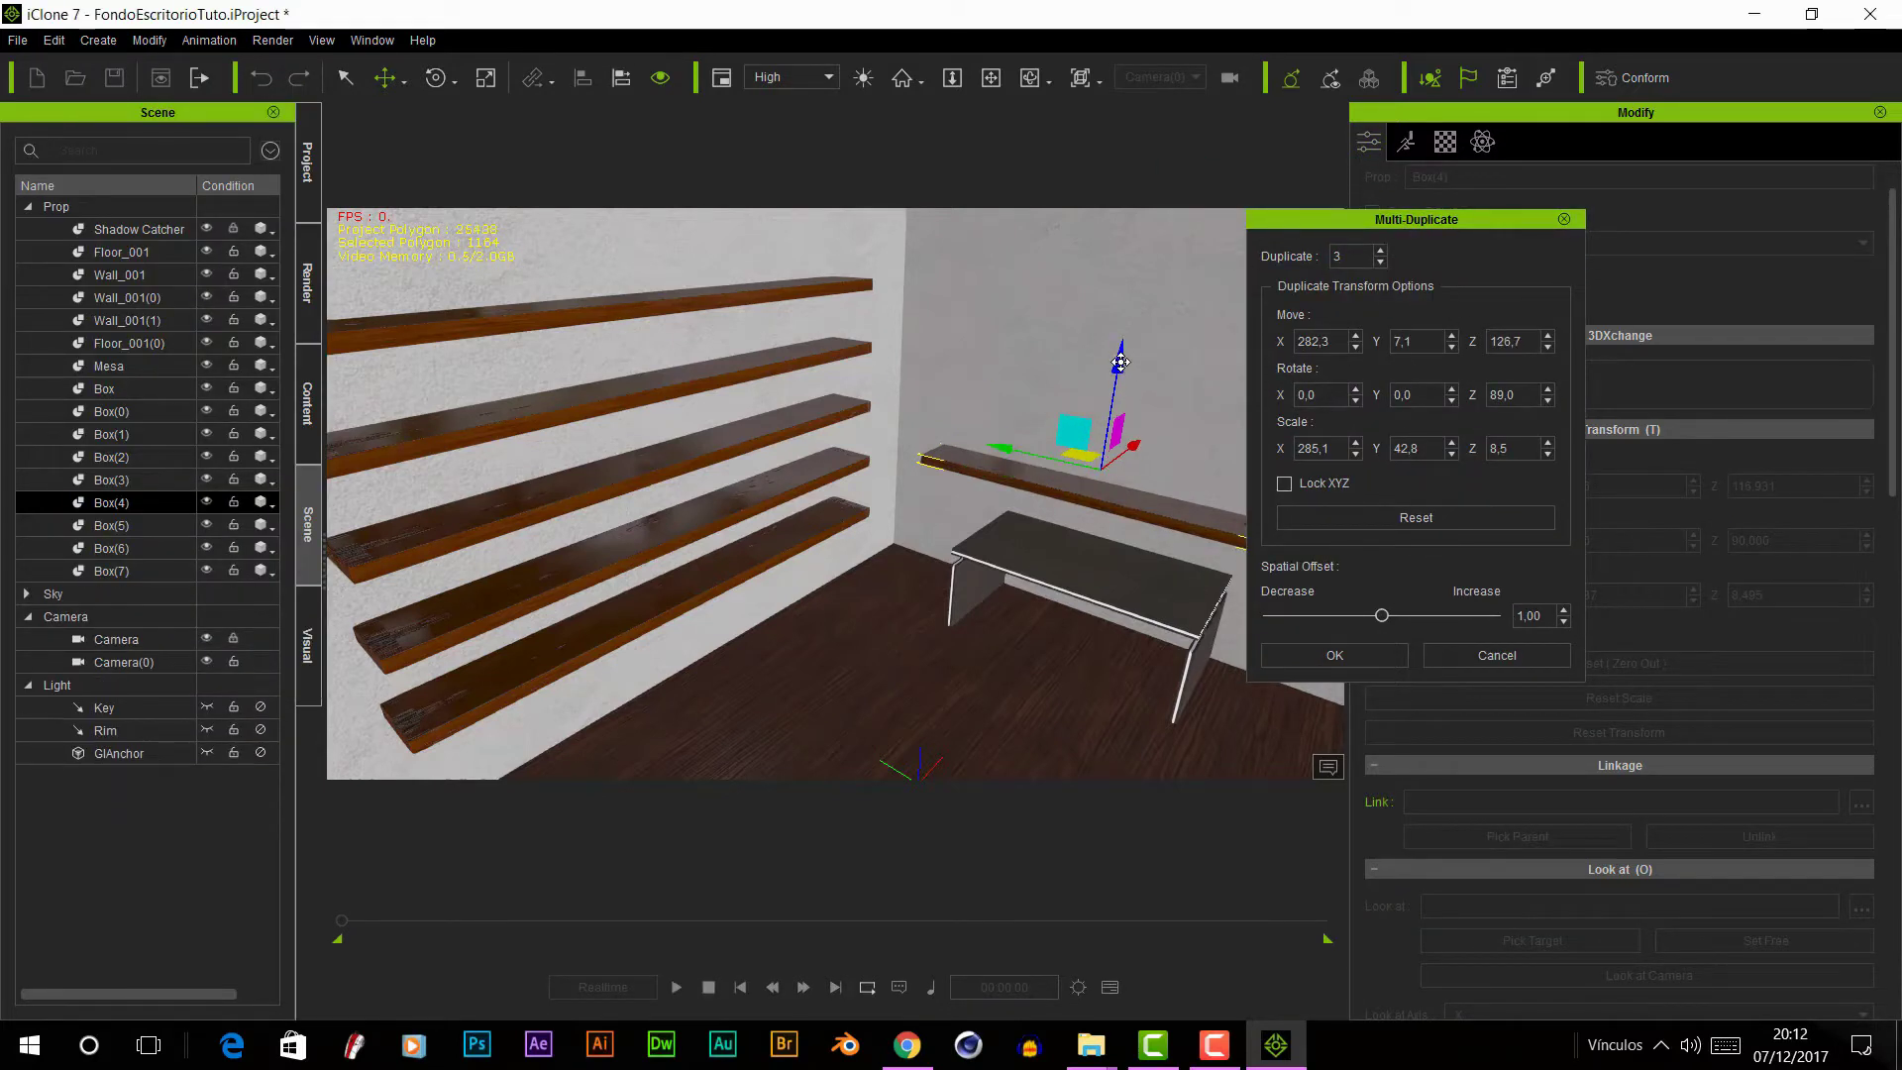
{"action": "left_click_drag", "start_coordinate": [1113, 391], "coordinate": [1110, 319]}
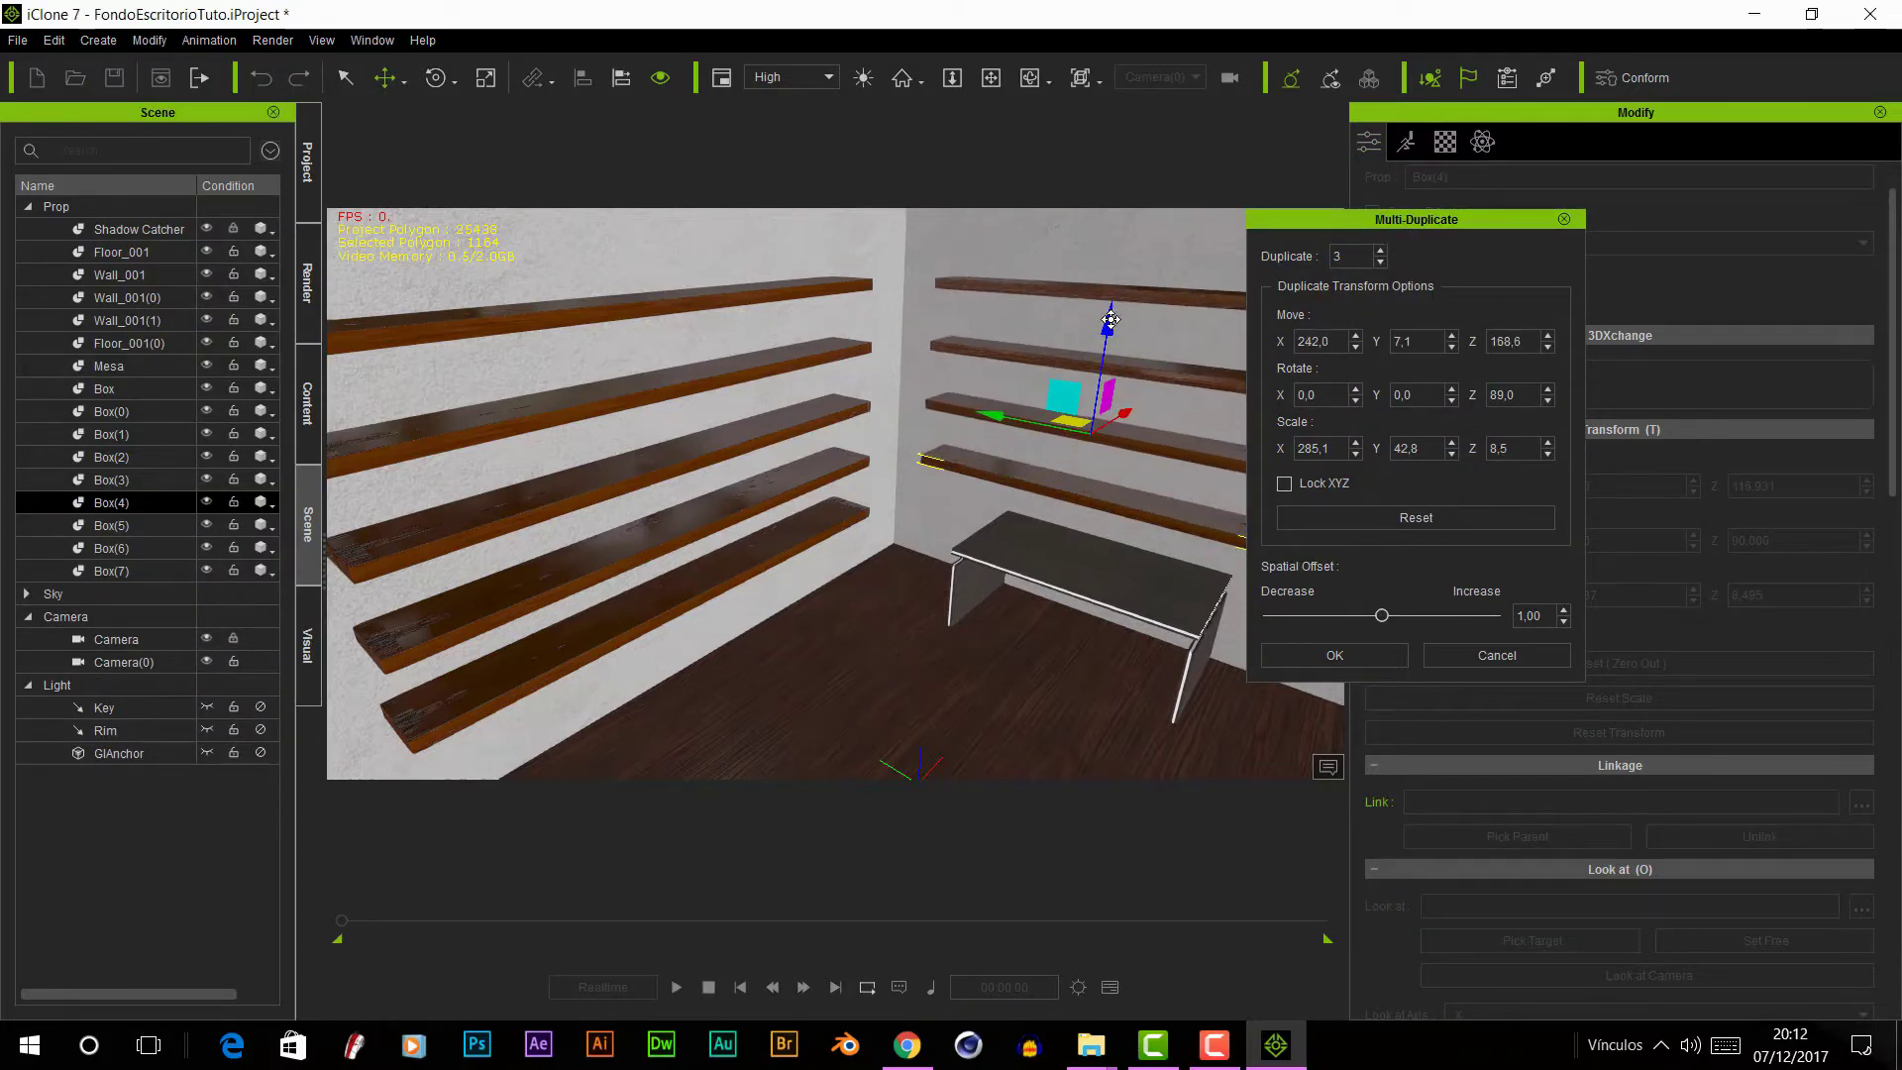
{"action": "left_click", "coordinate": [1565, 222]}
- View through the original Camera and slide shelves Box(4)–Box(7) together along the wall
{"action": "left_click", "coordinate": [1197, 86]}
{"action": "left_click", "coordinate": [1159, 117]}
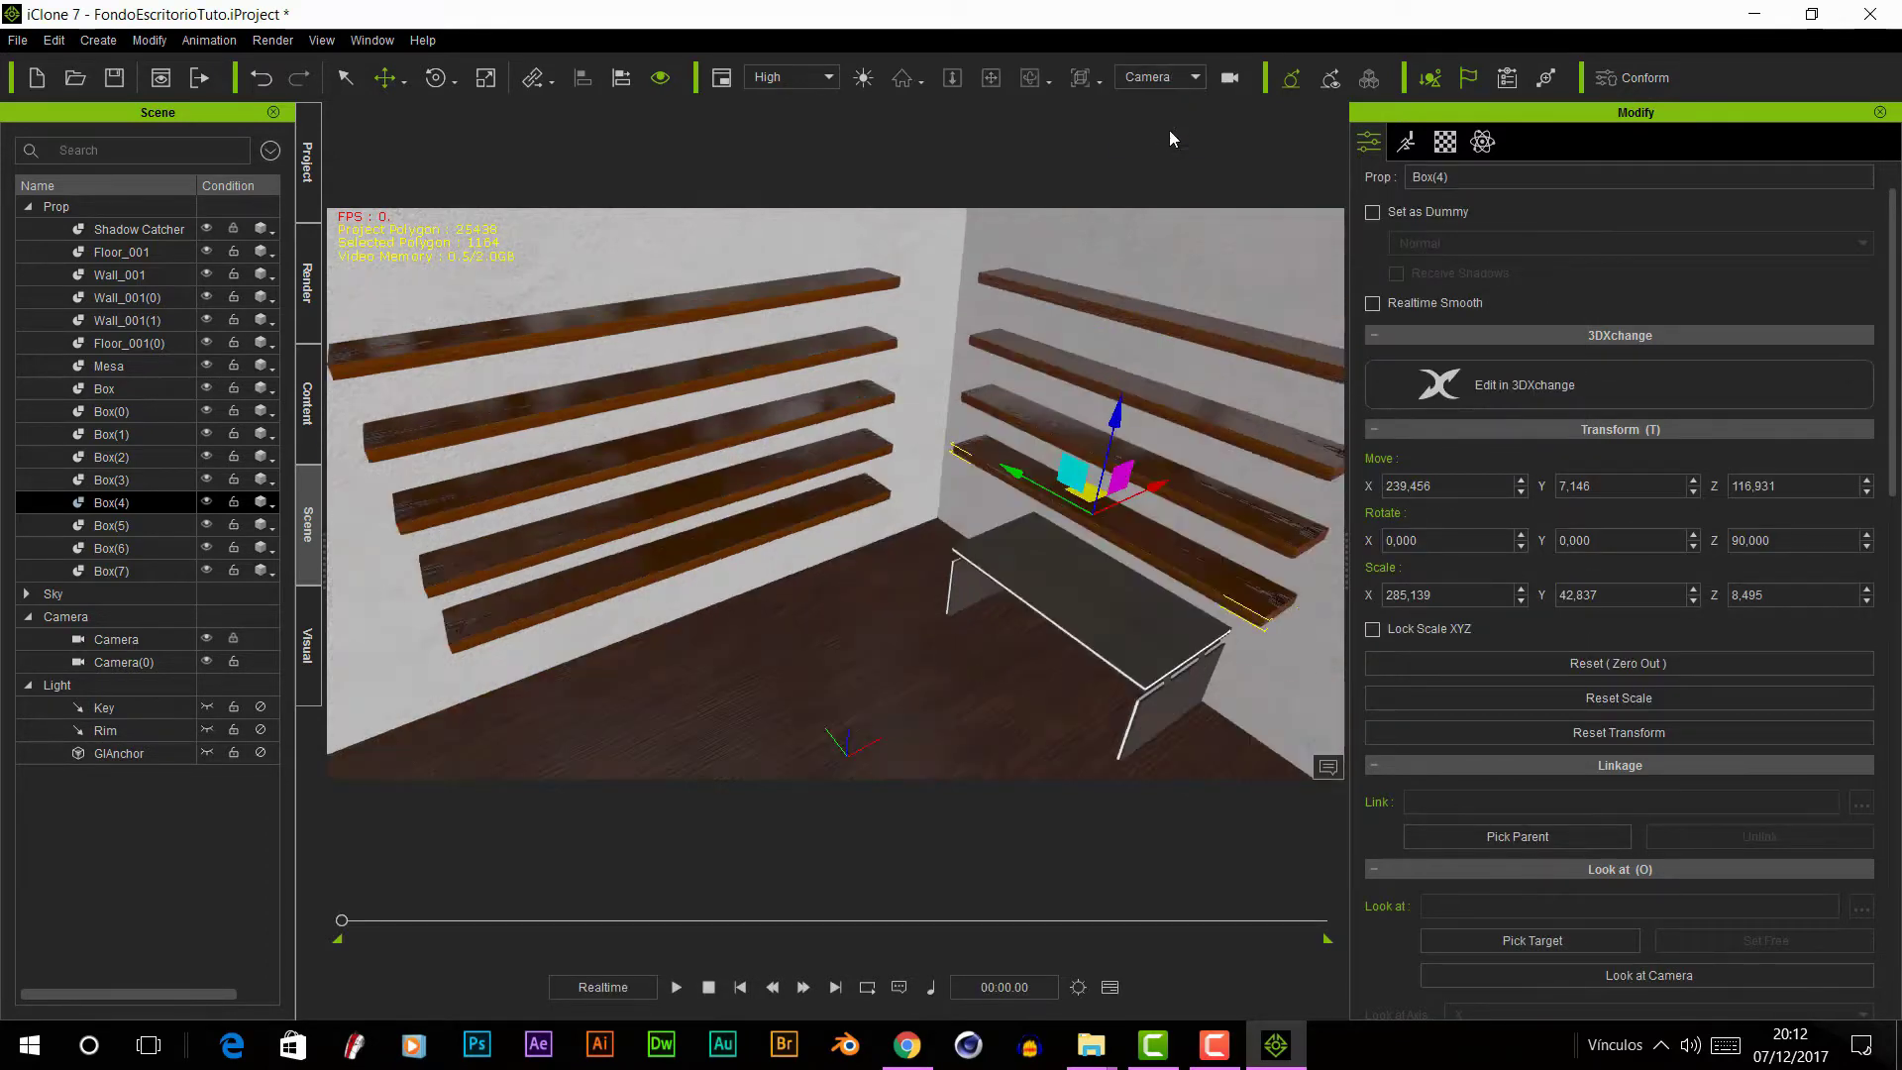
{"action": "left_click", "coordinate": [1220, 519], "text": "ctrl"}
{"action": "left_click", "coordinate": [1238, 438], "text": "ctrl"}
{"action": "left_click", "coordinate": [1242, 346], "text": "ctrl"}
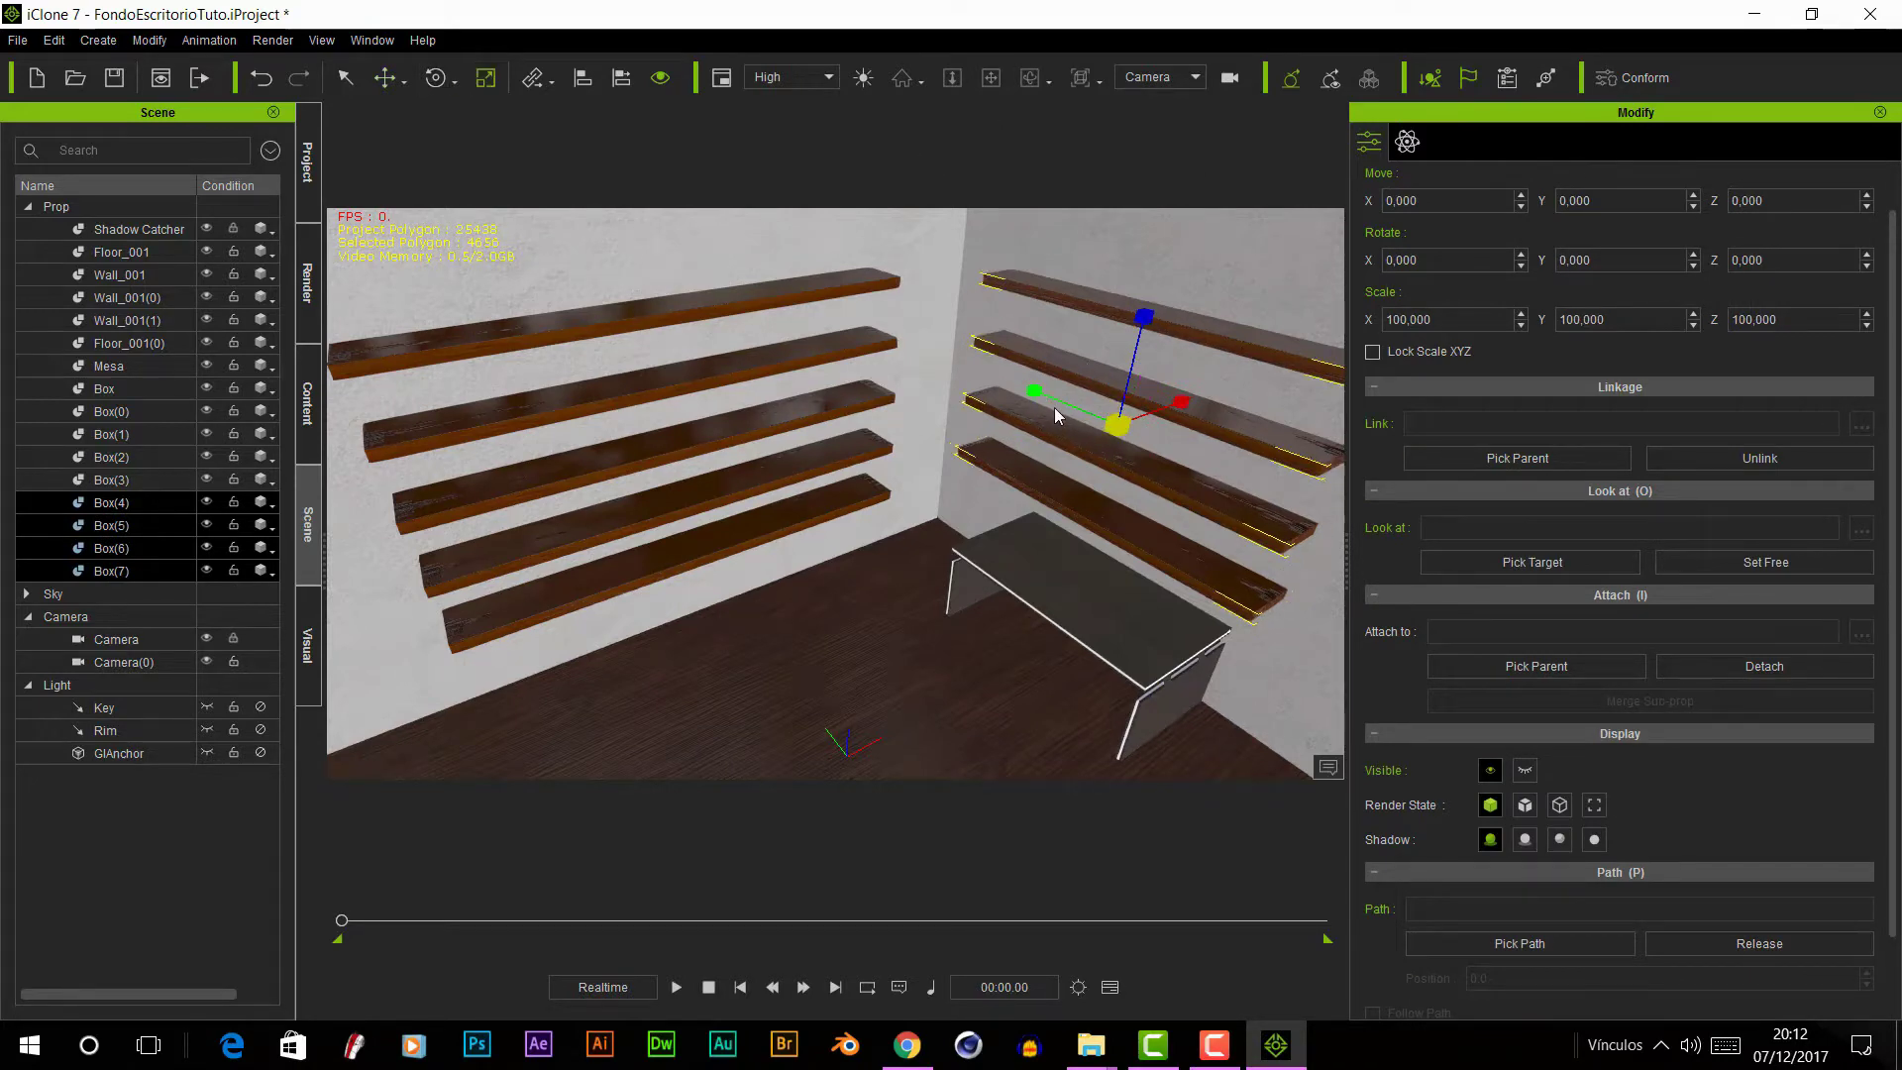
{"action": "left_click_drag", "start_coordinate": [1056, 408], "coordinate": [1060, 404]}
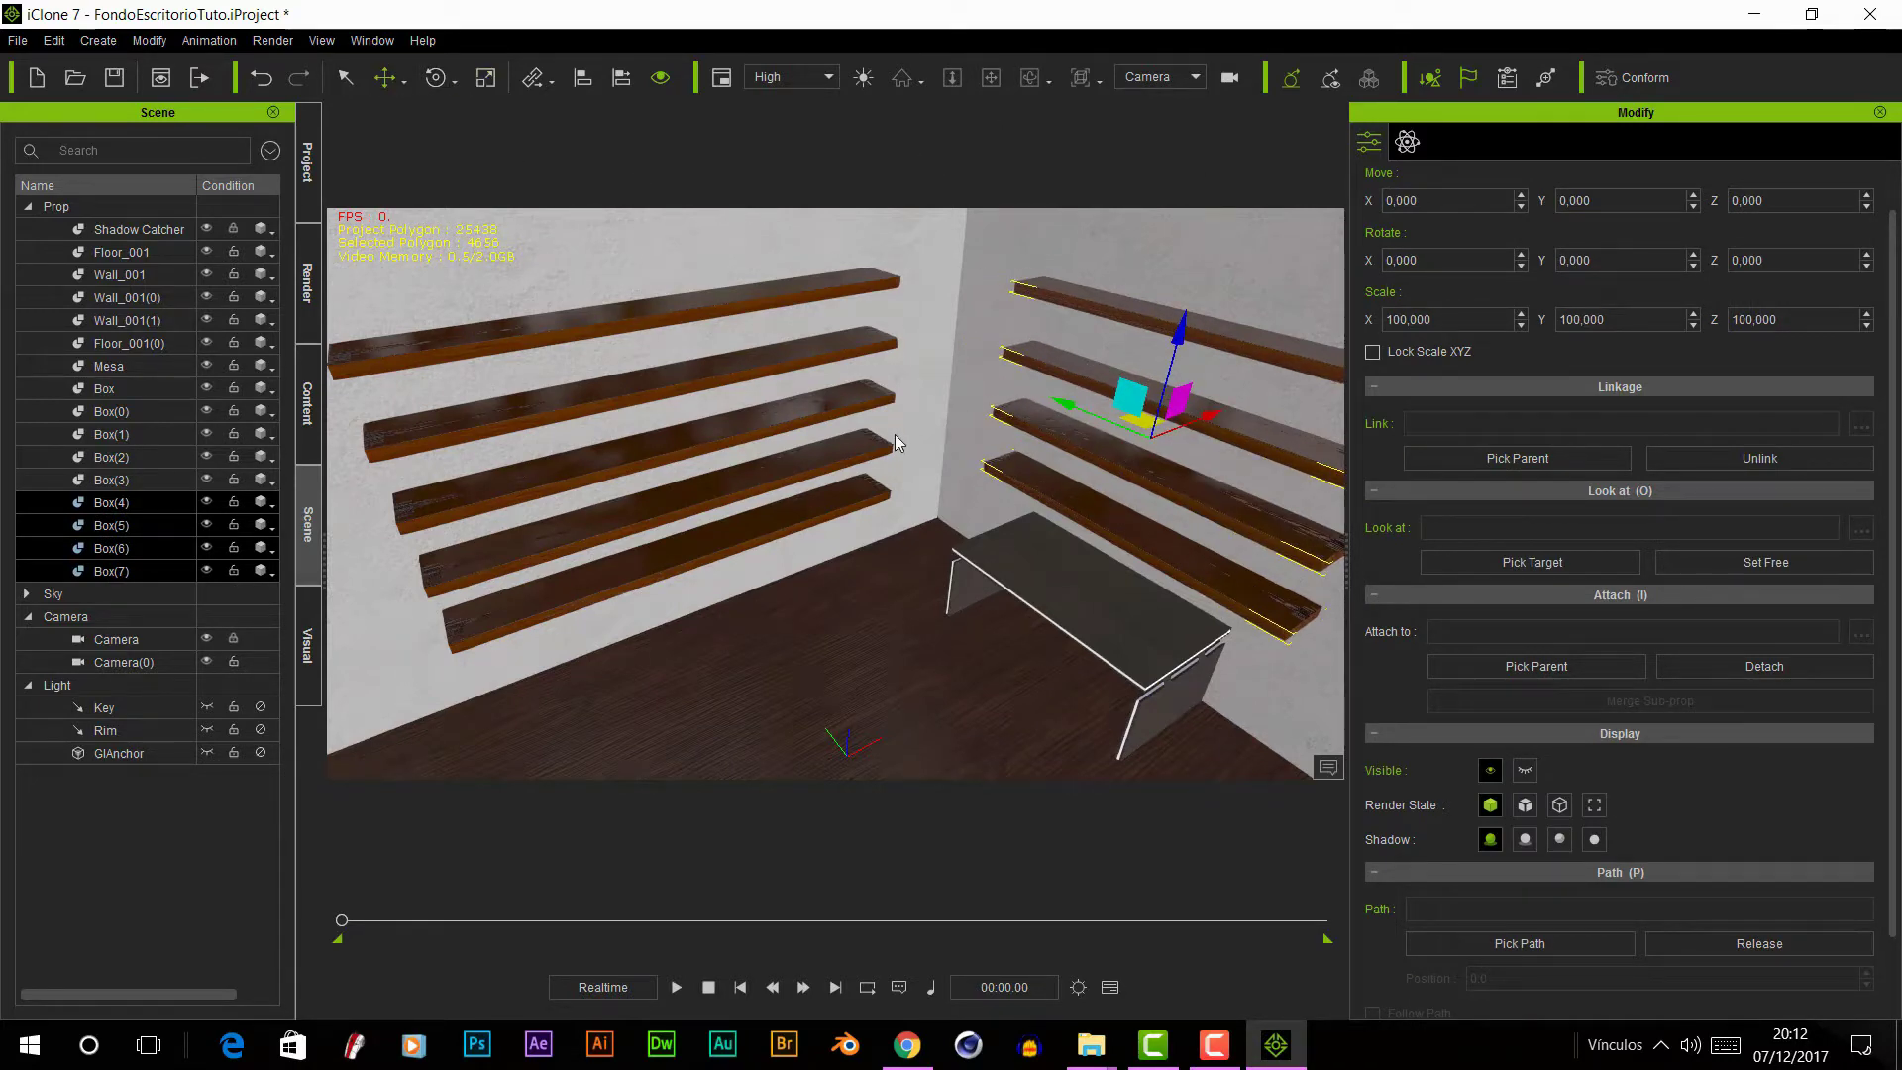
- Reselect Box(4)–Box(7) and scale the four right-wall shelves shorter
{"action": "left_click", "coordinate": [1221, 505]}
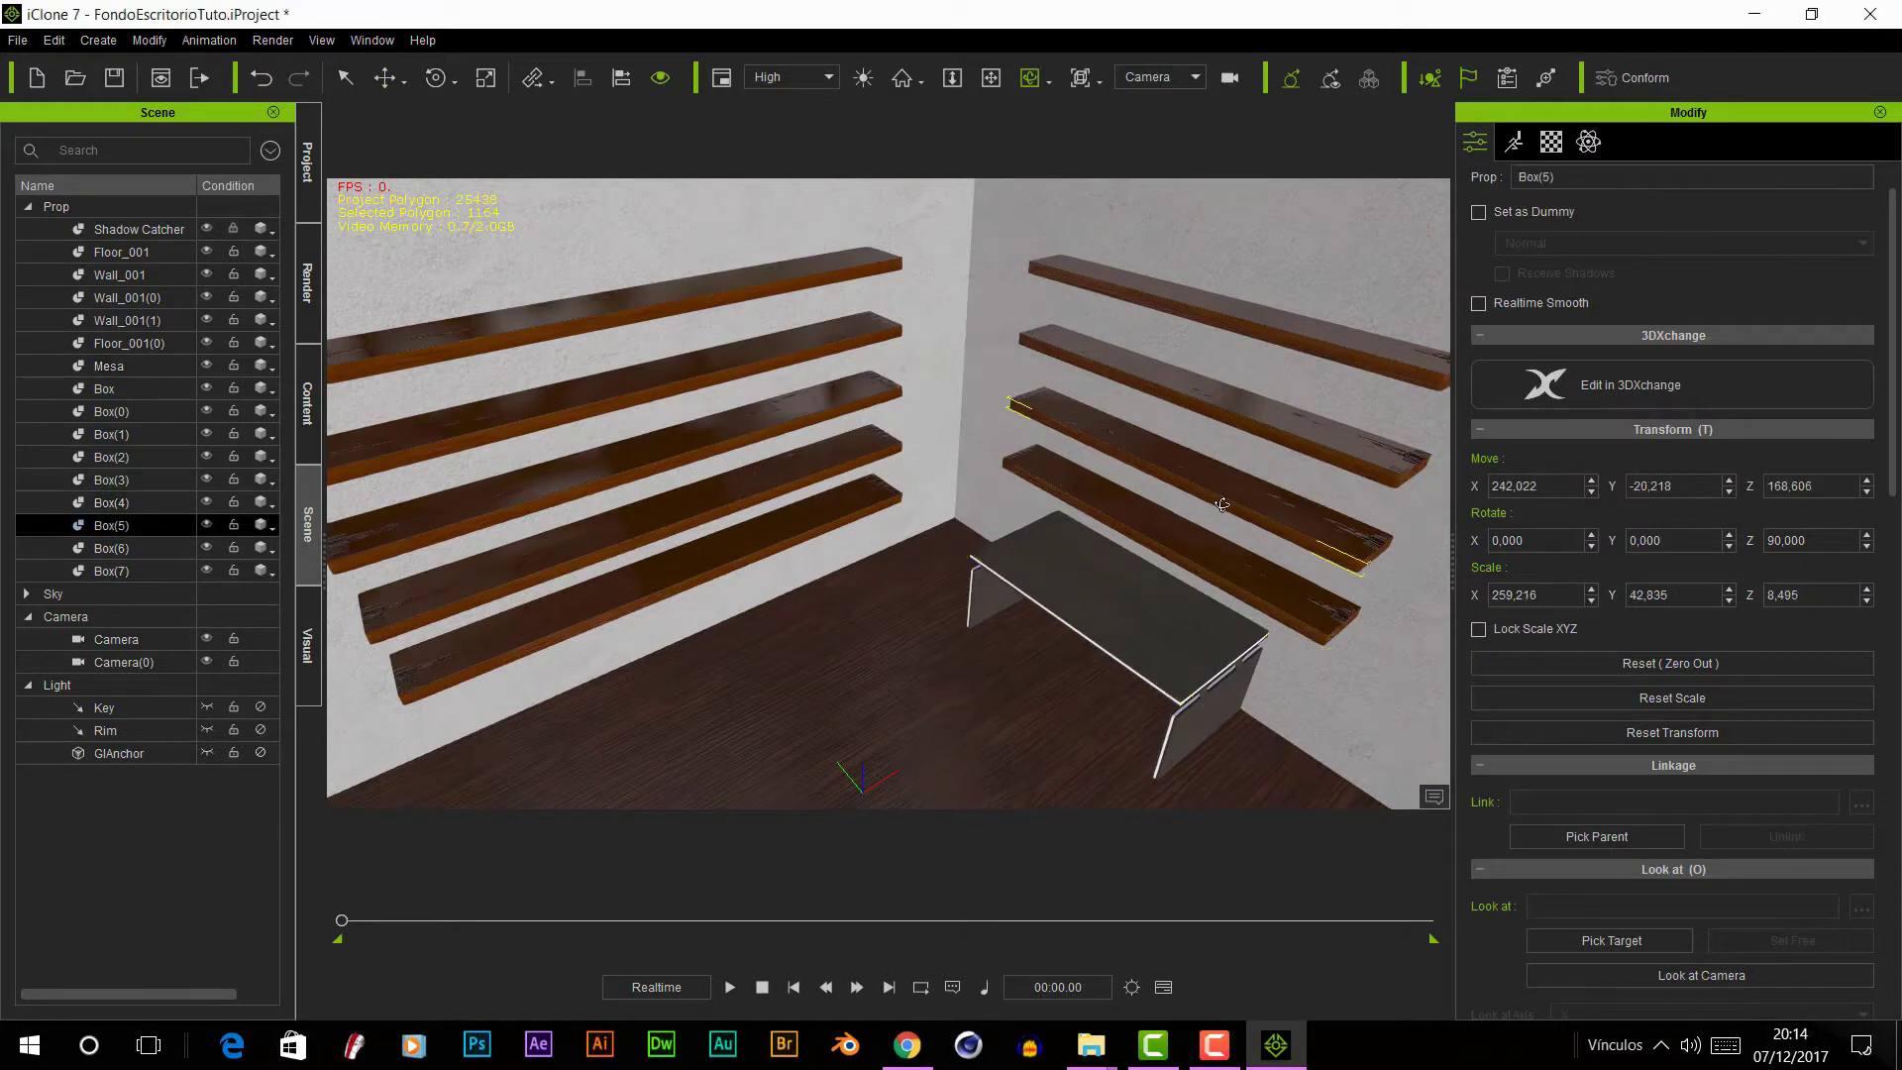
{"action": "left_click", "coordinate": [1122, 516]}
{"action": "left_click", "coordinate": [1149, 547]}
{"action": "left_click", "coordinate": [1214, 507], "text": "ctrl"}
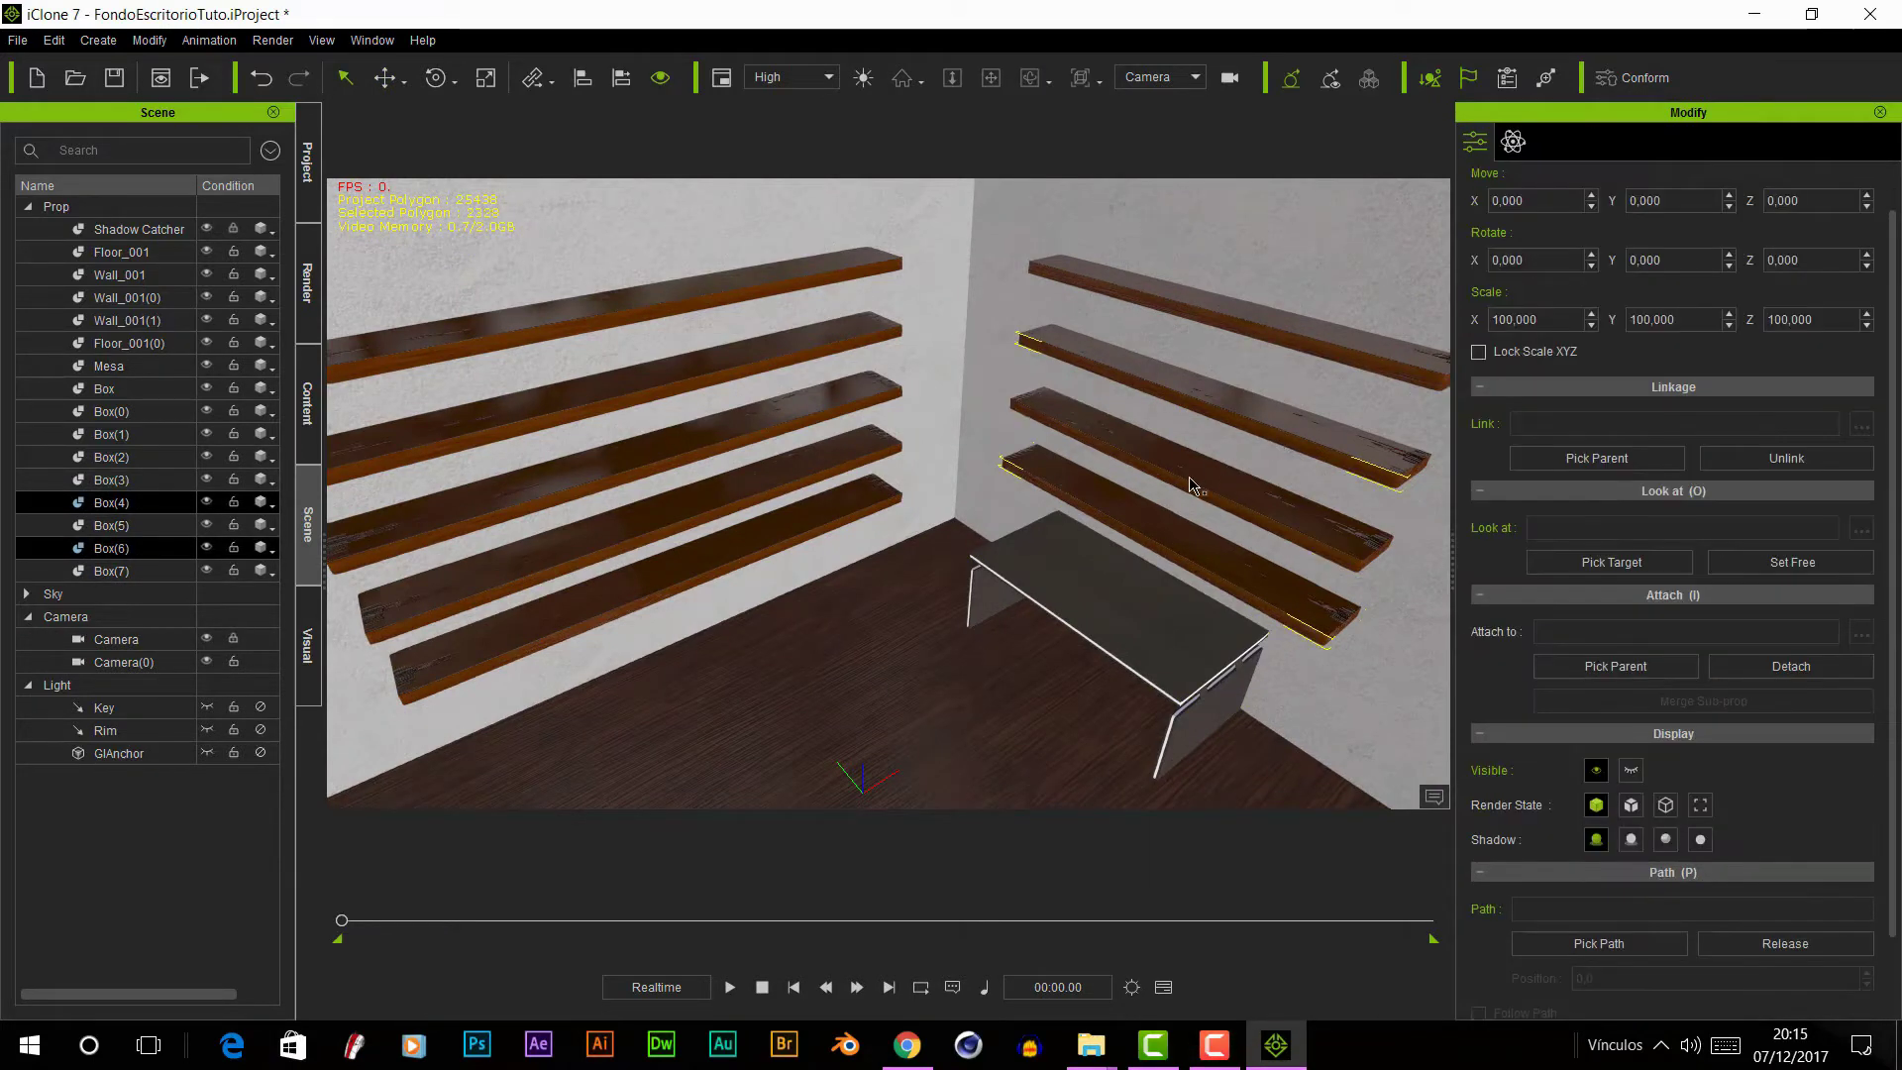
{"action": "left_click", "coordinate": [1169, 396], "text": "ctrl"}
{"action": "left_click", "coordinate": [1139, 307], "text": "ctrl"}
{"action": "key", "text": "r"}
{"action": "left_click_drag", "start_coordinate": [1097, 395], "coordinate": [1072, 385]}
{"action": "key", "text": "w"}
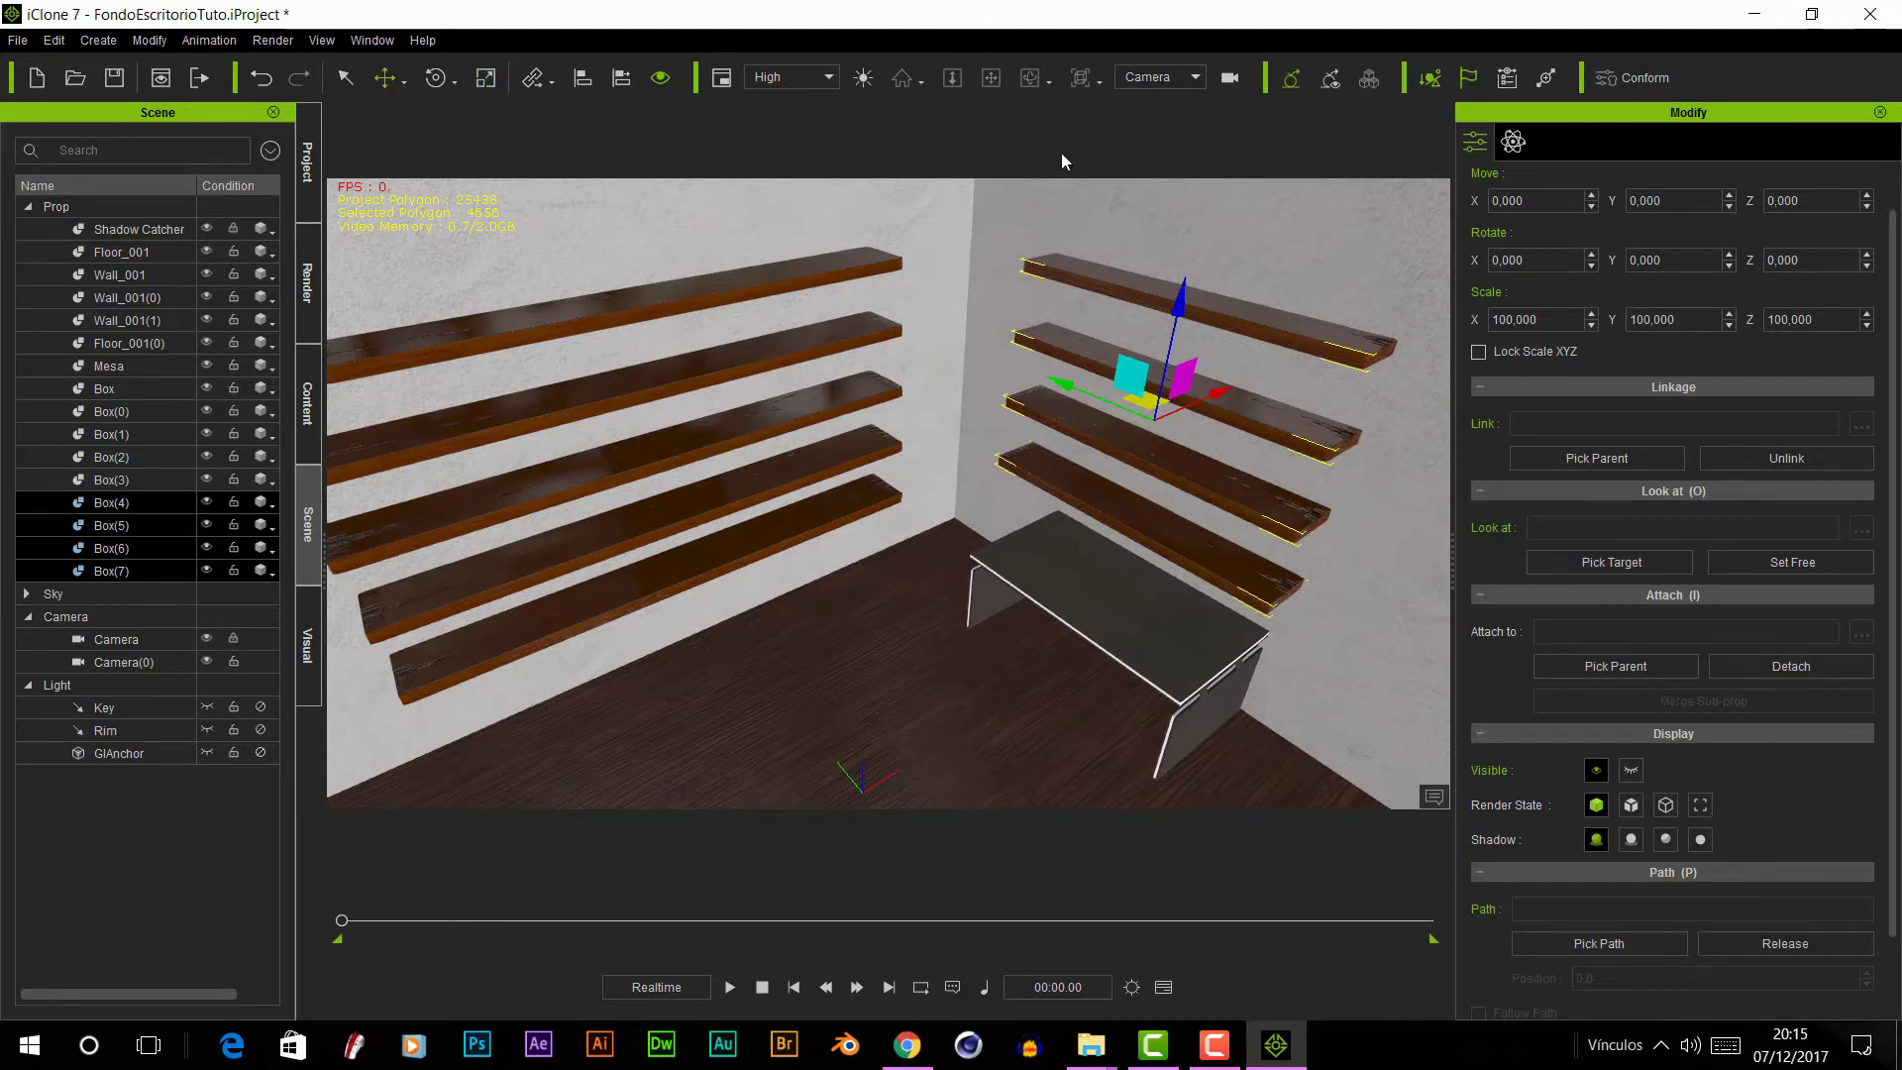
- Switch the viewport to Camera(0) and orbit toward the wall
{"action": "left_click", "coordinate": [1154, 77]}
{"action": "left_click", "coordinate": [1163, 140]}
{"action": "mouse_move", "coordinate": [852, 595]}
{"action": "middle_mouse_down"}
{"action": "mouse_move", "coordinate": [892, 627]}
{"action": "mouse_move", "coordinate": [877, 545]}
{"action": "middle_mouse_up"}
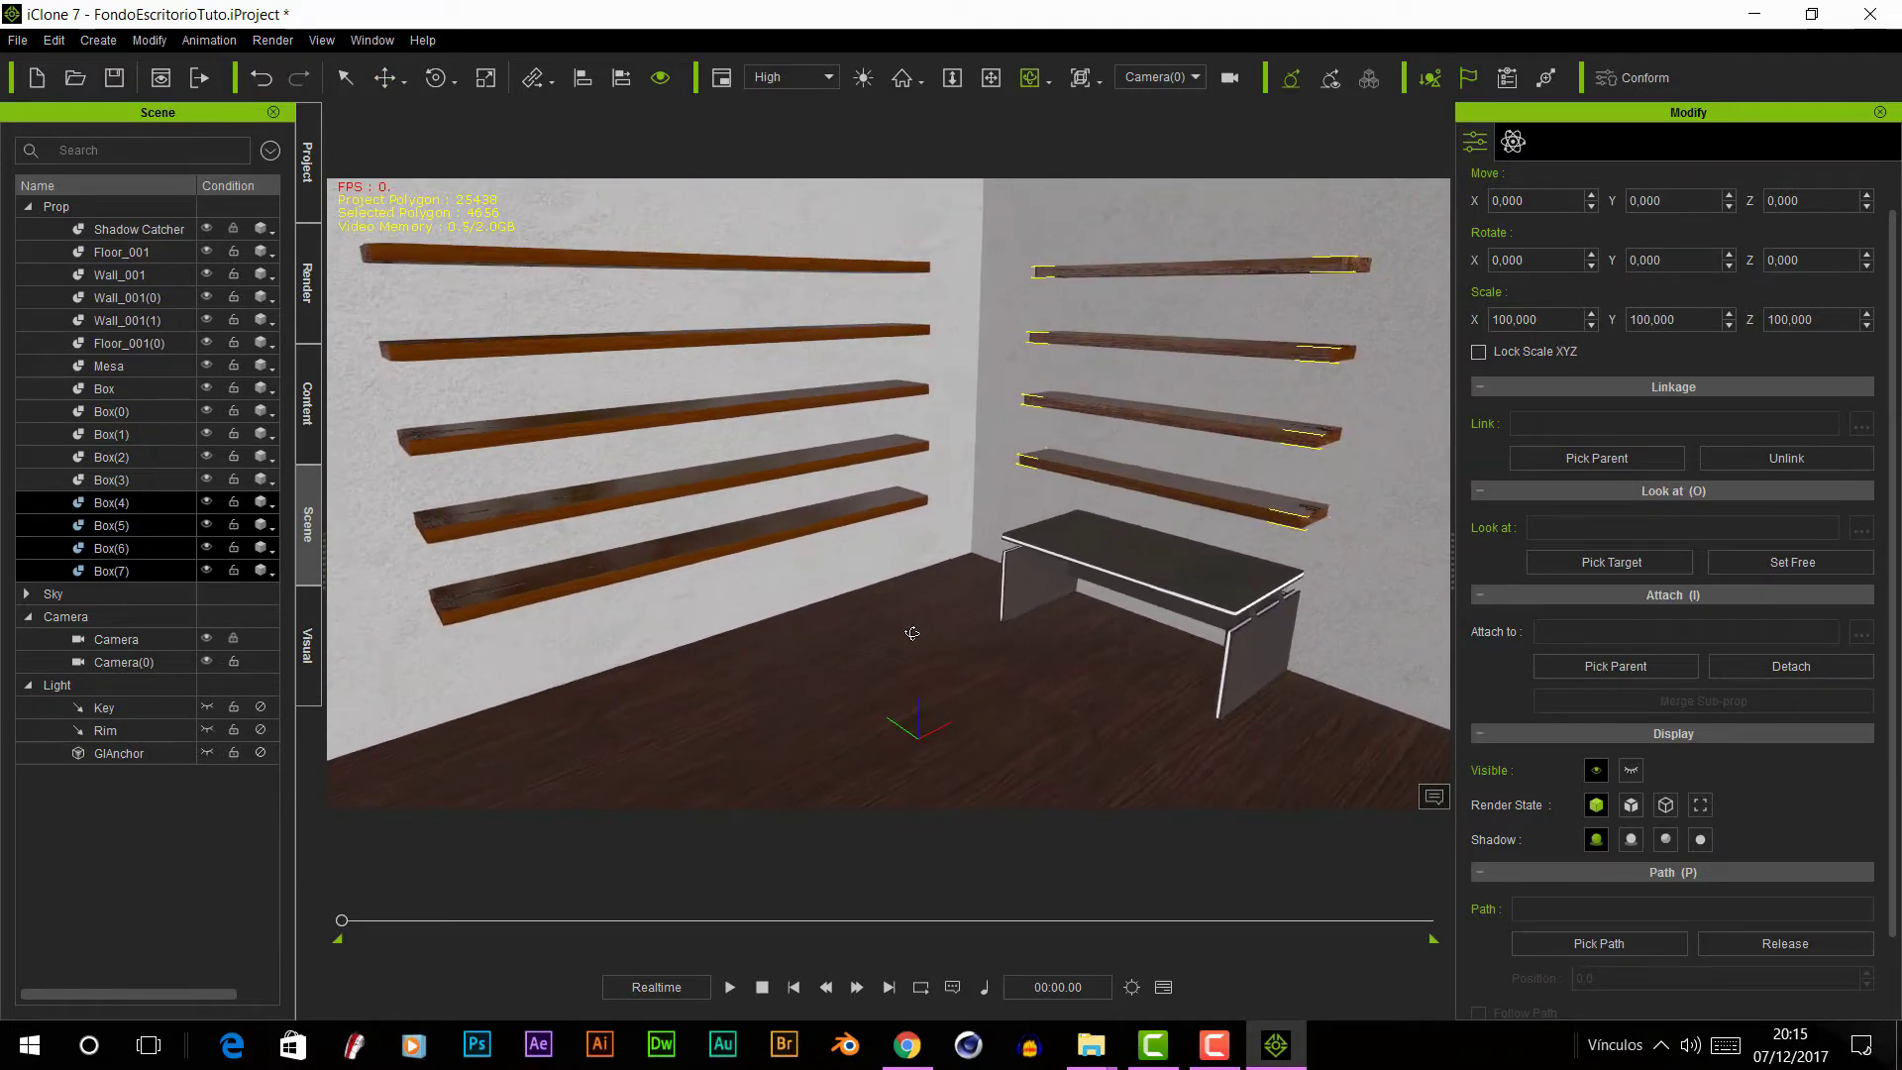
- Copy Box(4) as a new shelf Box(8) and move it low on the right wall
{"action": "left_click", "coordinate": [1151, 491]}
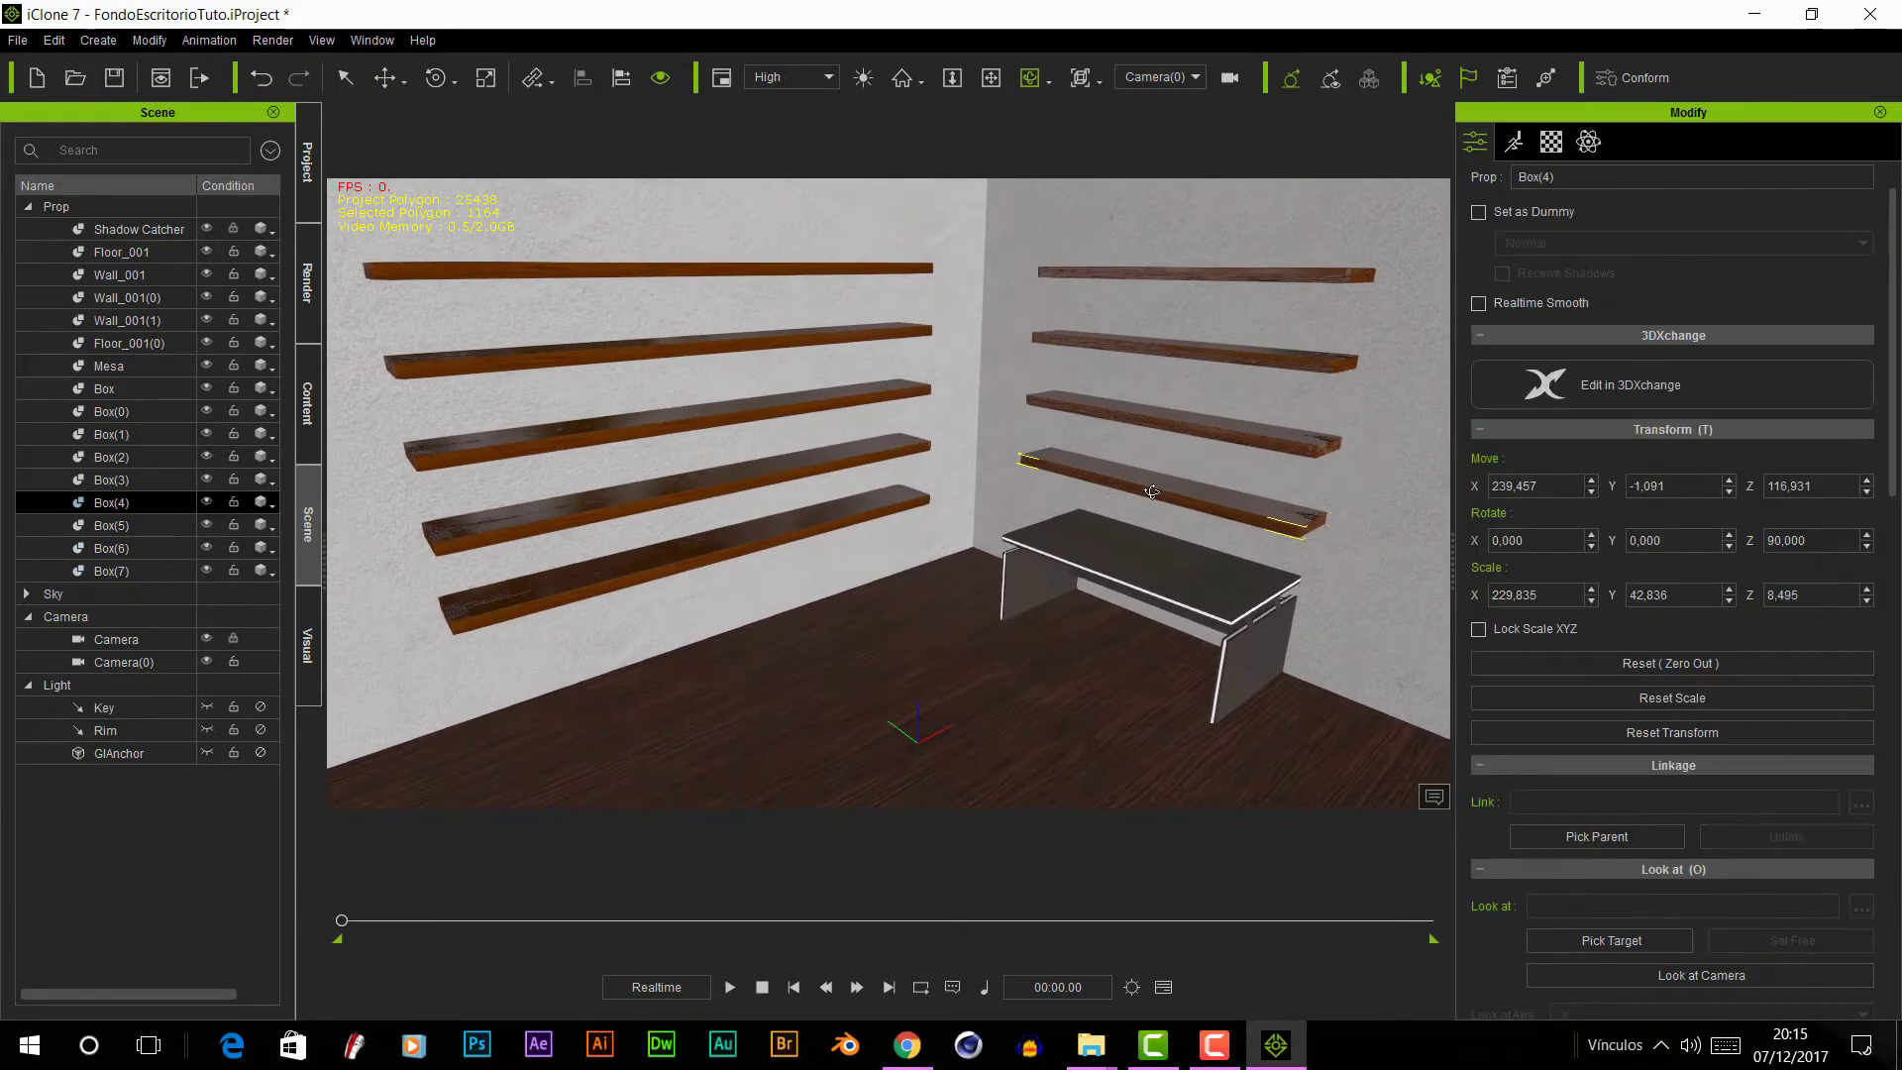
{"action": "mouse_move", "coordinate": [1062, 467]}
{"action": "left_mouse_down", "text": "ctrl"}
{"action": "mouse_move", "coordinate": [1151, 509]}
{"action": "mouse_move", "coordinate": [1164, 492]}
{"action": "left_mouse_up", "text": "ctrl"}
{"action": "left_click", "coordinate": [486, 77]}
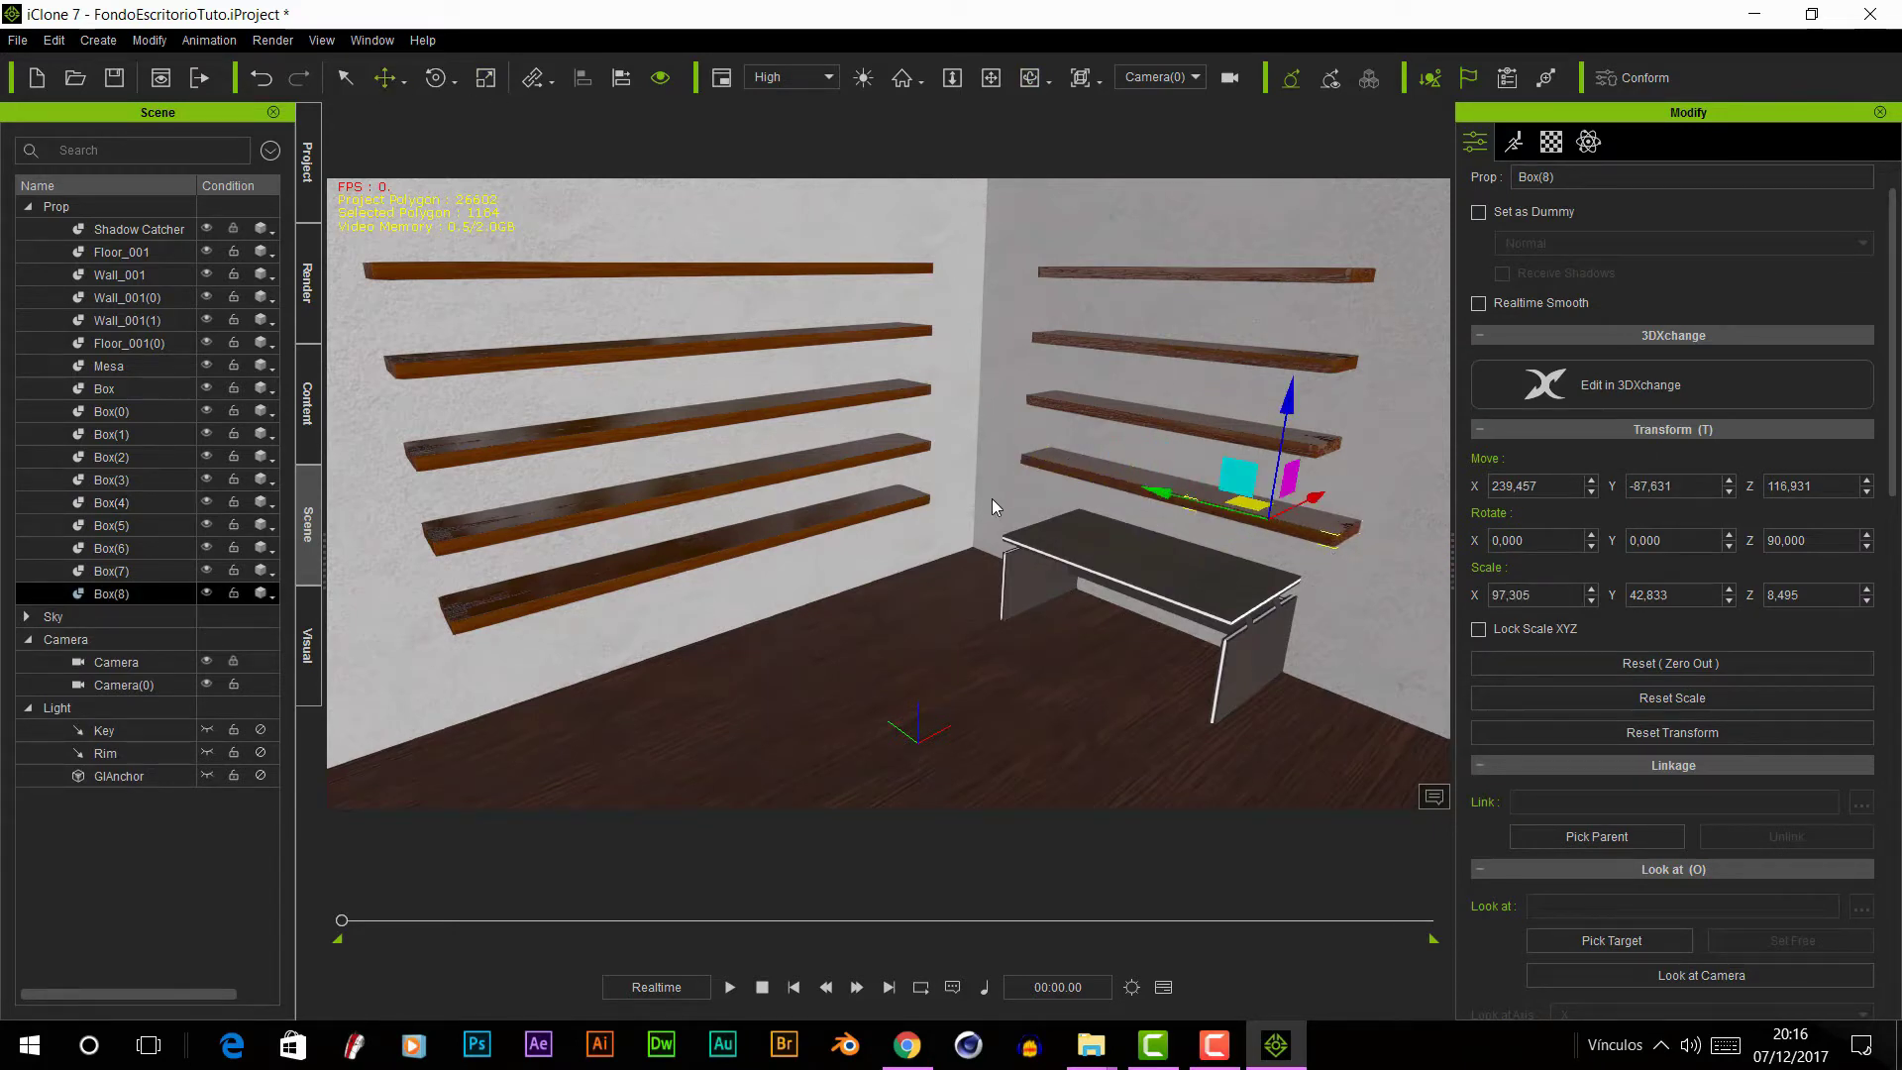
{"action": "middle_click_drag", "start_coordinate": [991, 498], "coordinate": [1098, 555]}
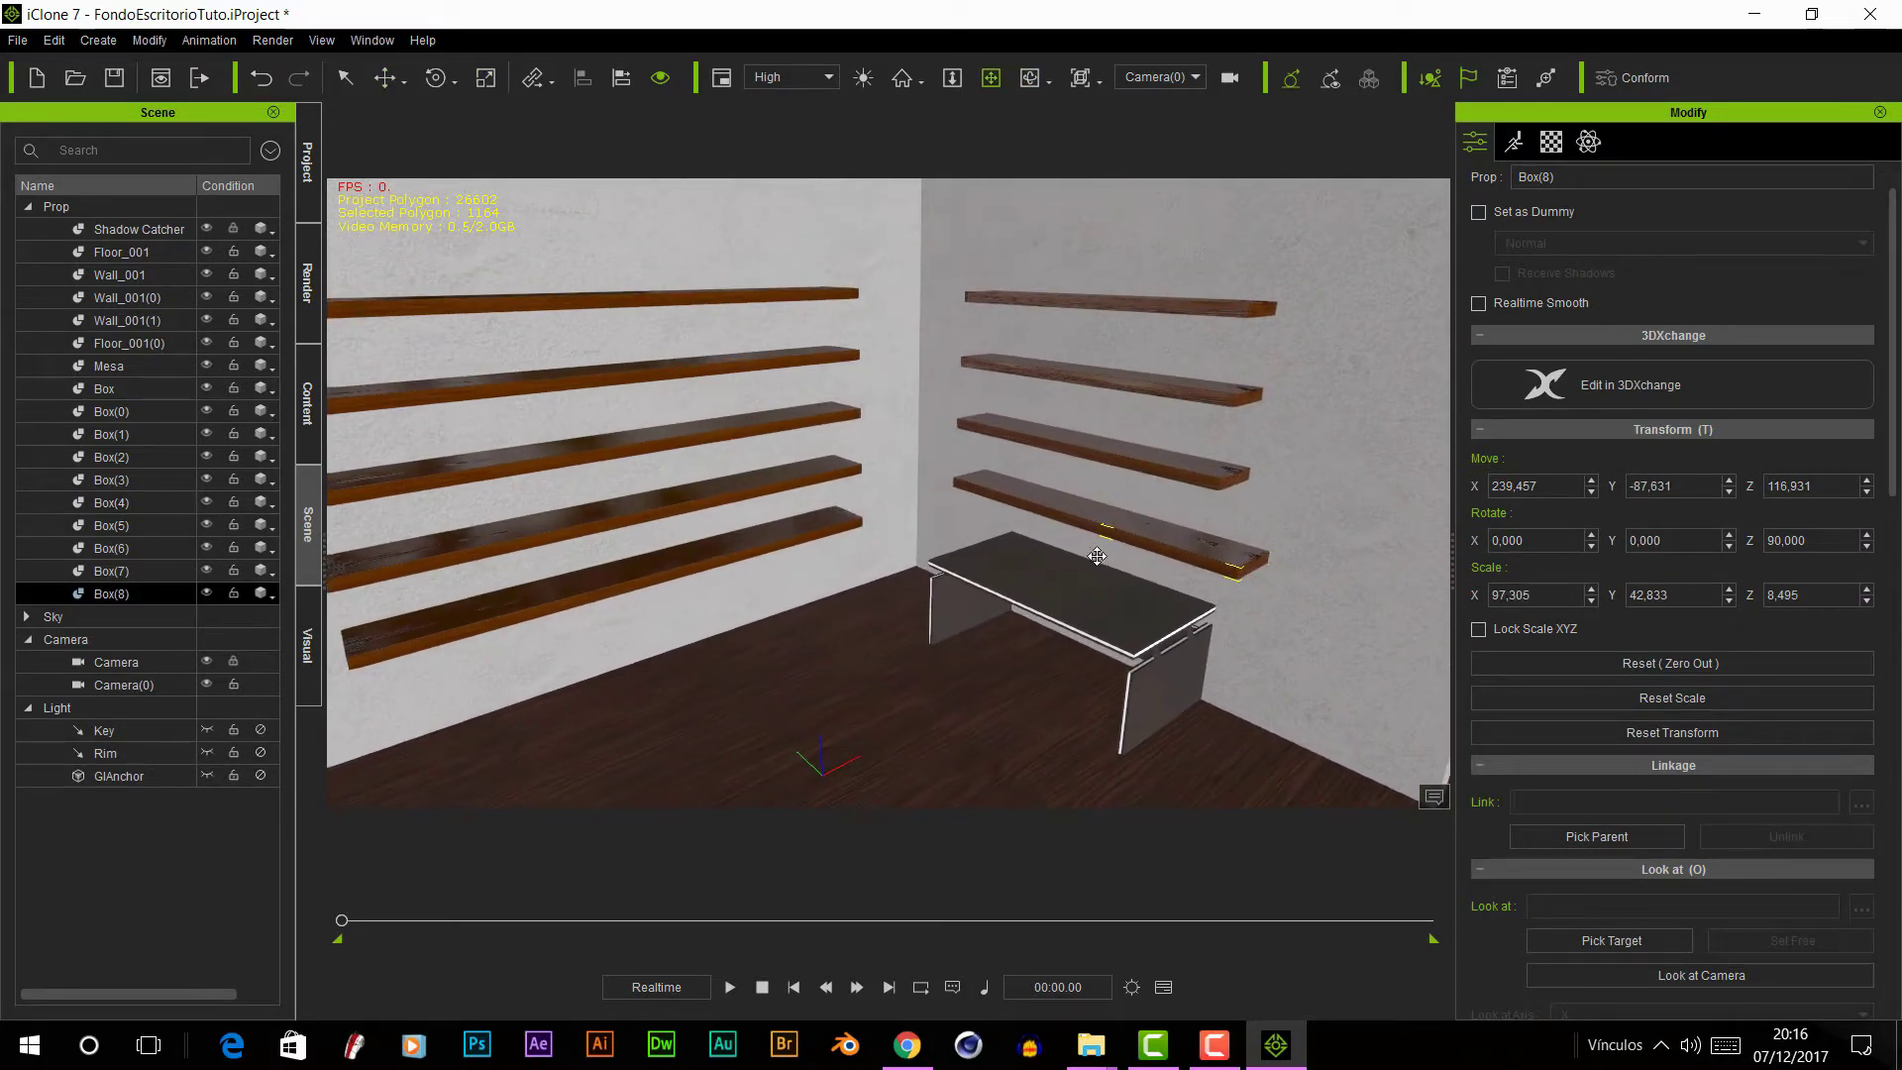
{"action": "key", "text": "w"}
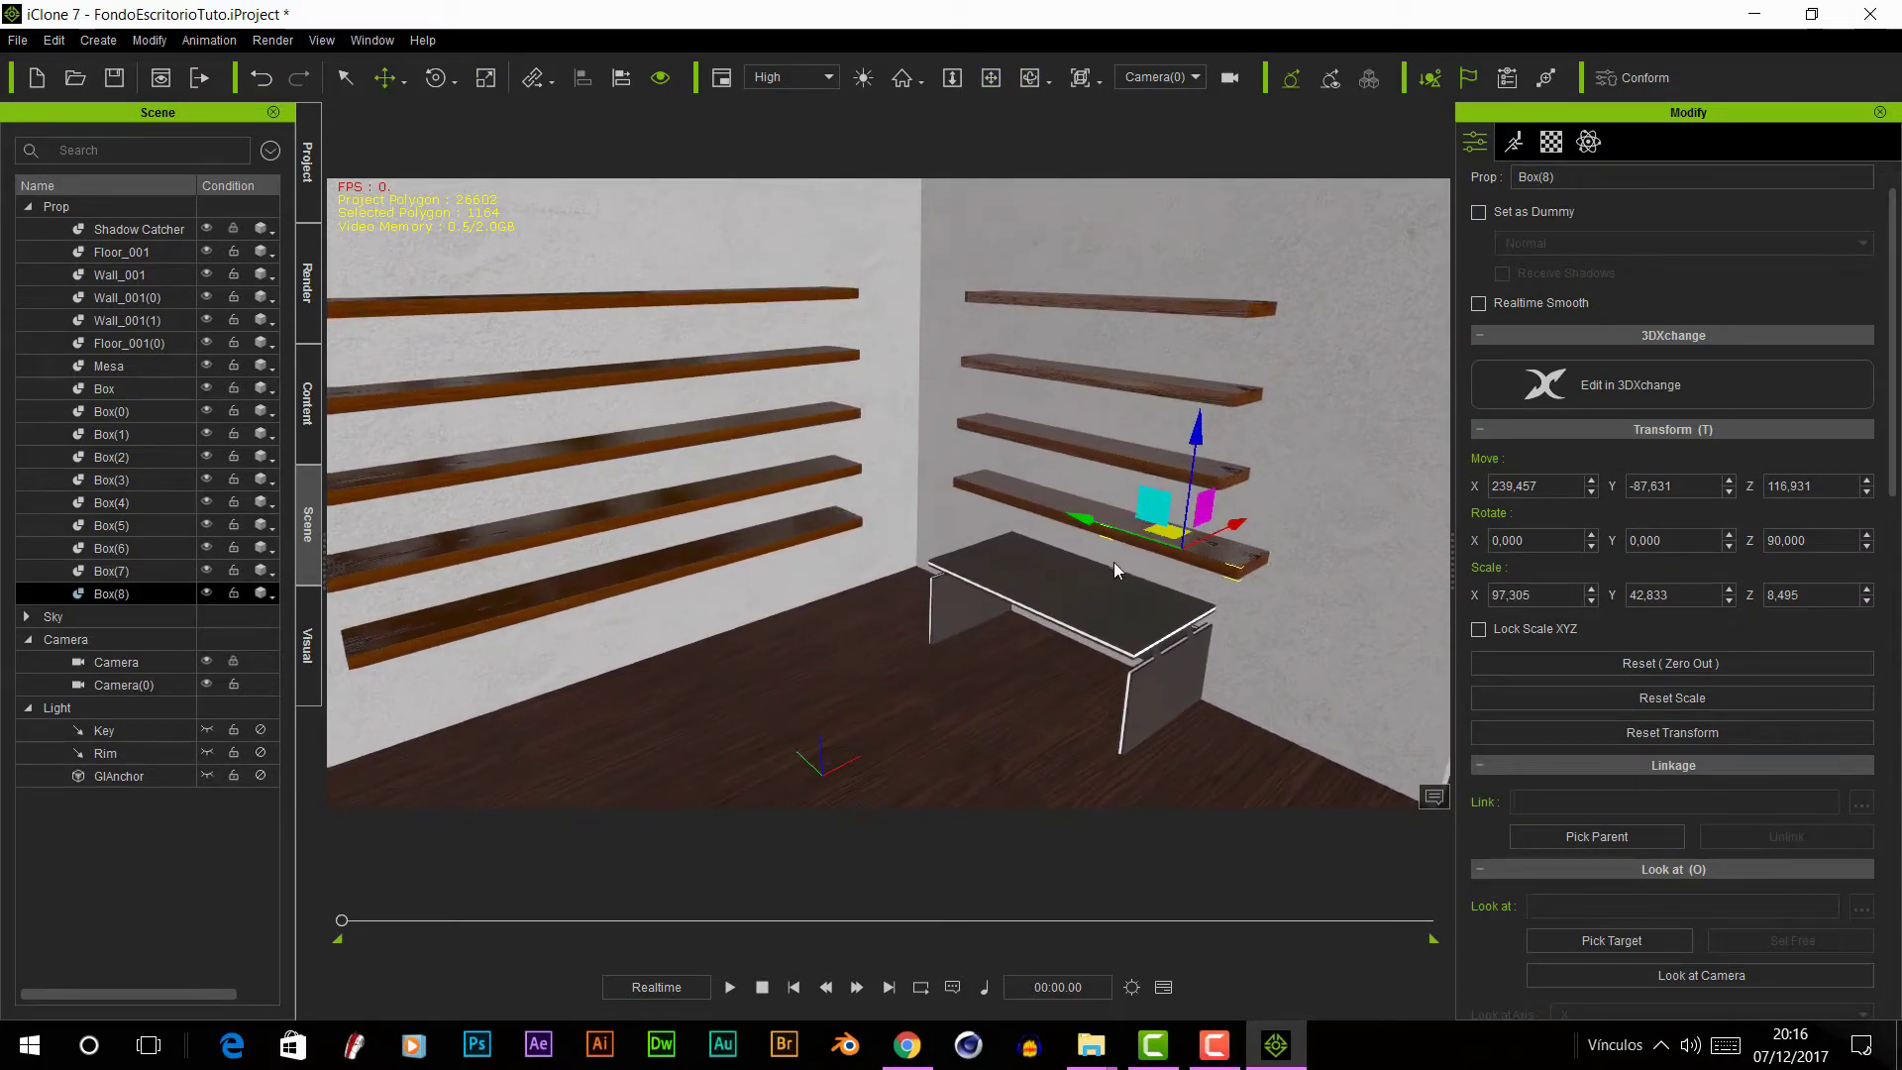
{"action": "left_click_drag", "start_coordinate": [1220, 520], "coordinate": [1356, 618]}
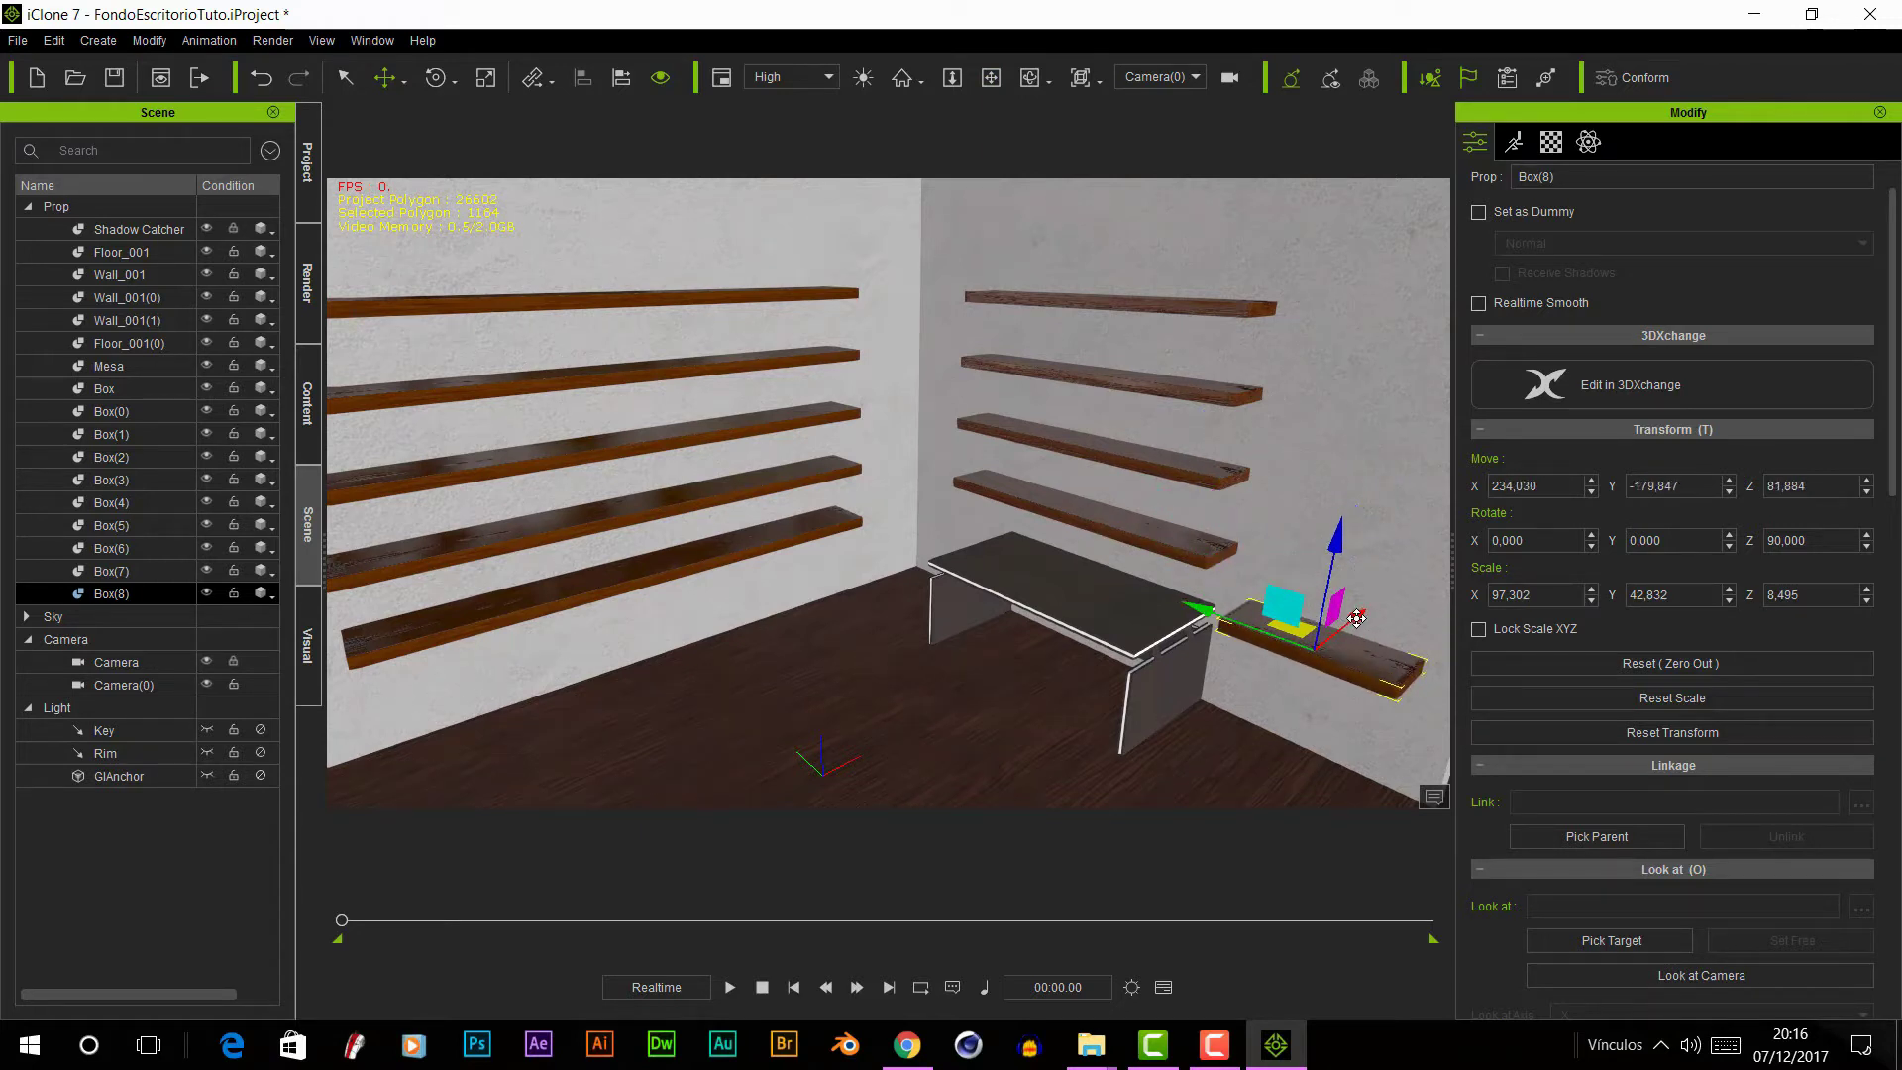
- Make Box(8) shorter and thinner, nudging it into place
{"action": "left_click", "coordinate": [484, 79]}
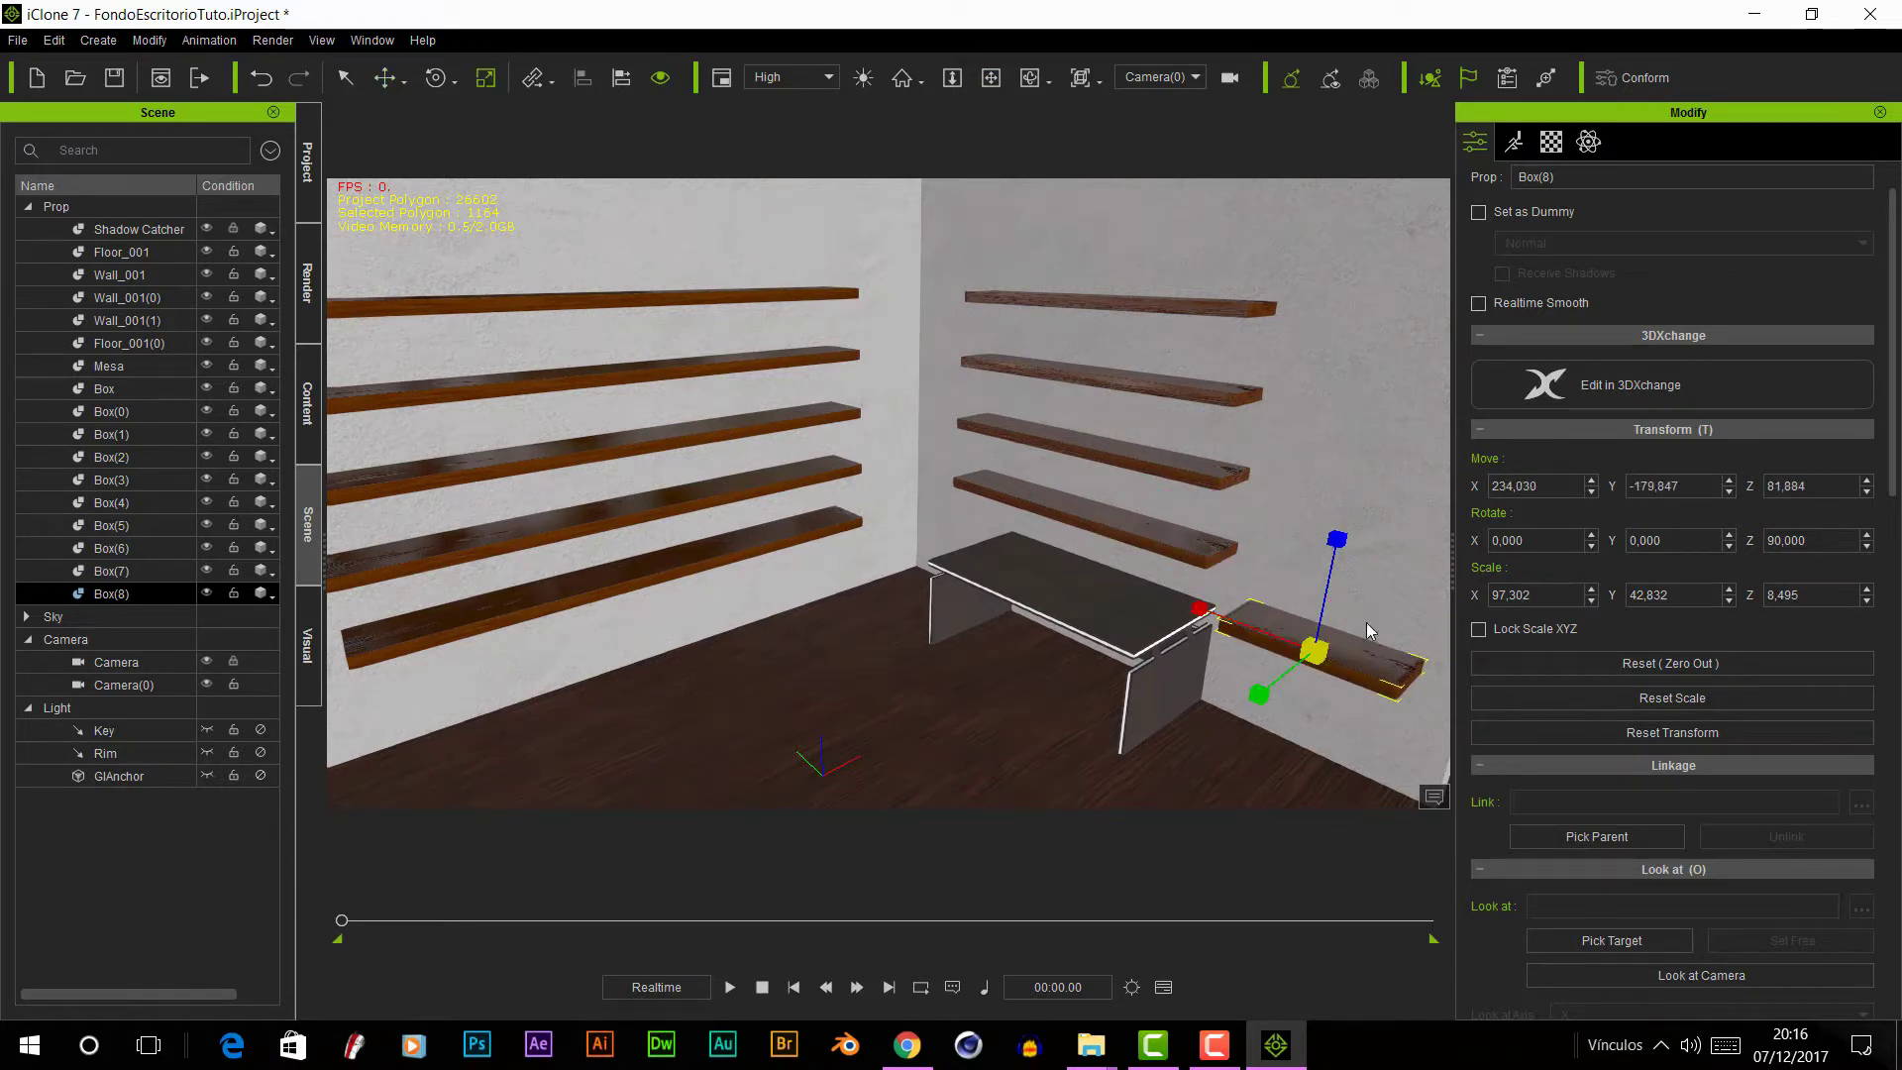
{"action": "left_click_drag", "start_coordinate": [1365, 622], "coordinate": [1211, 613]}
{"action": "left_click_drag", "start_coordinate": [1321, 542], "coordinate": [1325, 598]}
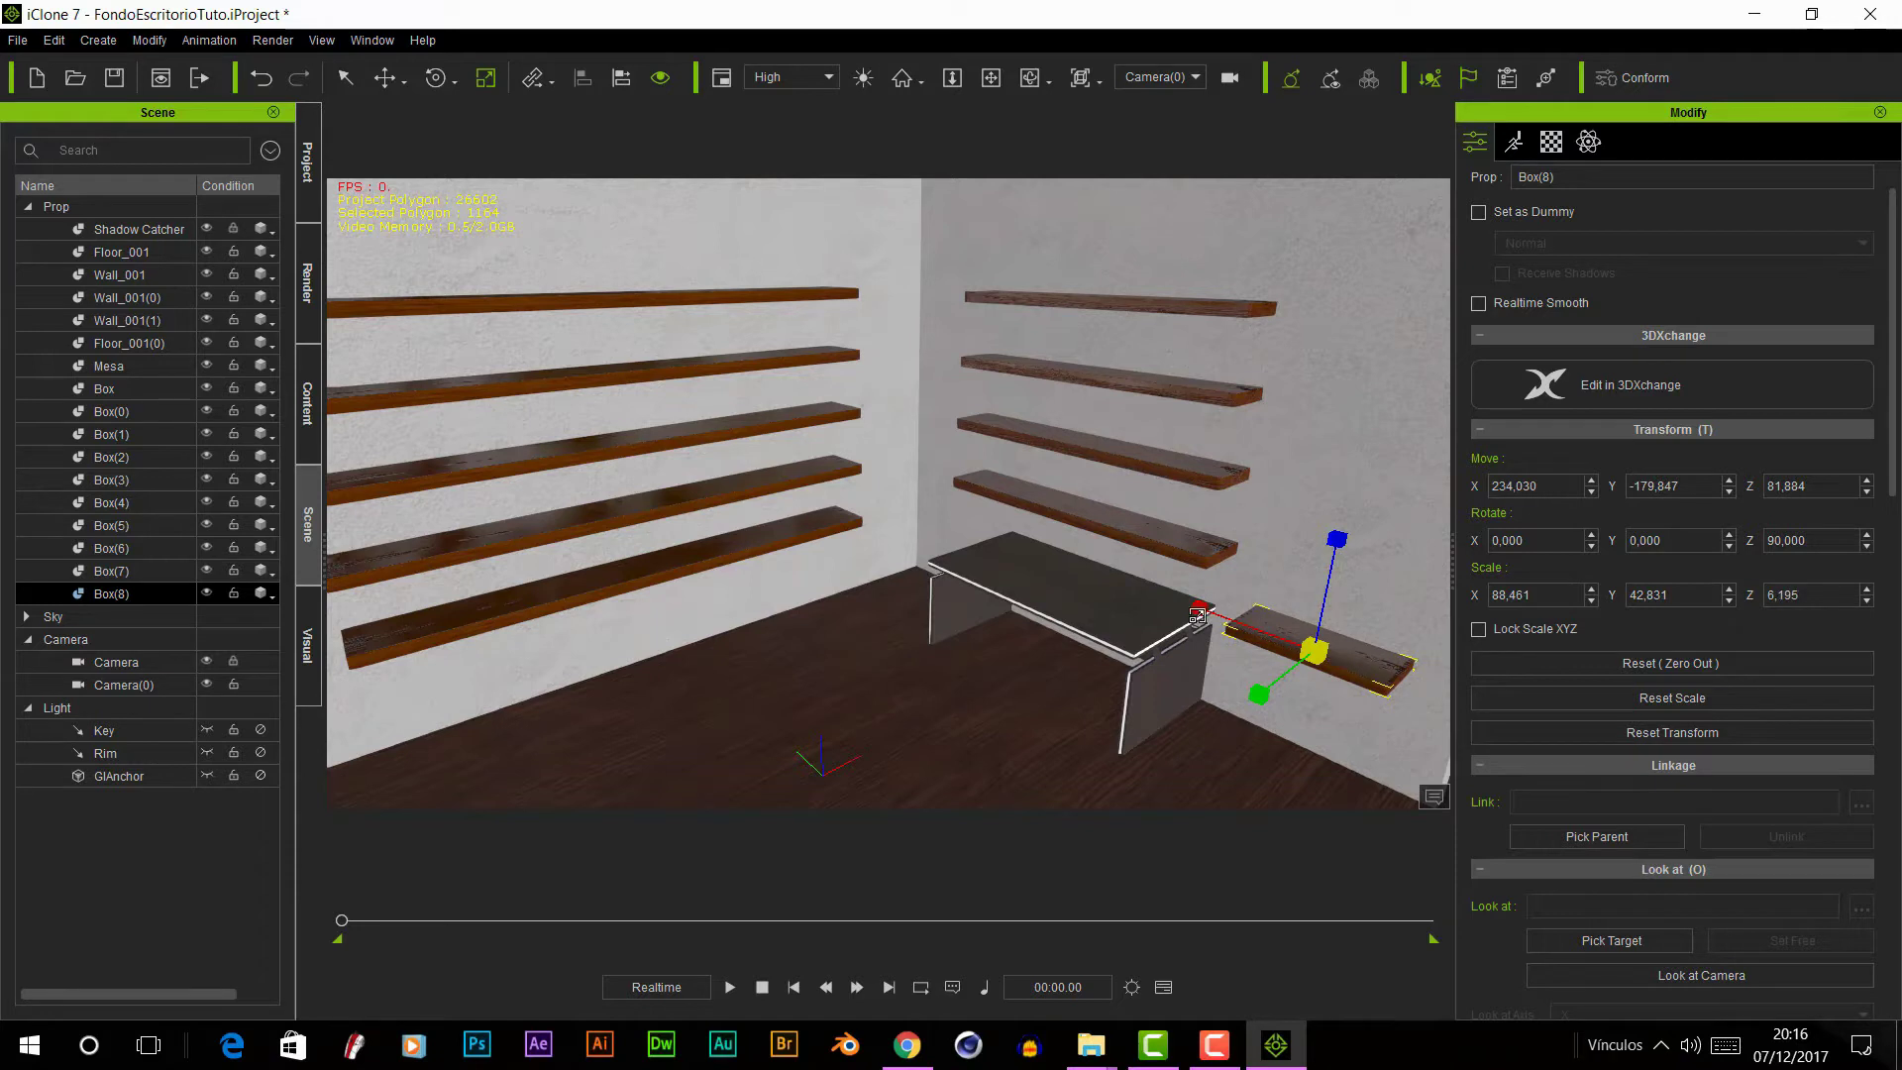
{"action": "key", "text": "w"}
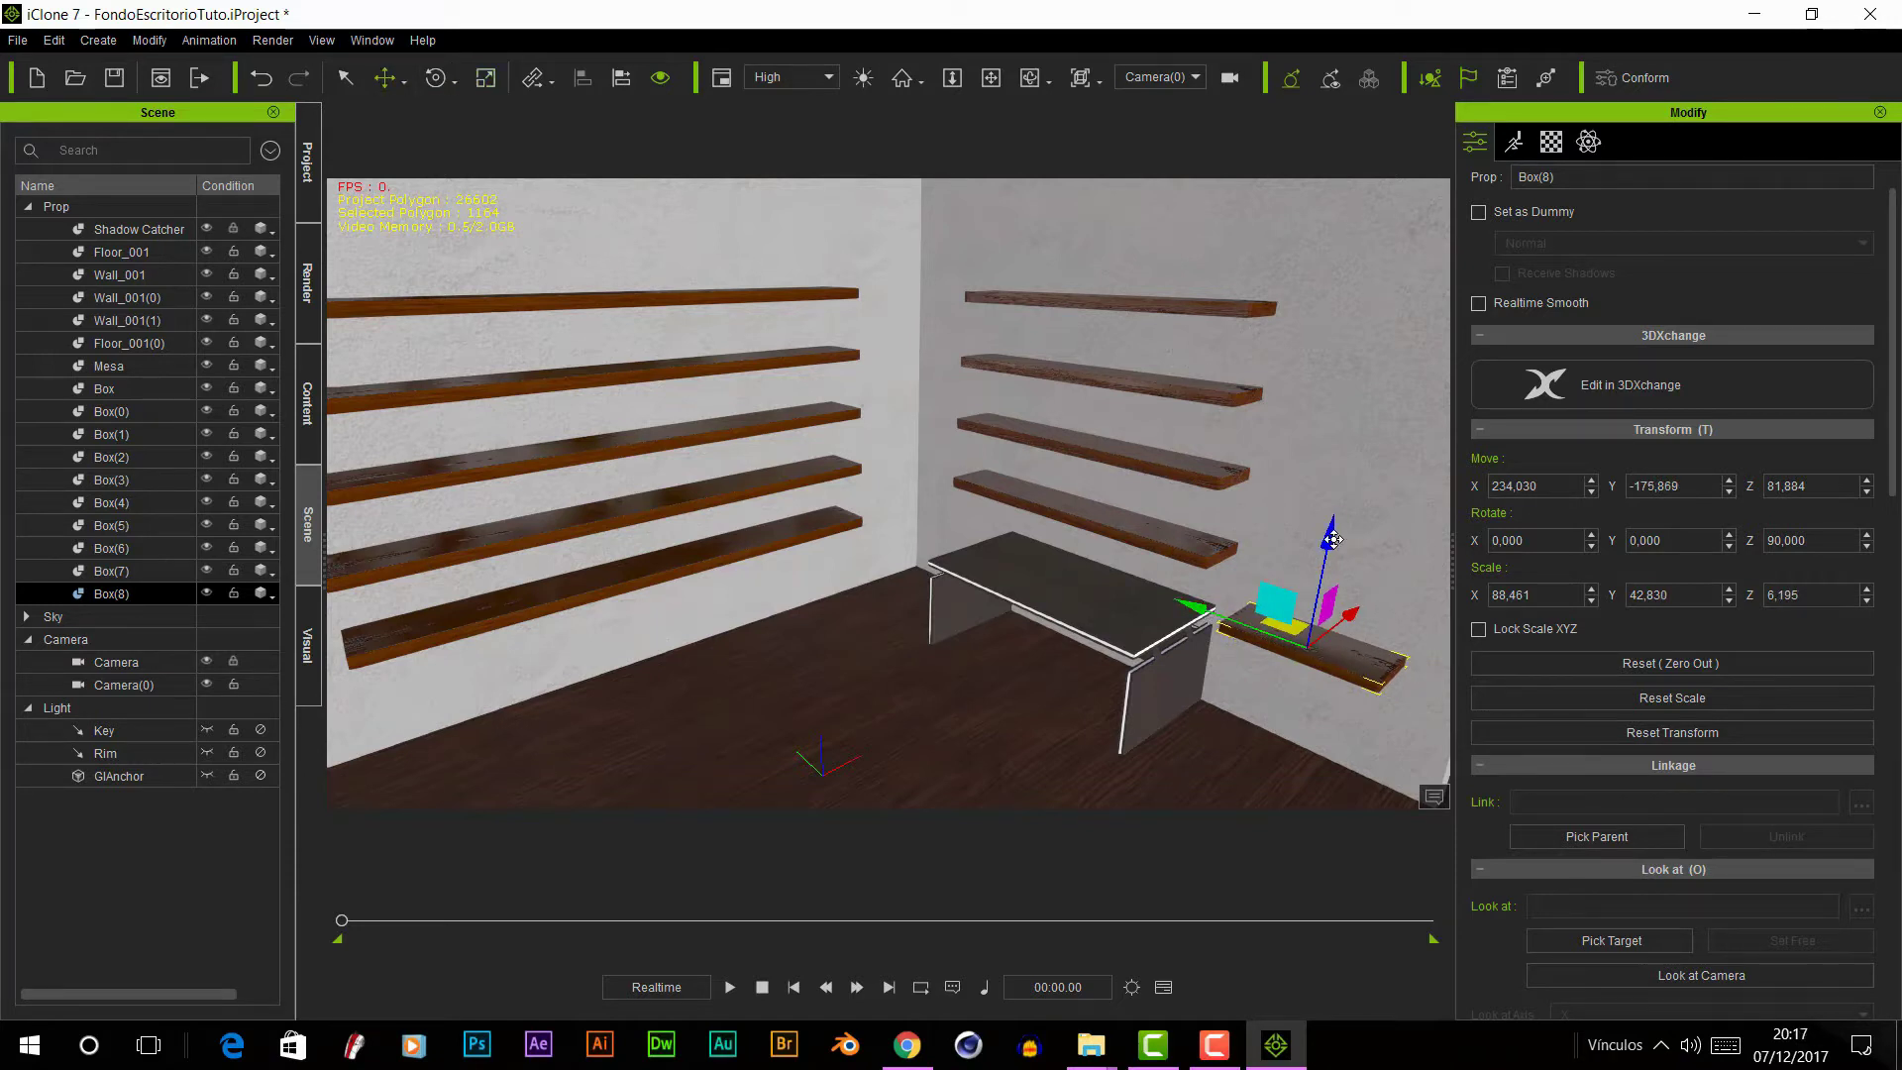
{"action": "left_click_drag", "start_coordinate": [1333, 540], "coordinate": [1331, 533]}
{"action": "left_click", "coordinate": [486, 77]}
{"action": "left_click_drag", "start_coordinate": [1349, 612], "coordinate": [1333, 615]}
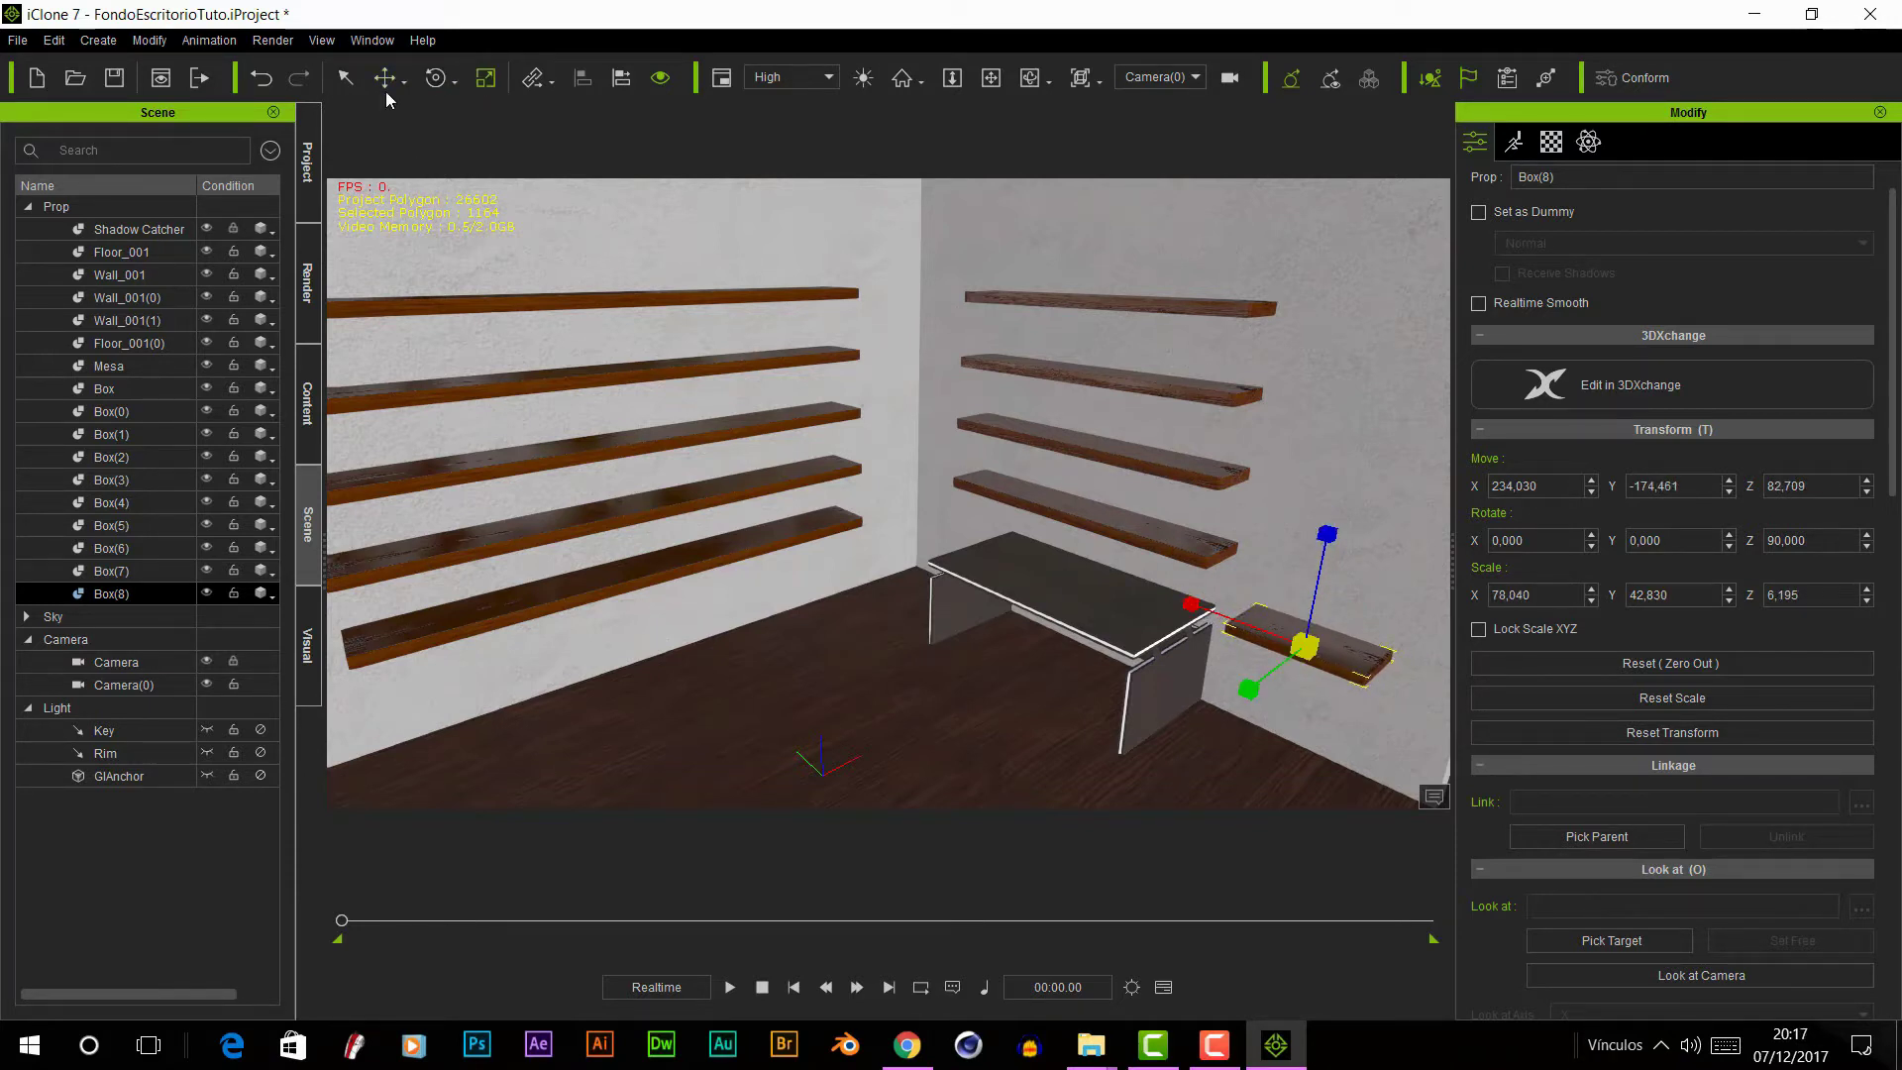
{"action": "left_click", "coordinate": [384, 78]}
- Copy the shelf upward as Box(9) and adjust its pivot point
{"action": "left_click_drag", "start_coordinate": [1326, 544], "coordinate": [1339, 480], "text": "shift"}
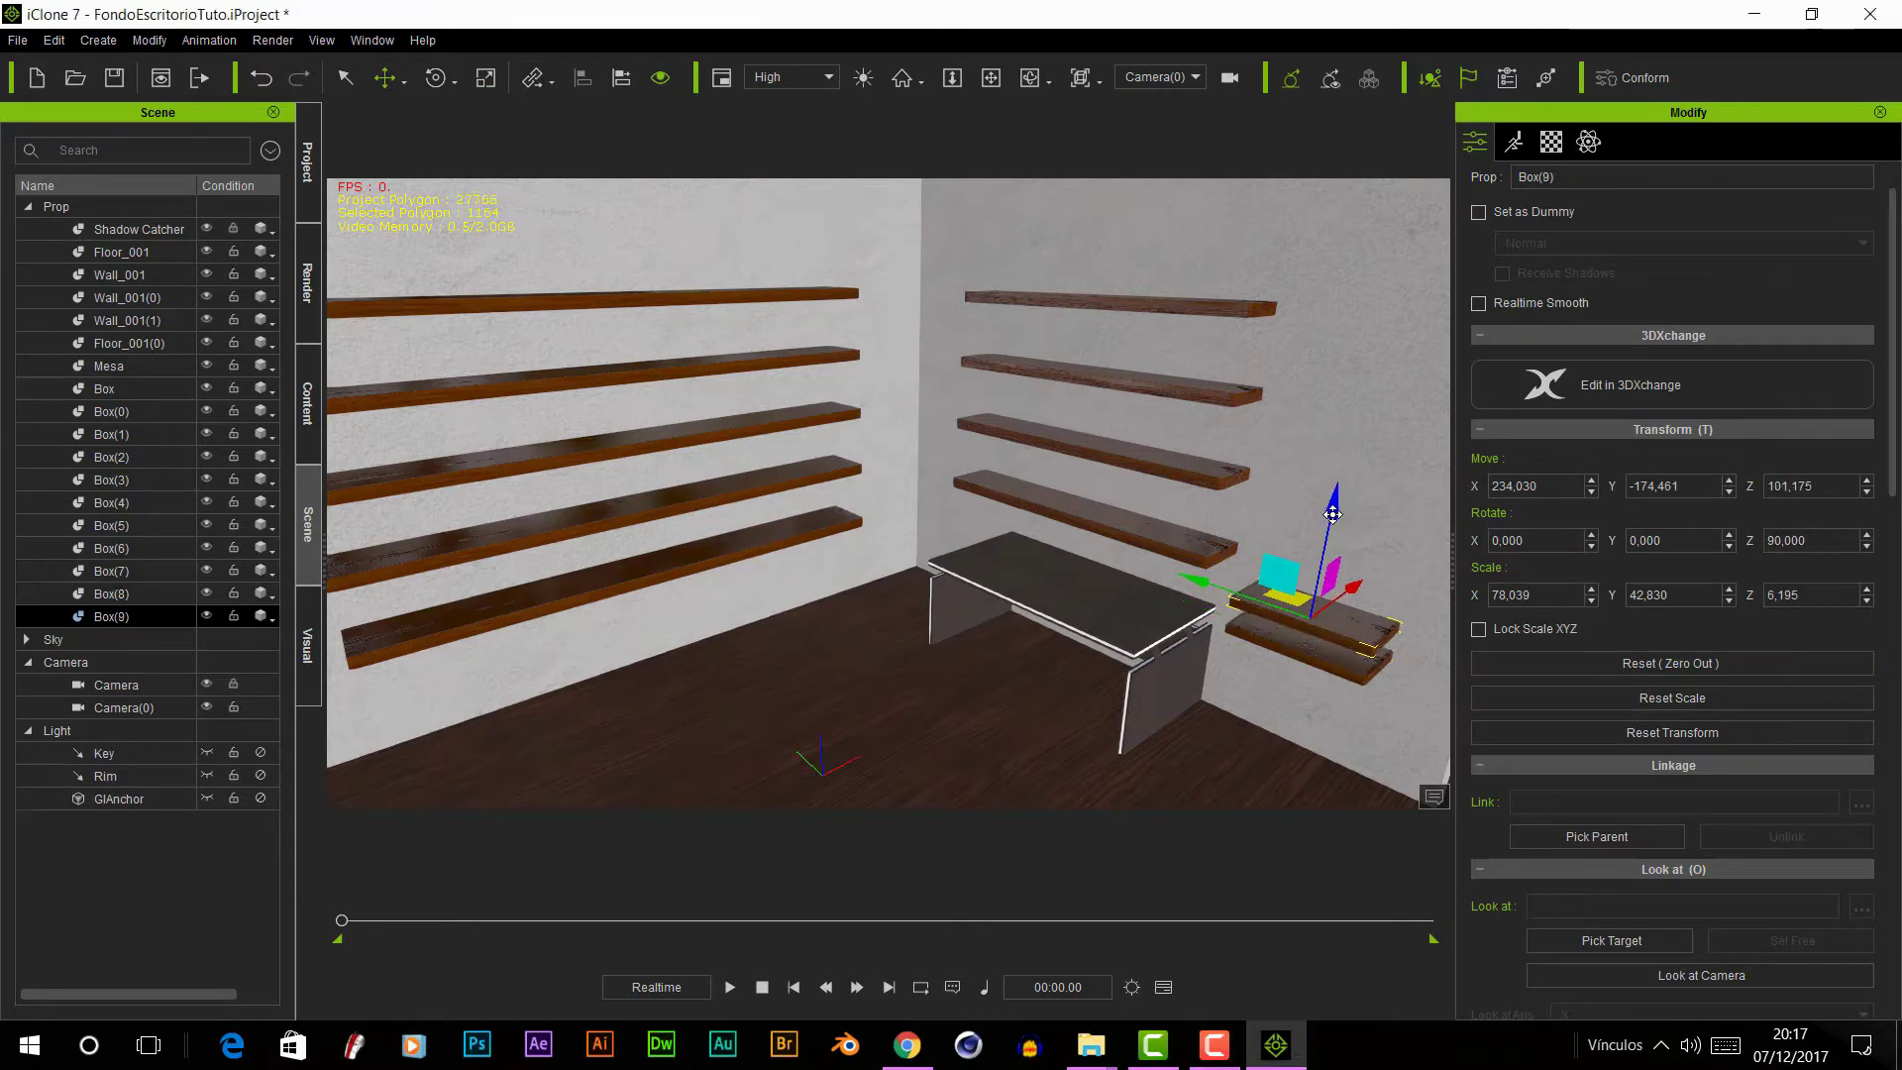
{"action": "left_click", "coordinate": [485, 83]}
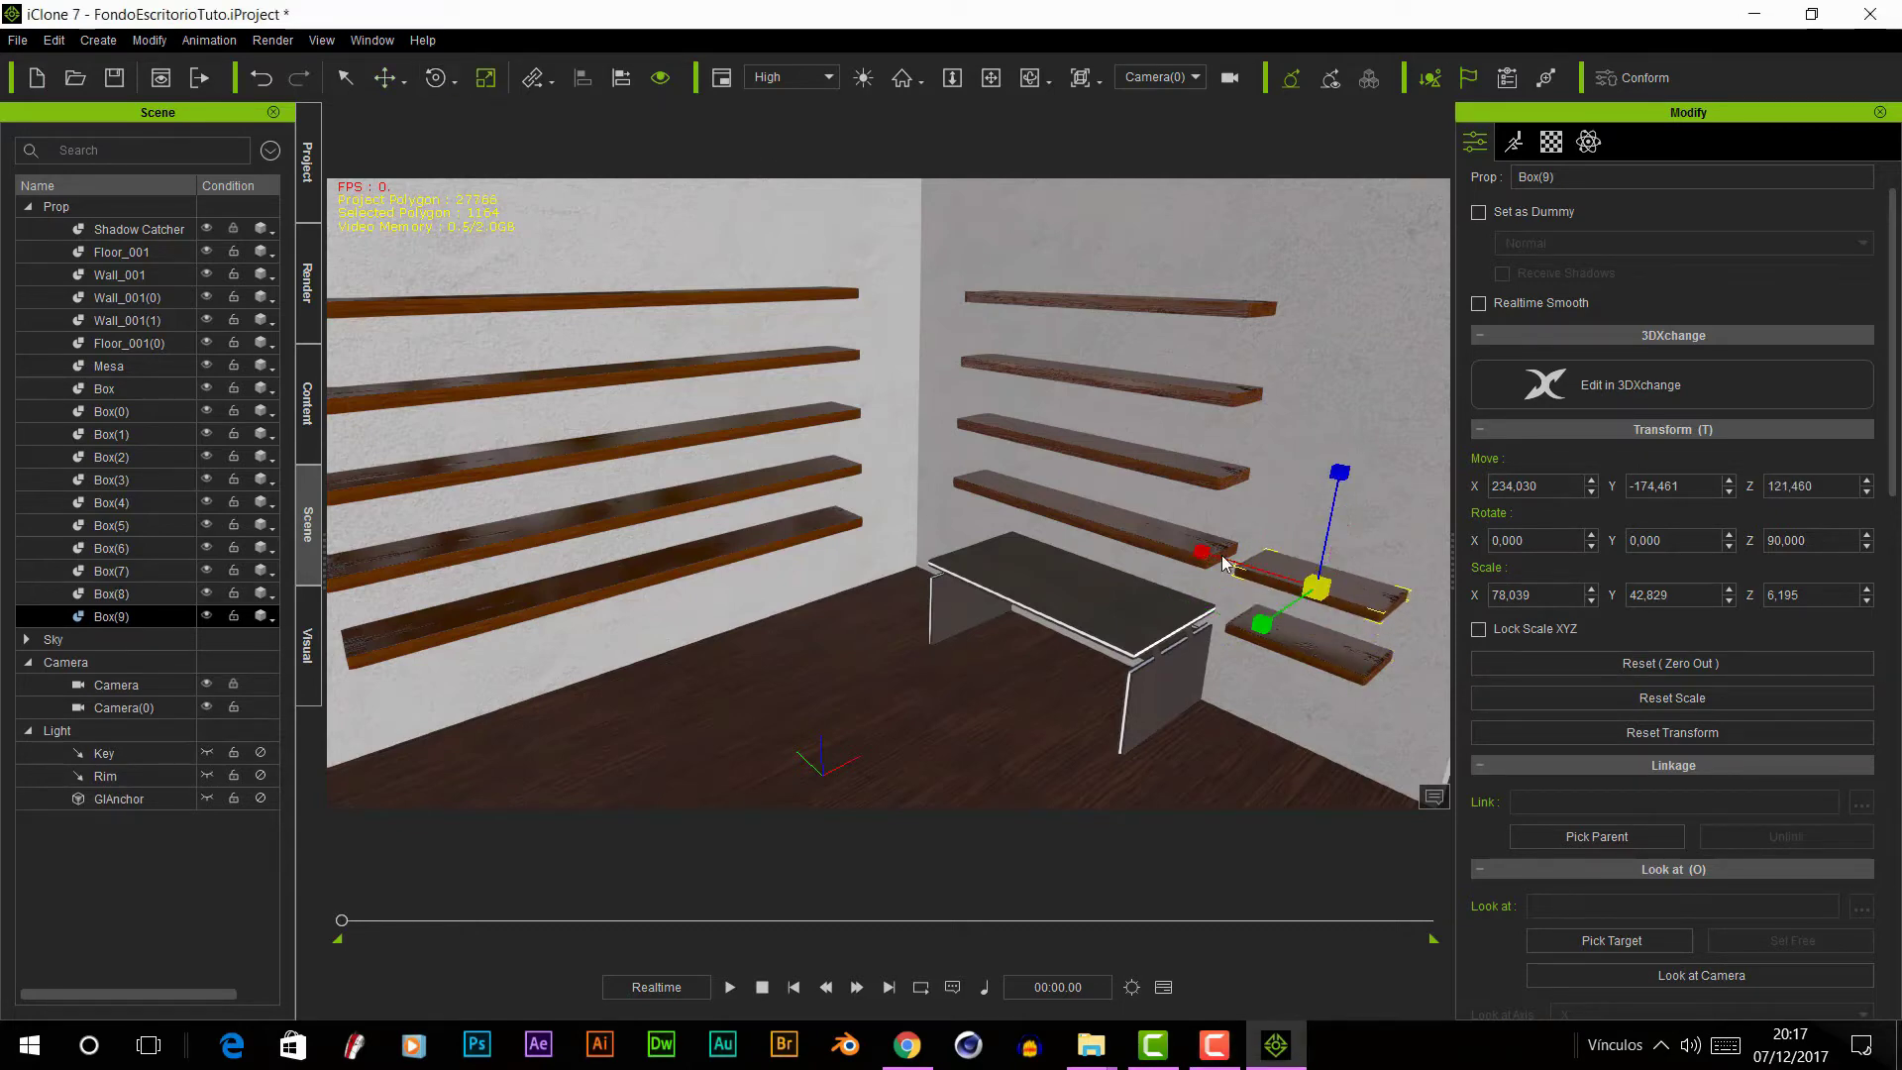
{"action": "scroll", "coordinate": [1833, 793], "scroll_direction": "down", "scroll_amount": 6}
{"action": "scroll", "coordinate": [1671, 798], "scroll_direction": "down", "scroll_amount": 2}
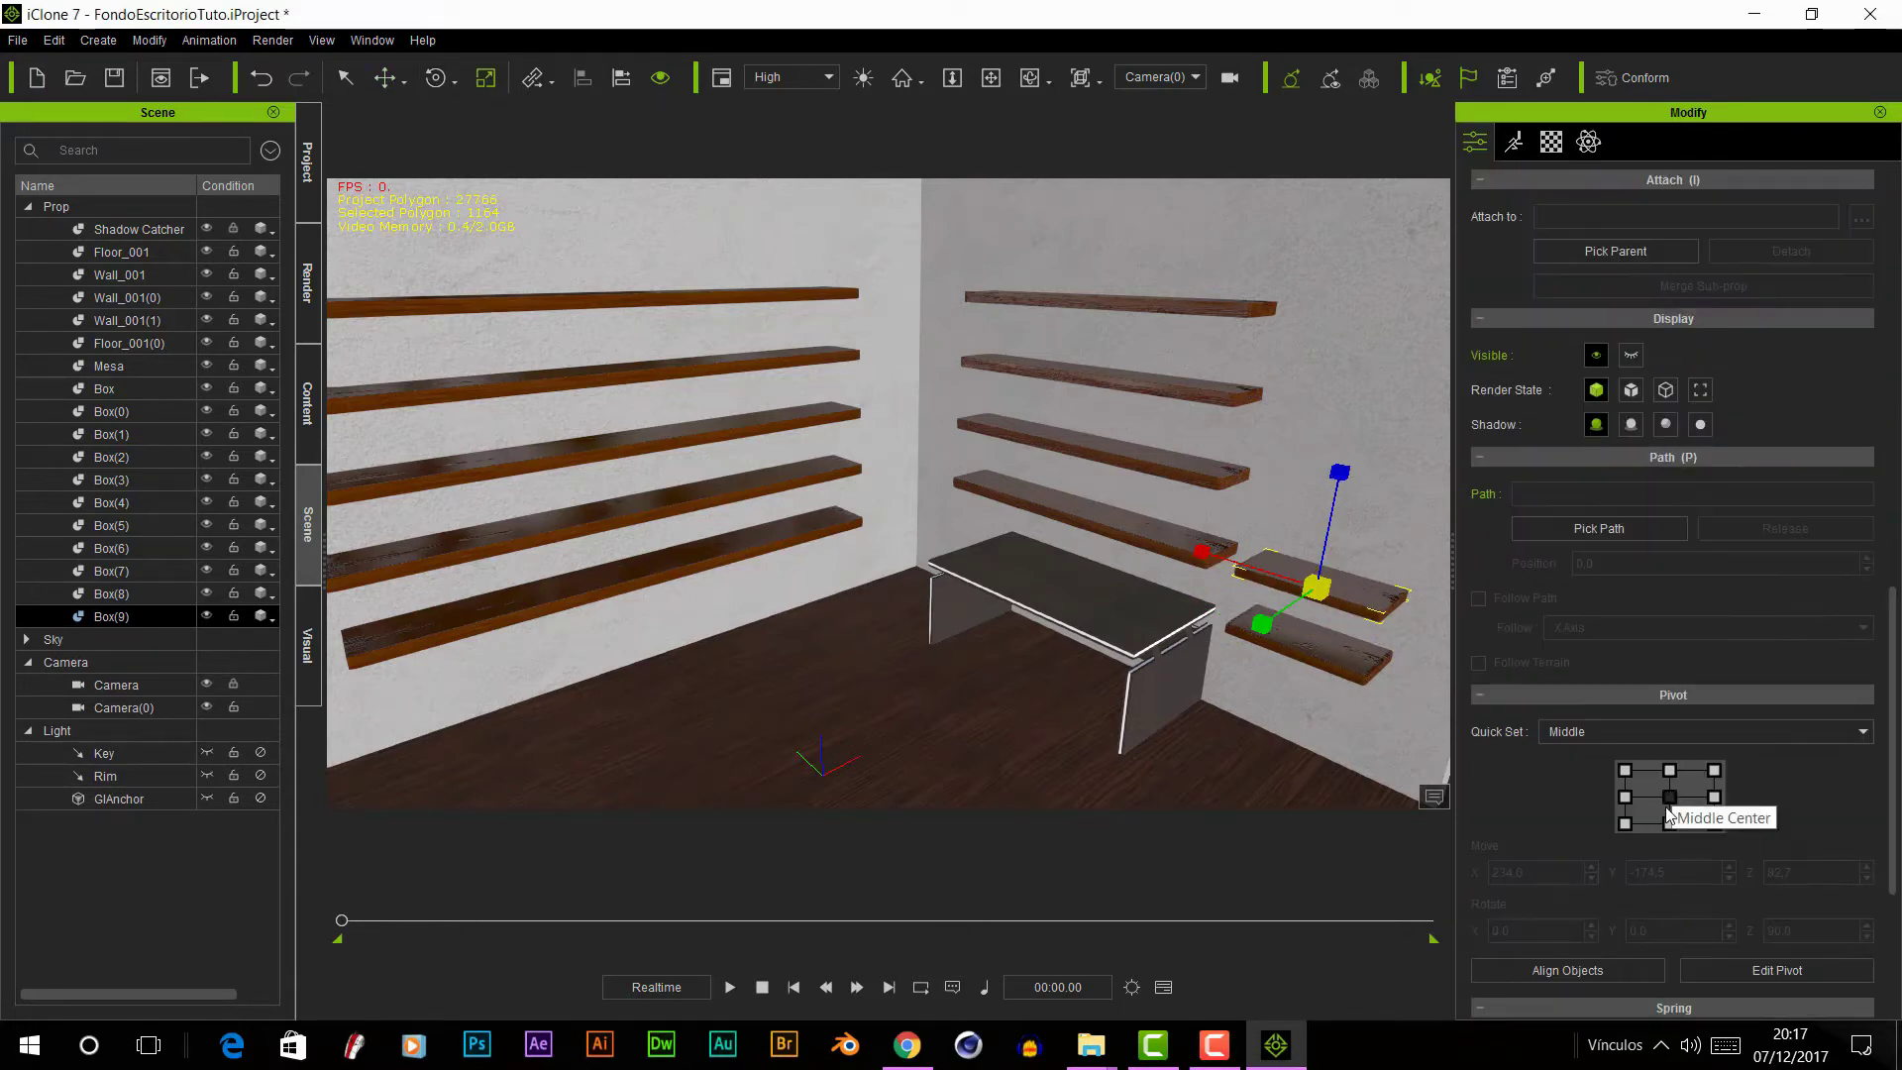
{"action": "left_click", "coordinate": [1776, 970]}
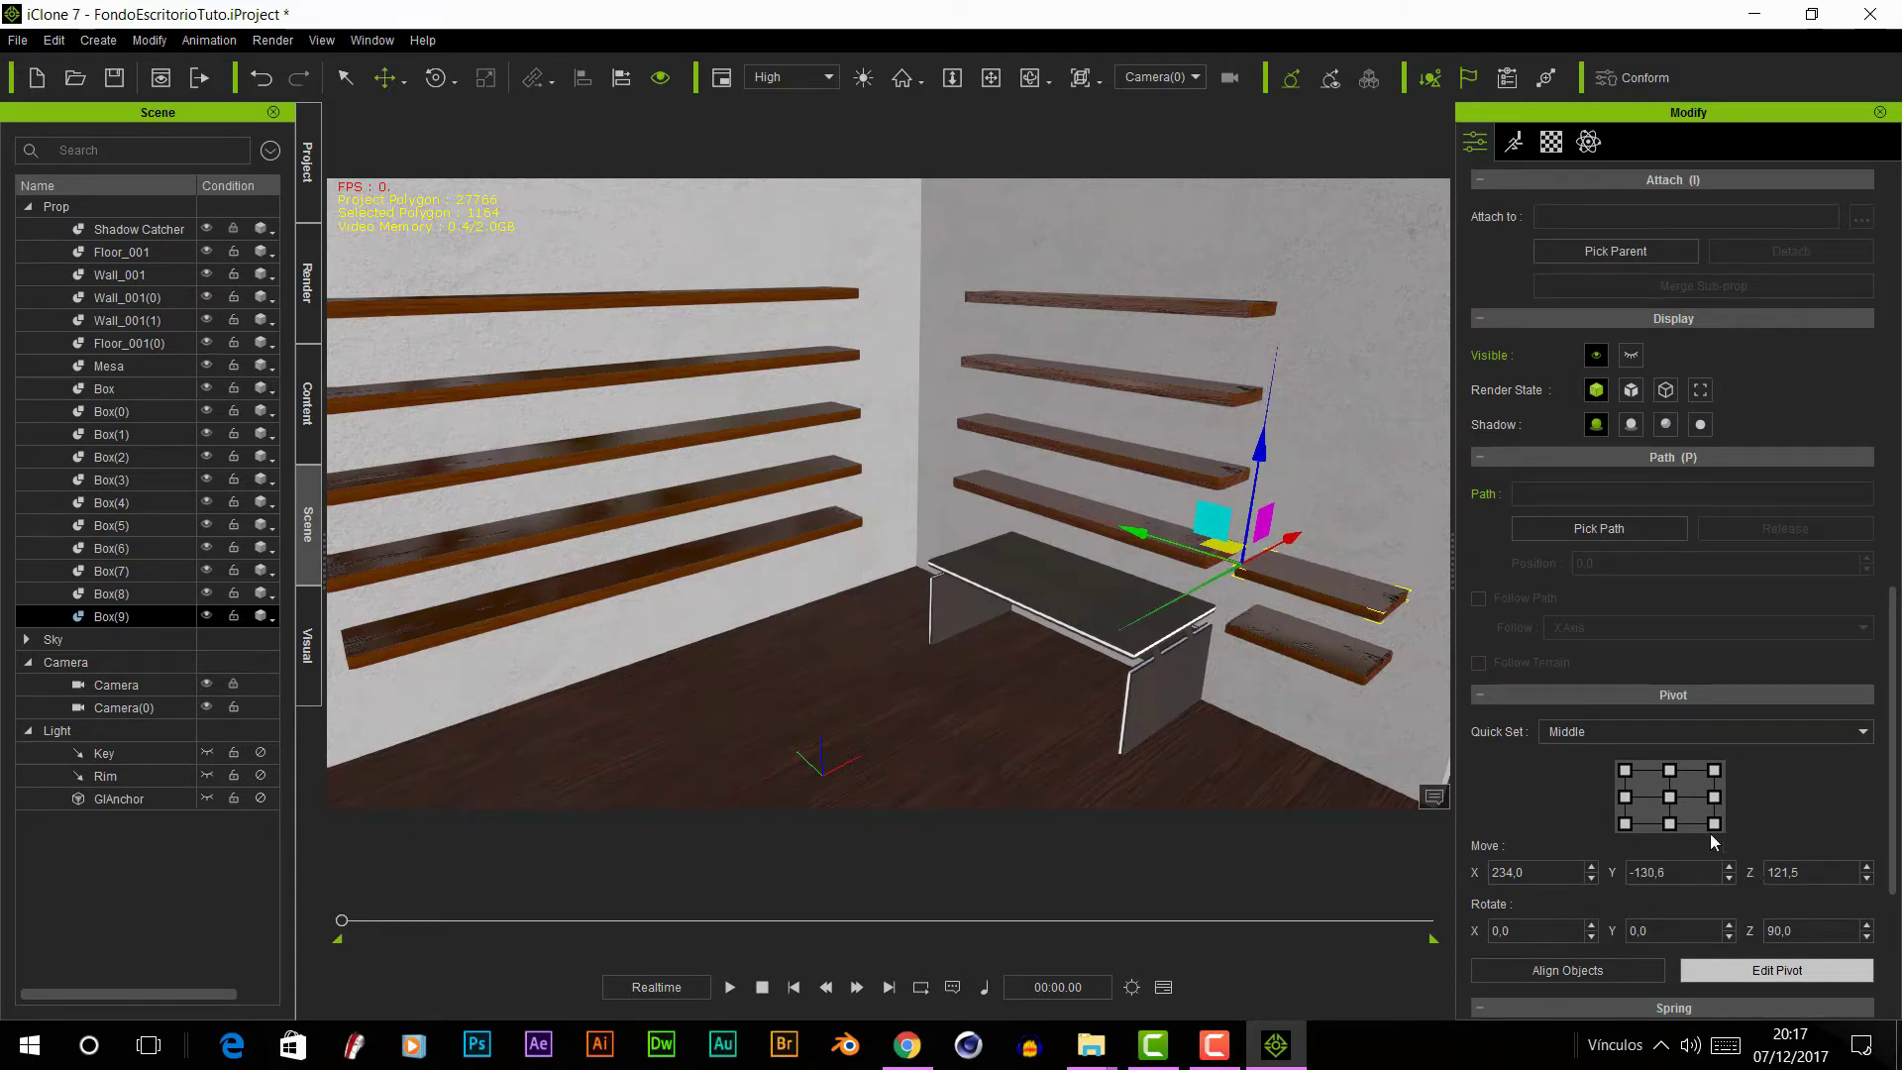
{"action": "left_click", "coordinate": [1776, 970]}
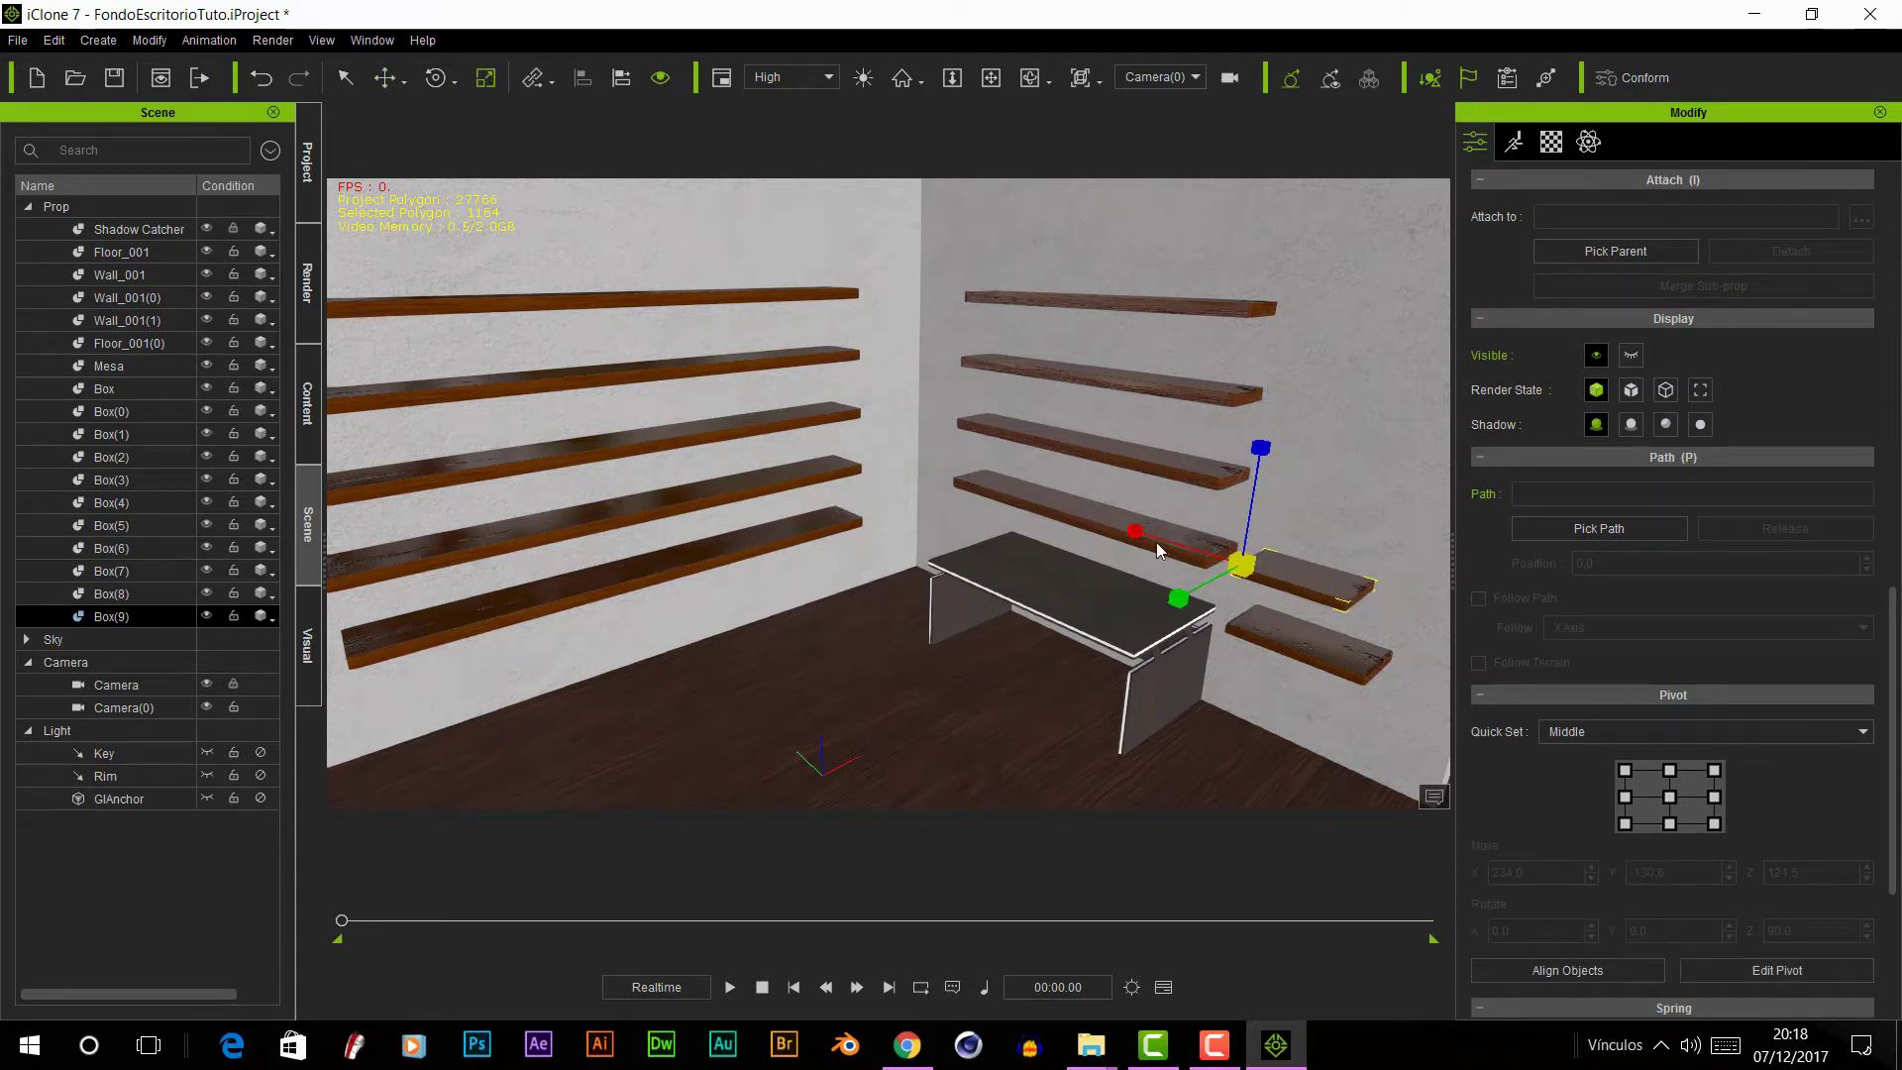
{"action": "left_click", "coordinate": [385, 77]}
- Copy shelves Box(10) and Box(11) upward, shorten each, then view through Camera
{"action": "mouse_move", "coordinate": [1258, 459]}
{"action": "left_mouse_down", "text": "shift"}
{"action": "mouse_move", "coordinate": [1266, 380]}
{"action": "mouse_move", "coordinate": [1298, 496]}
{"action": "left_mouse_up", "text": "shift"}
{"action": "key", "text": "ctrl+z"}
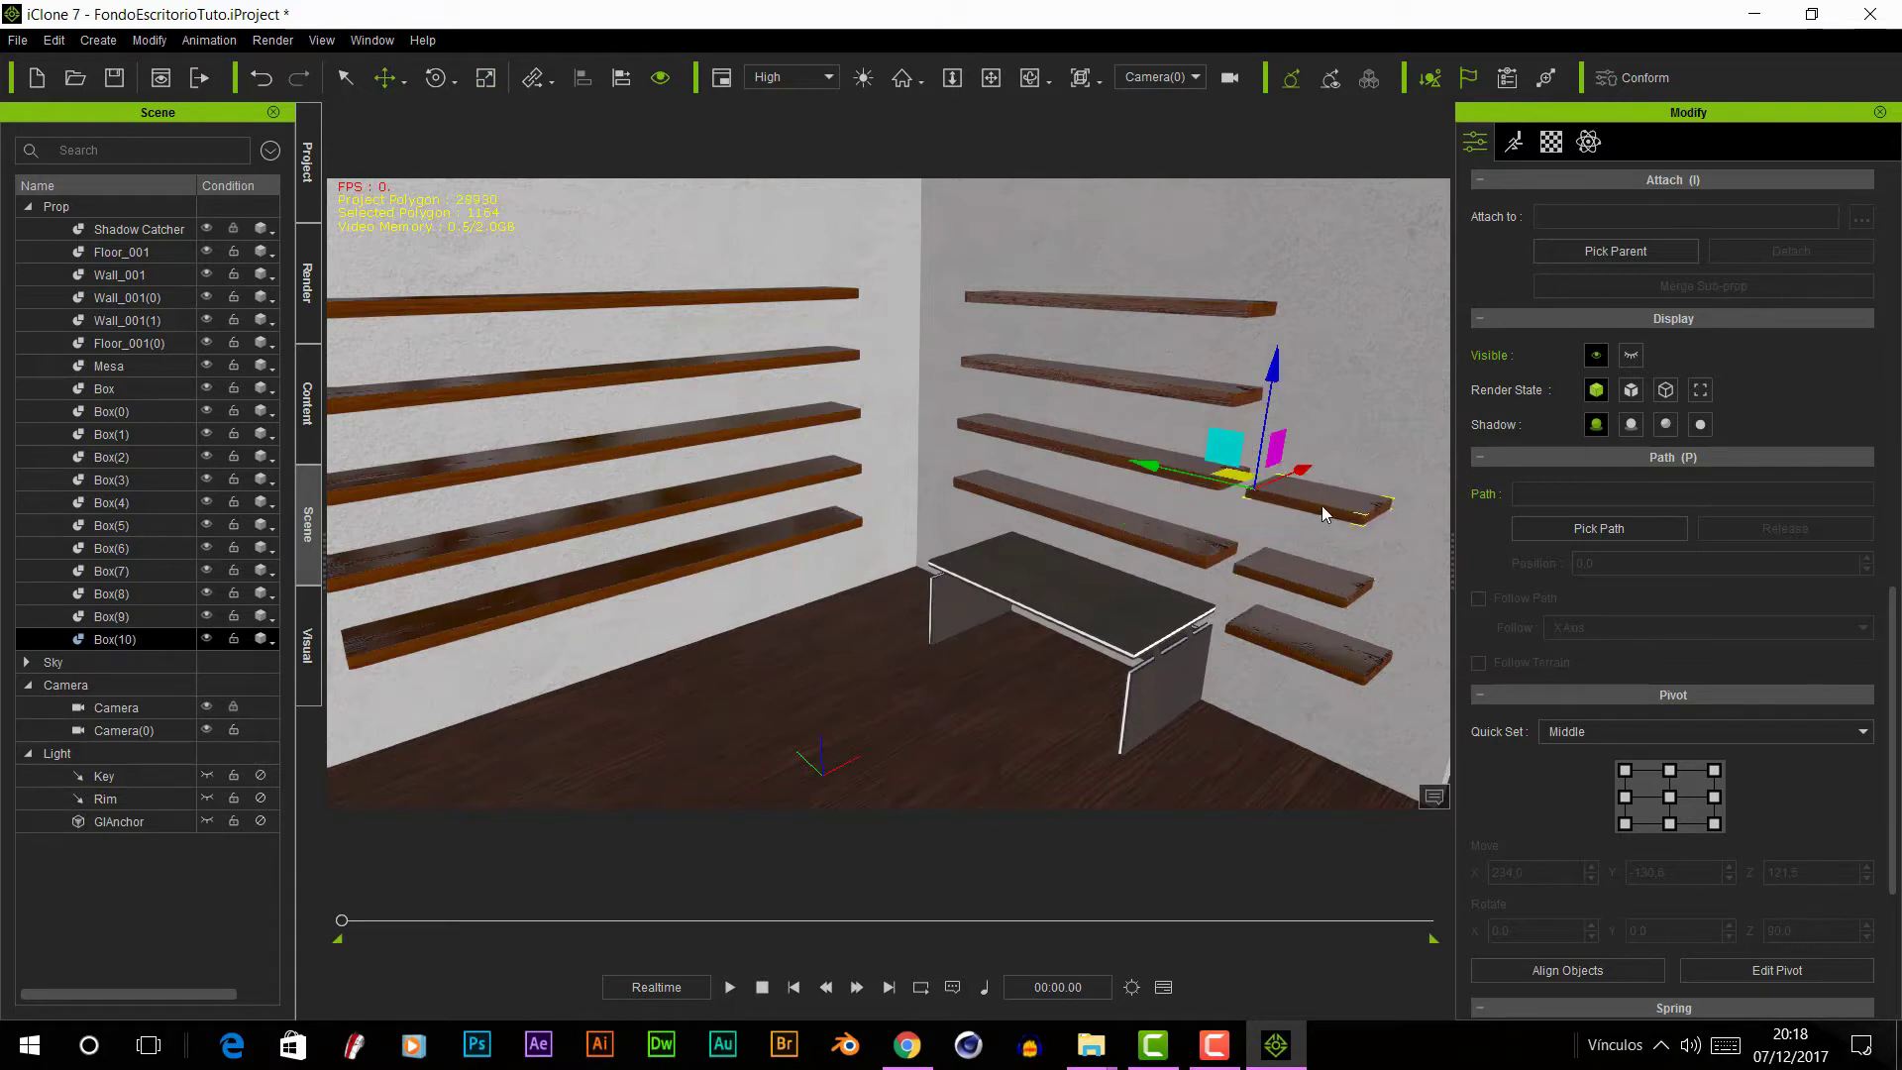
{"action": "key", "text": "r"}
{"action": "left_click_drag", "start_coordinate": [1149, 466], "coordinate": [1186, 485]}
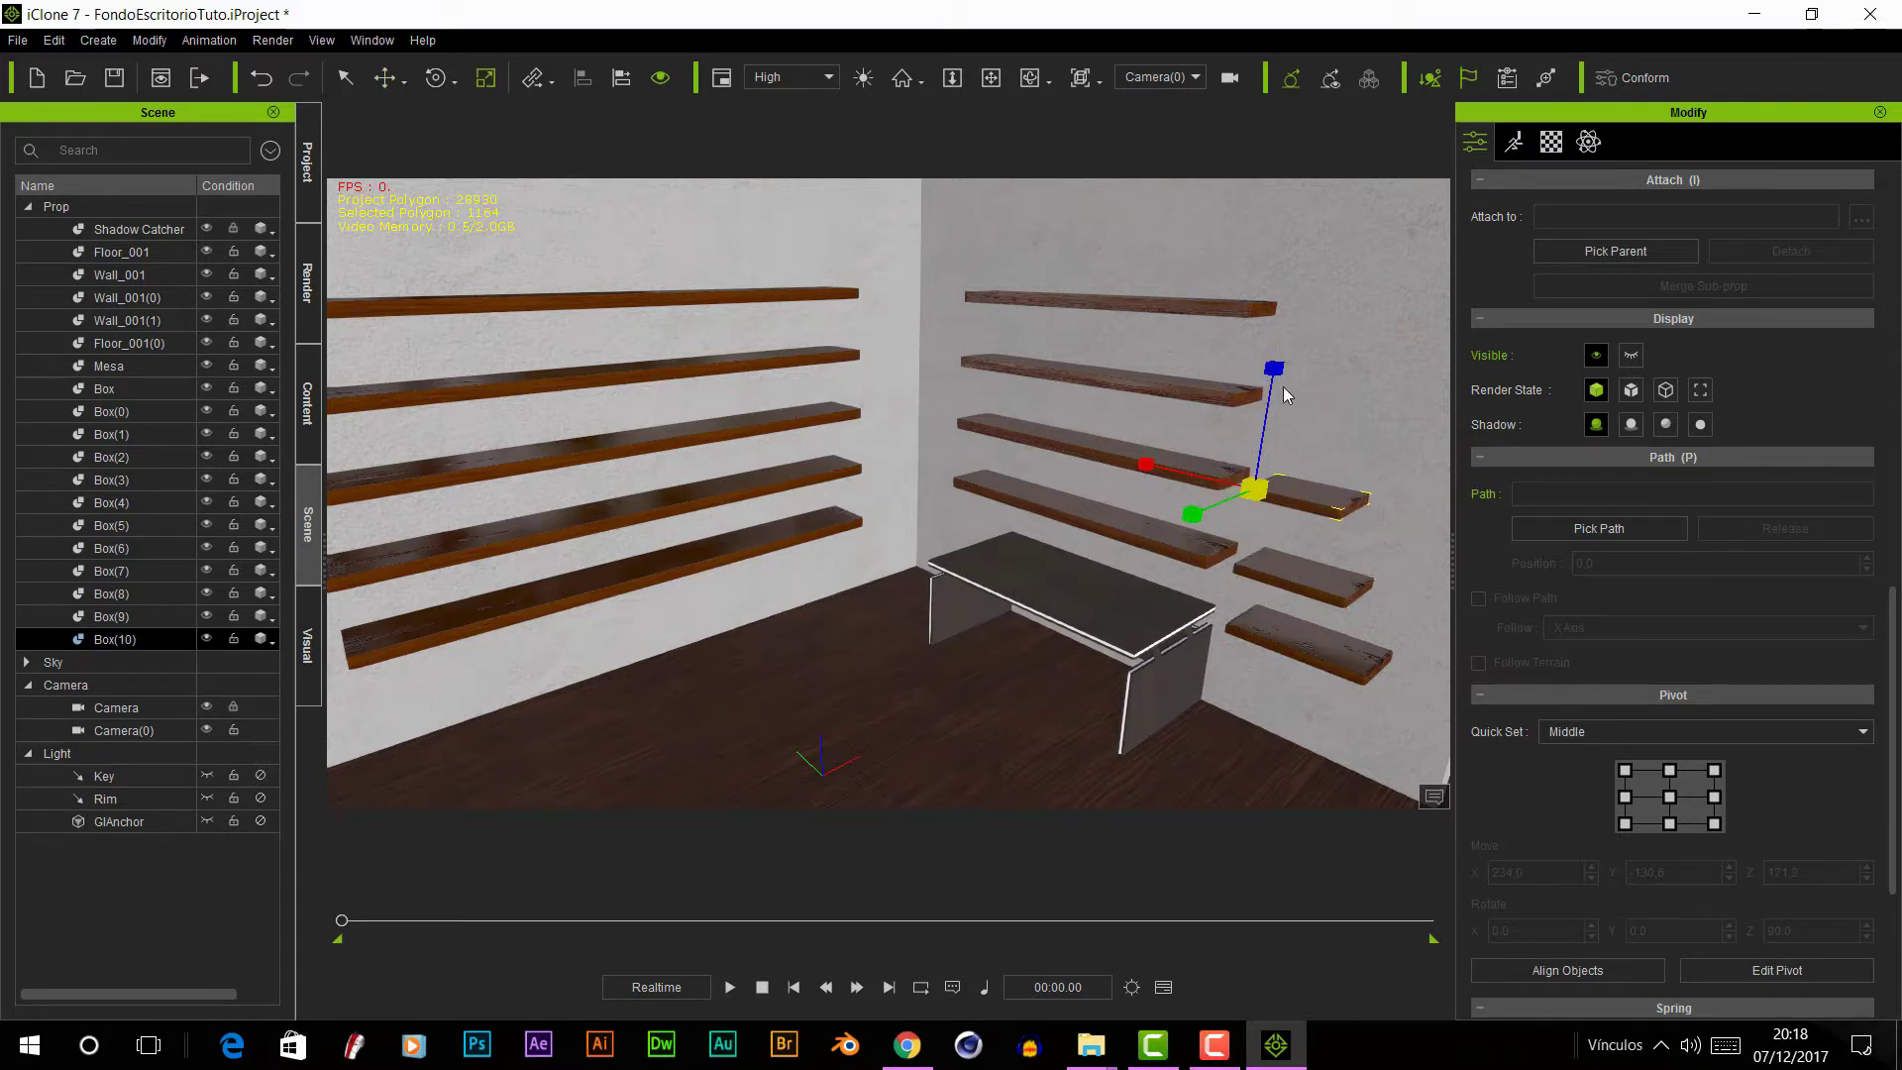
{"action": "key", "text": "w"}
{"action": "left_click_drag", "start_coordinate": [1273, 371], "coordinate": [1285, 282], "text": "shift"}
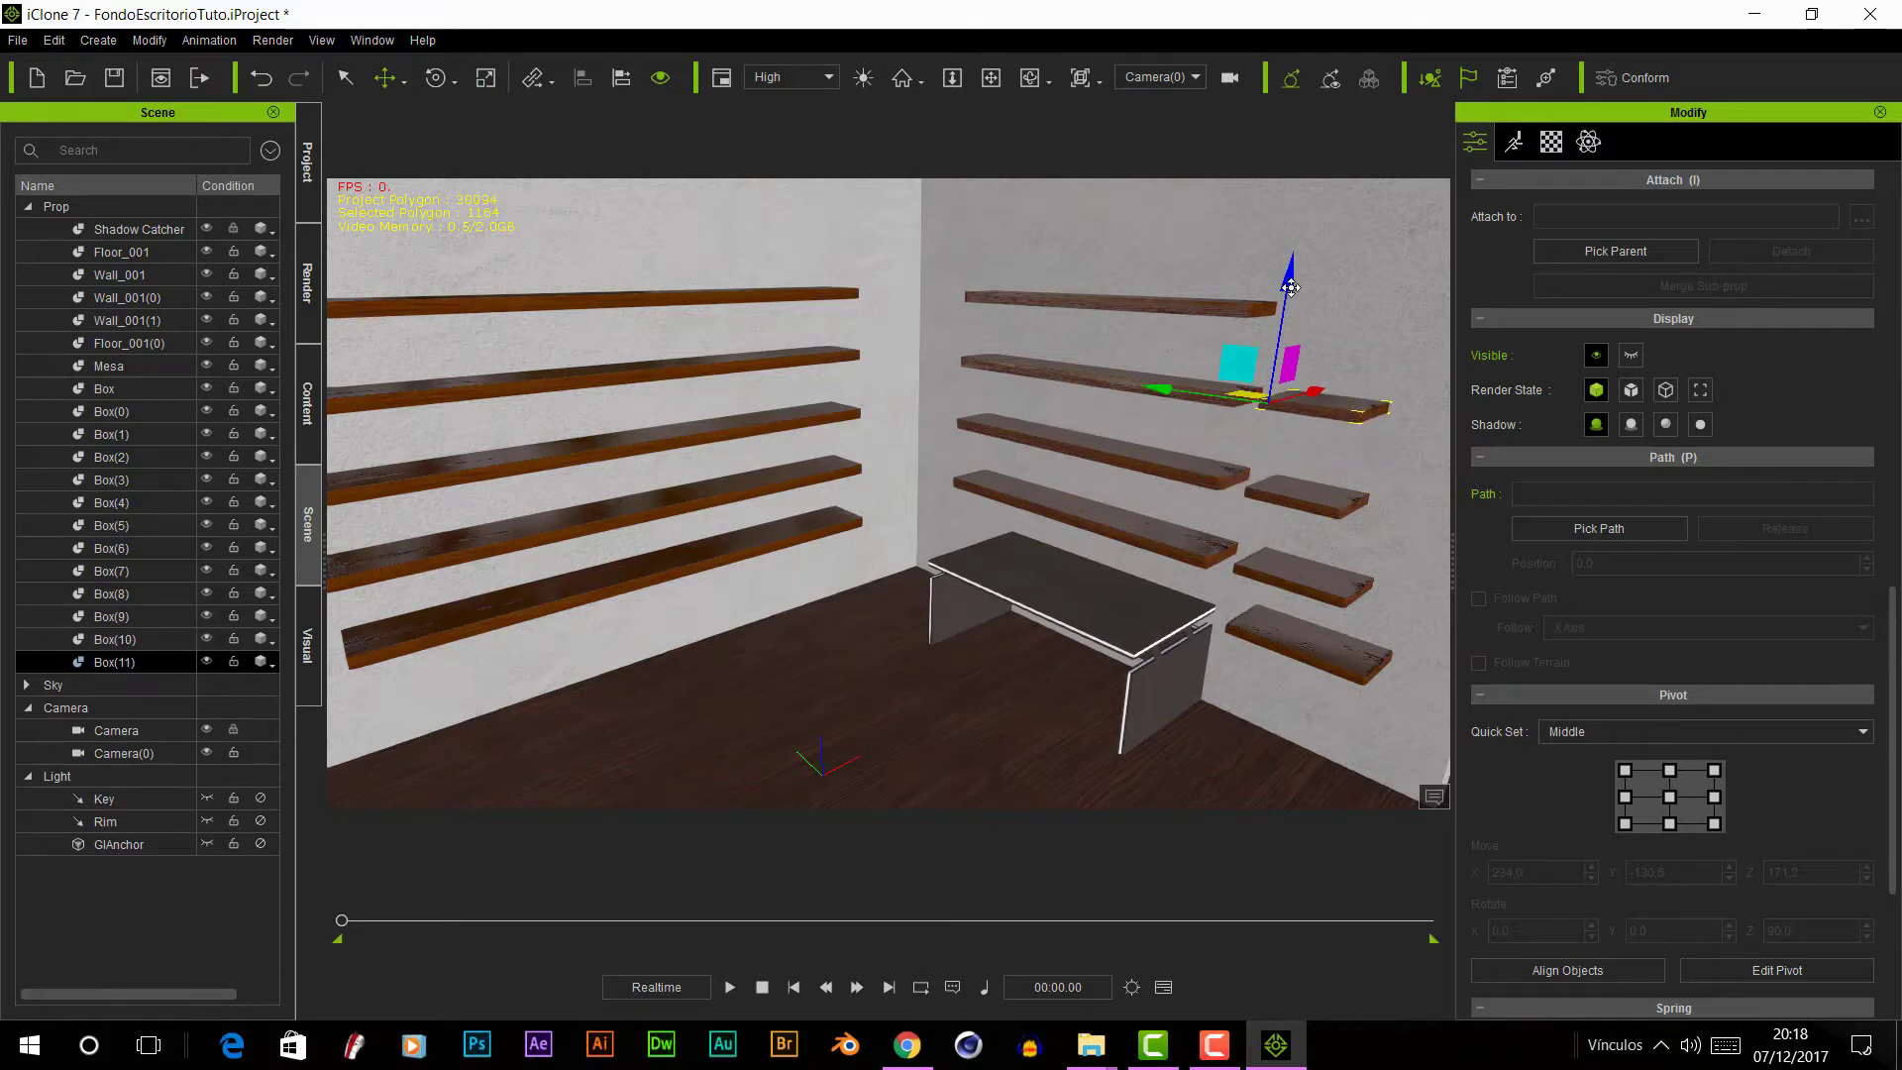
{"action": "key", "text": "r"}
{"action": "left_click_drag", "start_coordinate": [1159, 401], "coordinate": [1073, 449]}
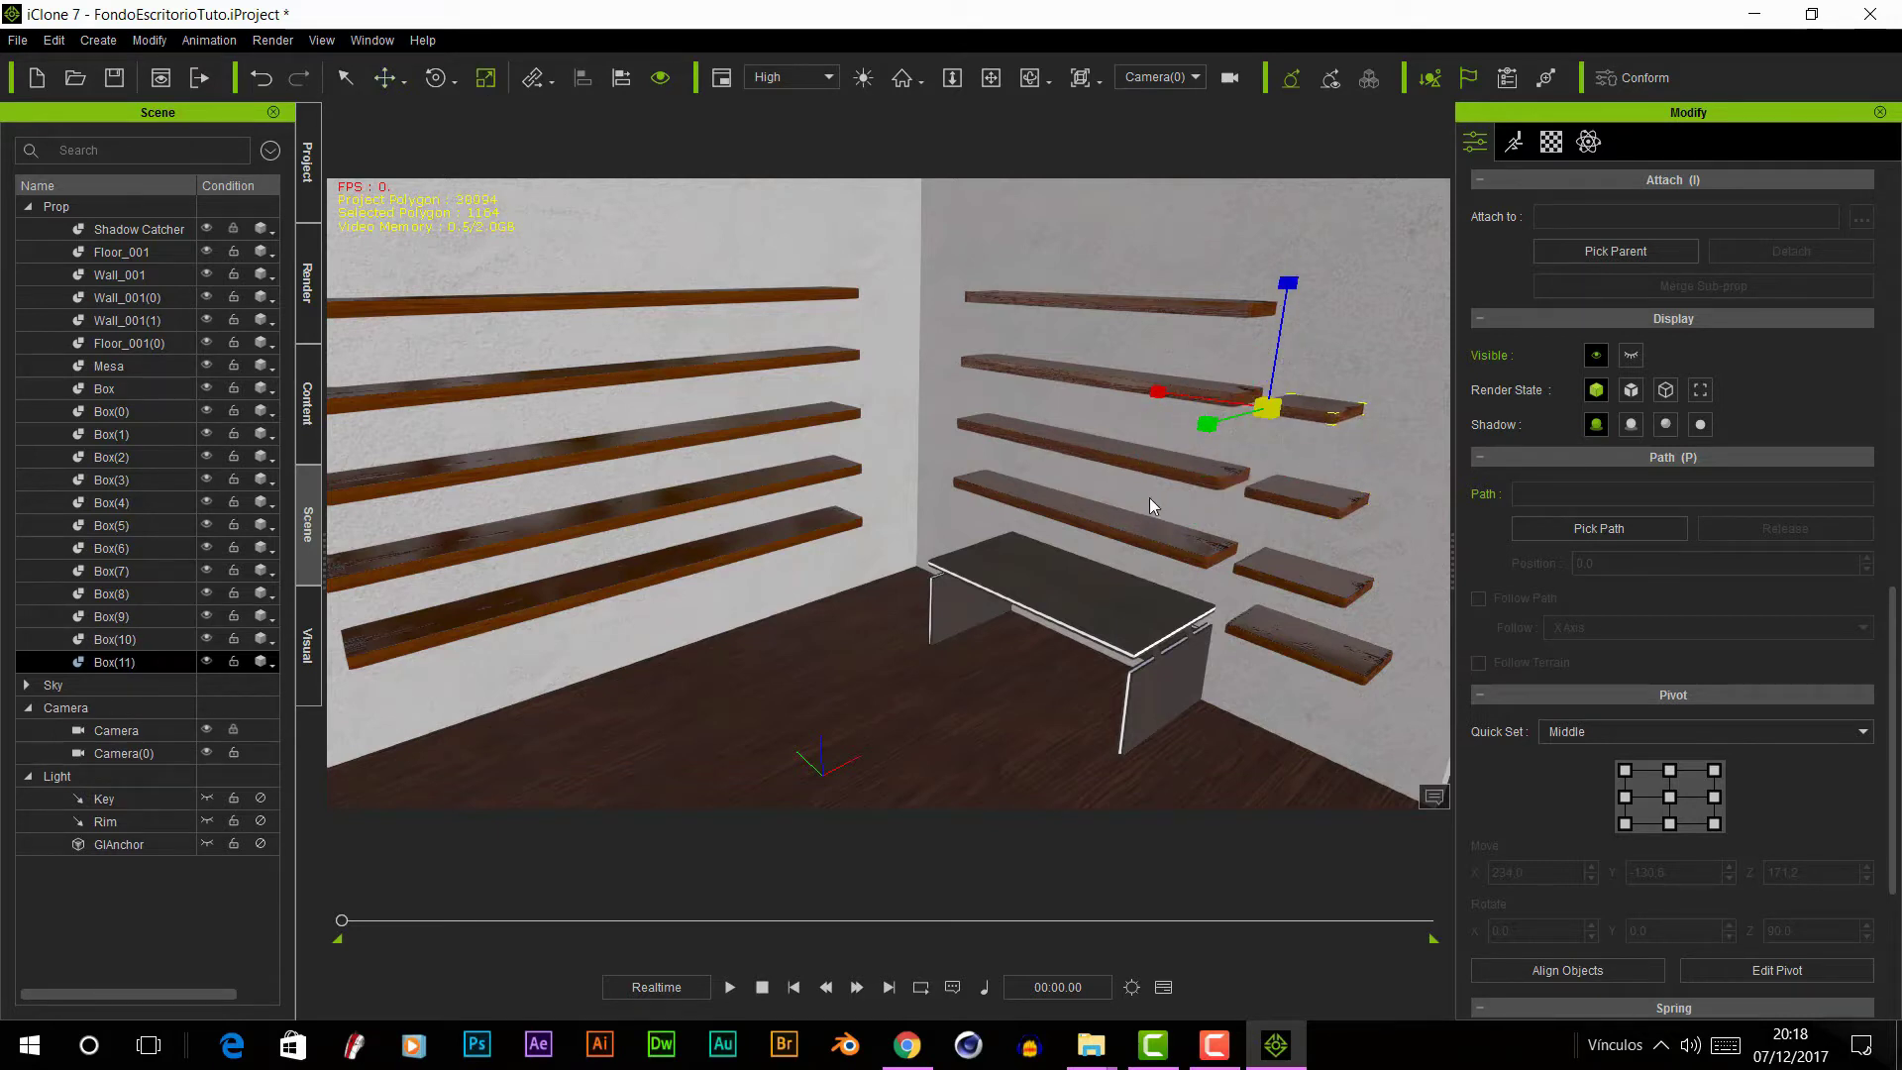
{"action": "left_click", "coordinate": [1194, 77]}
{"action": "left_click", "coordinate": [1160, 127]}
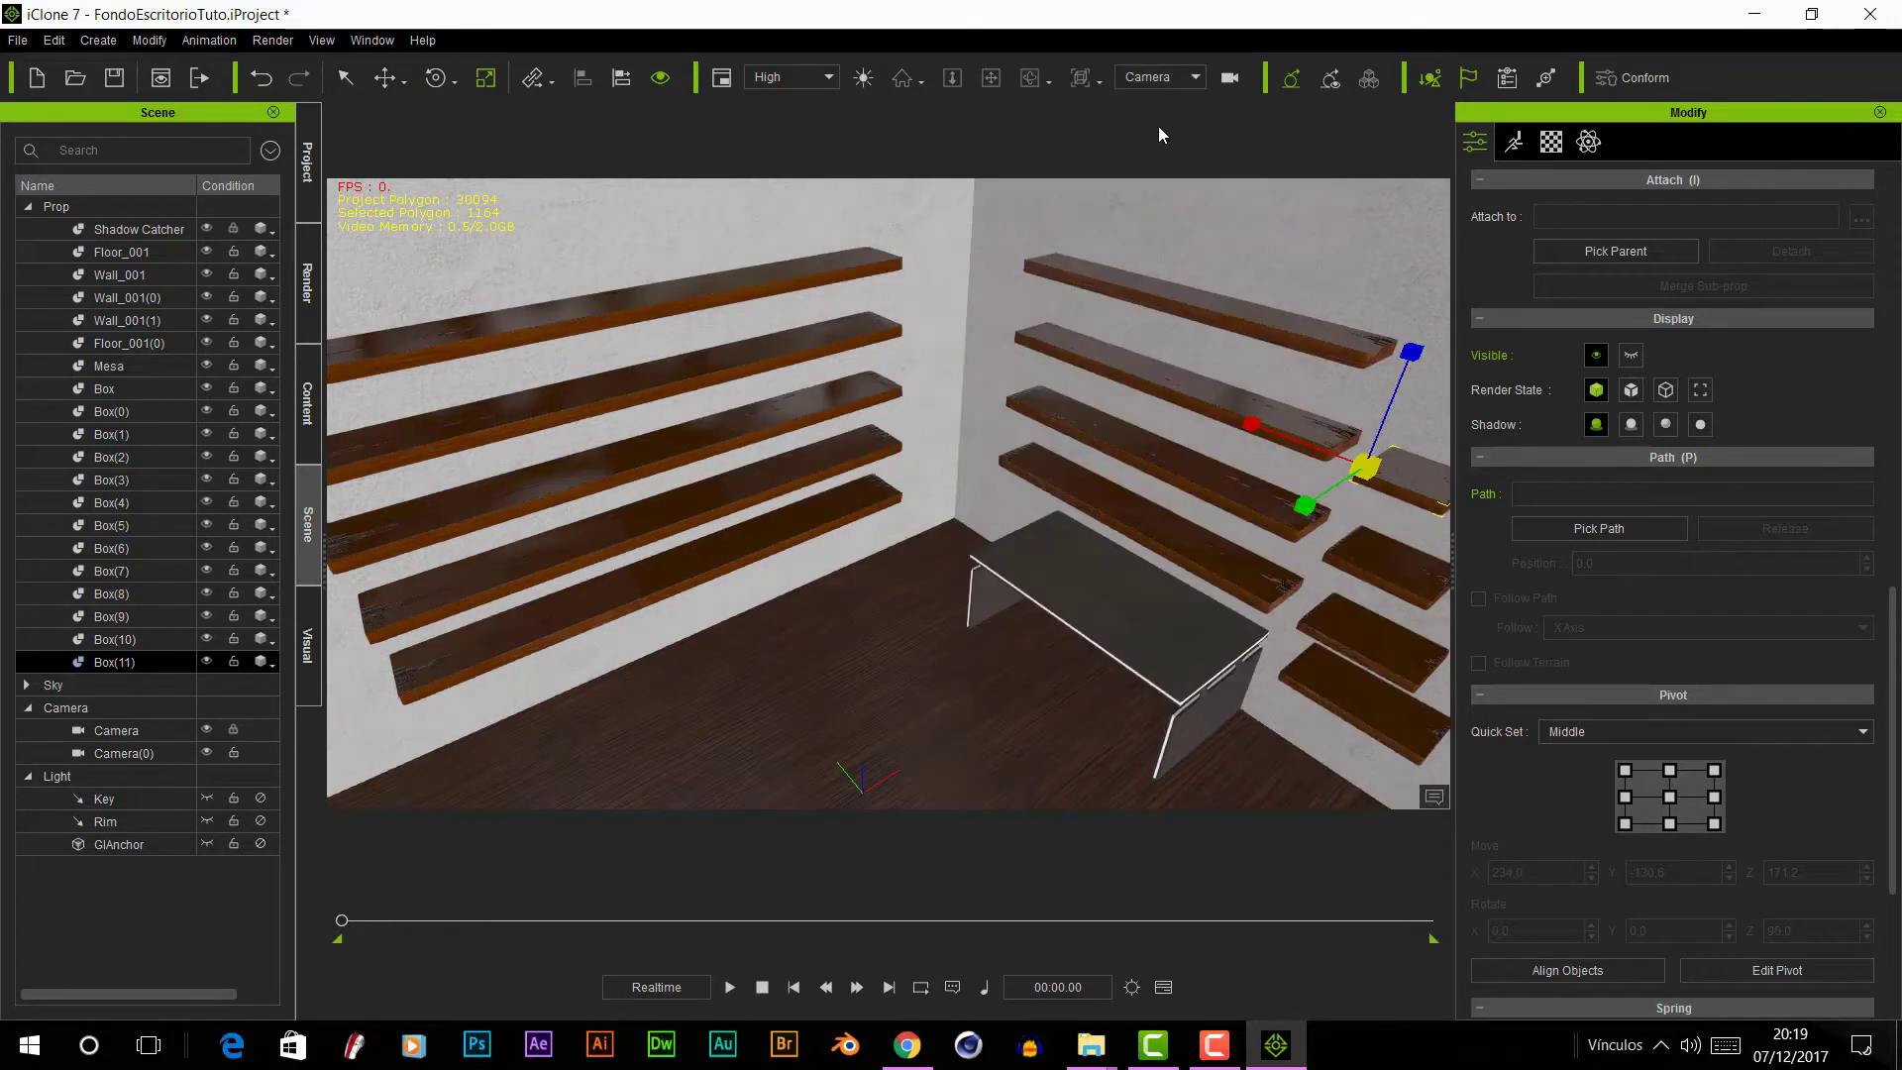
- Orbit and pan the Camera shot to frame the corner shelves and Mesa table
{"action": "left_click", "coordinate": [243, 733]}
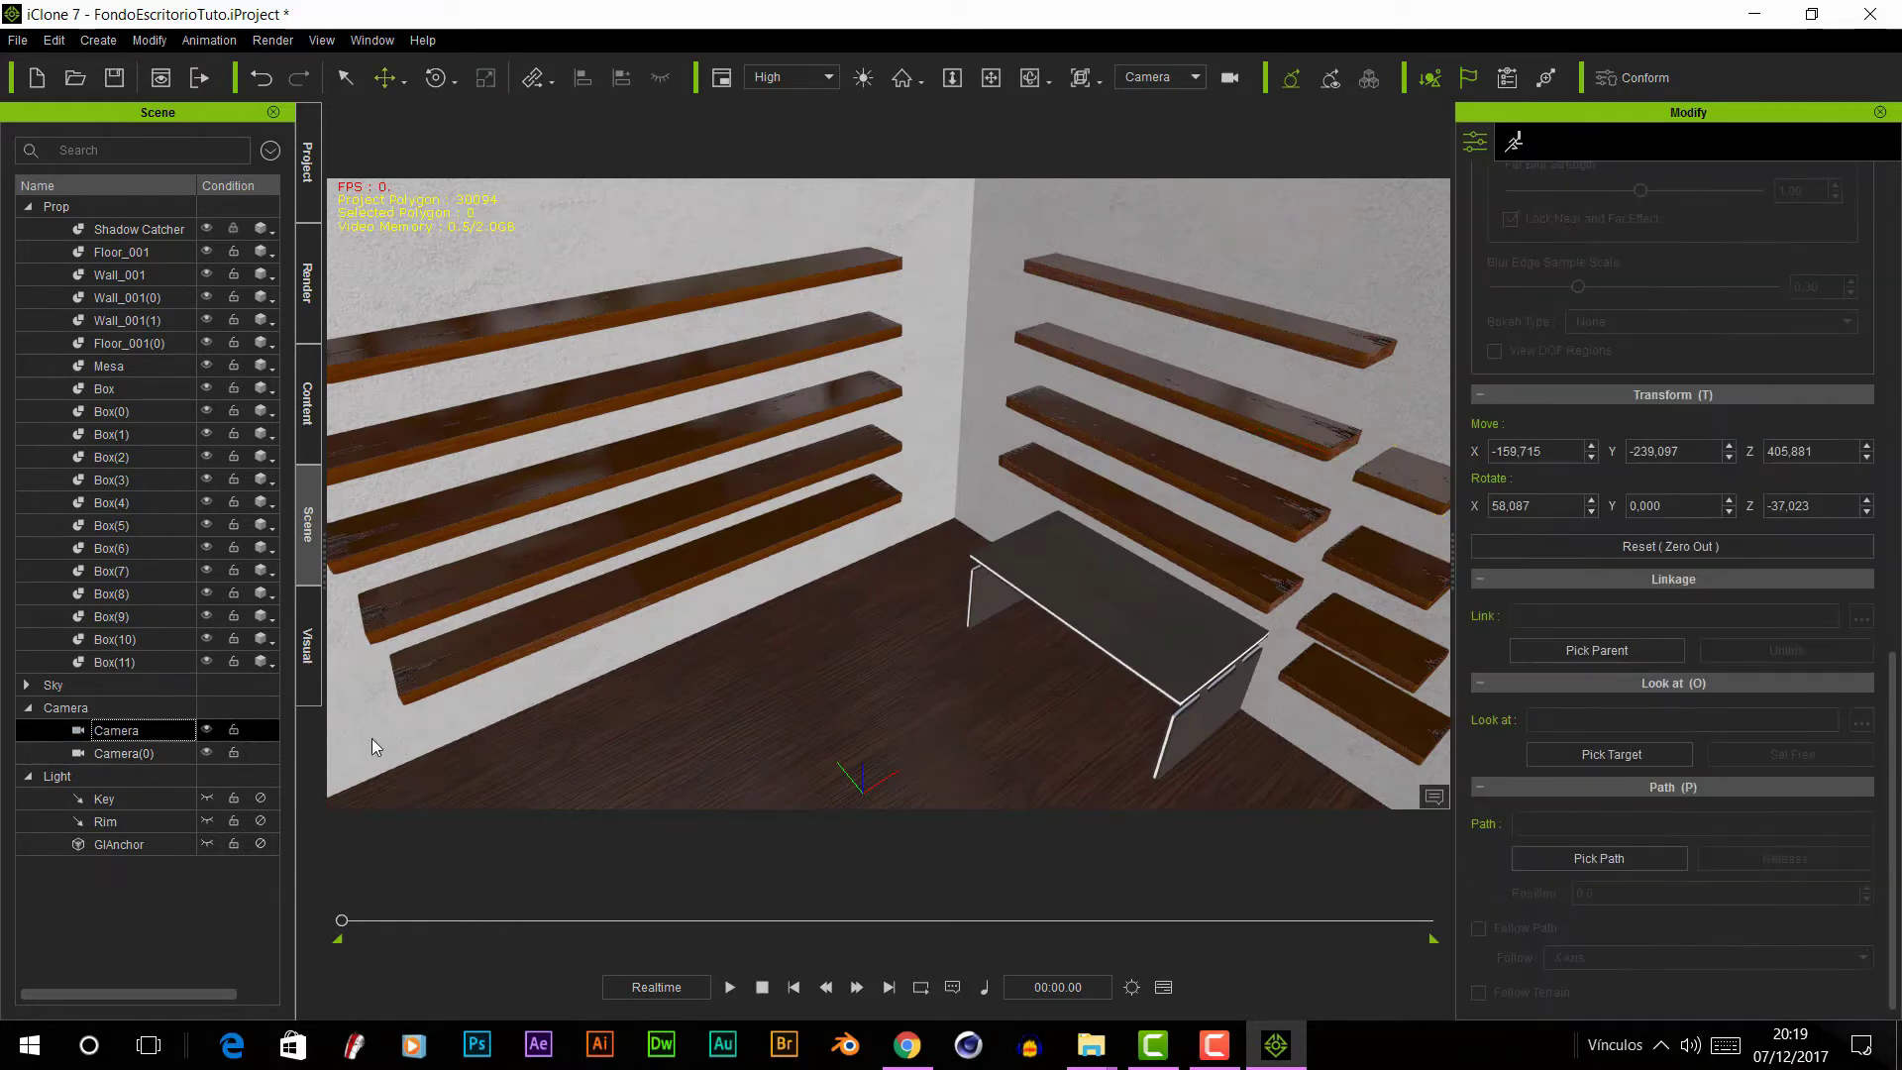
{"action": "left_click", "coordinate": [1173, 656]}
{"action": "right_click_drag", "start_coordinate": [1177, 649], "coordinate": [1136, 619]}
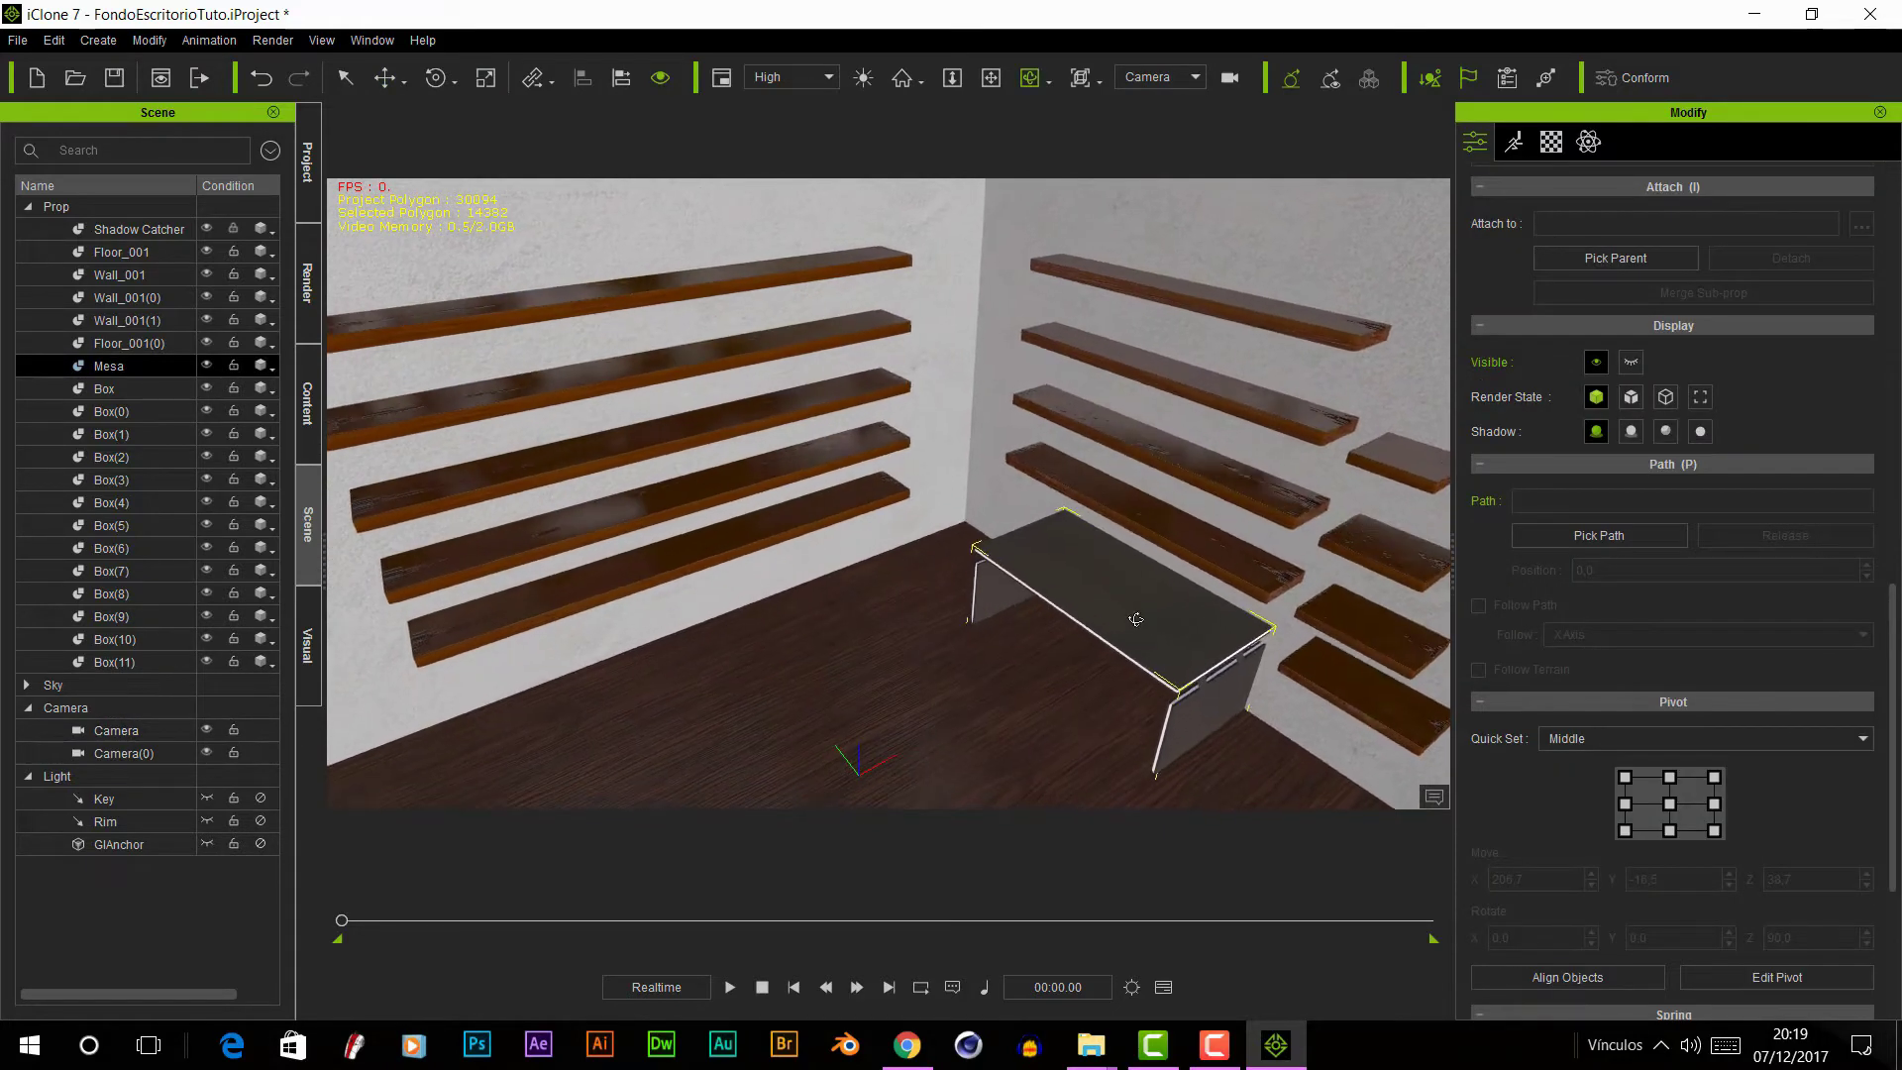
{"action": "mouse_move", "coordinate": [1055, 574]}
{"action": "right_mouse_down"}
{"action": "mouse_move", "coordinate": [1023, 609]}
{"action": "mouse_move", "coordinate": [949, 584]}
{"action": "right_mouse_up"}
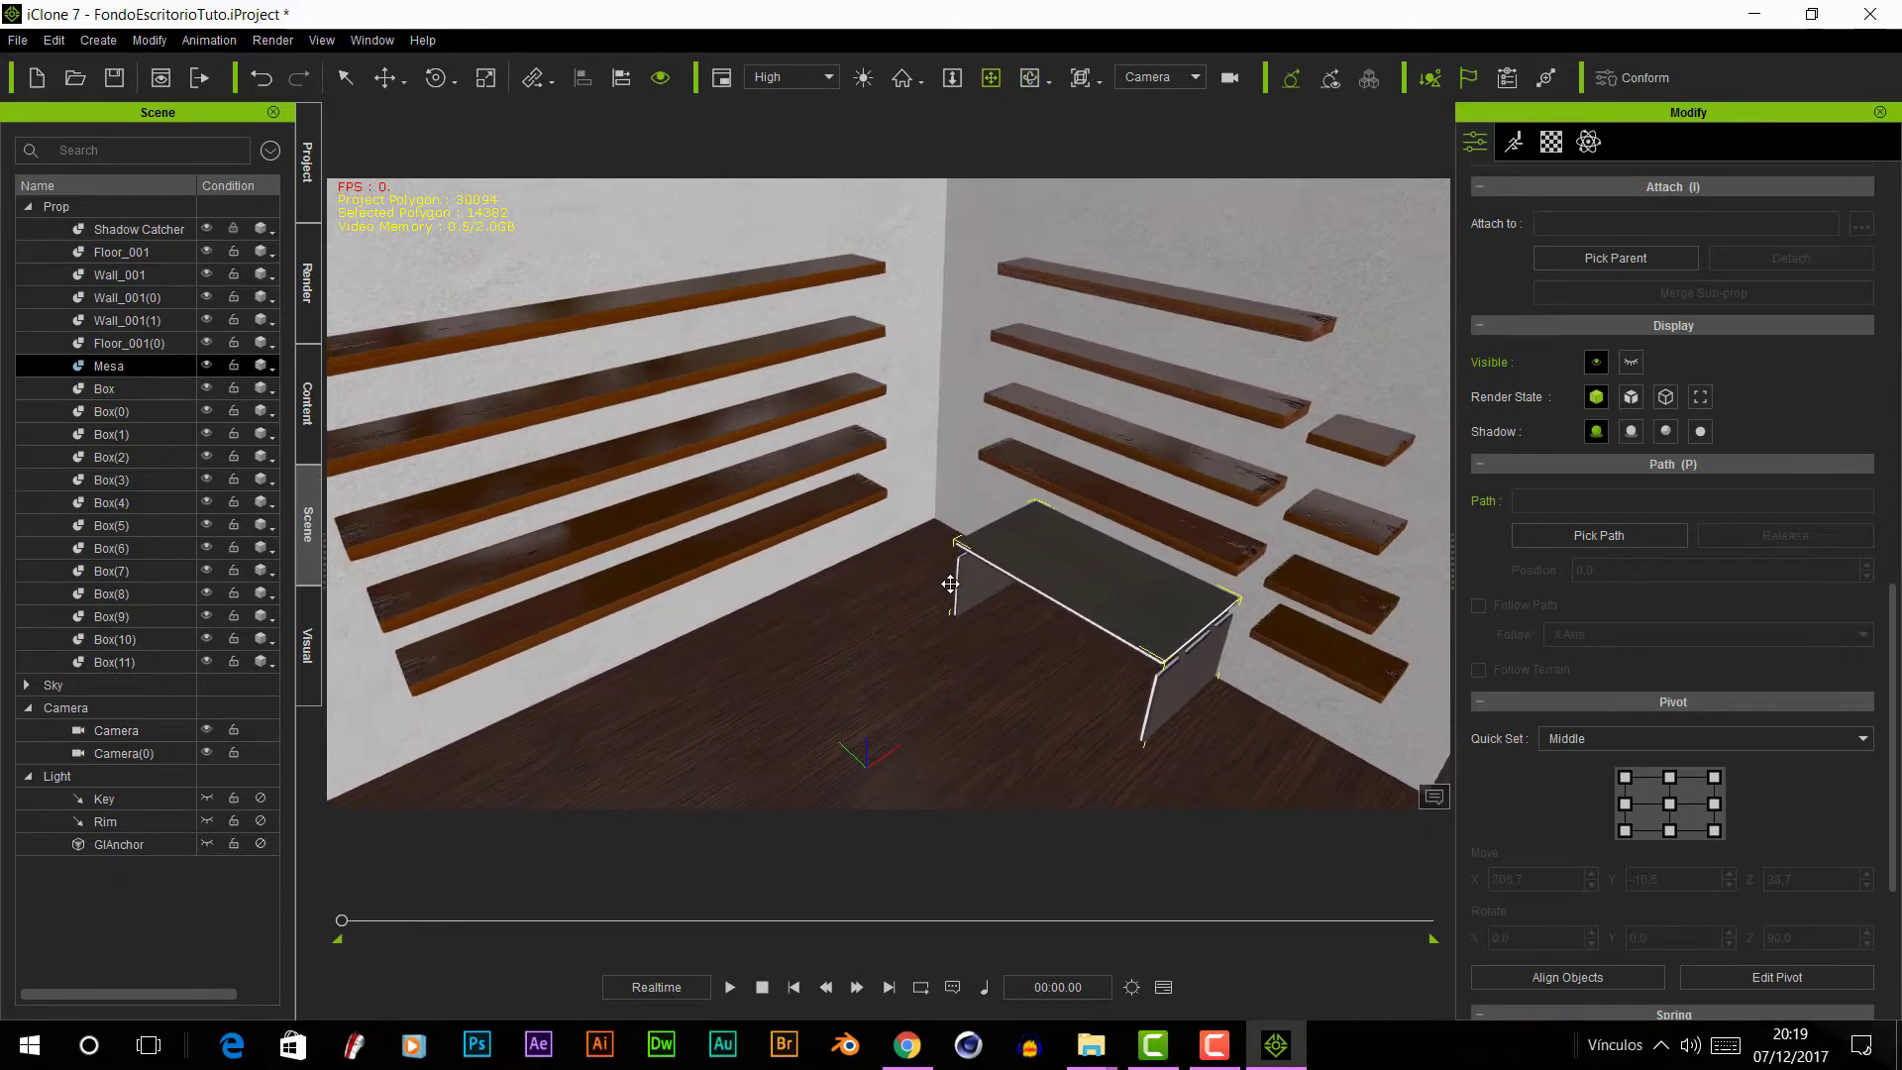
{"action": "right_click_drag", "start_coordinate": [959, 595], "coordinate": [980, 595]}
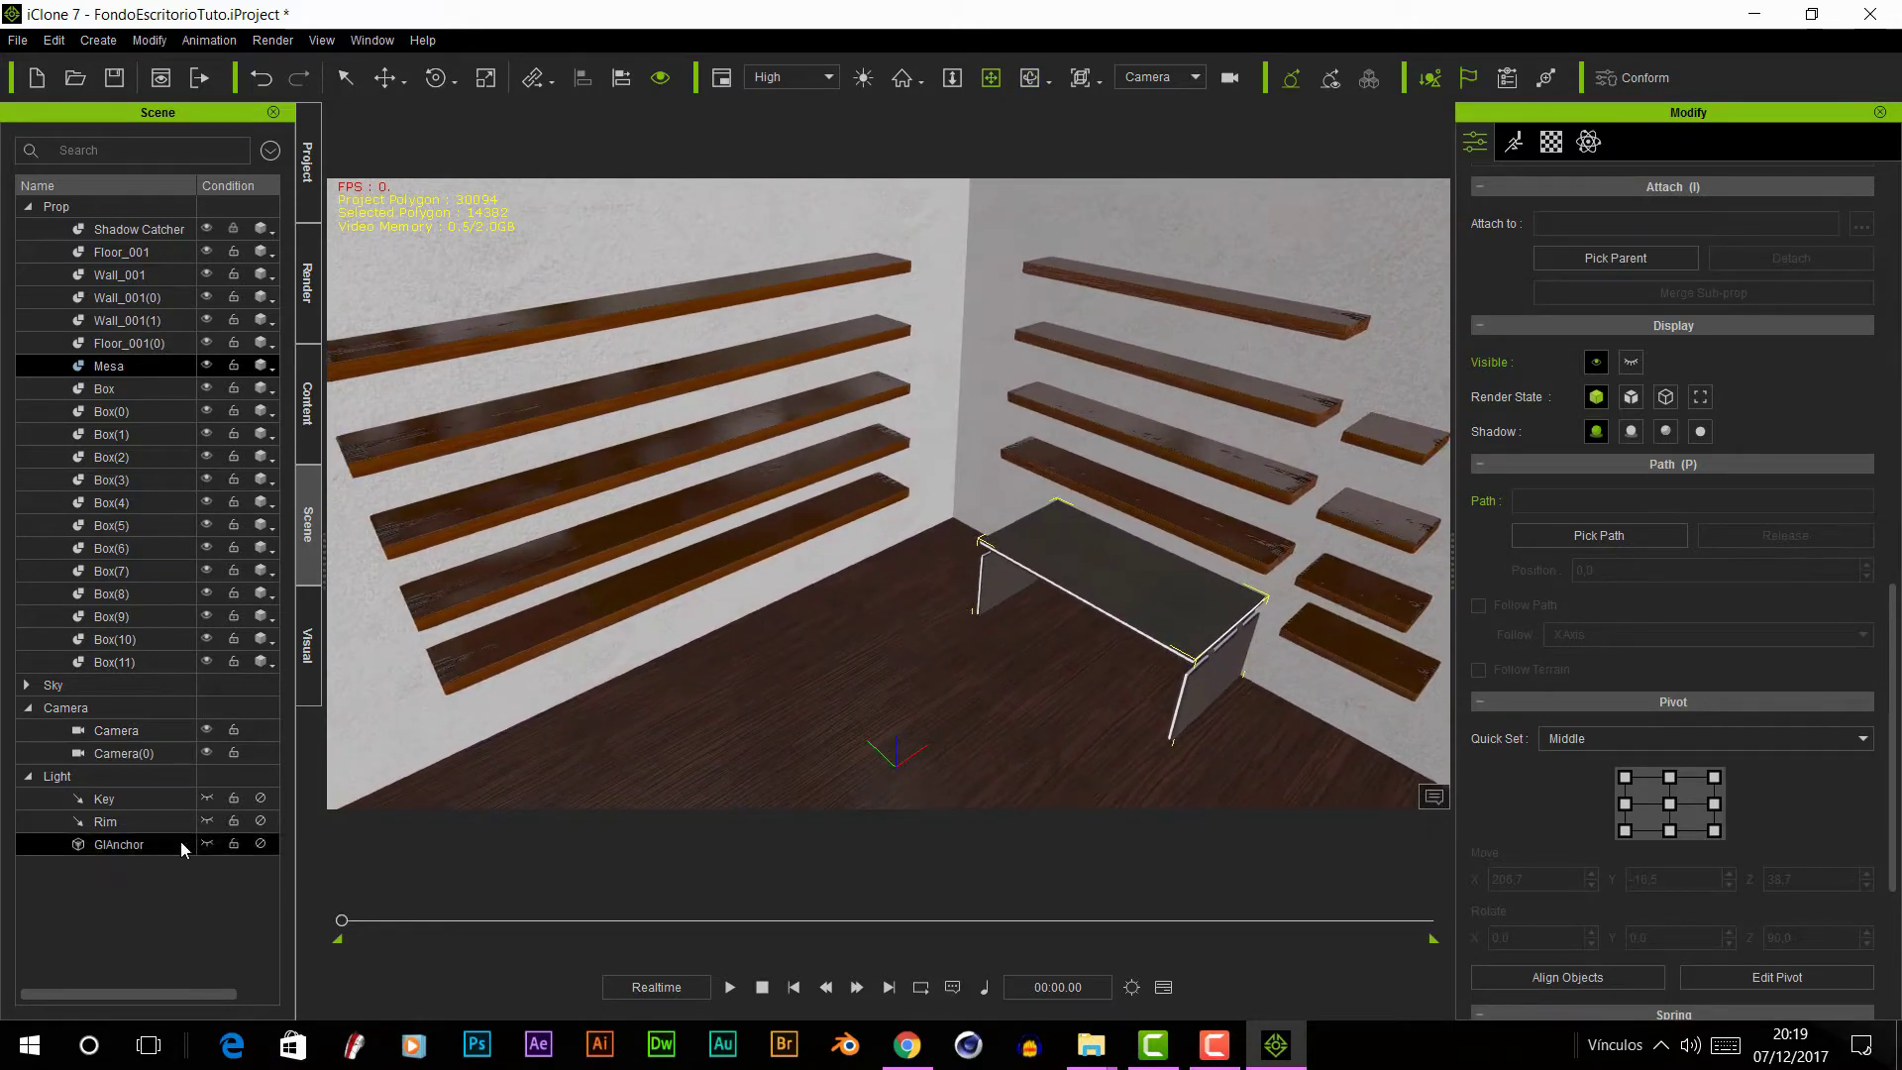
- Switch the viewport back to the Camera(0) working view
{"action": "left_click", "coordinate": [116, 730]}
{"action": "left_click", "coordinate": [1159, 76]}
{"action": "left_click", "coordinate": [1154, 139]}
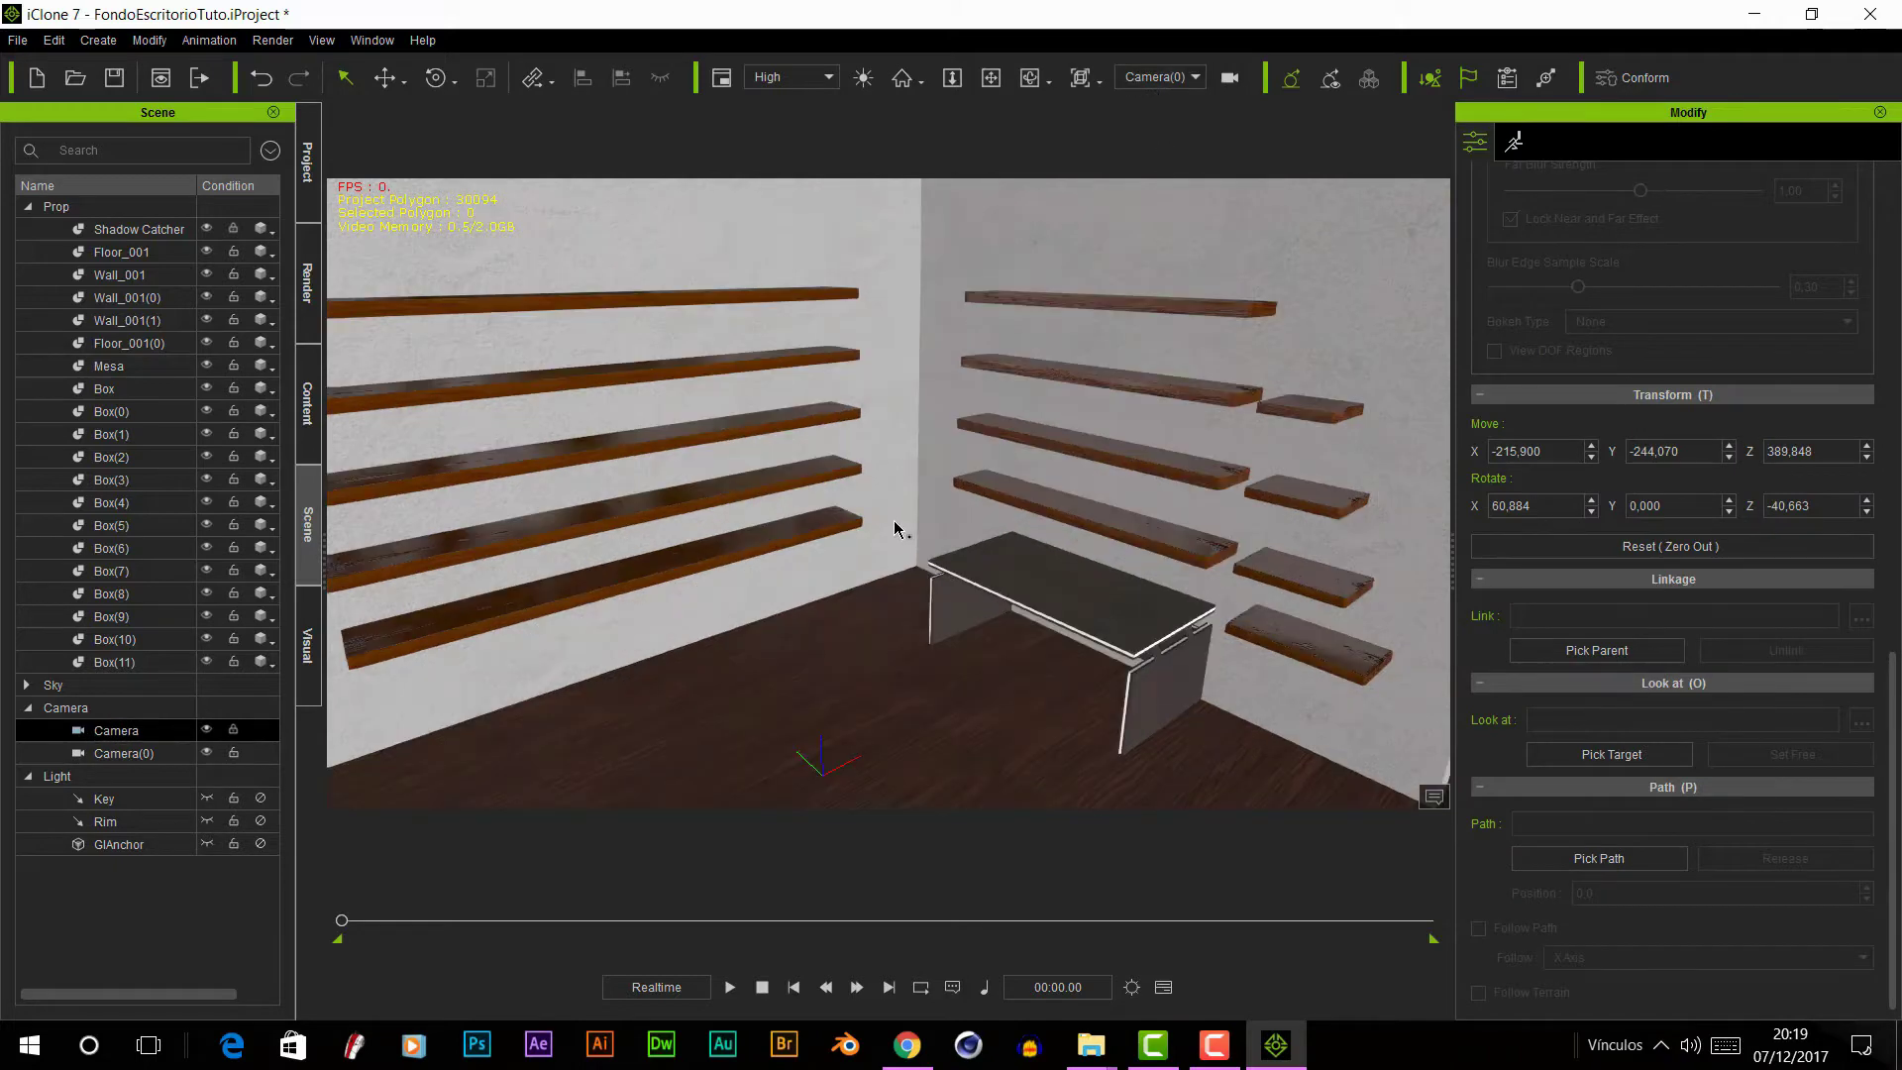
- Drag the SillaAzul office chair from the ParaFondo custom props into the scene
{"action": "left_click", "coordinate": [1050, 594]}
{"action": "right_click_drag", "start_coordinate": [991, 515], "coordinate": [894, 484]}
{"action": "left_click", "coordinate": [308, 401]}
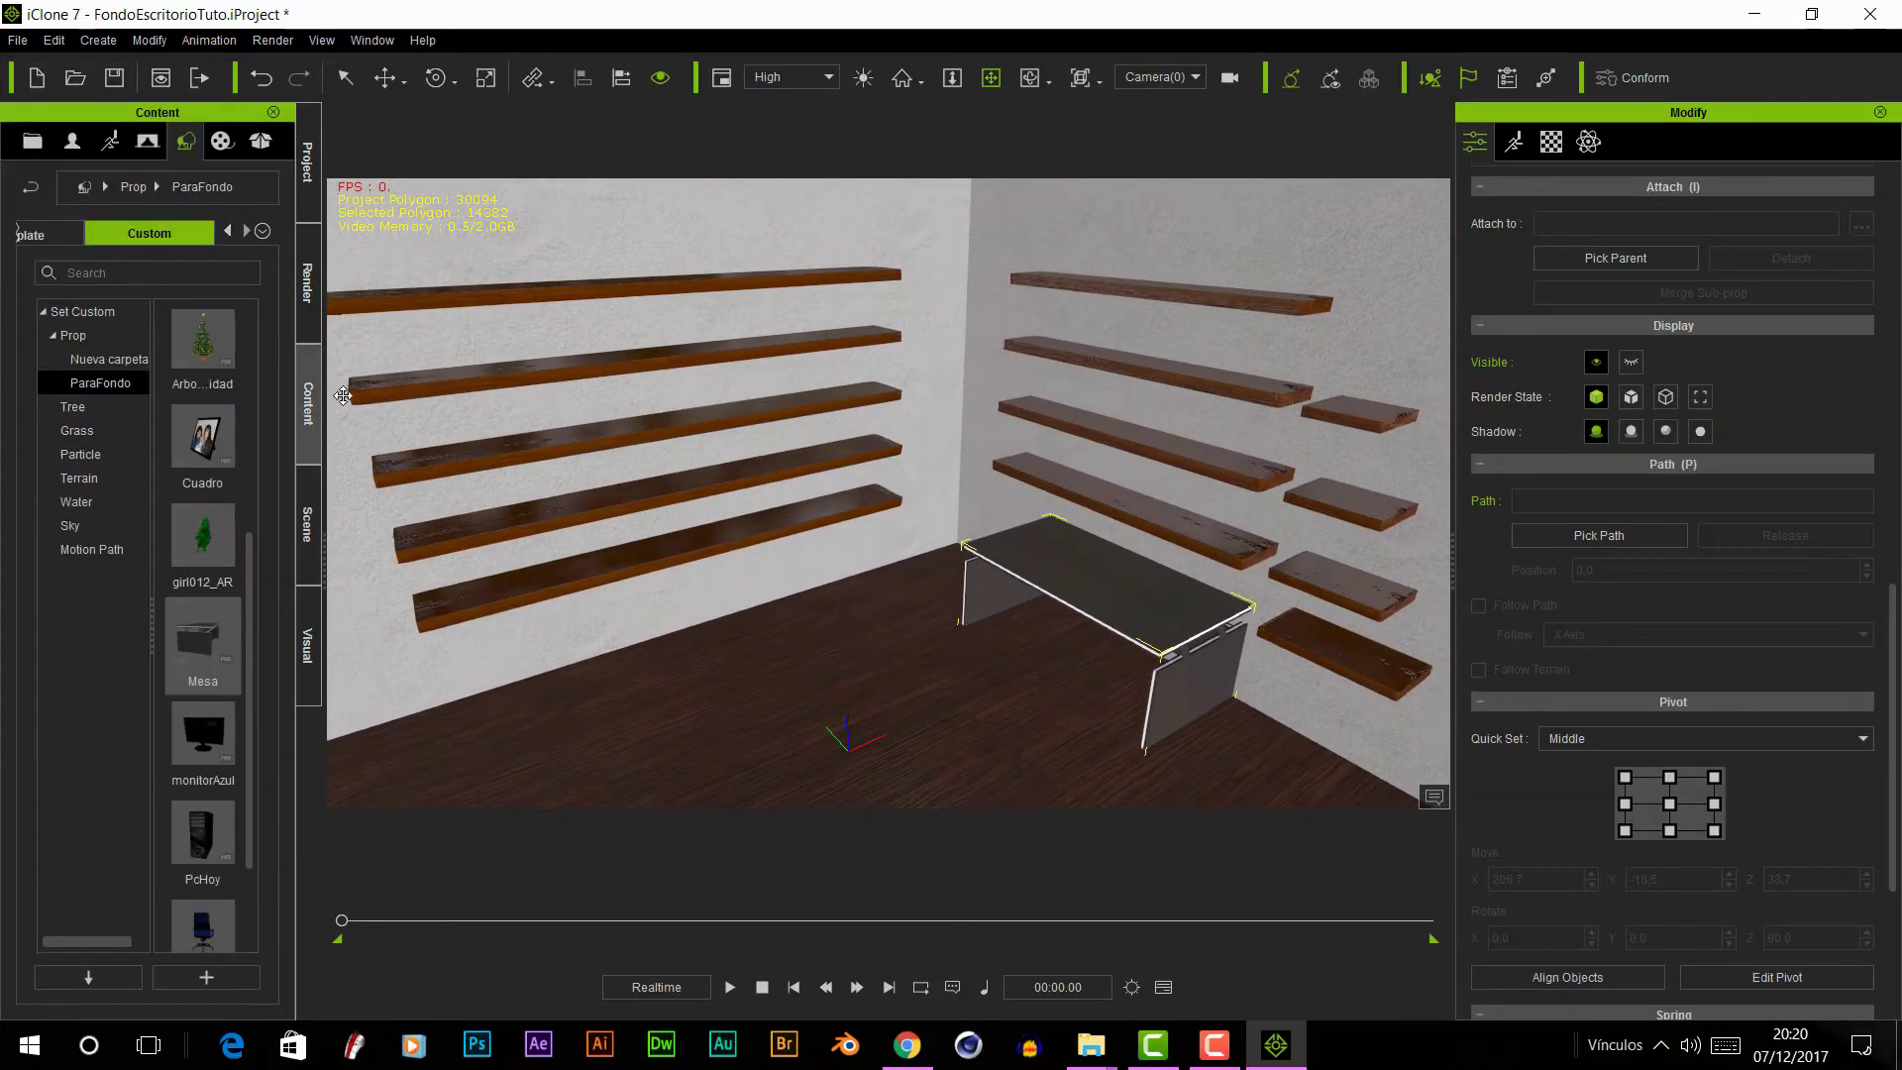
{"action": "scroll", "coordinate": [203, 693], "scroll_direction": "down", "scroll_amount": 2}
{"action": "left_click_drag", "start_coordinate": [204, 792], "coordinate": [814, 643]}
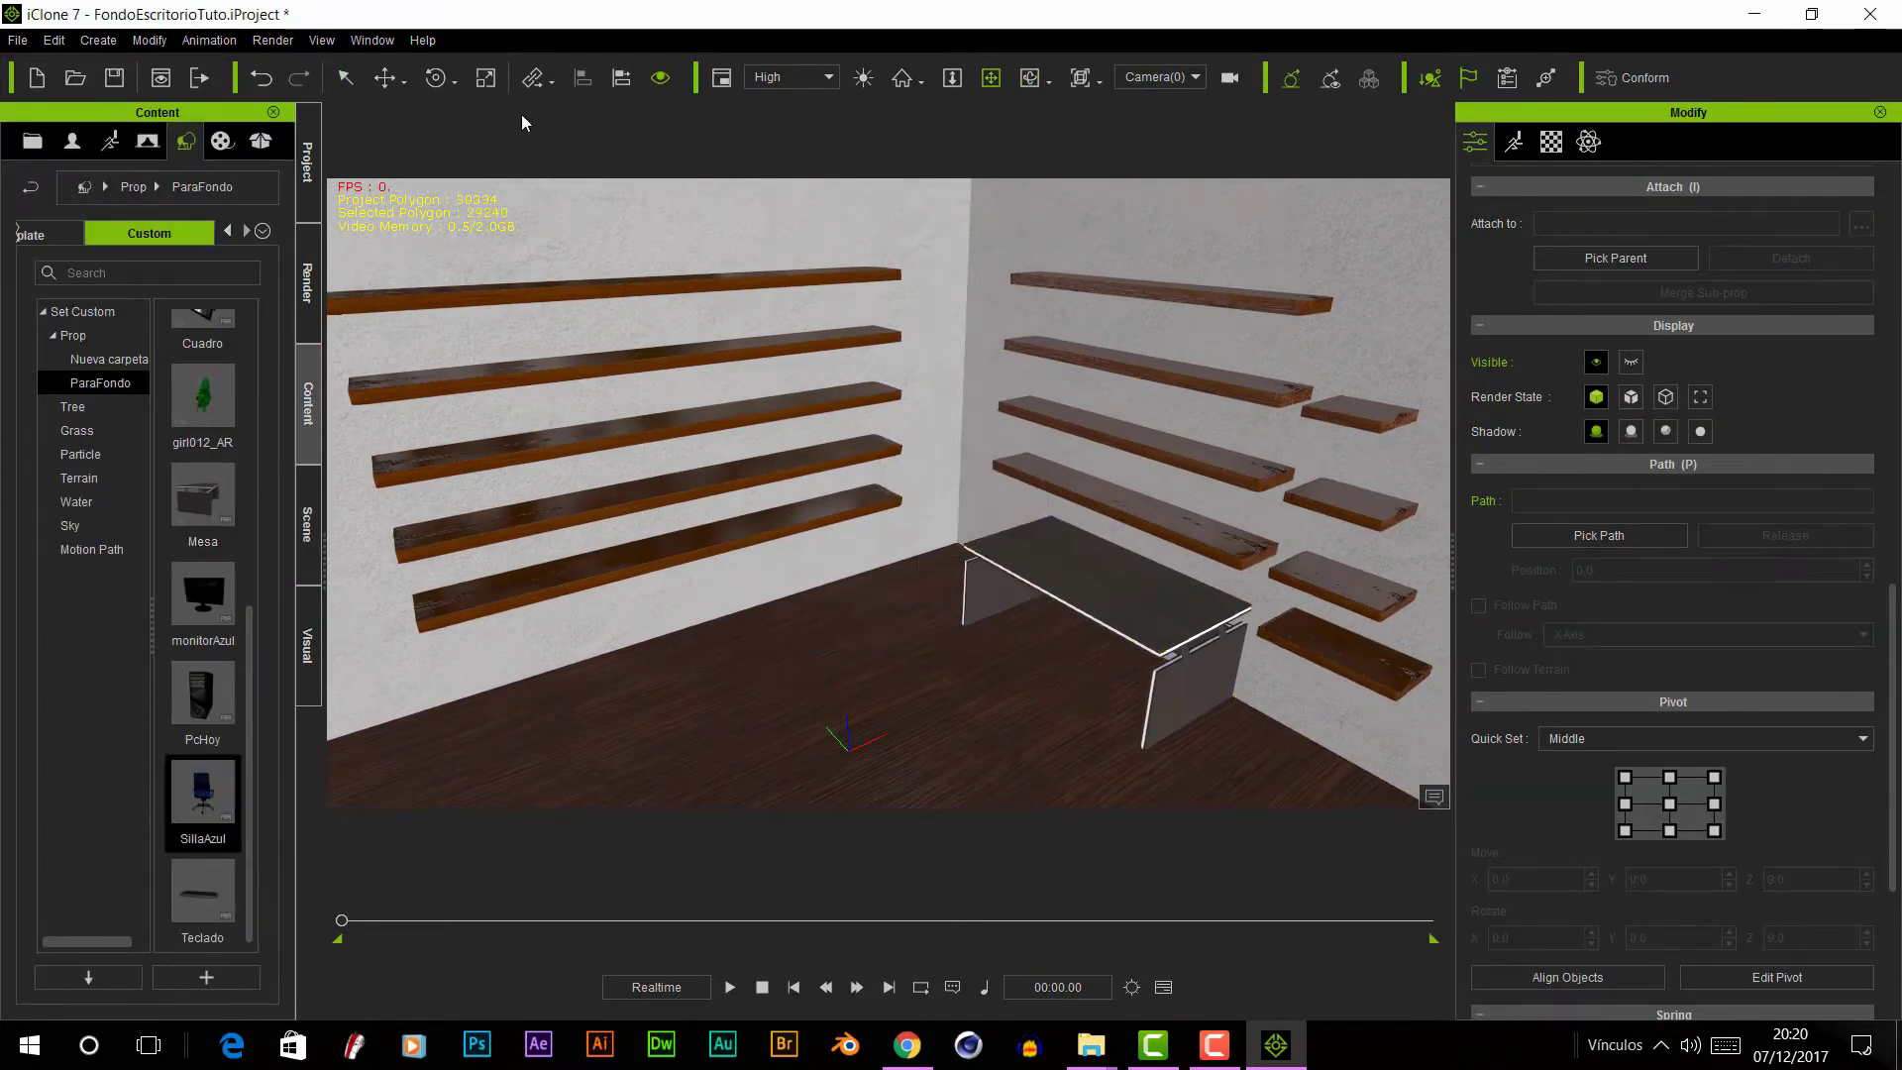
- Align the chair beside the desk and rotate it to face the desk
{"action": "left_click", "coordinate": [1030, 77]}
{"action": "left_click", "coordinate": [897, 530]}
{"action": "left_click", "coordinate": [1044, 594]}
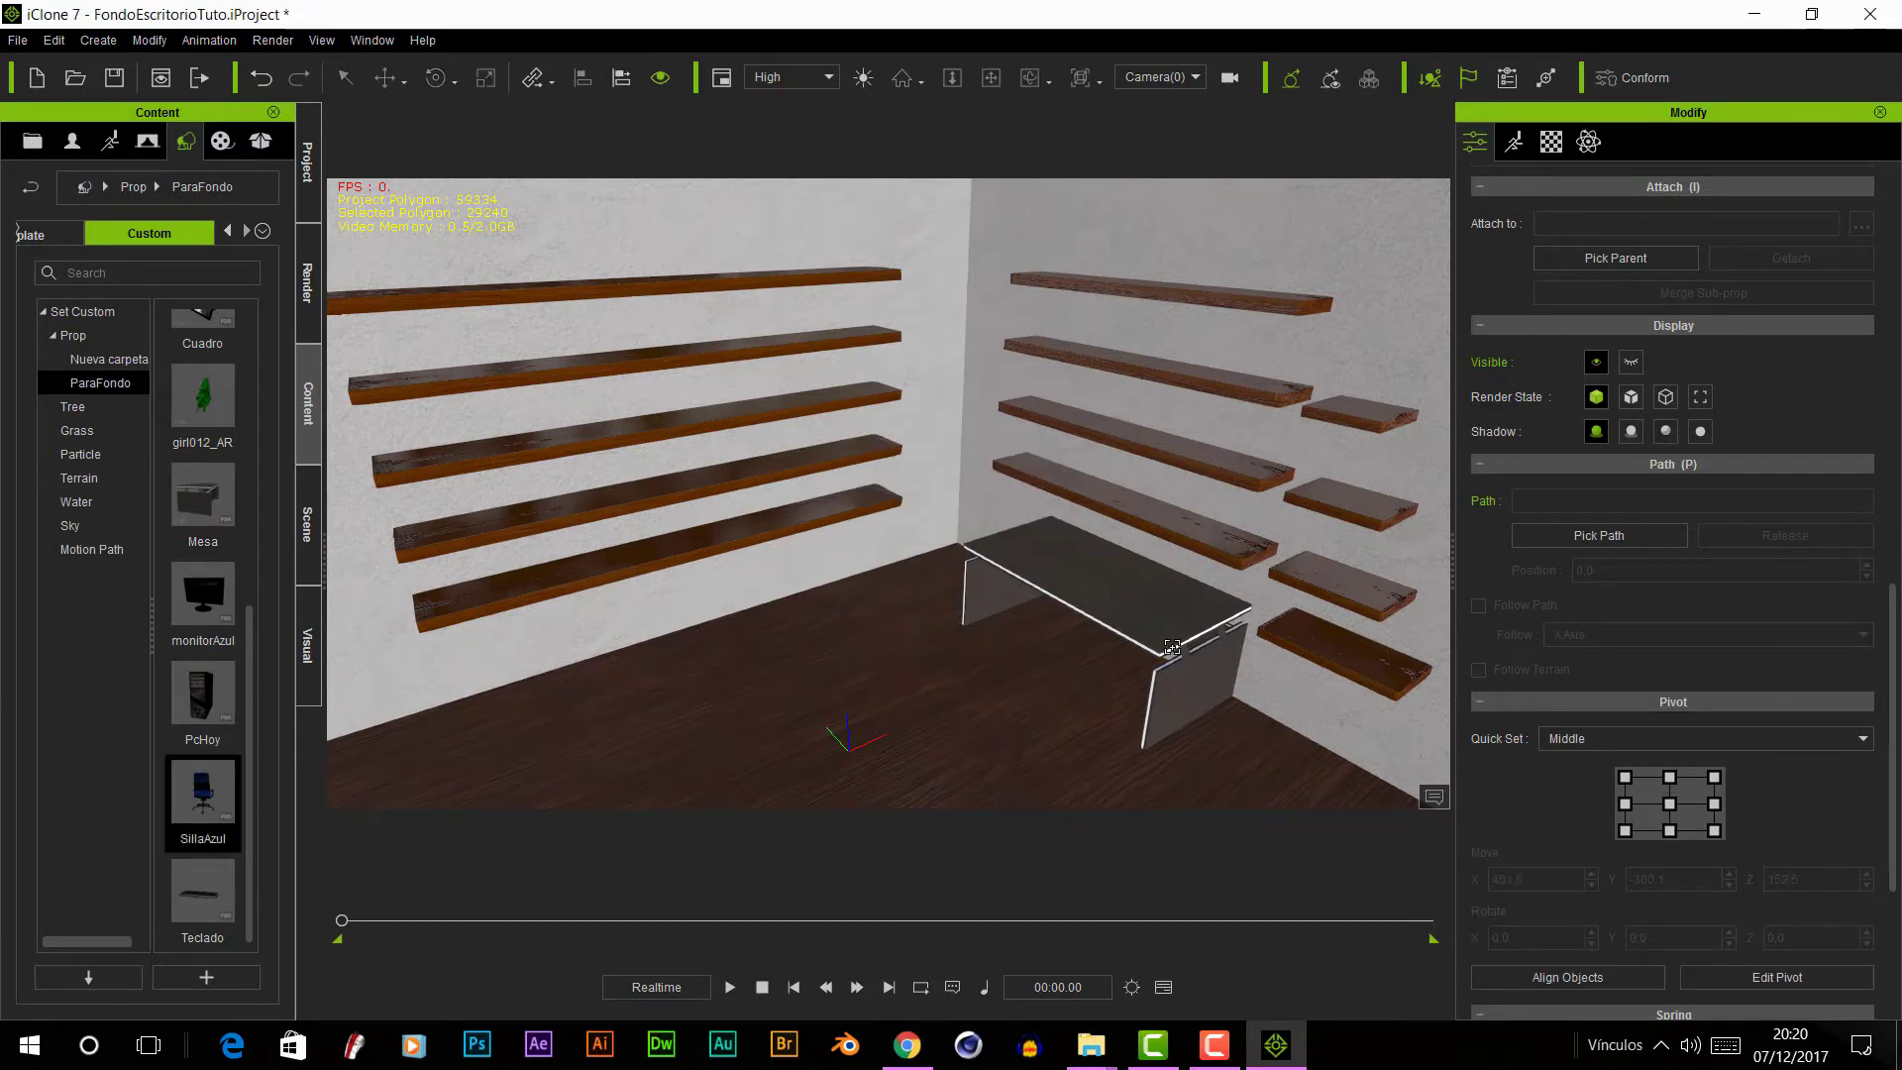
{"action": "left_click", "coordinate": [911, 536]}
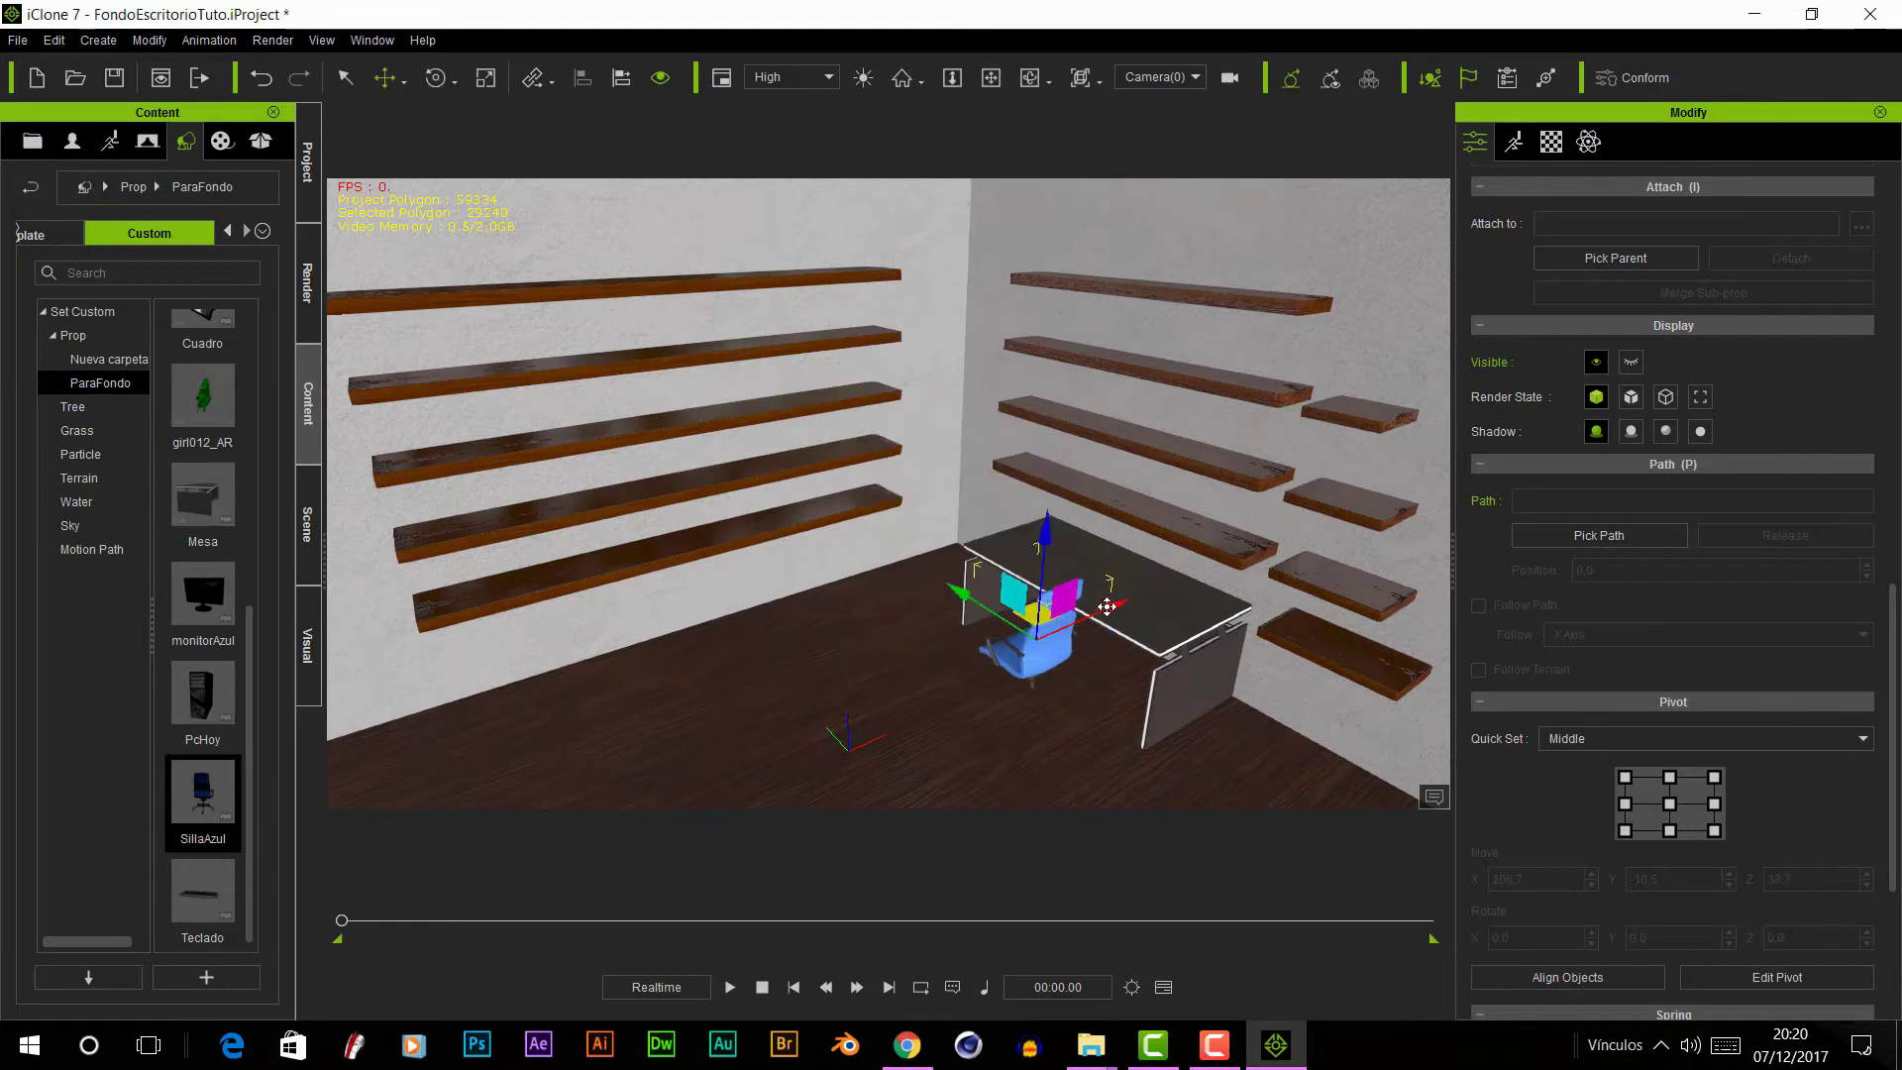
{"action": "key", "text": "e"}
{"action": "left_click_drag", "start_coordinate": [1061, 621], "coordinate": [1367, 842]}
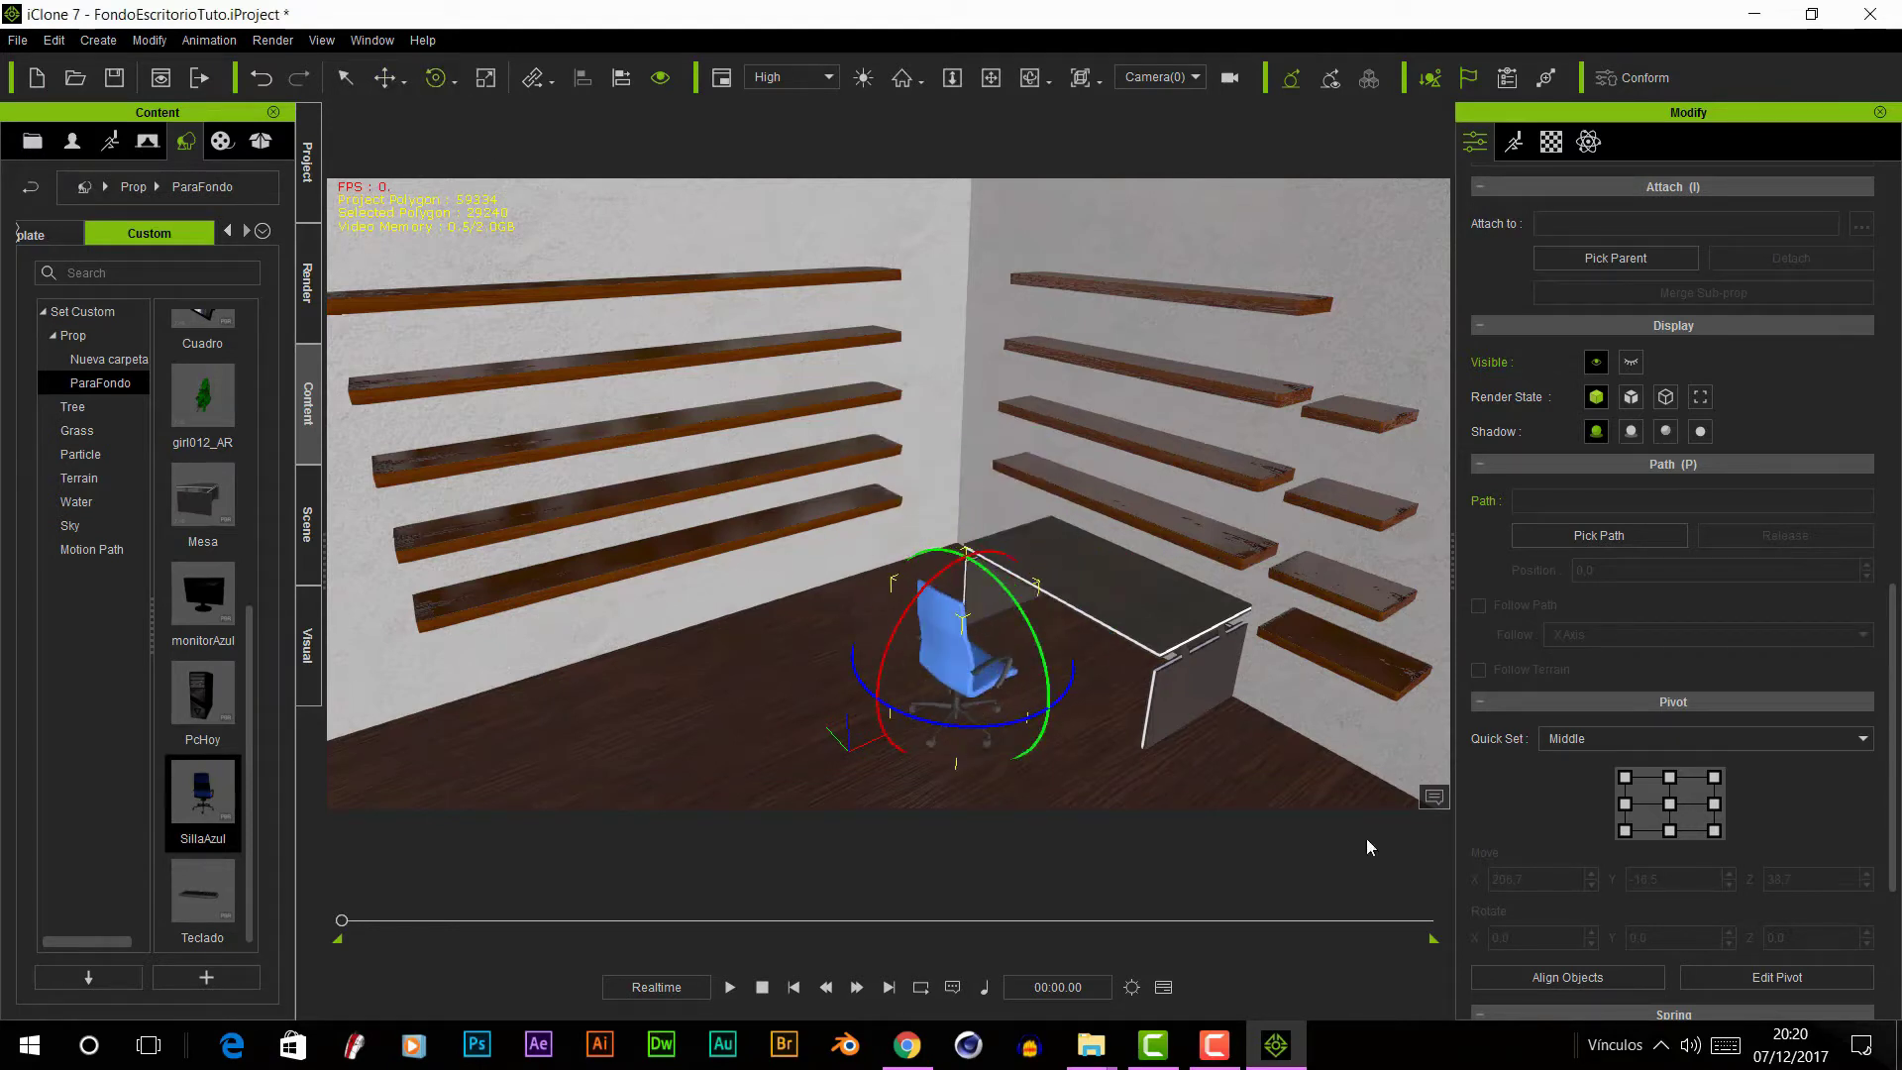
{"action": "key", "text": "F4"}
{"action": "left_click_drag", "start_coordinate": [1091, 758], "coordinate": [1343, 733]}
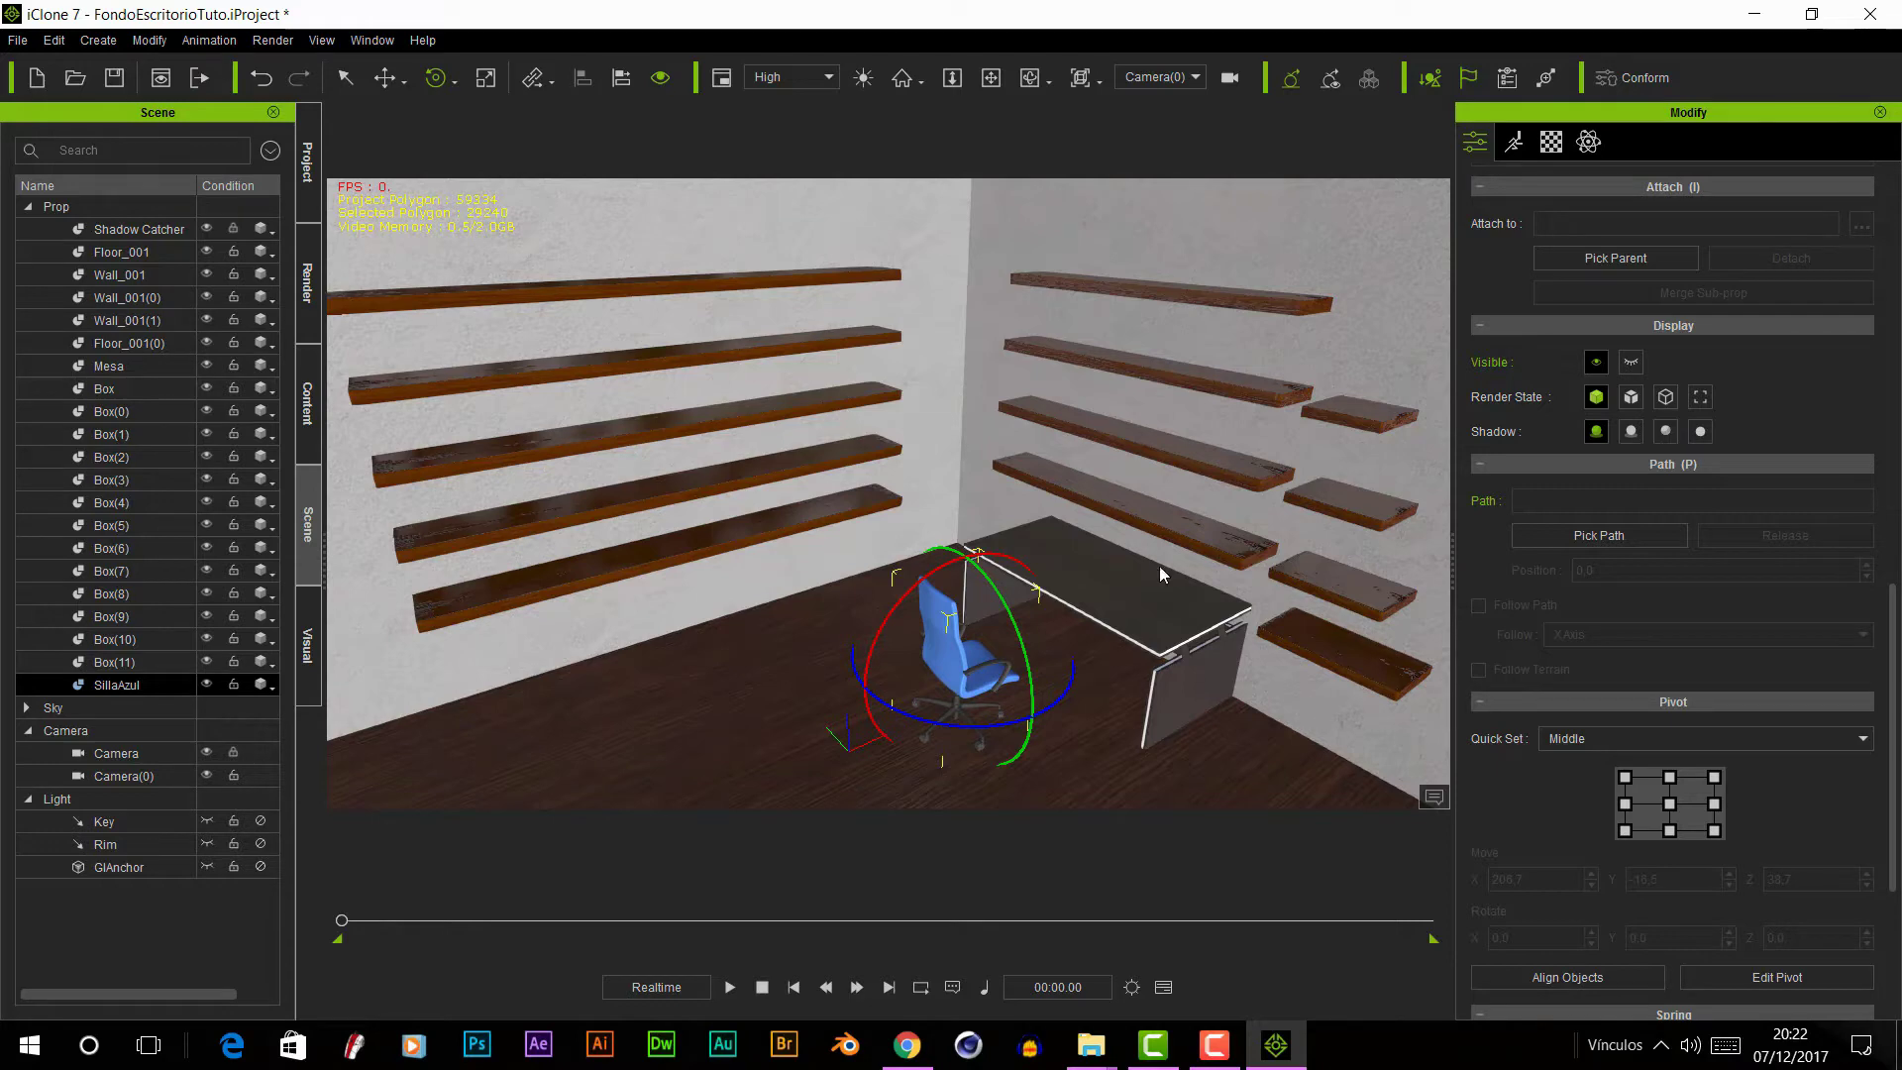
- Set the chair material's diffuse colour to navy blue #0a2366
{"action": "left_click", "coordinate": [1552, 142]}
{"action": "scroll", "coordinate": [1877, 588], "scroll_direction": "down", "scroll_amount": 5}
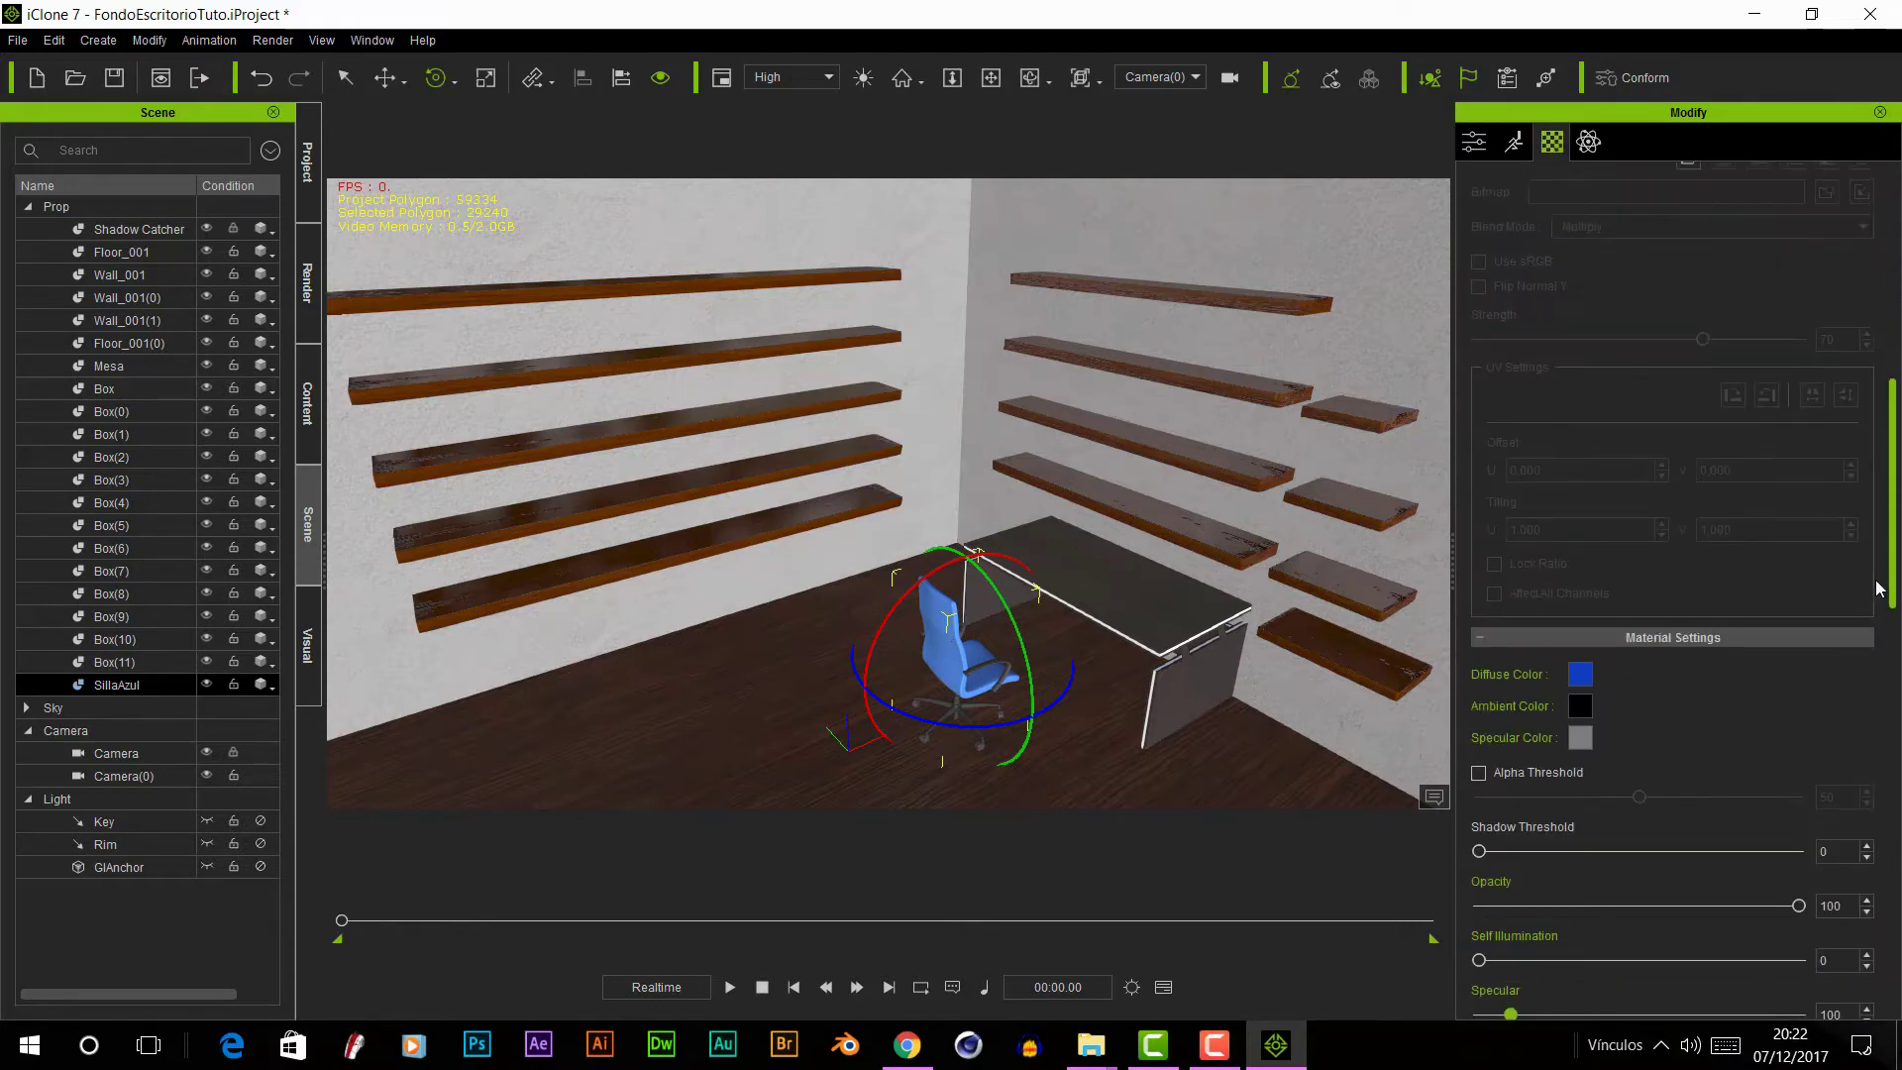
{"action": "left_click", "coordinate": [1580, 674]}
{"action": "left_click_drag", "start_coordinate": [892, 288], "coordinate": [626, 276]}
{"action": "left_click_drag", "start_coordinate": [811, 363], "coordinate": [812, 437]}
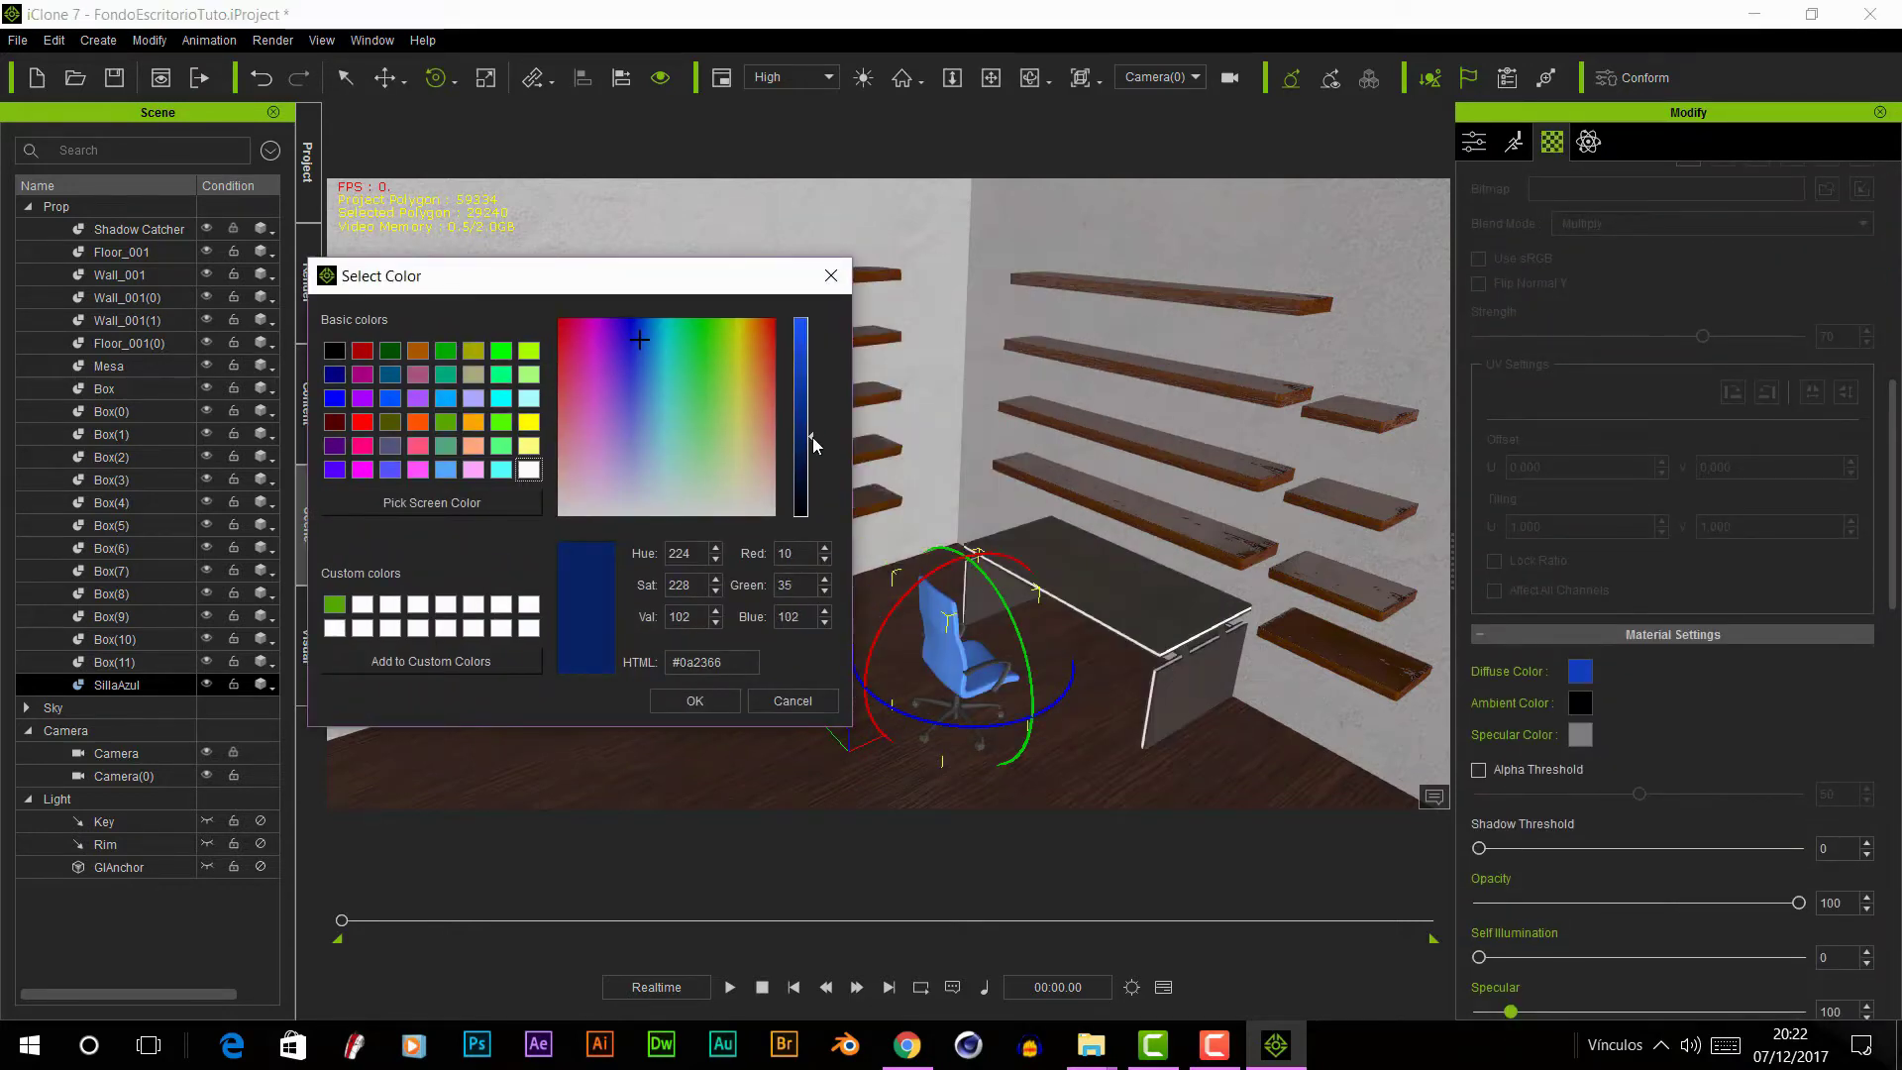
{"action": "left_click", "coordinate": [703, 703]}
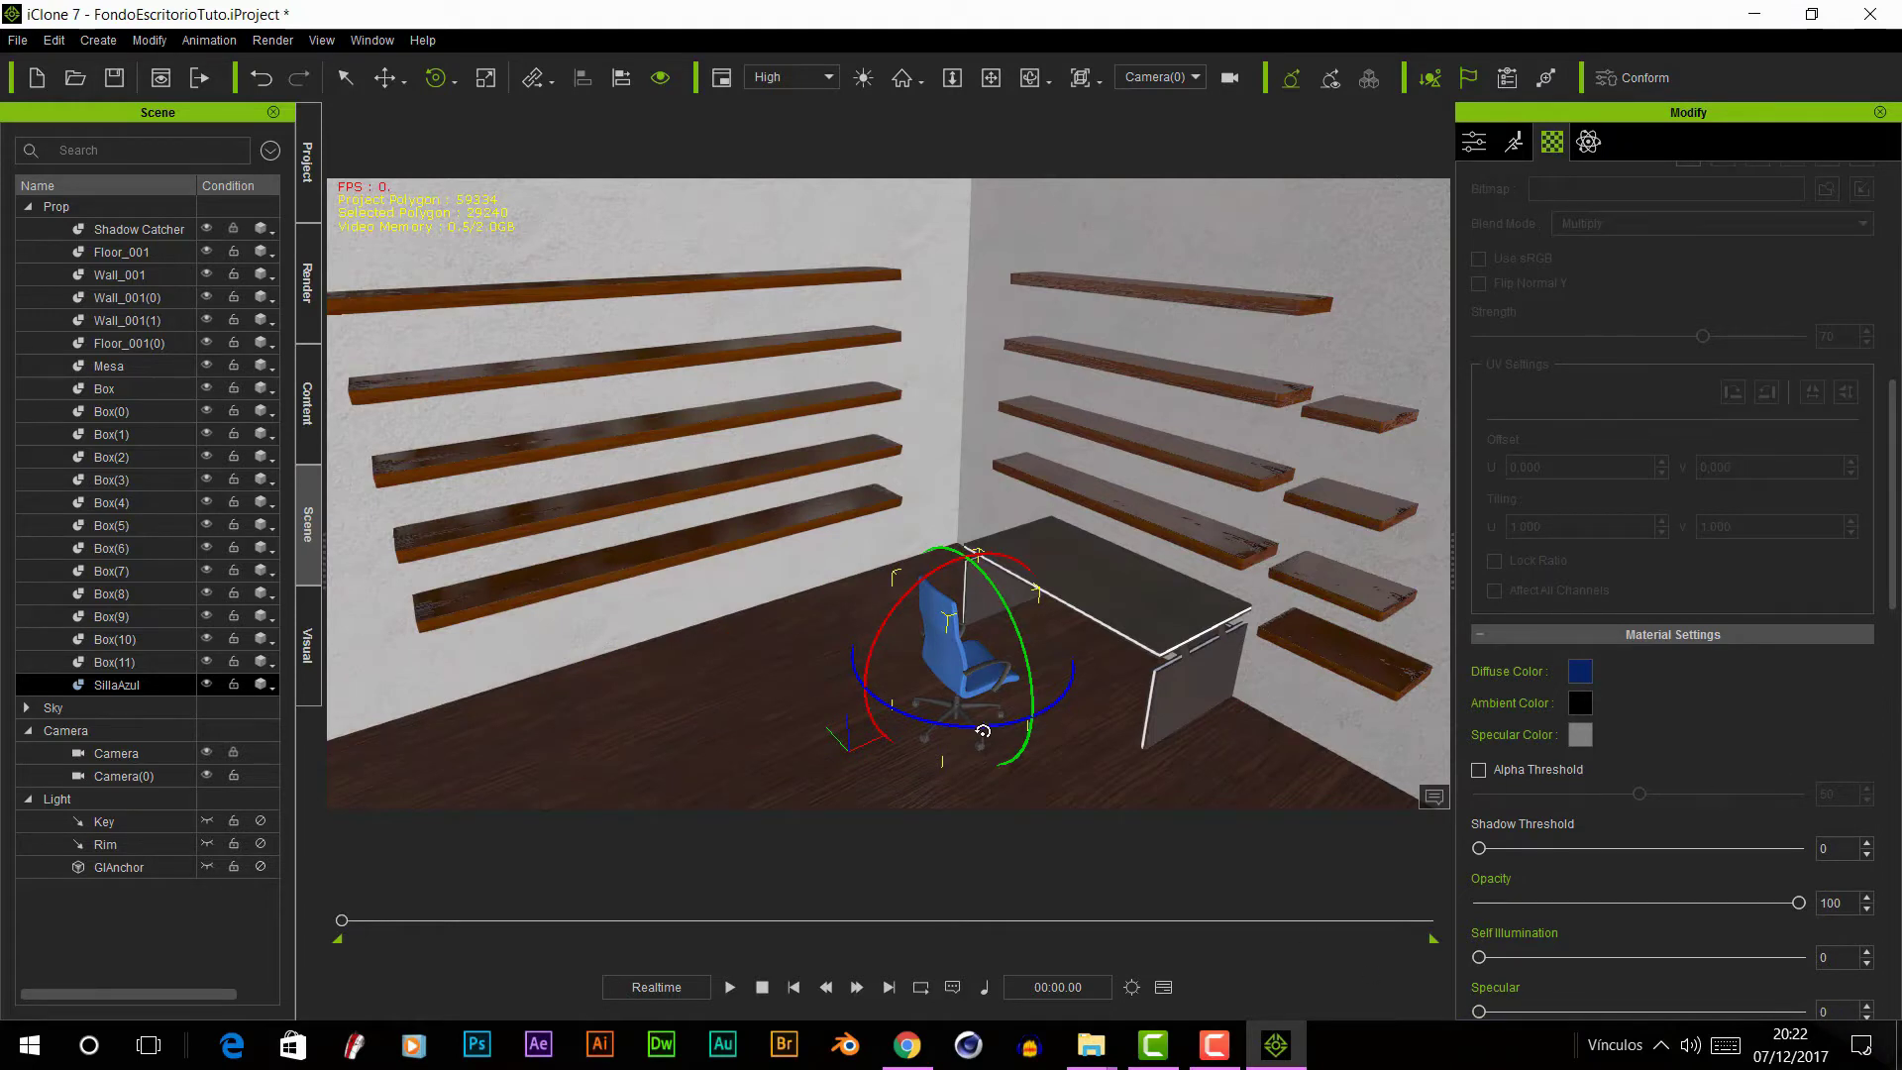
{"action": "left_click", "coordinate": [1514, 141]}
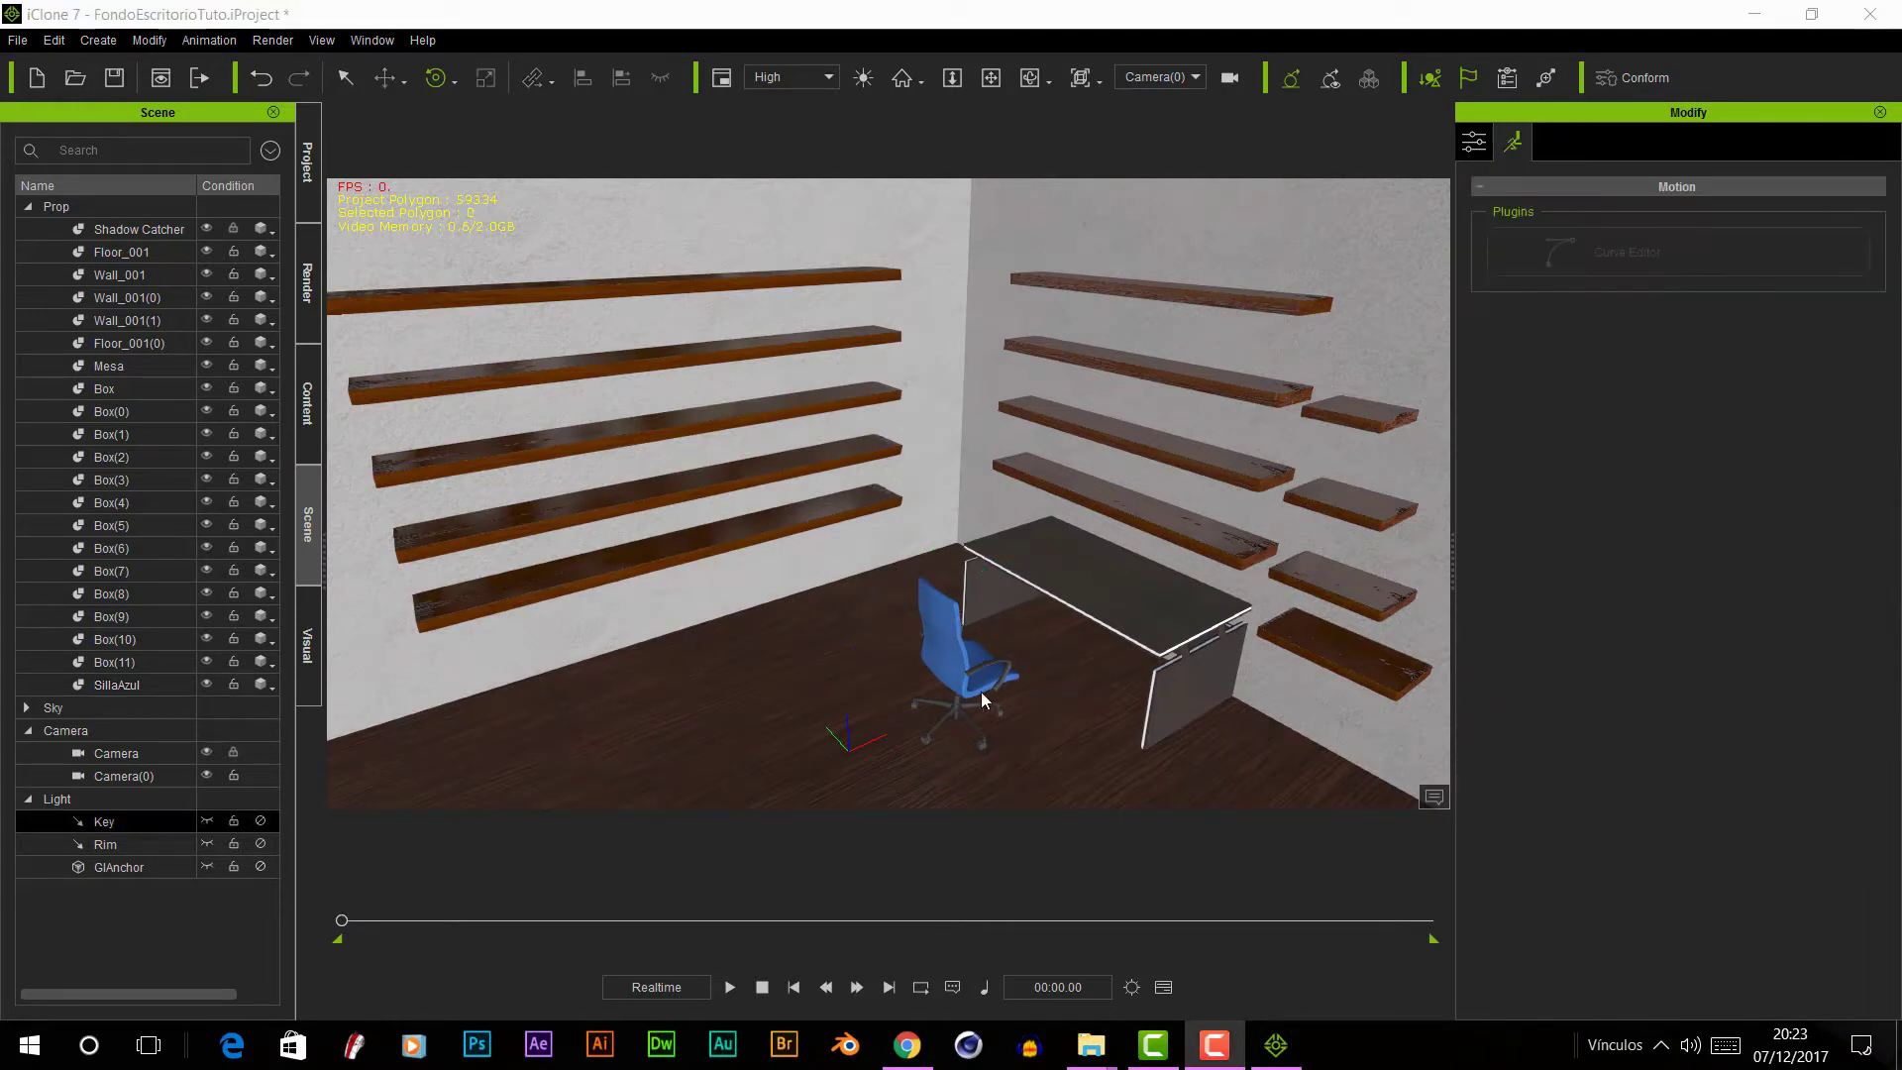
- Add the YO avatar from the custom LagartoGracioso avatar folder to the scene
{"action": "key", "text": "w"}
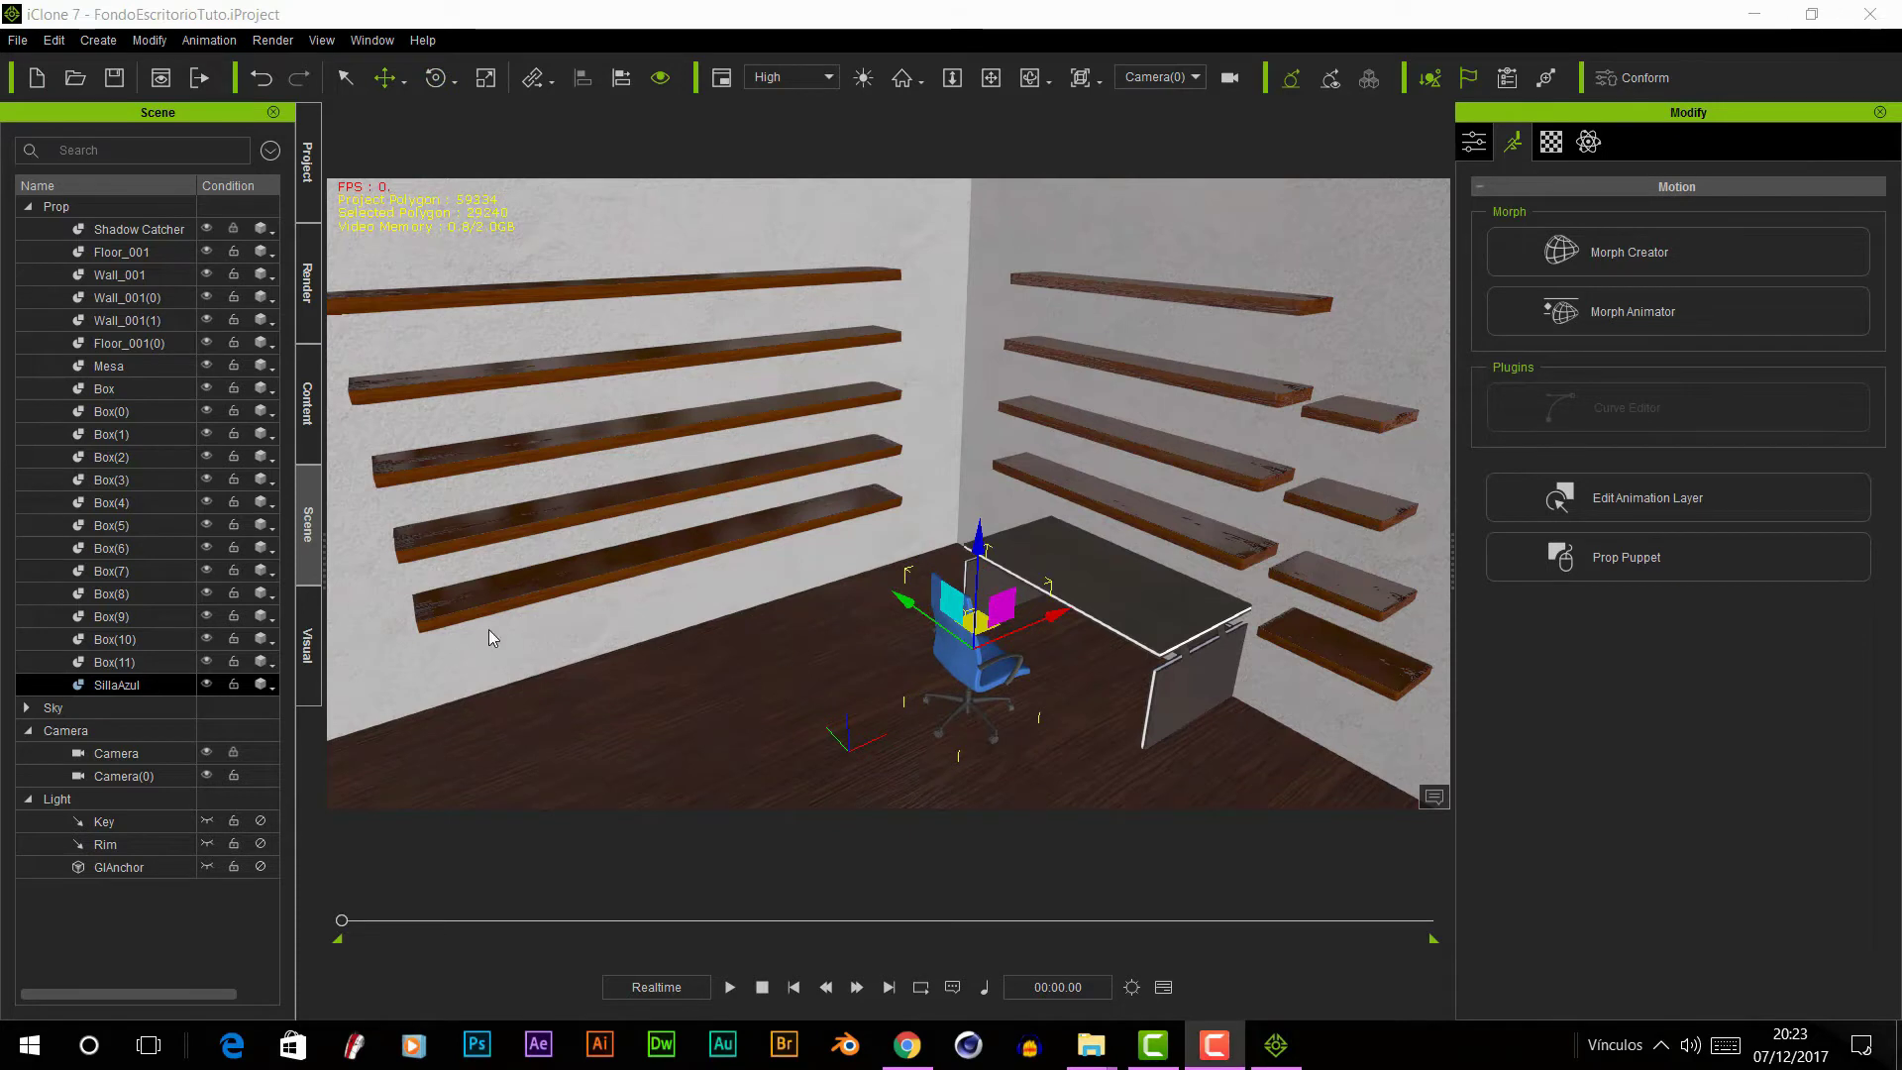
{"action": "left_click", "coordinate": [308, 403]}
{"action": "left_click", "coordinate": [211, 234]}
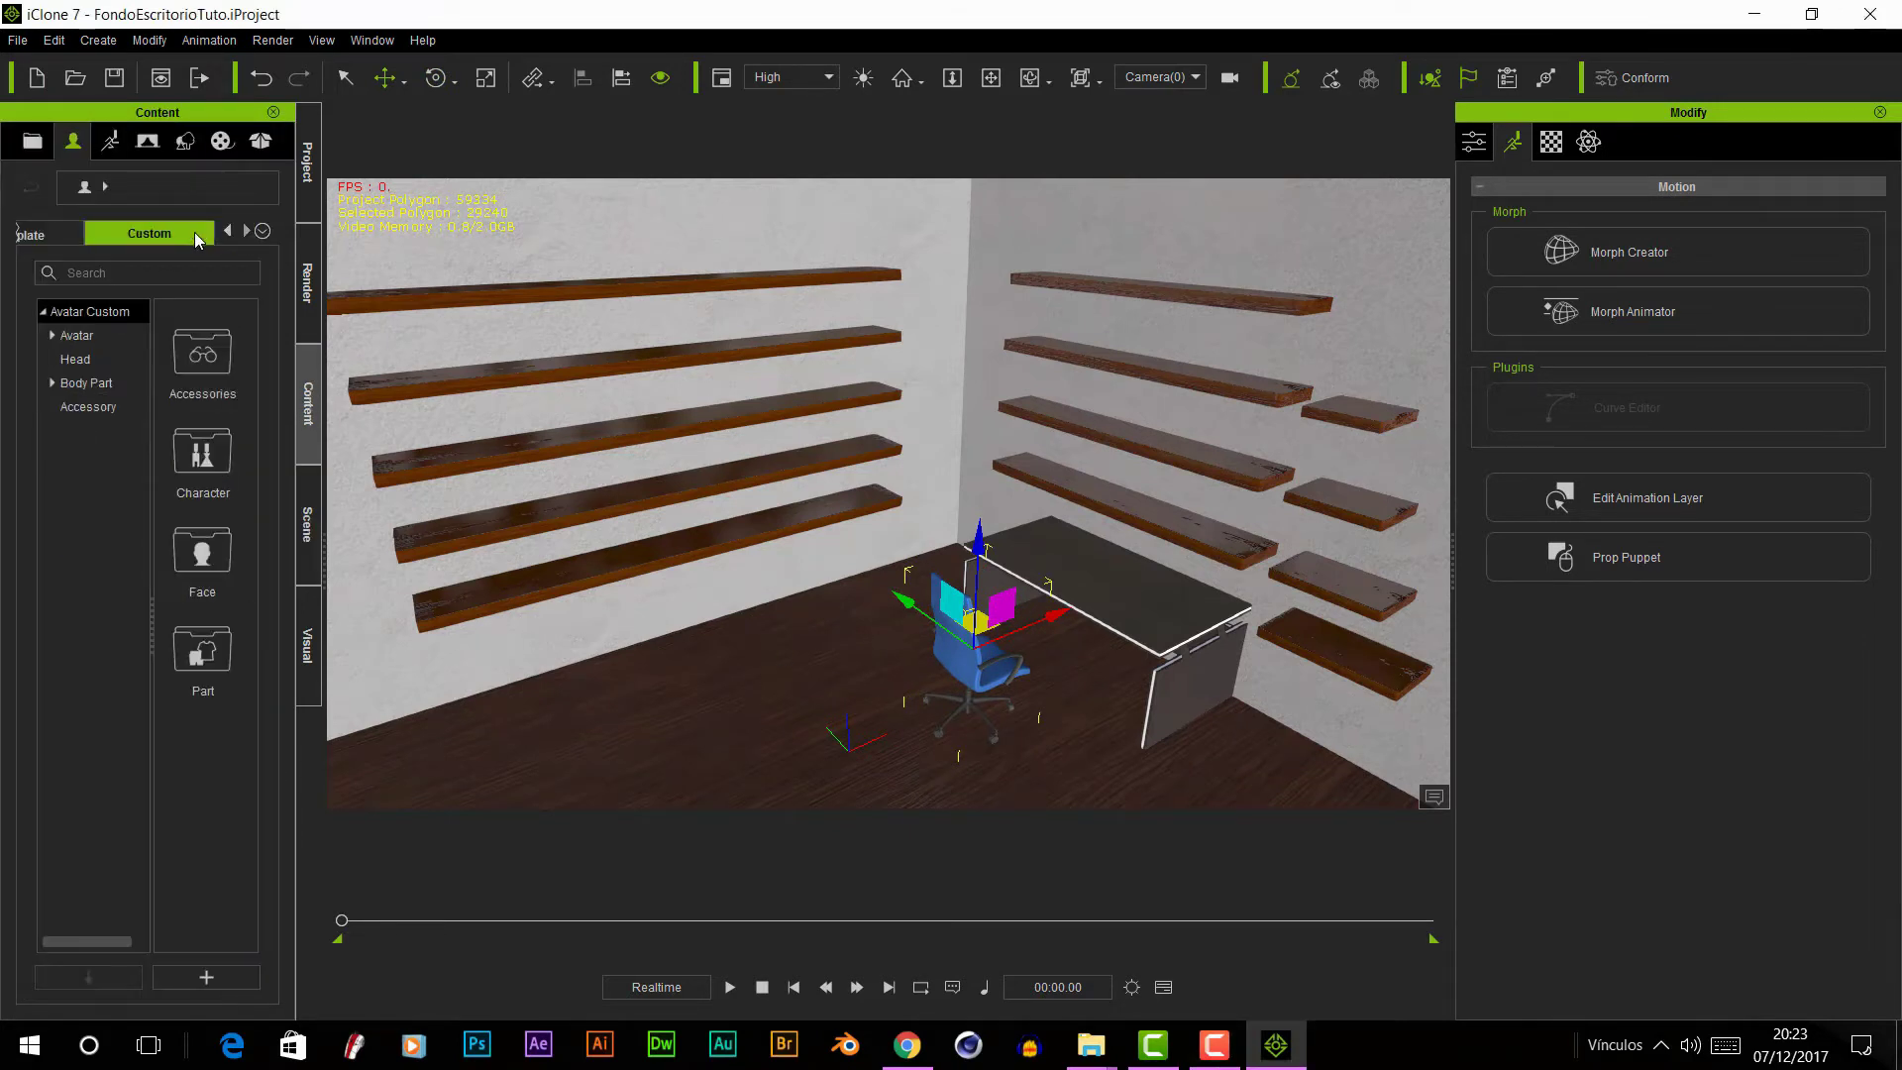
{"action": "left_click", "coordinate": [56, 335]}
{"action": "double_click", "coordinate": [202, 352]}
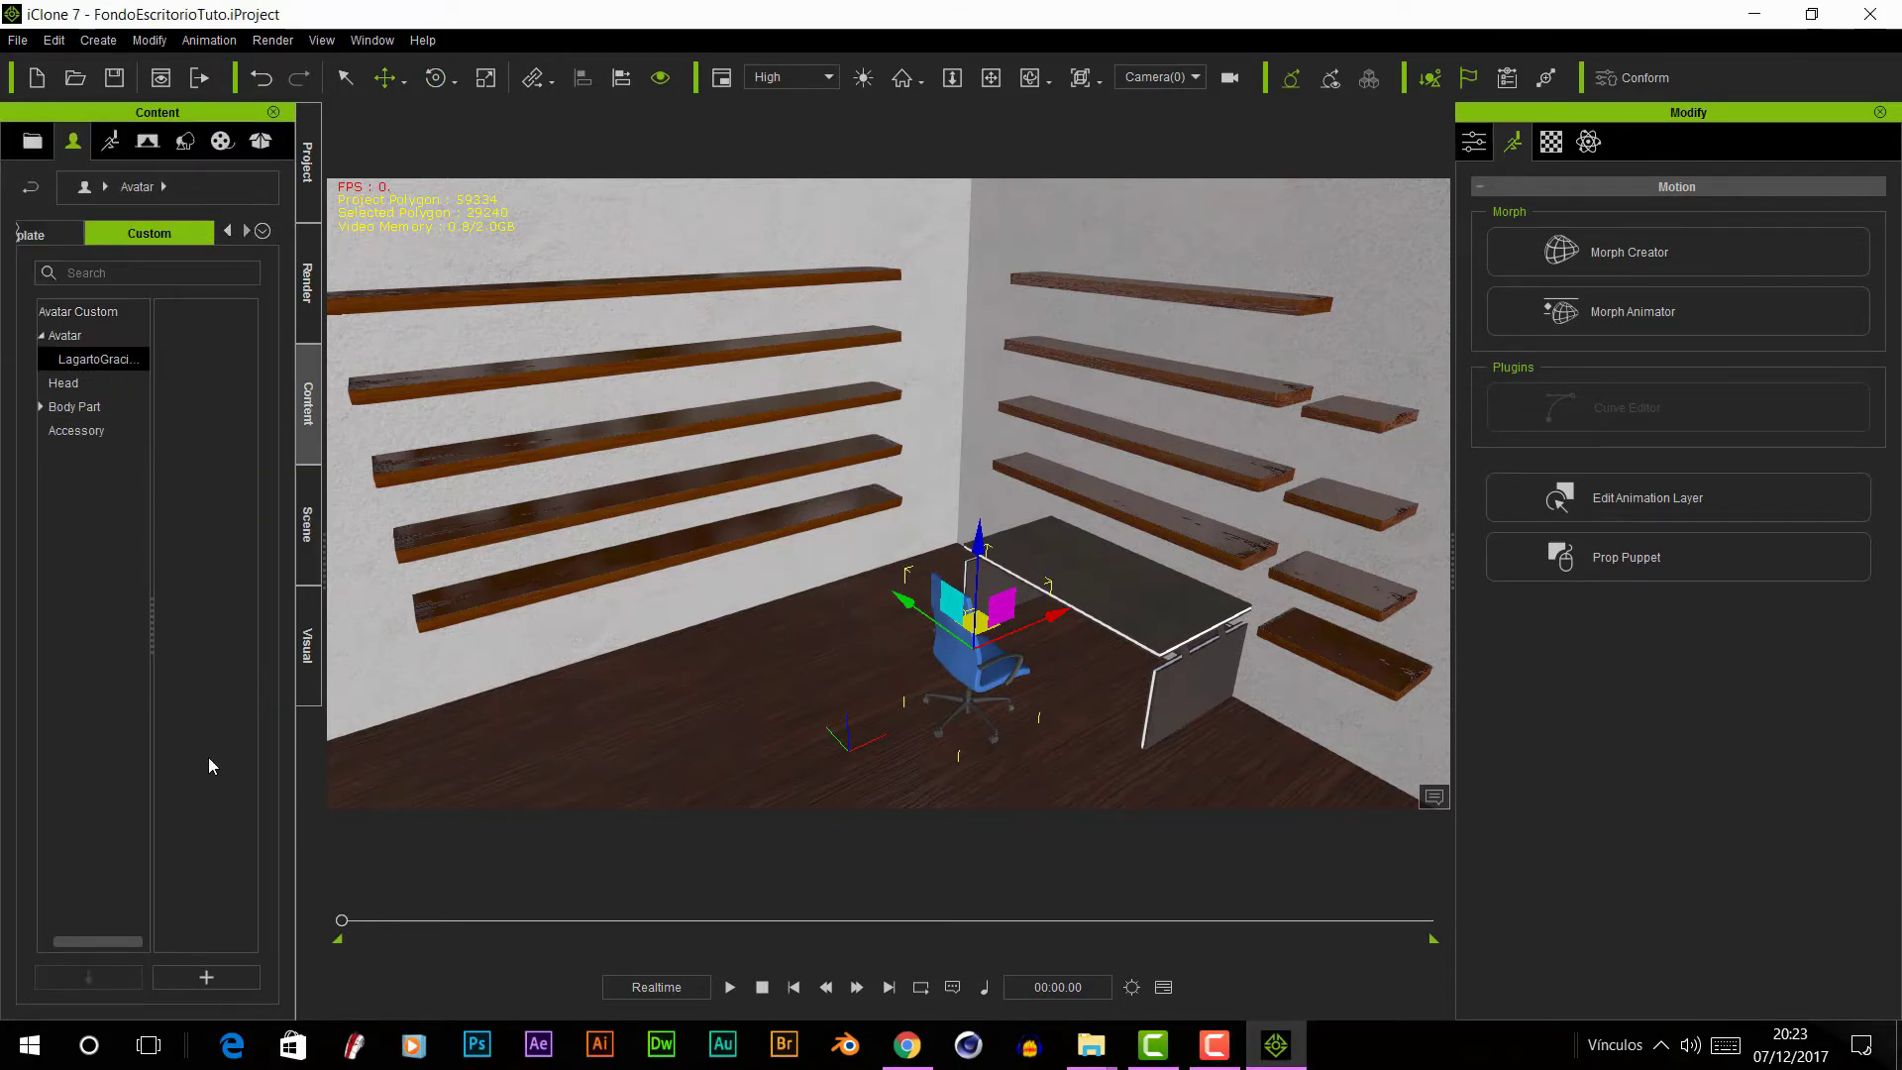
{"action": "left_click_drag", "start_coordinate": [203, 753], "coordinate": [370, 539]}
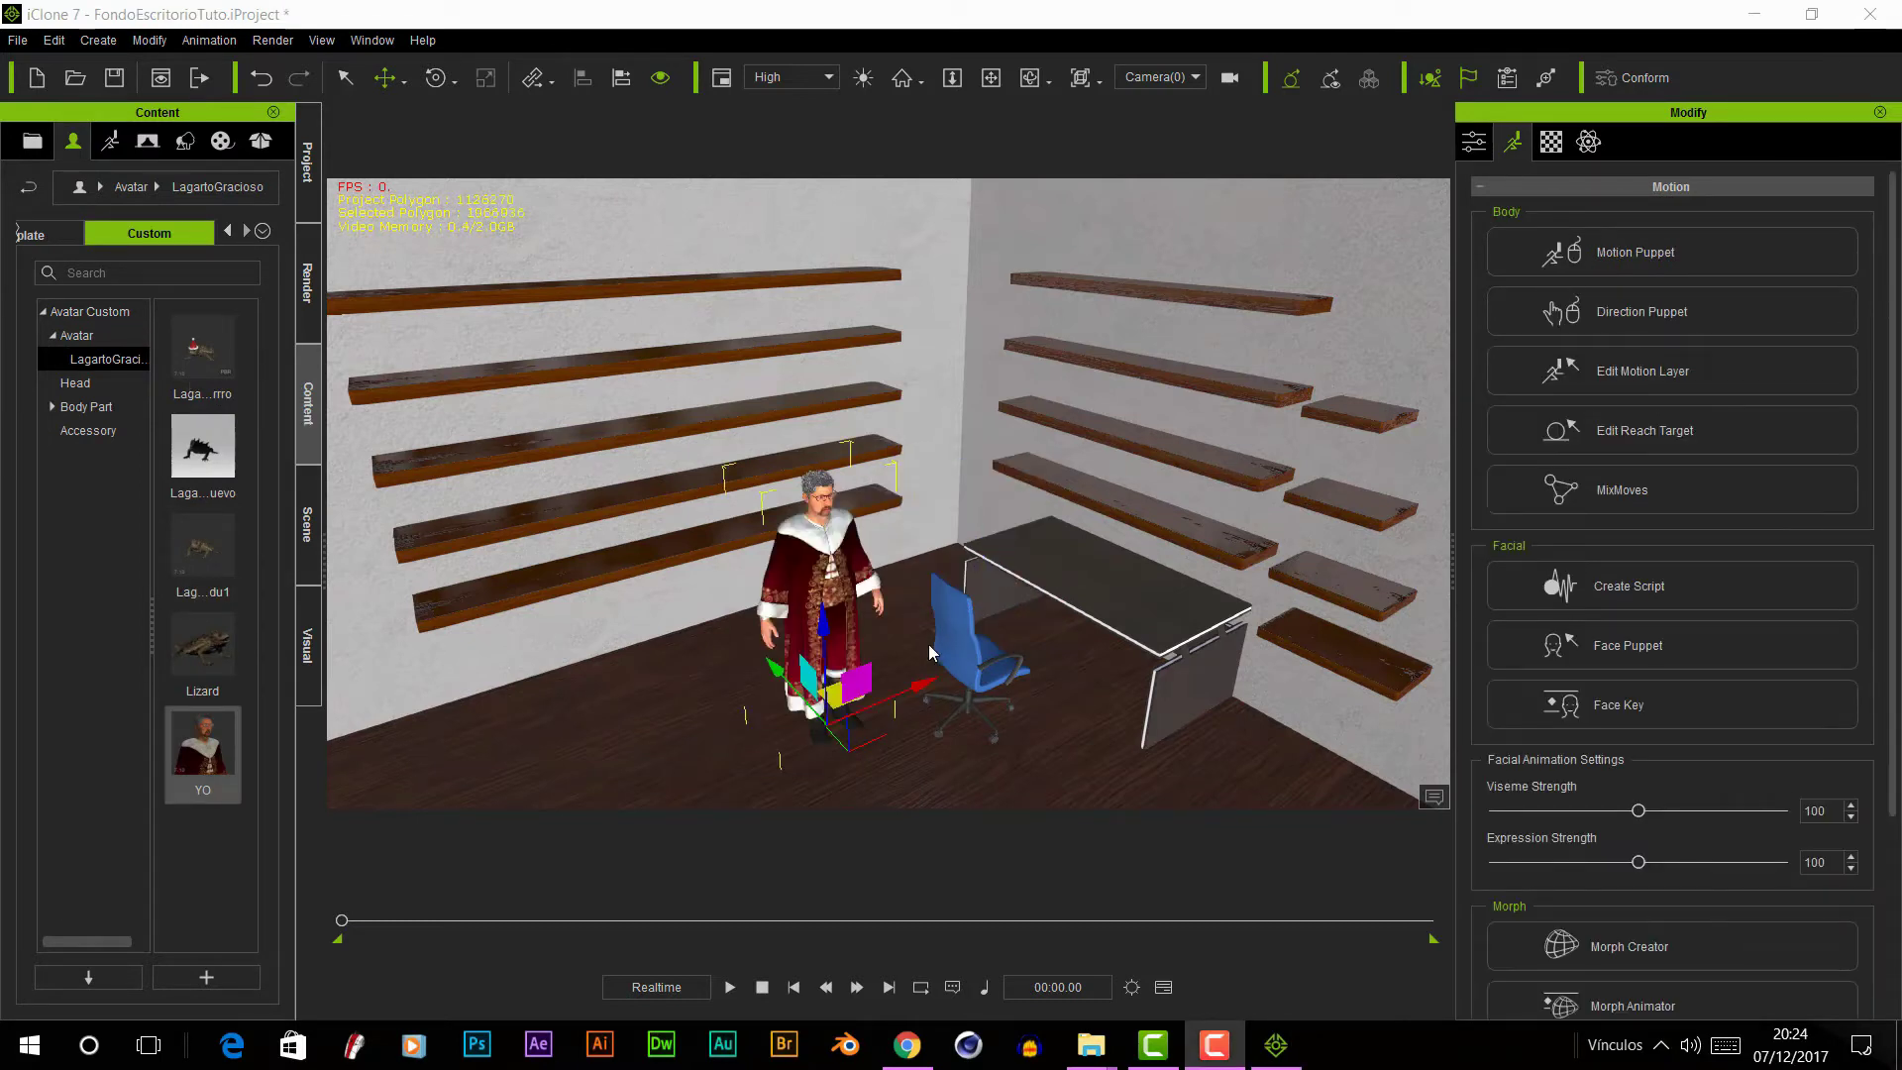
- Move YO behind the blue chair and turn him to face the desk
{"action": "mouse_move", "coordinate": [849, 713]}
{"action": "left_mouse_down"}
{"action": "mouse_move", "coordinate": [1096, 713]}
{"action": "mouse_move", "coordinate": [1043, 616]}
{"action": "left_mouse_up"}
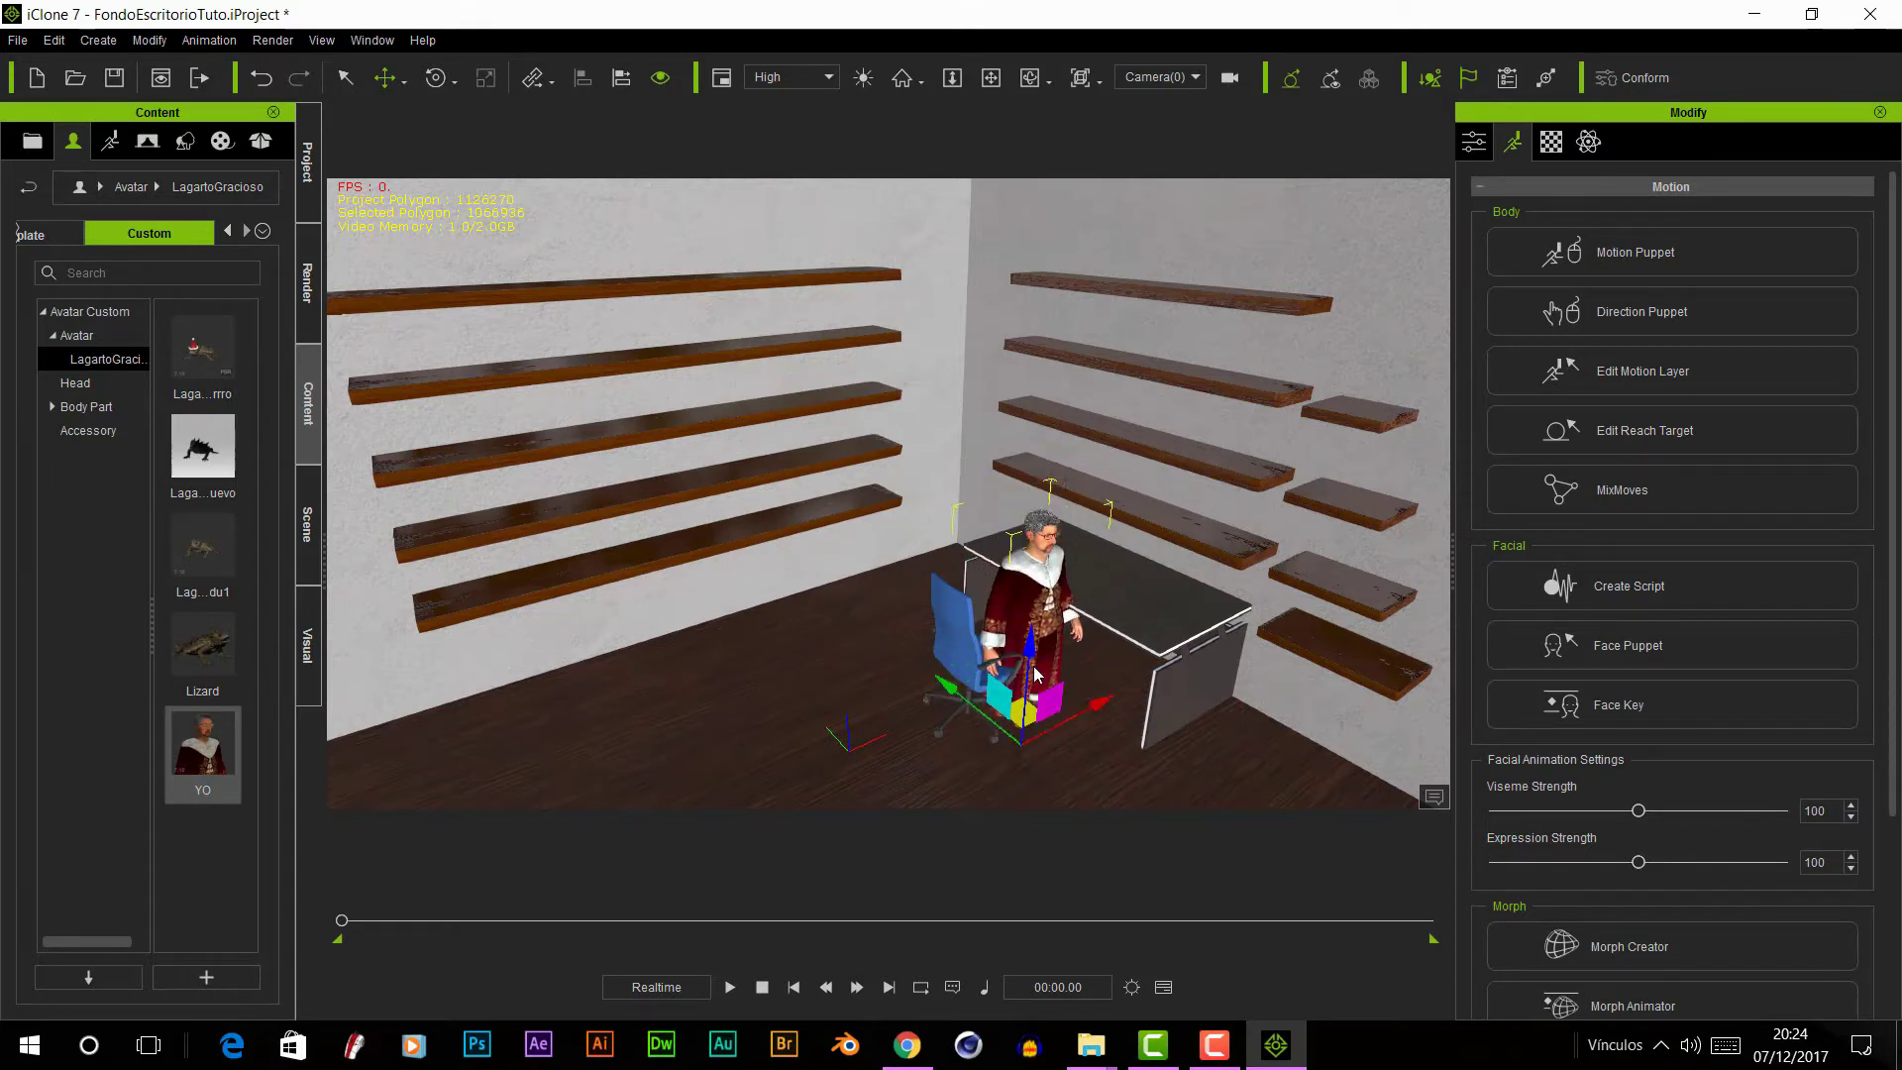
{"action": "left_click", "coordinate": [433, 86]}
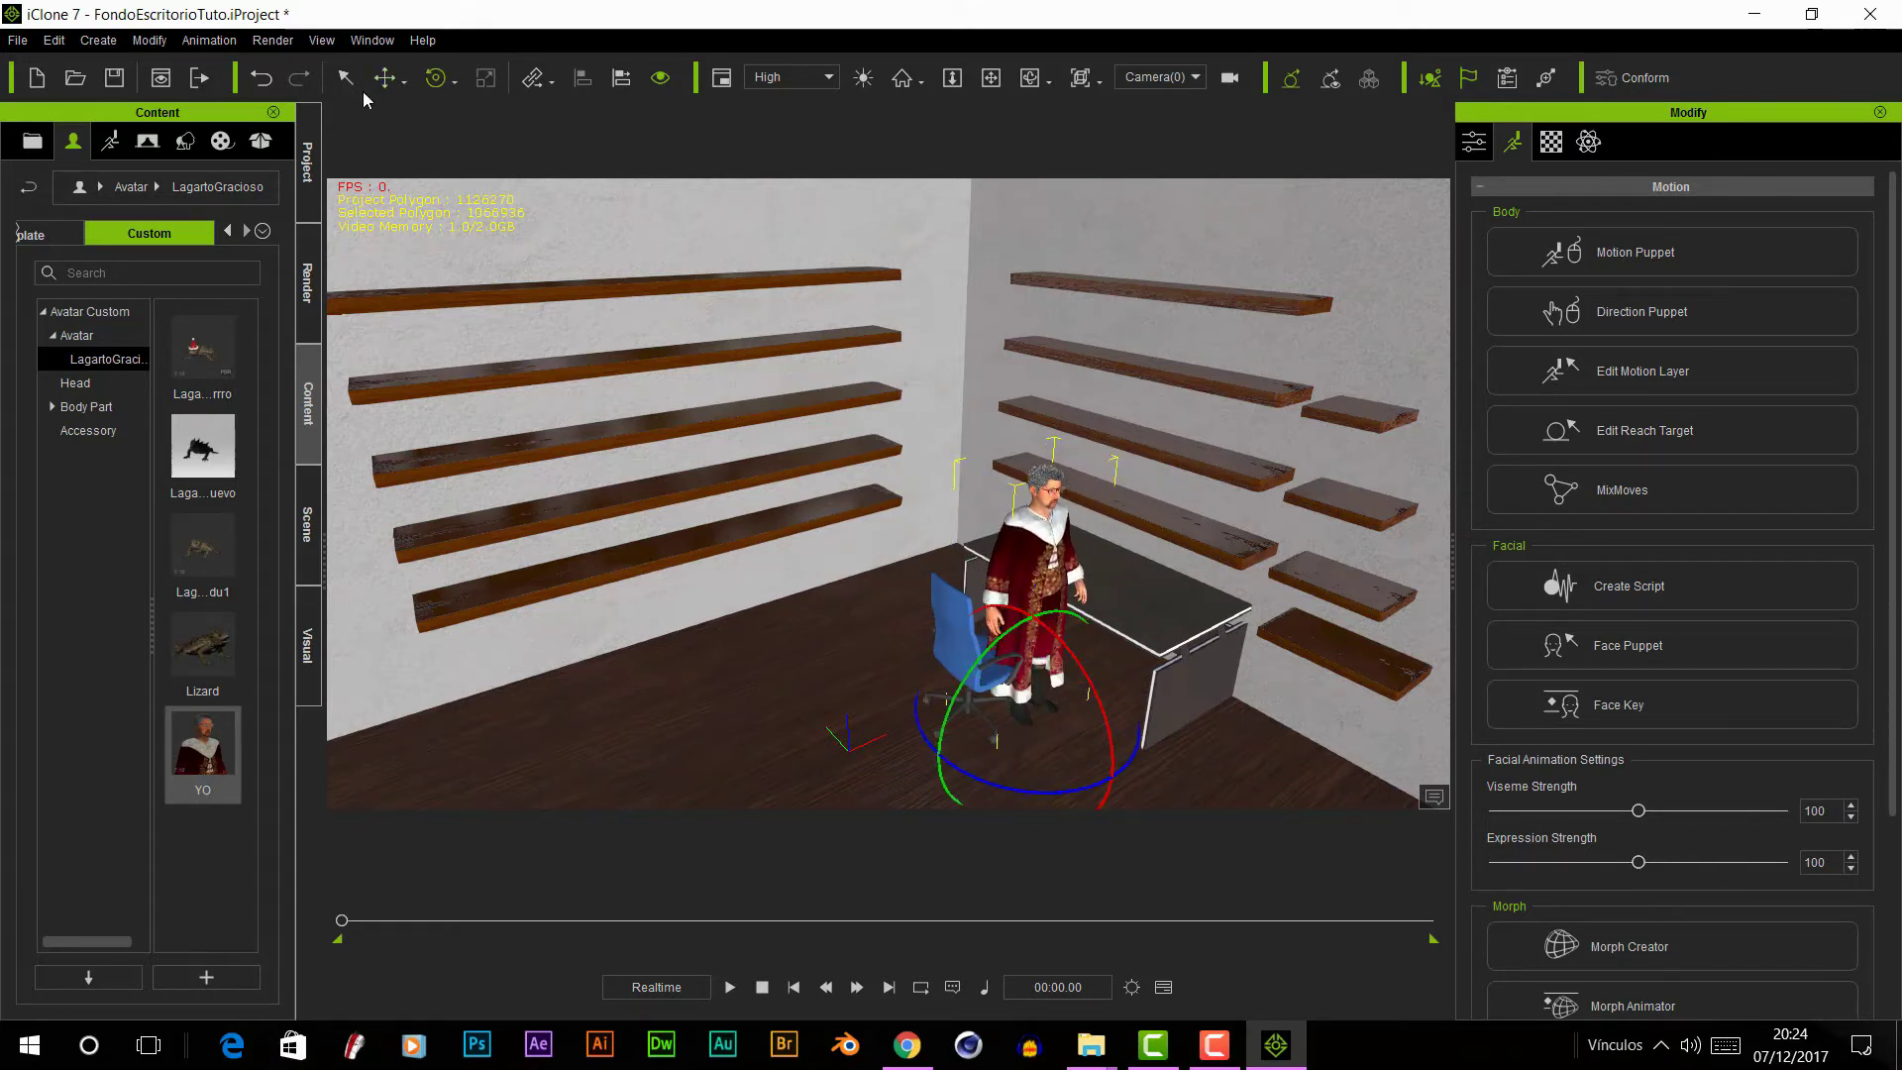
{"action": "left_click_drag", "start_coordinate": [1000, 778], "coordinate": [1085, 781]}
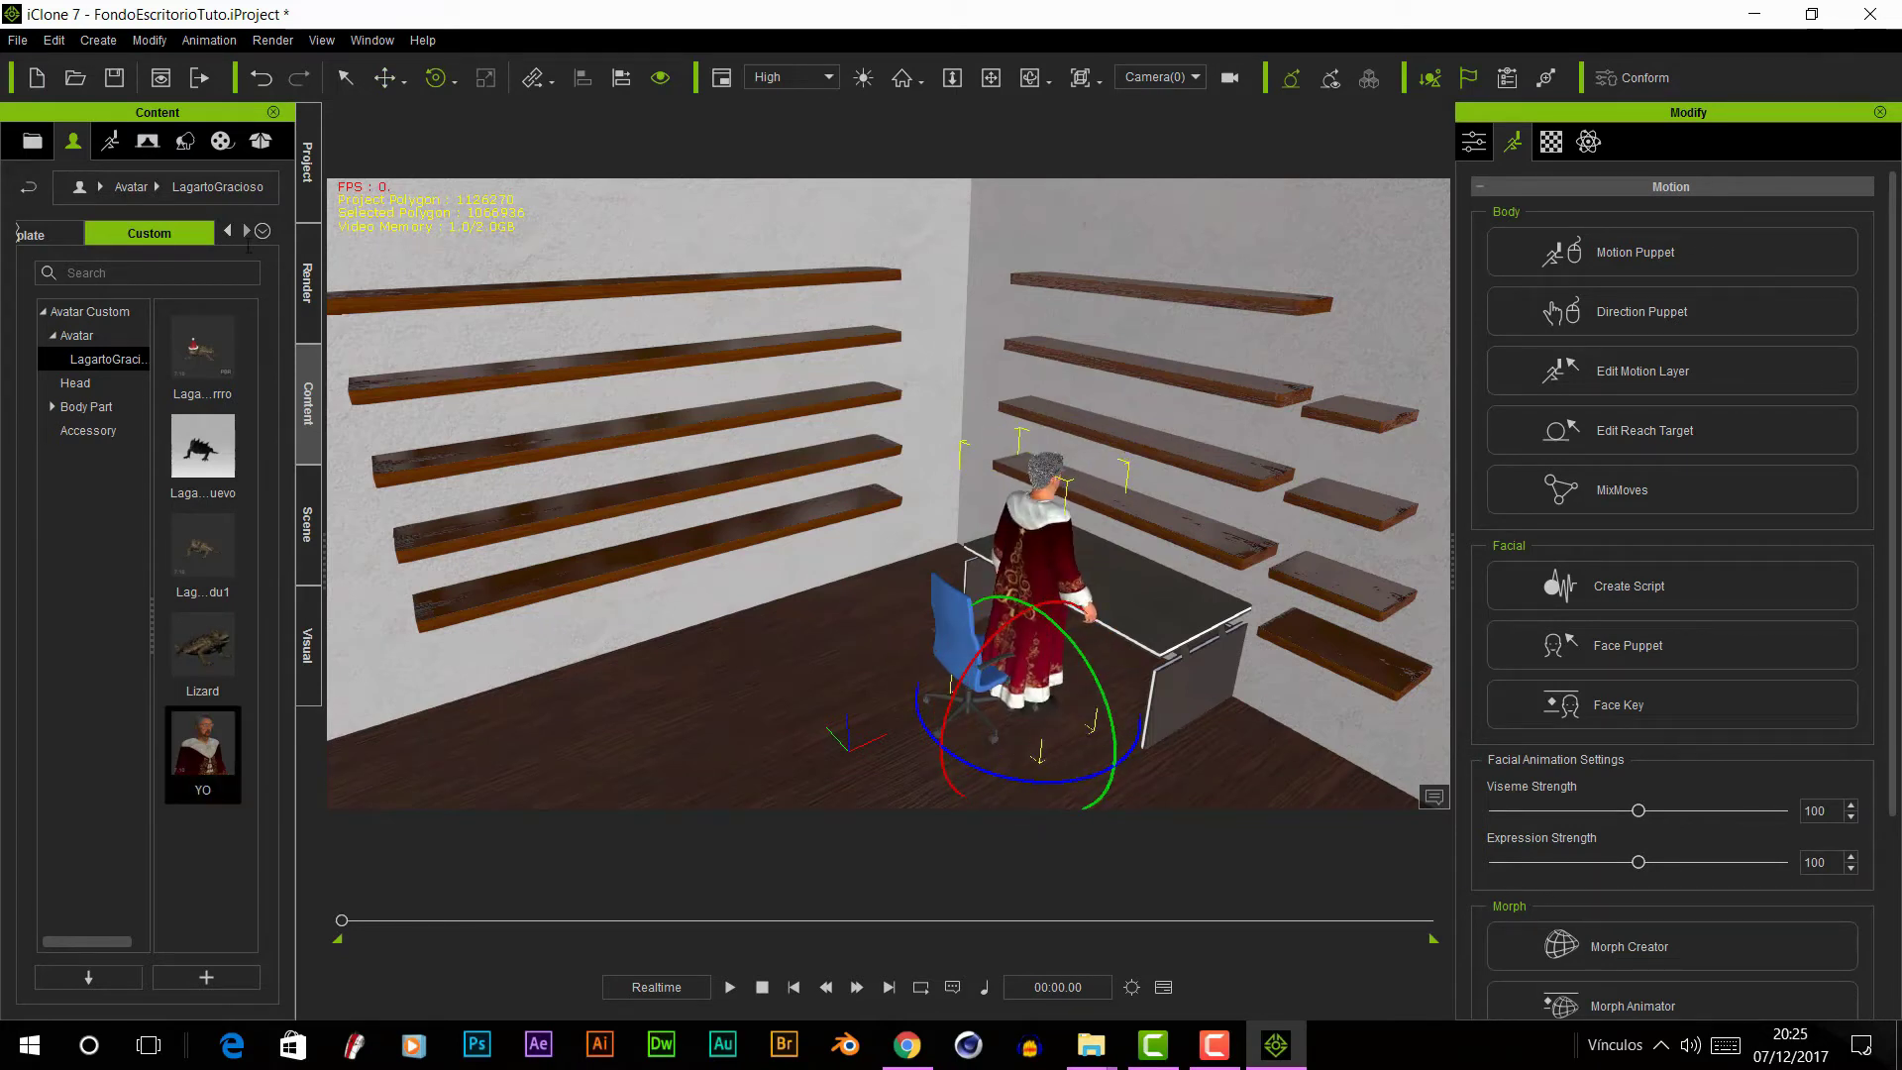
{"action": "left_click", "coordinate": [110, 141]}
- Apply the custom YoNavi sitting motion to the YO avatar
{"action": "left_click", "coordinate": [250, 235]}
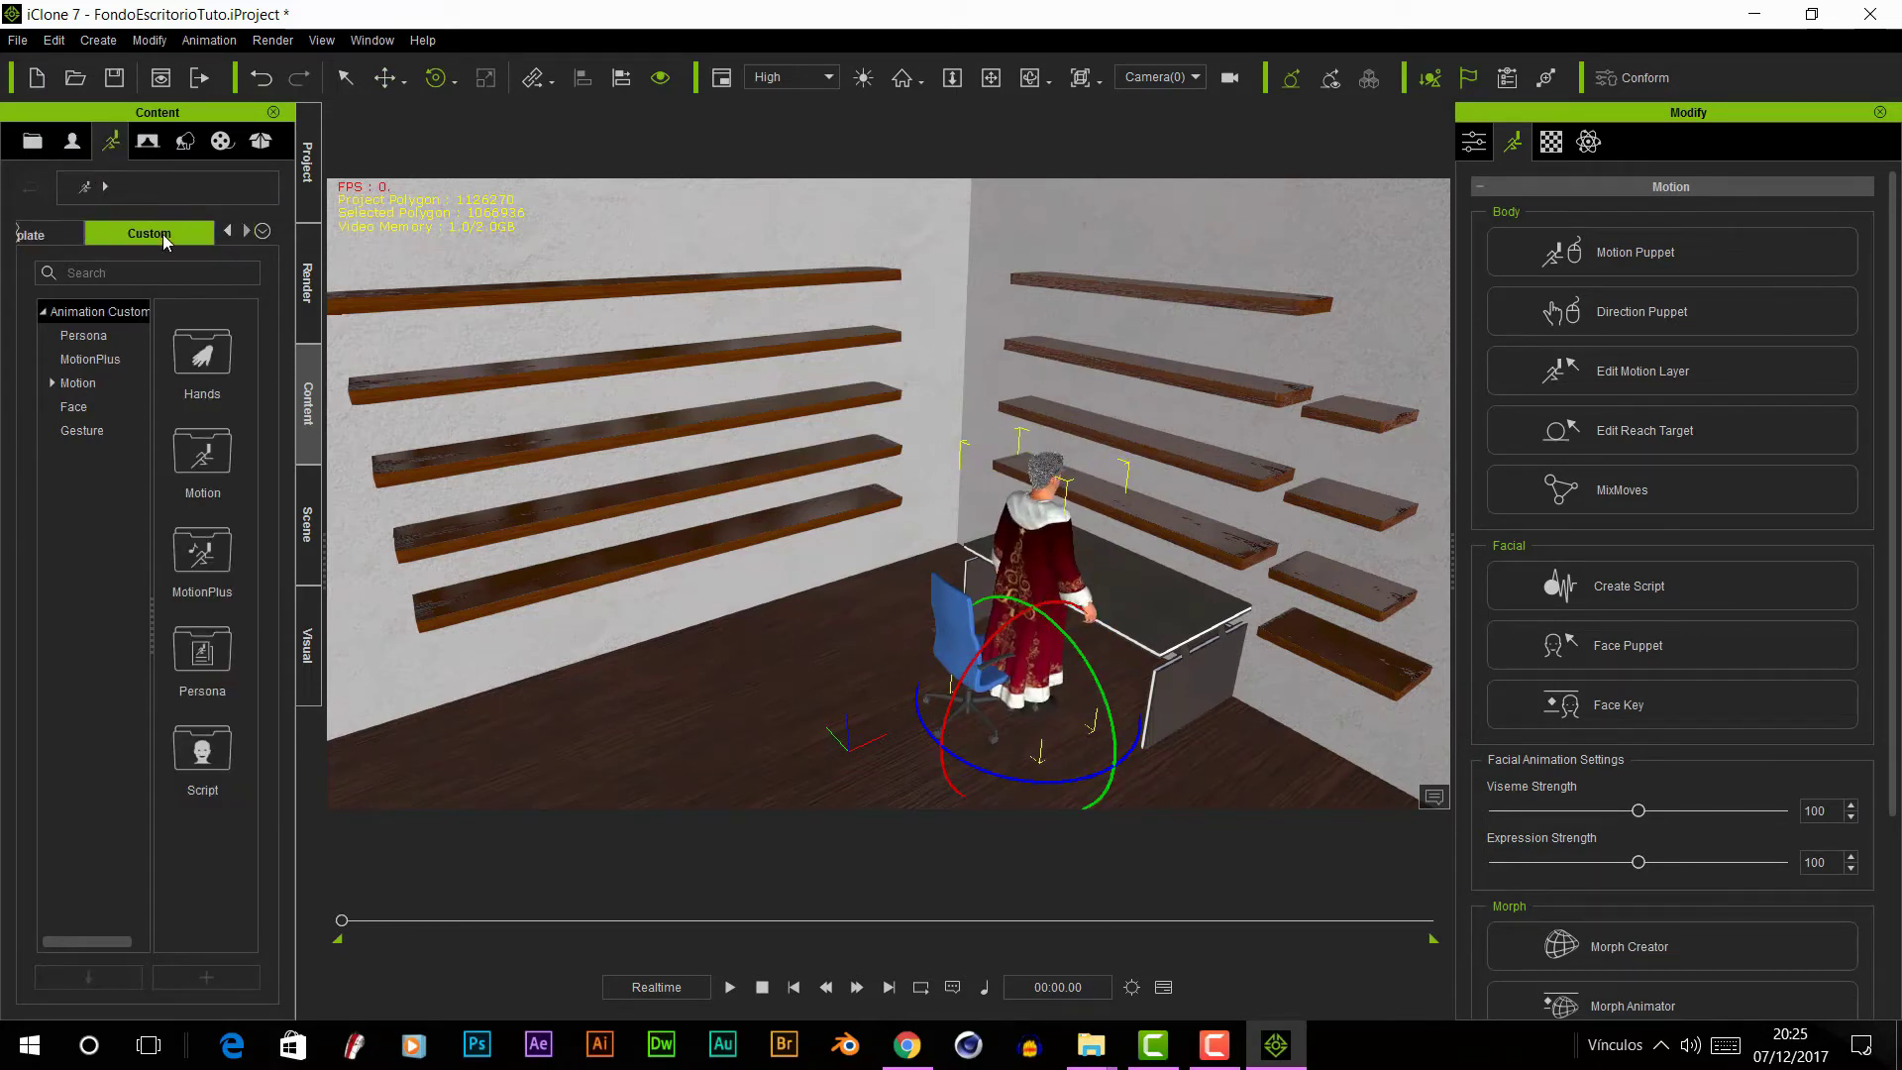
{"action": "left_click", "coordinate": [52, 382]}
{"action": "double_click", "coordinate": [219, 461]}
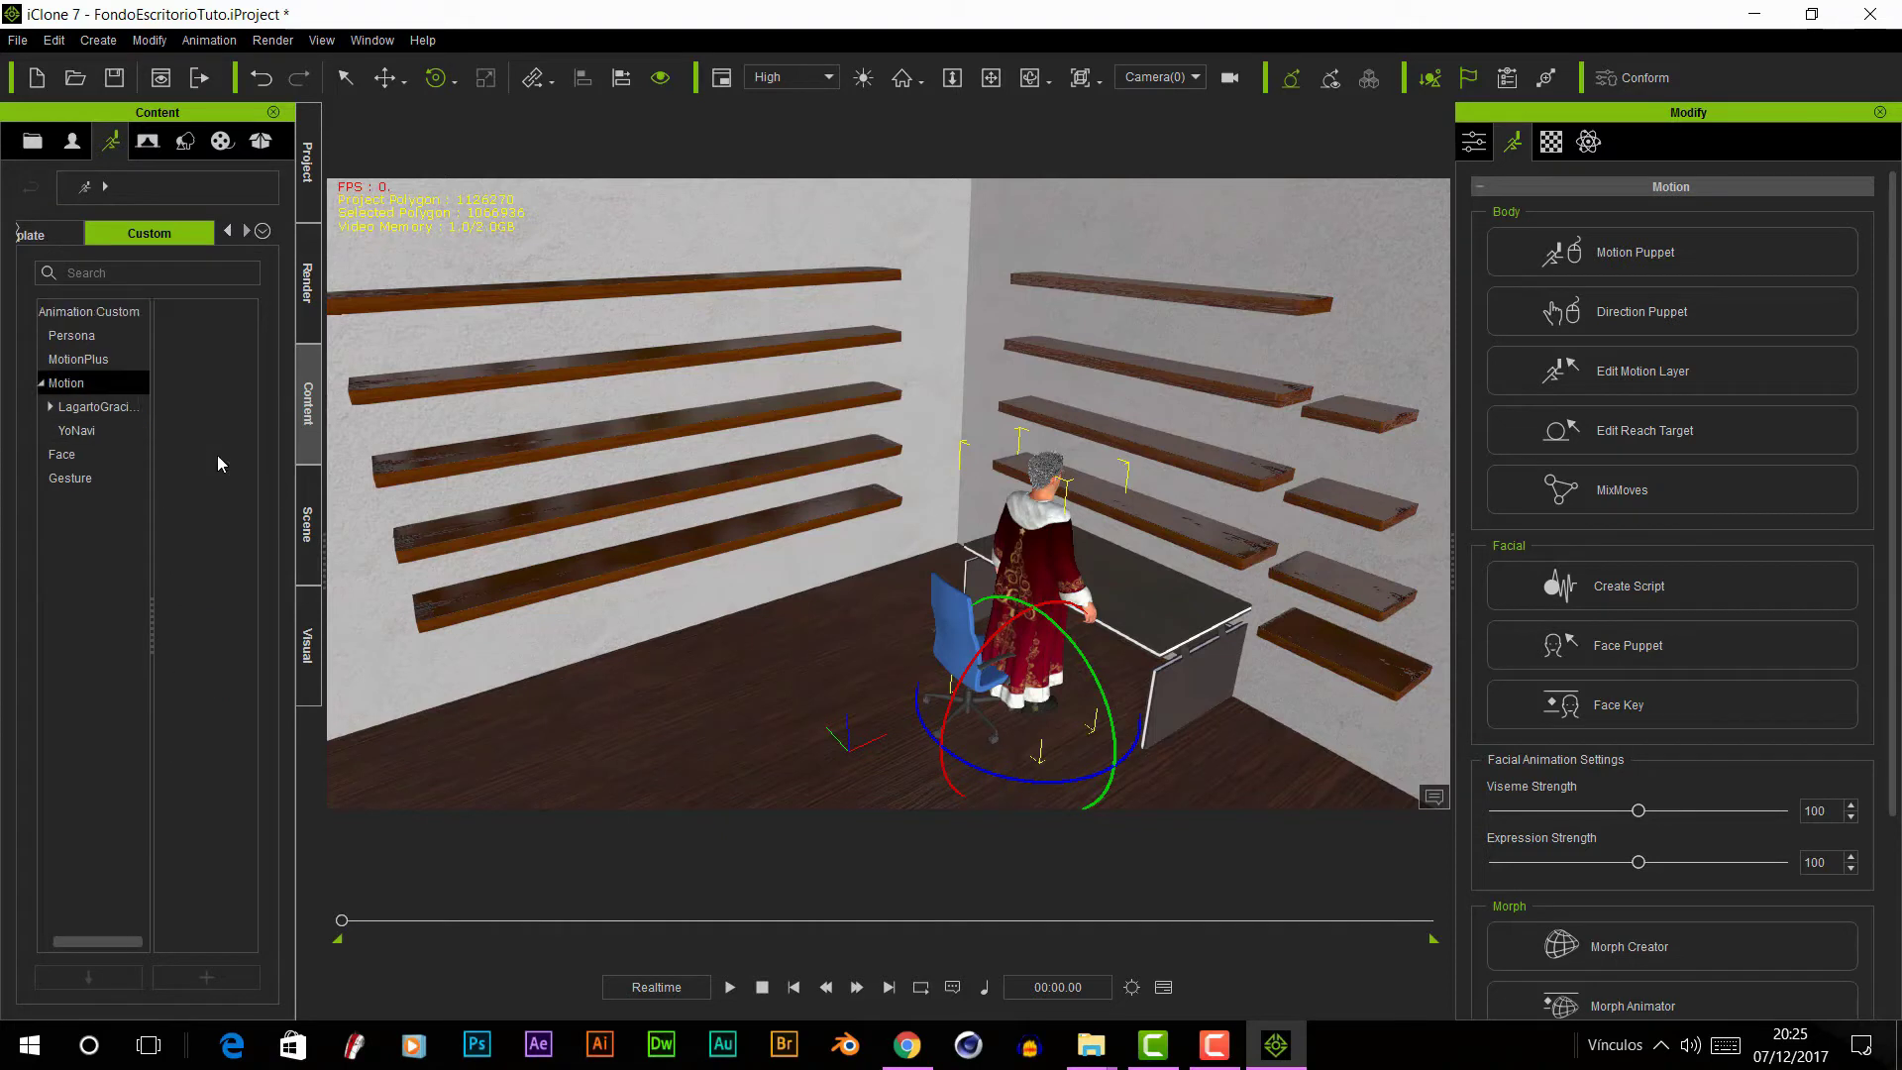
{"action": "left_click", "coordinate": [94, 430]}
{"action": "left_click_drag", "start_coordinate": [203, 454], "coordinate": [1075, 624]}
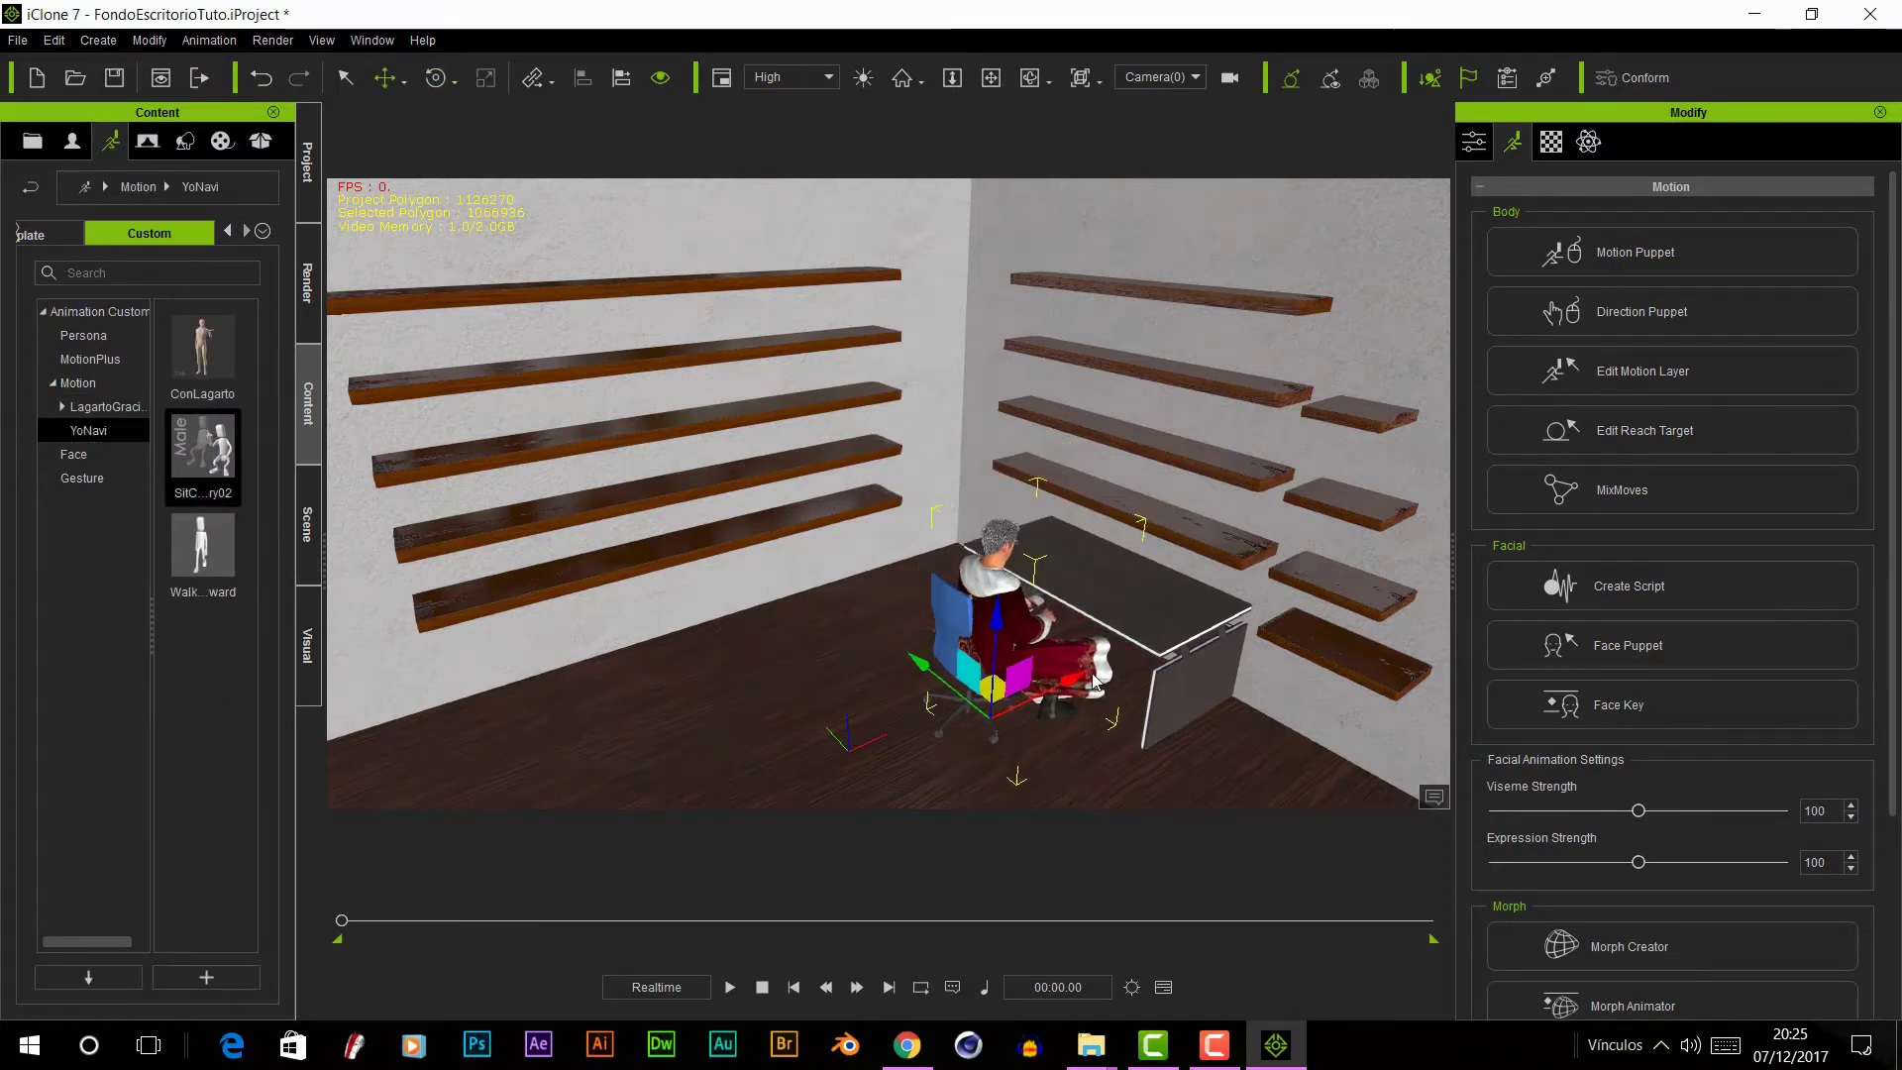
- Push the blue office chair in toward the desk under YO
{"action": "left_click", "coordinate": [954, 656]}
{"action": "left_click_drag", "start_coordinate": [922, 608], "coordinate": [1073, 619]}
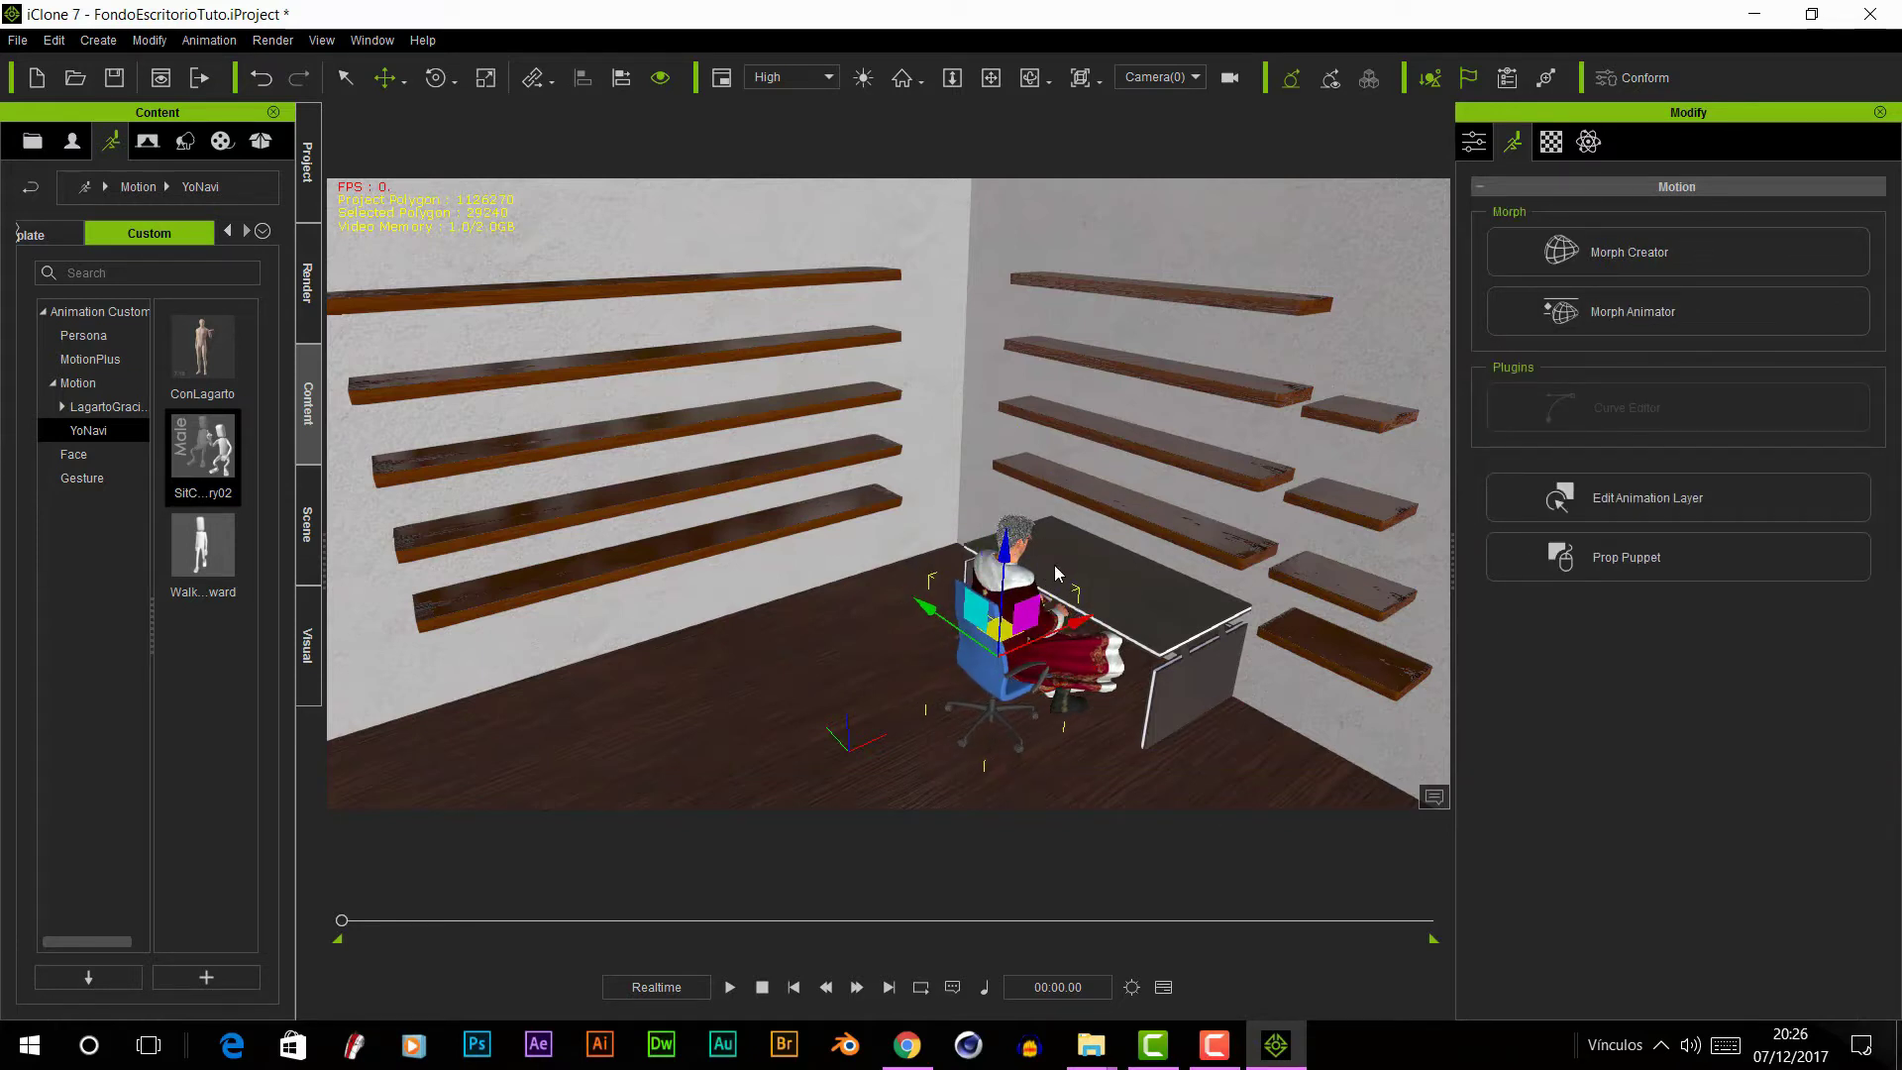
{"action": "left_click", "coordinate": [844, 735]}
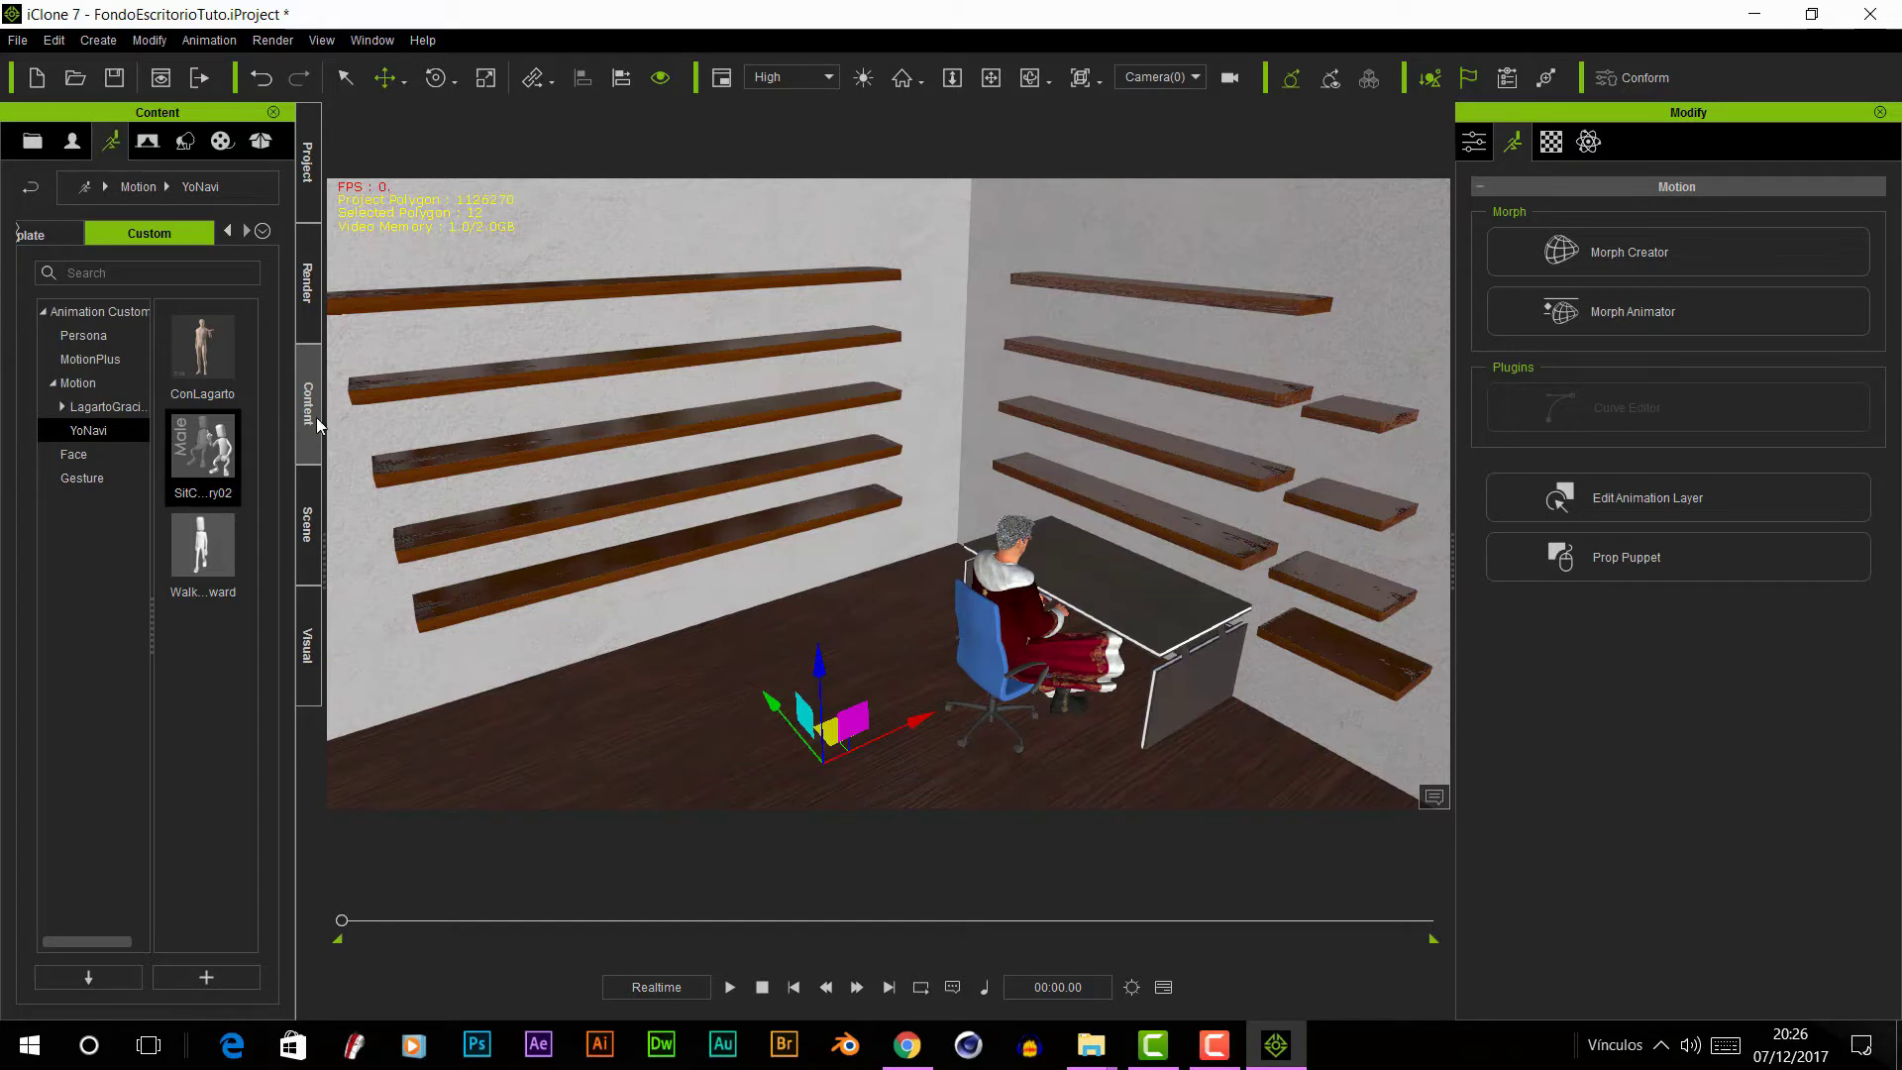
{"action": "left_click", "coordinate": [186, 141]}
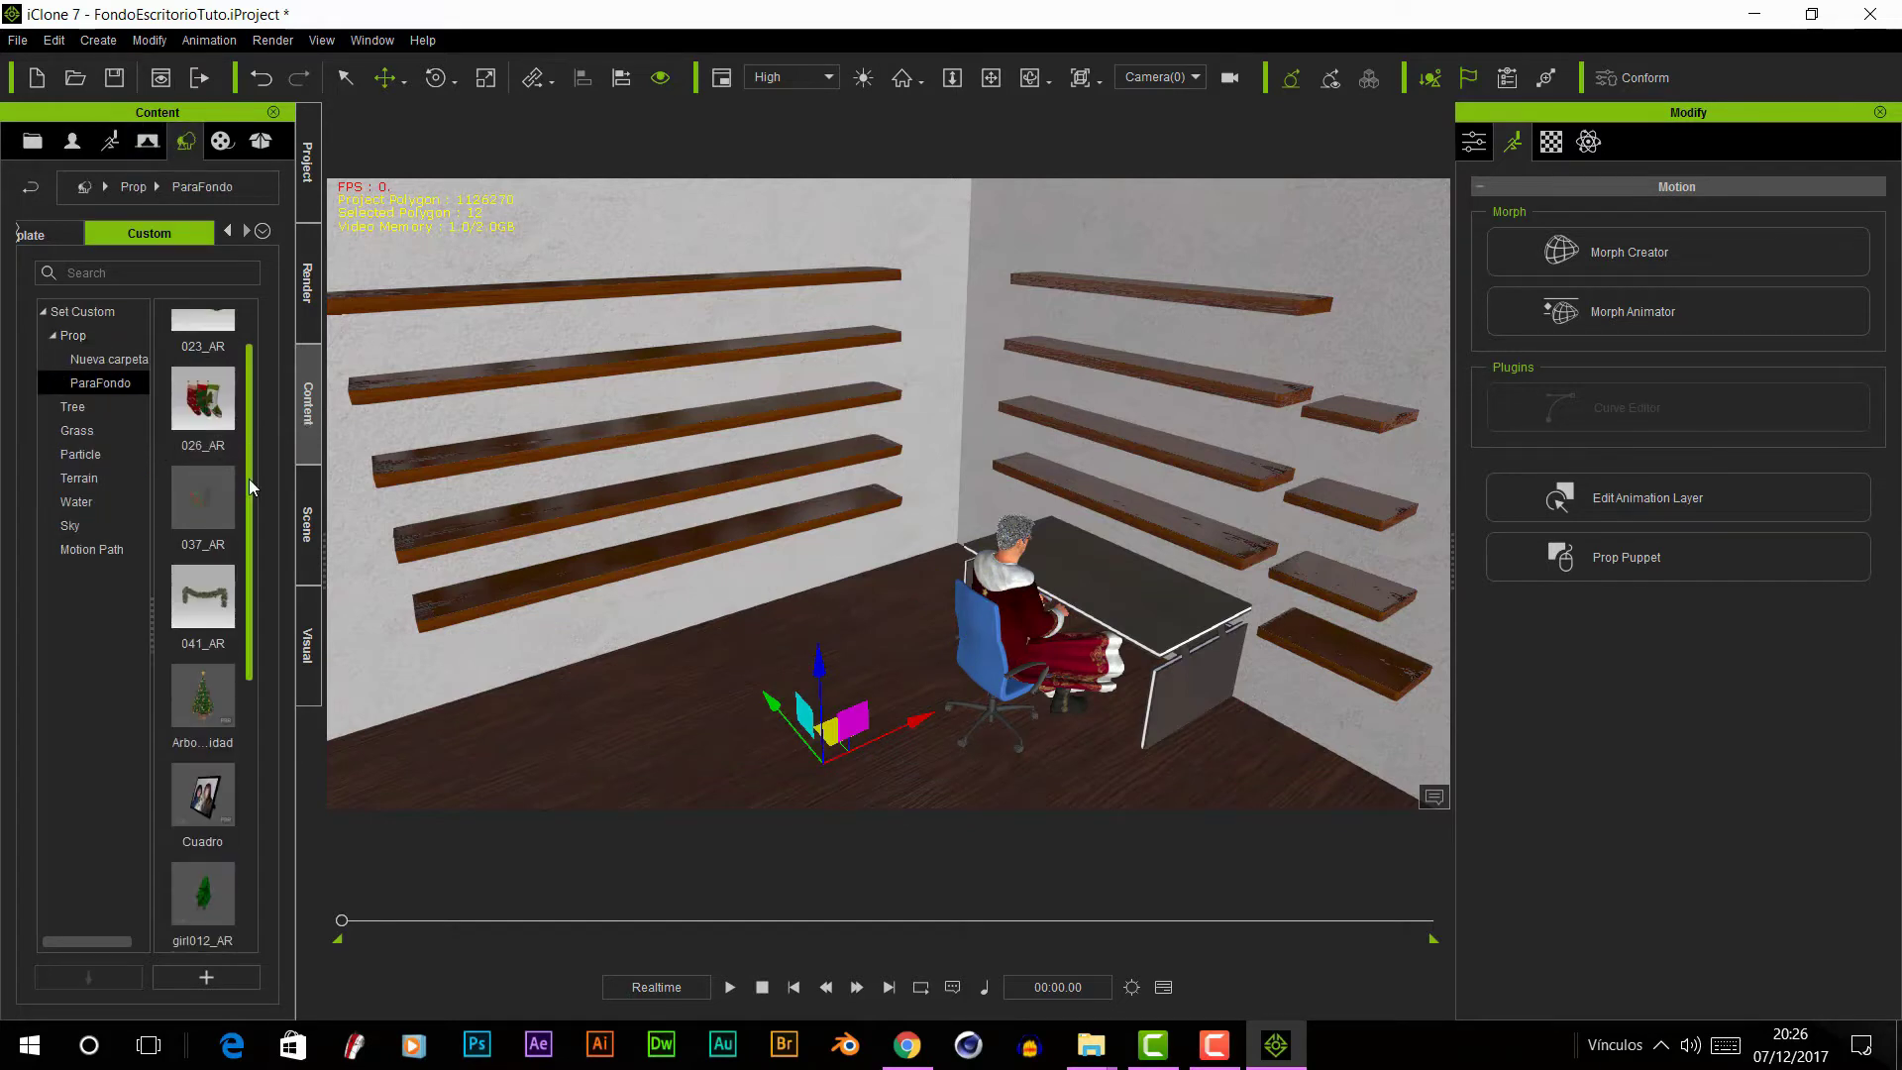
- Bring the PcHoy computer tower from the ParaFondo props into the scene
{"action": "scroll", "coordinate": [248, 479], "scroll_direction": "down", "scroll_amount": 4}
{"action": "left_click_drag", "start_coordinate": [204, 813], "coordinate": [1035, 782]}
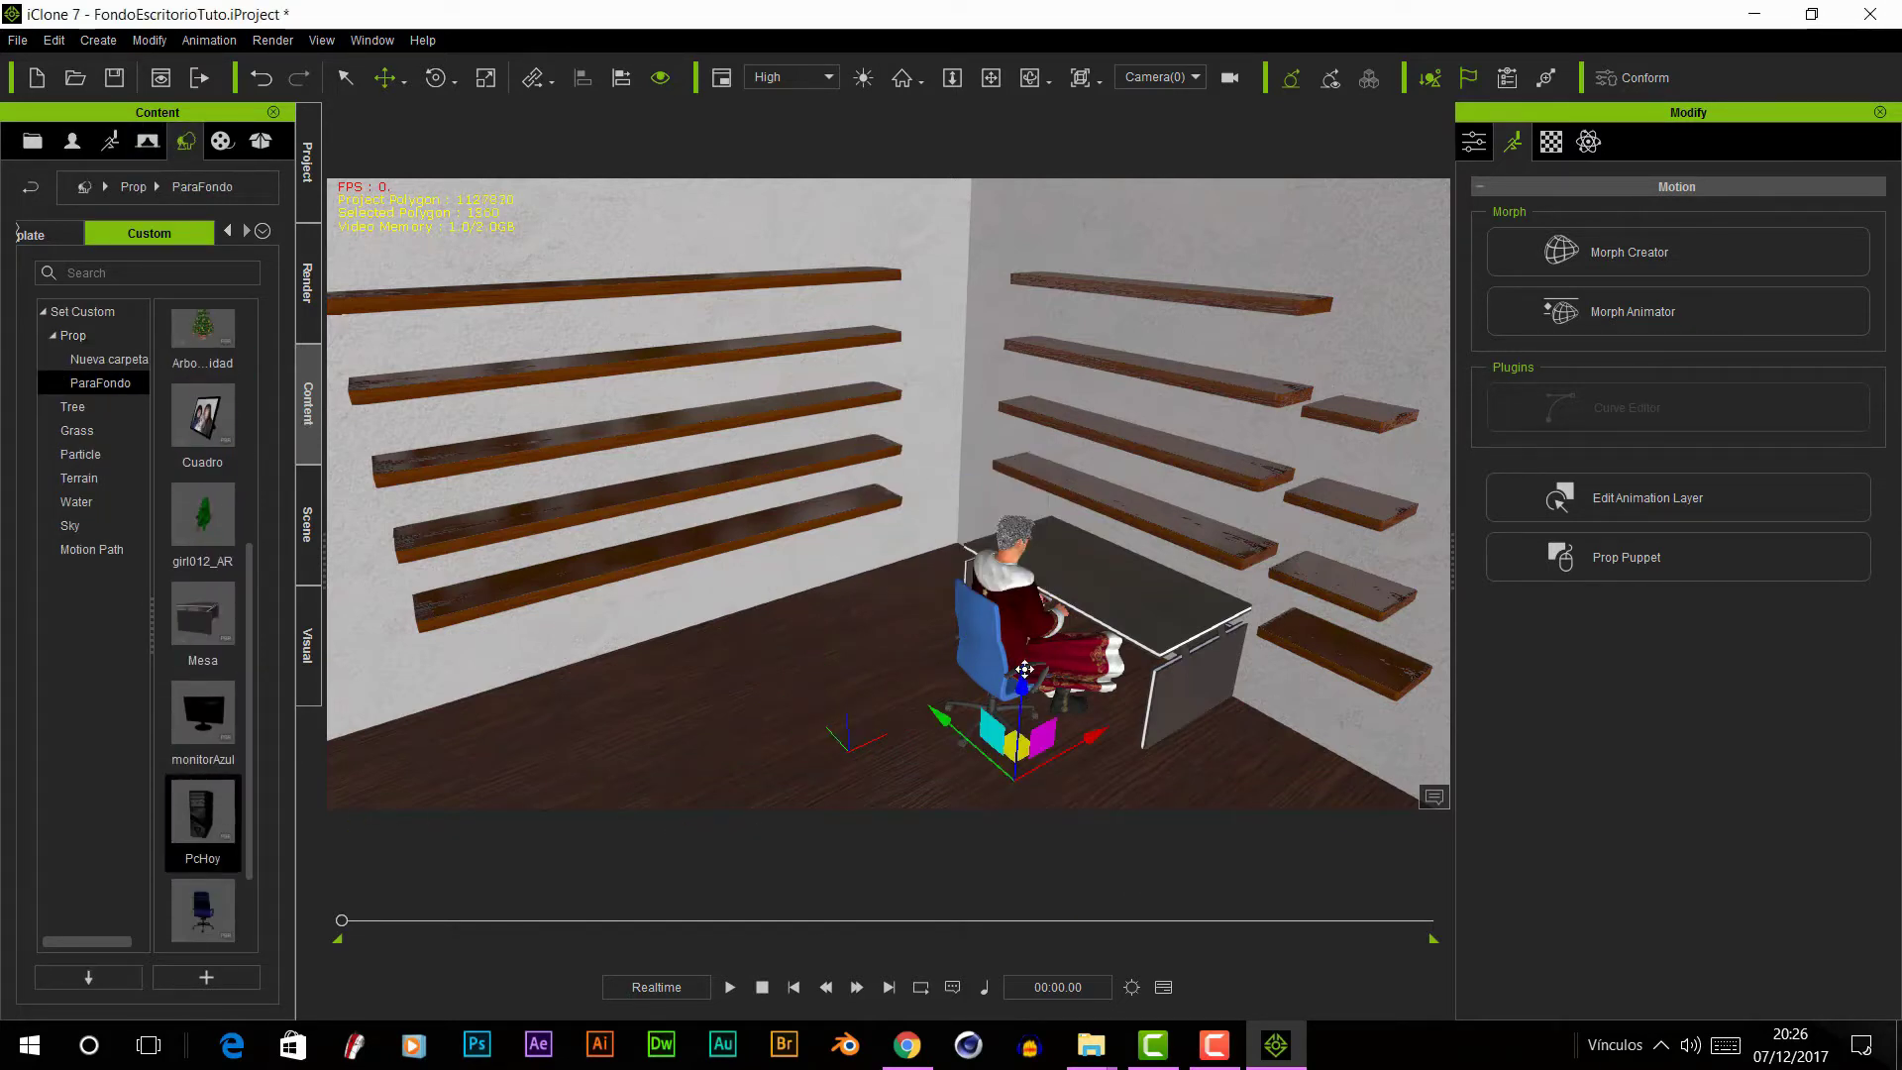
{"action": "left_click", "coordinate": [1474, 141]}
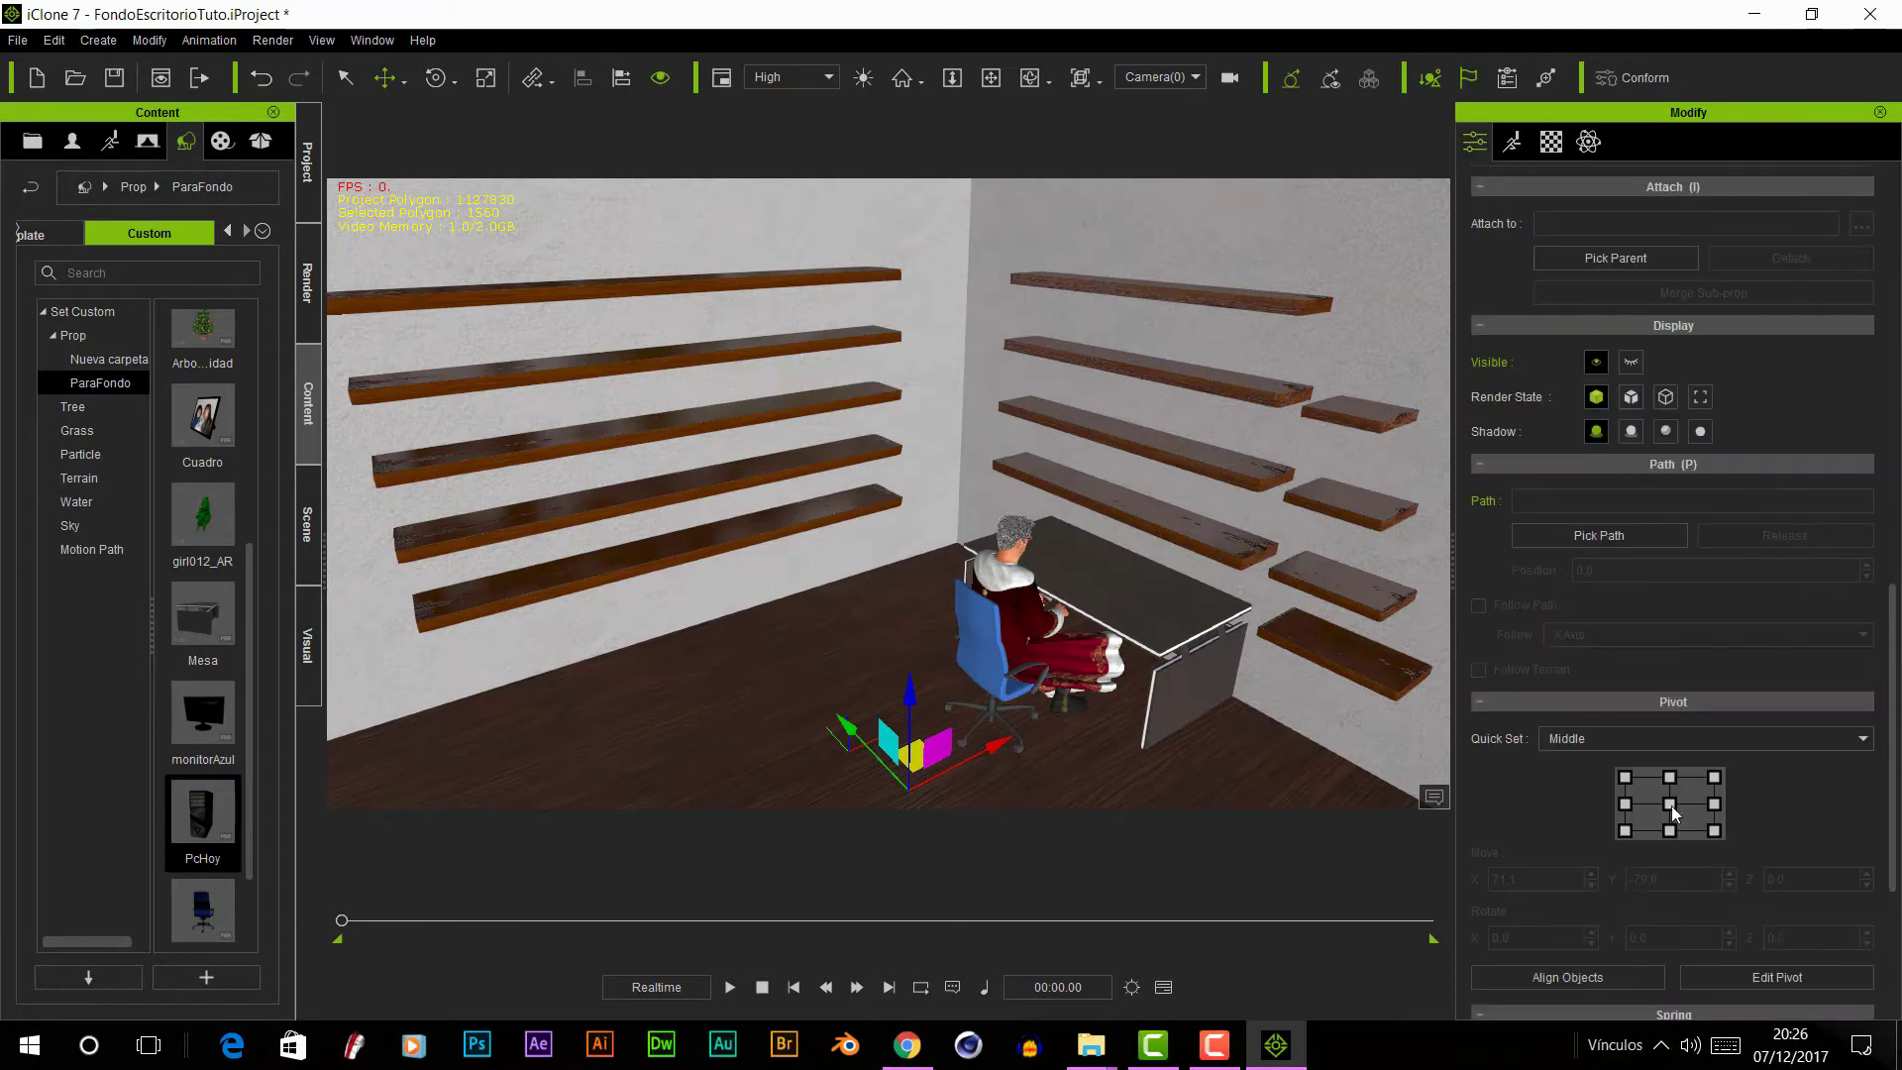
{"action": "left_click", "coordinate": [608, 79]}
{"action": "left_click", "coordinate": [987, 464]}
{"action": "left_click", "coordinate": [936, 595]}
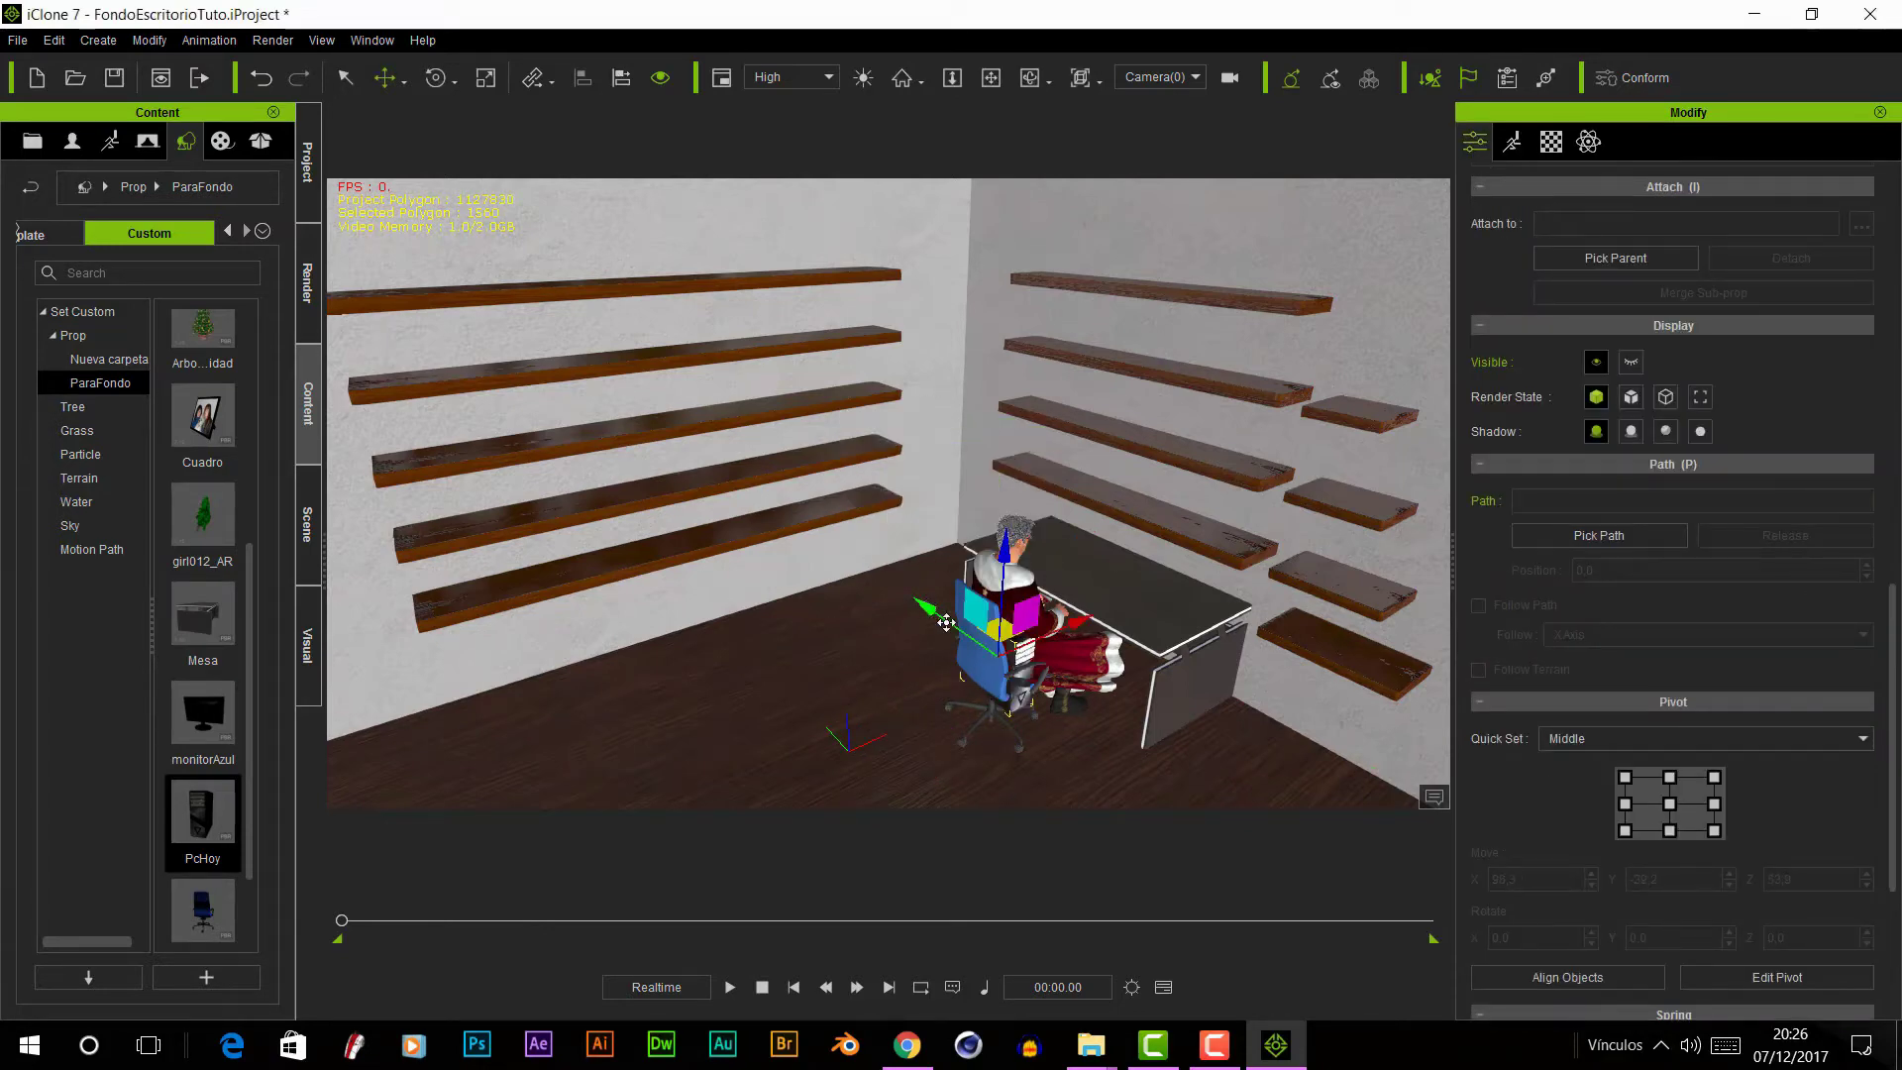
{"action": "left_click_drag", "start_coordinate": [946, 622], "coordinate": [1020, 657]}
- Turn the PC to Rotate Z 270 beside the desk and add monitorAzul onto the desk
{"action": "scroll", "coordinate": [1830, 420], "scroll_direction": "up", "scroll_amount": 5}
{"action": "scroll", "coordinate": [1831, 420], "scroll_direction": "up", "scroll_amount": 5}
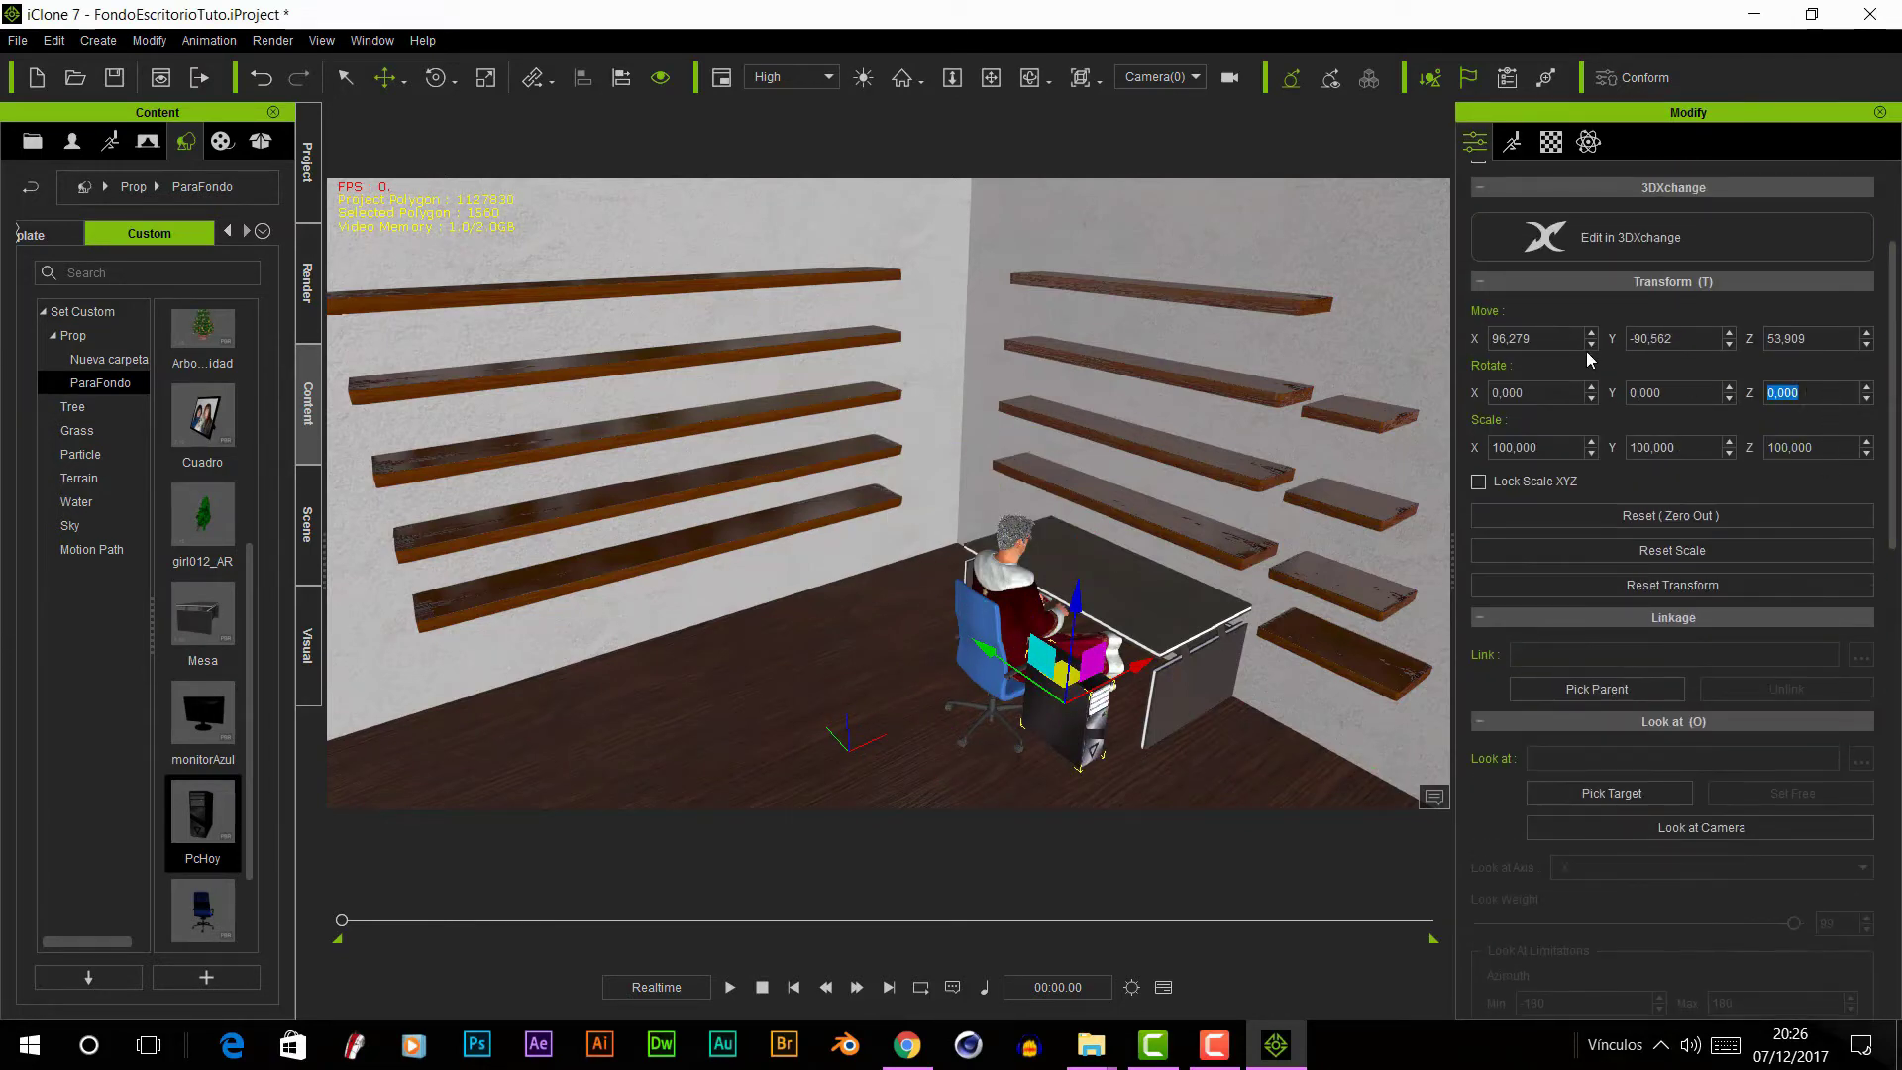
{"action": "type", "text": "90"}
{"action": "key", "text": "Return"}
{"action": "type", "text": "0"}
{"action": "key", "text": "Return"}
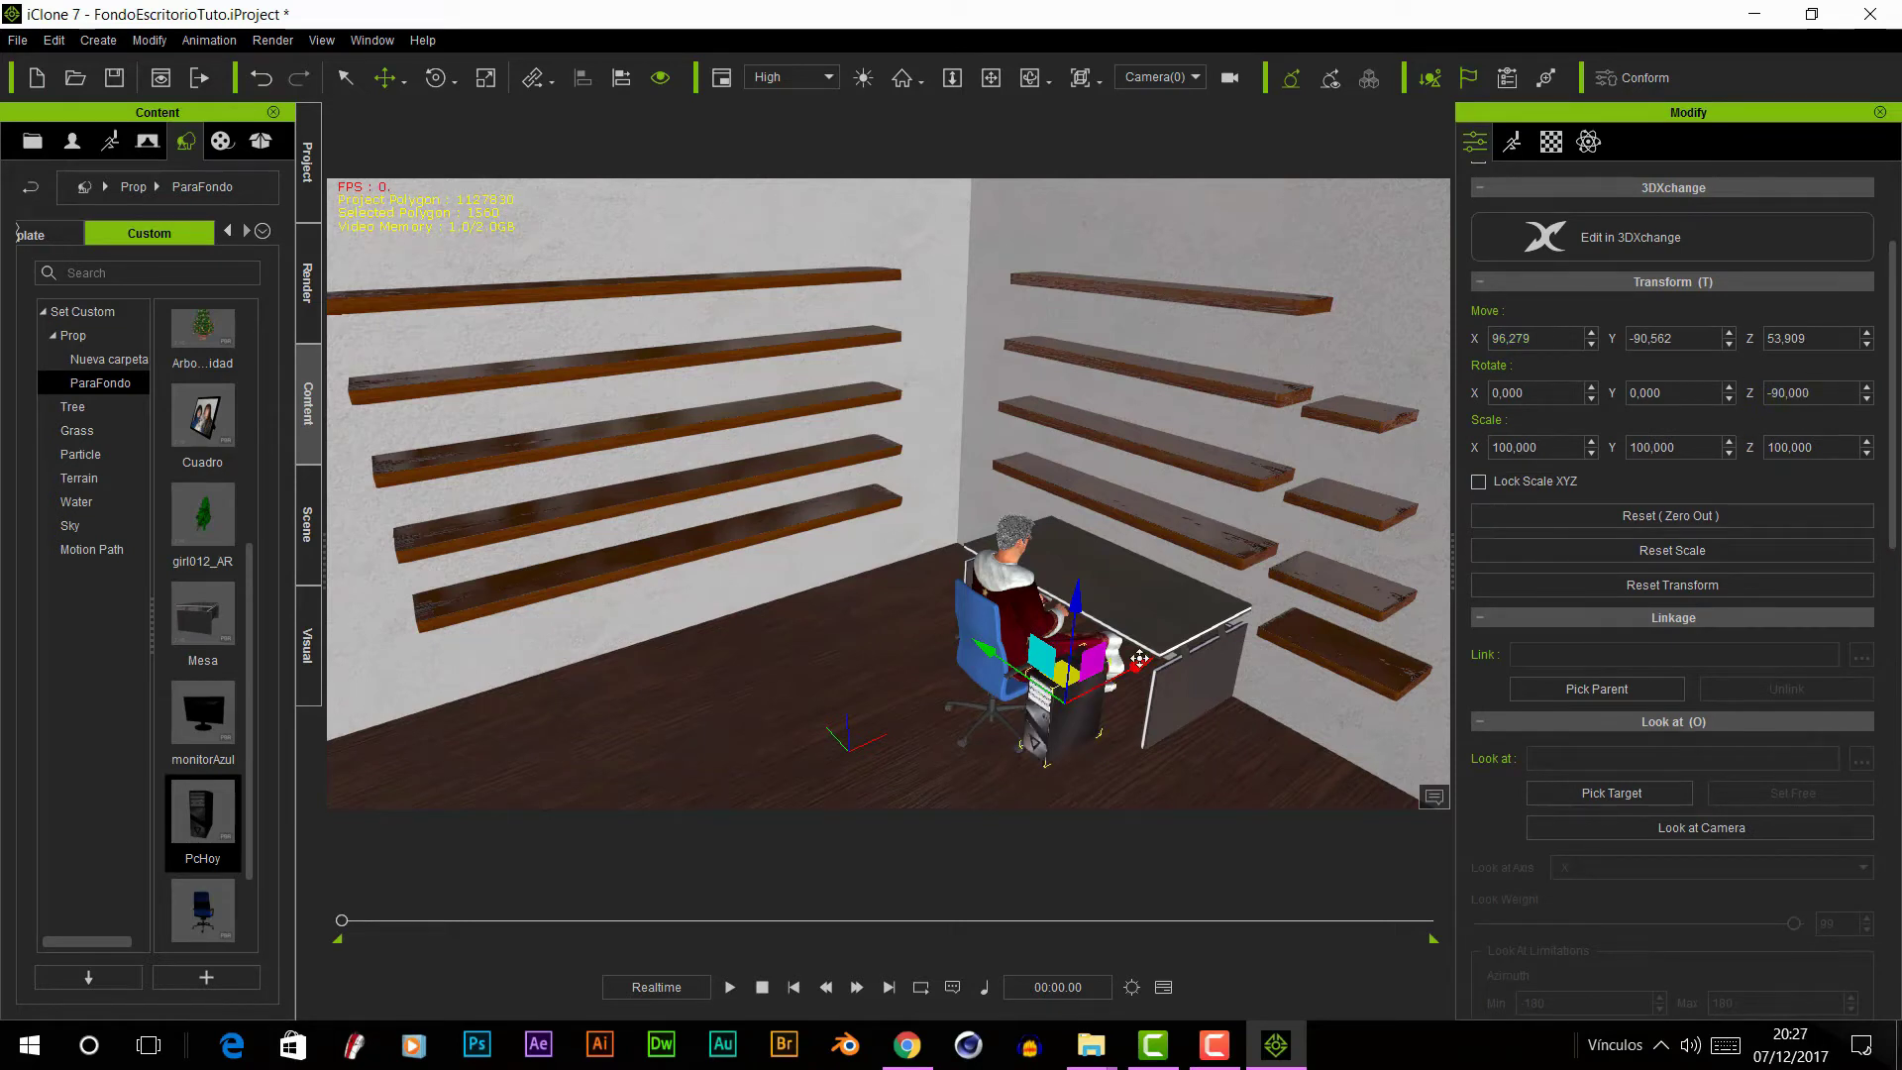
{"action": "mouse_move", "coordinate": [1070, 664]}
{"action": "left_mouse_down"}
{"action": "mouse_move", "coordinate": [1194, 664]}
{"action": "mouse_move", "coordinate": [1115, 367]}
{"action": "left_mouse_up"}
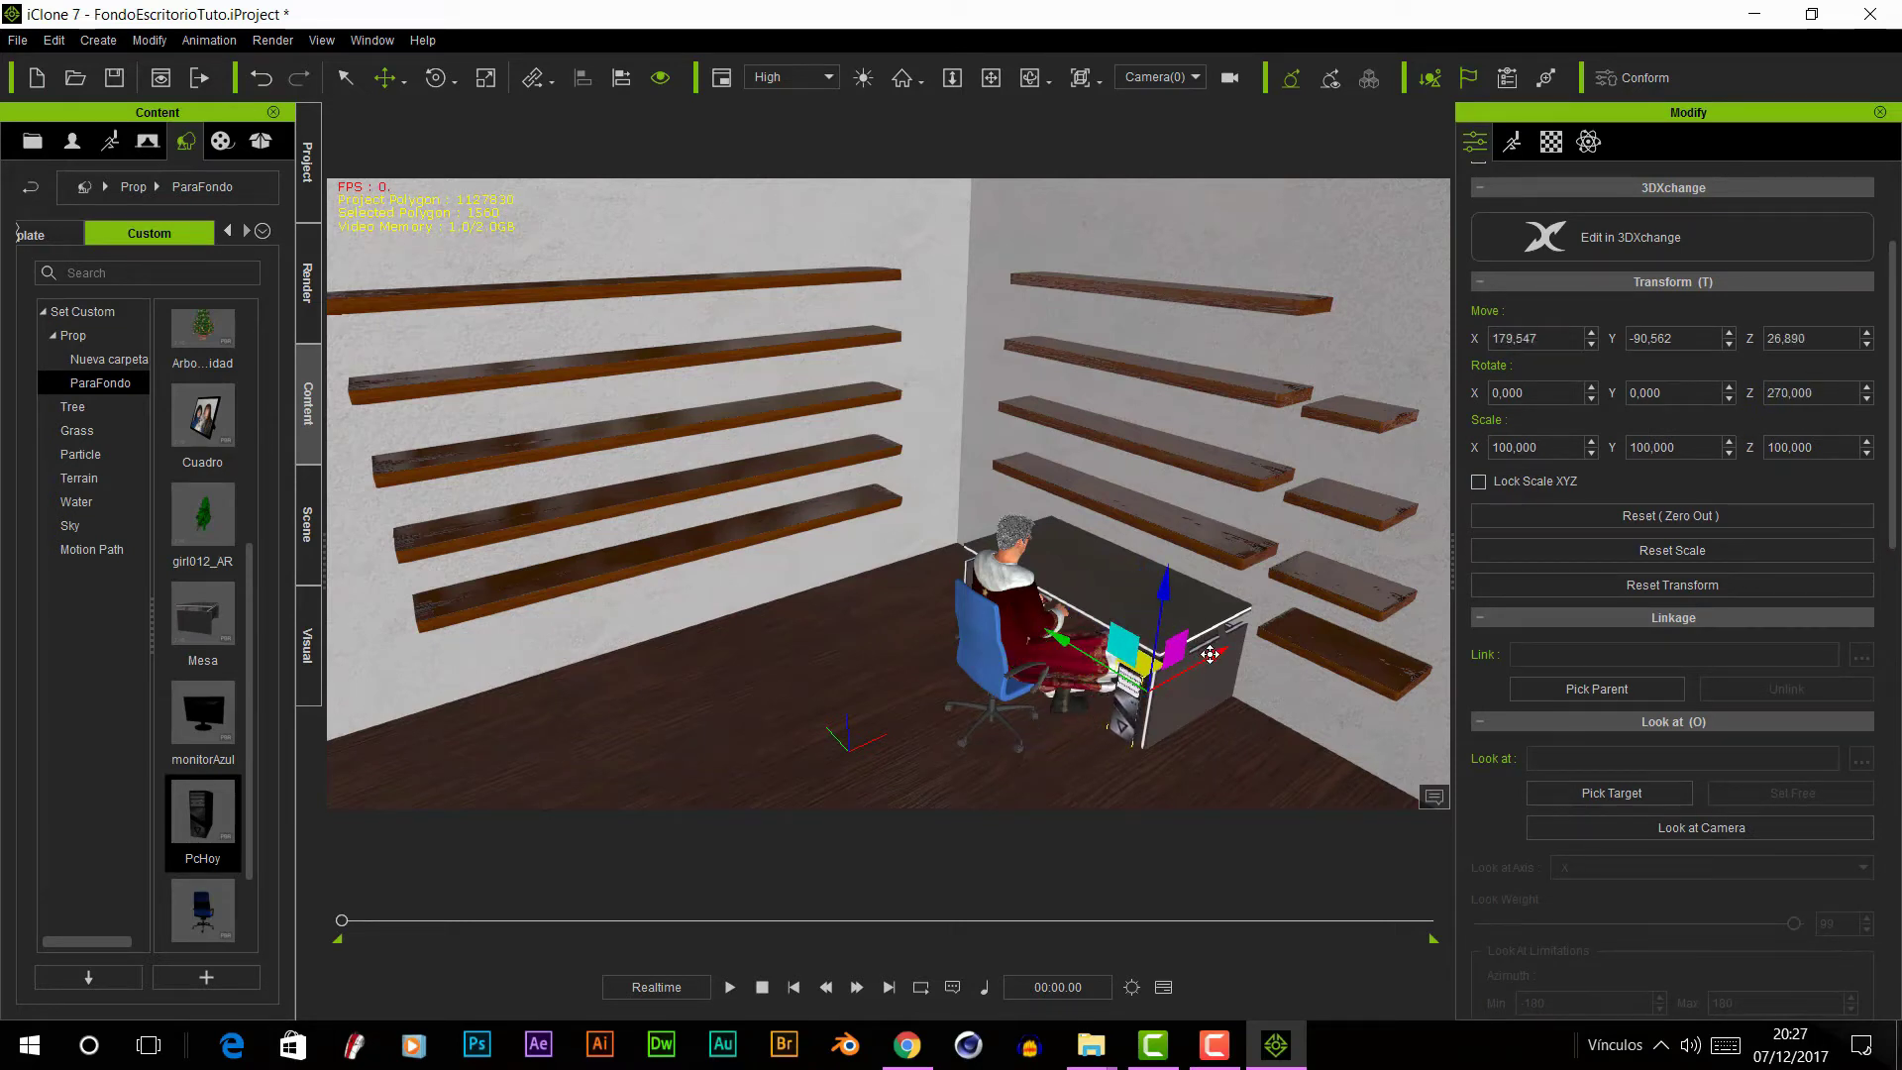
{"action": "scroll", "coordinate": [256, 591], "scroll_direction": "down", "scroll_amount": 1}
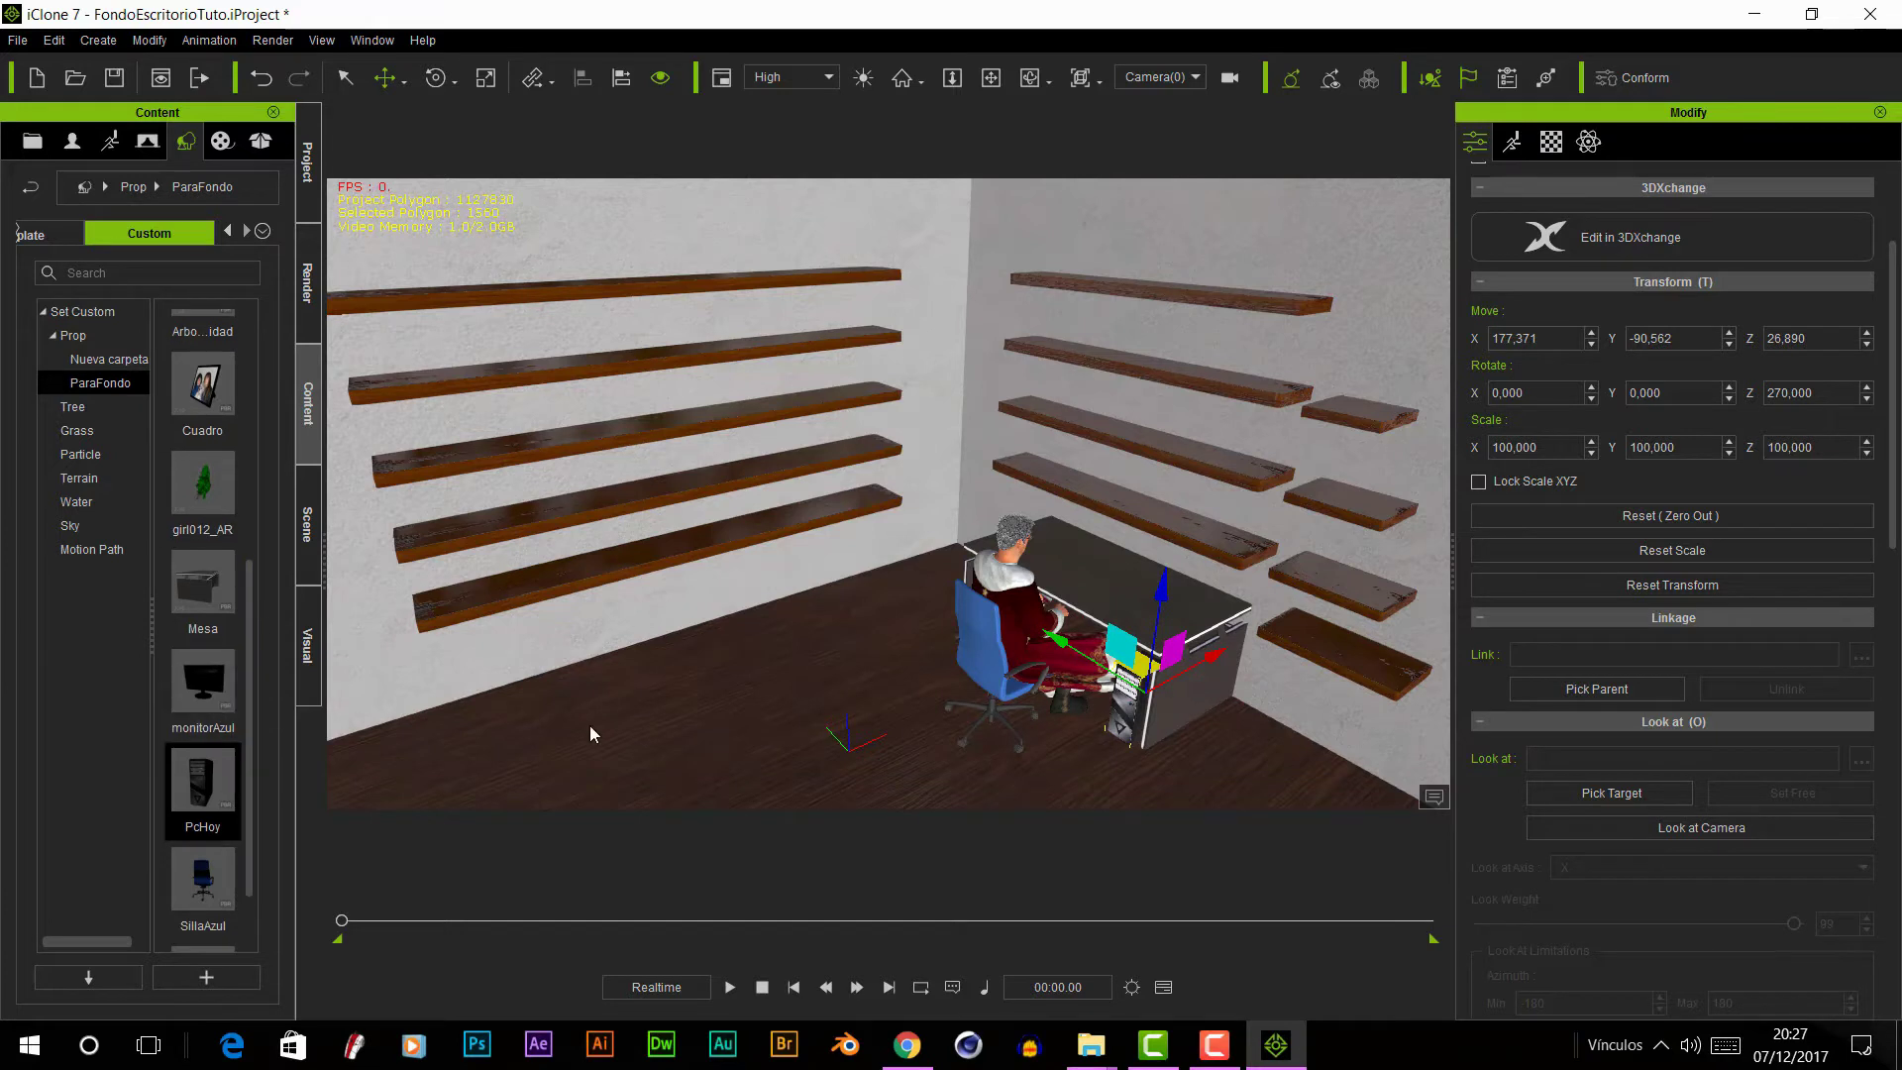
{"action": "mouse_move", "coordinate": [203, 694]}
{"action": "left_mouse_down"}
{"action": "mouse_move", "coordinate": [888, 735]}
{"action": "mouse_move", "coordinate": [1081, 431]}
{"action": "mouse_move", "coordinate": [1073, 552]}
{"action": "mouse_move", "coordinate": [1214, 621]}
{"action": "left_mouse_up"}
- Rotate the monitor toward the seated character and shrink it to 76,166 scale
{"action": "left_click", "coordinate": [436, 77]}
{"action": "key", "text": "r"}
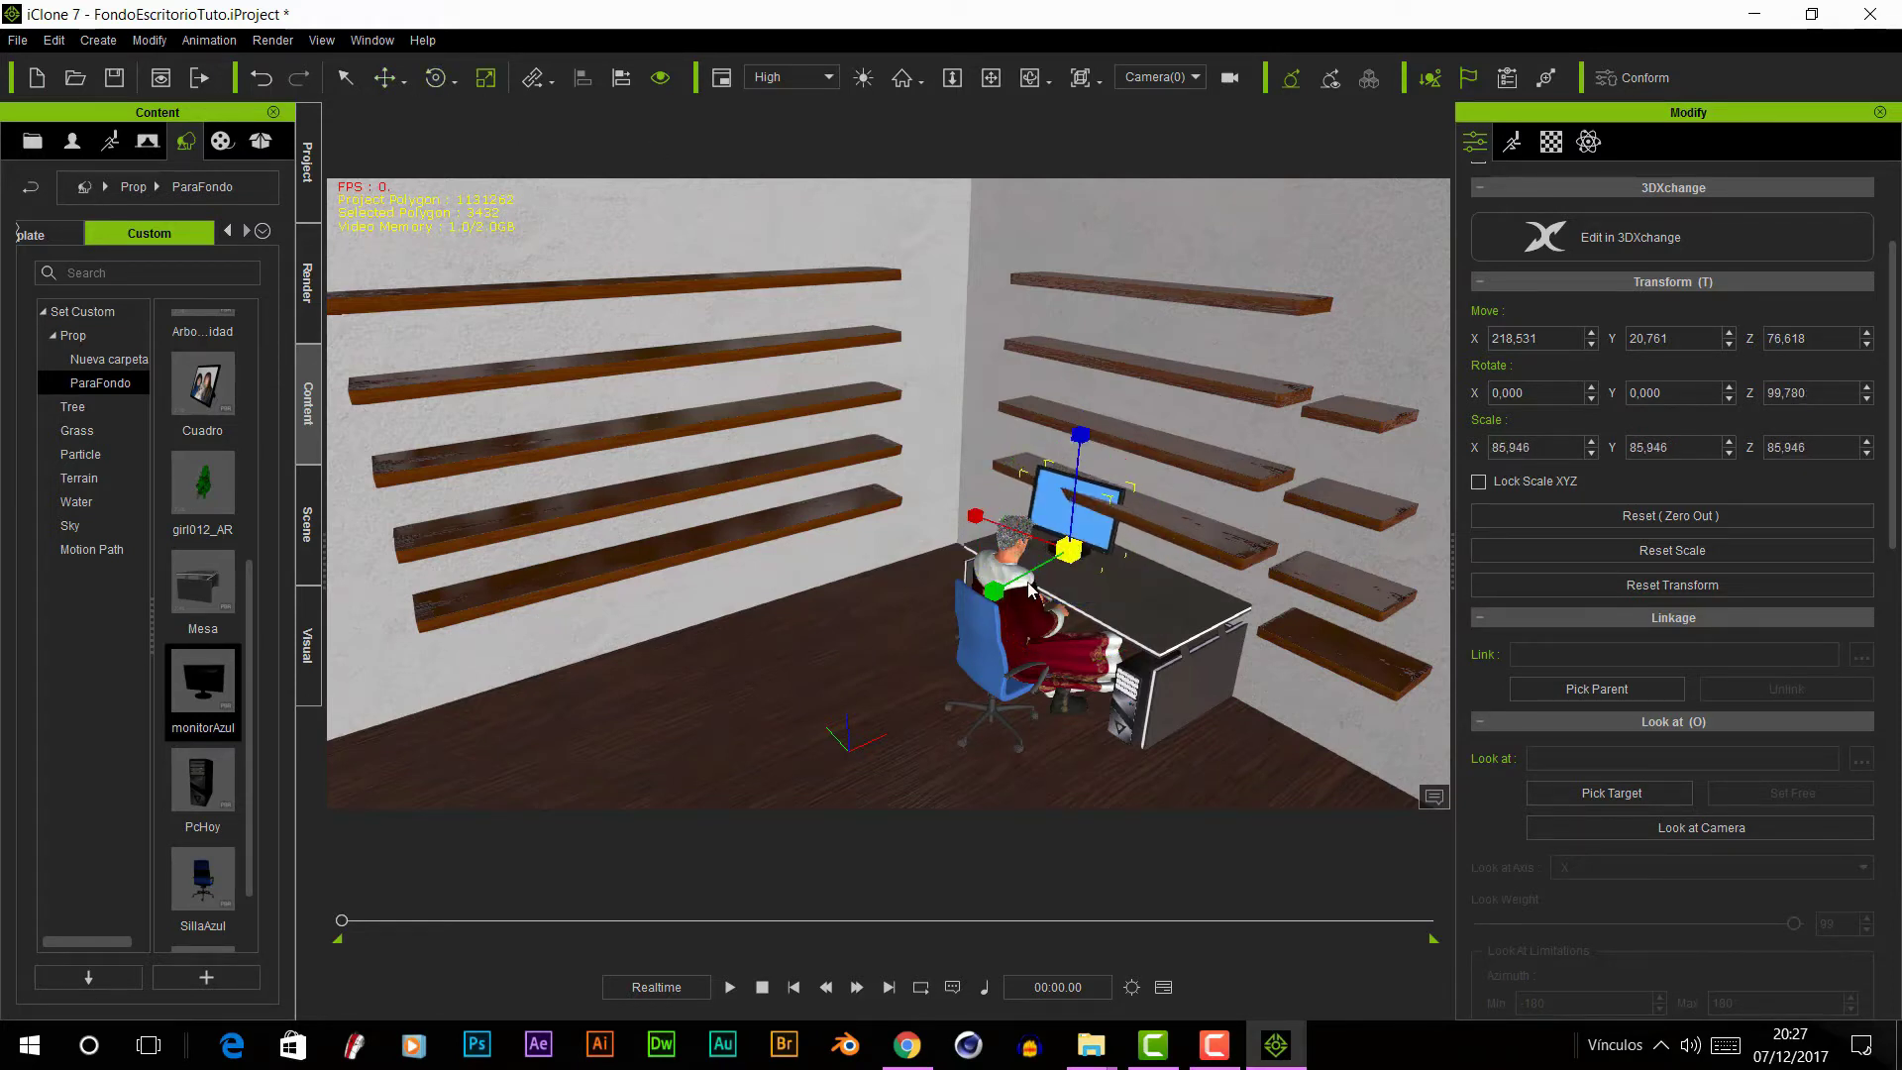
{"action": "left_click", "coordinate": [942, 685]}
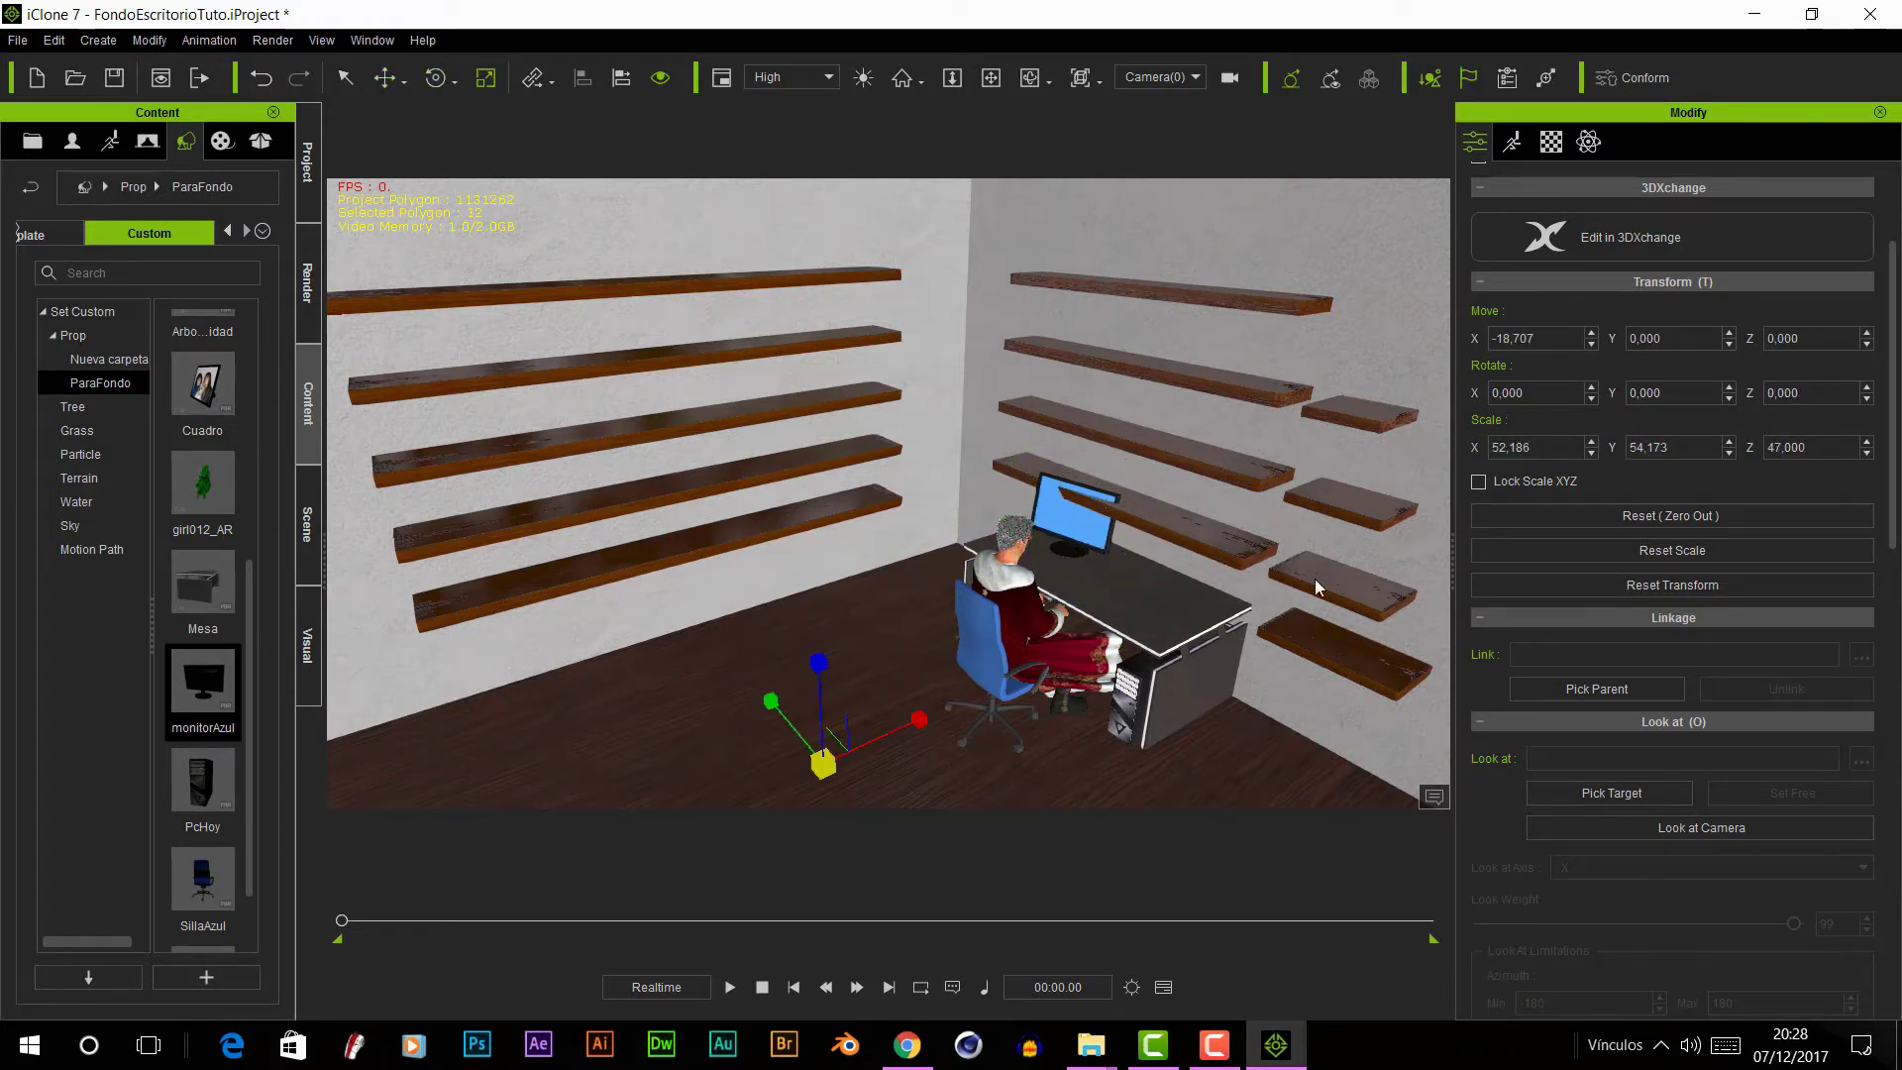
- Raise the right-wall and left-wall shelf groups higher along Z
{"action": "left_click", "coordinate": [1192, 548]}
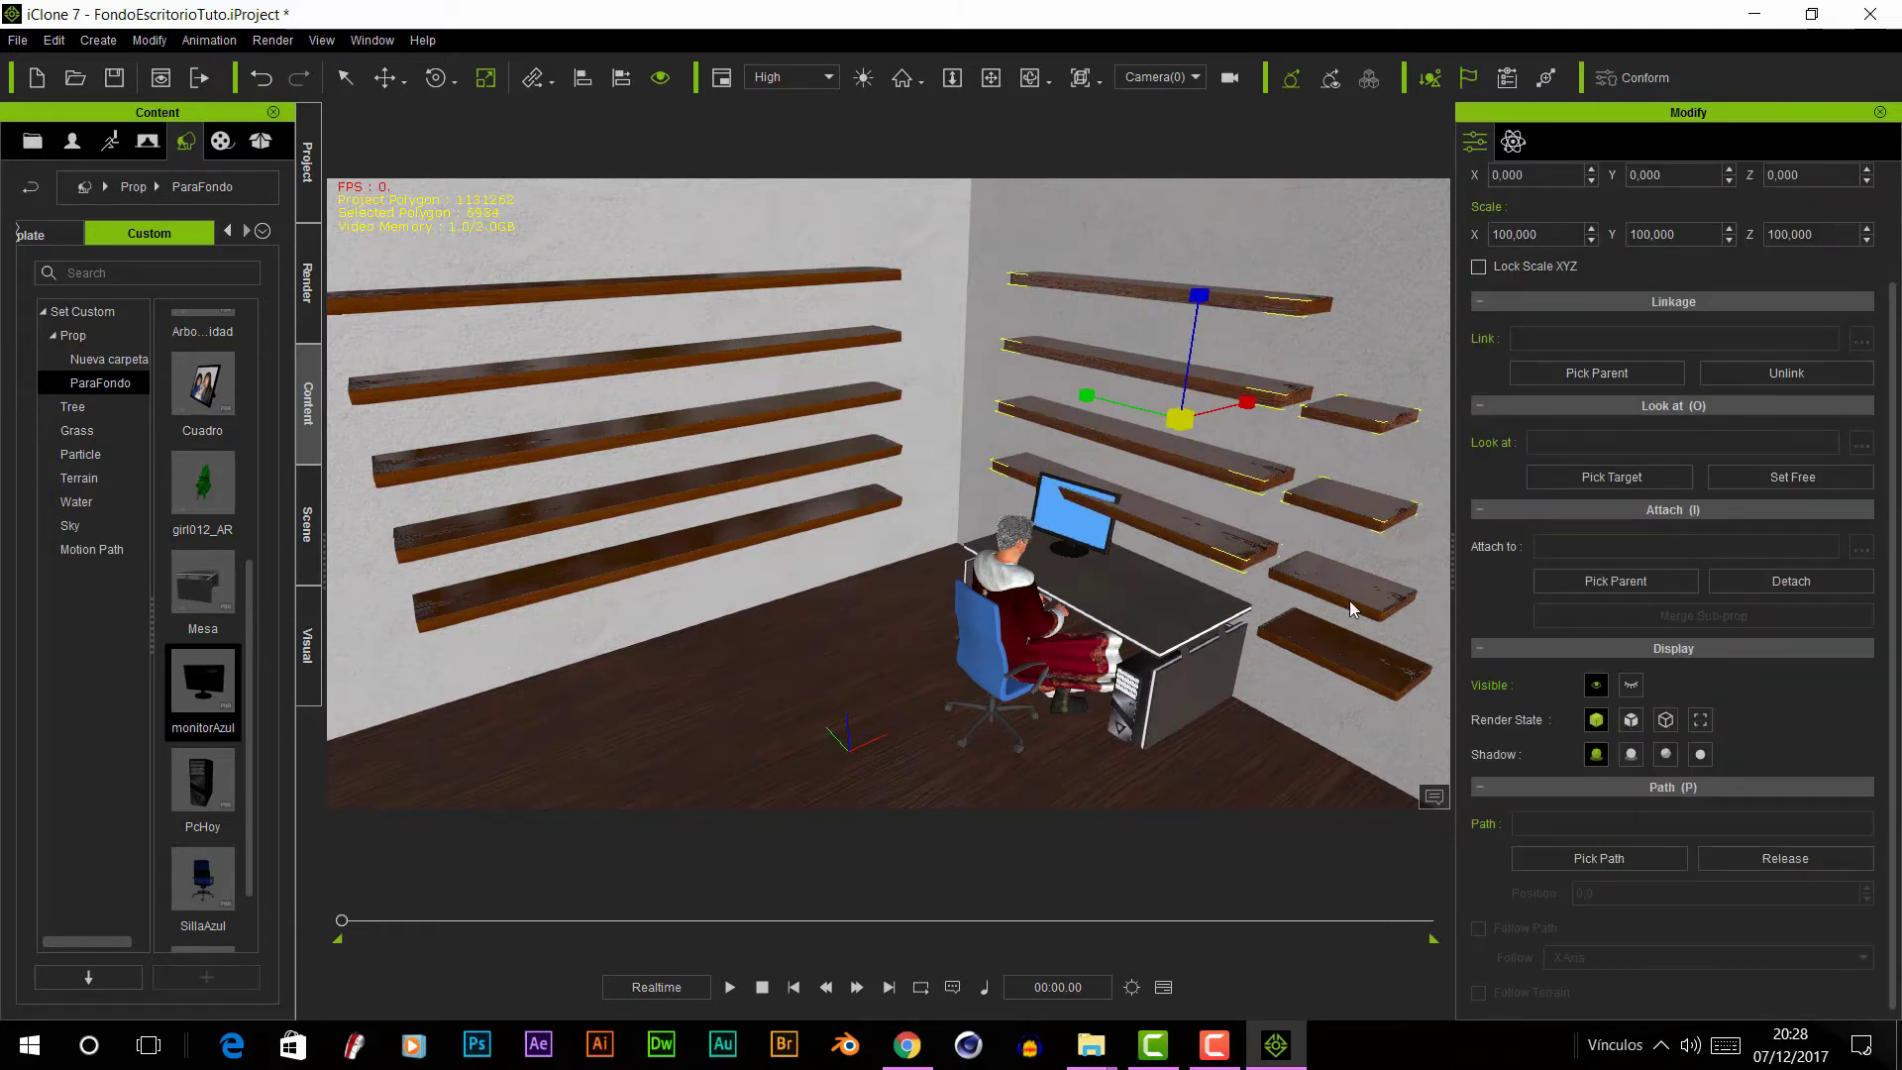
{"action": "key", "text": "w"}
{"action": "left_click_drag", "start_coordinate": [1232, 337], "coordinate": [1237, 306]}
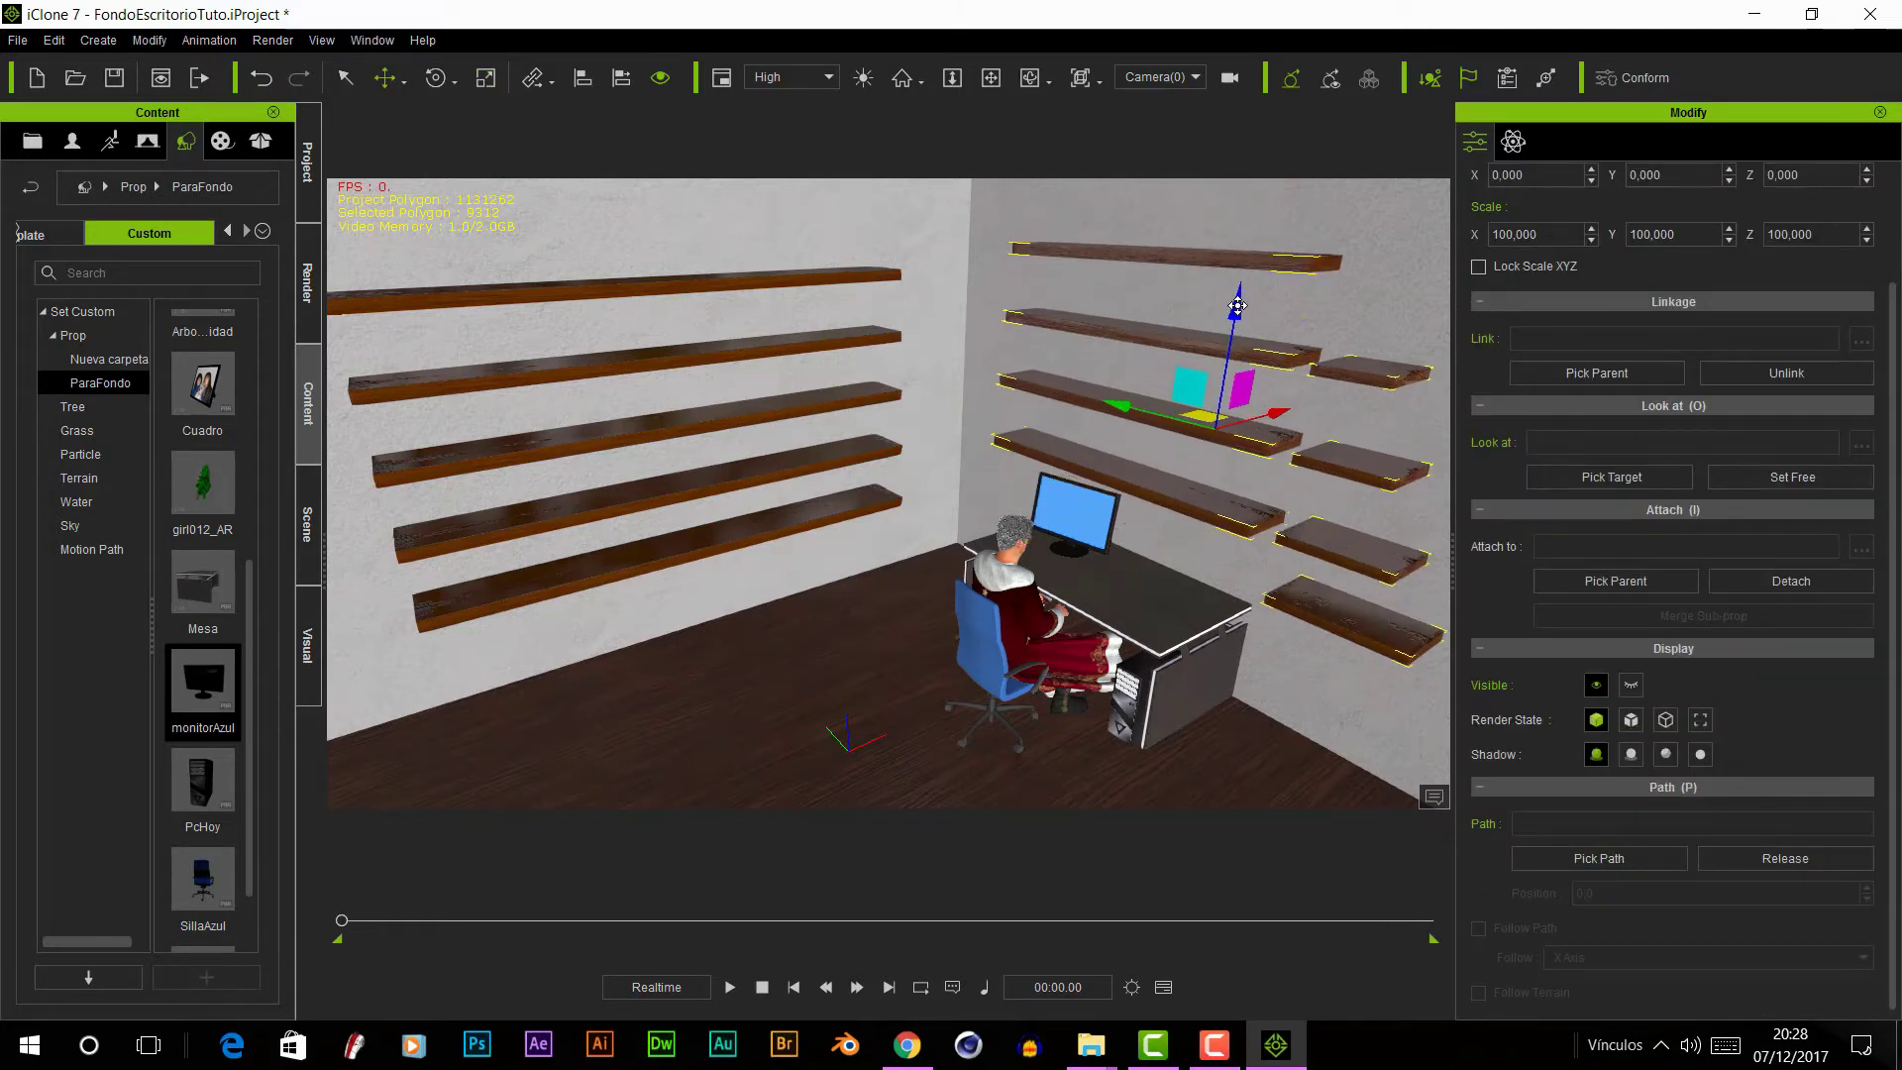
{"action": "left_click", "coordinate": [794, 533]}
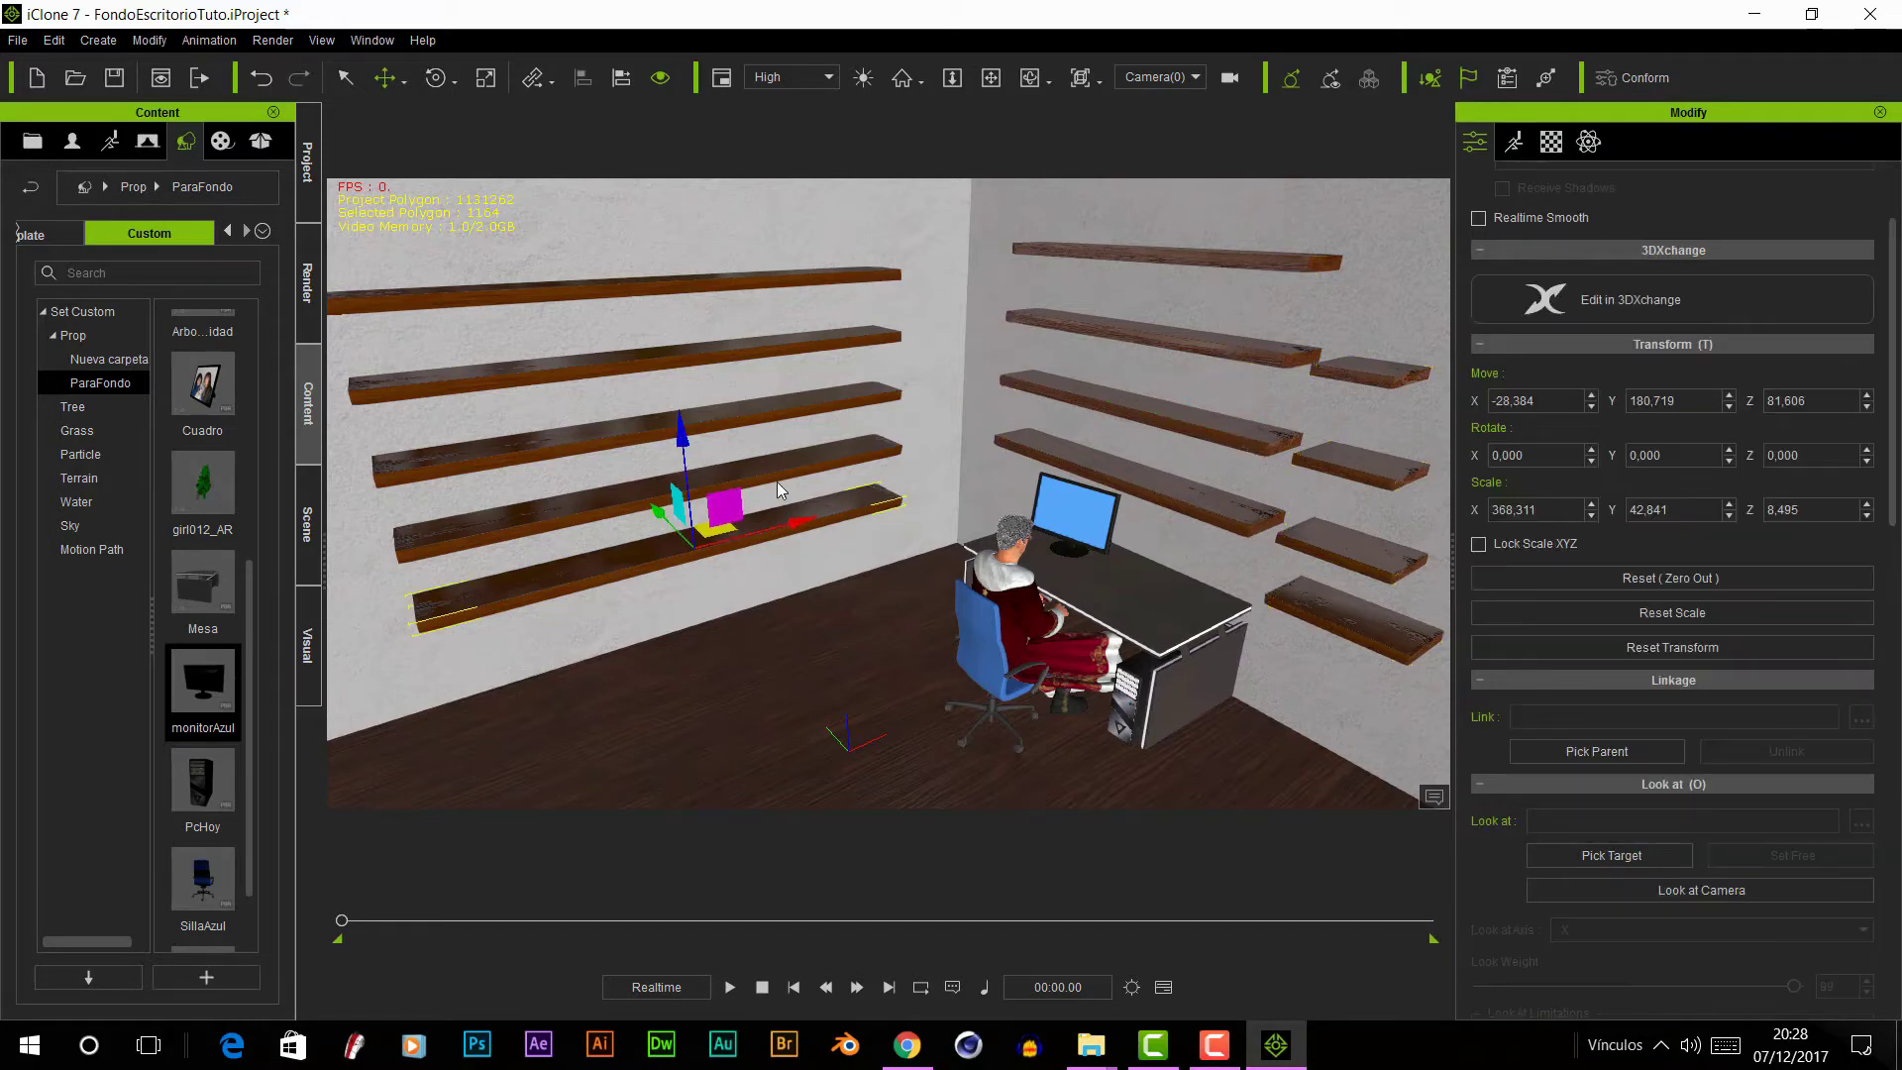
{"action": "left_click_drag", "start_coordinate": [671, 327], "coordinate": [662, 269]}
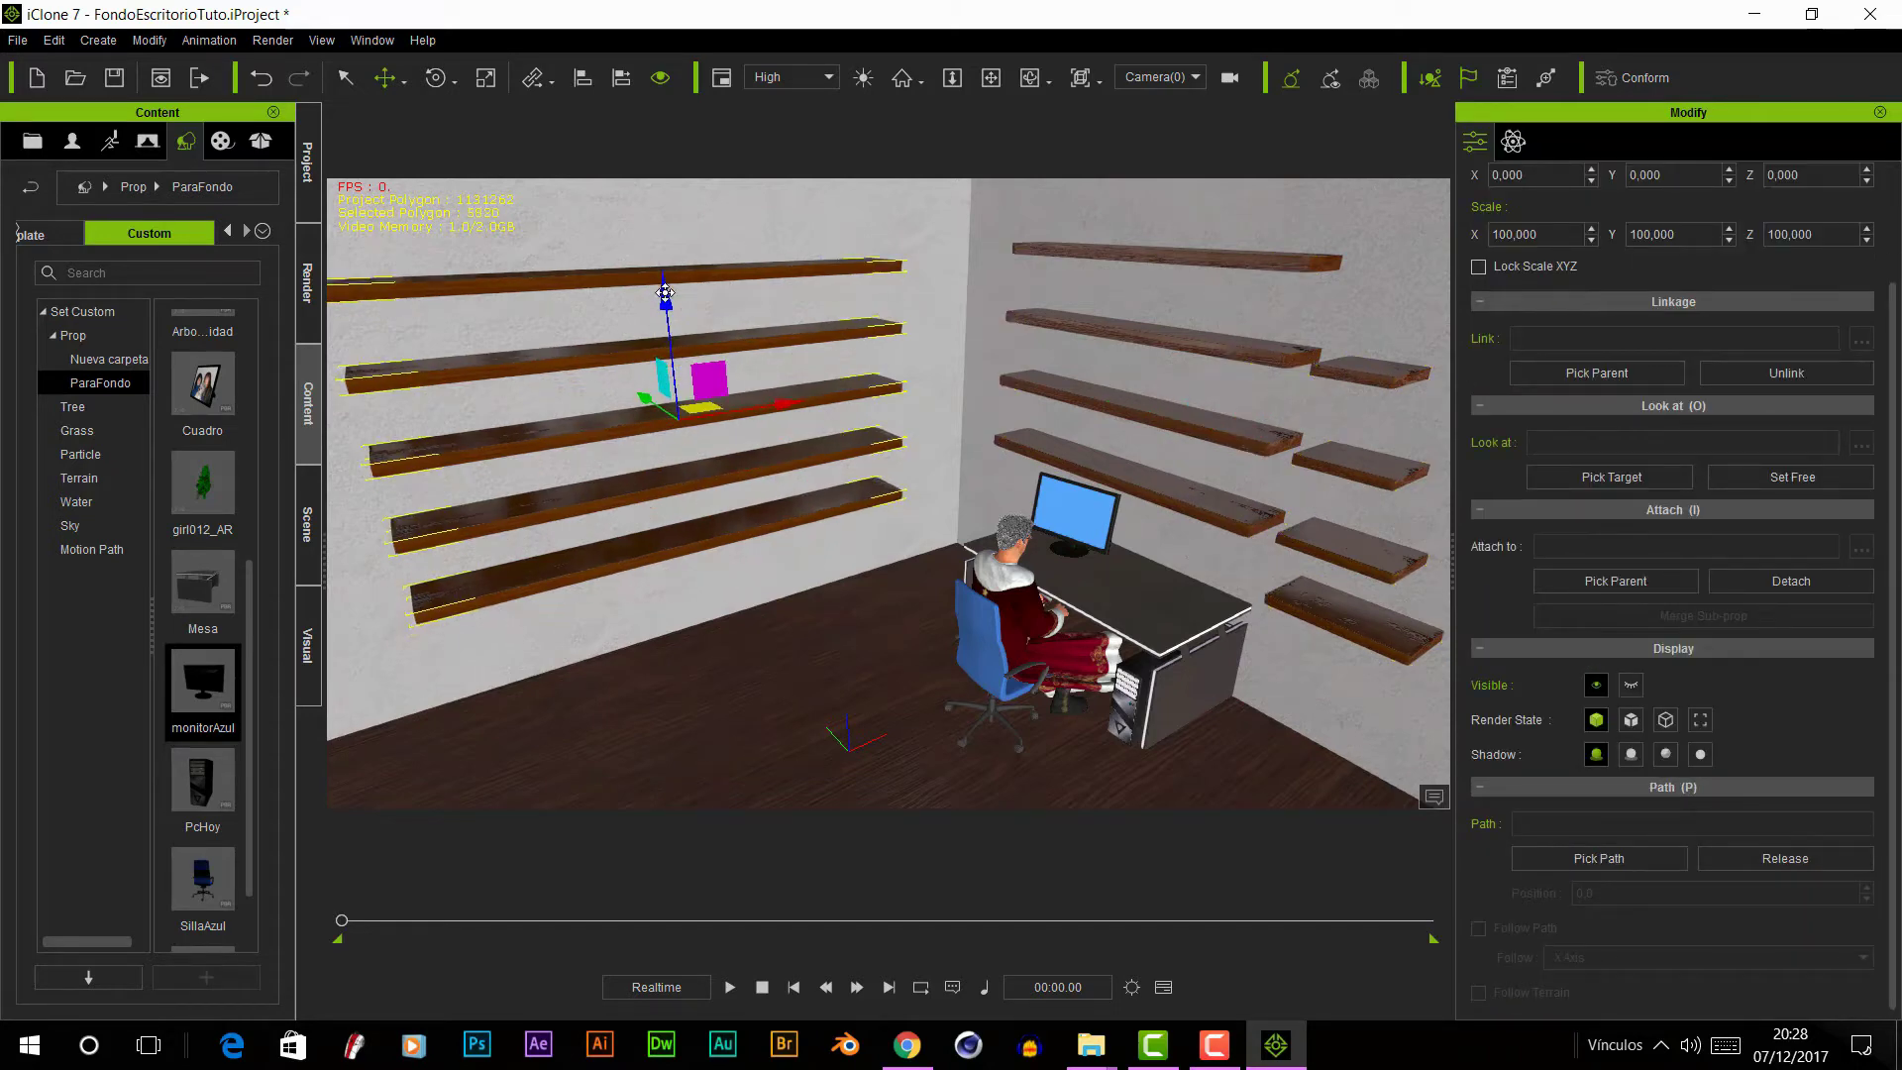
{"action": "left_click", "coordinate": [1103, 551]}
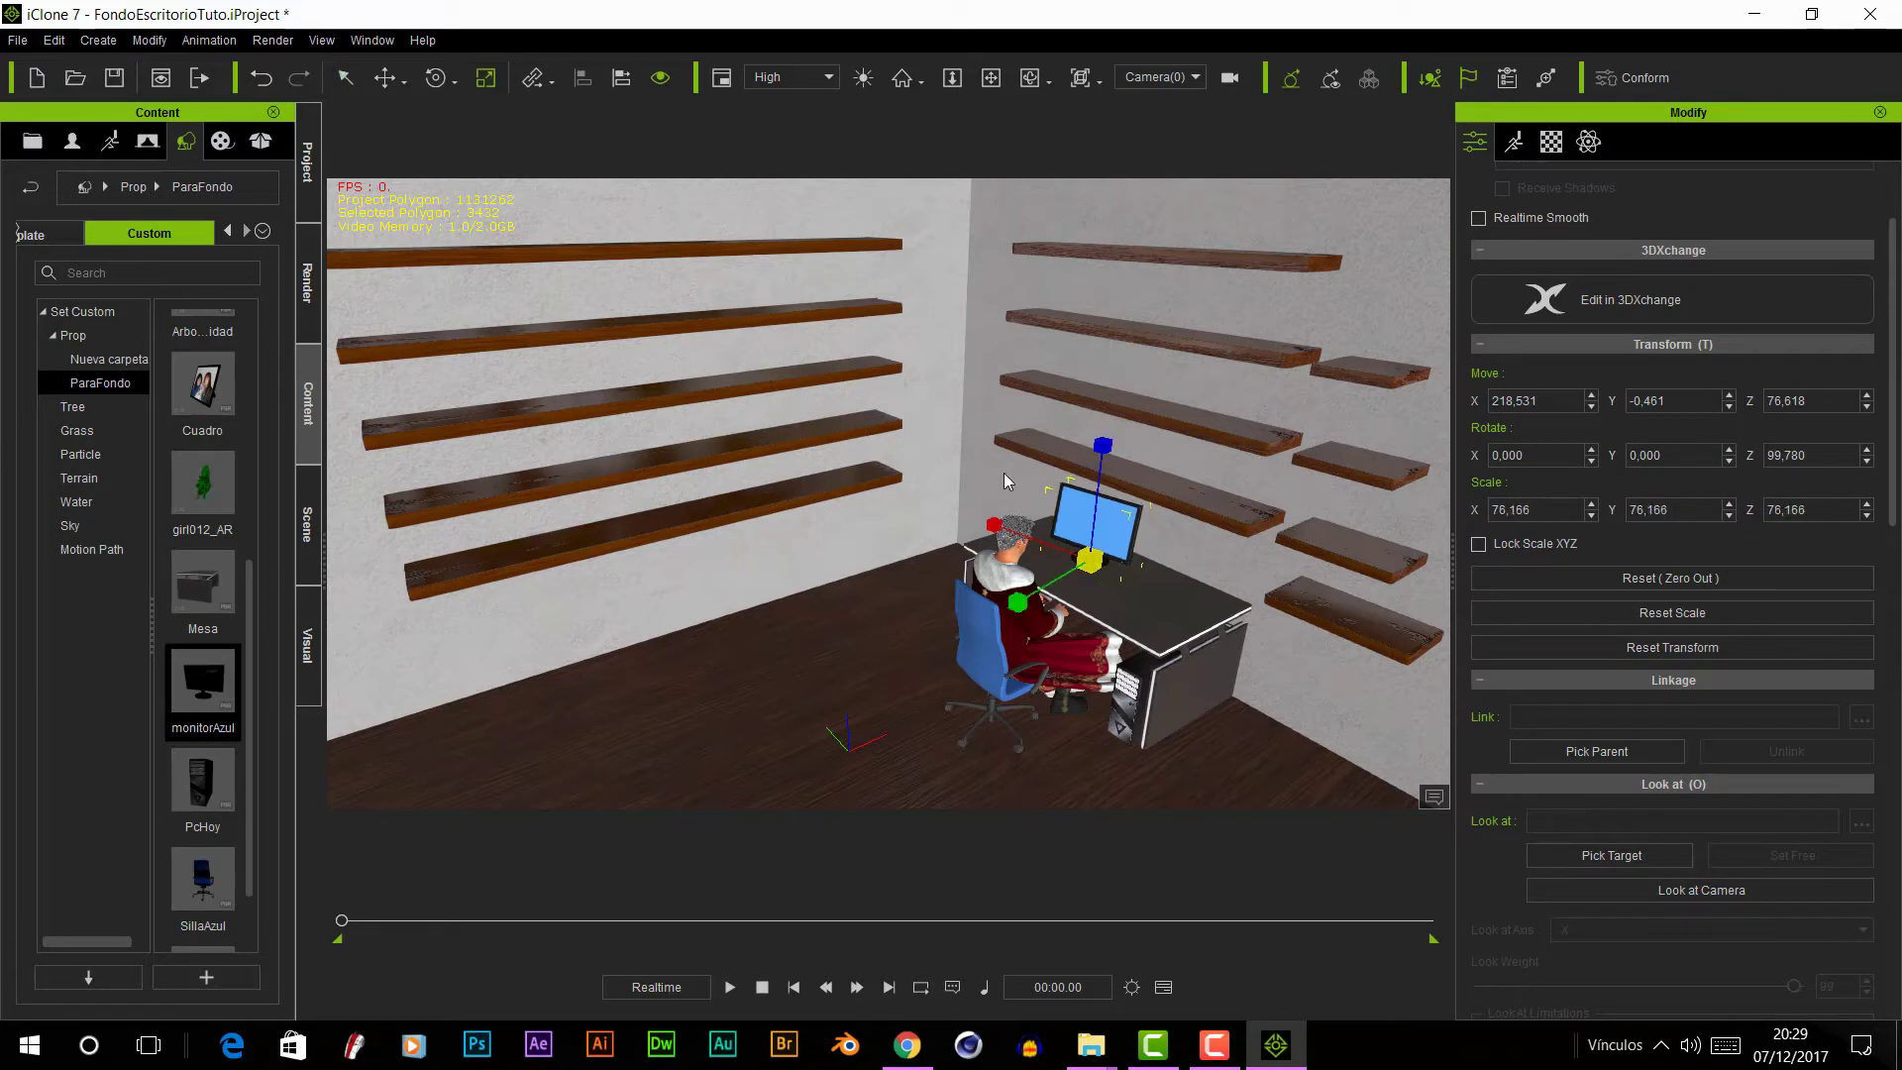
- Clone the monitor into a second screen beside it, angled inward at 75,587 rotation
{"action": "mouse_move", "coordinate": [1018, 601]}
{"action": "left_mouse_down"}
{"action": "mouse_move", "coordinate": [1006, 519]}
{"action": "mouse_move", "coordinate": [1090, 560]}
{"action": "left_mouse_up"}
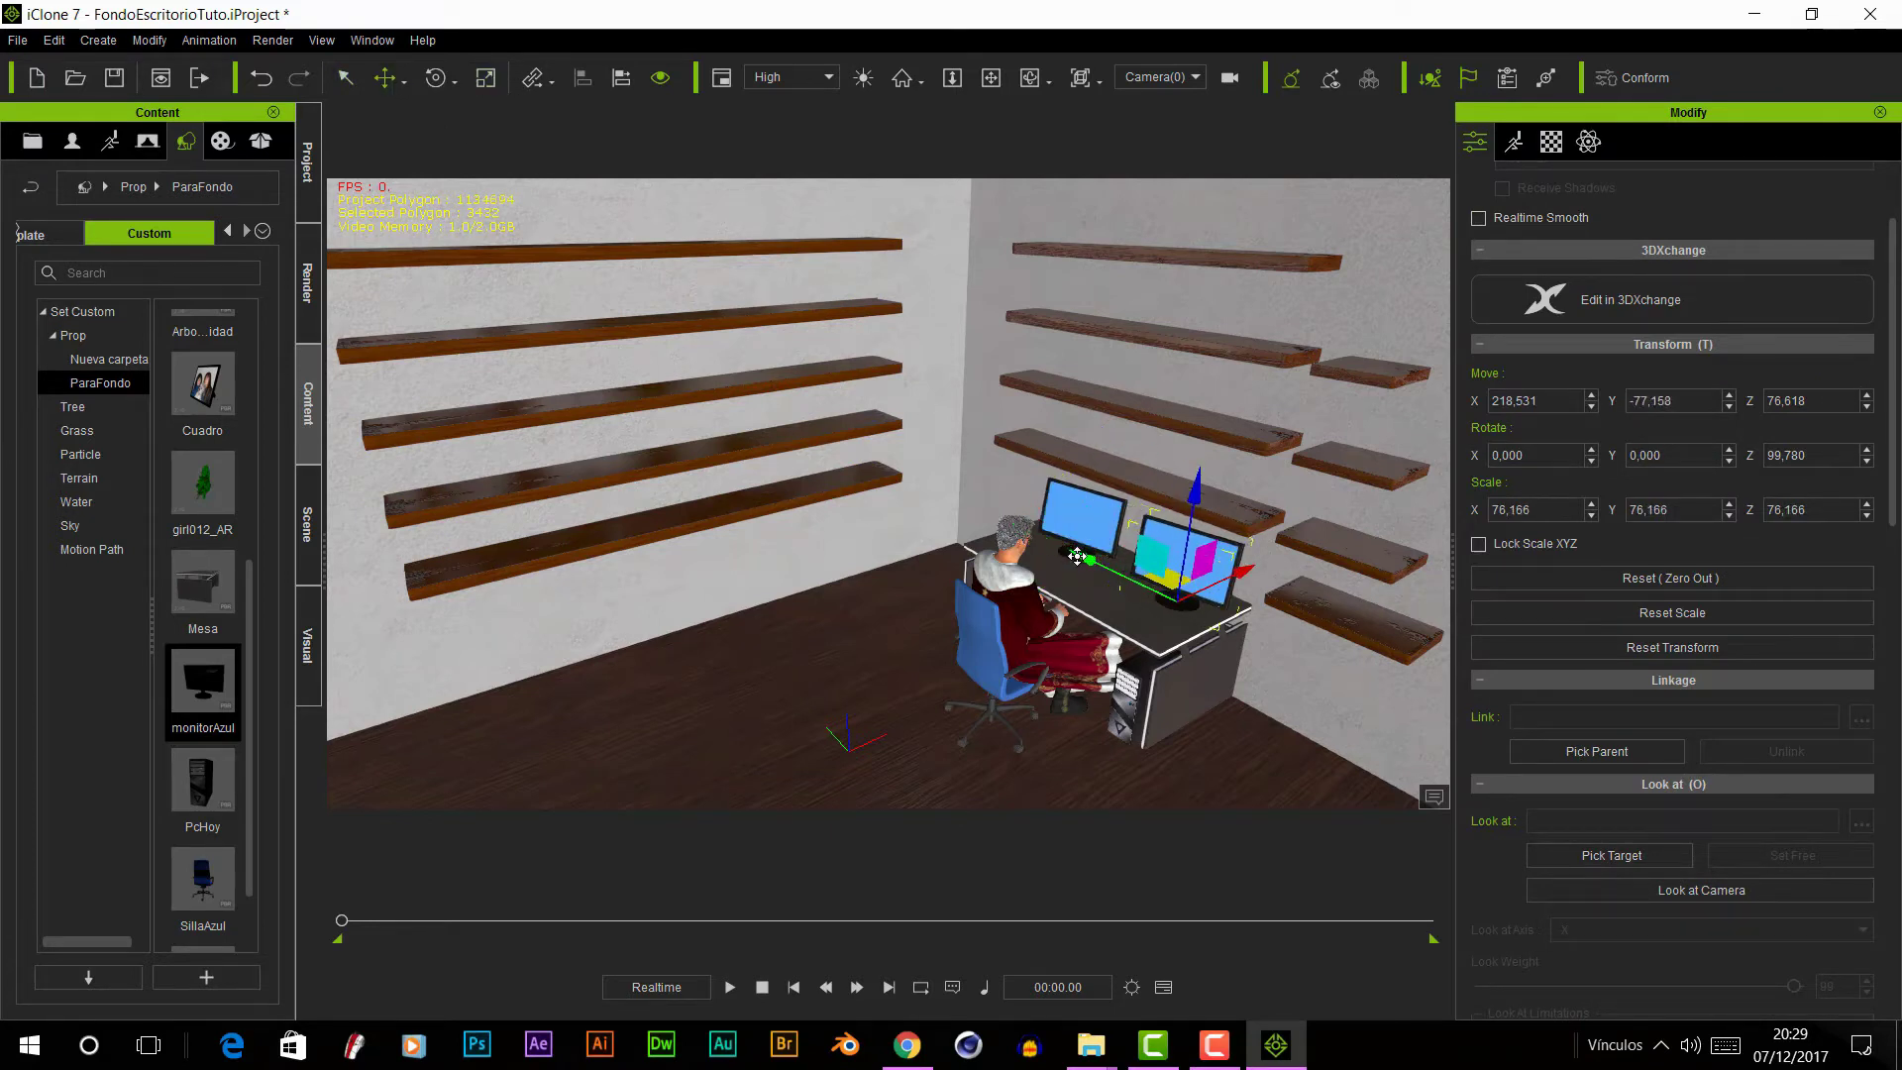
{"action": "key", "text": "e"}
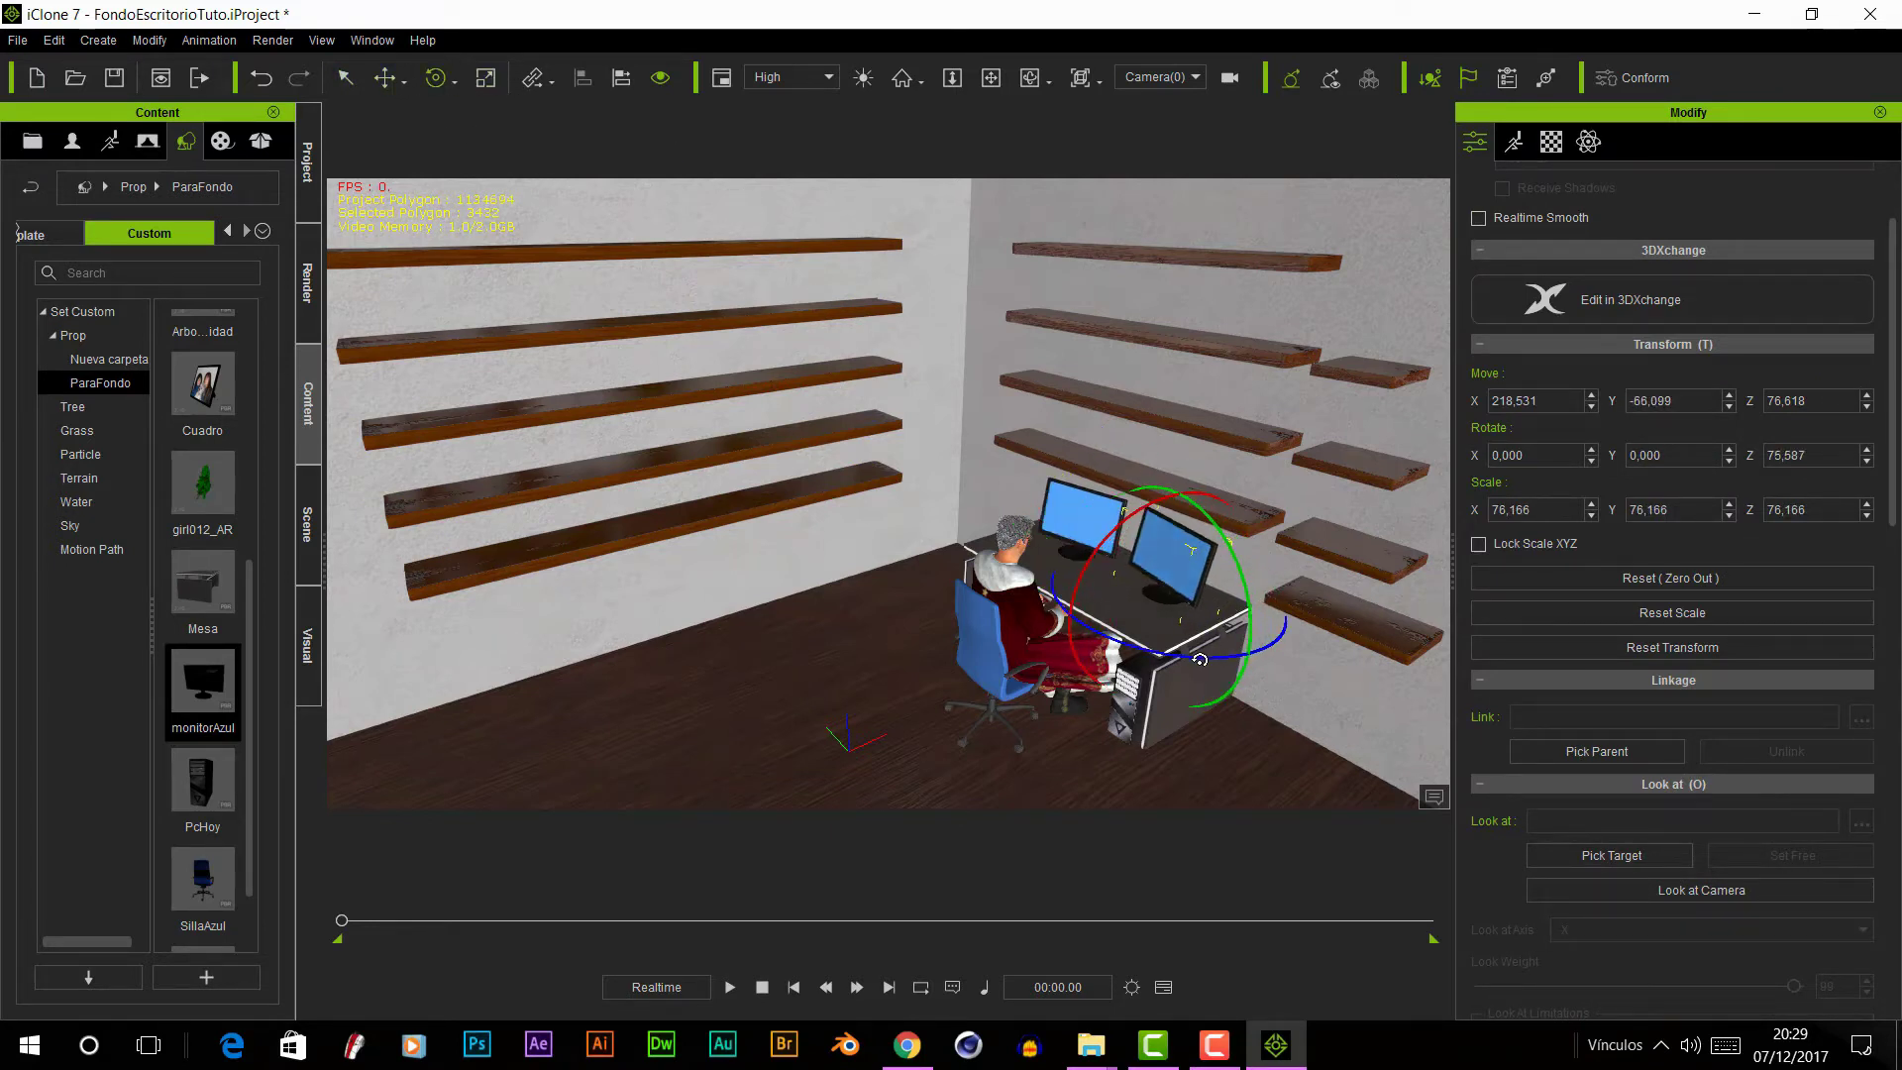
{"action": "left_click", "coordinate": [1096, 504]}
{"action": "left_click", "coordinate": [1062, 605]}
{"action": "key", "text": "w"}
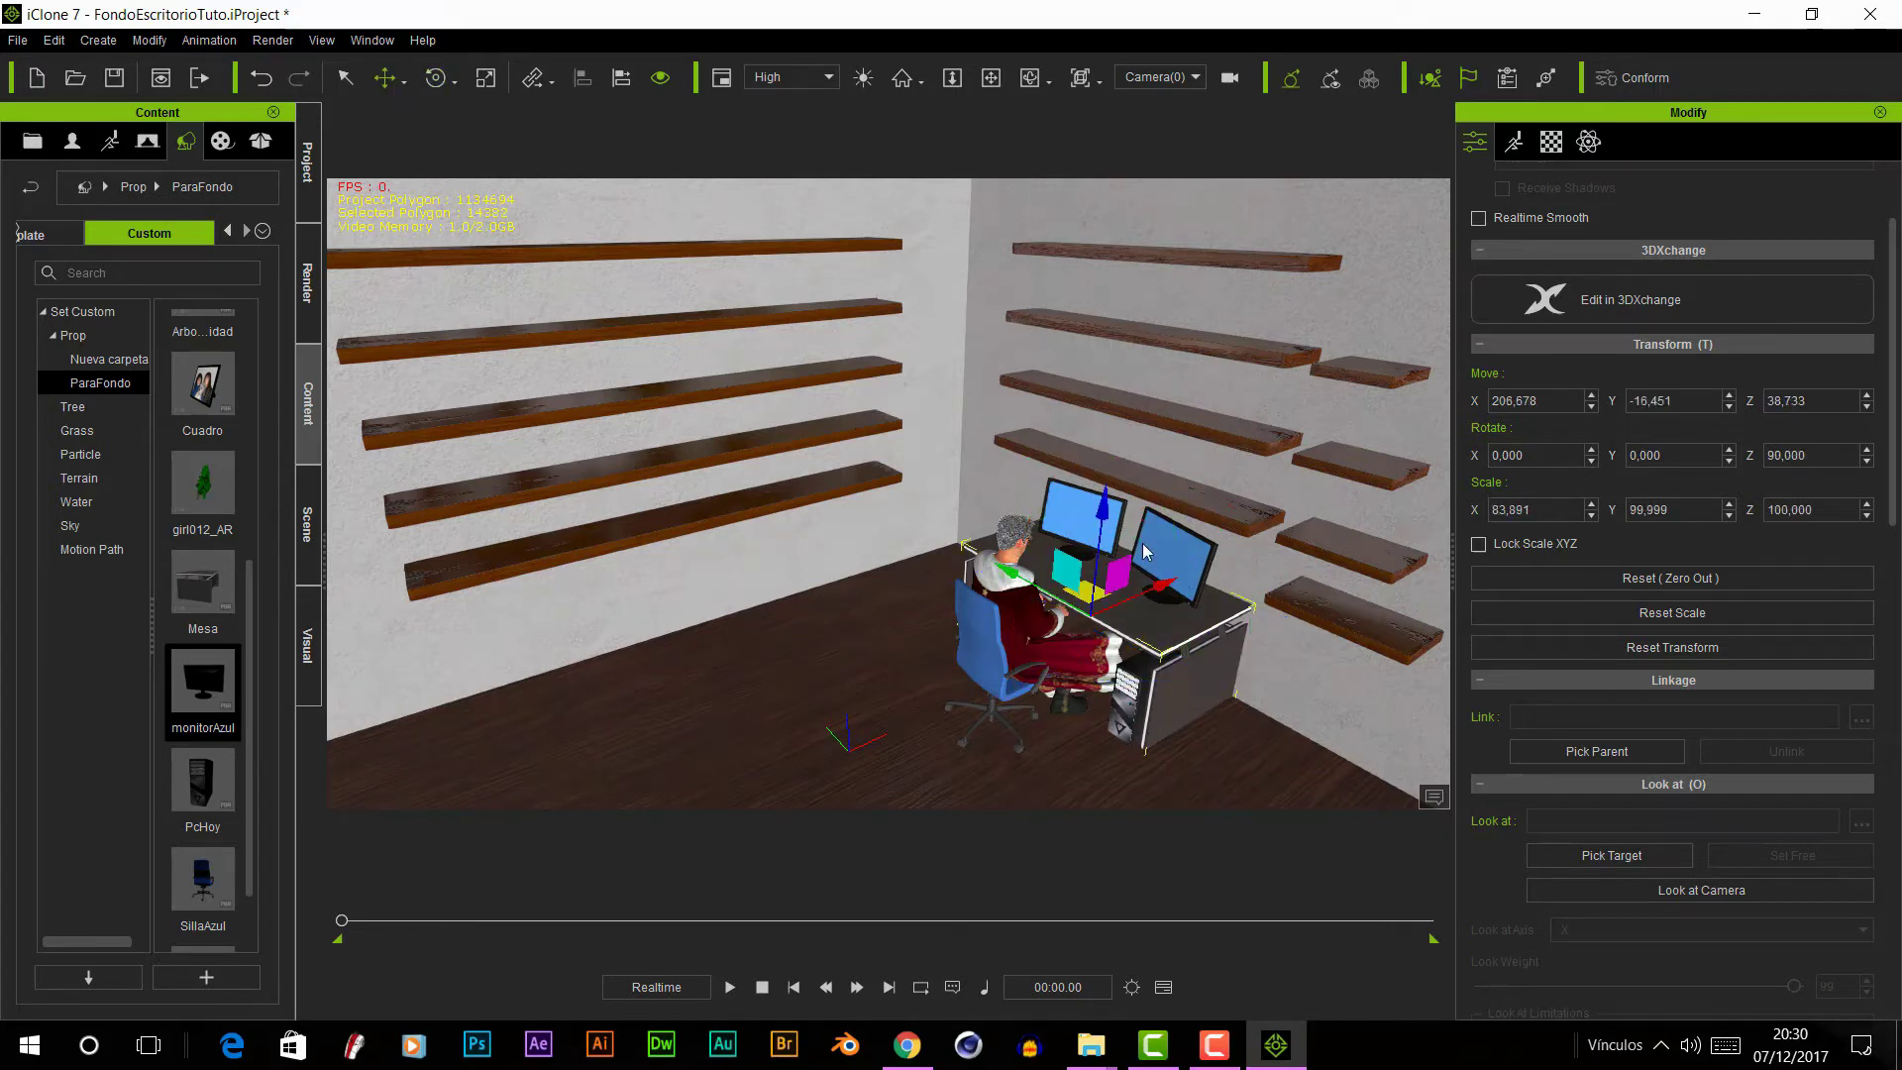
{"action": "left_click", "coordinate": [1075, 516]}
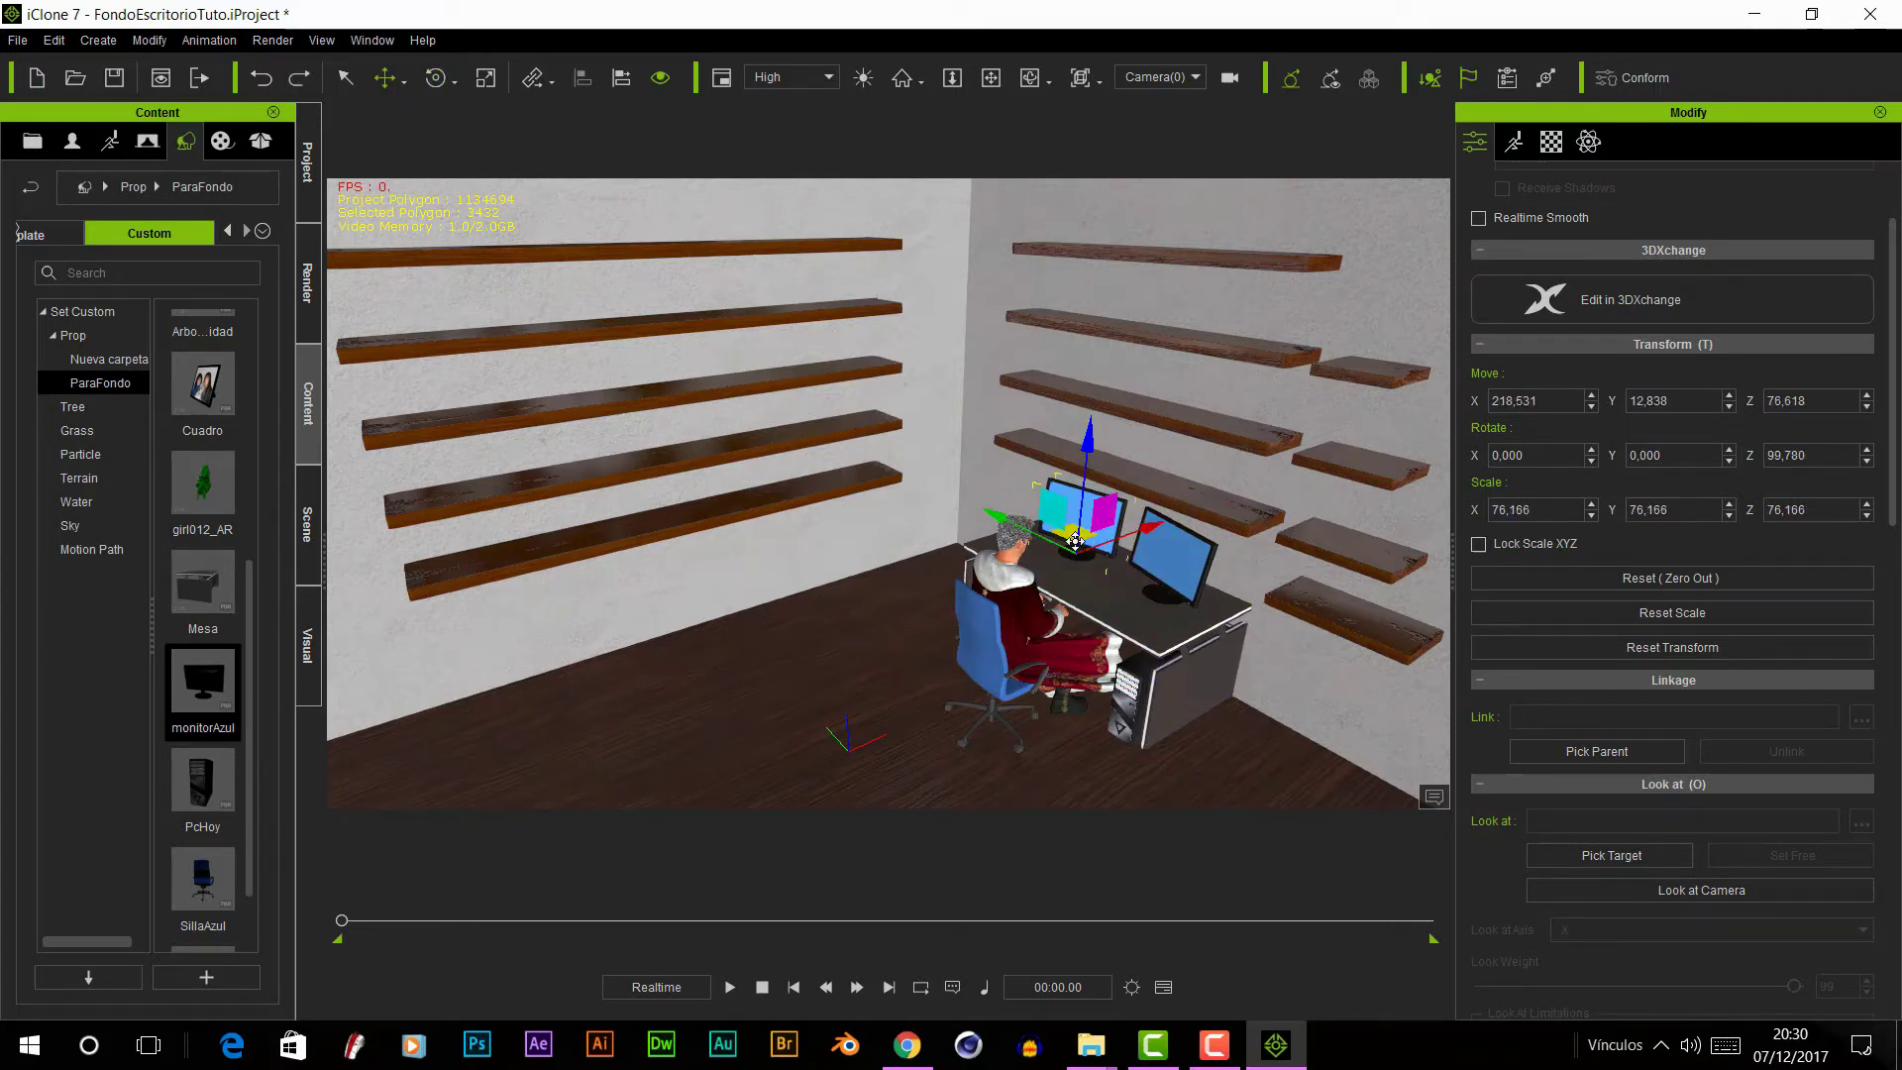
{"action": "left_click", "coordinate": [1154, 621]}
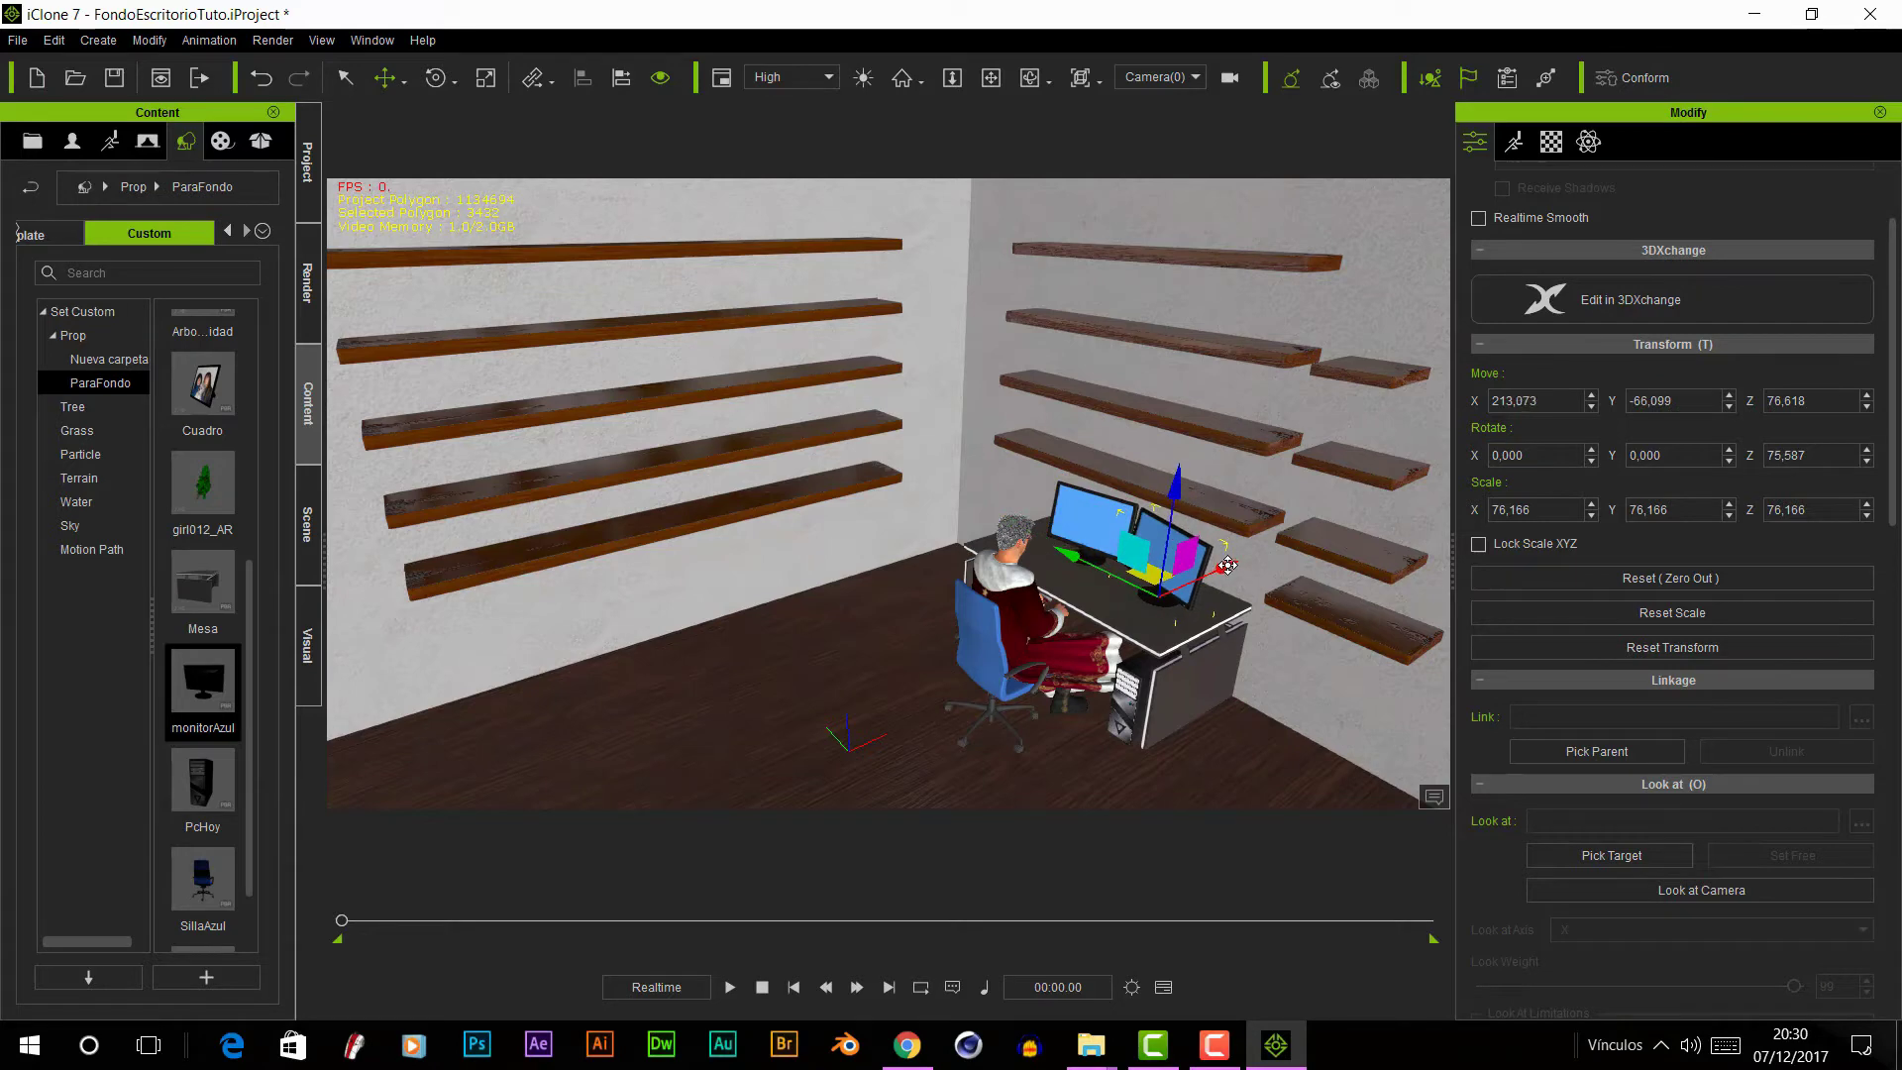
{"action": "left_click", "coordinate": [1083, 525]}
- Apply ParaPantalla2.jpg as base colour on the left monitor's 100W_WHITE material
{"action": "left_click", "coordinate": [1551, 141]}
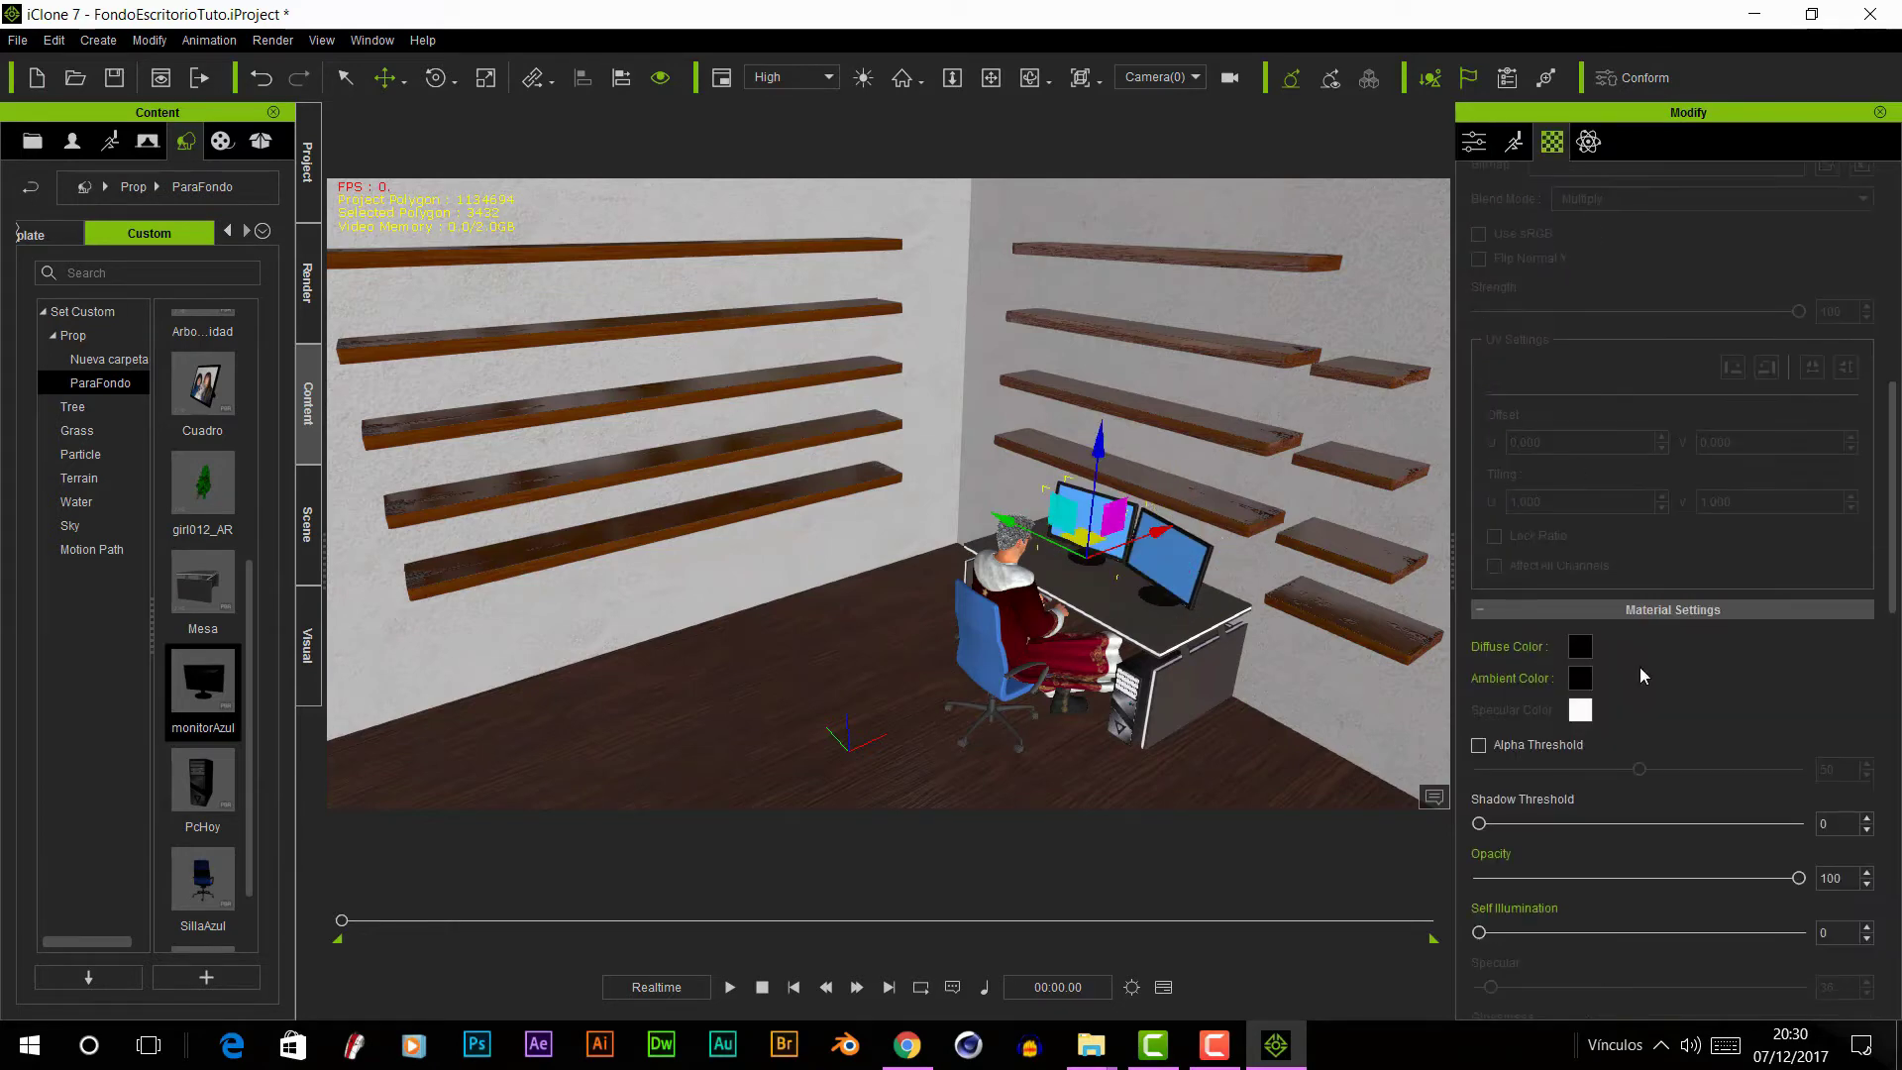
{"action": "left_click", "coordinate": [1537, 311]}
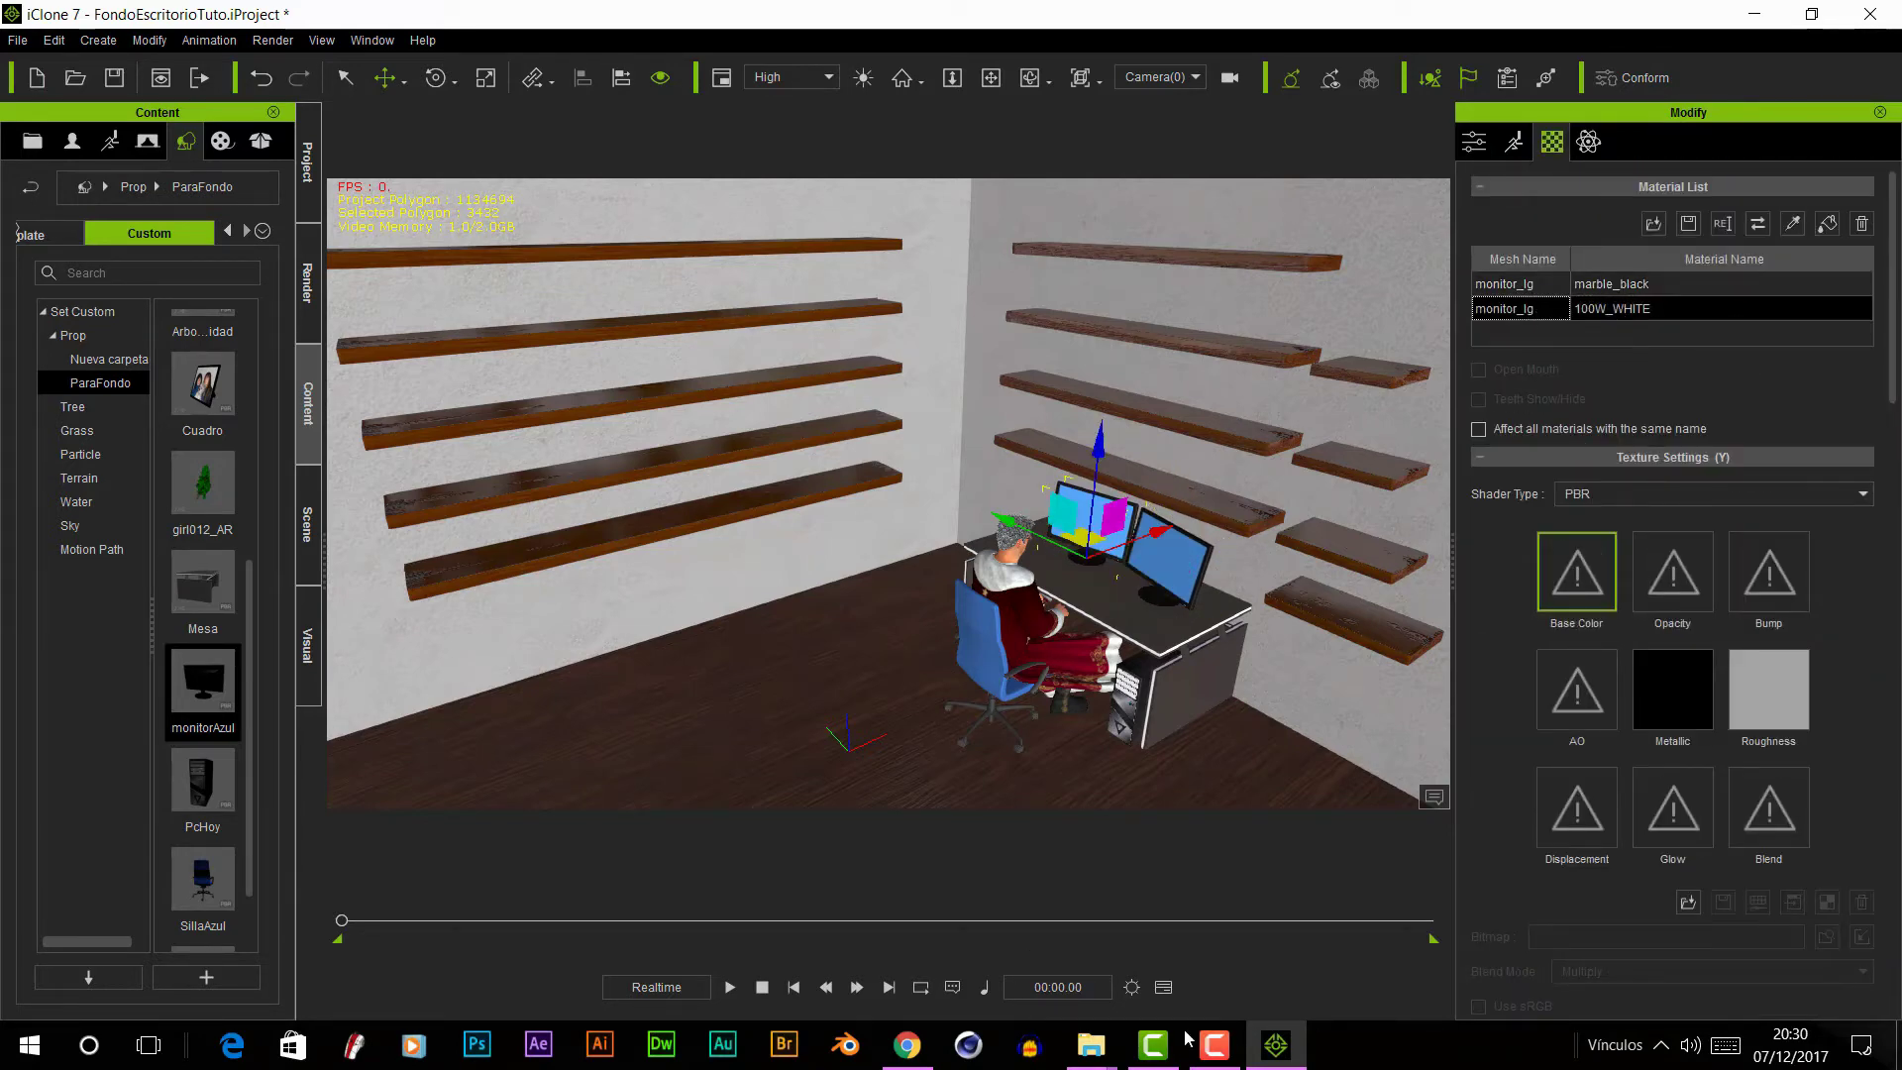
{"action": "mouse_move", "coordinate": [1091, 1044]}
{"action": "left_click", "coordinate": [1268, 931]}
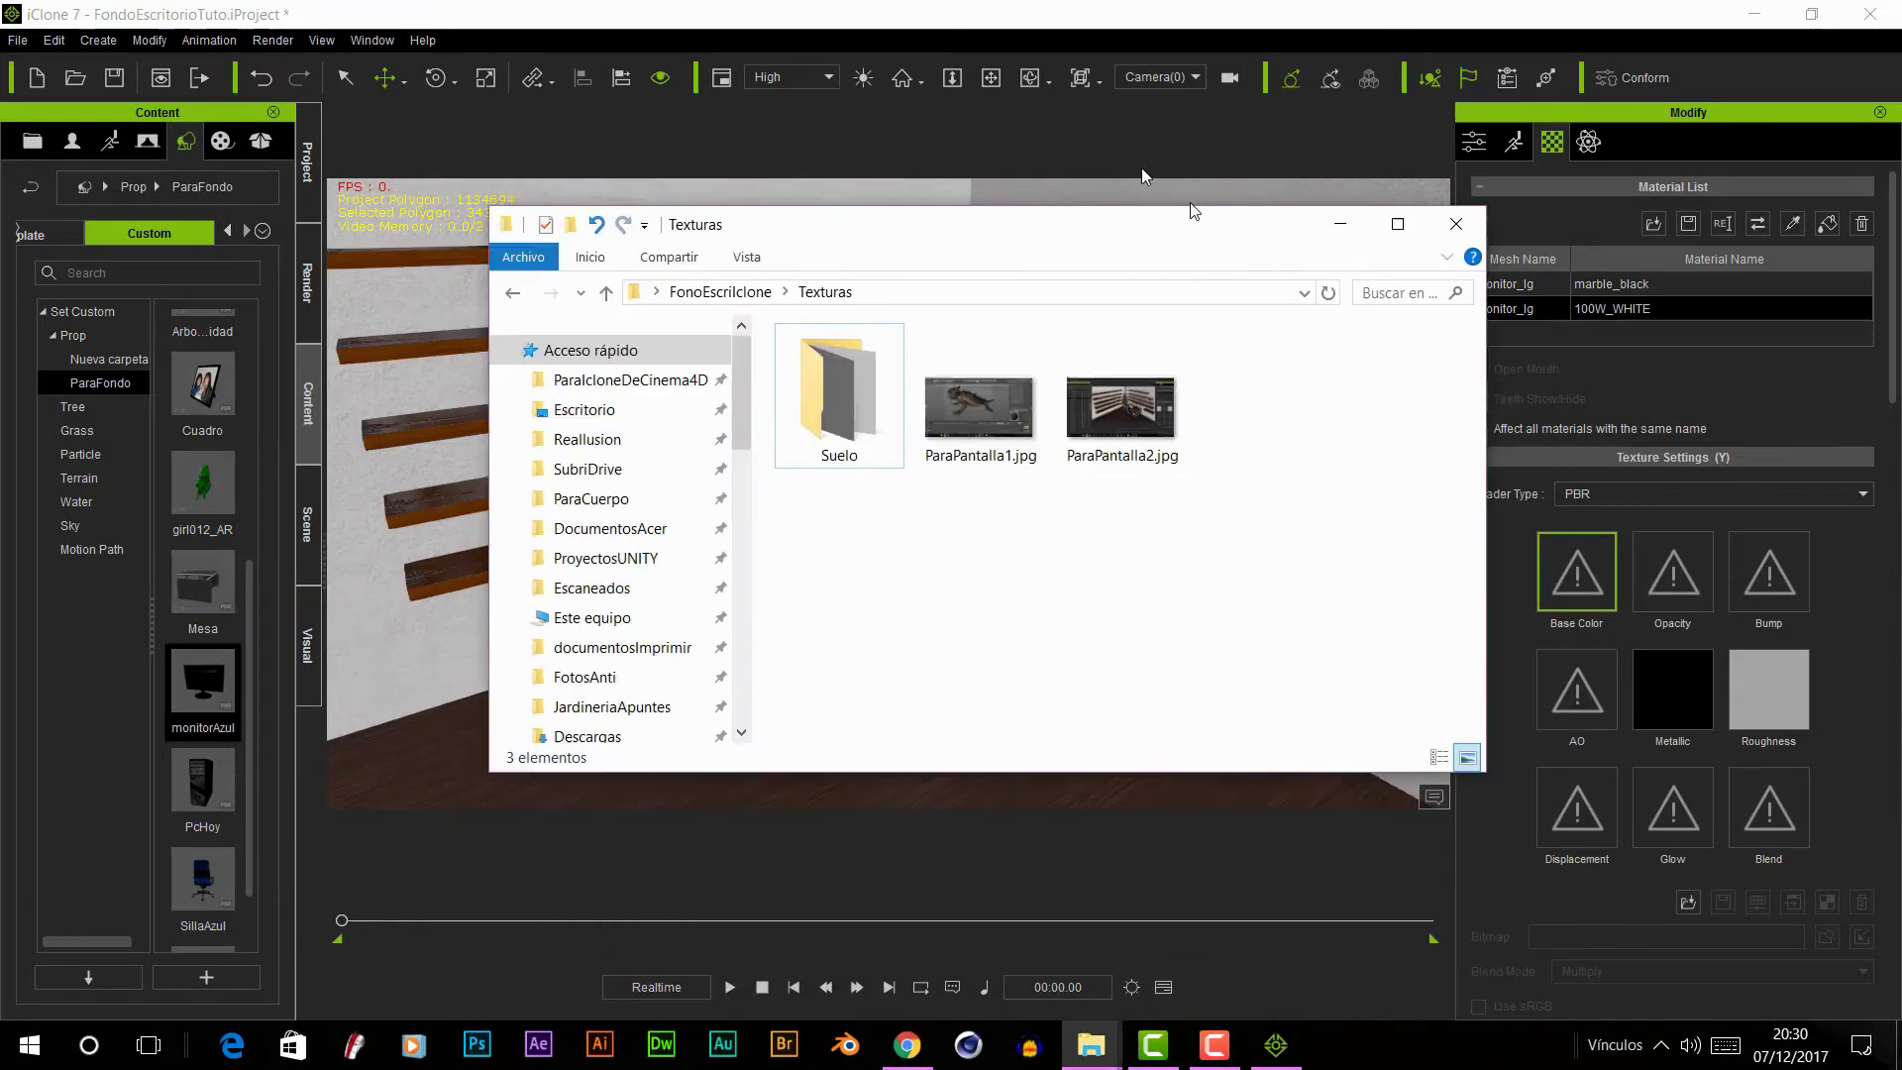
{"action": "left_click_drag", "start_coordinate": [1195, 211], "coordinate": [948, 137]}
{"action": "left_click_drag", "start_coordinate": [926, 332], "coordinate": [1585, 594]}
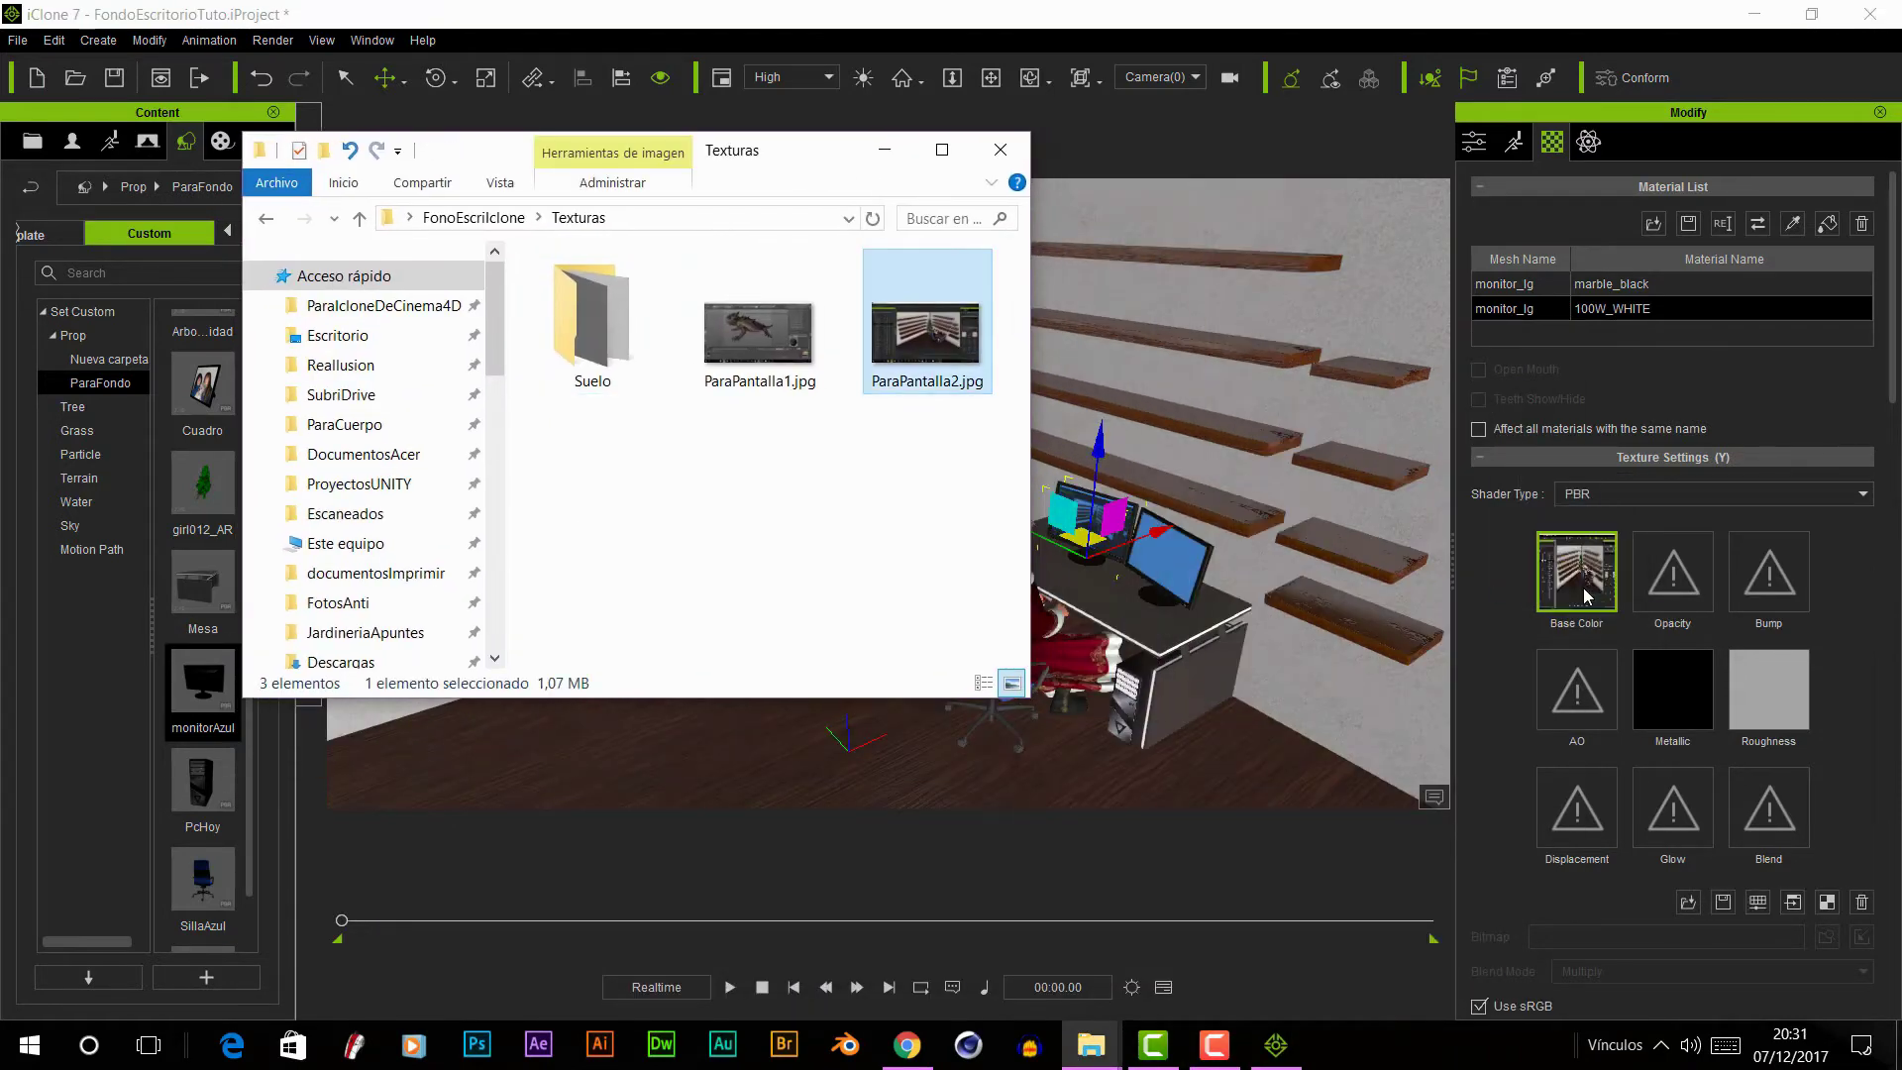
- Set the left screen's diffuse colour to pure white
{"action": "left_click", "coordinate": [1513, 661]}
{"action": "scroll", "coordinate": [1513, 661], "scroll_direction": "down", "scroll_amount": 5}
{"action": "scroll", "coordinate": [1513, 660], "scroll_direction": "down", "scroll_amount": 5}
{"action": "left_click", "coordinate": [1580, 327]}
{"action": "left_click", "coordinate": [733, 619]}
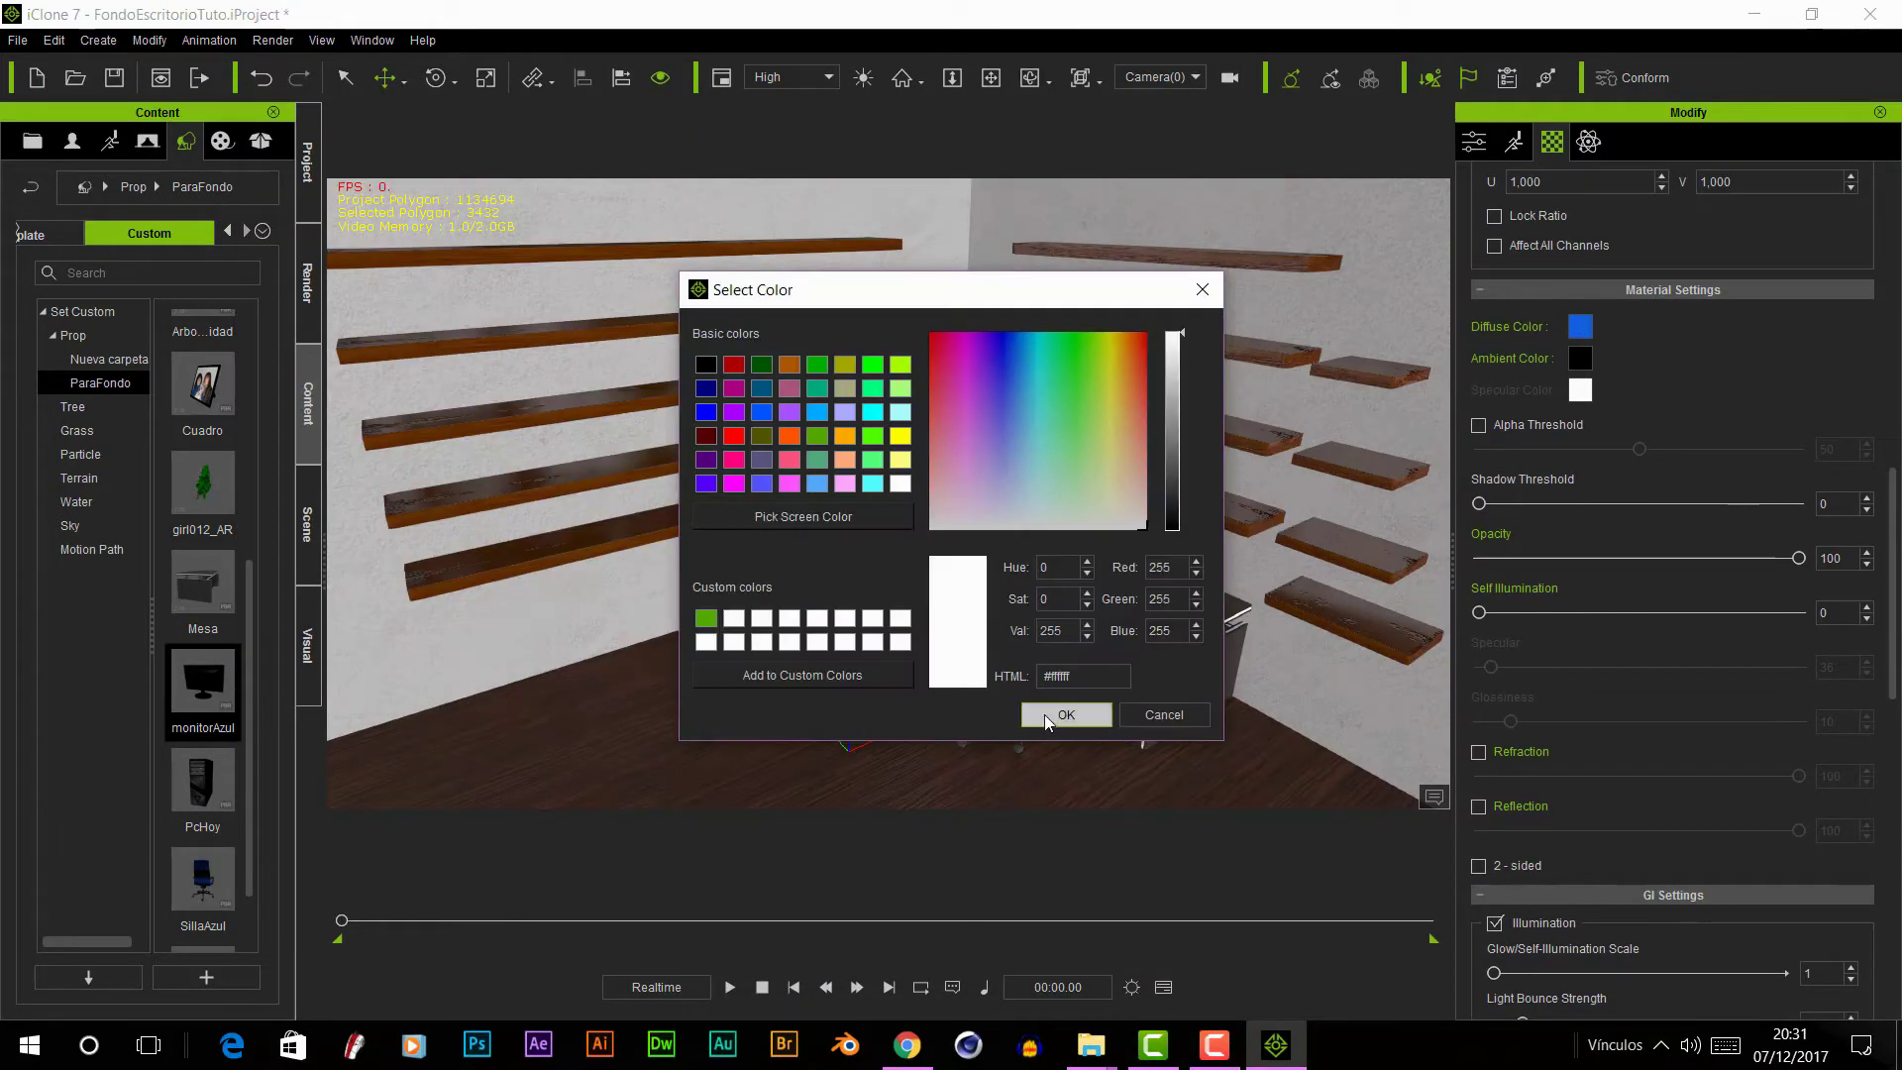
{"action": "left_click", "coordinate": [1047, 716]}
{"action": "scroll", "coordinate": [1552, 567], "scroll_direction": "down", "scroll_amount": 1}
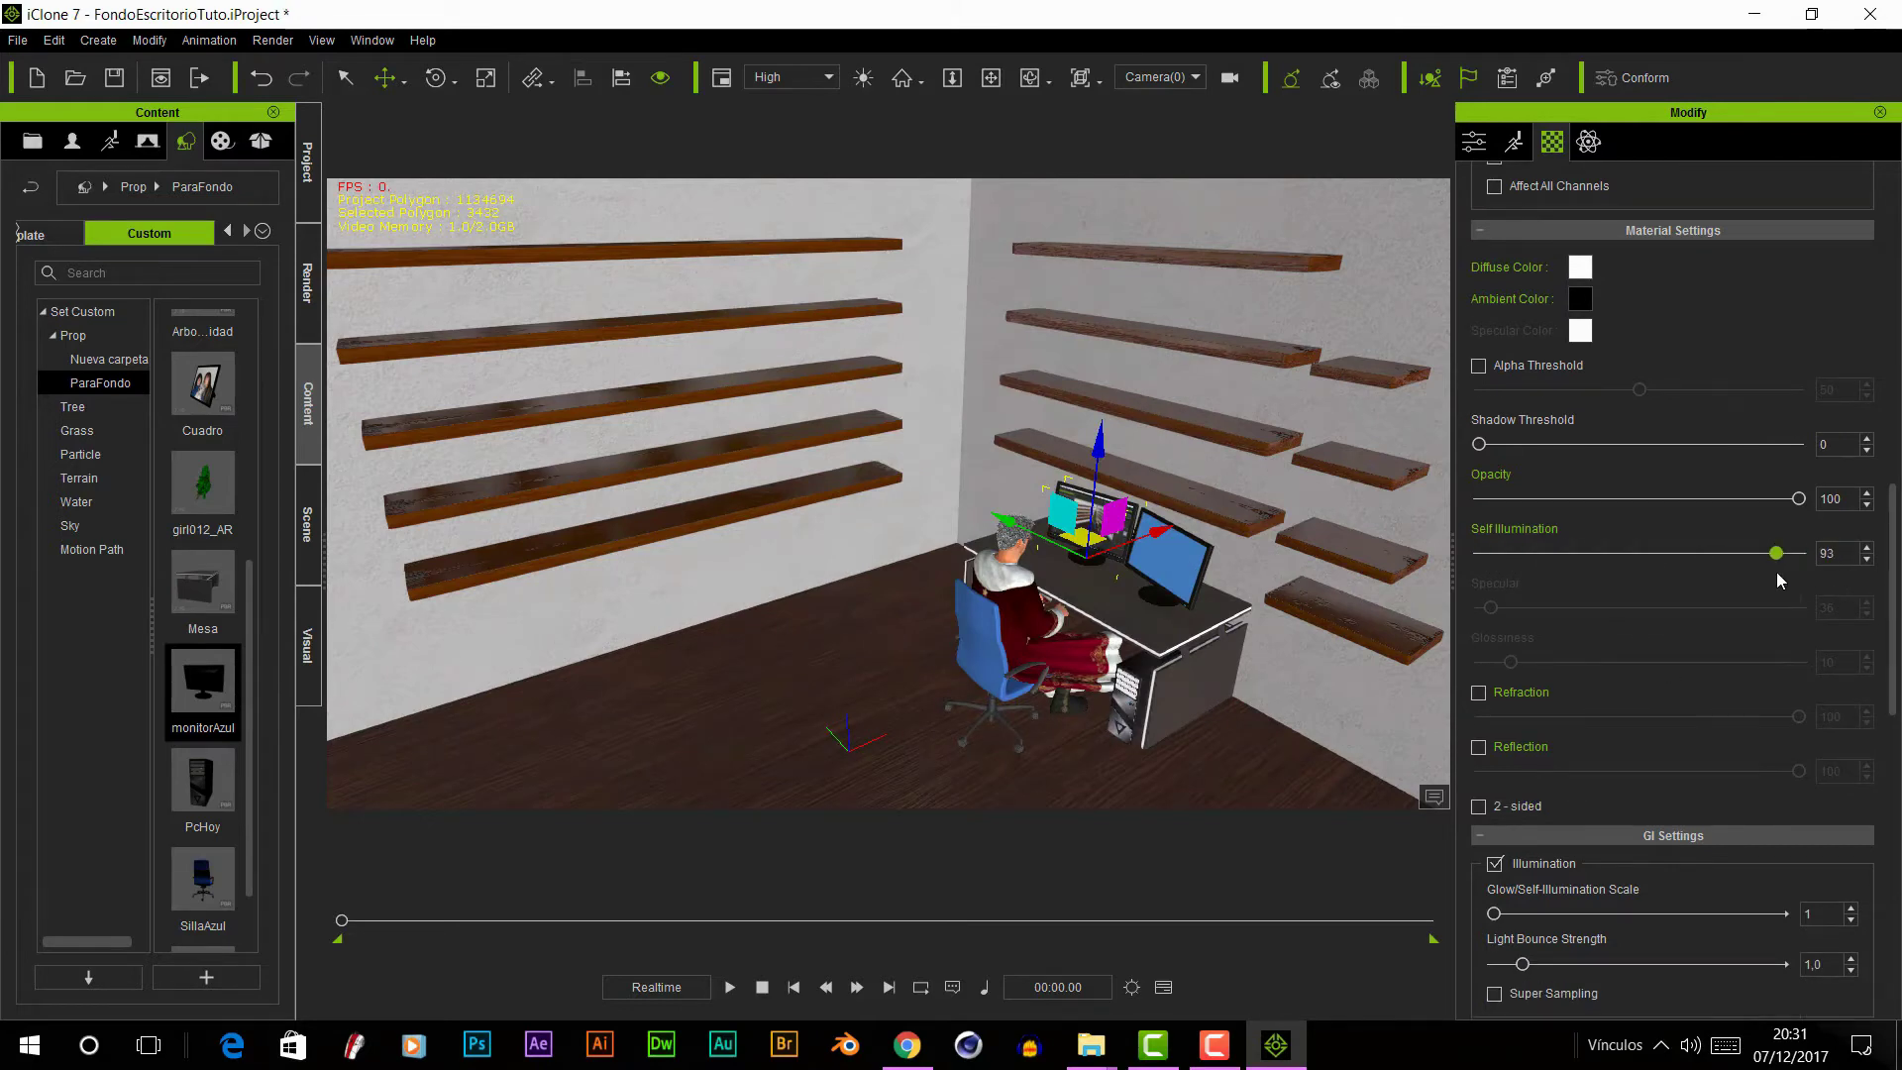
{"action": "scroll", "coordinate": [1002, 563], "scroll_direction": "up", "scroll_amount": 3}
{"action": "scroll", "coordinate": [1080, 565], "scroll_direction": "up", "scroll_amount": 2}
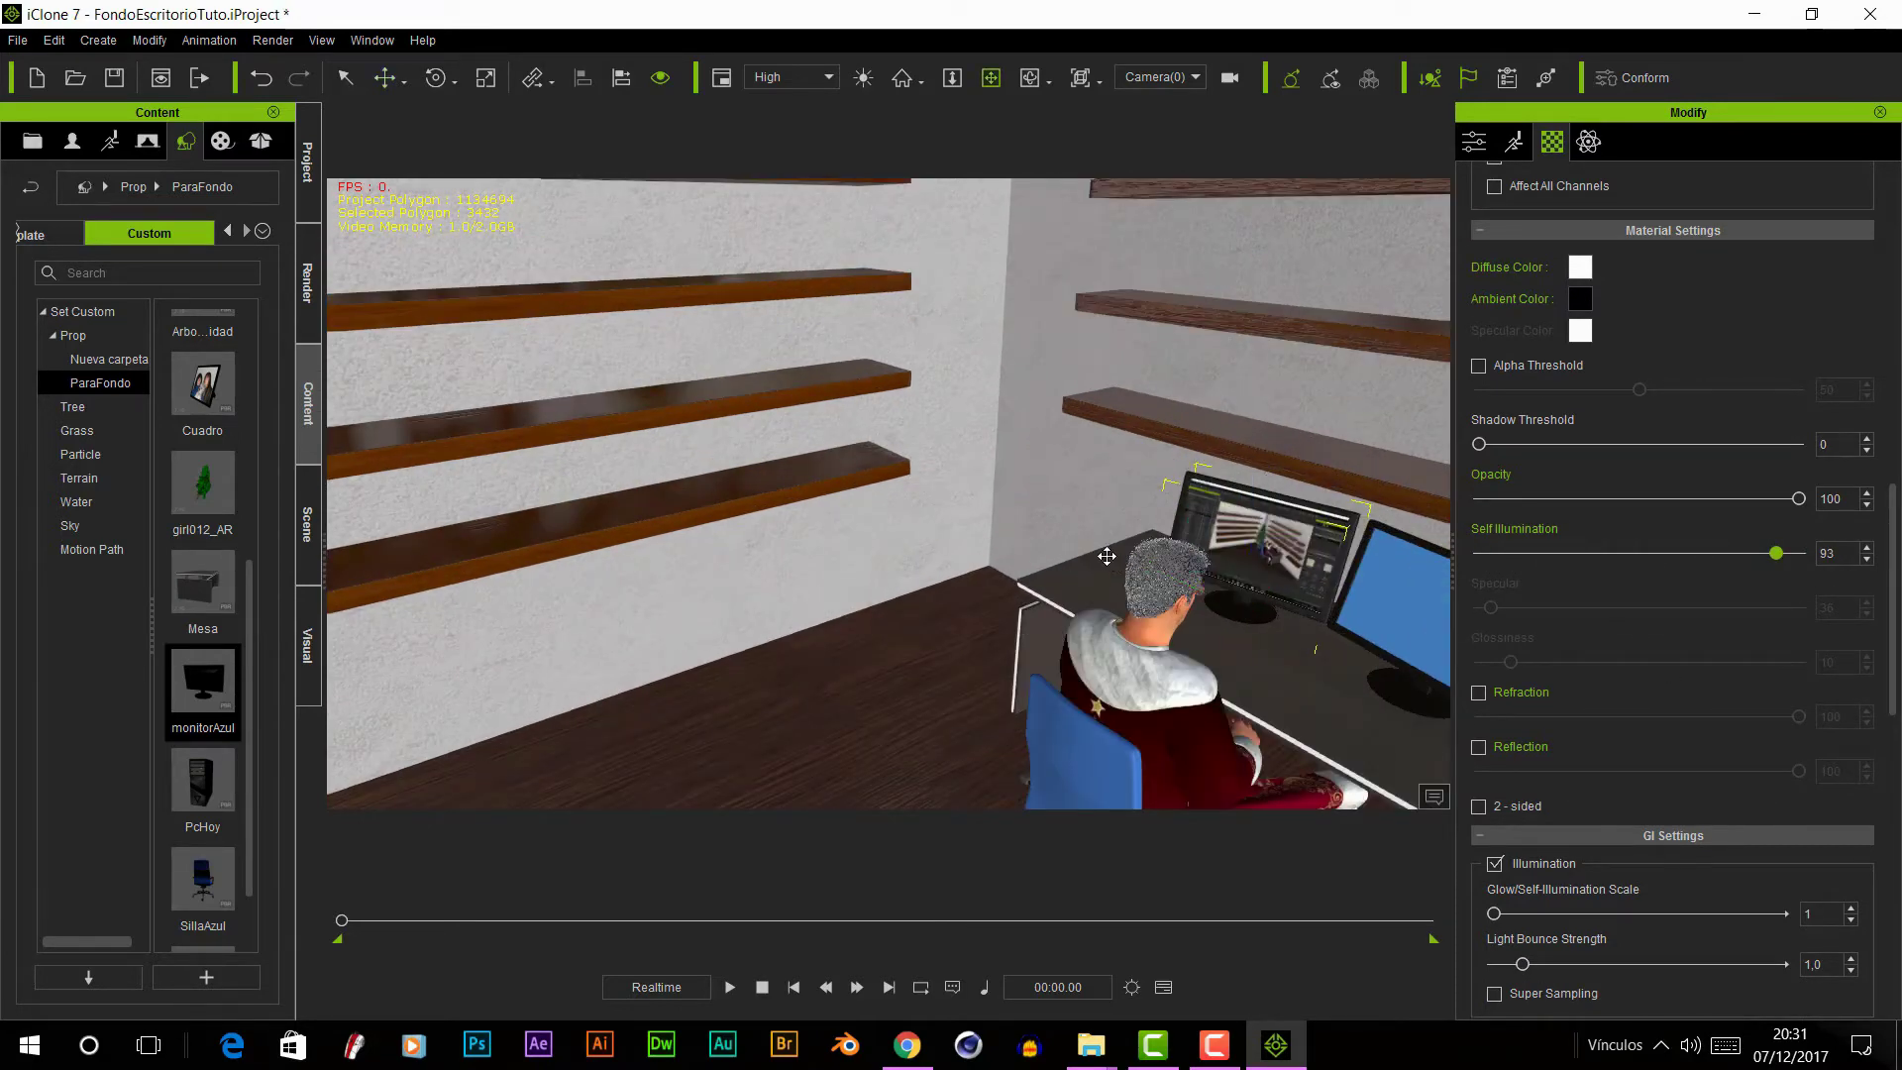
{"action": "scroll", "coordinate": [1113, 562], "scroll_direction": "down", "scroll_amount": 3}
{"action": "scroll", "coordinate": [991, 555], "scroll_direction": "down", "scroll_amount": 2}
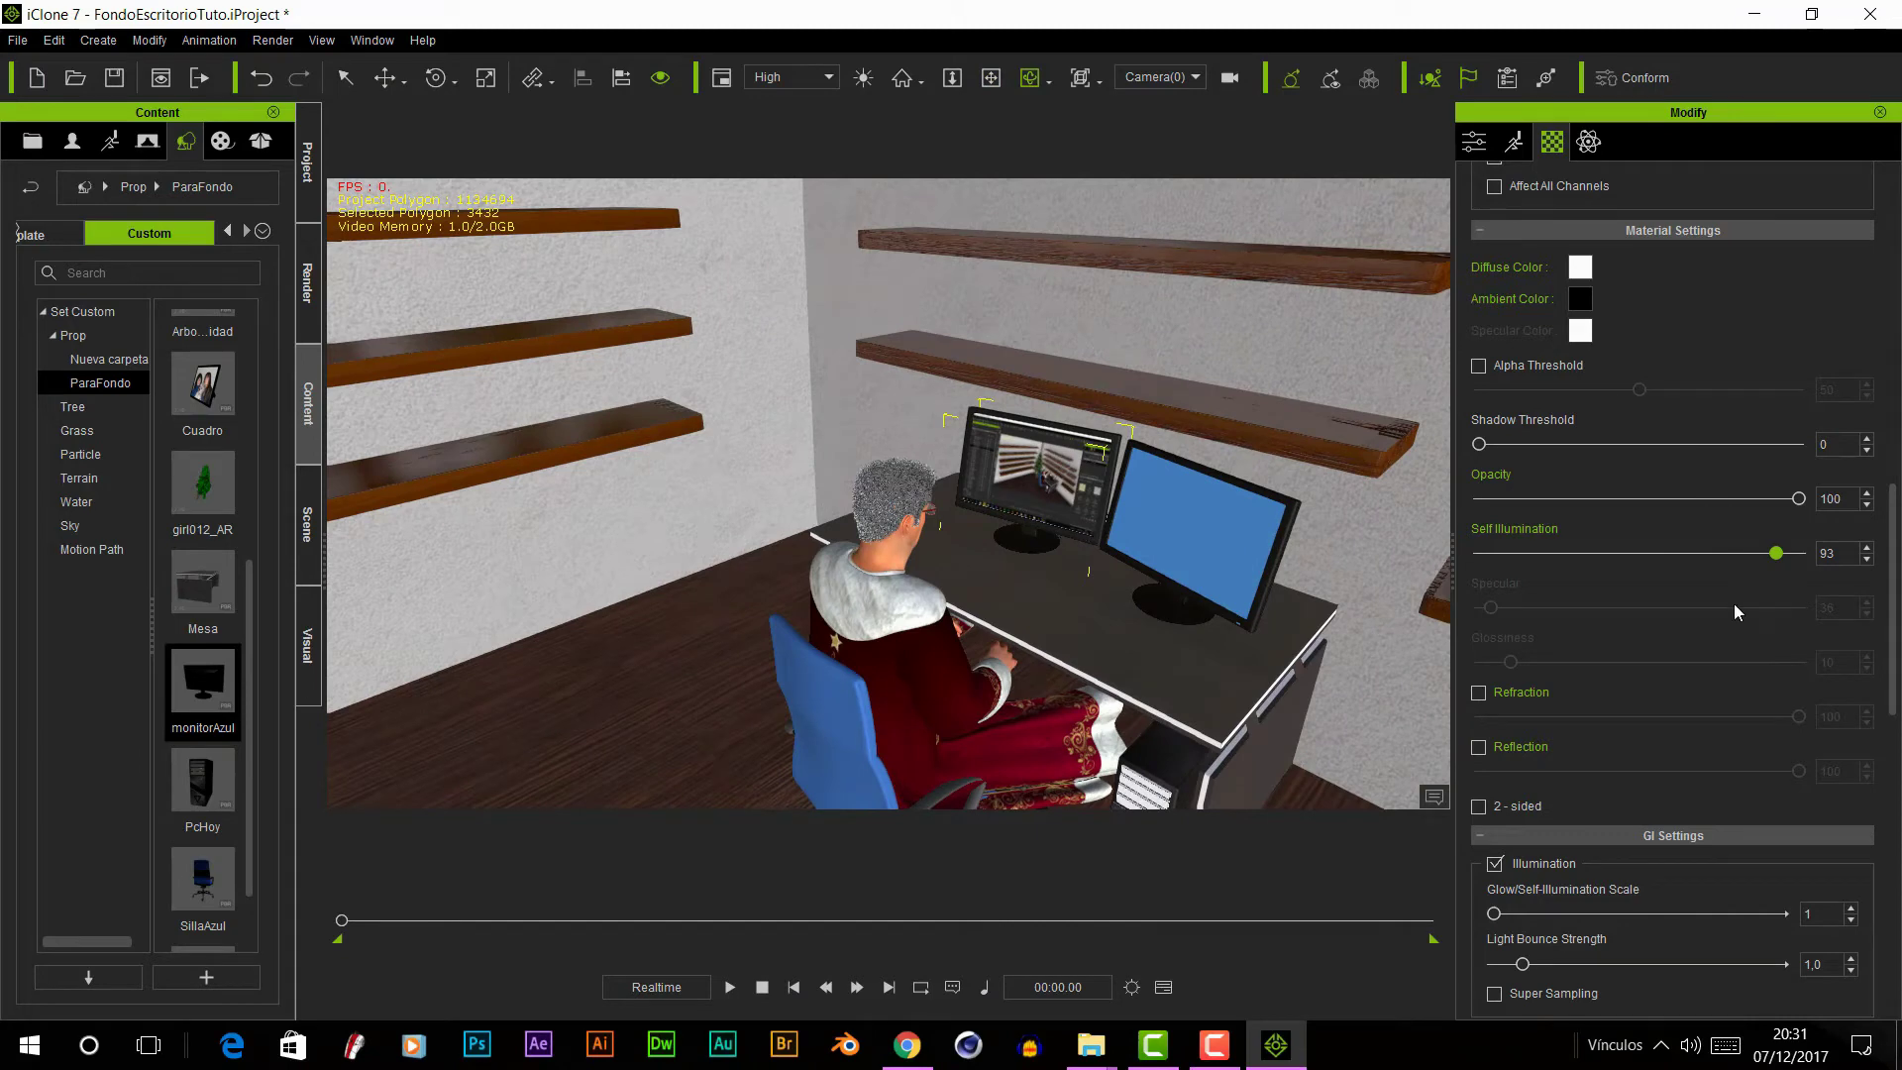
{"action": "scroll", "coordinate": [1734, 611], "scroll_direction": "up", "scroll_amount": 1}
{"action": "scroll", "coordinate": [1803, 634], "scroll_direction": "down", "scroll_amount": 4}
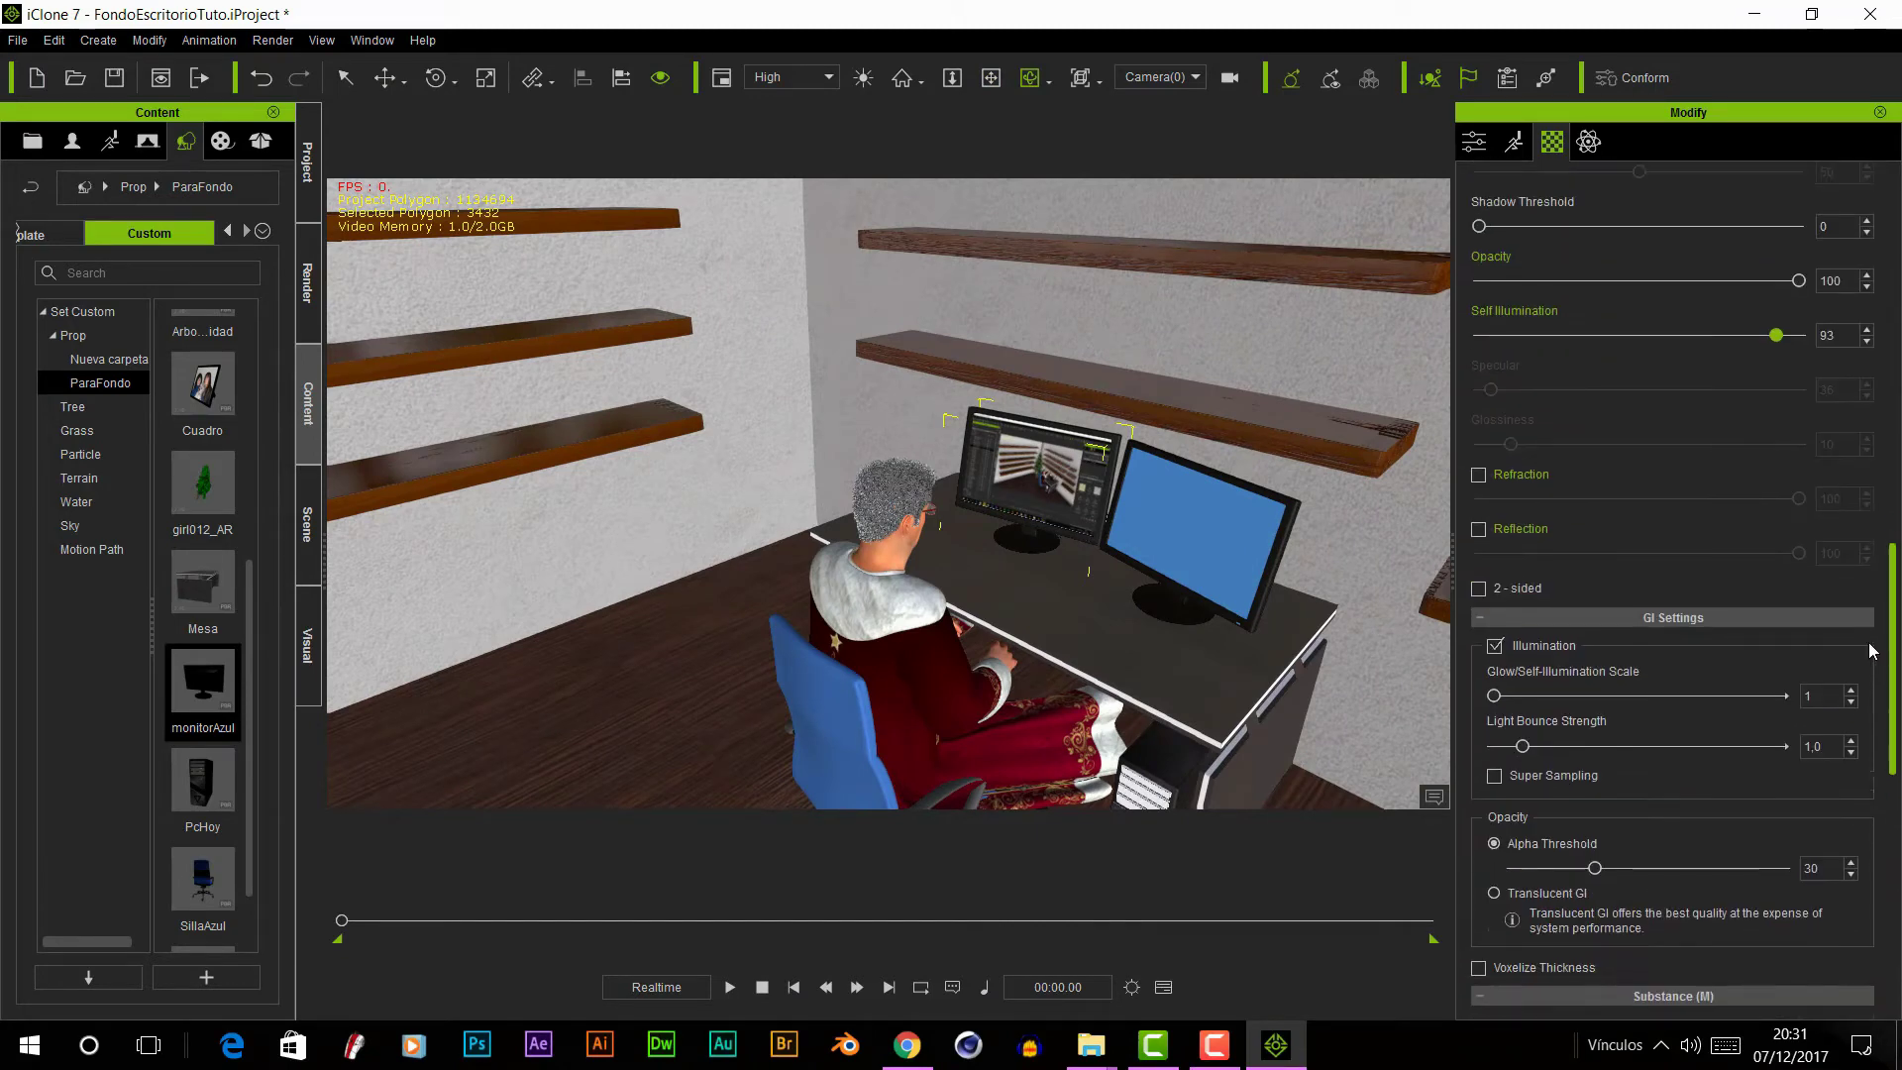
- Set the right monitor screen's diffuse colour to white
{"action": "left_click", "coordinate": [1199, 535]}
{"action": "left_click", "coordinate": [1580, 335]}
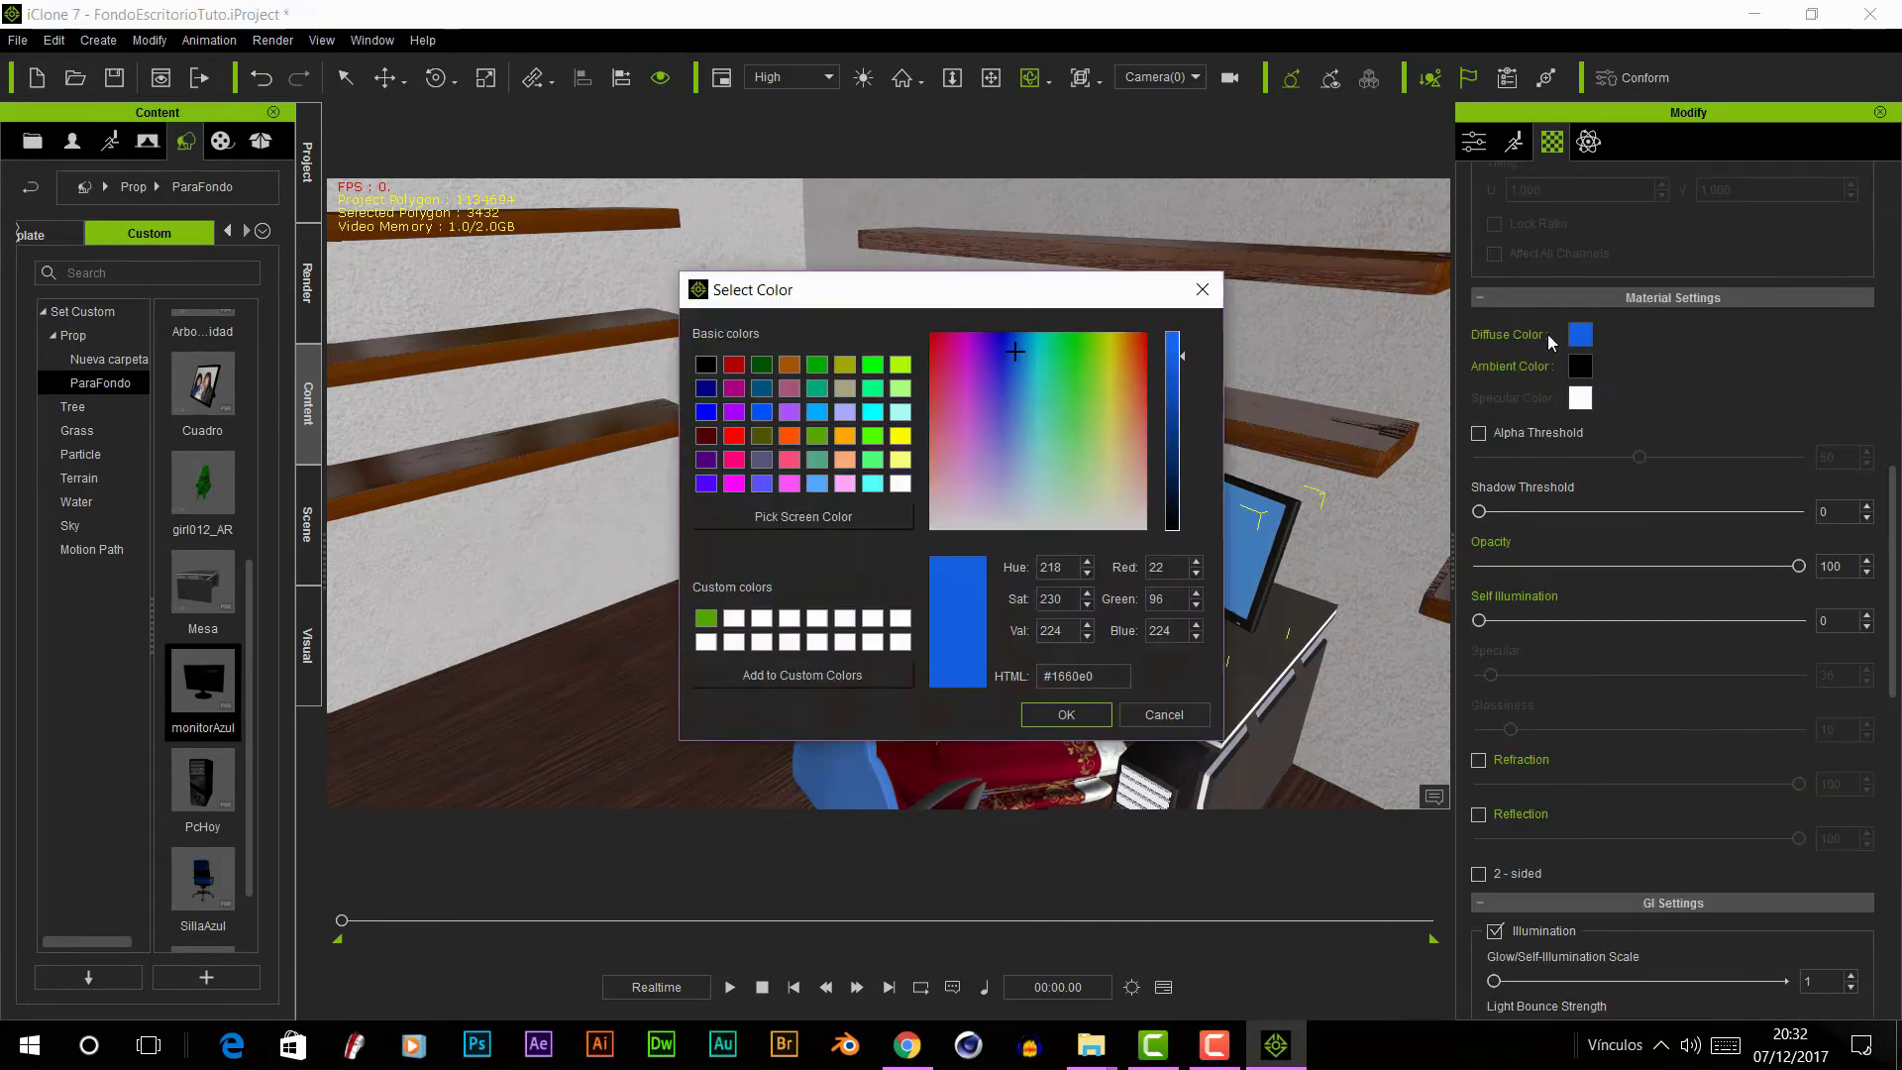
{"action": "left_click", "coordinate": [733, 618]}
{"action": "left_click", "coordinate": [1066, 714]}
- Apply ParaPantalla1.jpg to the right screen, raise its self-illumination, and add the Teclado keyboard
{"action": "left_click", "coordinate": [1176, 934]}
{"action": "scroll", "coordinate": [1646, 478], "scroll_direction": "up", "scroll_amount": 3}
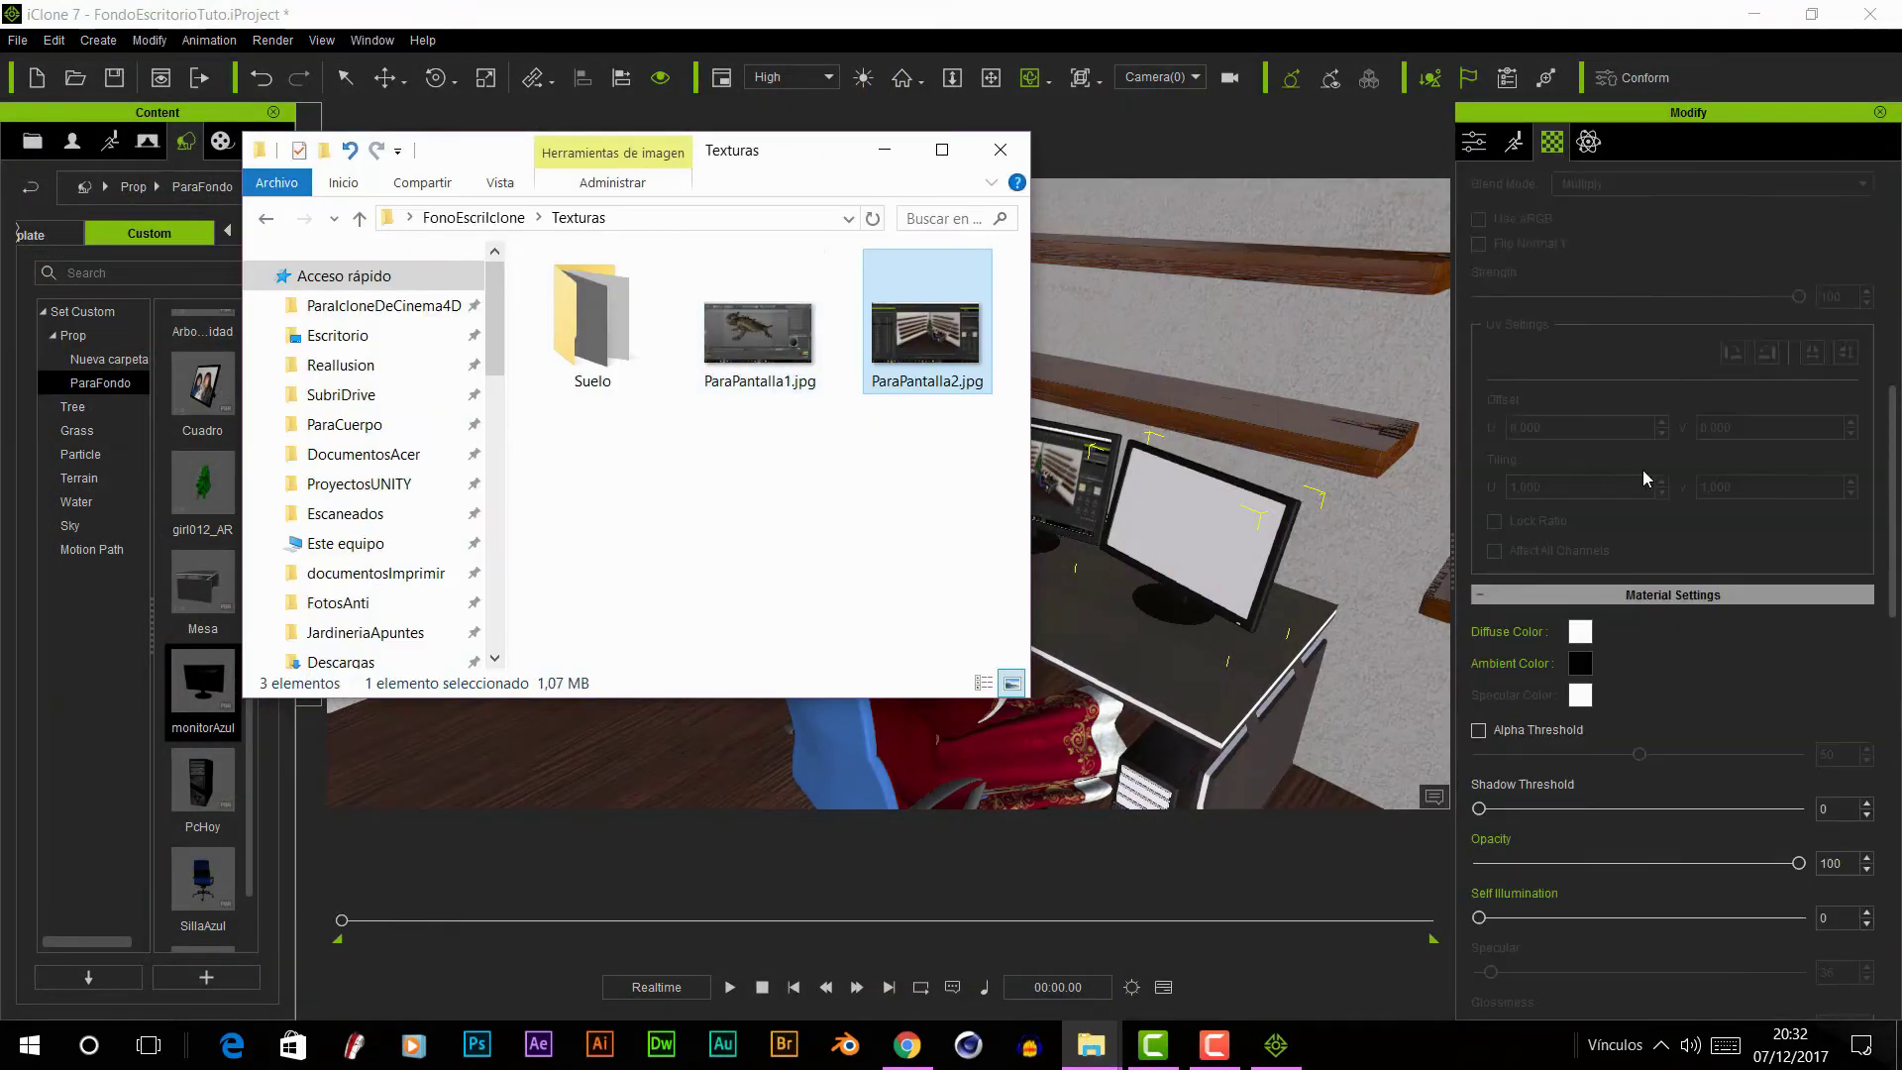
{"action": "scroll", "coordinate": [1646, 479], "scroll_direction": "up", "scroll_amount": 5}
{"action": "left_click_drag", "start_coordinate": [759, 333], "coordinate": [1576, 259]}
{"action": "left_click", "coordinate": [1892, 503]}
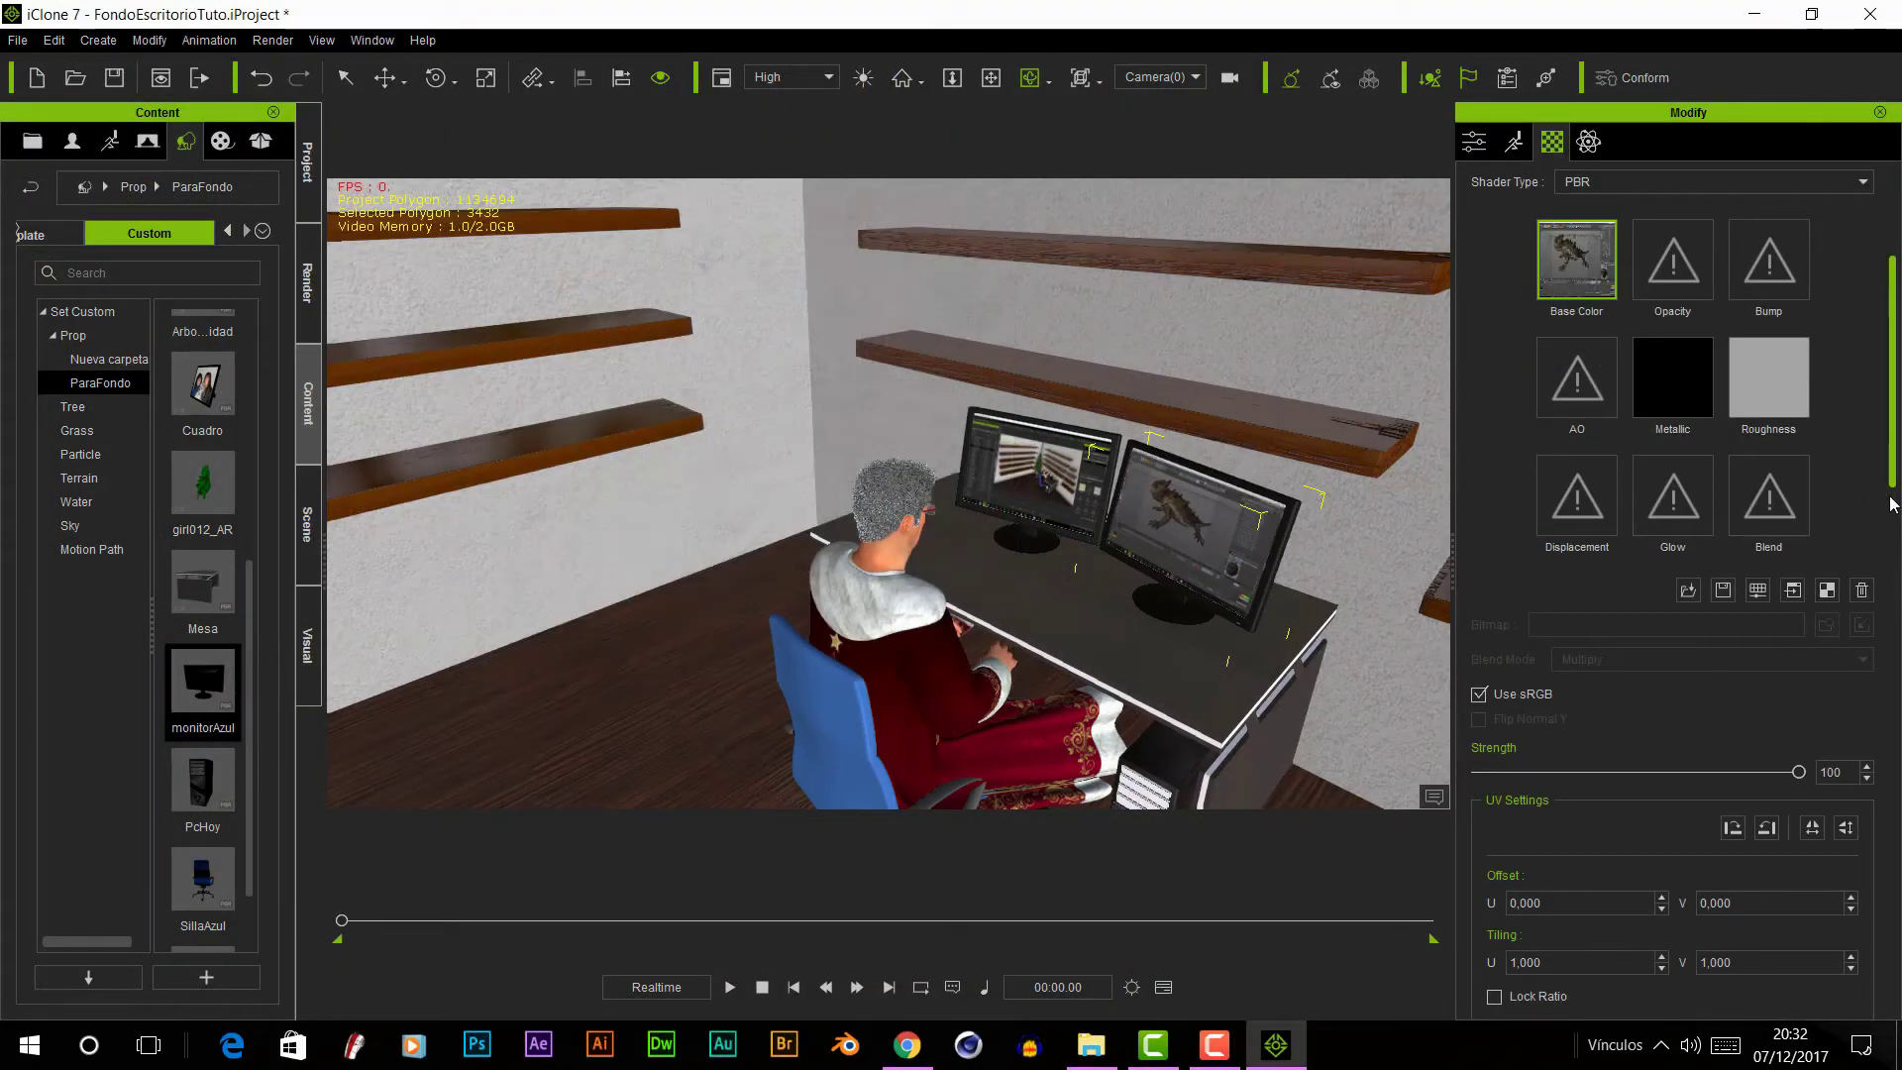
{"action": "scroll", "coordinate": [1892, 503], "scroll_direction": "down", "scroll_amount": 5}
{"action": "left_click_drag", "start_coordinate": [1479, 769], "coordinate": [1823, 774]}
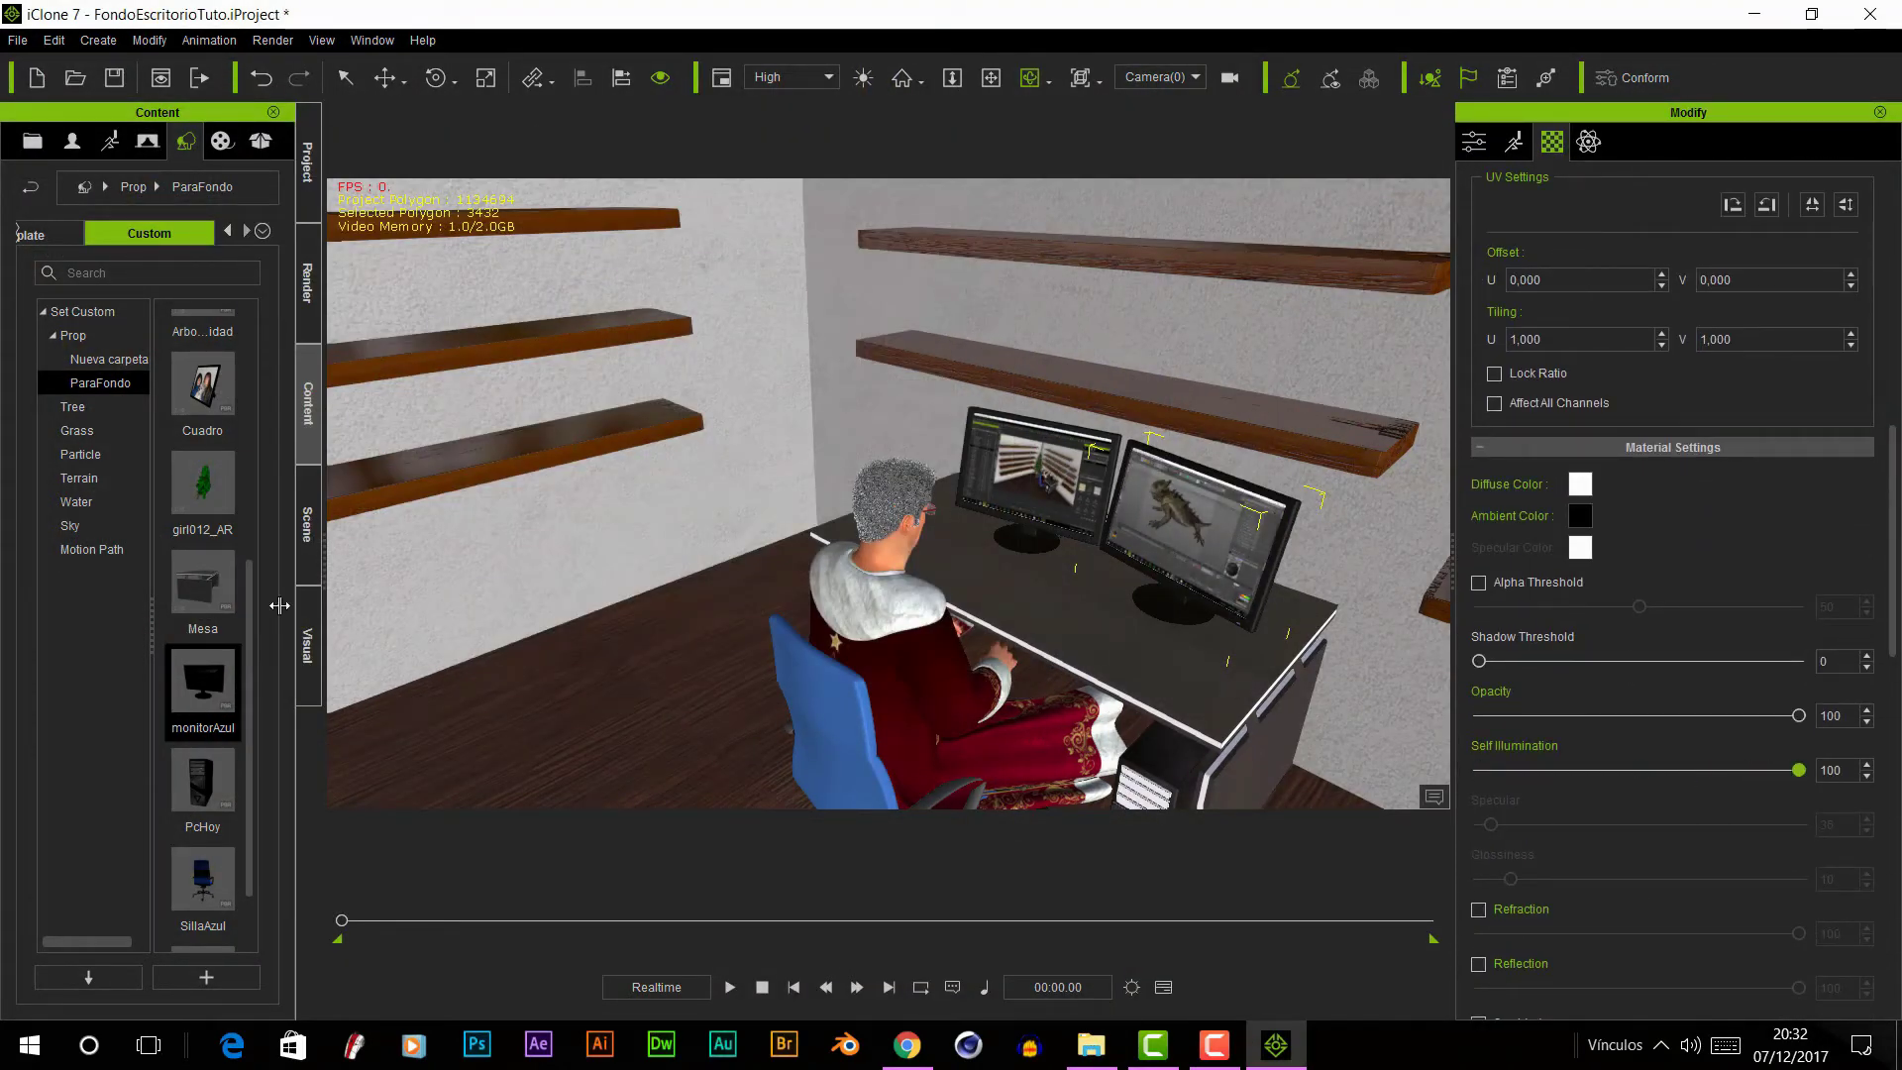
{"action": "scroll", "coordinate": [203, 743], "scroll_direction": "down", "scroll_amount": 1}
{"action": "left_click_drag", "start_coordinate": [202, 892], "coordinate": [1124, 703]}
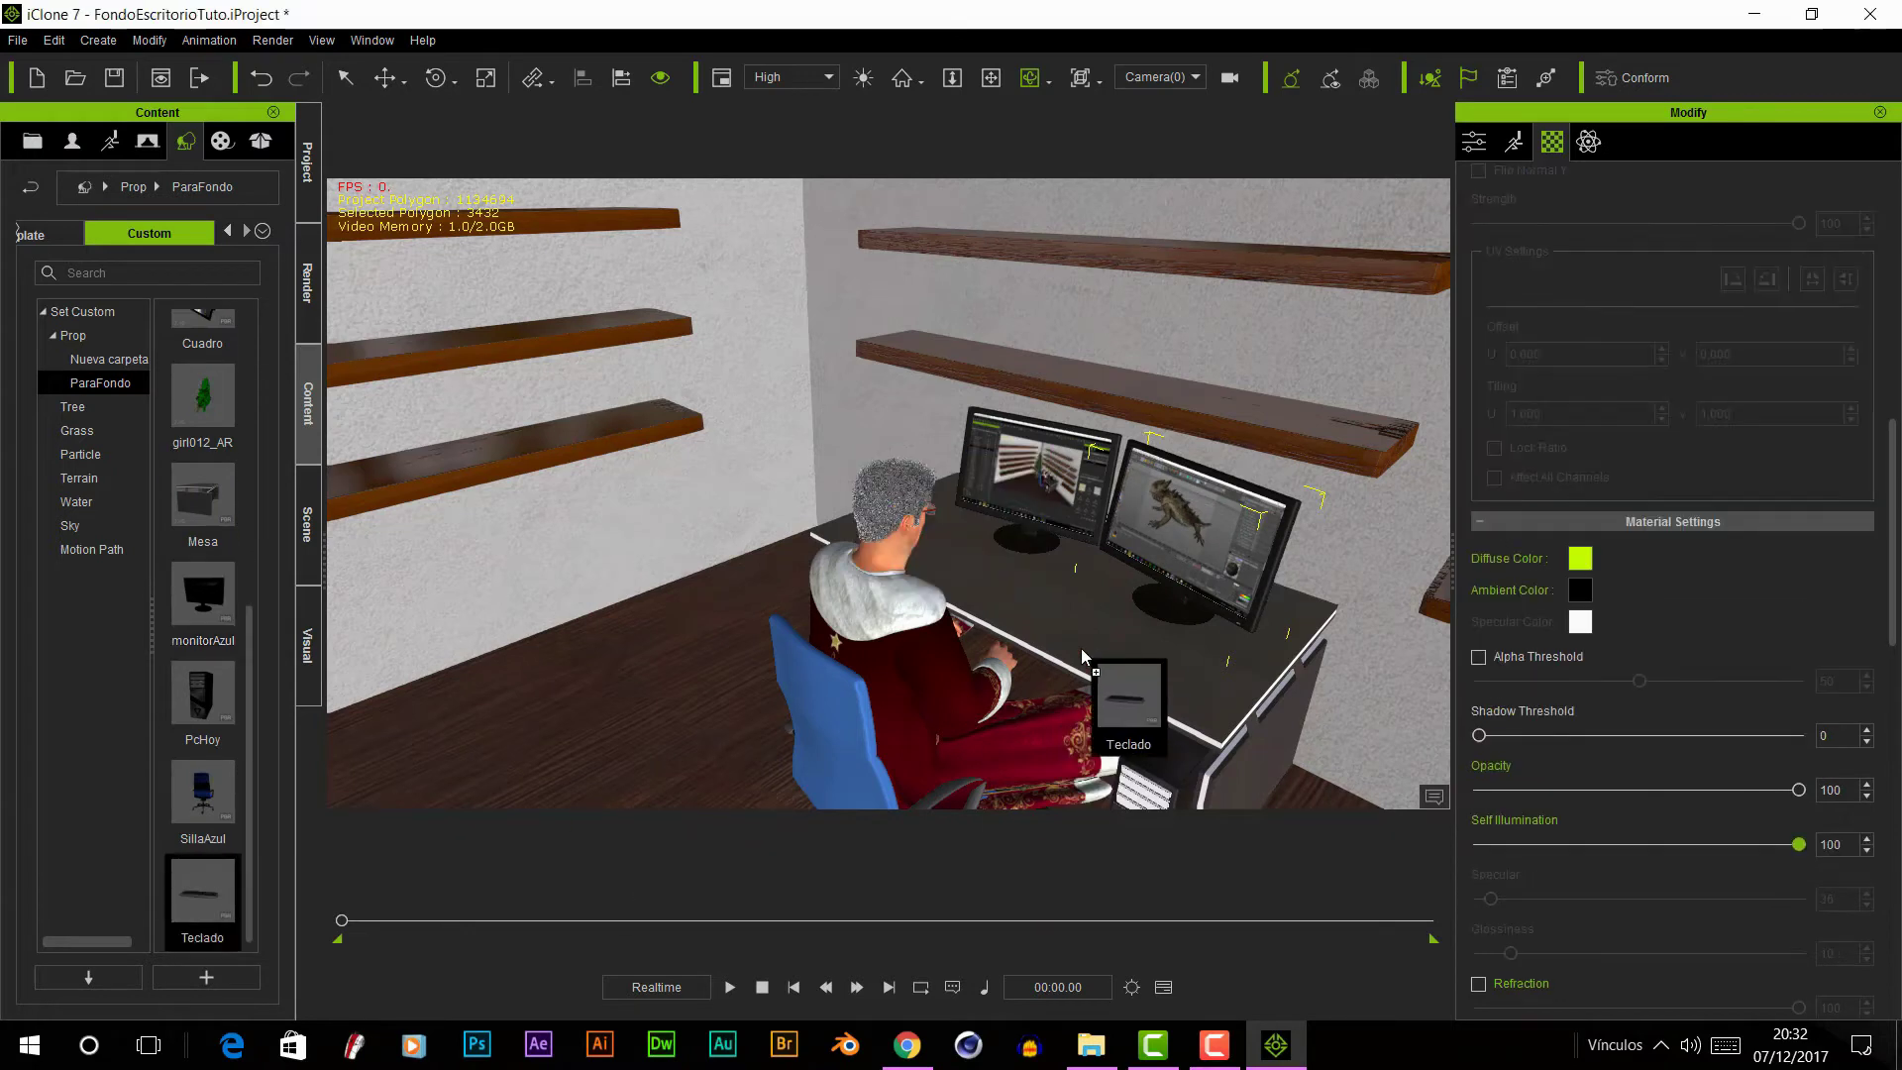
- Move the keyboard to the desk front, shrink it, and set Rotate Z to -90
{"action": "left_click", "coordinate": [390, 85]}
{"action": "left_click_drag", "start_coordinate": [1065, 476], "coordinate": [891, 600]}
{"action": "left_click", "coordinate": [436, 77]}
{"action": "scroll", "coordinate": [1892, 394], "scroll_direction": "up", "scroll_amount": 1}
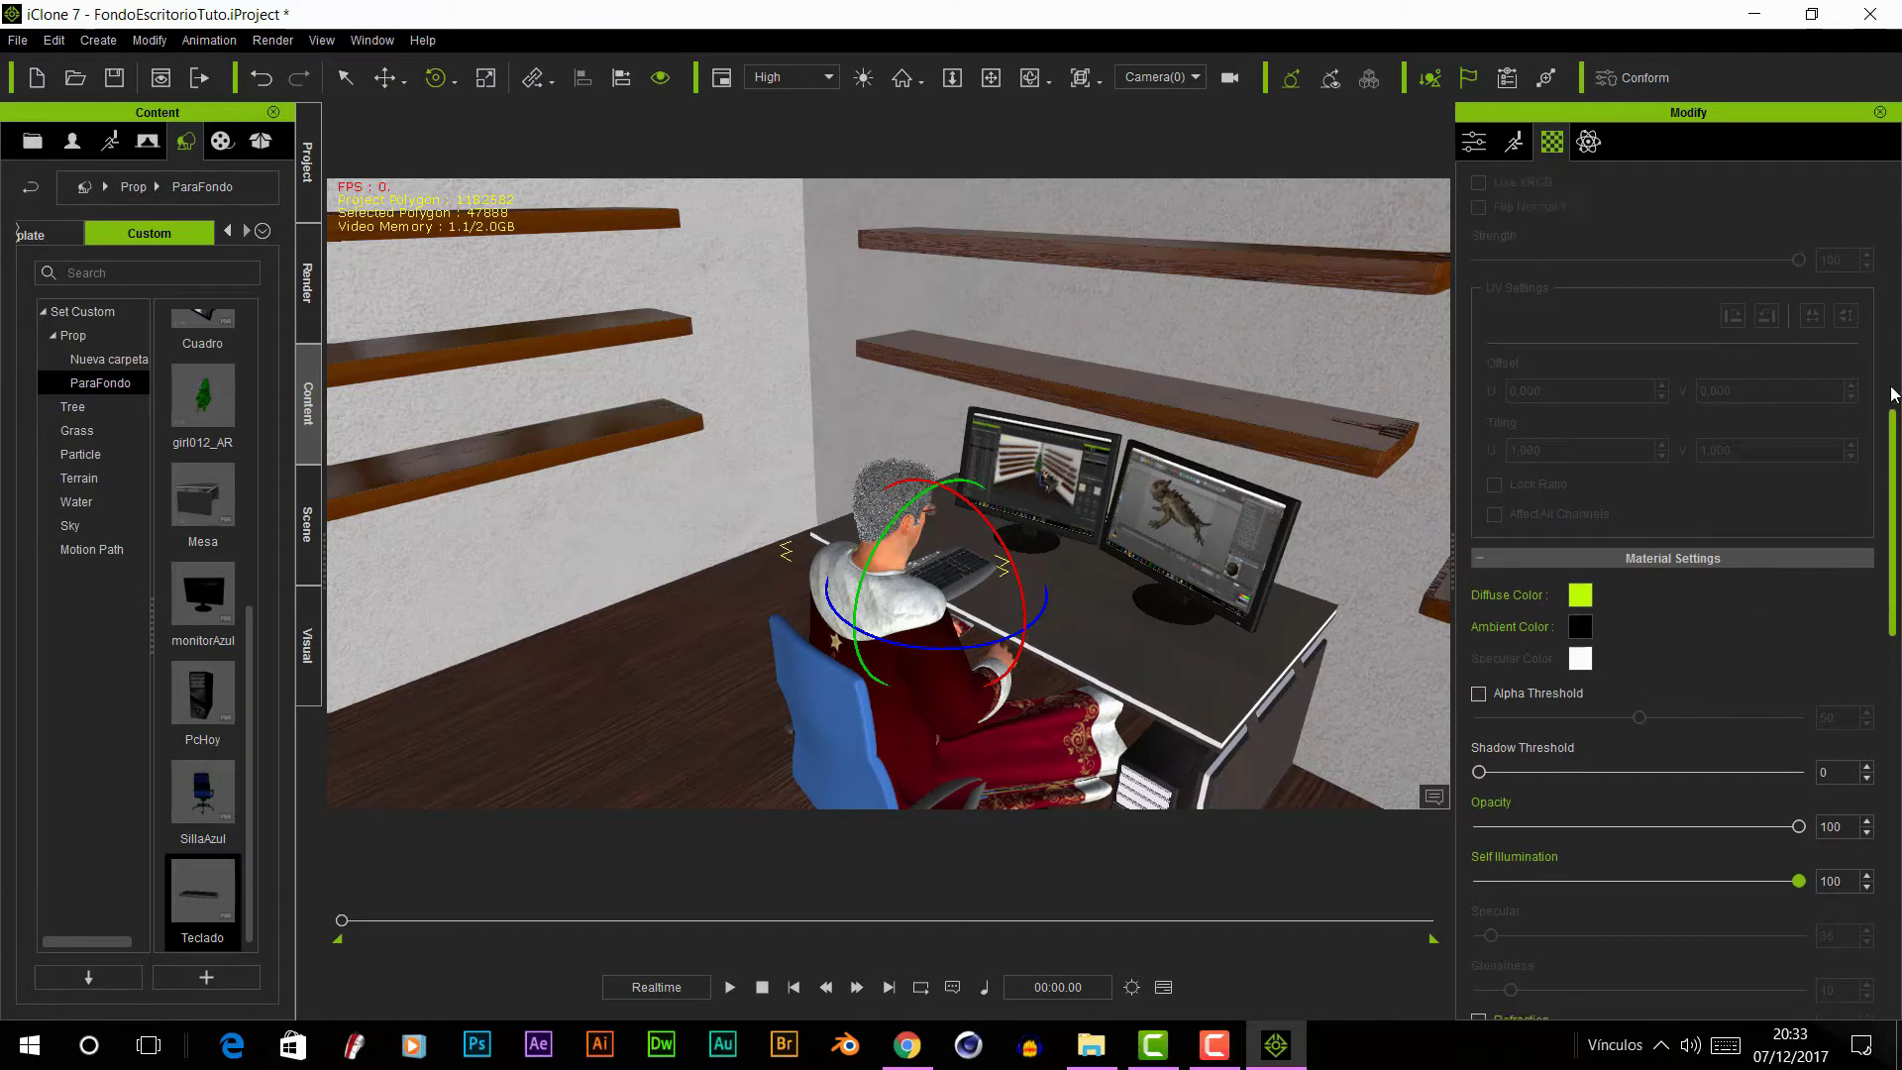
{"action": "scroll", "coordinate": [1892, 393], "scroll_direction": "up", "scroll_amount": 5}
{"action": "key", "text": "t"}
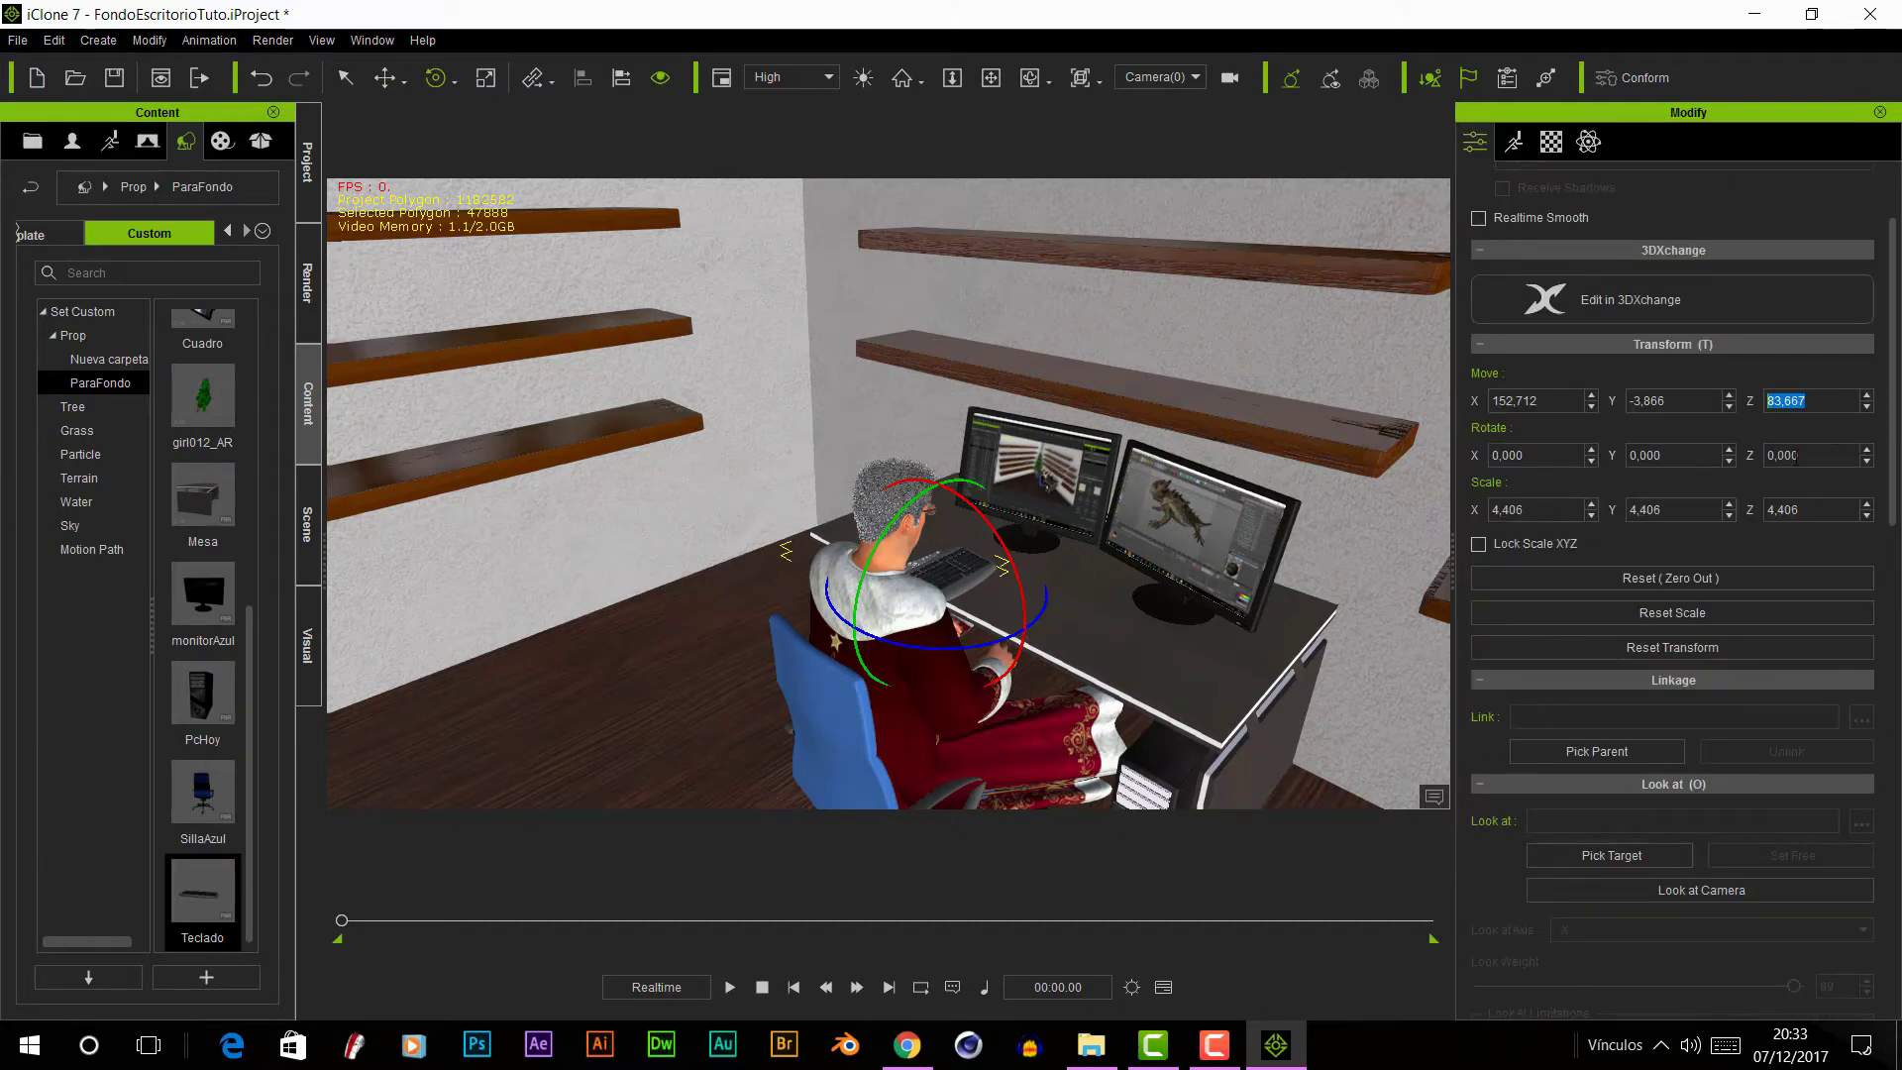
{"action": "type", "text": "-90"}
{"action": "key", "text": "Return"}
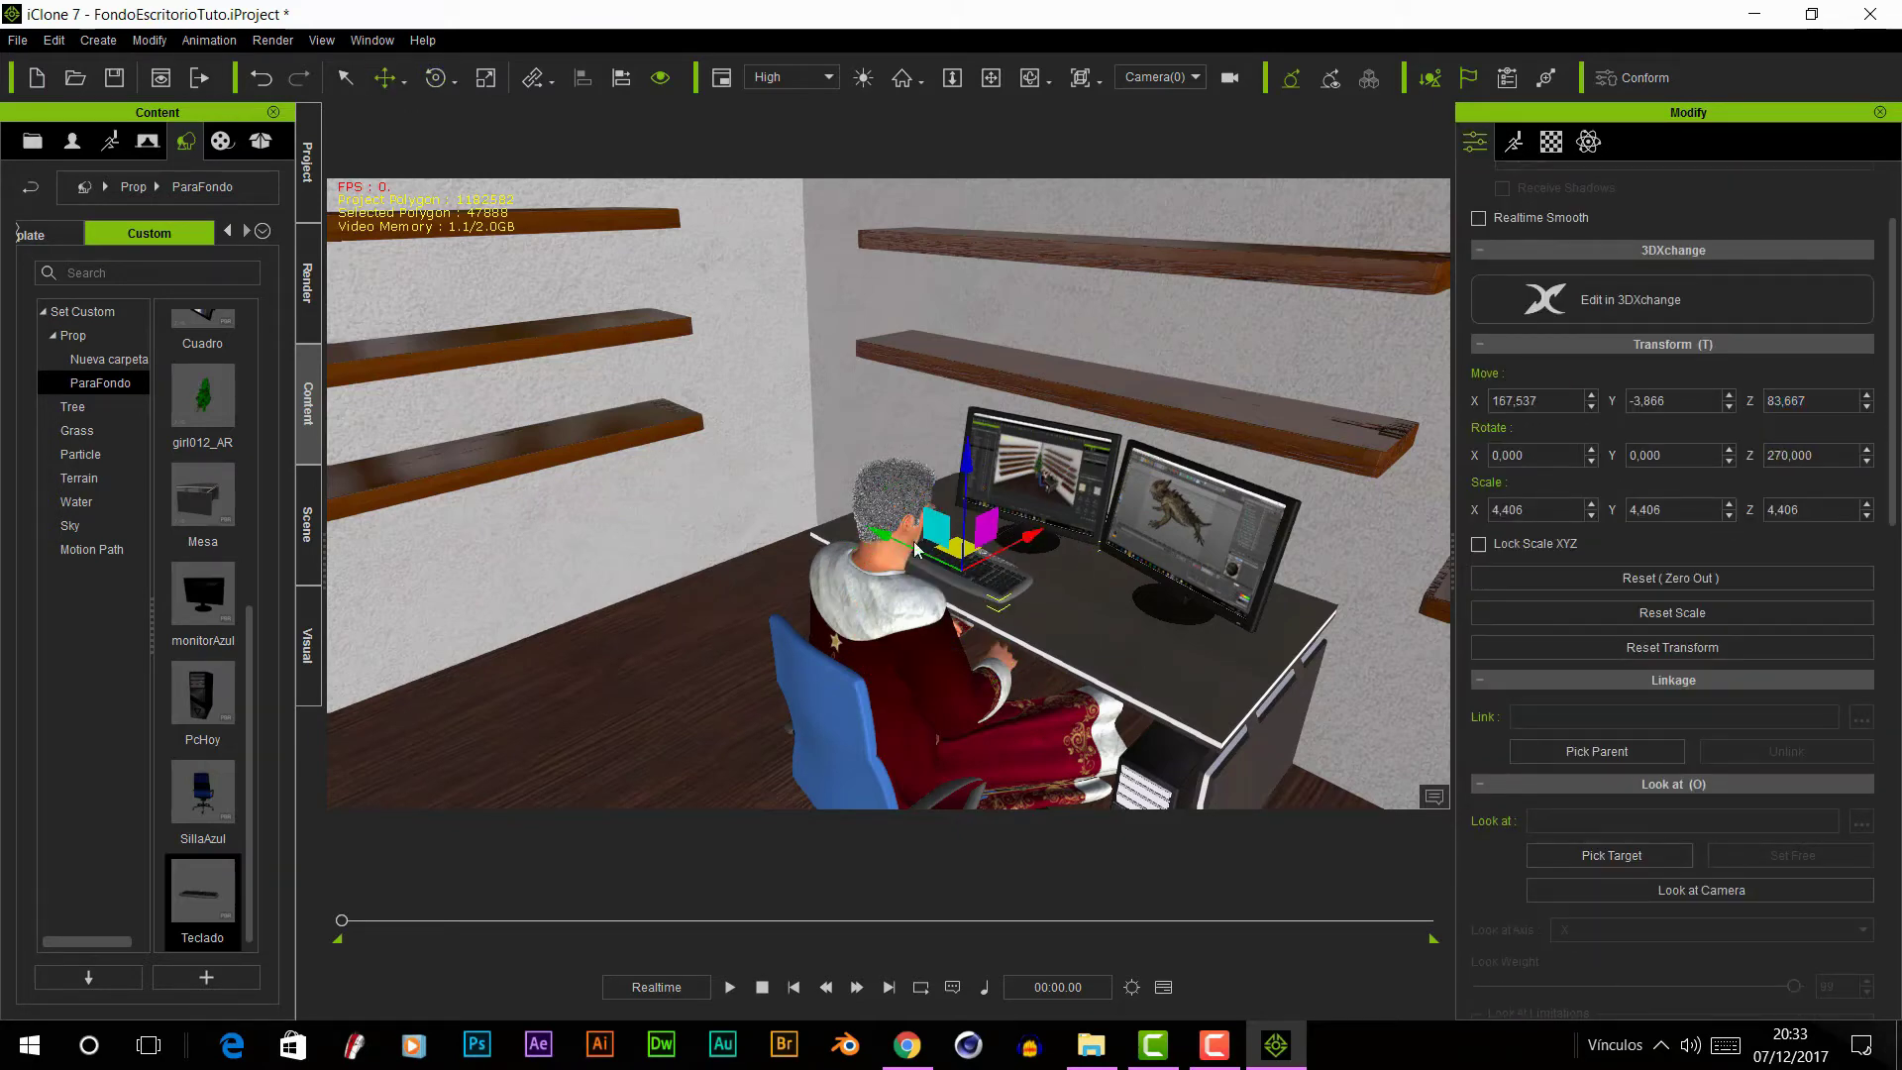
- Position the keyboard in front of the monitors and nudge the right monitor slightly
{"action": "left_click_drag", "start_coordinate": [995, 555], "coordinate": [1102, 566]}
{"action": "left_click", "coordinate": [1184, 580]}
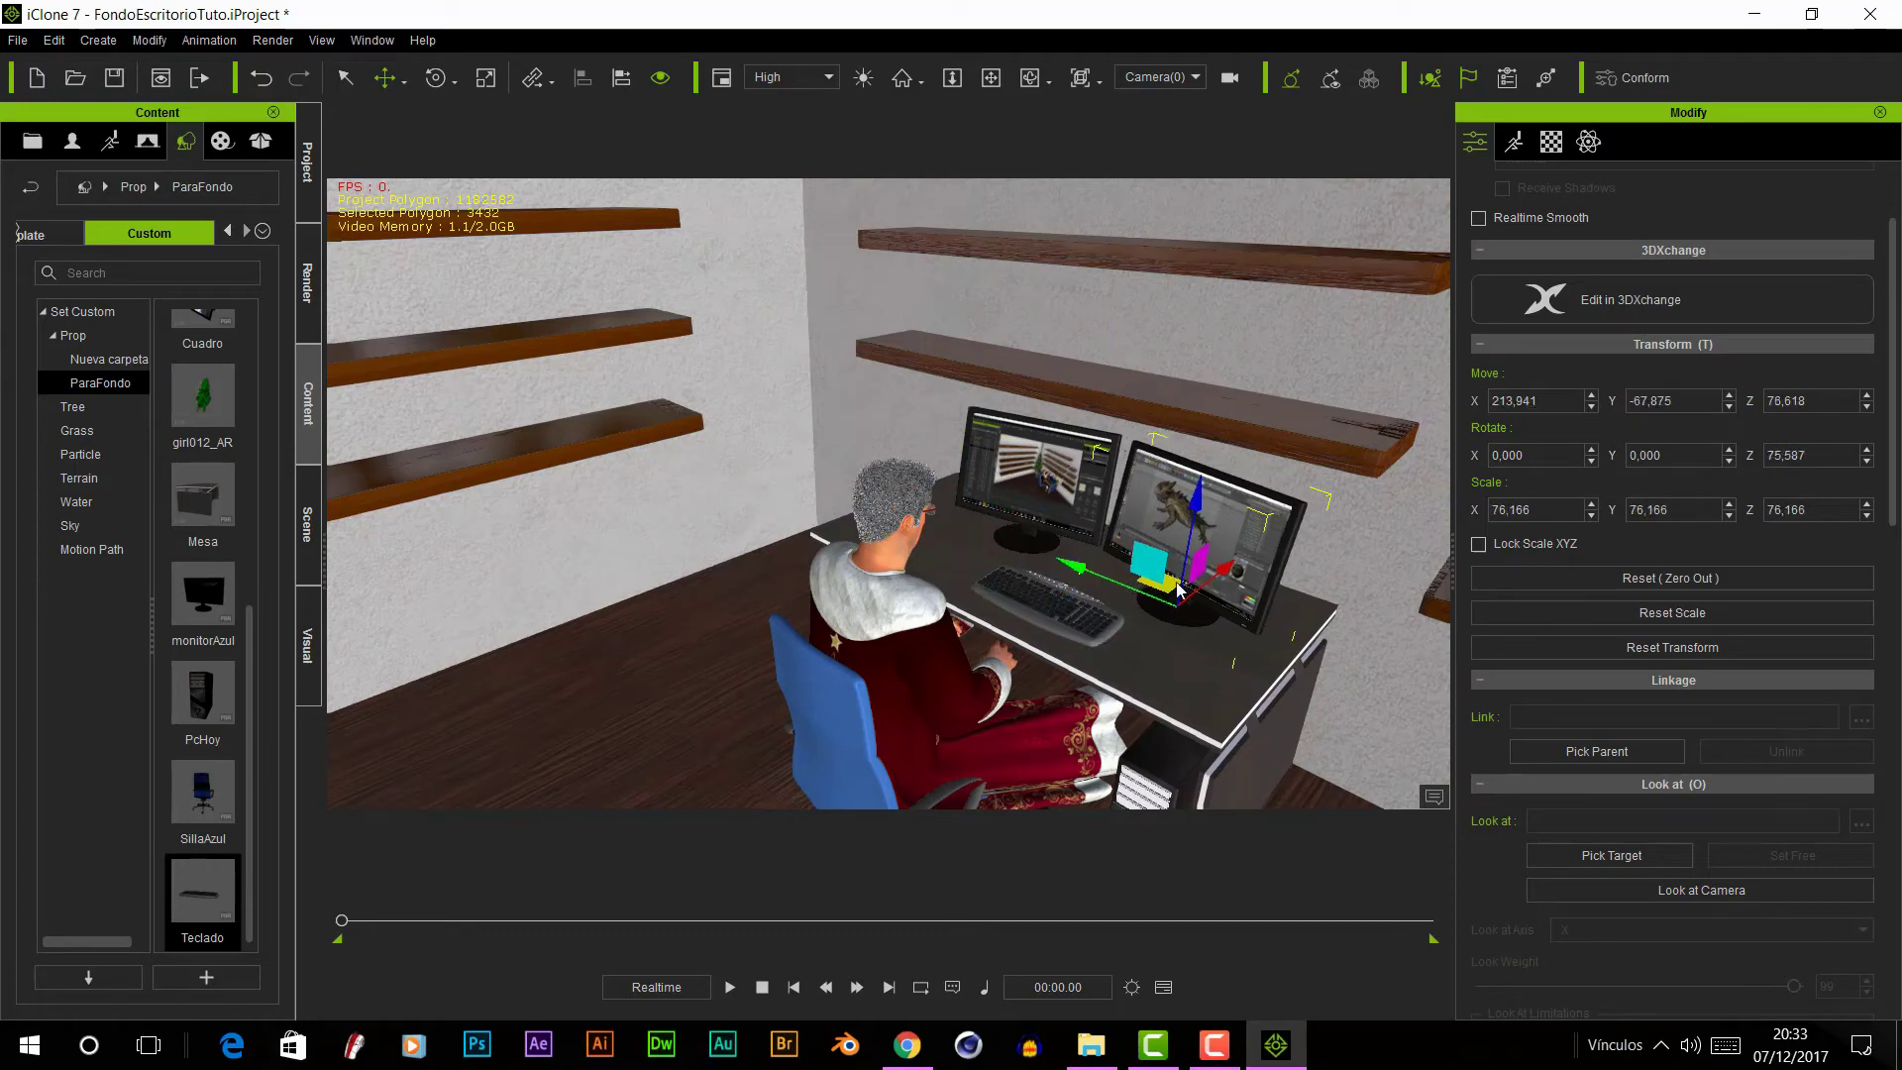
{"action": "left_click_drag", "start_coordinate": [1226, 572], "coordinate": [1231, 563]}
{"action": "mouse_move", "coordinate": [1047, 572]}
{"action": "right_mouse_down"}
{"action": "mouse_move", "coordinate": [916, 571]}
{"action": "mouse_move", "coordinate": [1110, 604]}
{"action": "right_mouse_up"}
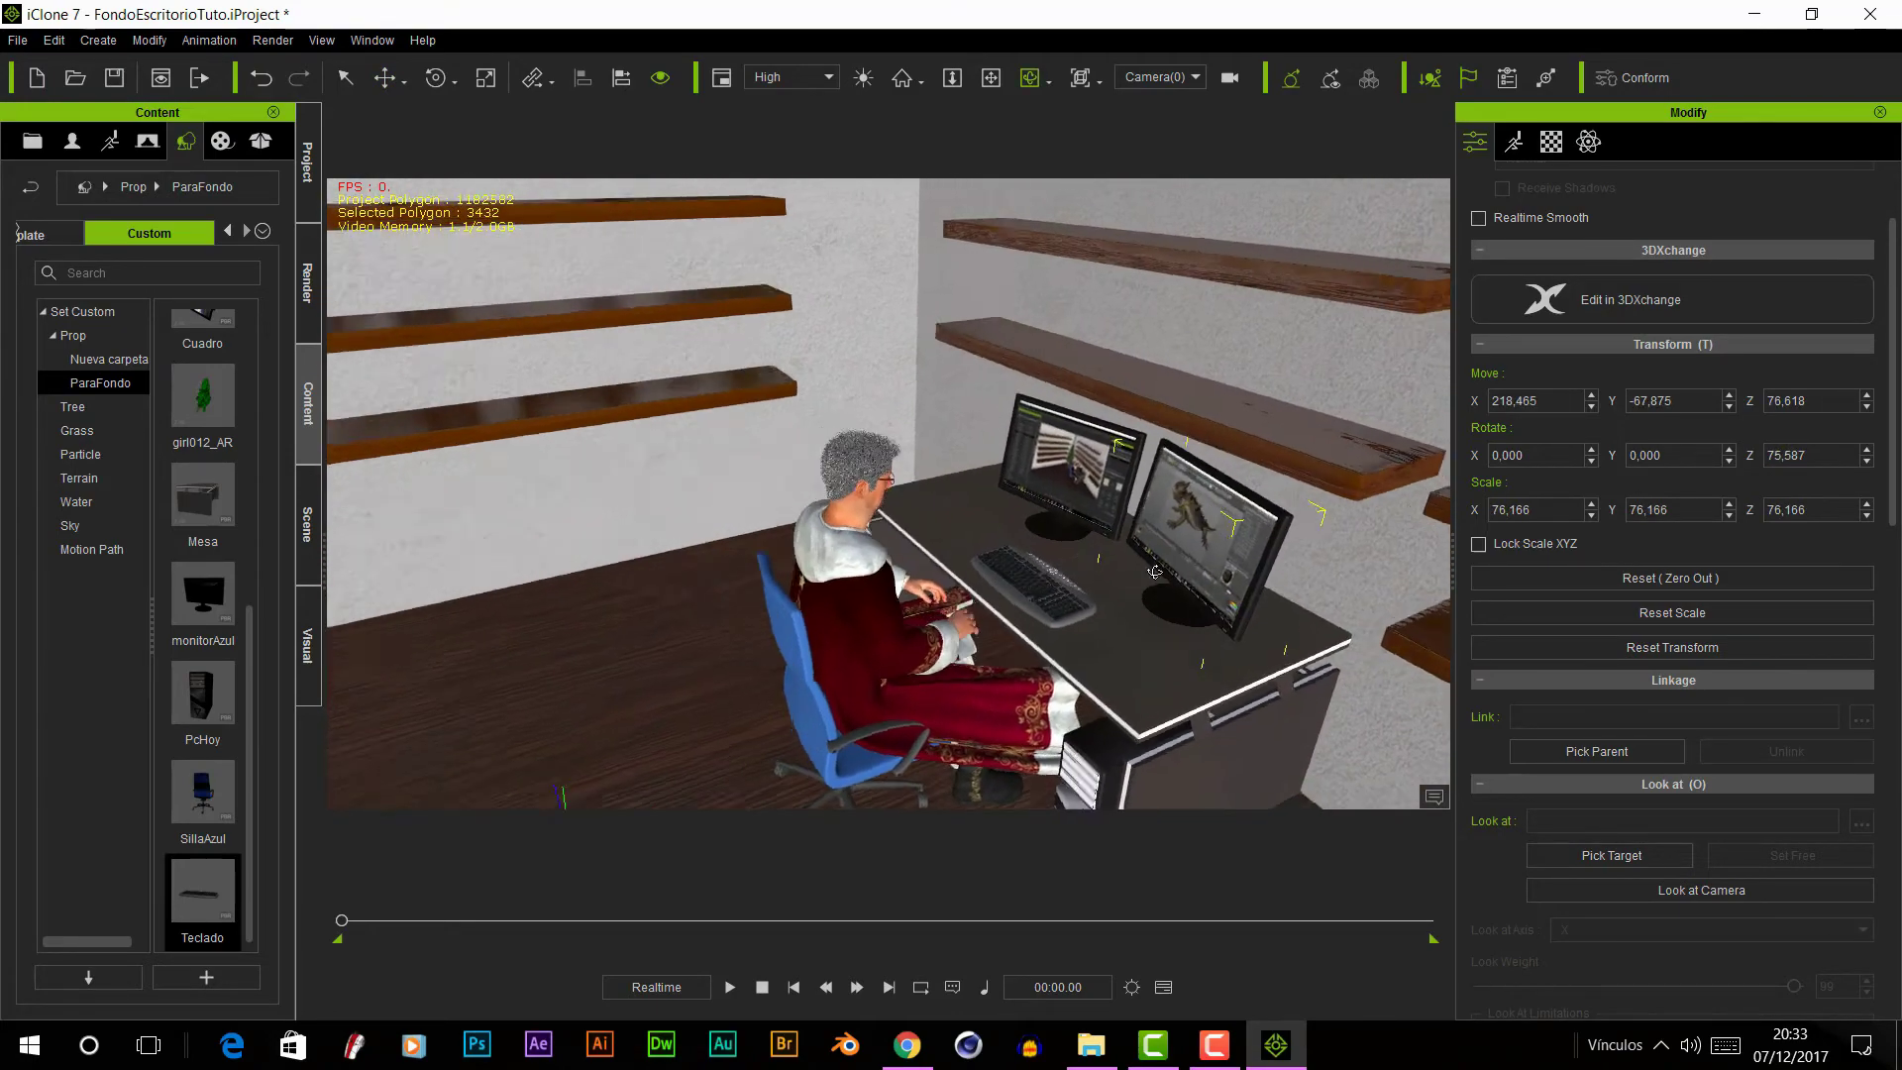
{"action": "scroll", "coordinate": [250, 710], "scroll_direction": "up", "scroll_amount": 3}
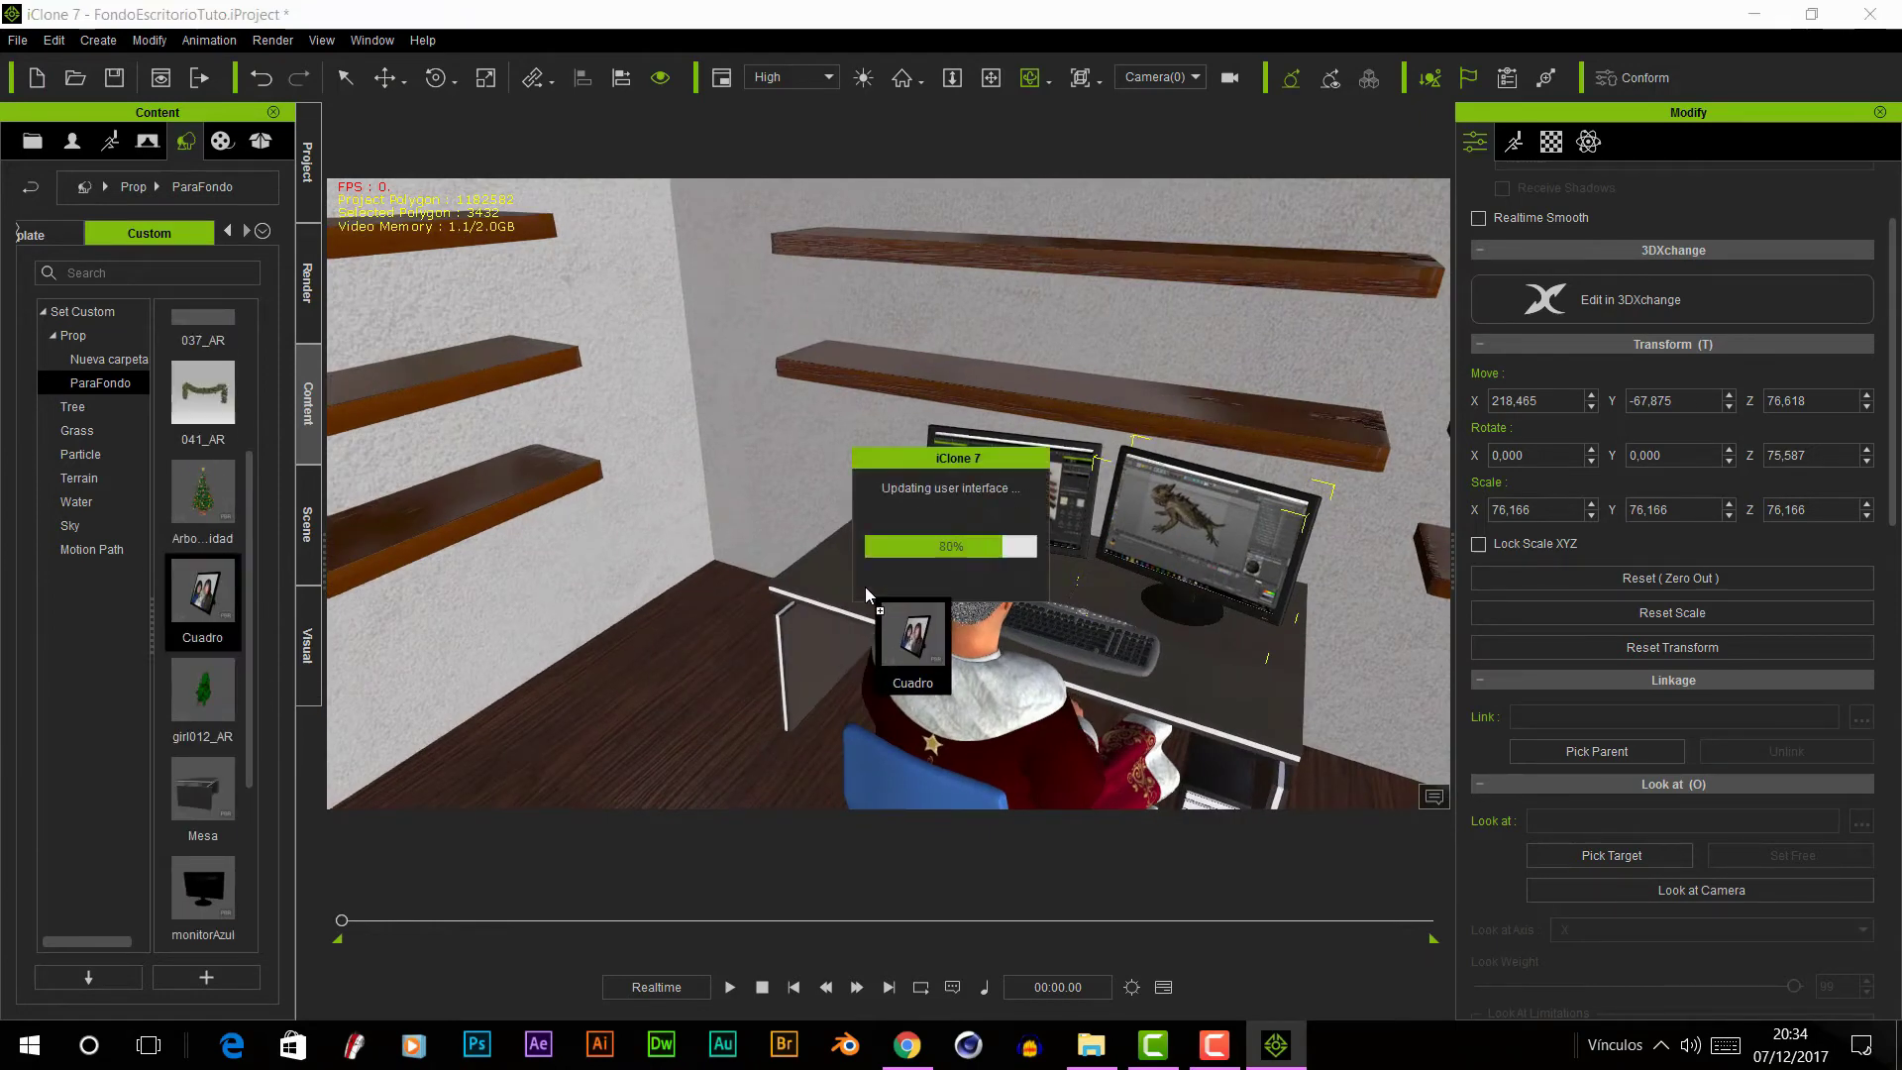
- Place the Cuadro photo frame on the desk beside the left monitor
{"action": "left_click_drag", "start_coordinate": [203, 592], "coordinate": [904, 664]}
{"action": "scroll", "coordinate": [1879, 912], "scroll_direction": "down", "scroll_amount": 10}
{"action": "left_click_drag", "start_coordinate": [871, 555], "coordinate": [738, 538]}
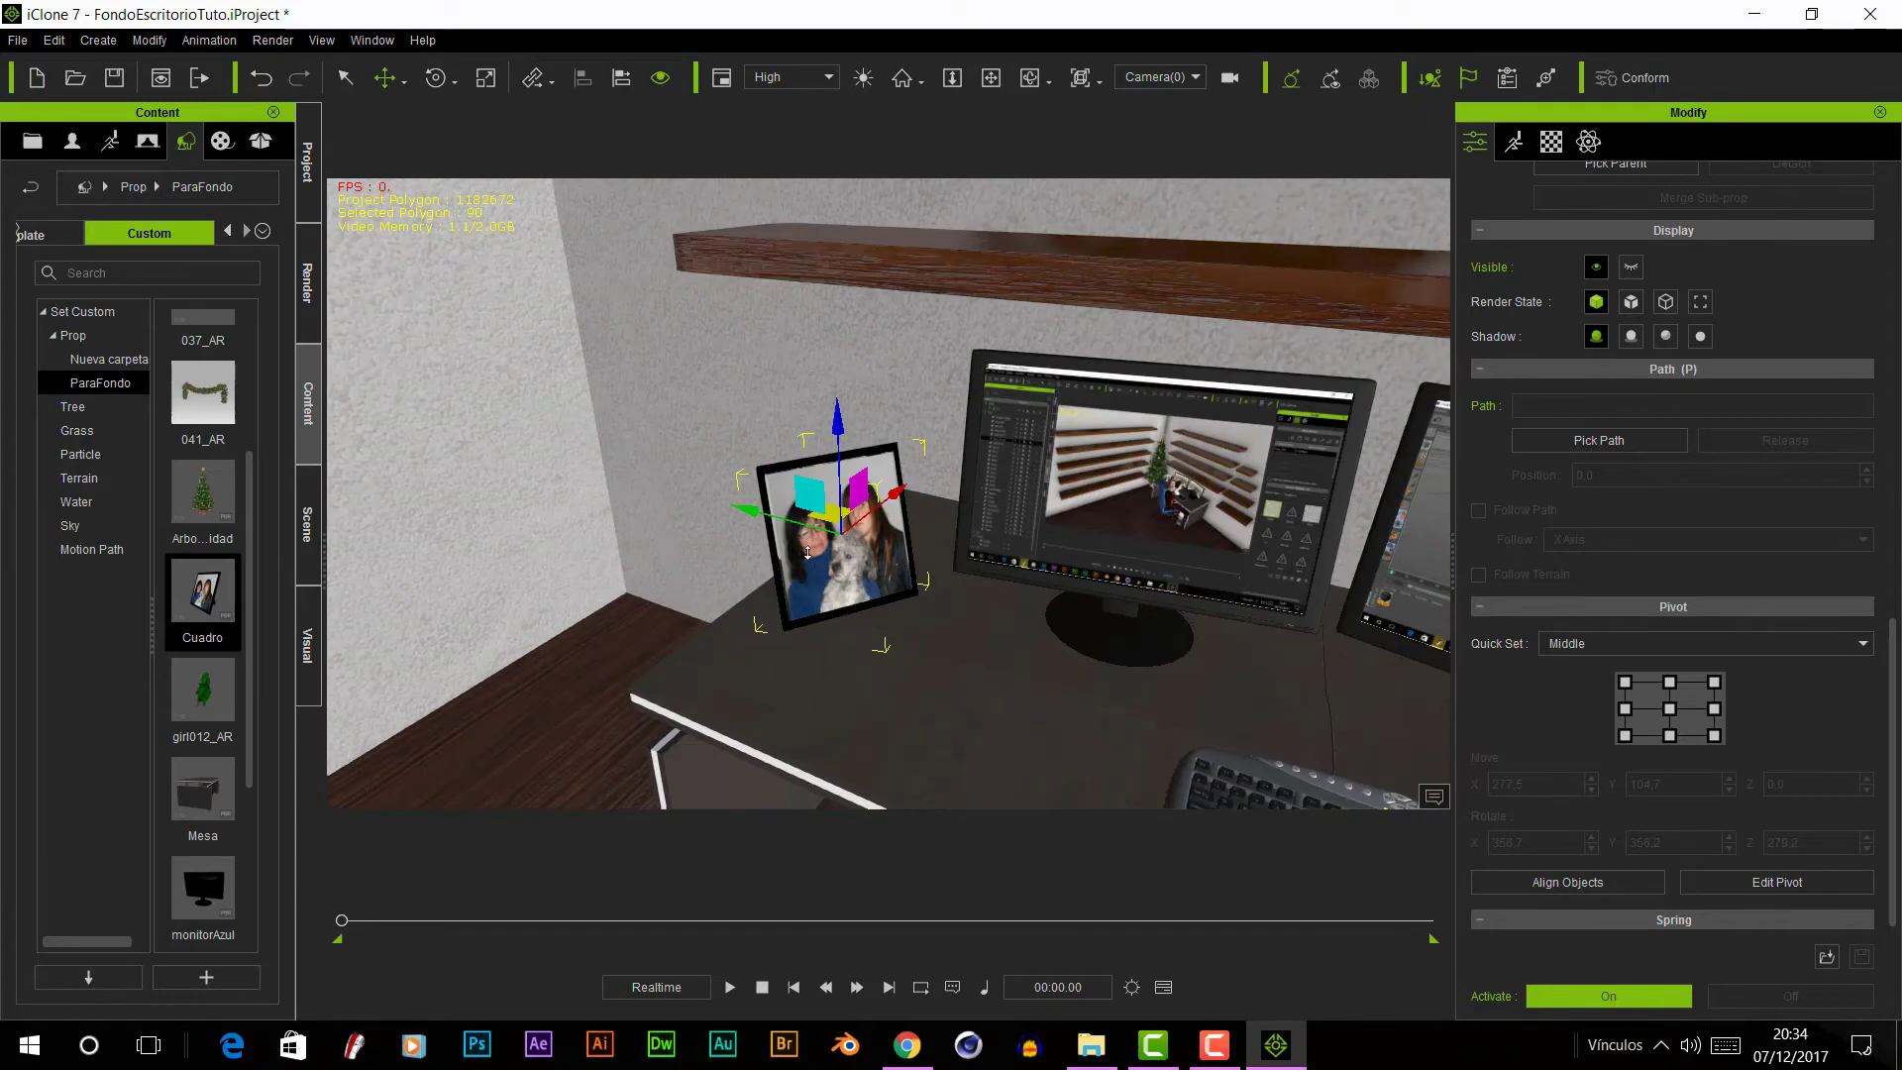
{"action": "scroll", "coordinate": [793, 495], "scroll_direction": "up", "scroll_amount": 5}
{"action": "left_click_drag", "start_coordinate": [845, 472], "coordinate": [847, 497]}
- Orbit the camera to view the desk from behind the seated character
{"action": "left_click", "coordinate": [1120, 525]}
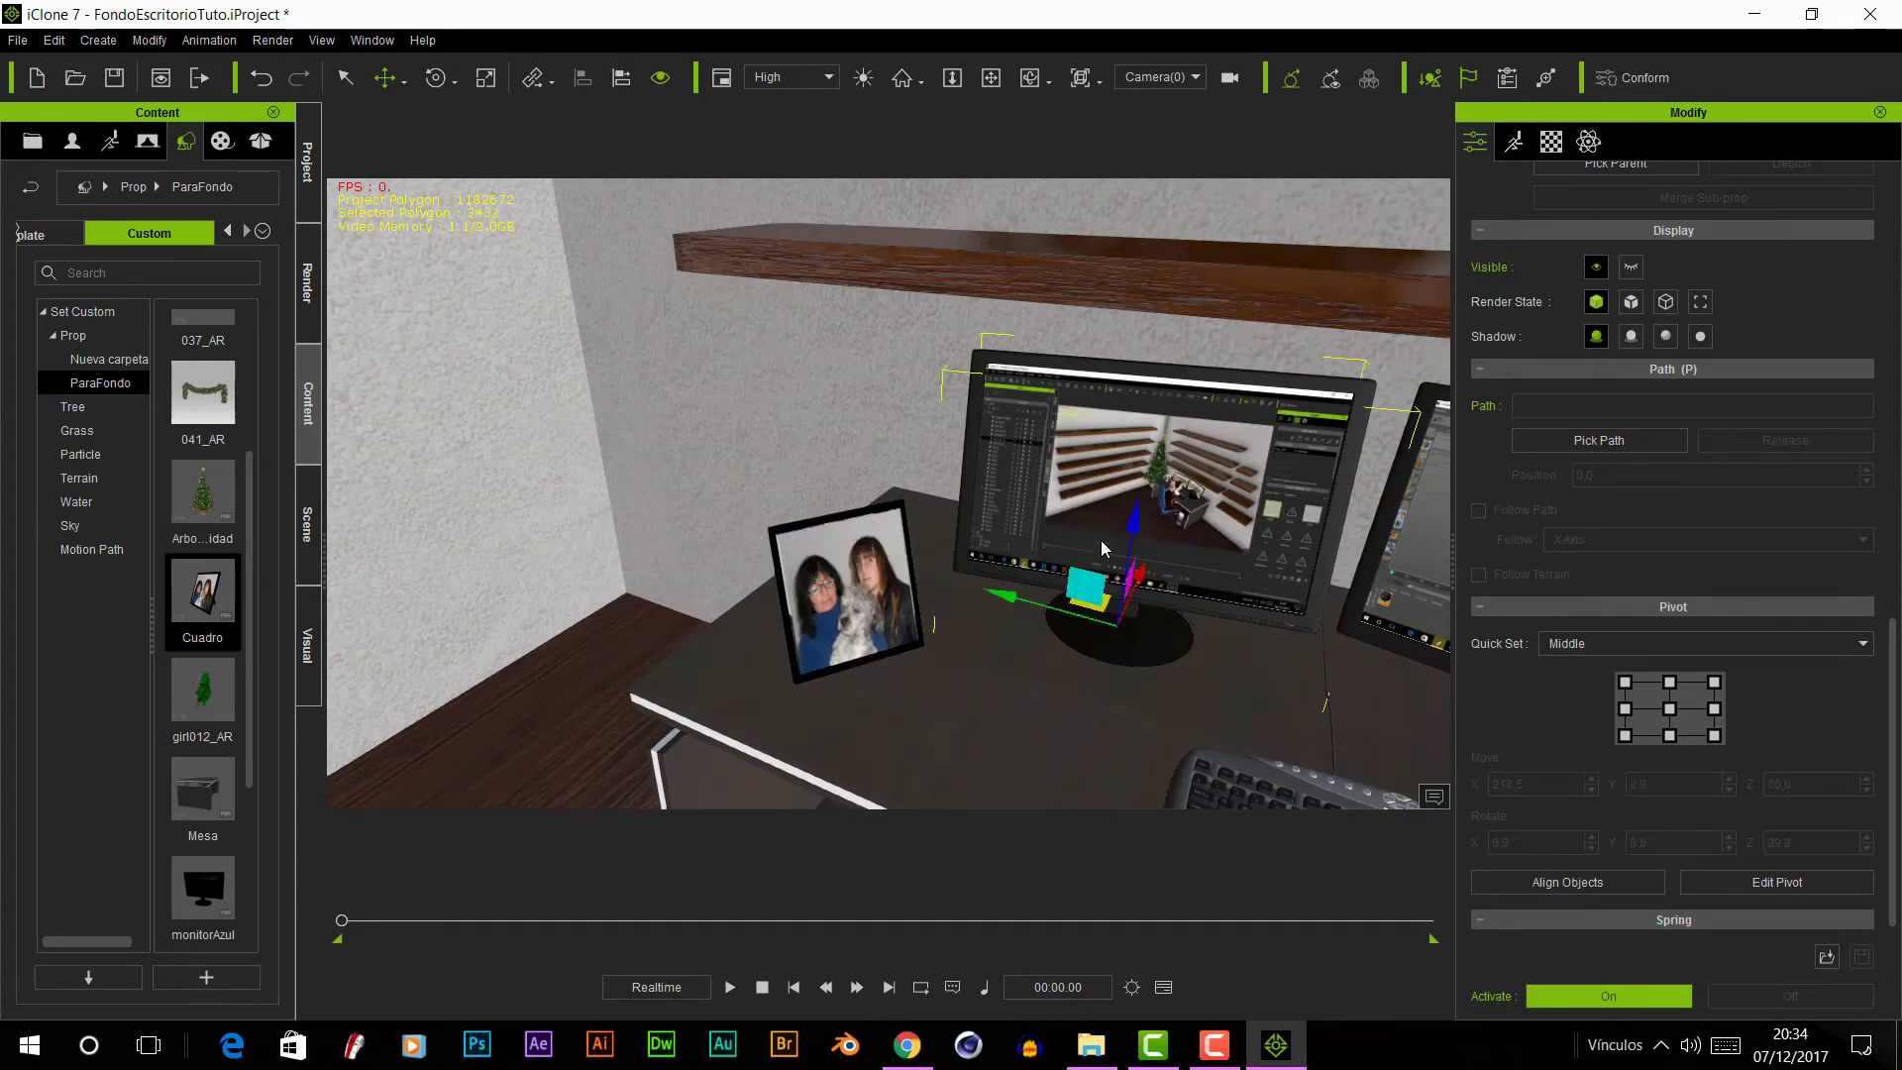
{"action": "scroll", "coordinate": [1130, 509], "scroll_direction": "down", "scroll_amount": 5}
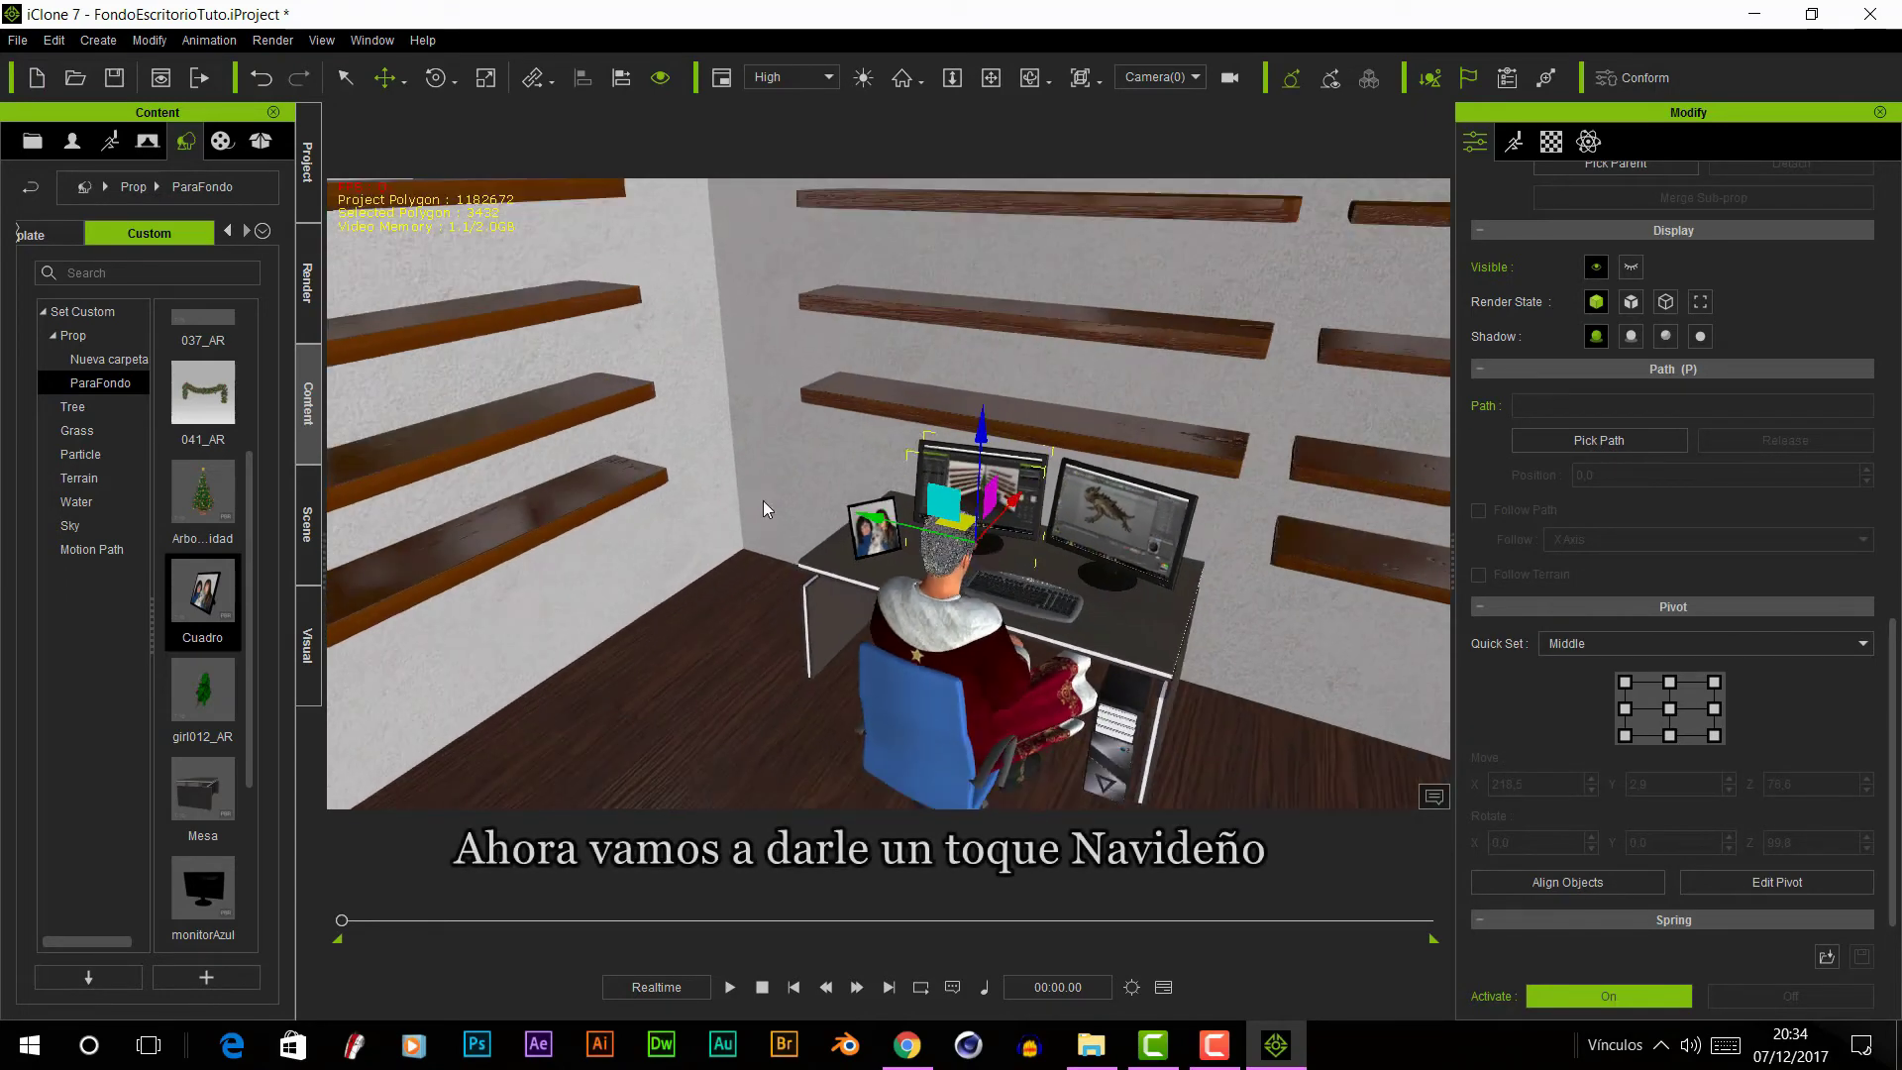
{"action": "scroll", "coordinate": [999, 548], "scroll_direction": "up", "scroll_amount": 2}
{"action": "right_click_drag", "start_coordinate": [998, 548], "coordinate": [745, 617]}
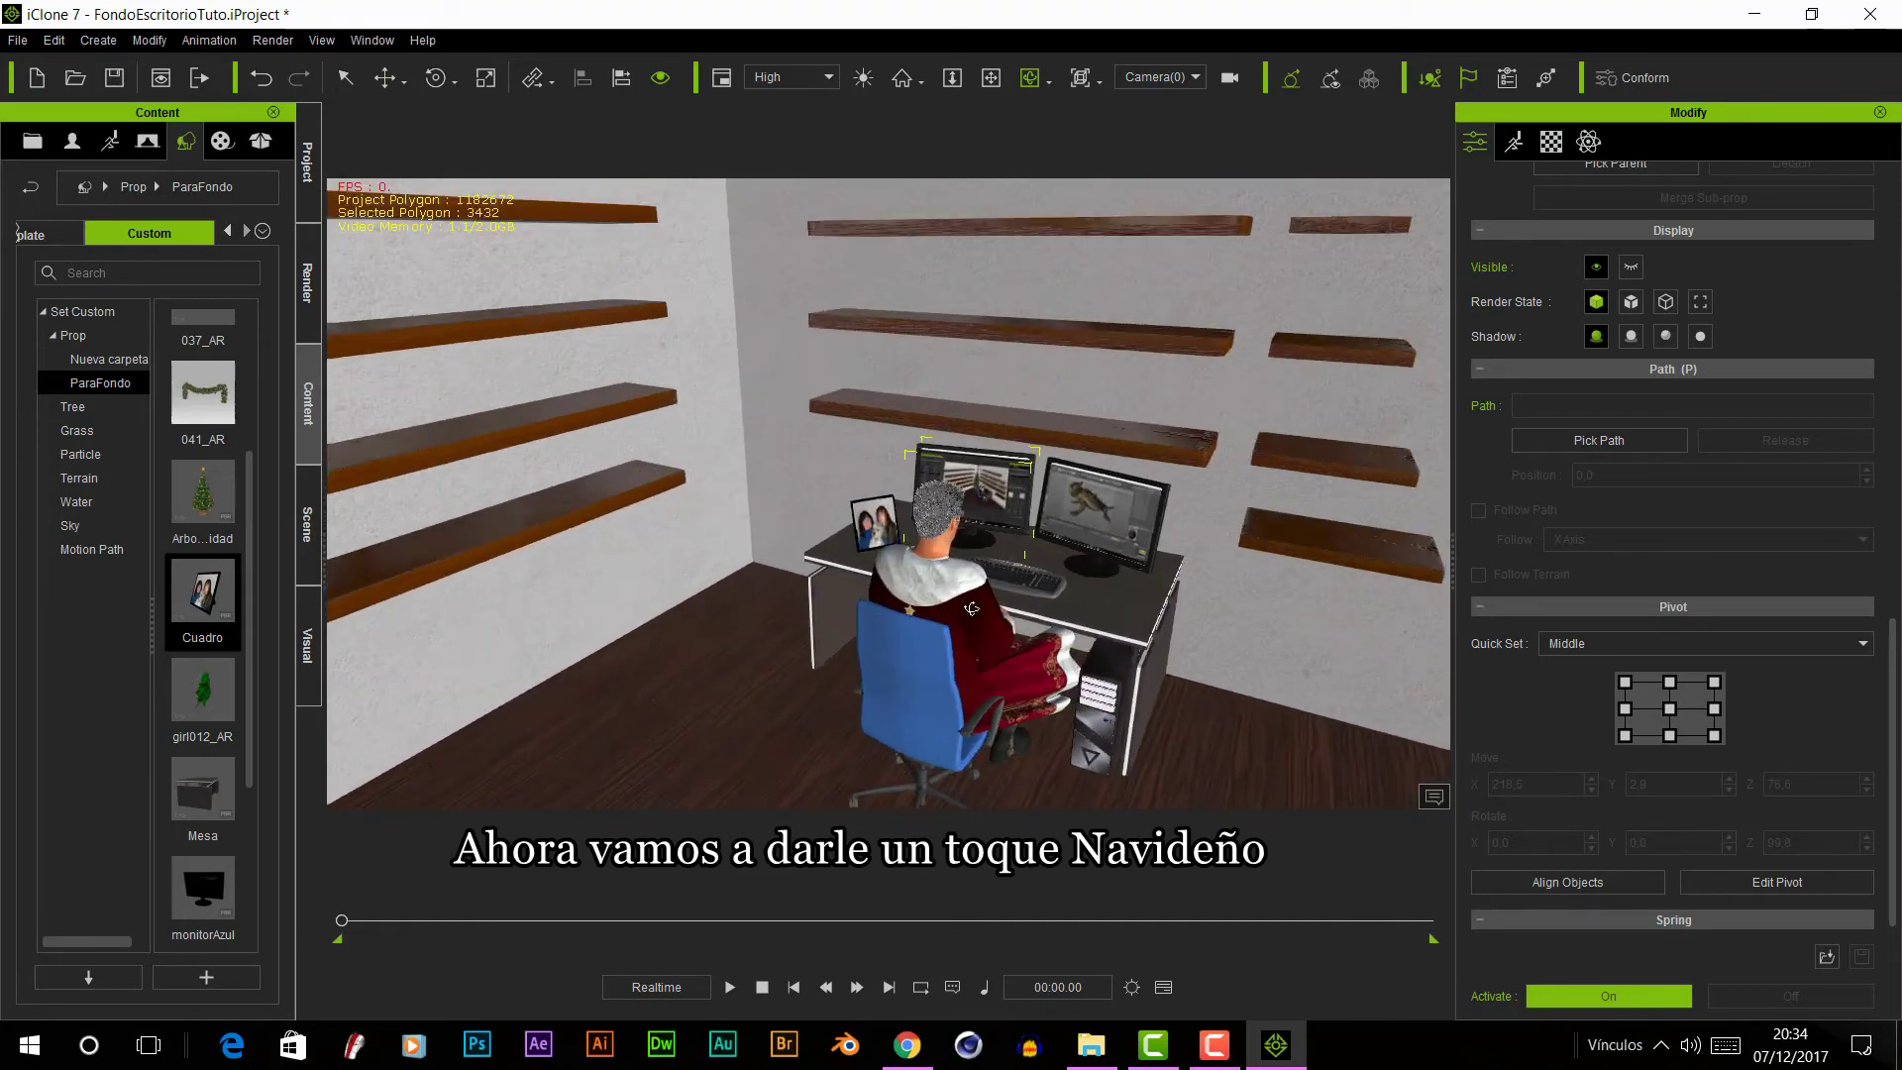
- Place the Christmas tree in the corner beside the desk, checking it from the wider camera
{"action": "left_click_drag", "start_coordinate": [204, 492], "coordinate": [742, 639]}
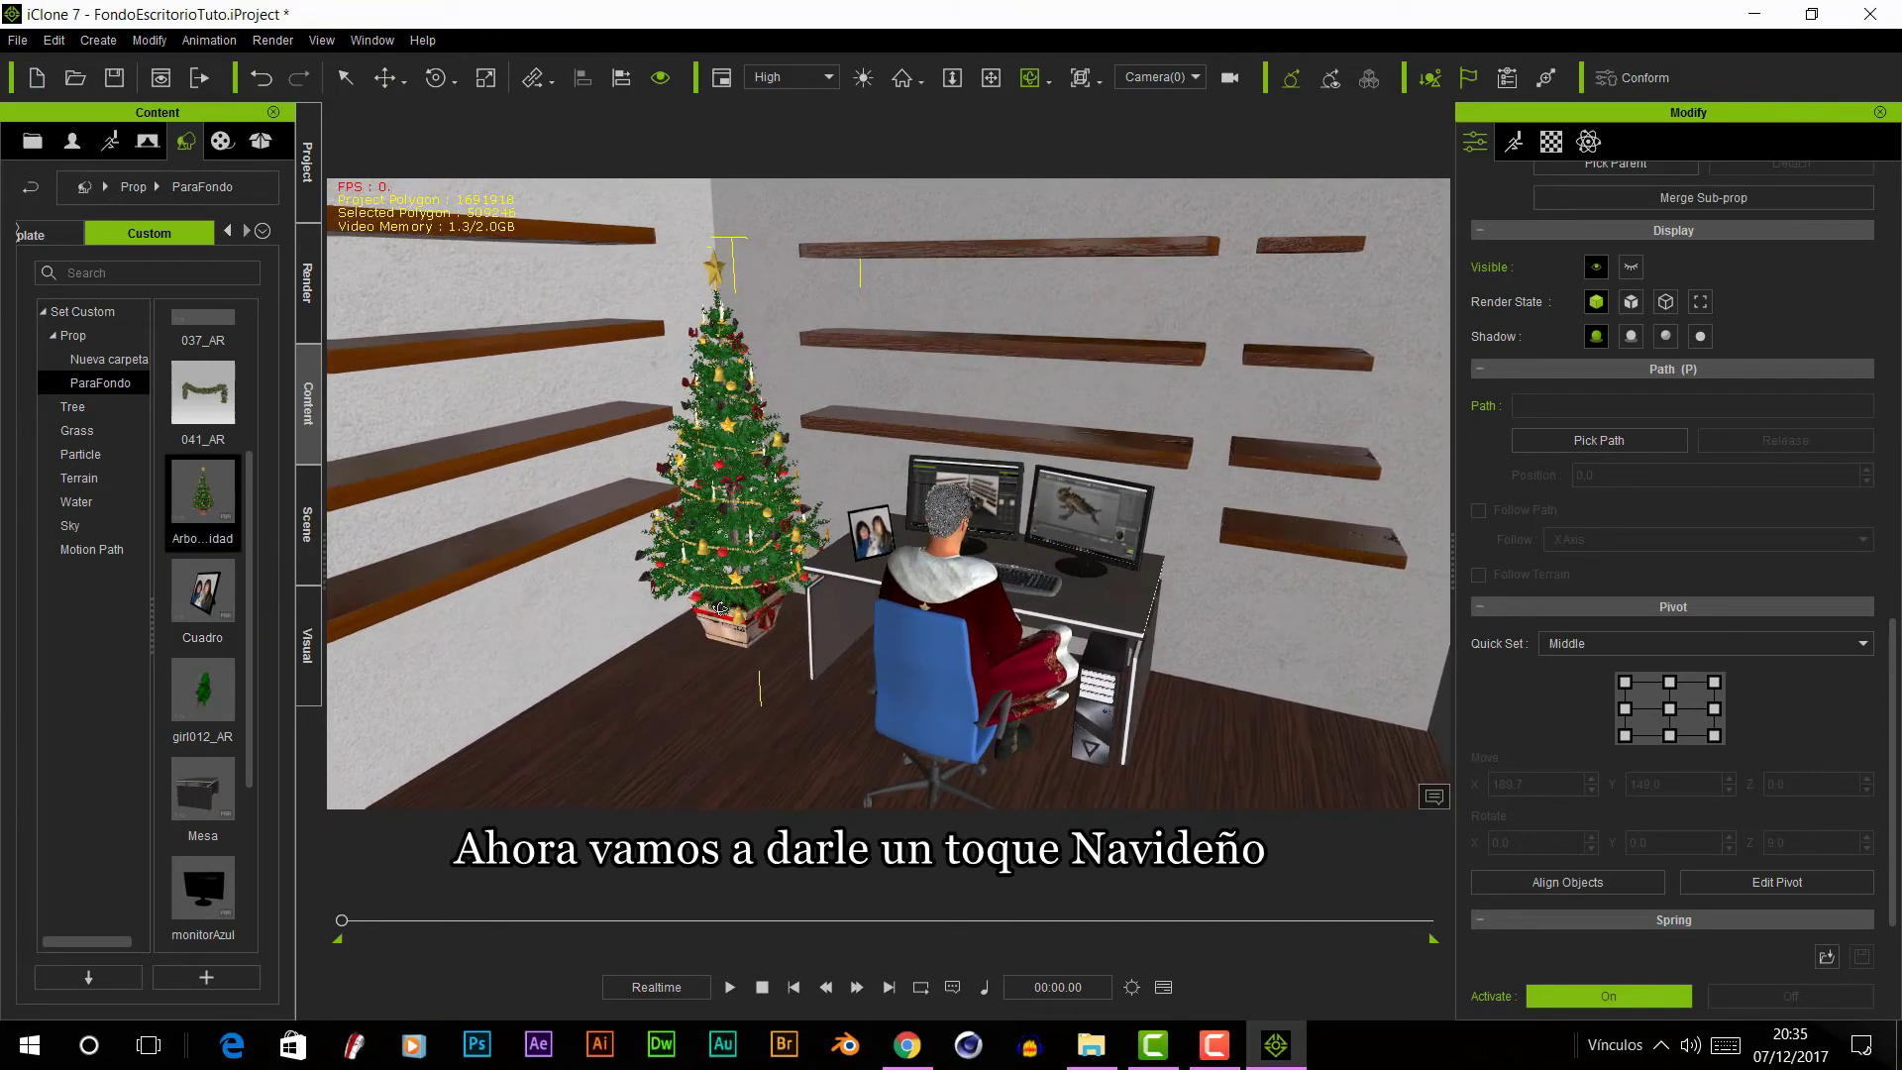
{"action": "left_click_drag", "start_coordinate": [837, 584], "coordinate": [800, 589]}
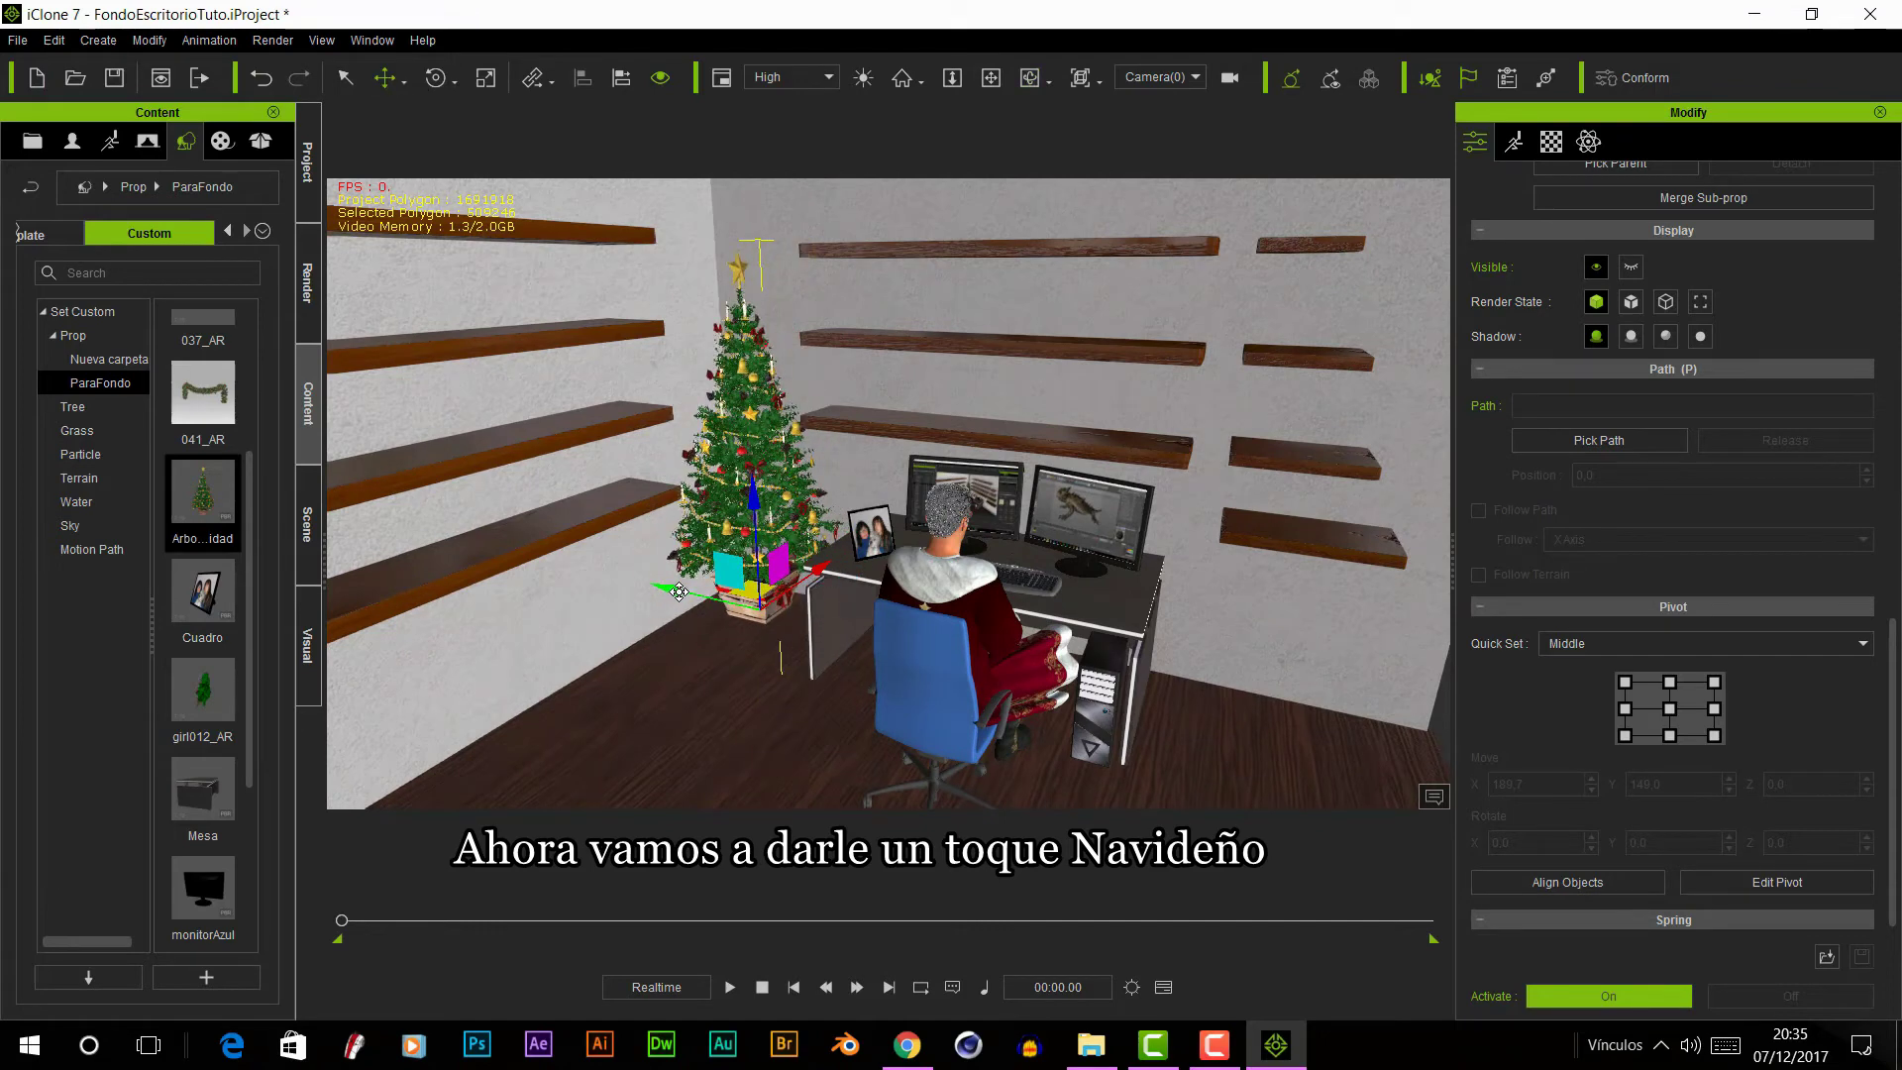
{"action": "left_click", "coordinate": [1161, 77]}
{"action": "left_click", "coordinate": [1172, 127]}
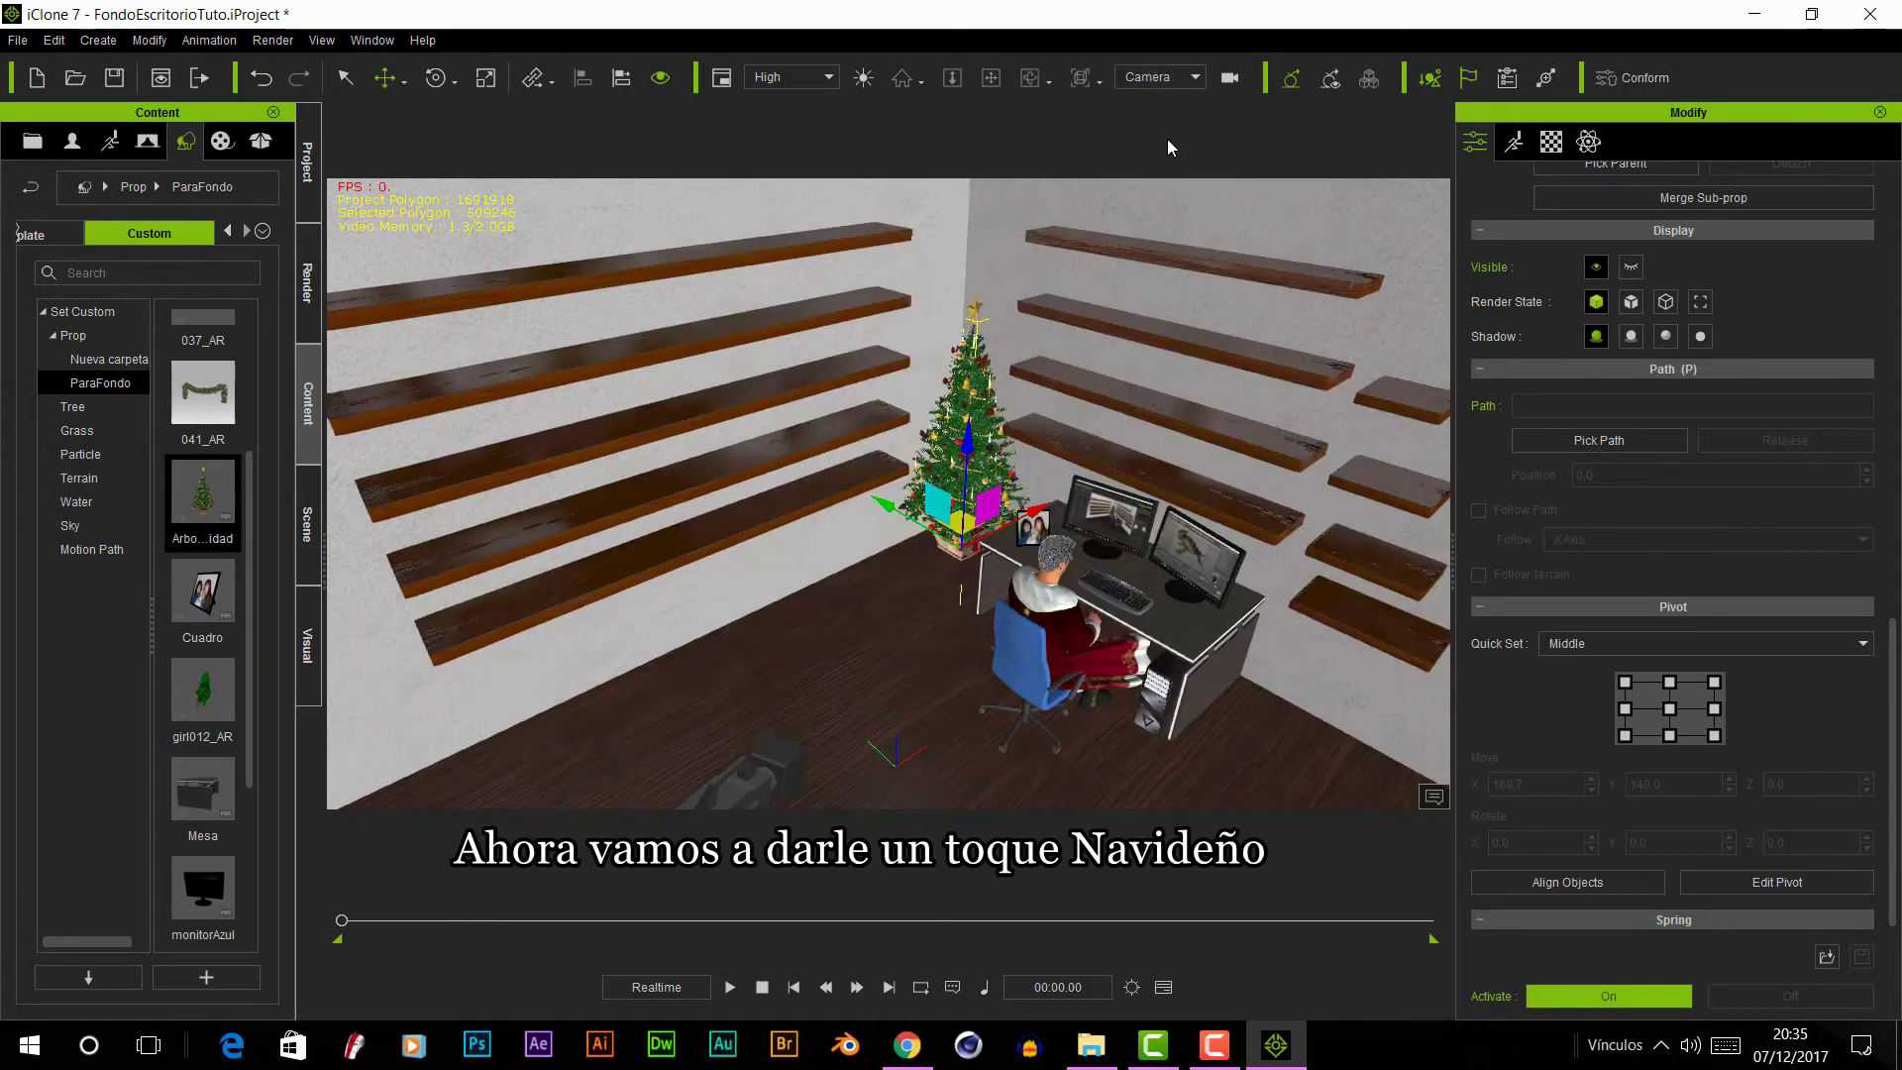
{"action": "left_click", "coordinate": [1032, 527]}
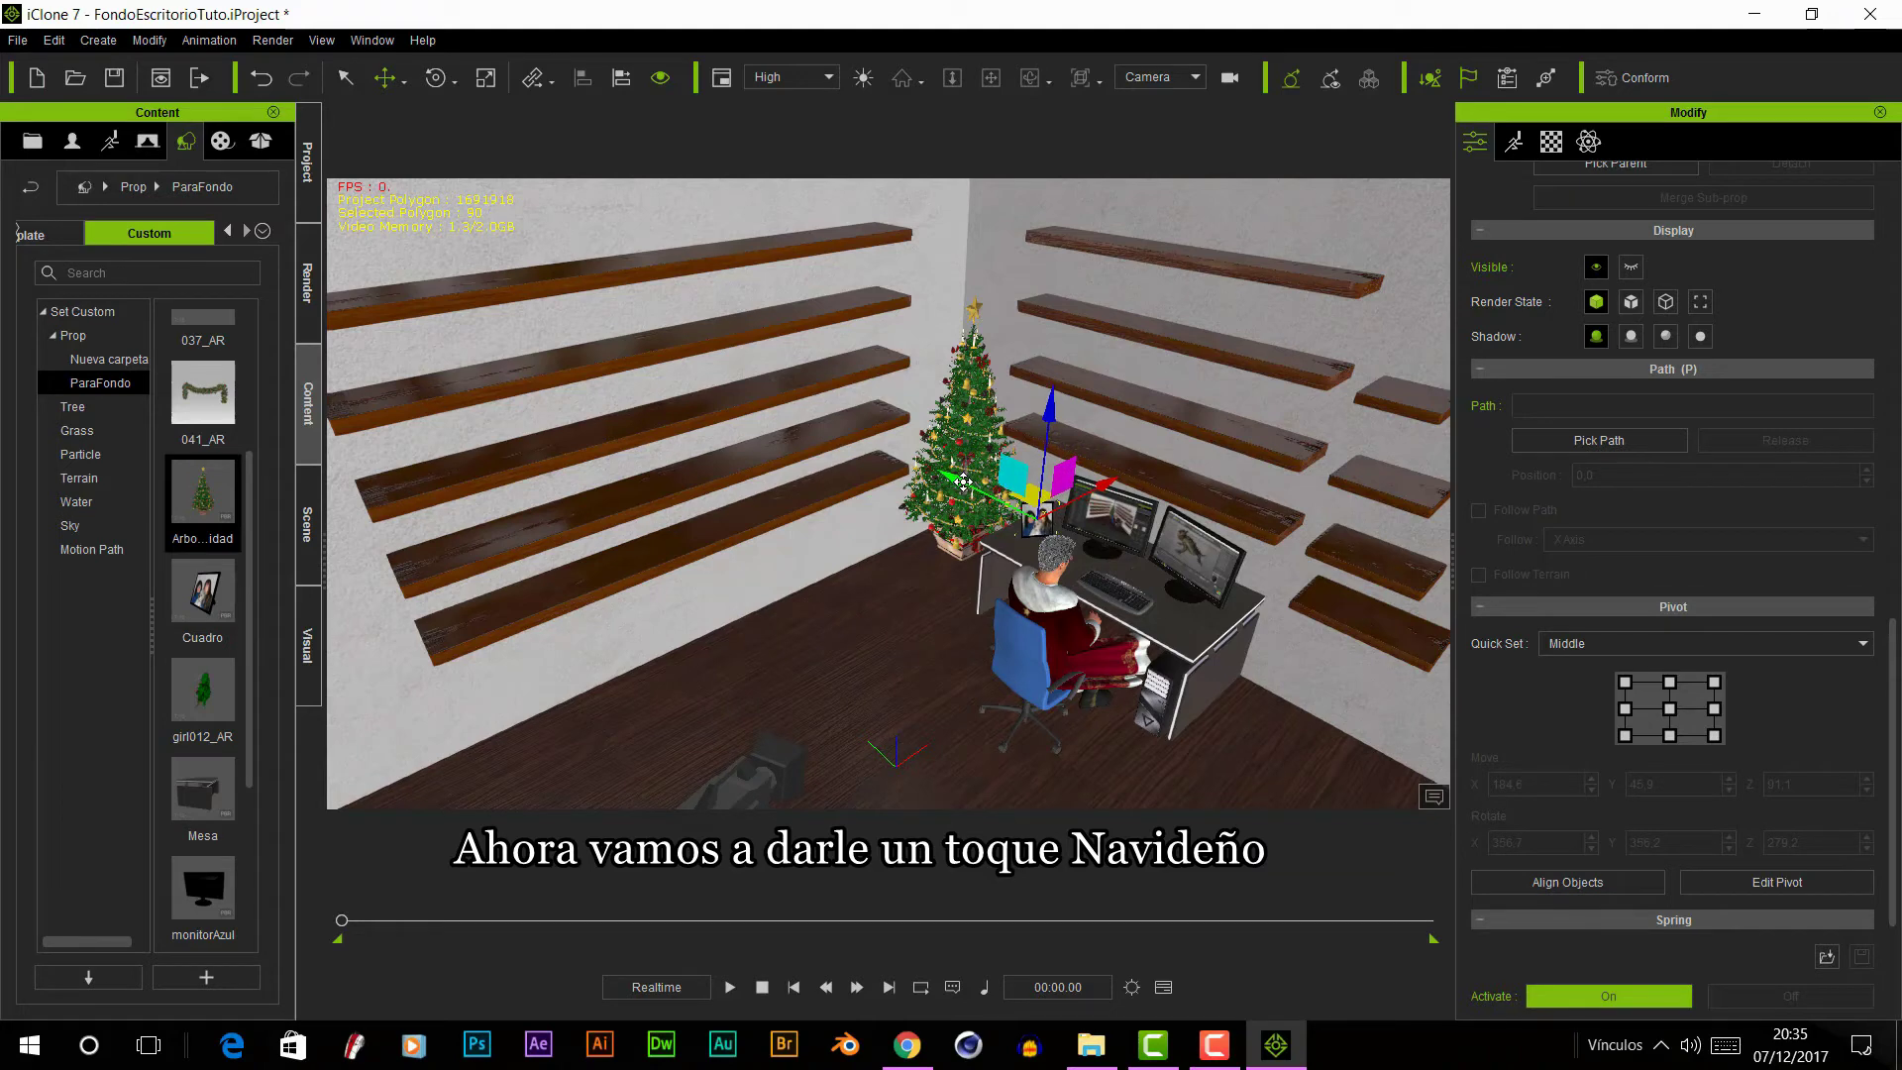
{"action": "left_click", "coordinate": [1161, 77]}
{"action": "left_click", "coordinate": [1172, 145]}
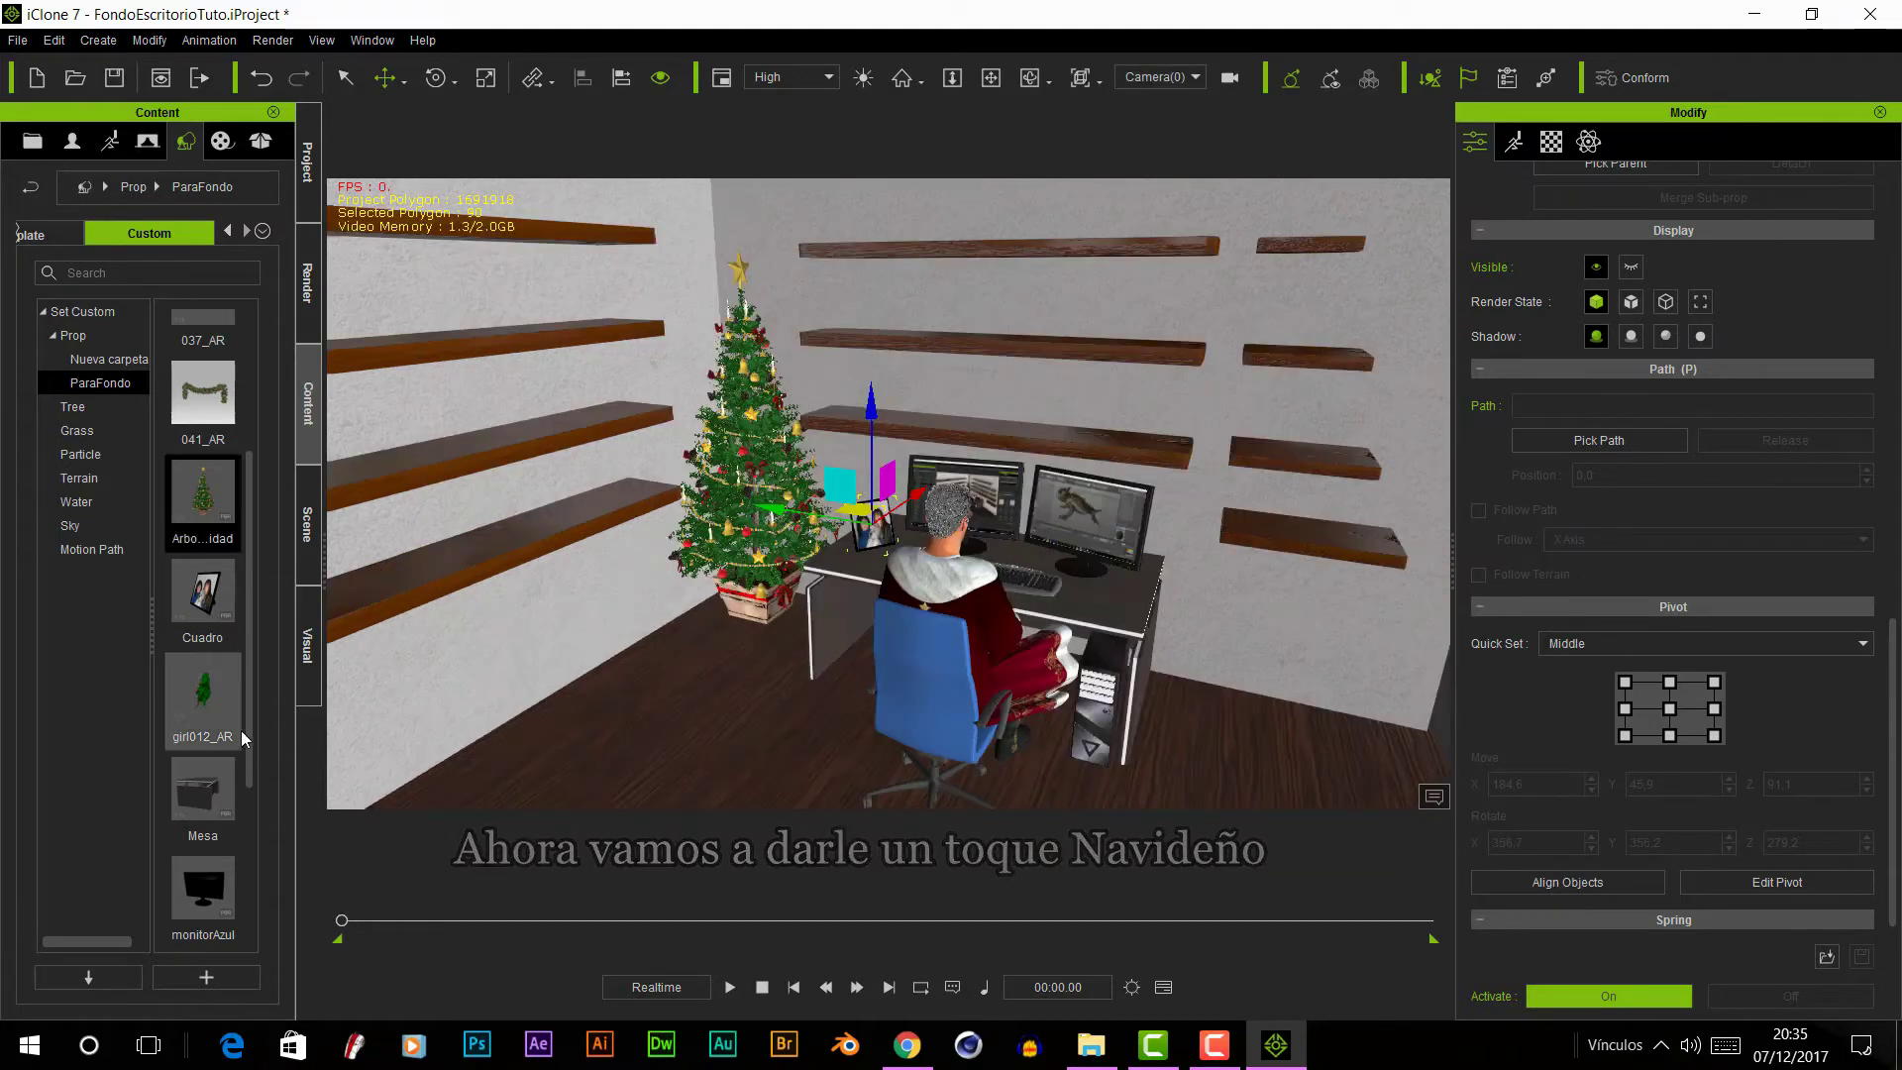
- Add the 023_AR gift box set to the room and start rotating it
{"action": "left_click_drag", "start_coordinate": [243, 782], "coordinate": [247, 904]}
{"action": "scroll", "coordinate": [218, 693], "scroll_direction": "up", "scroll_amount": 10}
{"action": "mouse_move", "coordinate": [204, 347]}
{"action": "left_mouse_down"}
{"action": "mouse_move", "coordinate": [697, 726]}
{"action": "mouse_move", "coordinate": [834, 717]}
{"action": "left_mouse_up"}
{"action": "left_click", "coordinate": [434, 77]}
- Push the gifts under the tree and hang the 026_AR stockings by the shelf beside it
{"action": "key", "text": "w"}
{"action": "left_click_drag", "start_coordinate": [713, 683], "coordinate": [663, 635]}
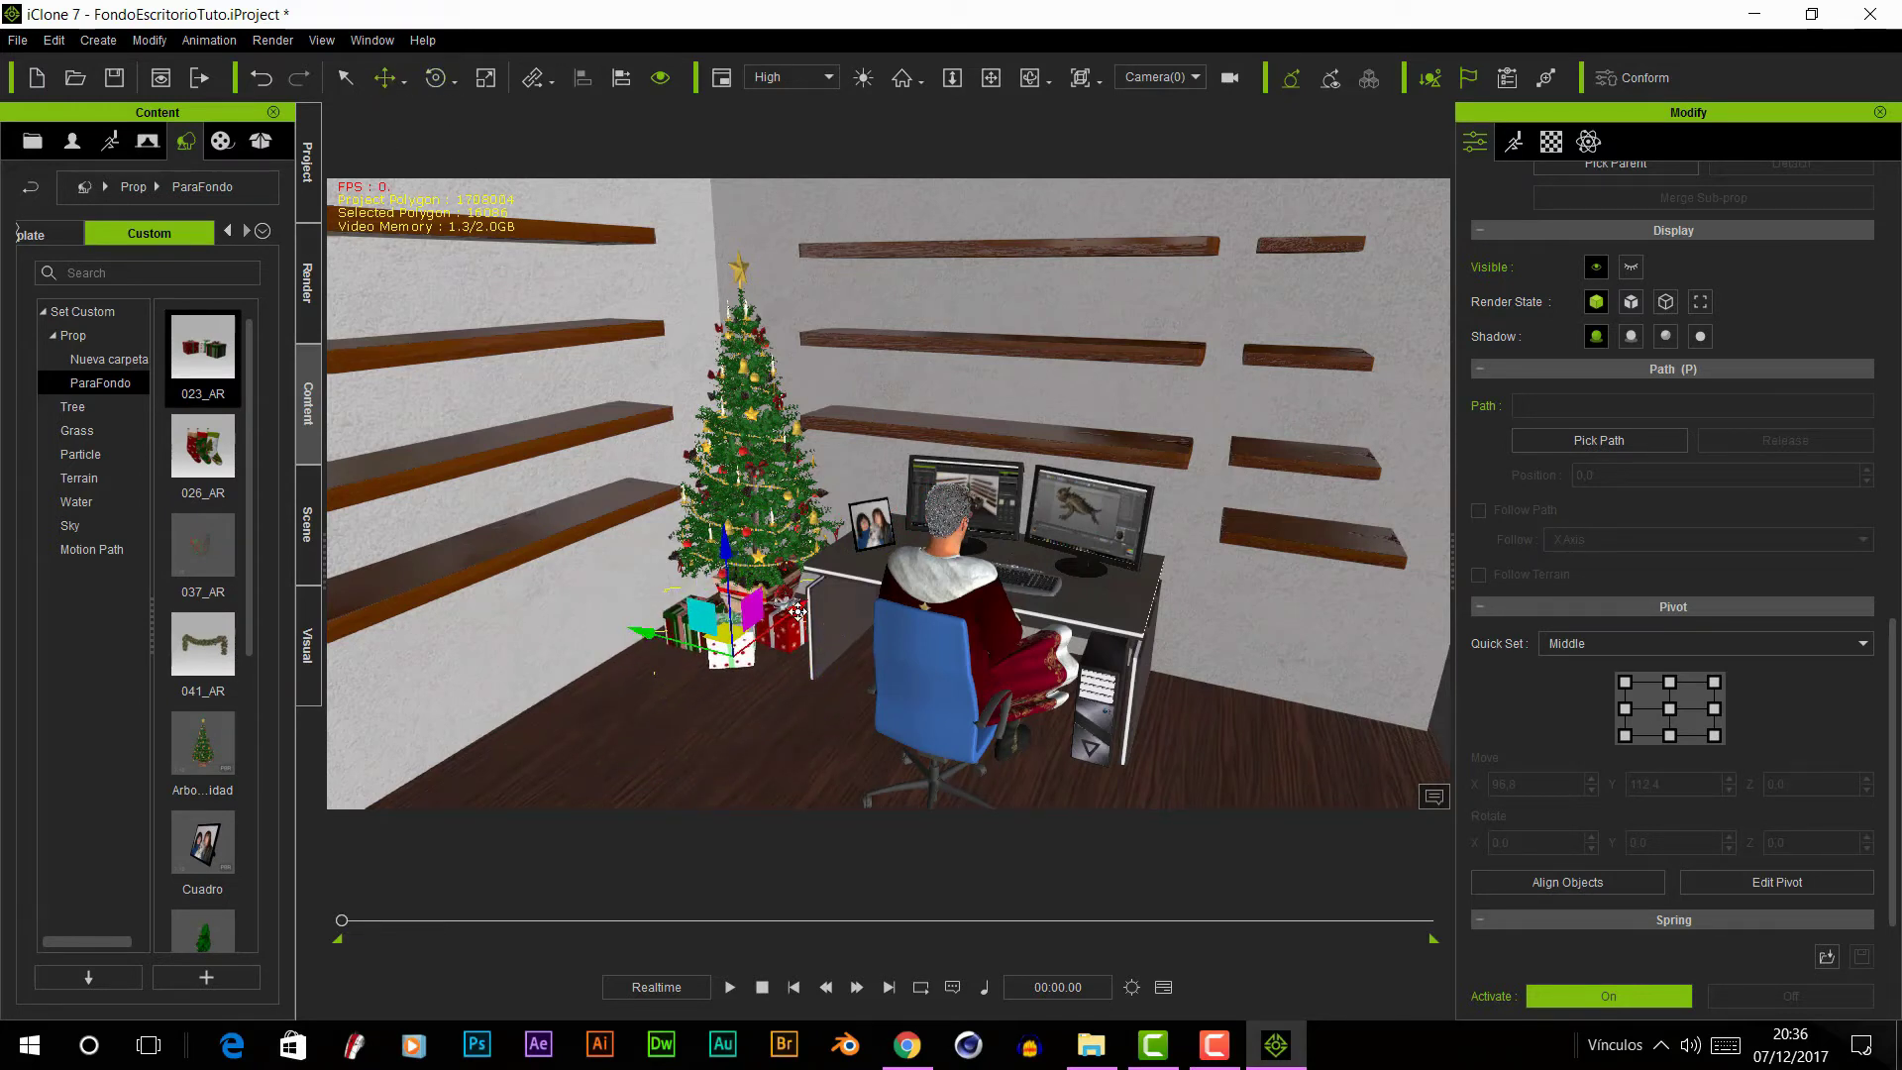
{"action": "left_click_drag", "start_coordinate": [203, 446], "coordinate": [680, 756]}
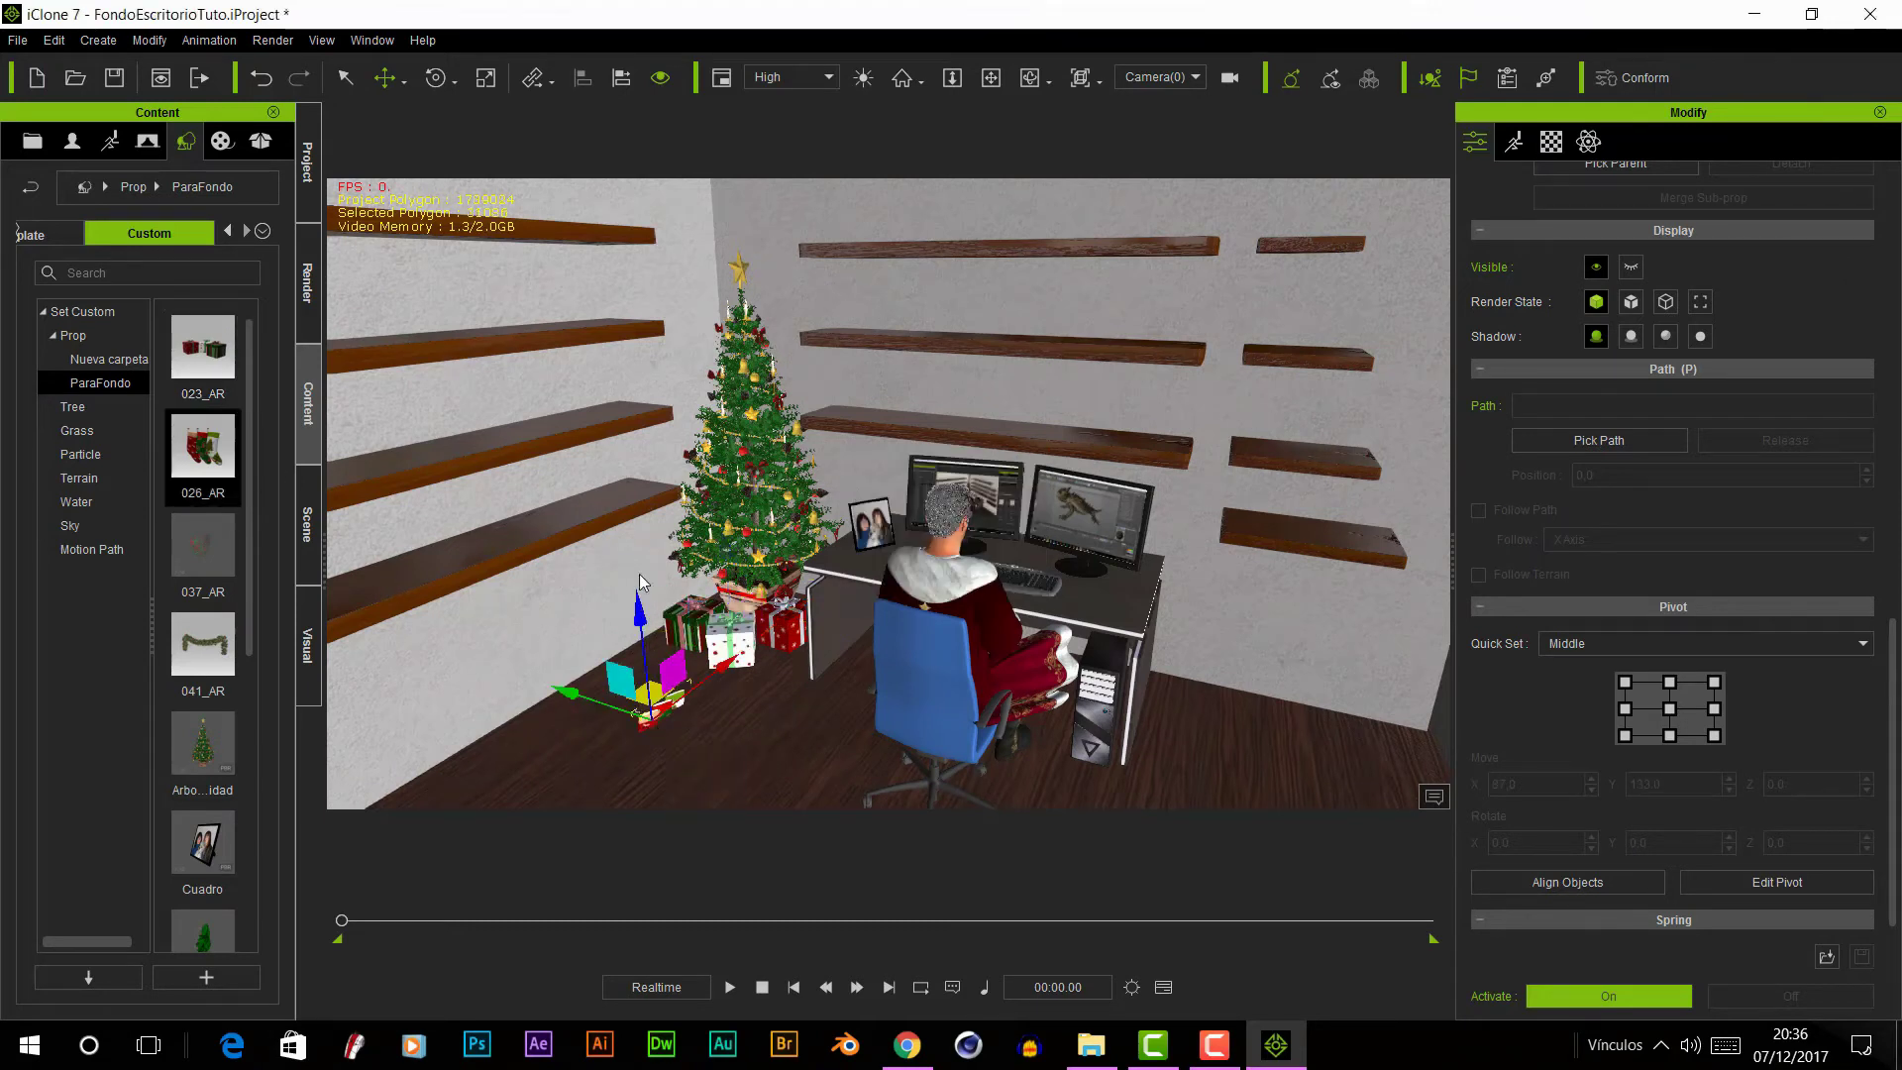
{"action": "left_click_drag", "start_coordinate": [639, 495], "coordinate": [614, 420]}
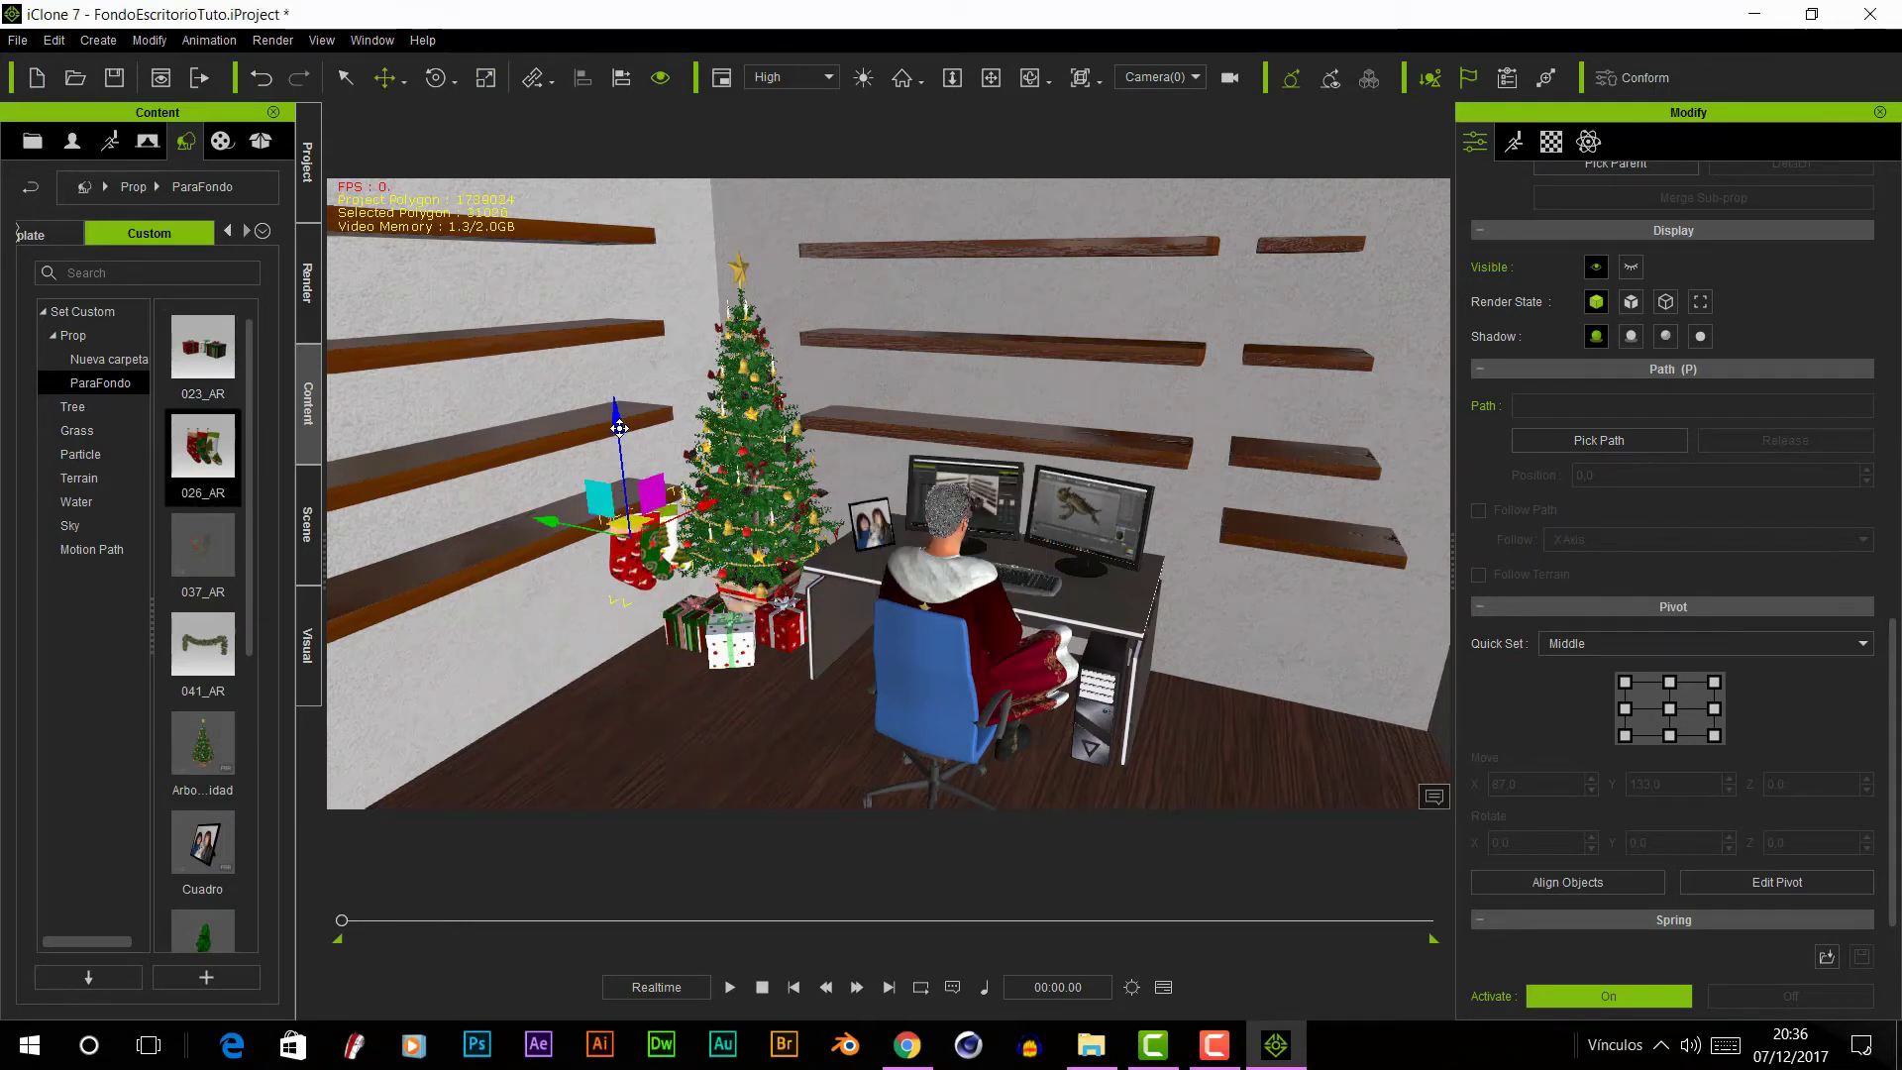
{"action": "mouse_move", "coordinate": [545, 522]}
{"action": "left_mouse_down"}
{"action": "mouse_move", "coordinate": [511, 540]}
{"action": "mouse_move", "coordinate": [651, 564]}
{"action": "left_mouse_up"}
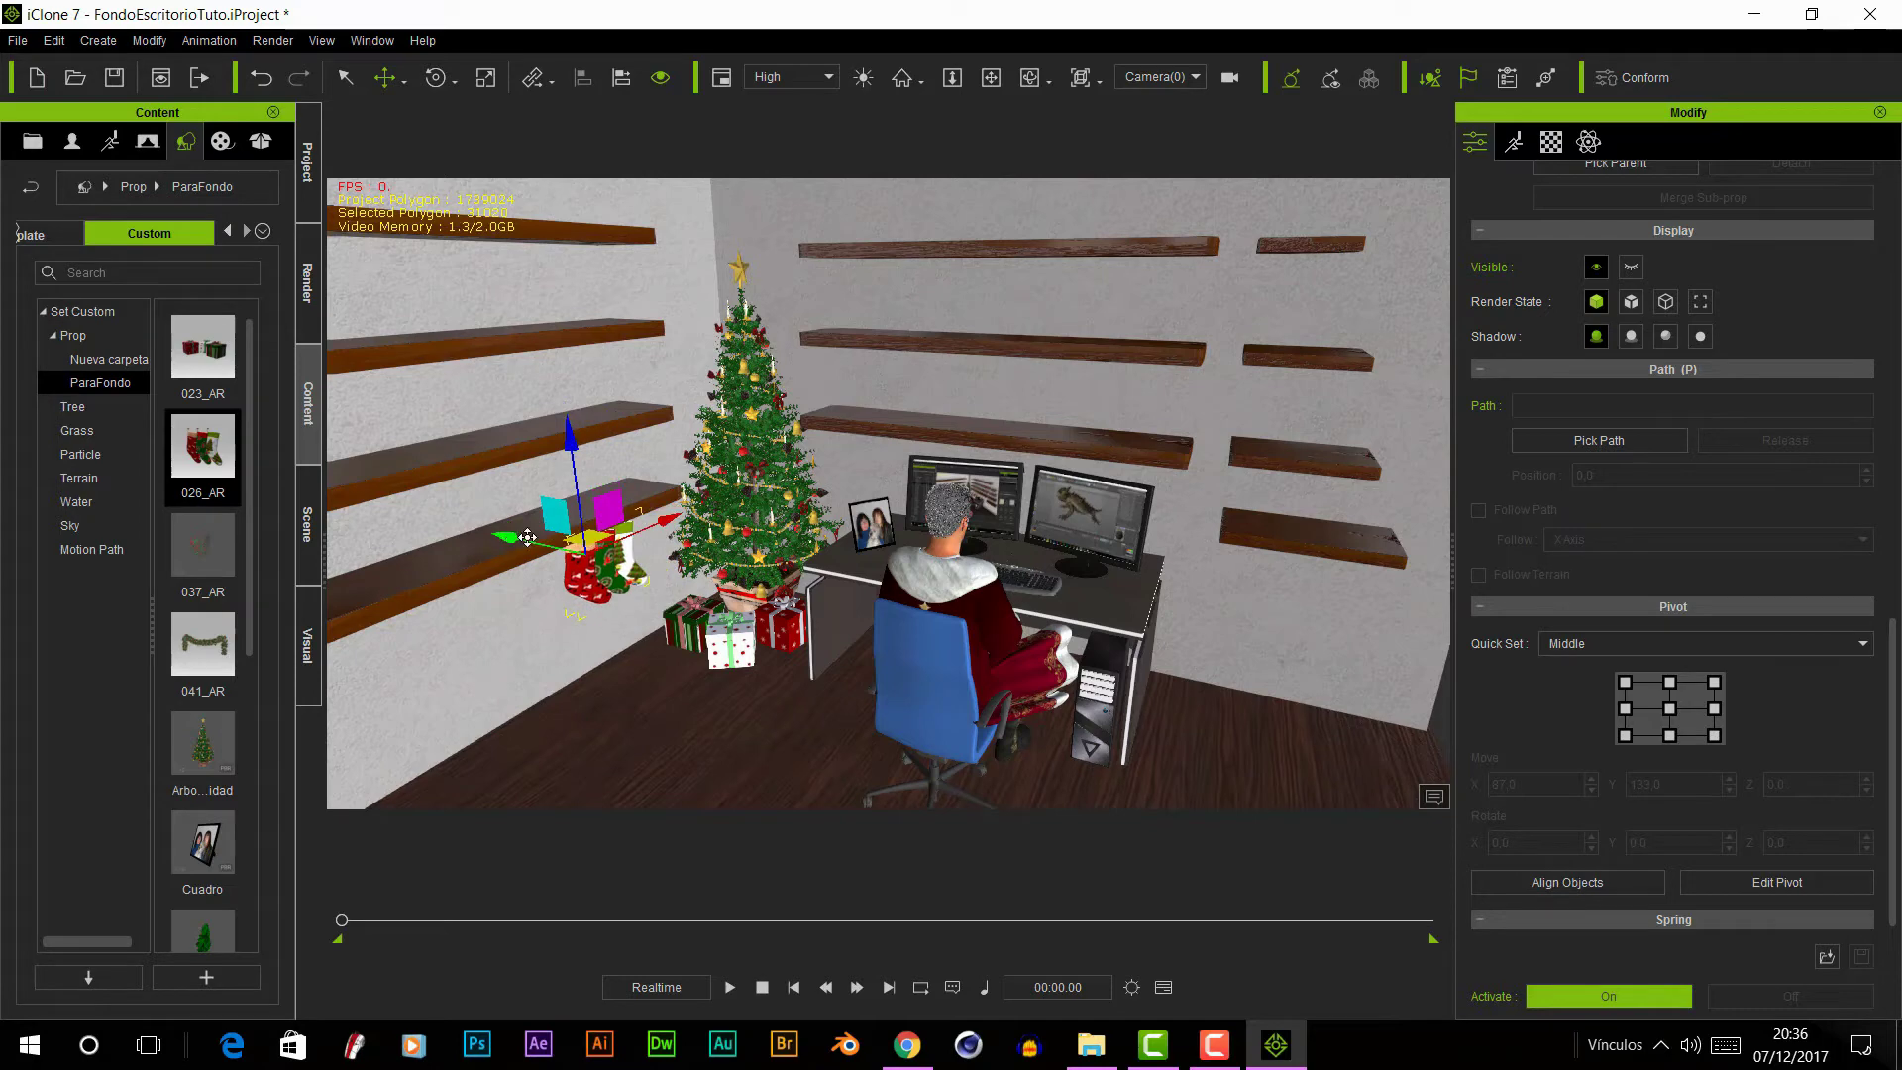
- Check the tree and stockings from a closer orbit, the wide camera, and Camera(0)
{"action": "scroll", "coordinate": [651, 564], "scroll_direction": "up", "scroll_amount": 5}
{"action": "right_click_drag", "start_coordinate": [651, 565], "coordinate": [664, 515]}
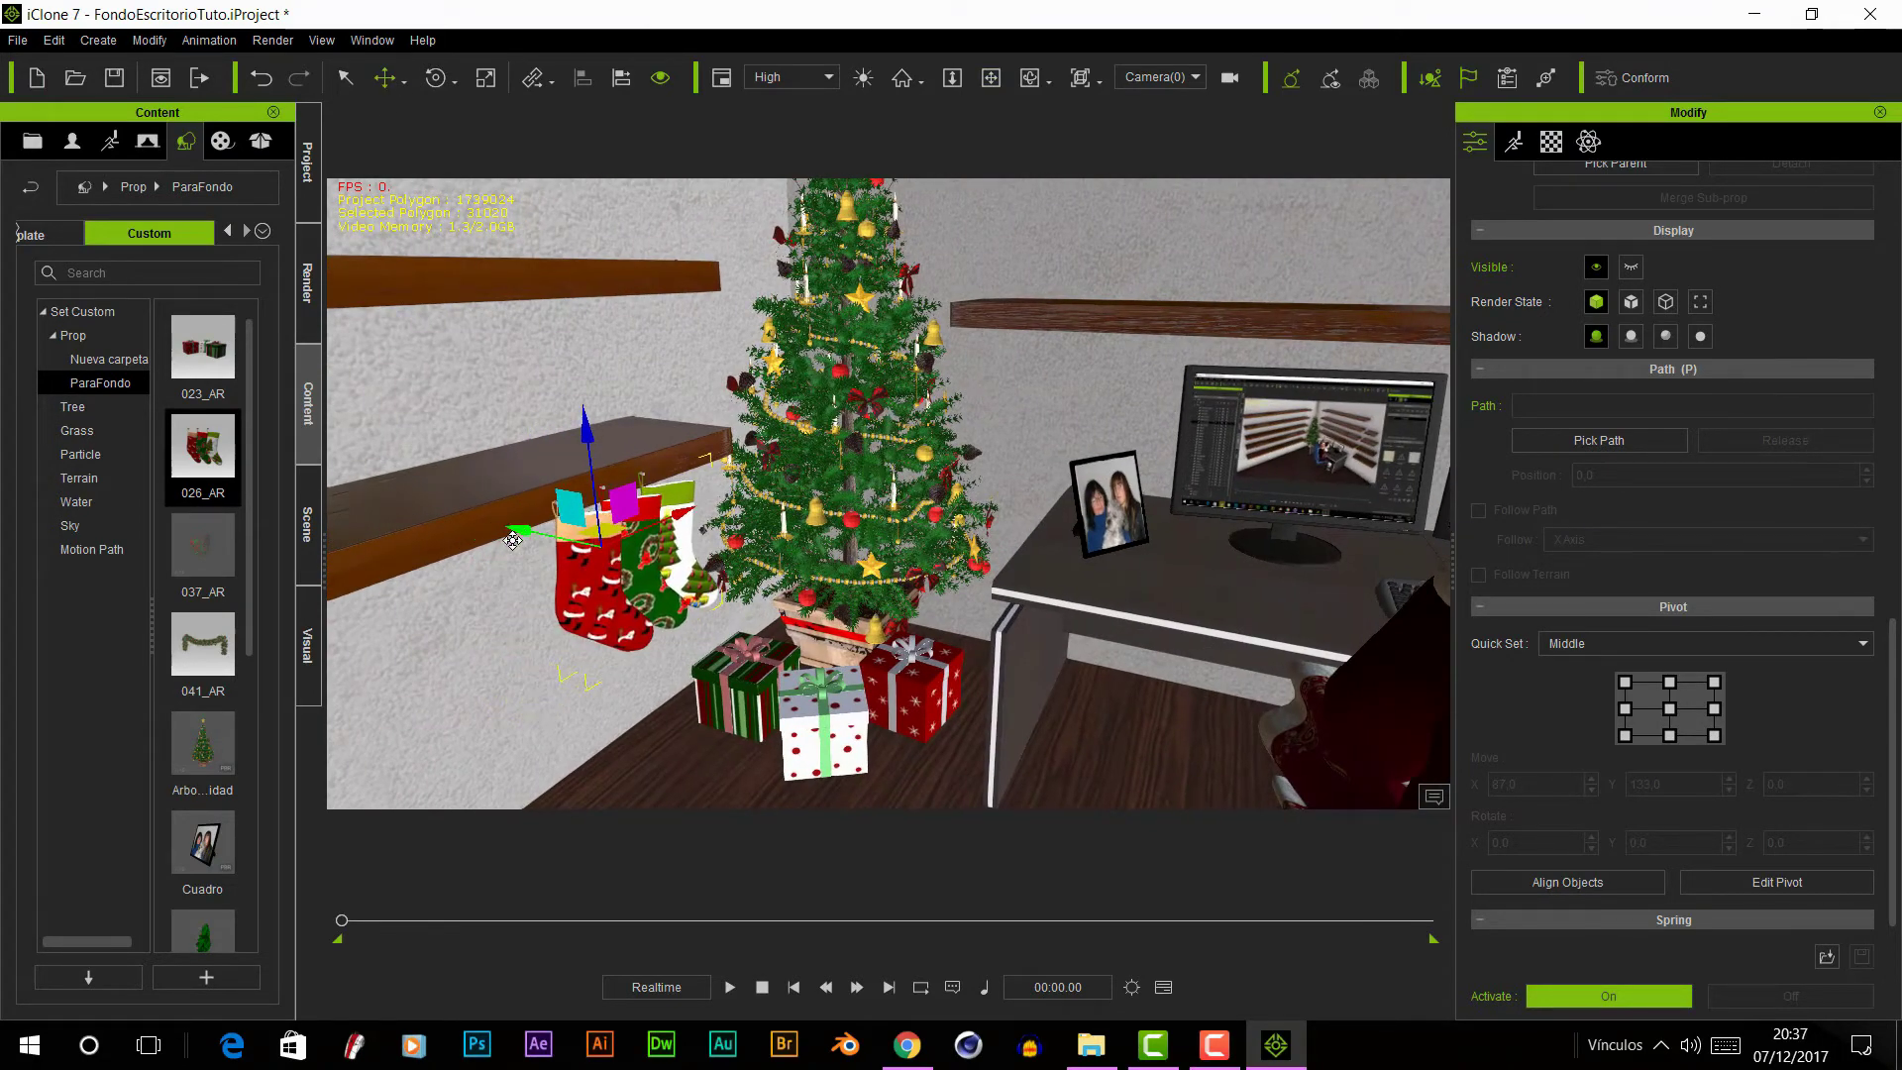
{"action": "scroll", "coordinate": [594, 592], "scroll_direction": "up", "scroll_amount": 3}
{"action": "scroll", "coordinate": [624, 602], "scroll_direction": "down", "scroll_amount": 3}
{"action": "scroll", "coordinate": [694, 614], "scroll_direction": "down", "scroll_amount": 3}
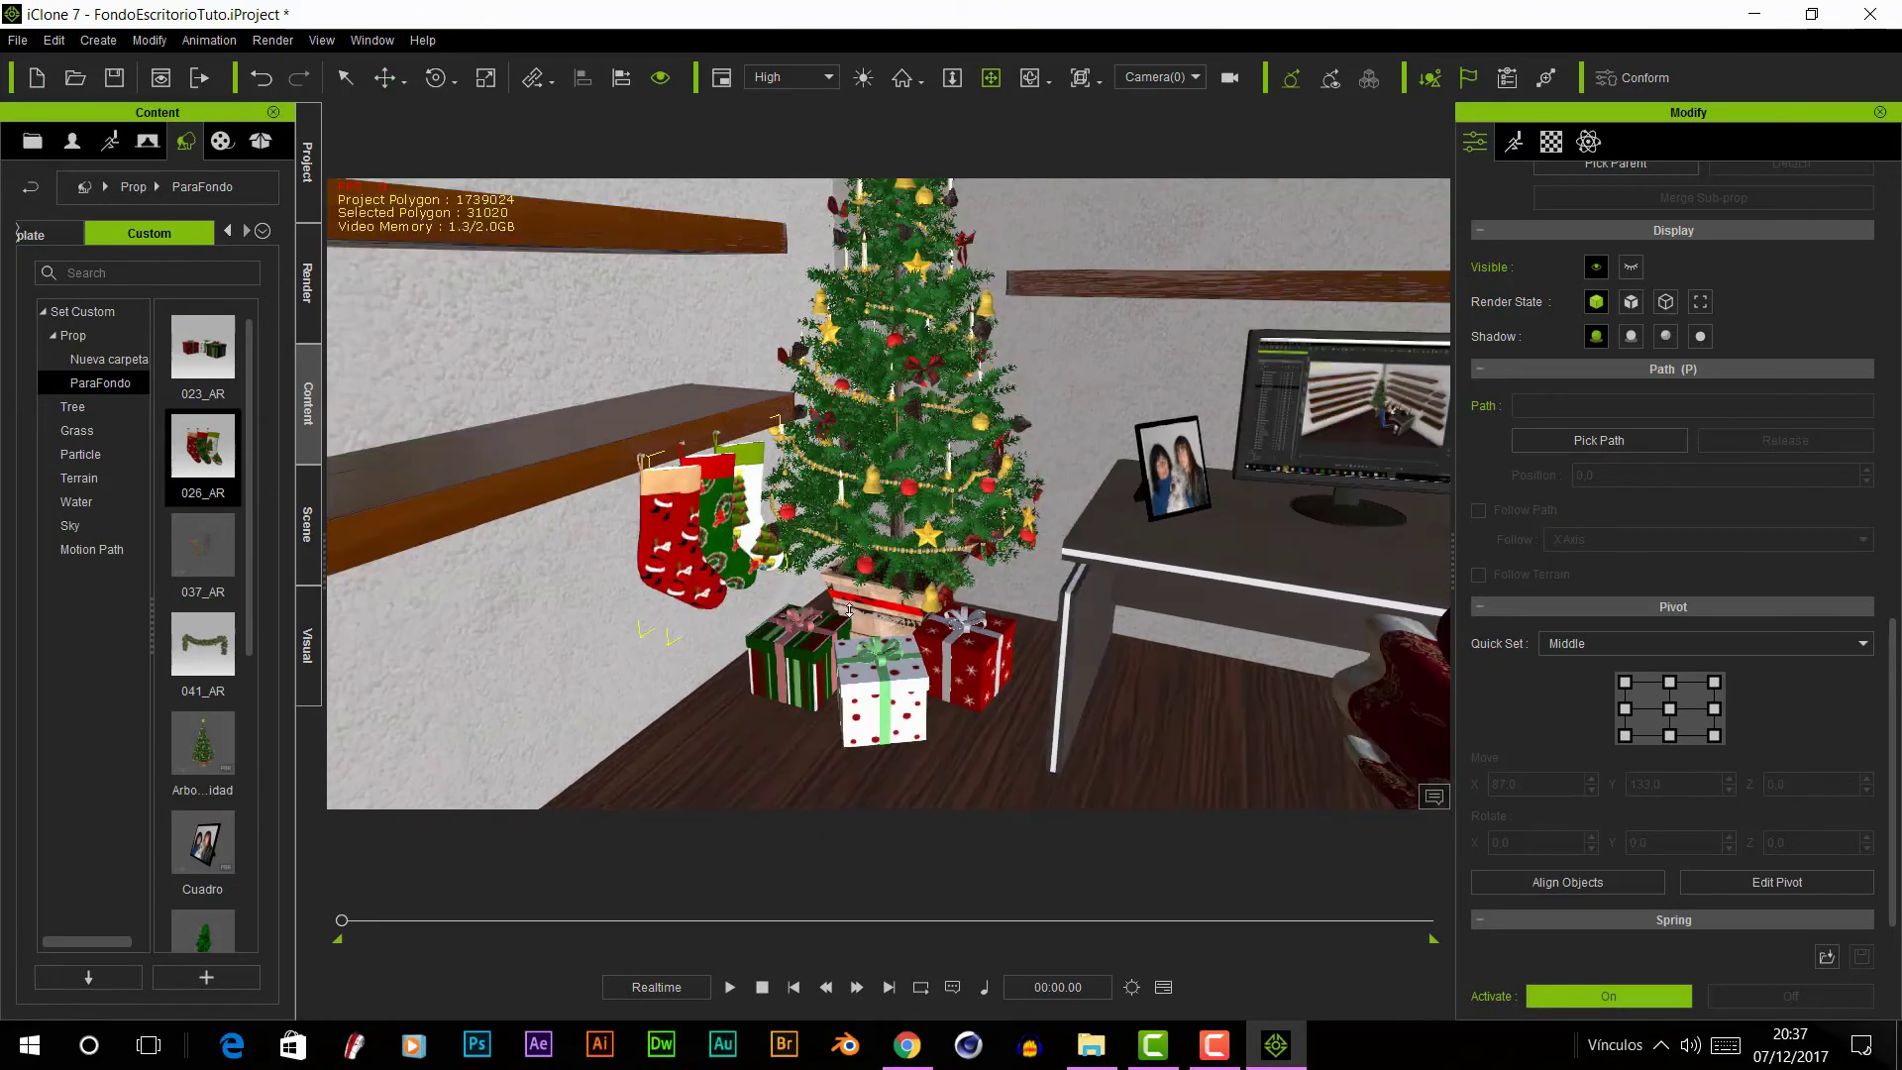
{"action": "scroll", "coordinate": [1036, 730], "scroll_direction": "down", "scroll_amount": 3}
{"action": "scroll", "coordinate": [1072, 606], "scroll_direction": "down", "scroll_amount": 2}
{"action": "left_click", "coordinate": [1195, 77]}
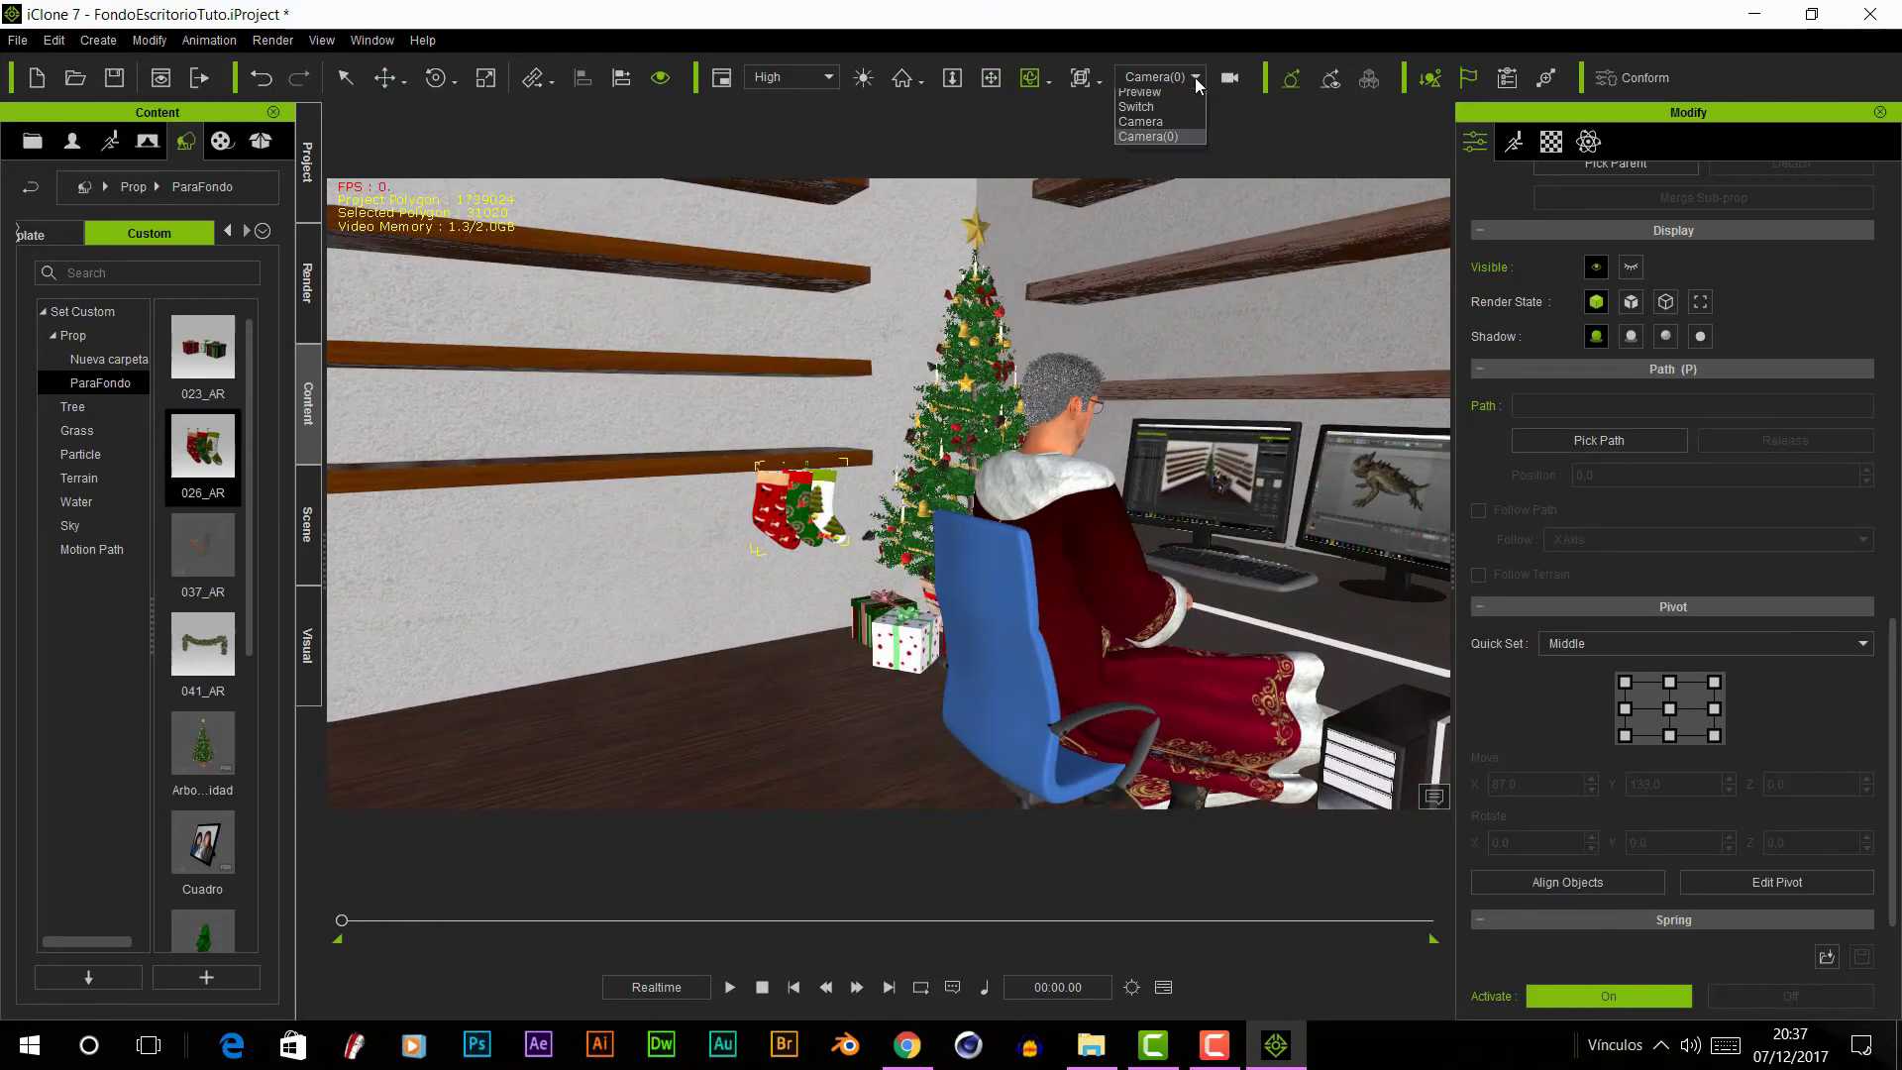
{"action": "left_click", "coordinate": [1171, 121]}
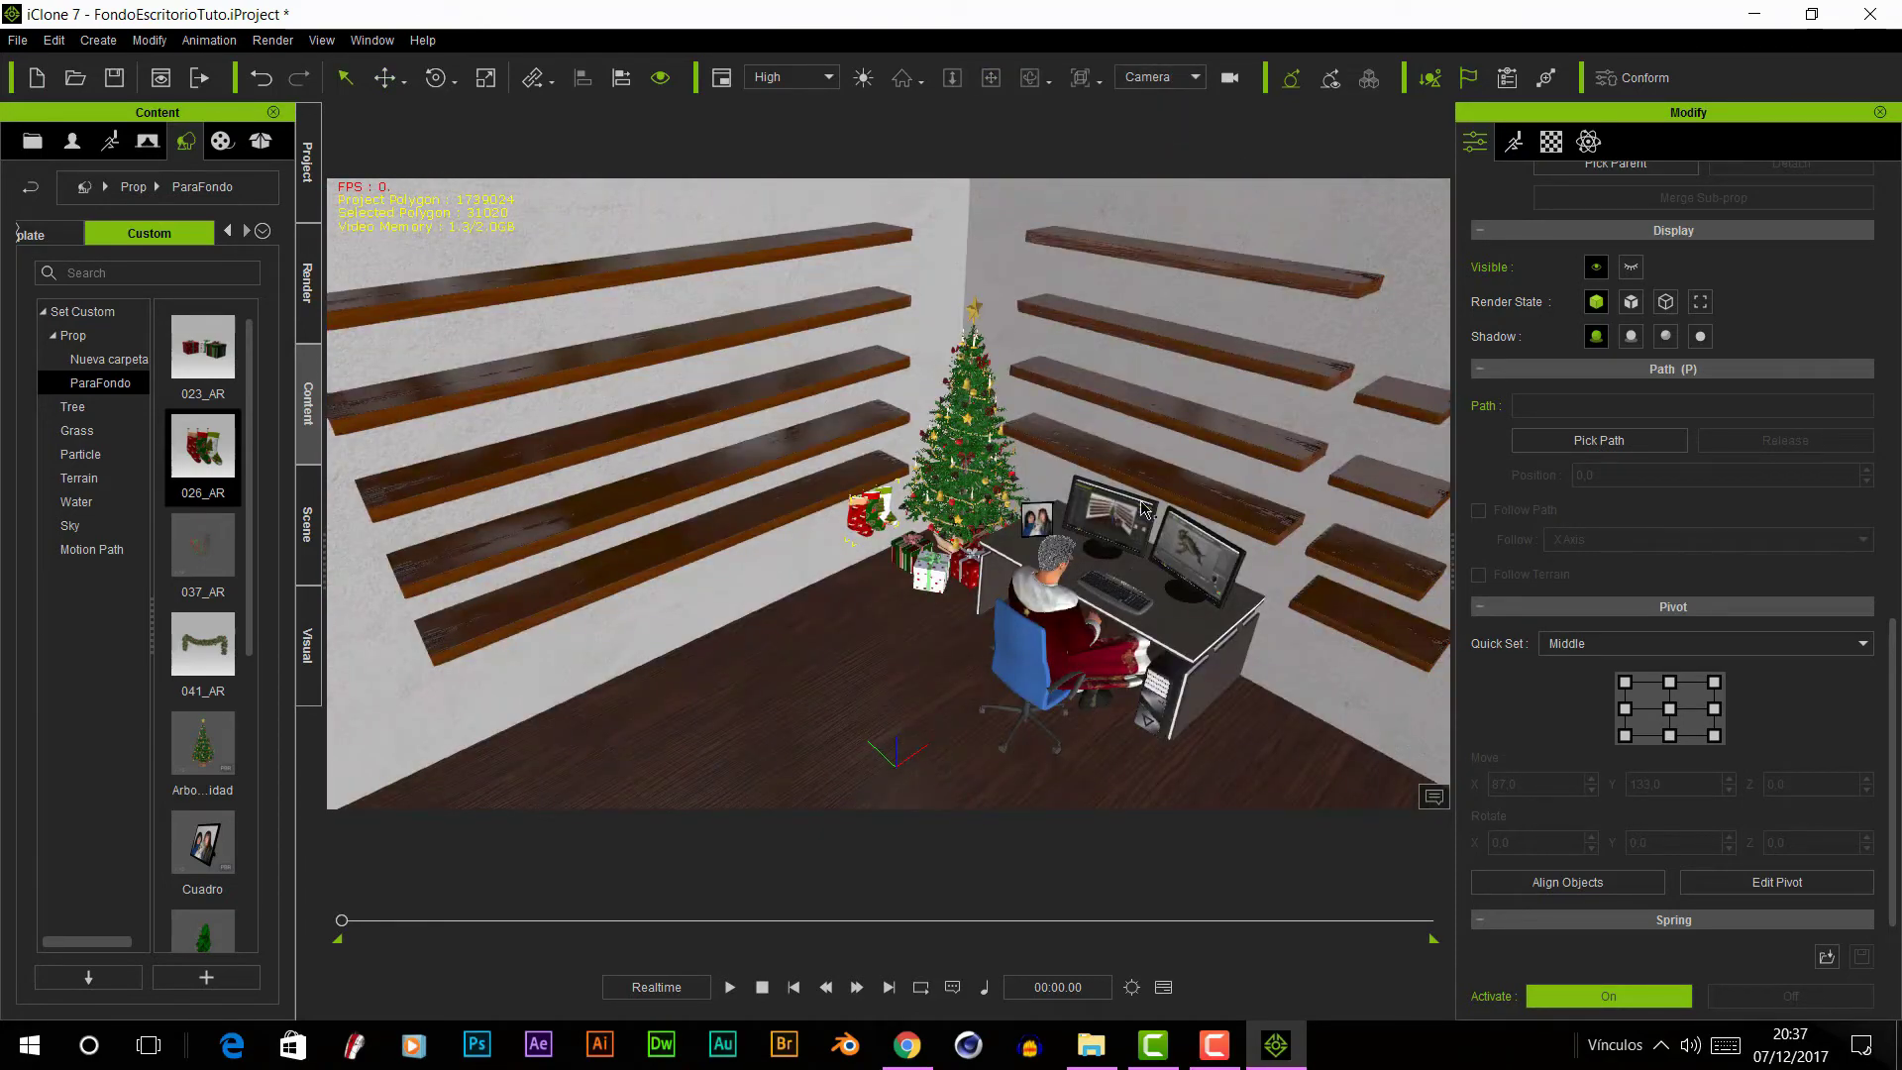
{"action": "left_click", "coordinate": [1194, 78]}
{"action": "left_click", "coordinate": [1154, 137]}
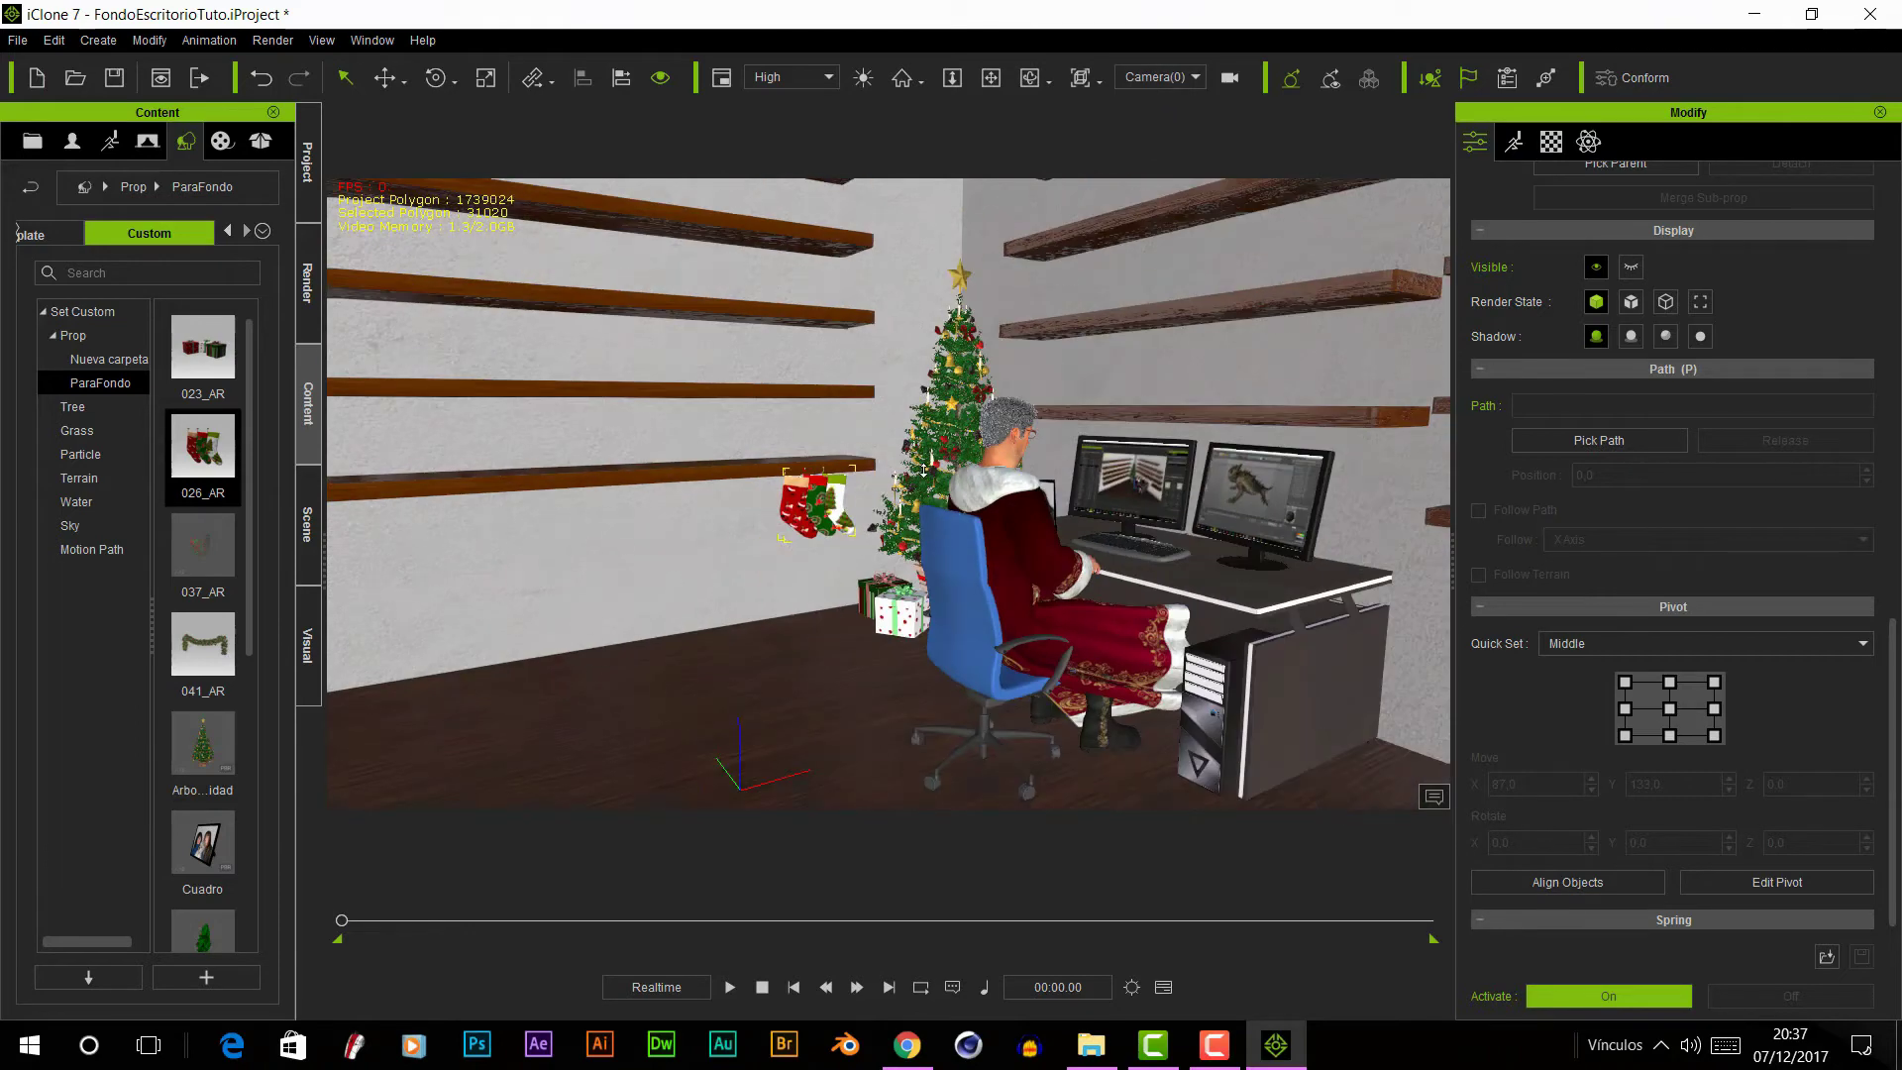
- Push Santa and his office chair toward the desk and rotate the chair
{"action": "left_click", "coordinate": [1015, 543]}
{"action": "right_click_drag", "start_coordinate": [1016, 543], "coordinate": [1120, 709]}
{"action": "key", "text": "w"}
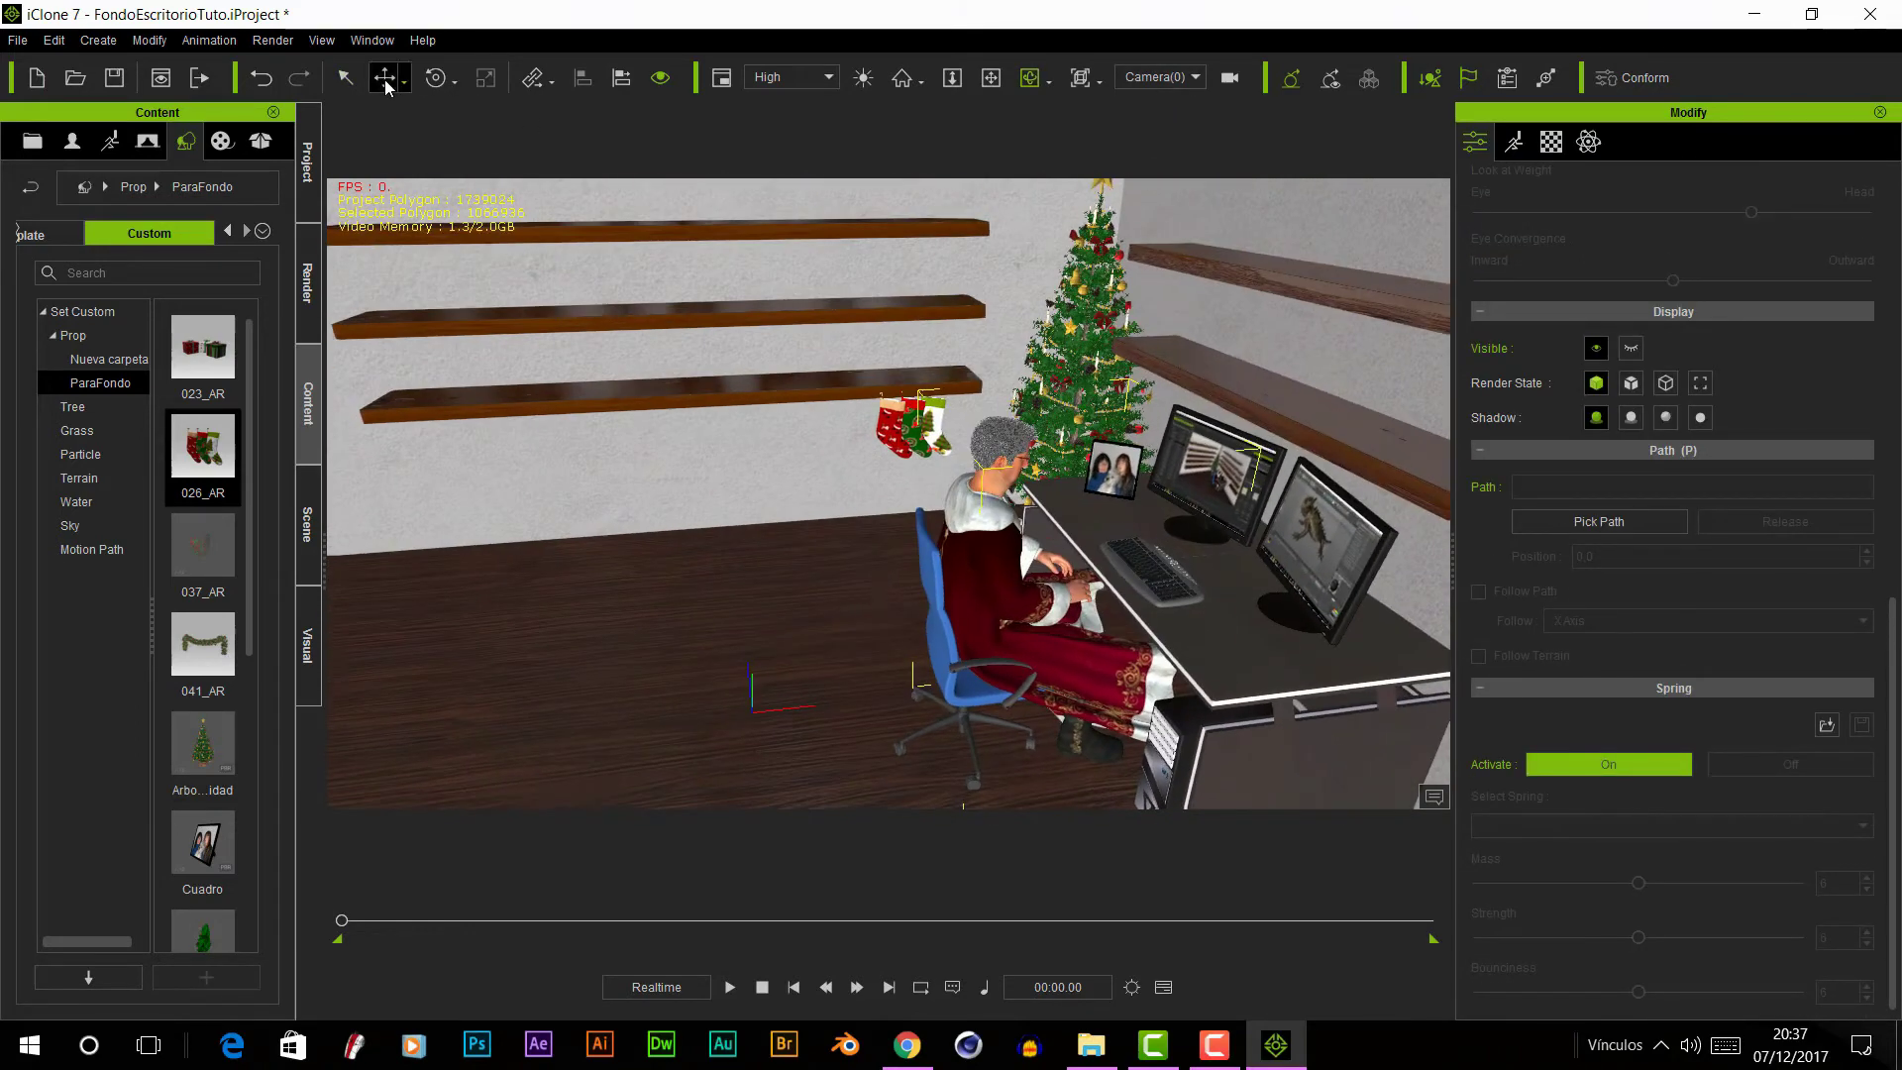
{"action": "mouse_move", "coordinate": [1120, 710]}
{"action": "left_mouse_down"}
{"action": "mouse_move", "coordinate": [1125, 622]}
{"action": "mouse_move", "coordinate": [1154, 619]}
{"action": "left_mouse_up"}
{"action": "left_click", "coordinate": [1047, 555]}
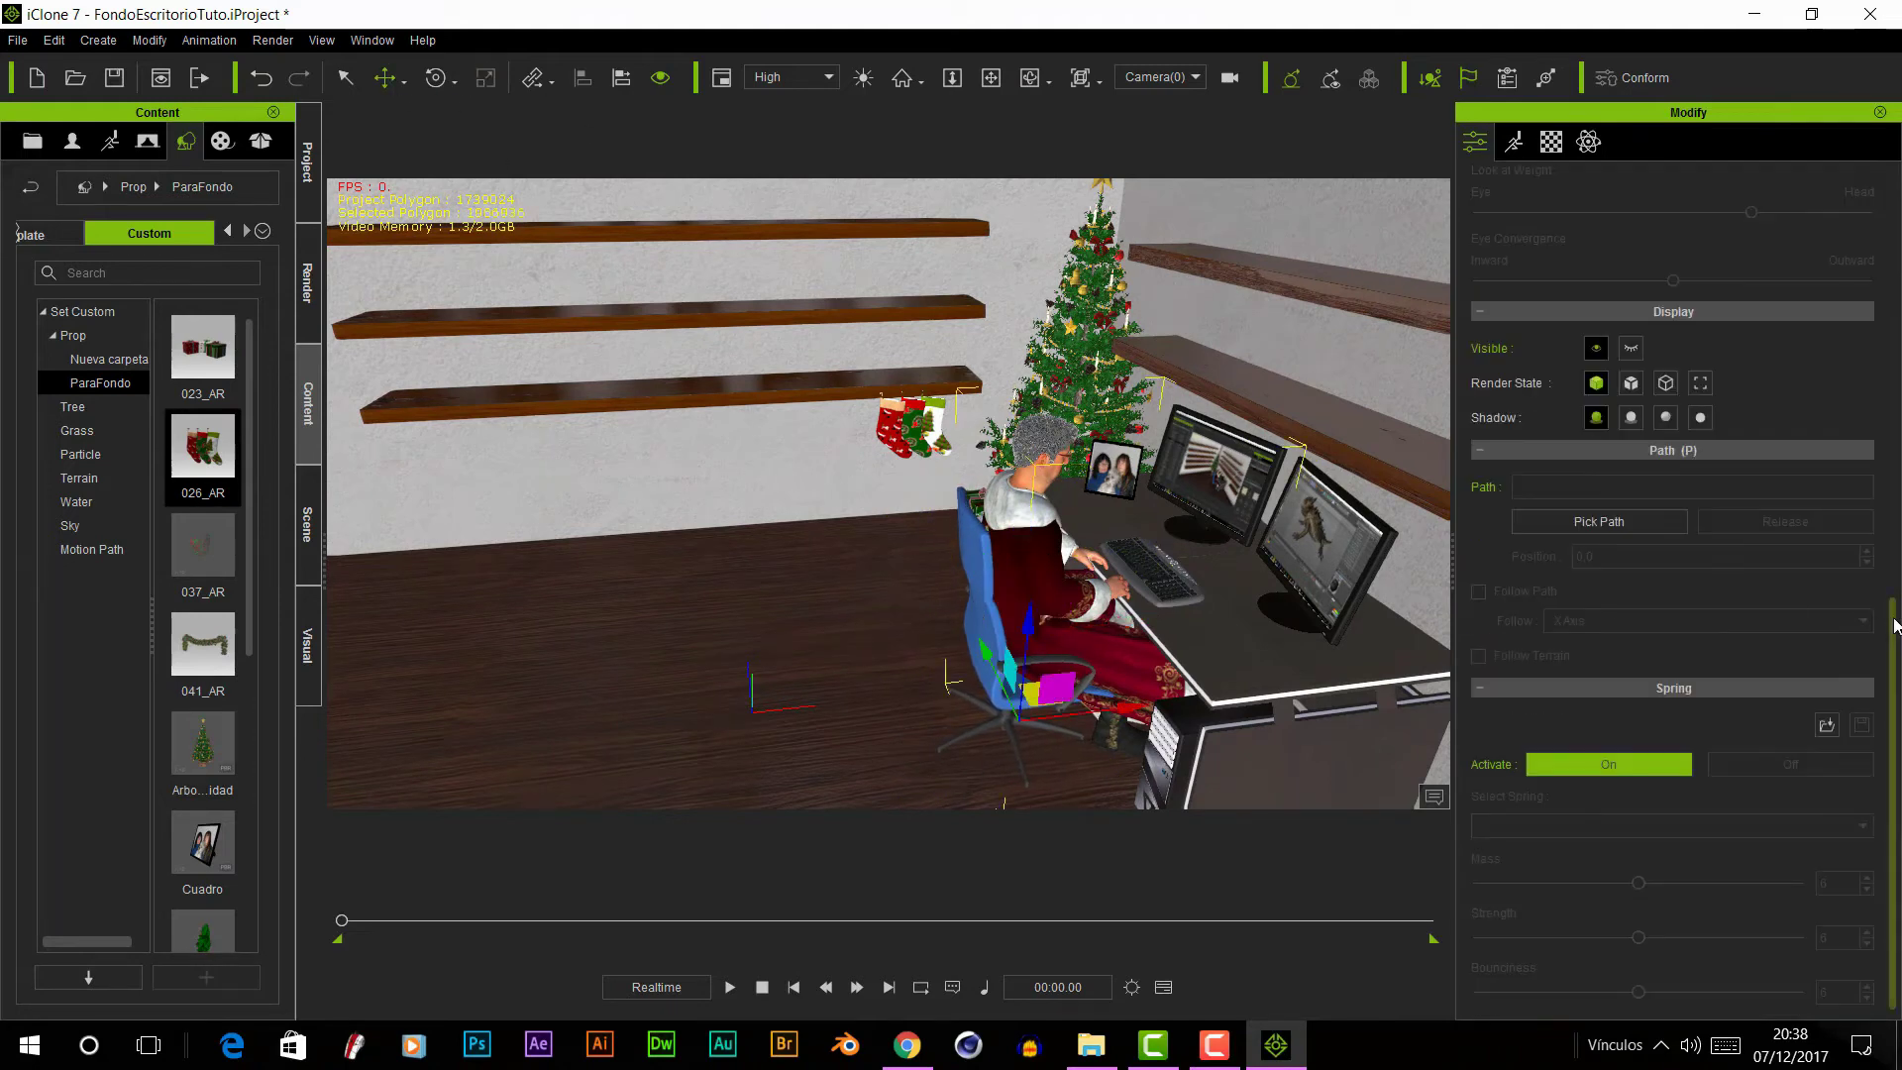
{"action": "left_click", "coordinate": [981, 619]}
{"action": "left_click", "coordinate": [435, 77]}
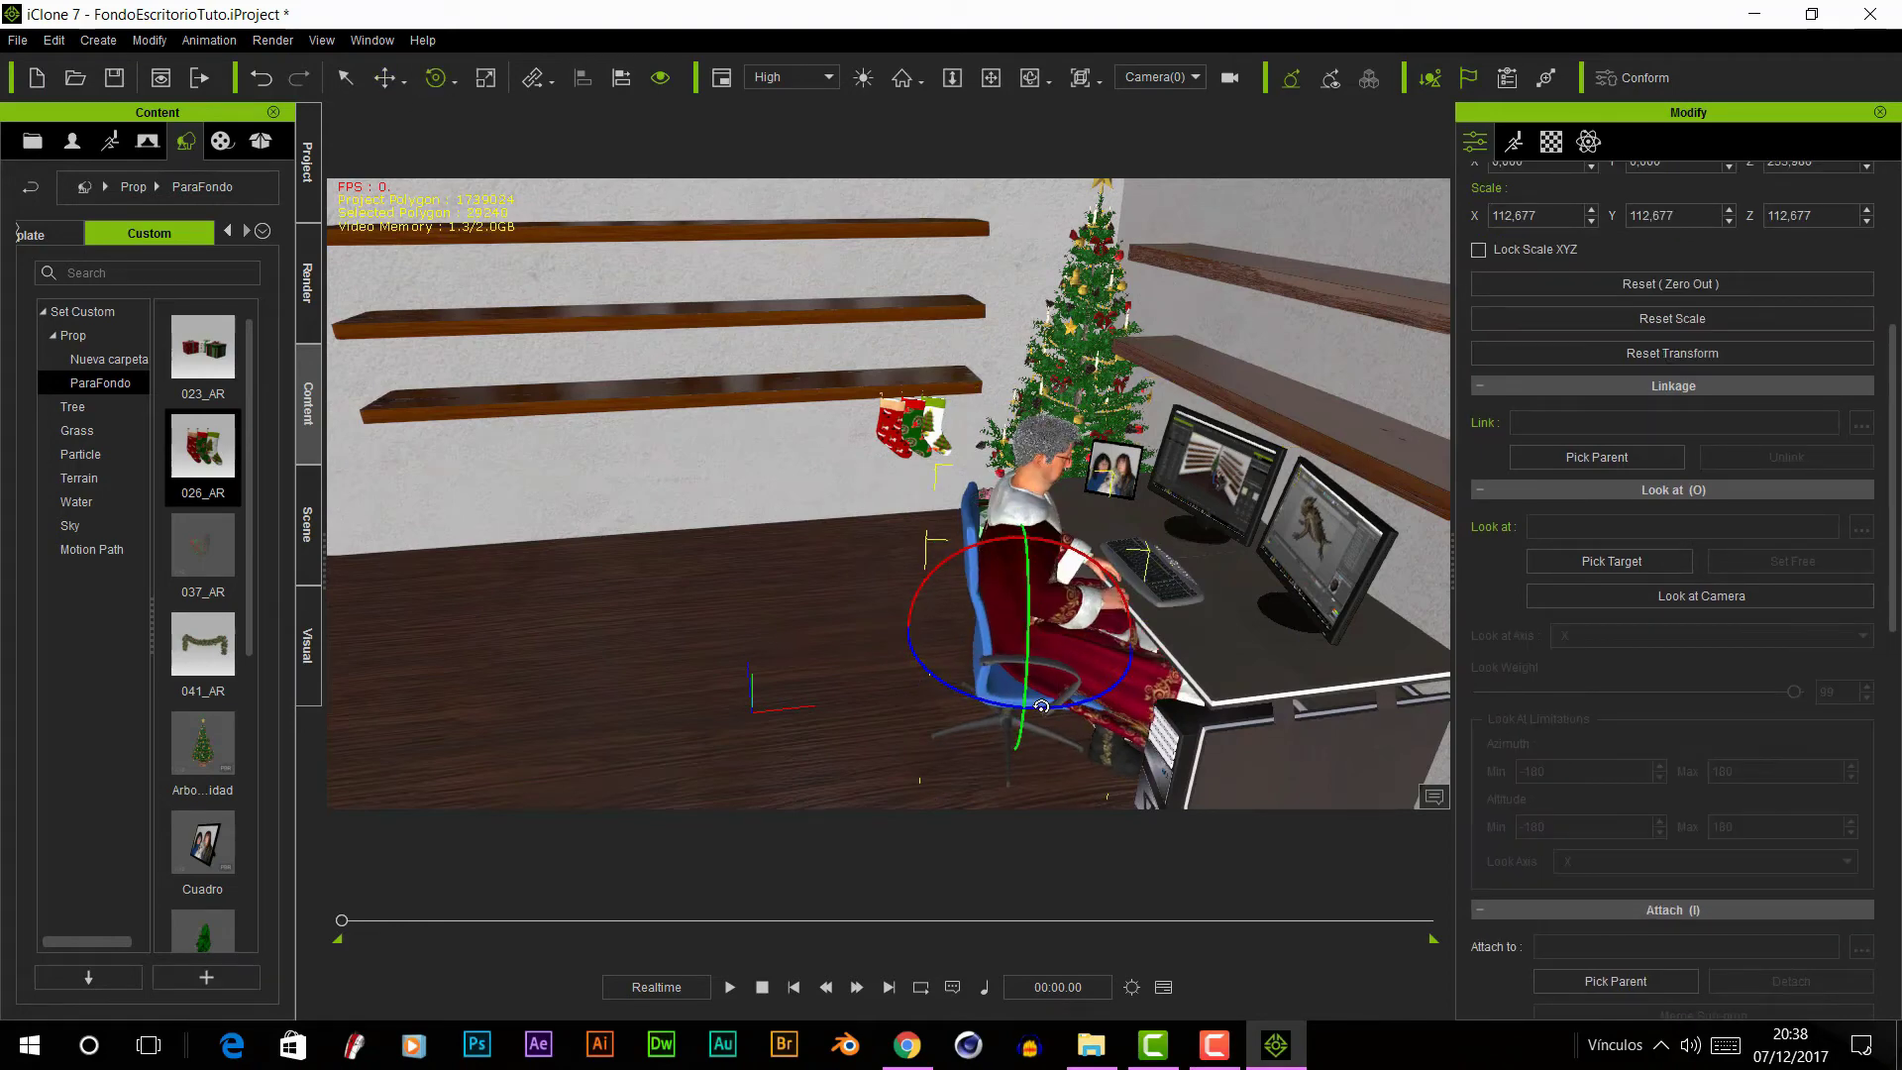
{"action": "left_click", "coordinate": [1041, 706]}
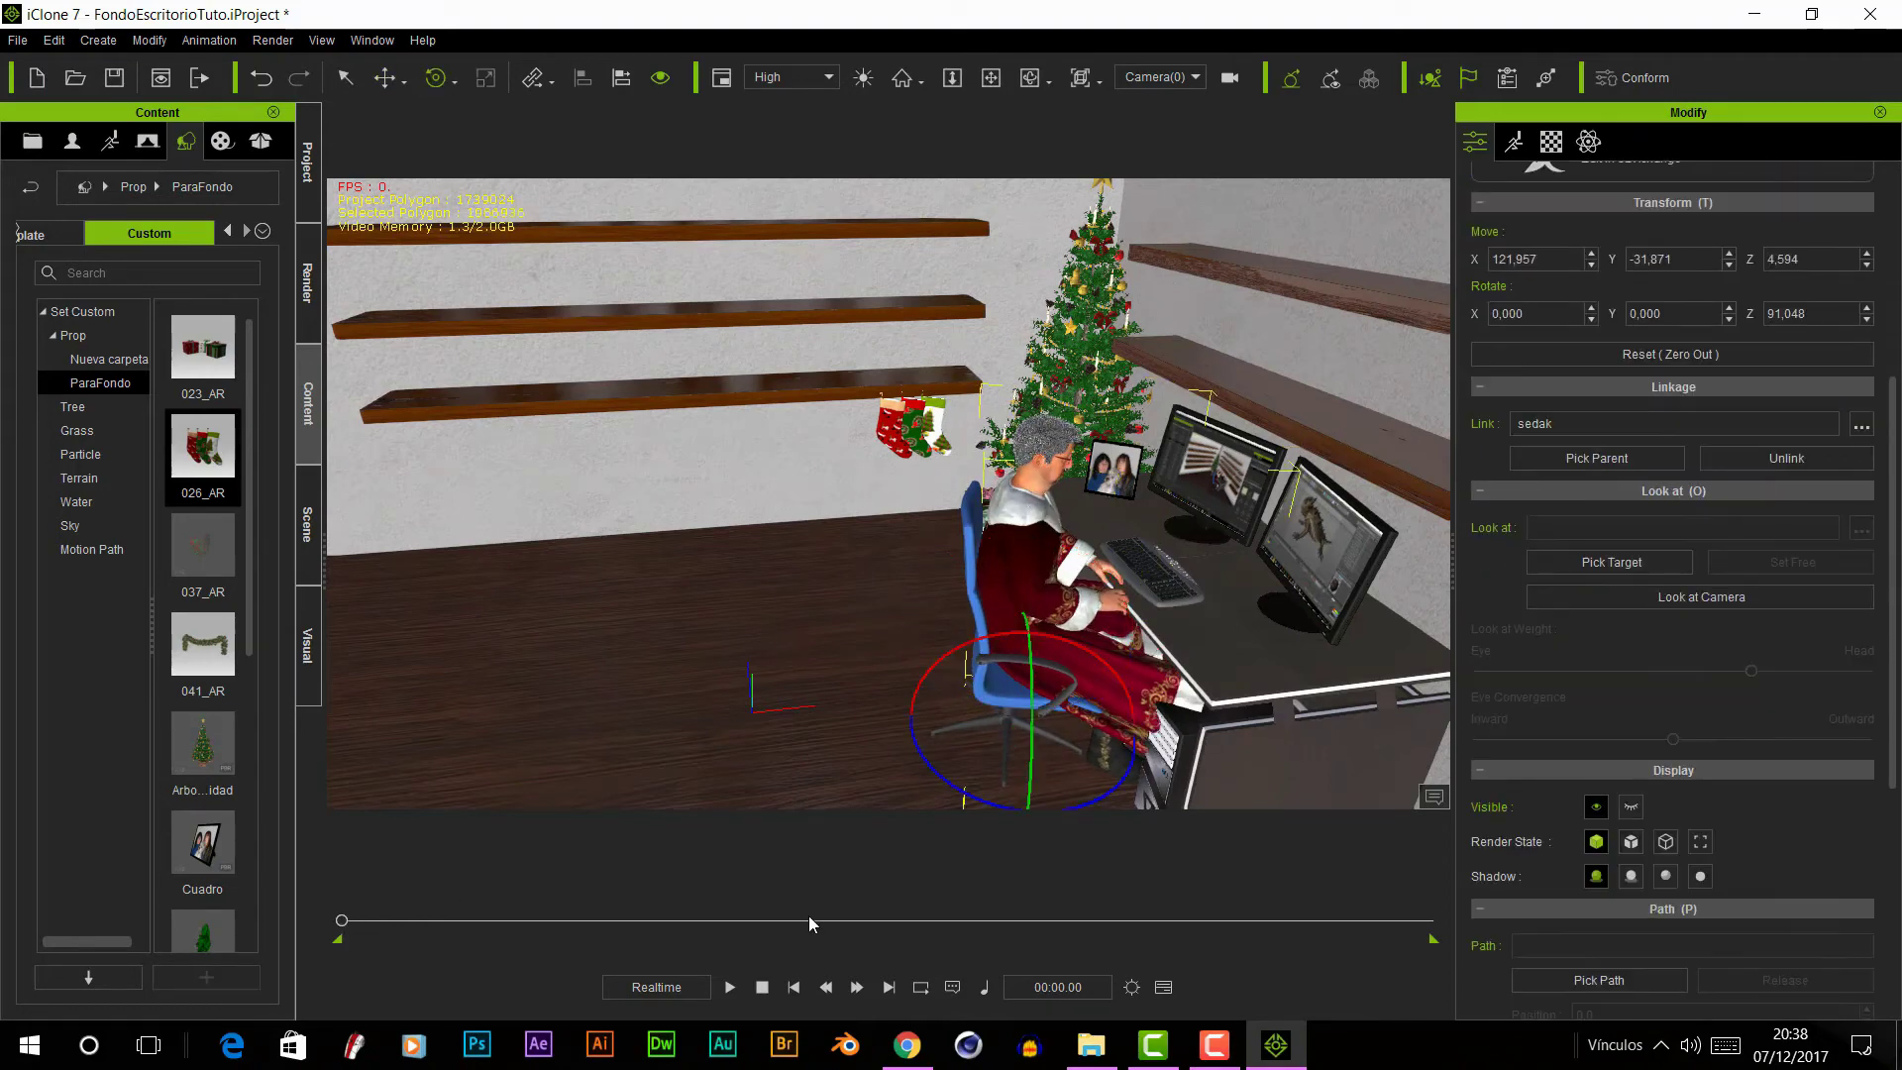
{"action": "left_click", "coordinate": [1164, 988]}
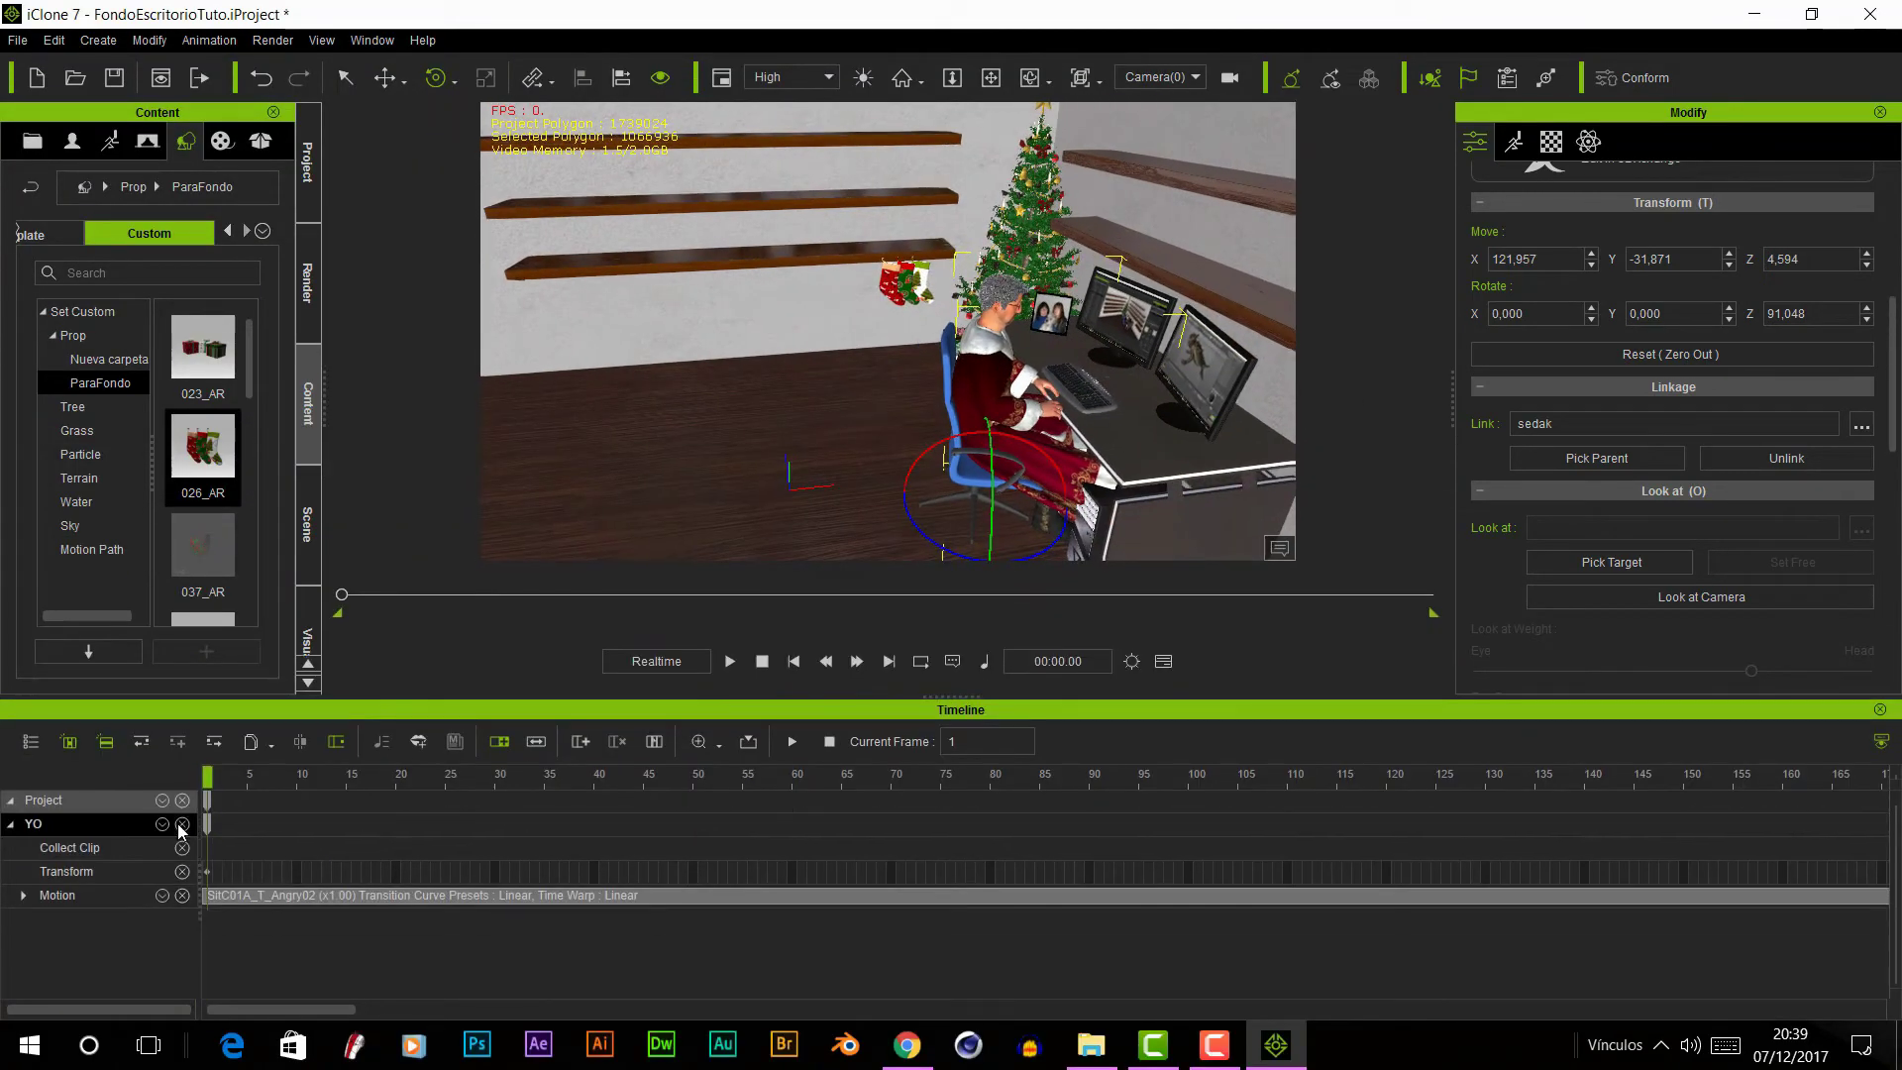
- Trim the YO character's Angry02 motion clip to its opening frames and enlarge the 3D view
{"action": "left_click", "coordinate": [267, 892]}
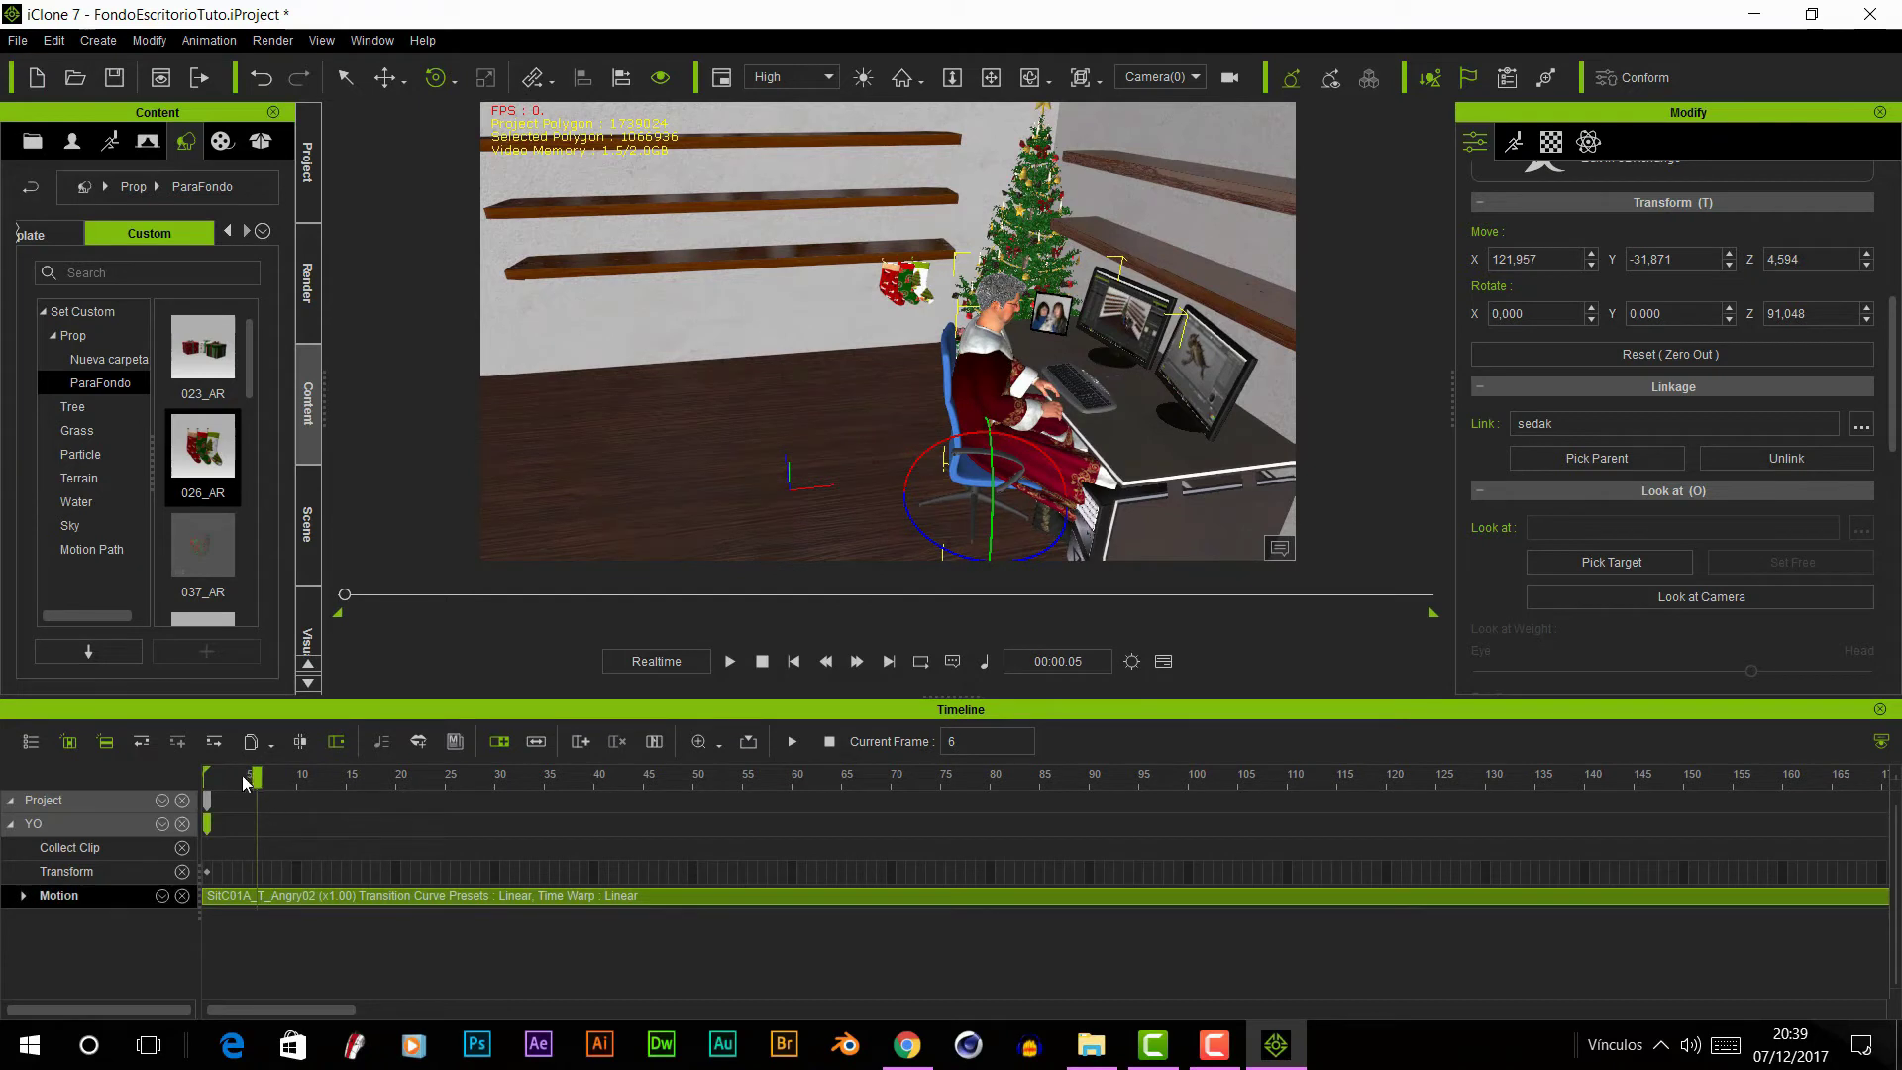
{"action": "left_click", "coordinate": [223, 780]}
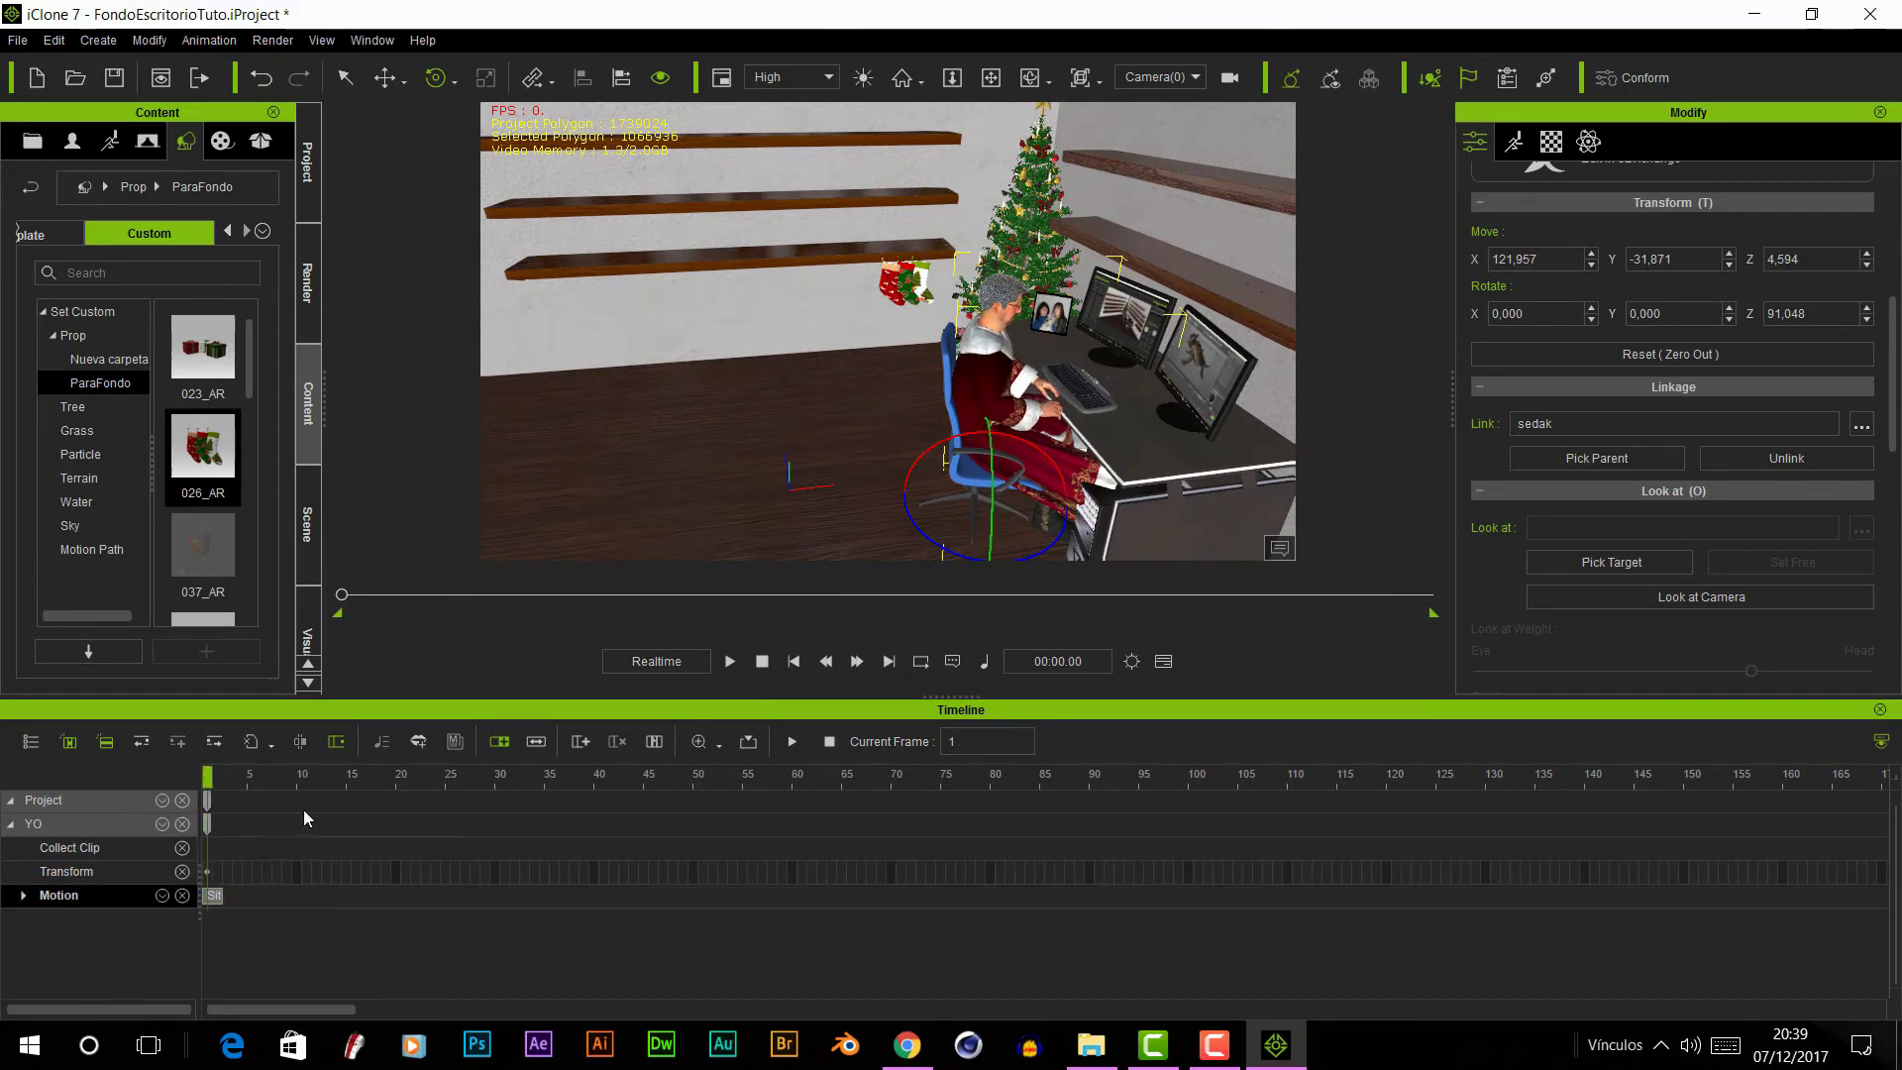
{"action": "left_click_drag", "start_coordinate": [955, 710], "coordinate": [955, 866]}
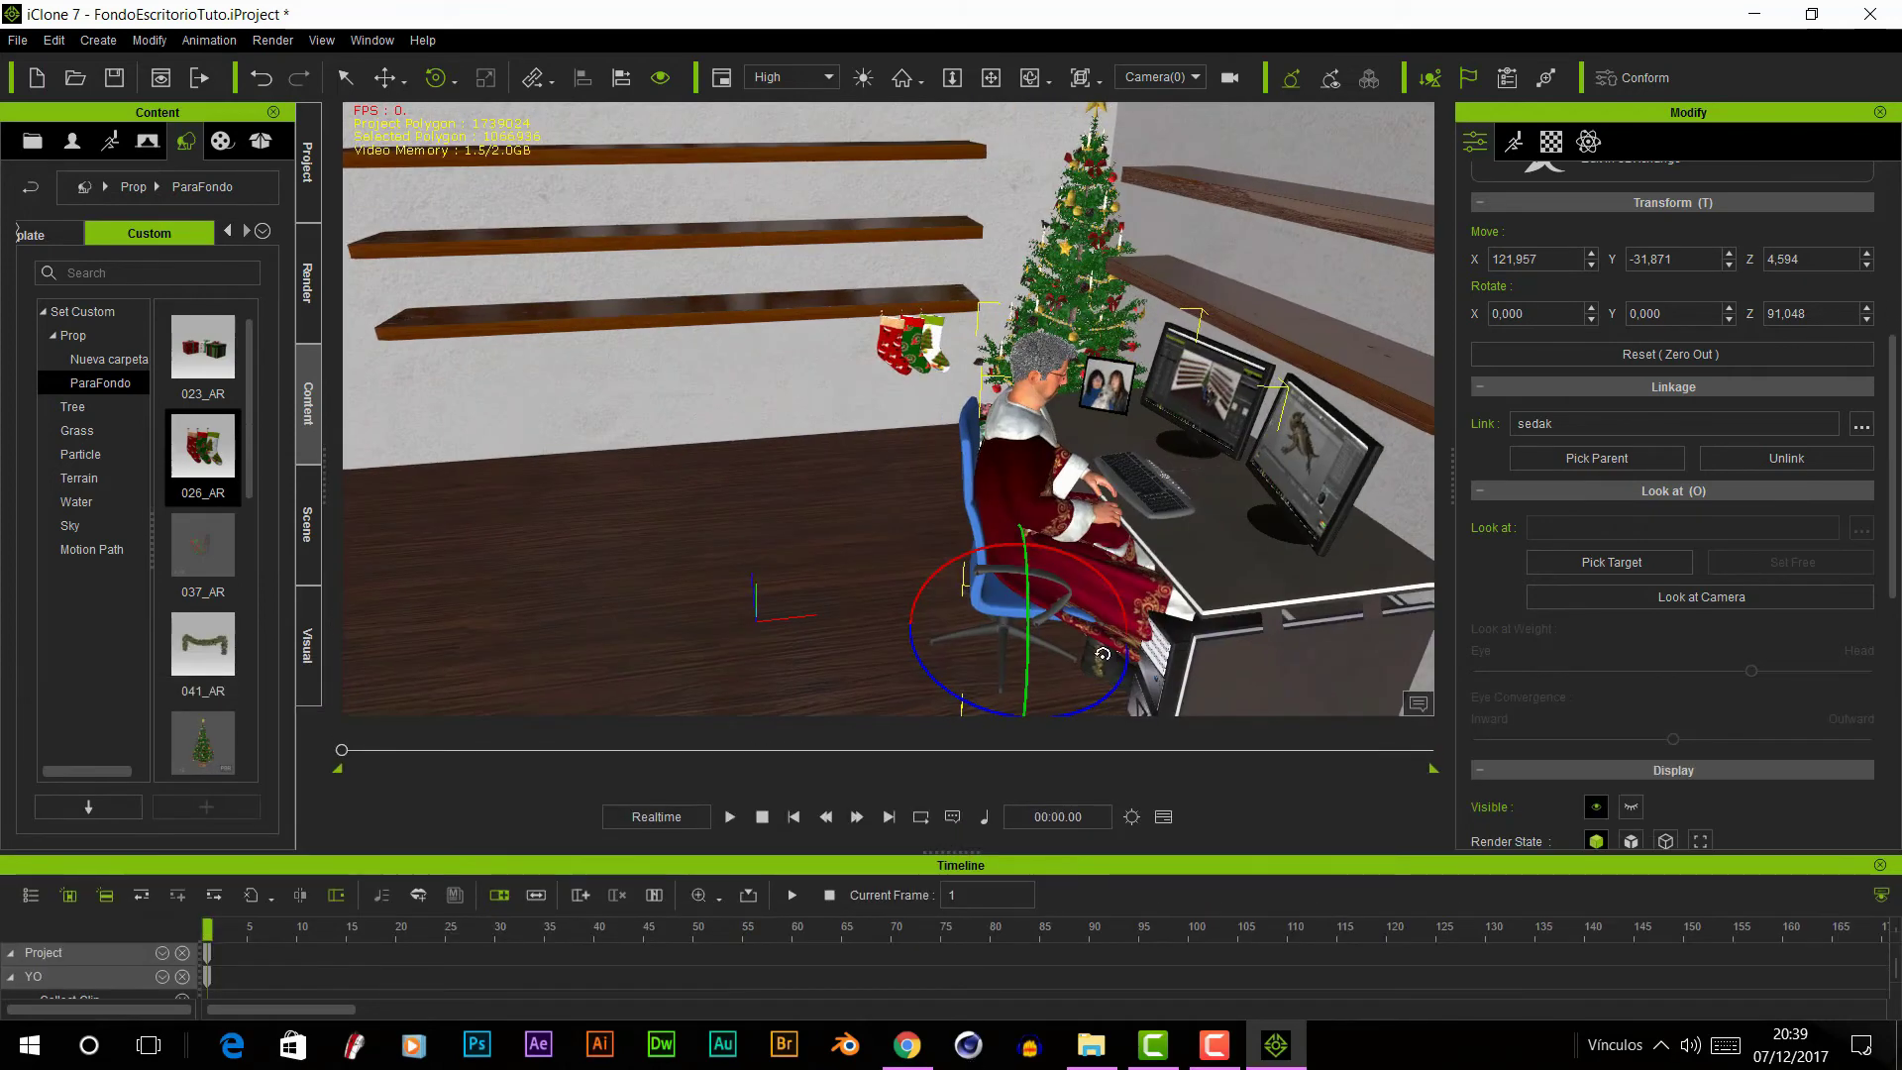
- Open Edit Motion Layer and raise Santa's left hand up and to the right
{"action": "scroll", "coordinate": [1809, 344], "scroll_direction": "up", "scroll_amount": 5}
{"action": "left_click", "coordinate": [1513, 141]}
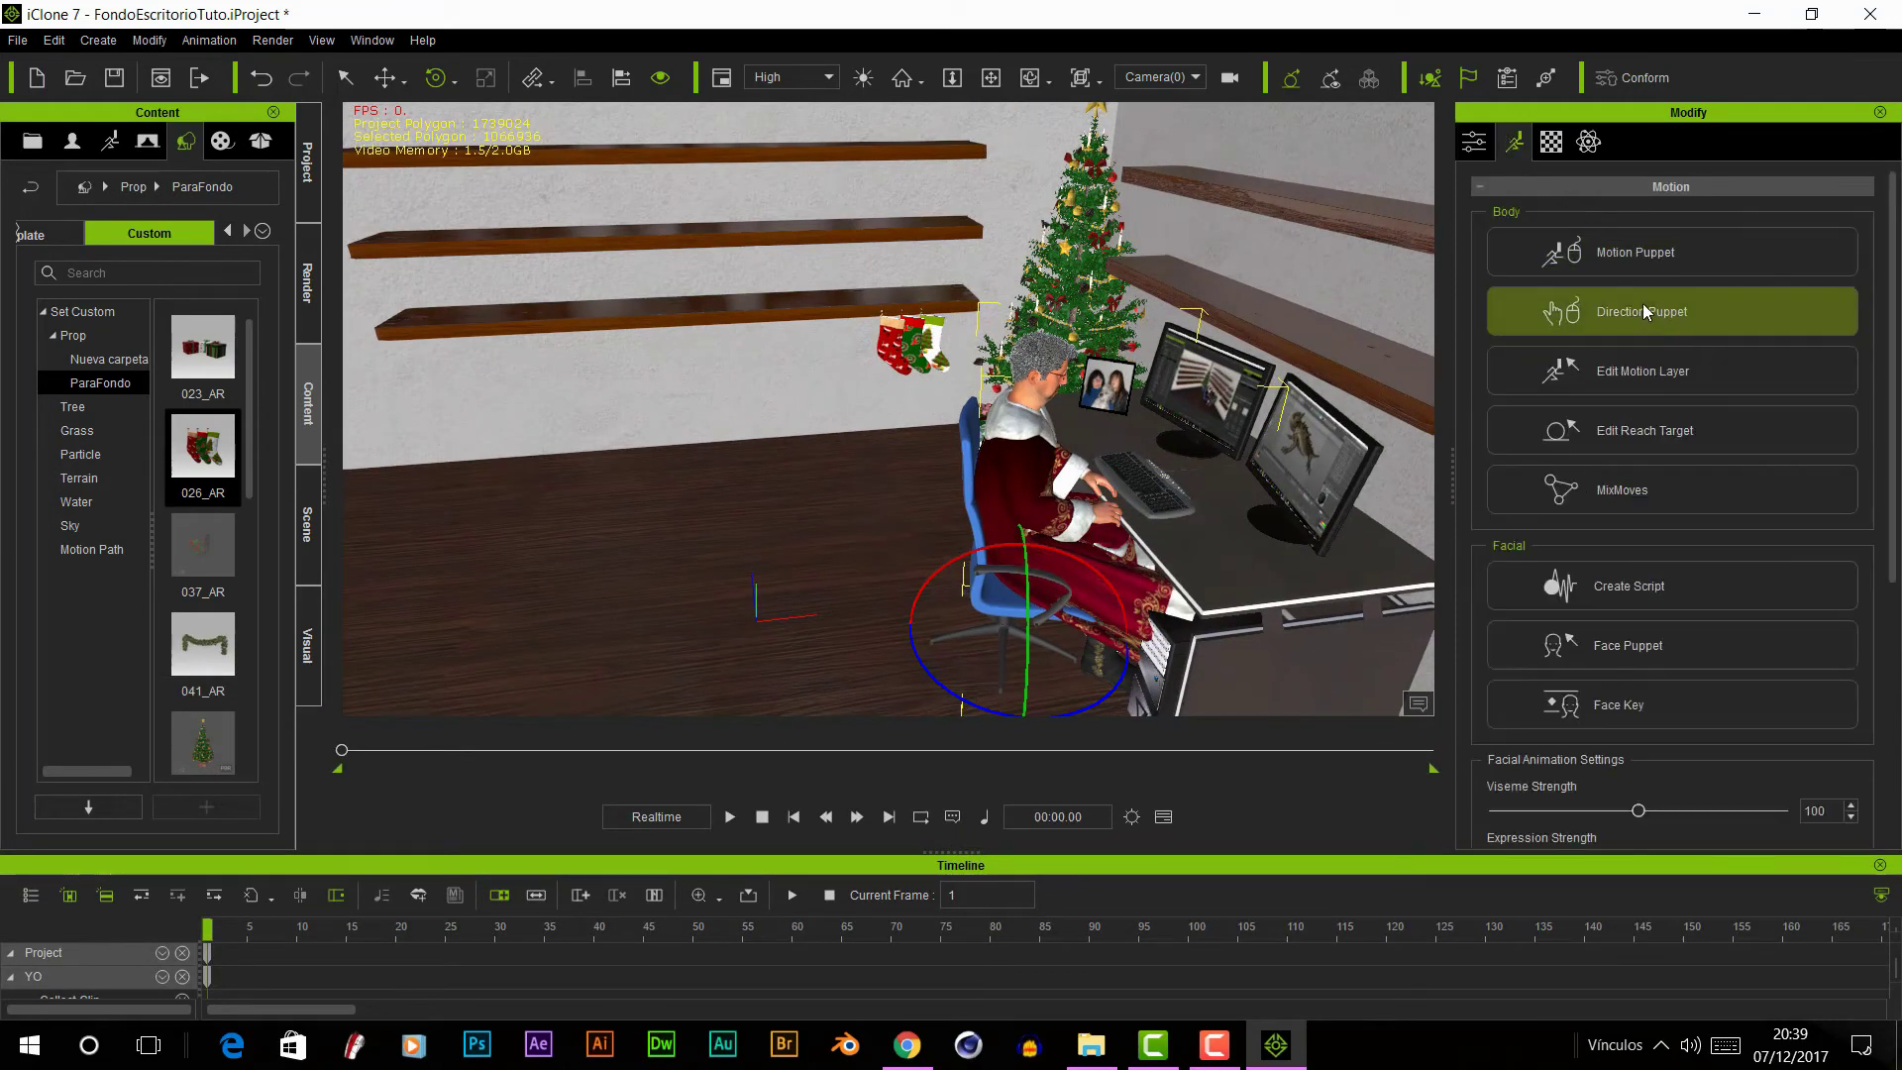
{"action": "left_click", "coordinate": [1674, 374]}
{"action": "left_click", "coordinate": [1381, 200]}
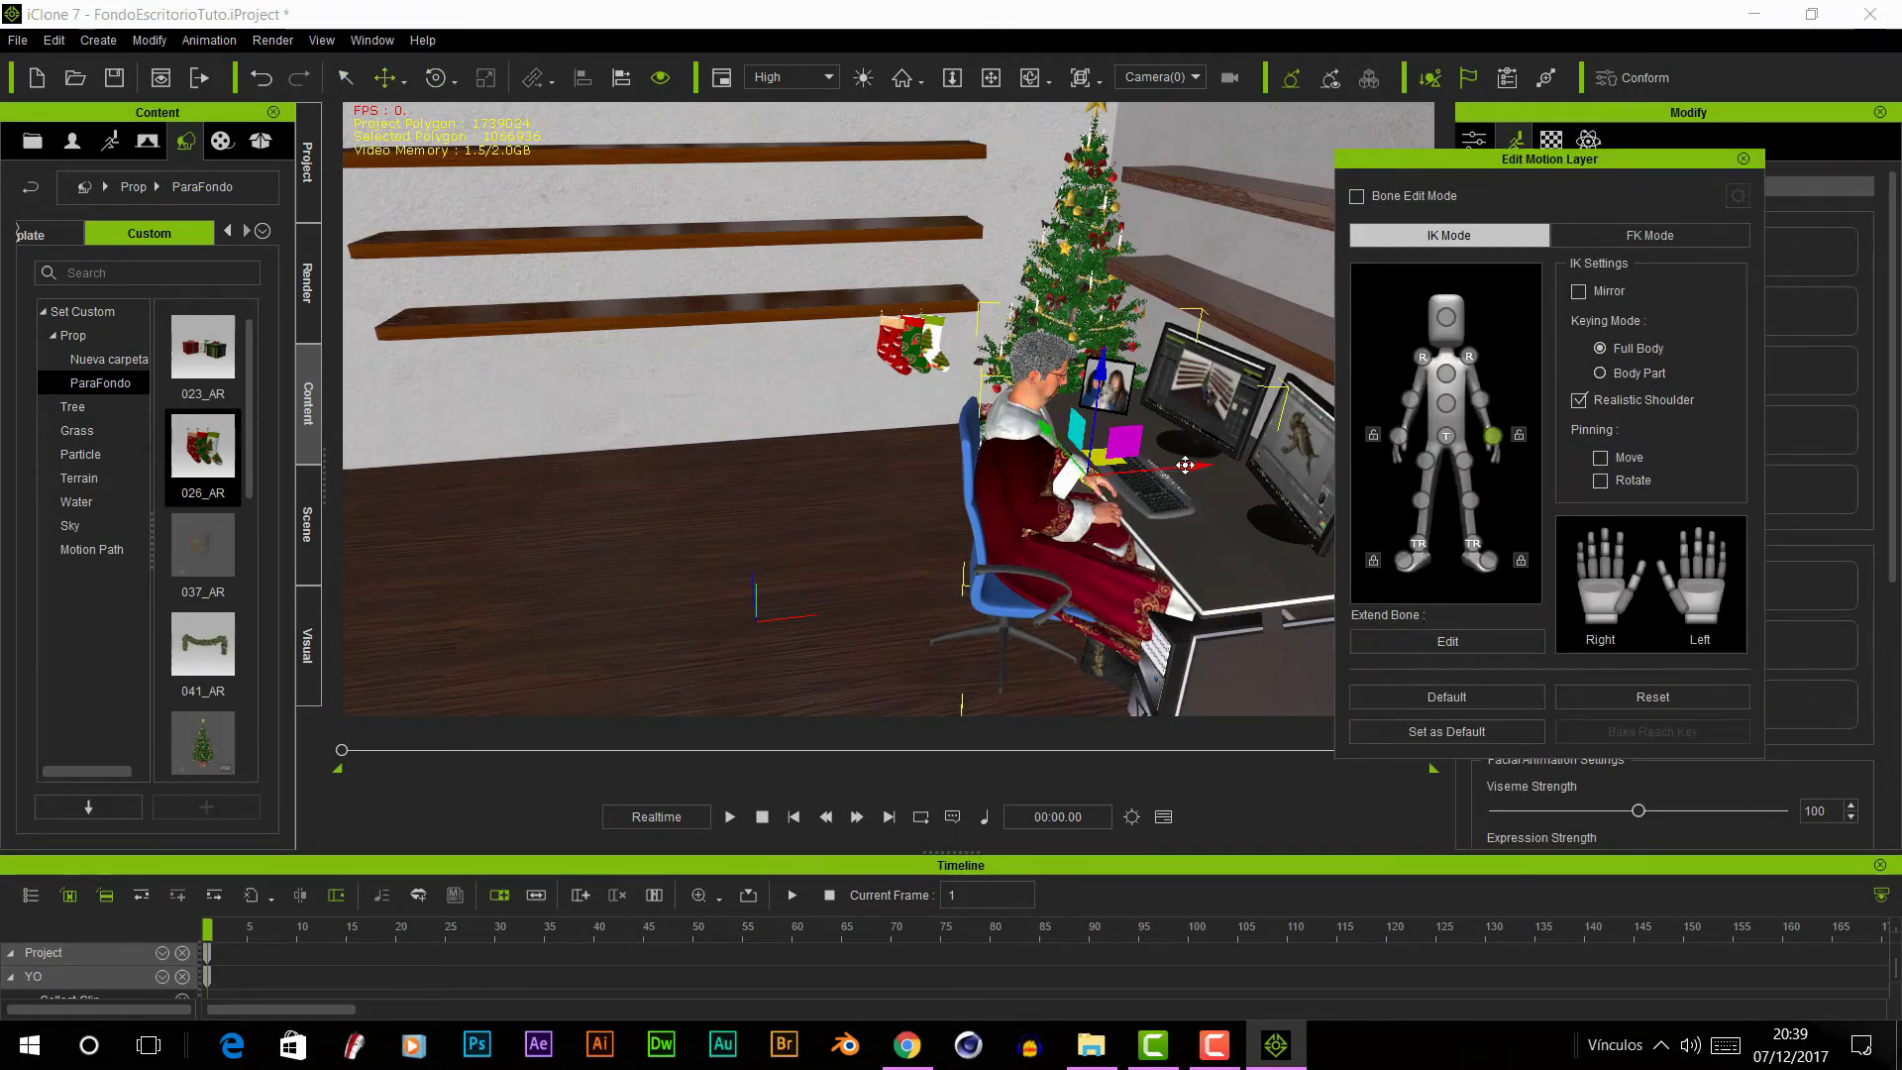
{"action": "left_click", "coordinate": [1493, 436]}
{"action": "left_click_drag", "start_coordinate": [1136, 423], "coordinate": [1156, 378]}
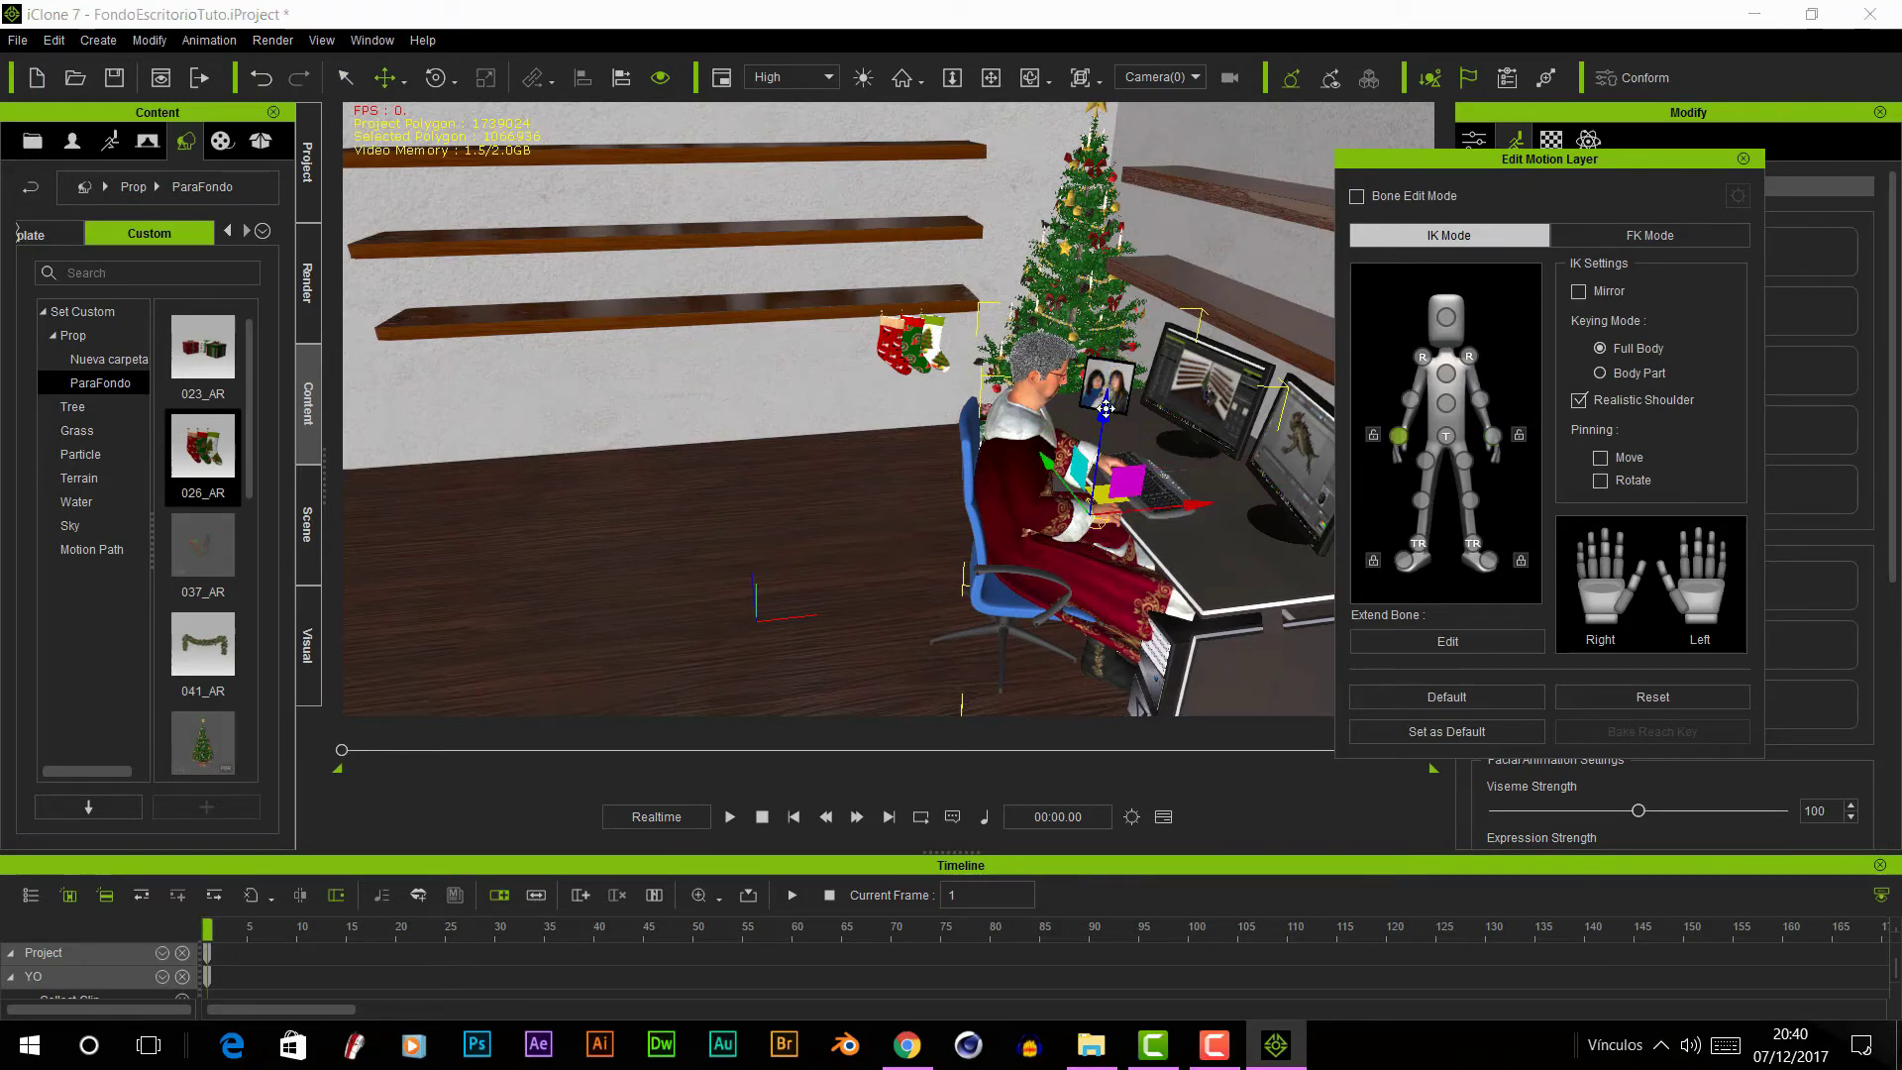
- Rotate Santa's chest and head so both face the camera
{"action": "left_click", "coordinate": [1446, 373]}
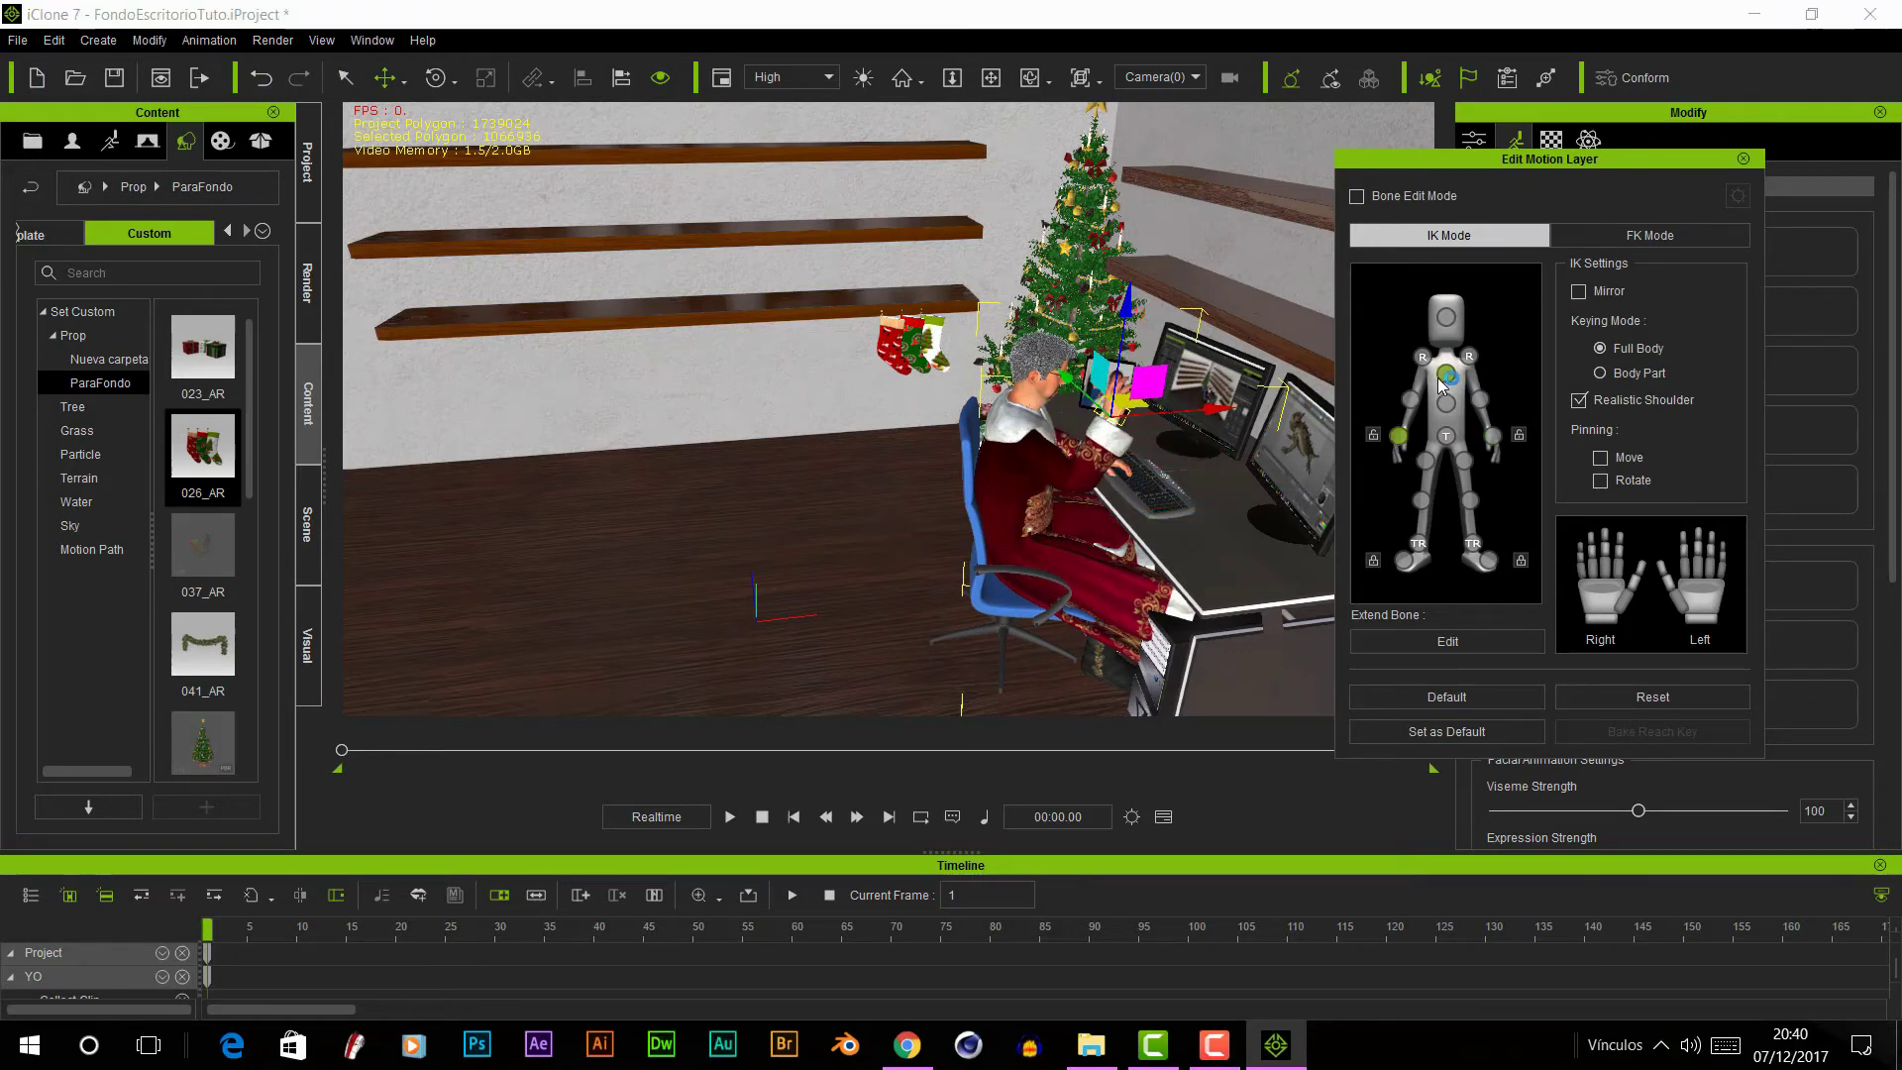
{"action": "left_click", "coordinate": [1167, 123]}
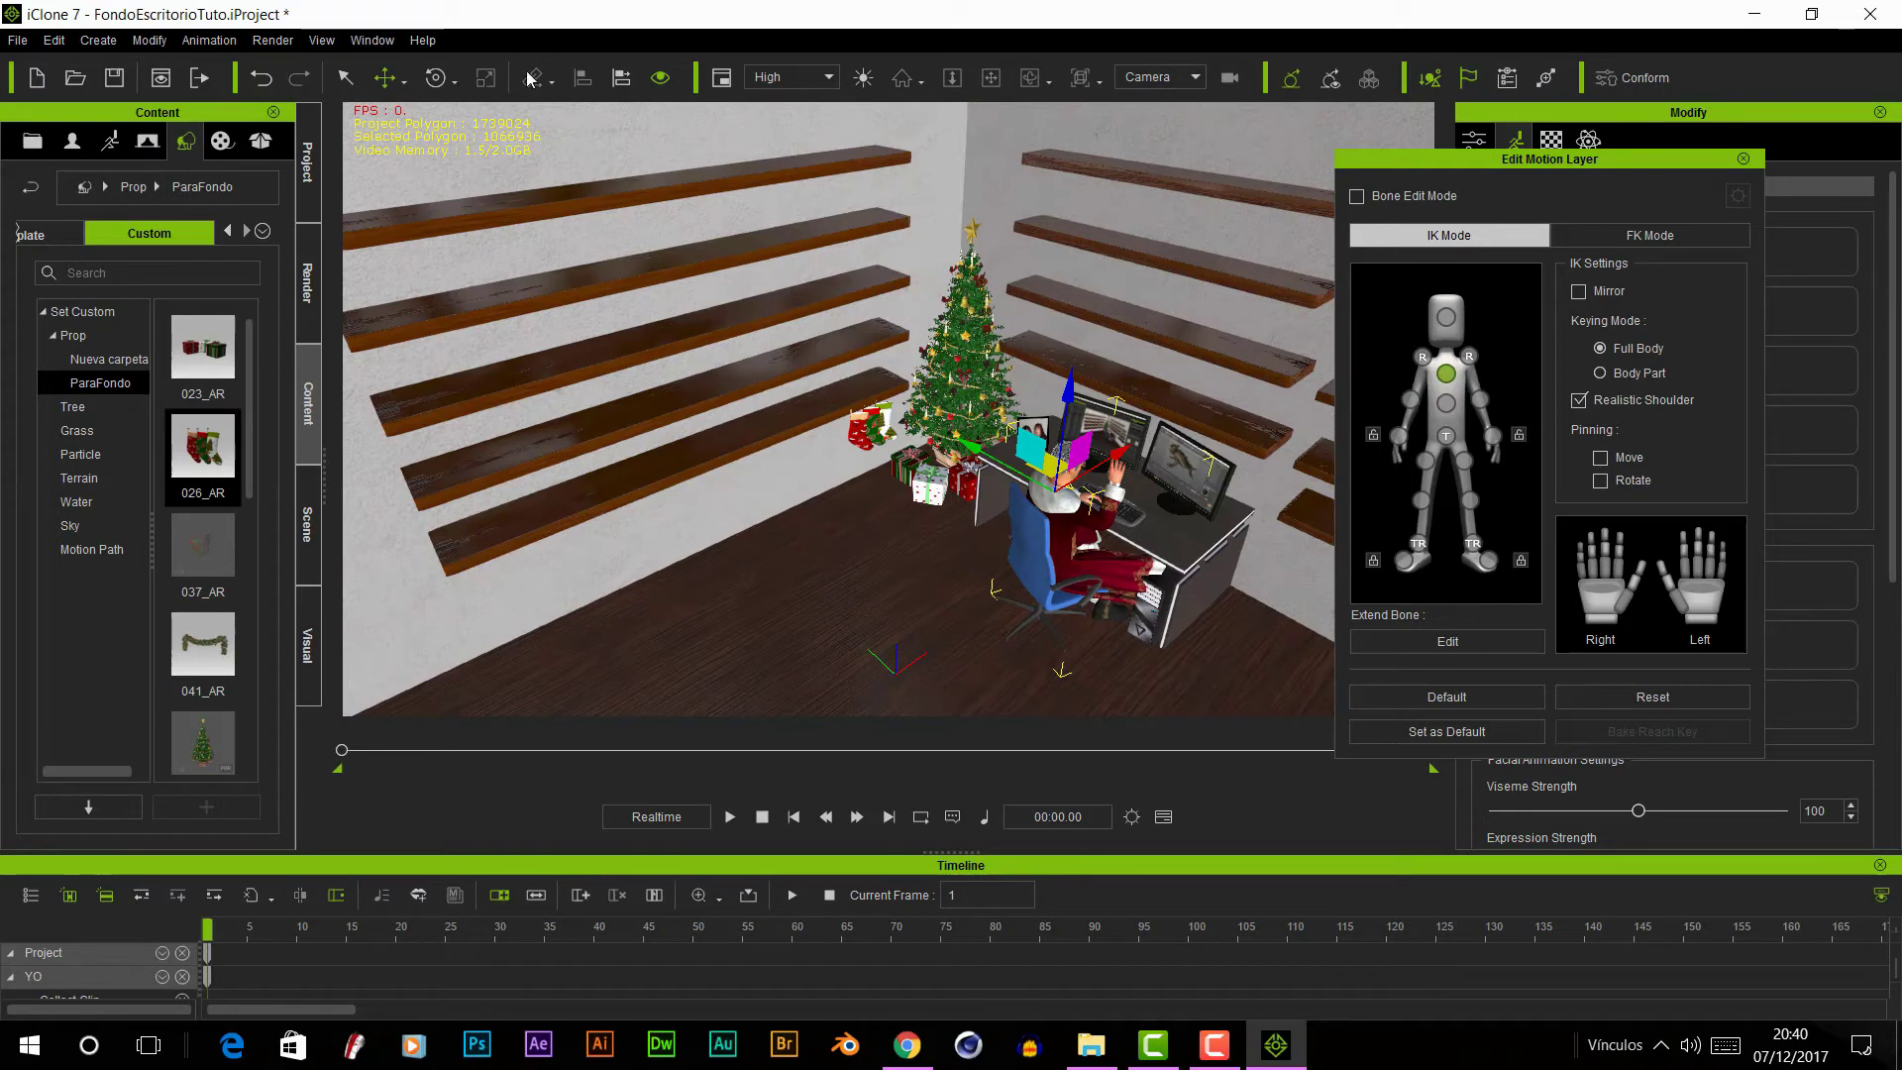
{"action": "key", "text": "e"}
{"action": "left_click_drag", "start_coordinate": [1050, 402], "coordinate": [974, 424]}
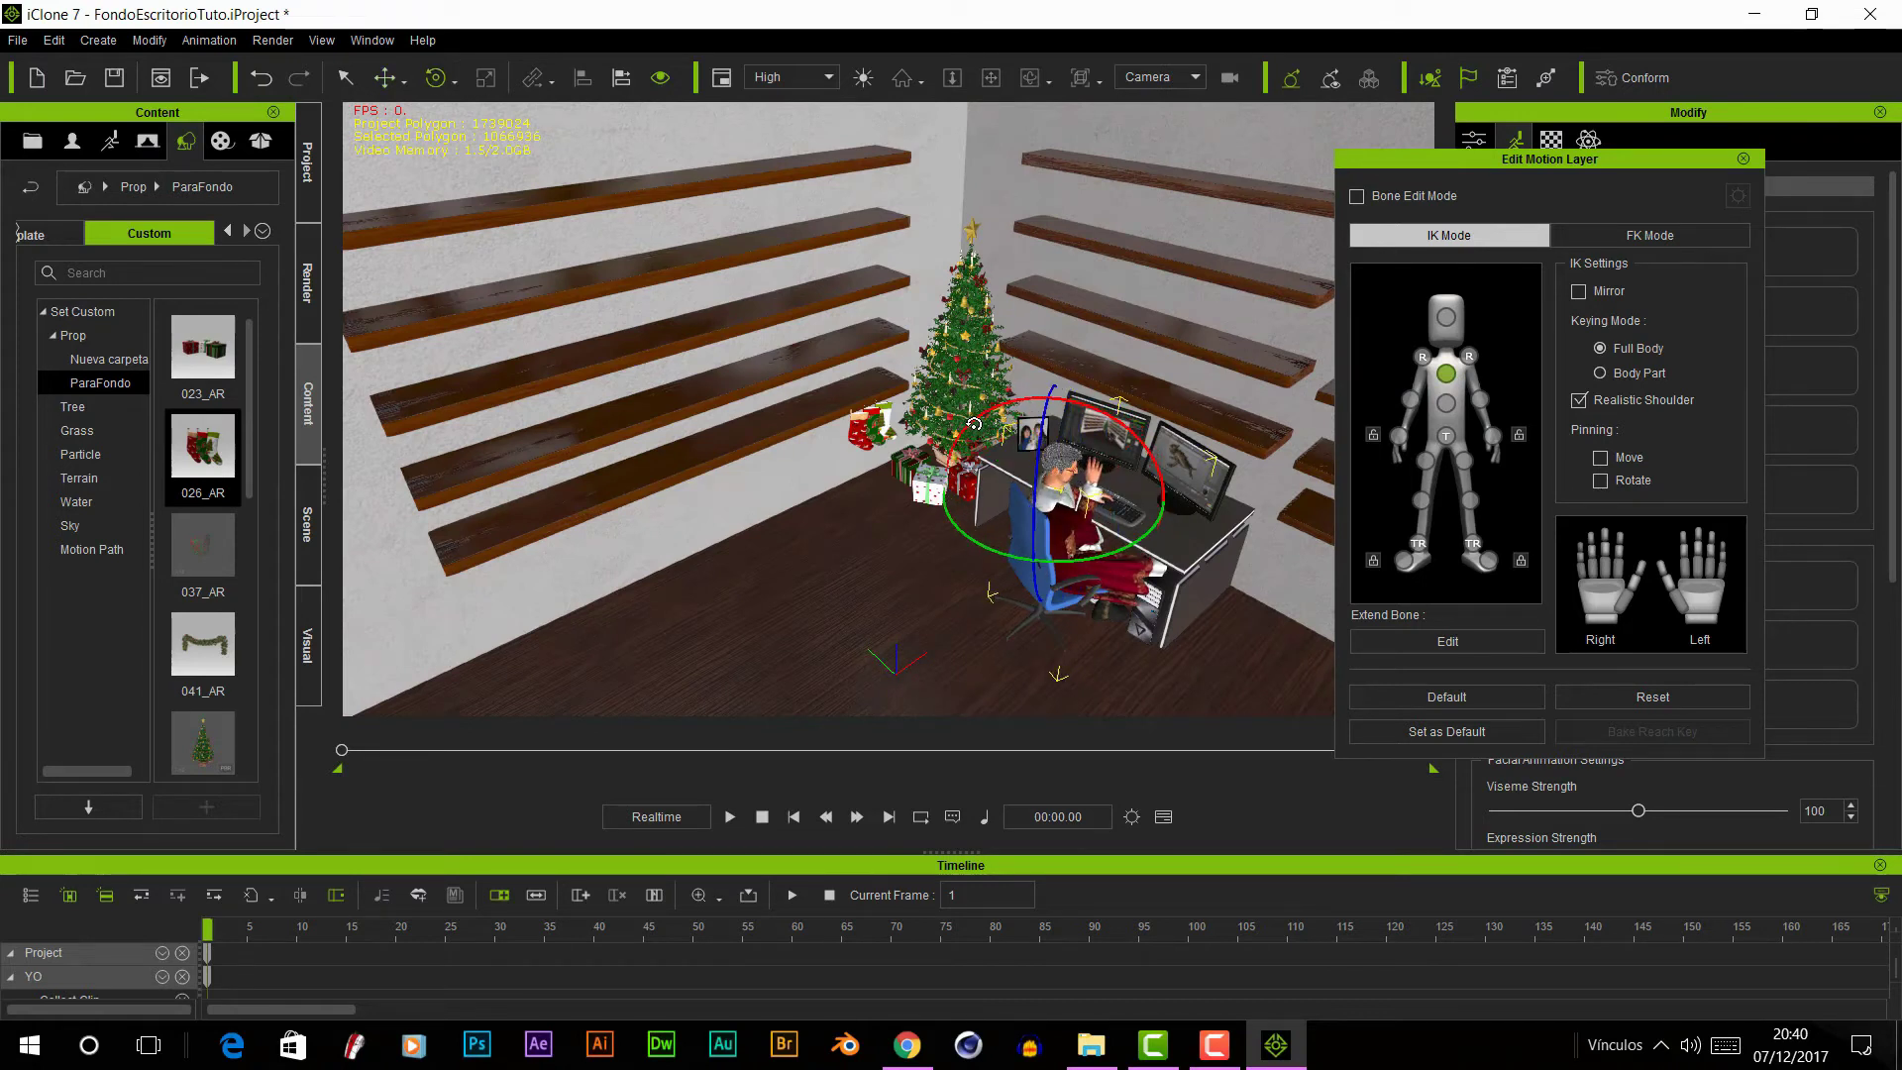
{"action": "left_click", "coordinate": [1059, 461]}
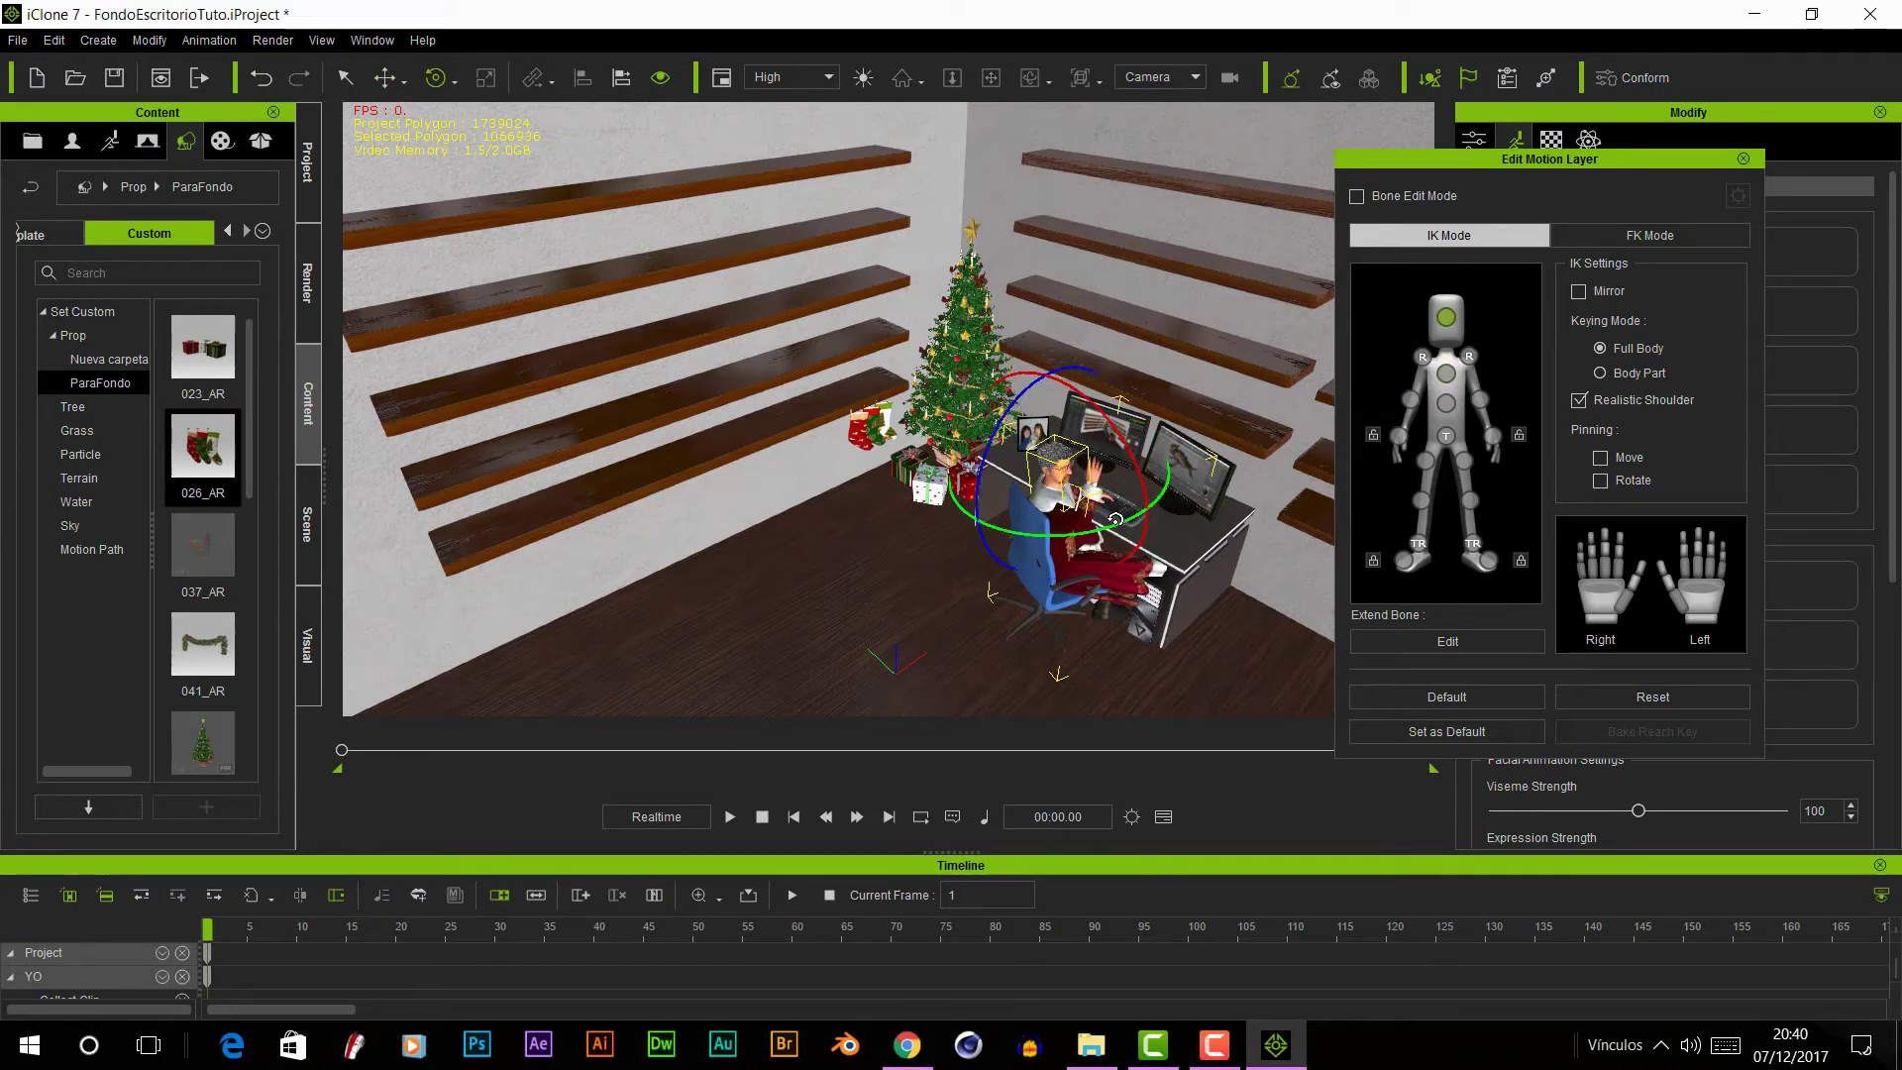
{"action": "left_click_drag", "start_coordinate": [1115, 519], "coordinate": [1104, 480]}
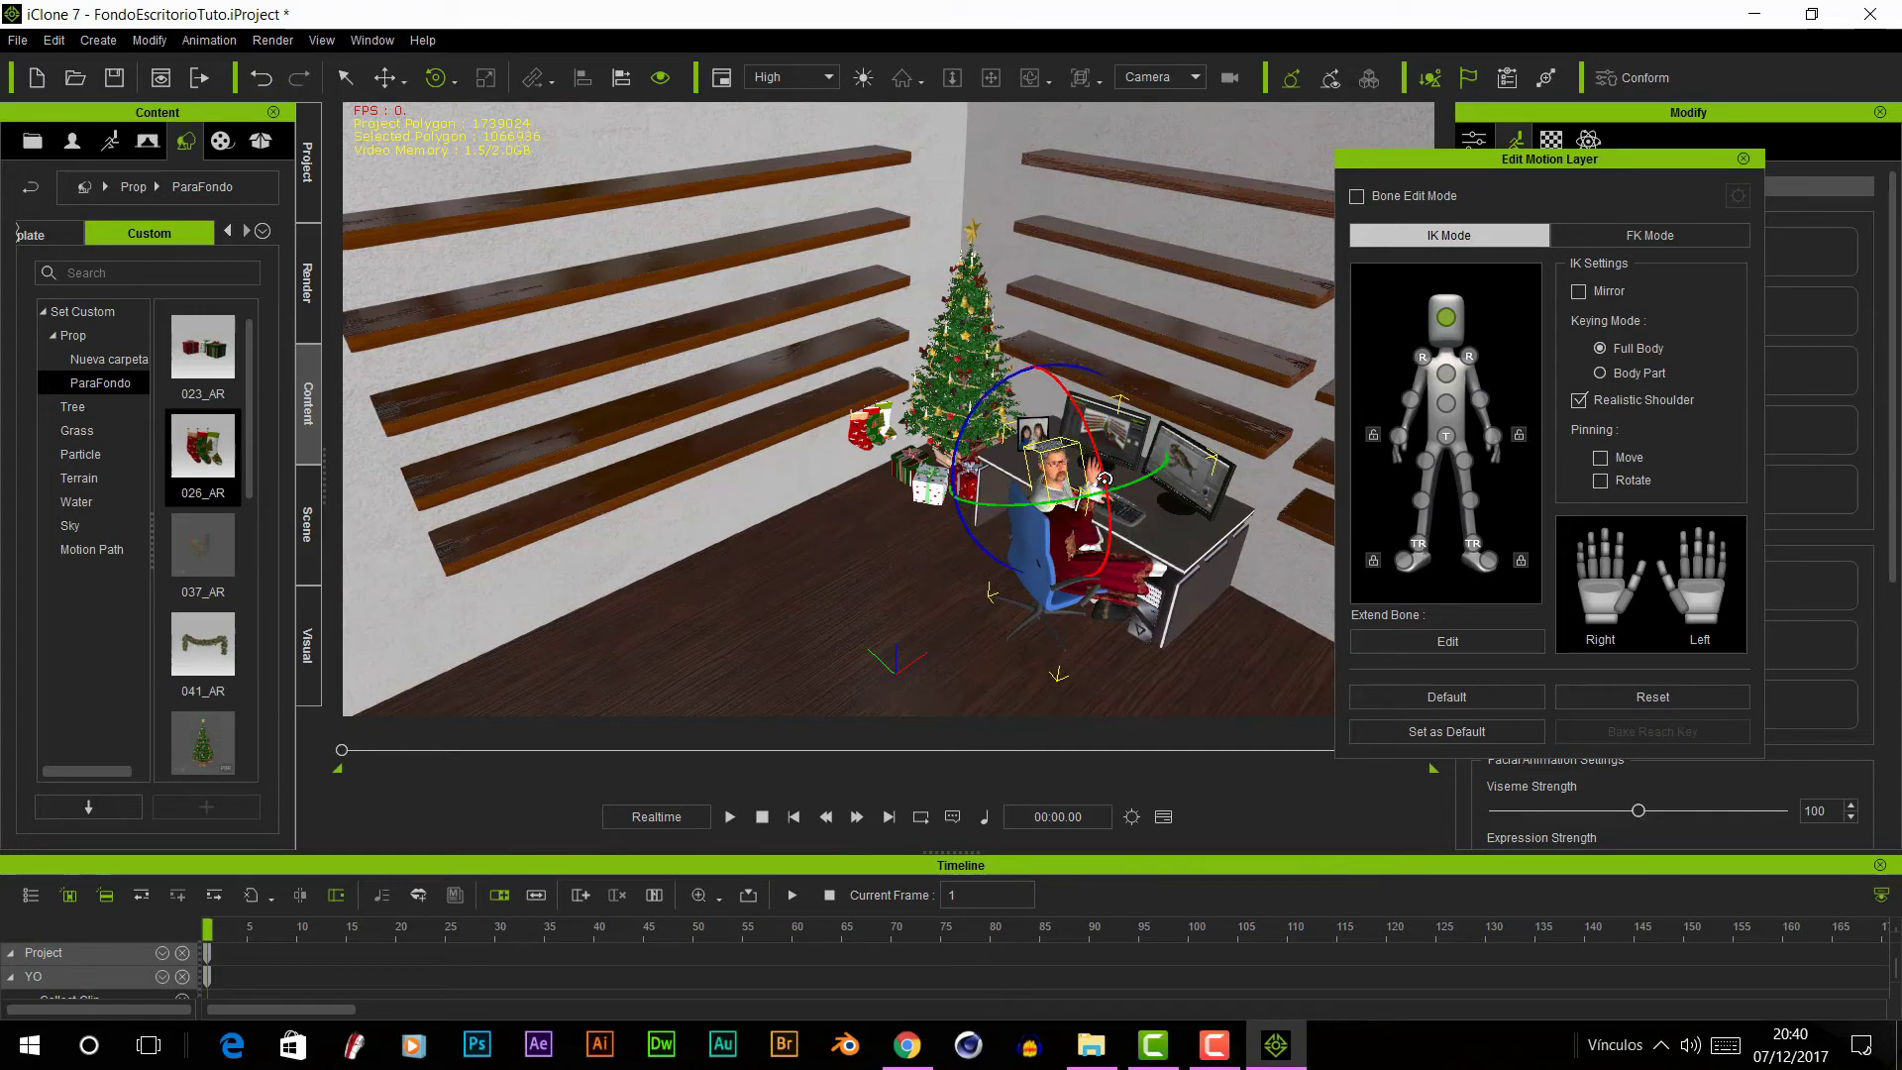
{"action": "left_click", "coordinate": [1050, 604]}
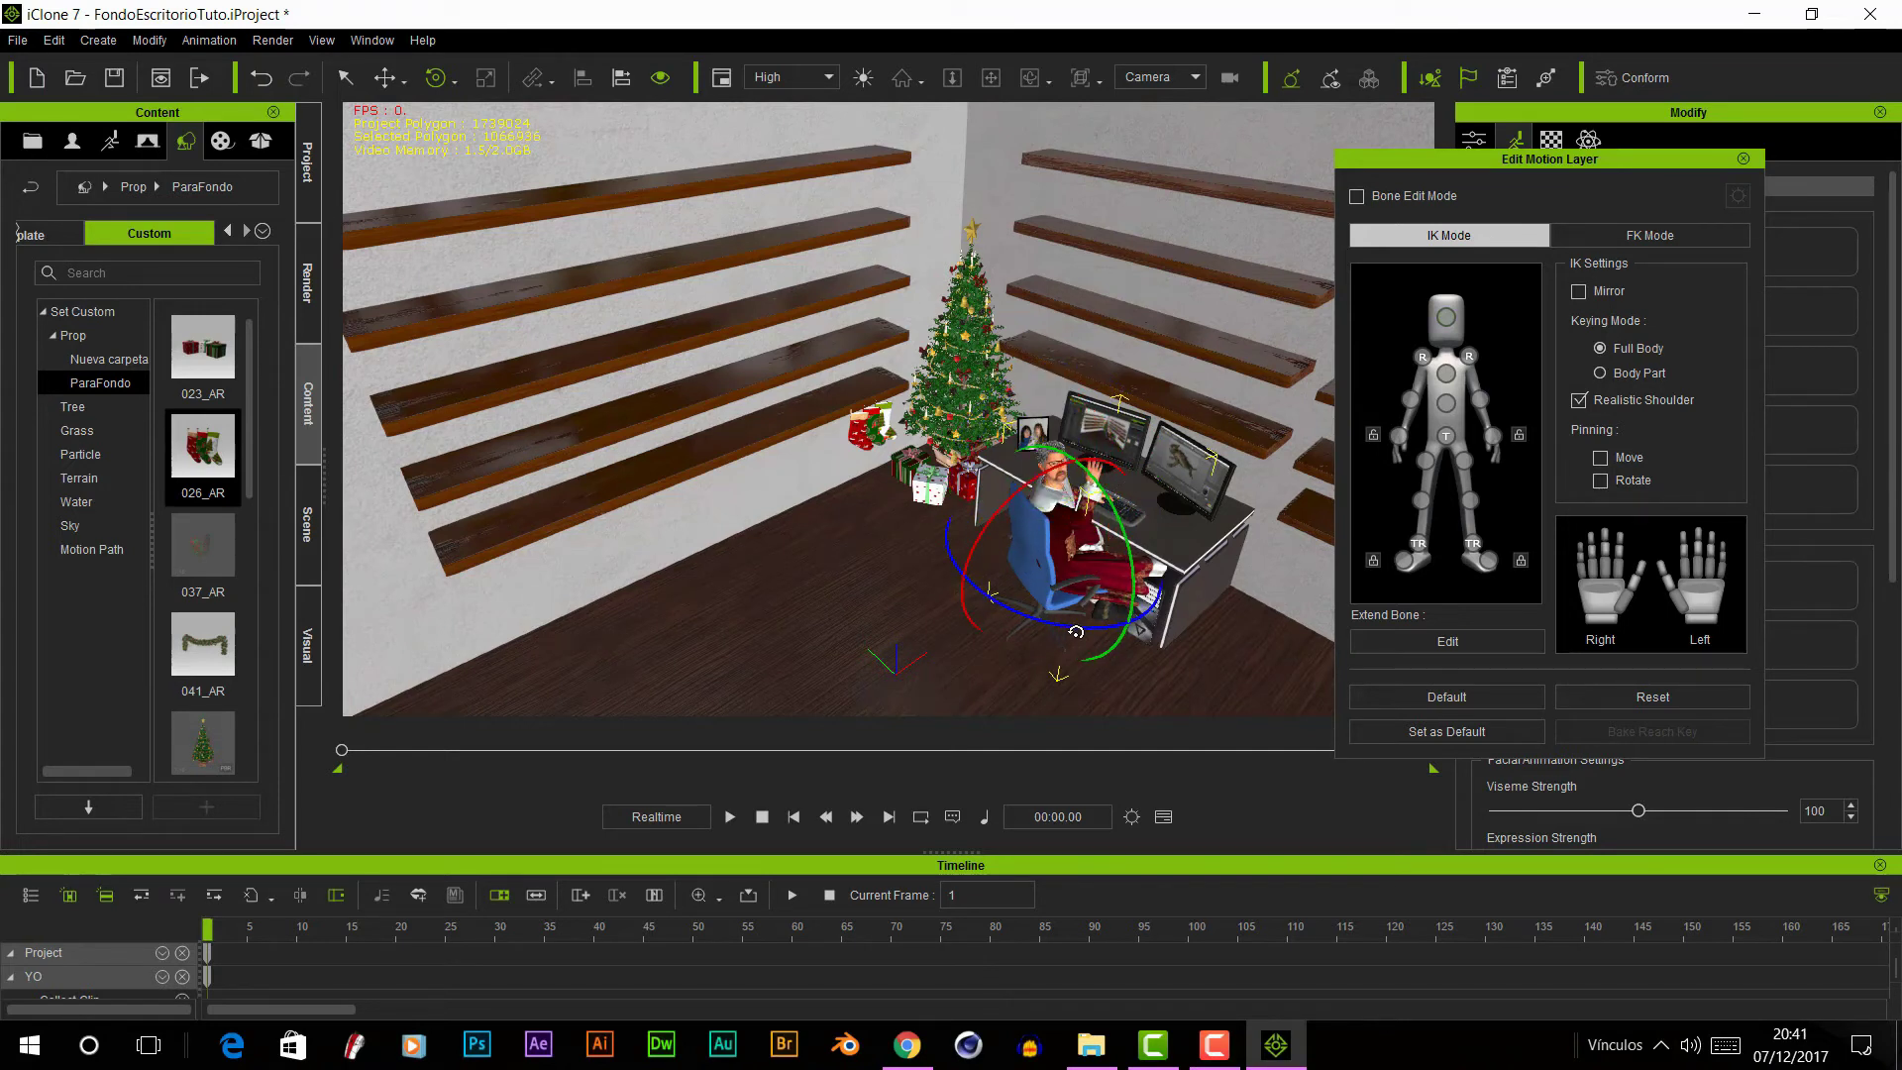
- Rotate the torso so the arm is raised in a wave, then close the motion layer editor
{"action": "left_click", "coordinate": [1399, 436]}
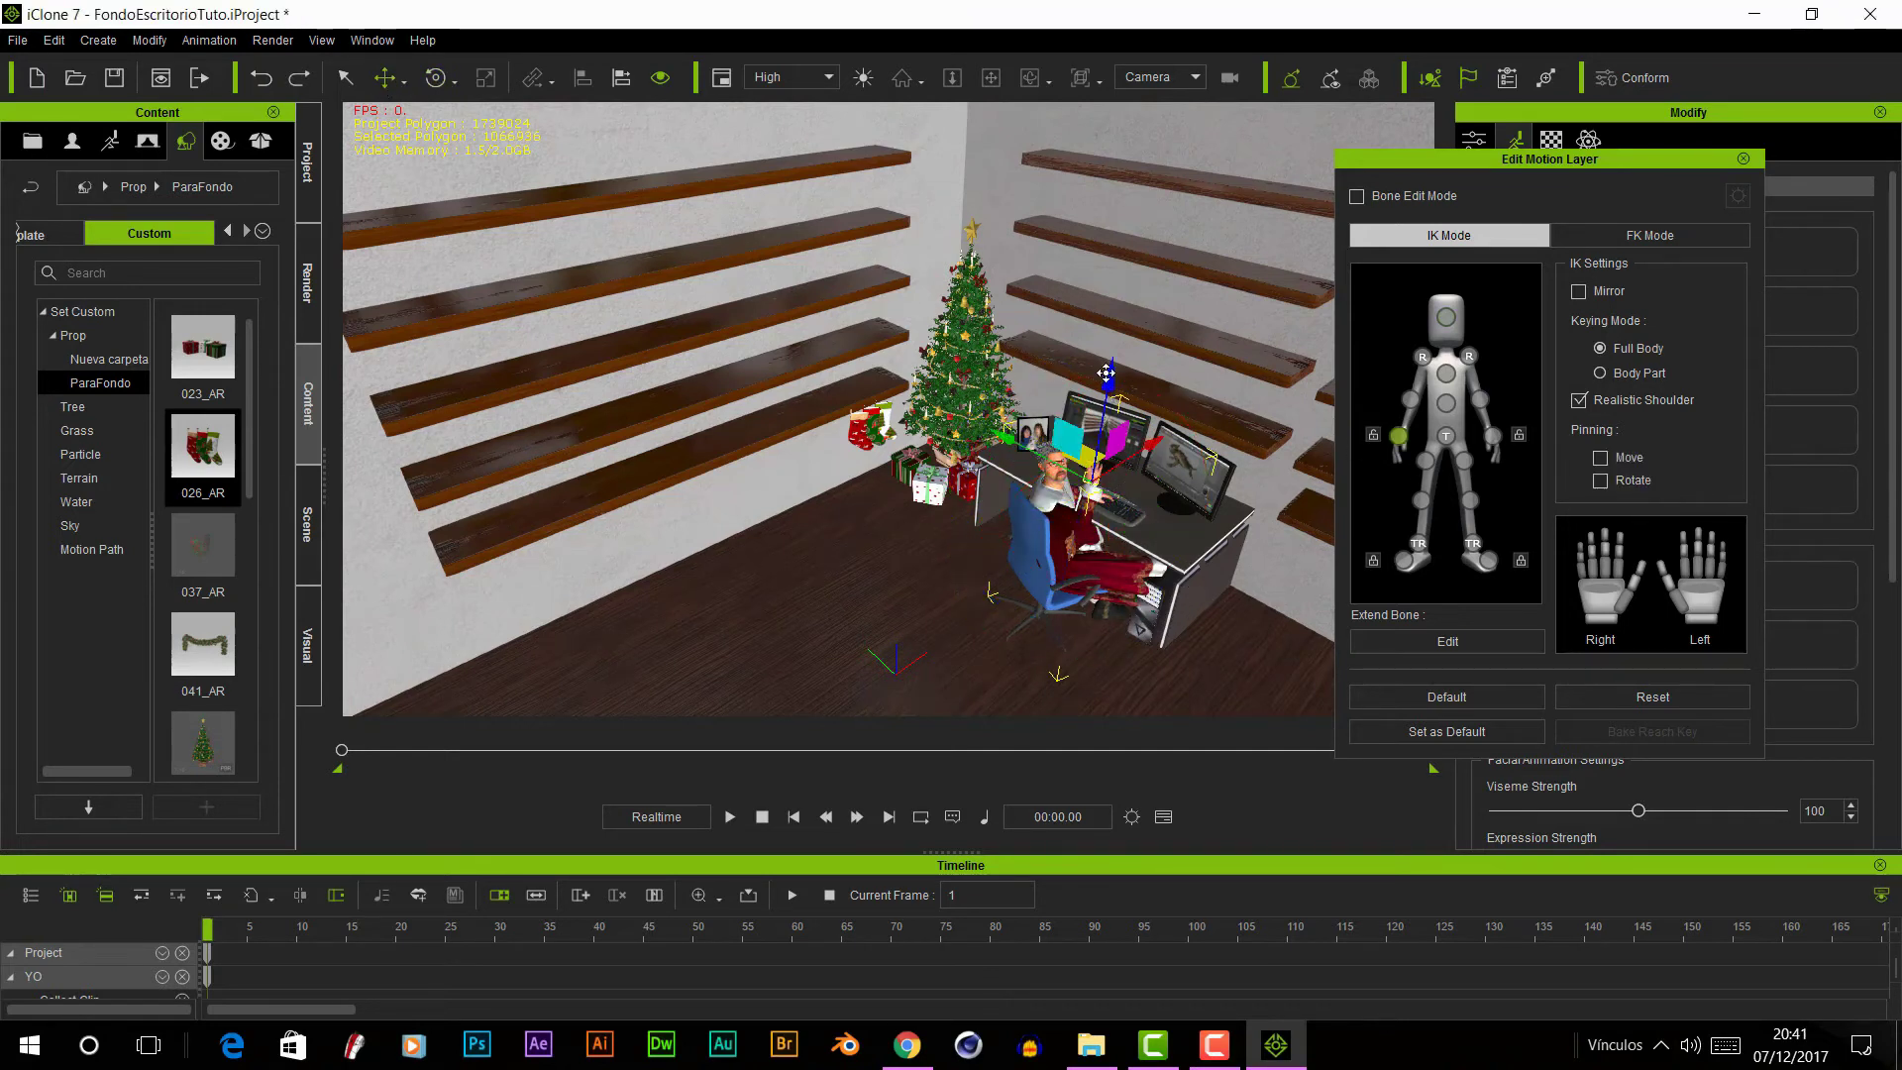
{"action": "left_click", "coordinate": [1479, 400]}
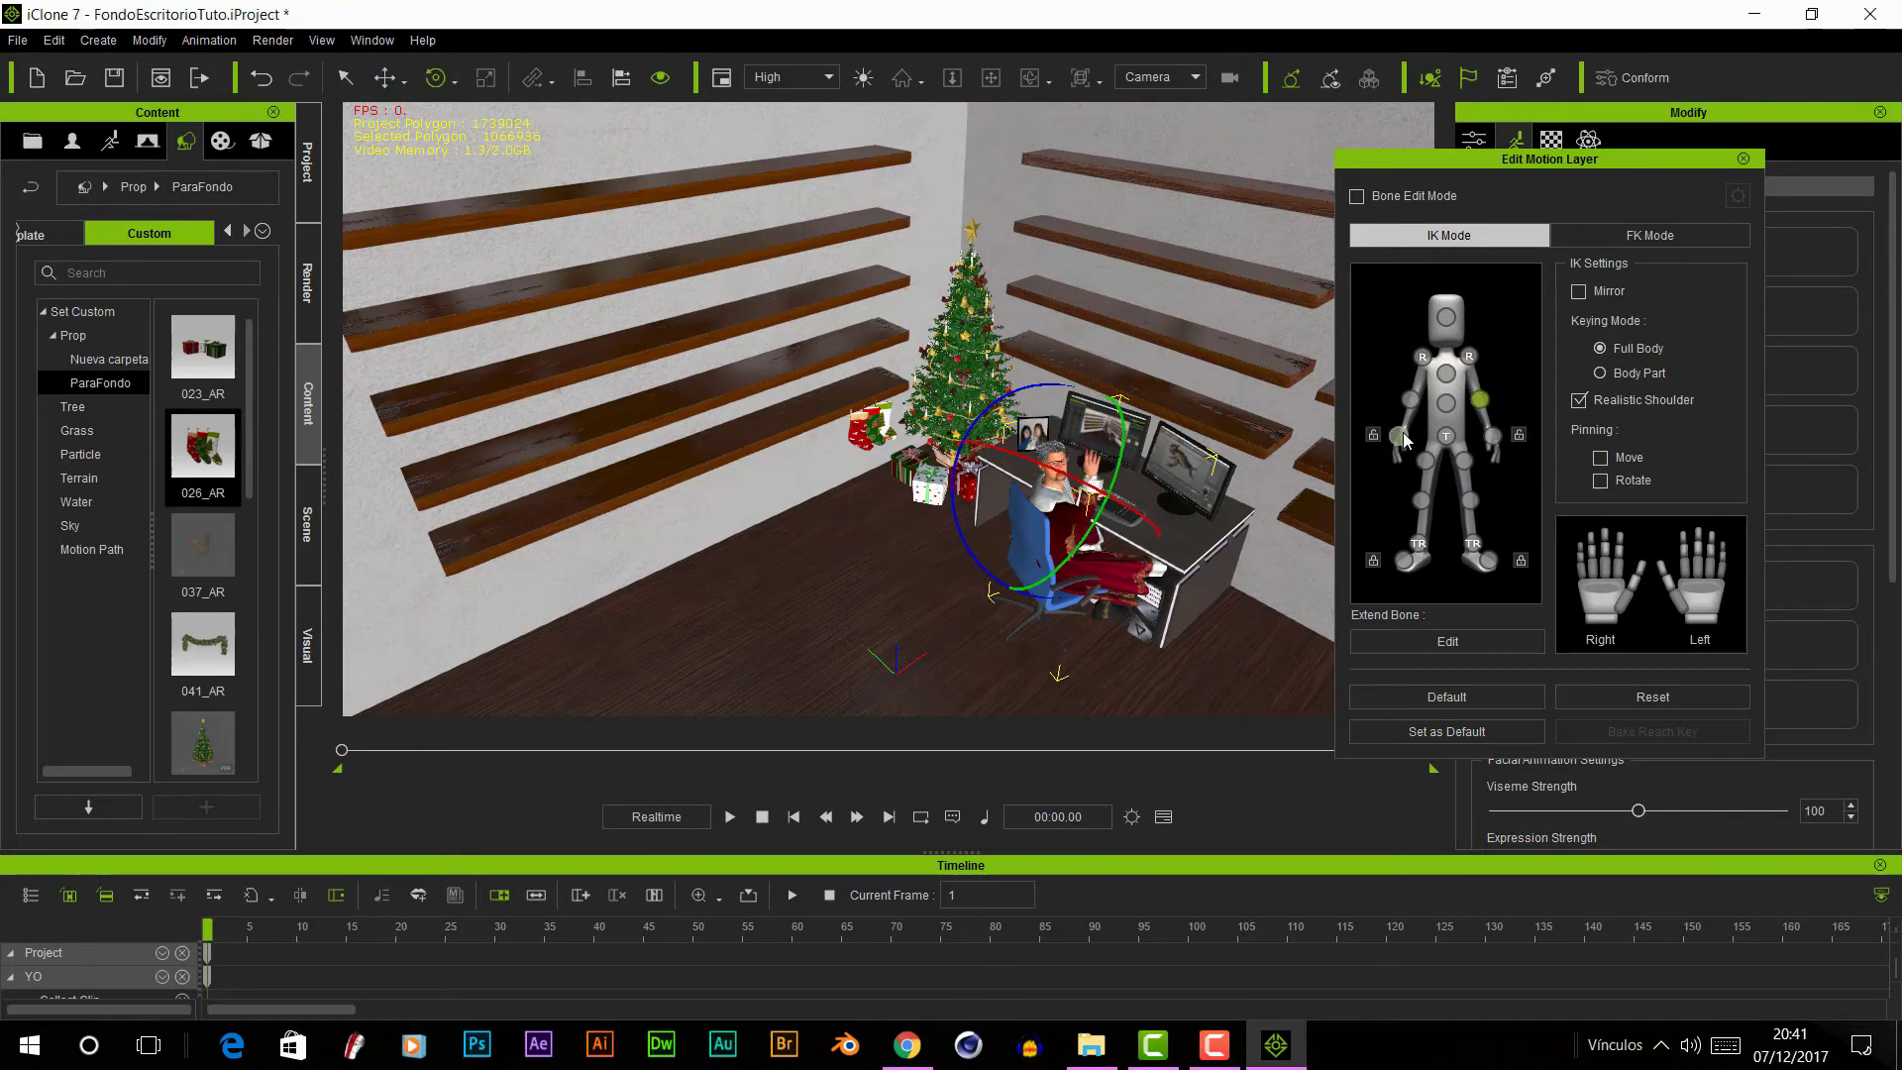
{"action": "left_click", "coordinate": [1410, 399]}
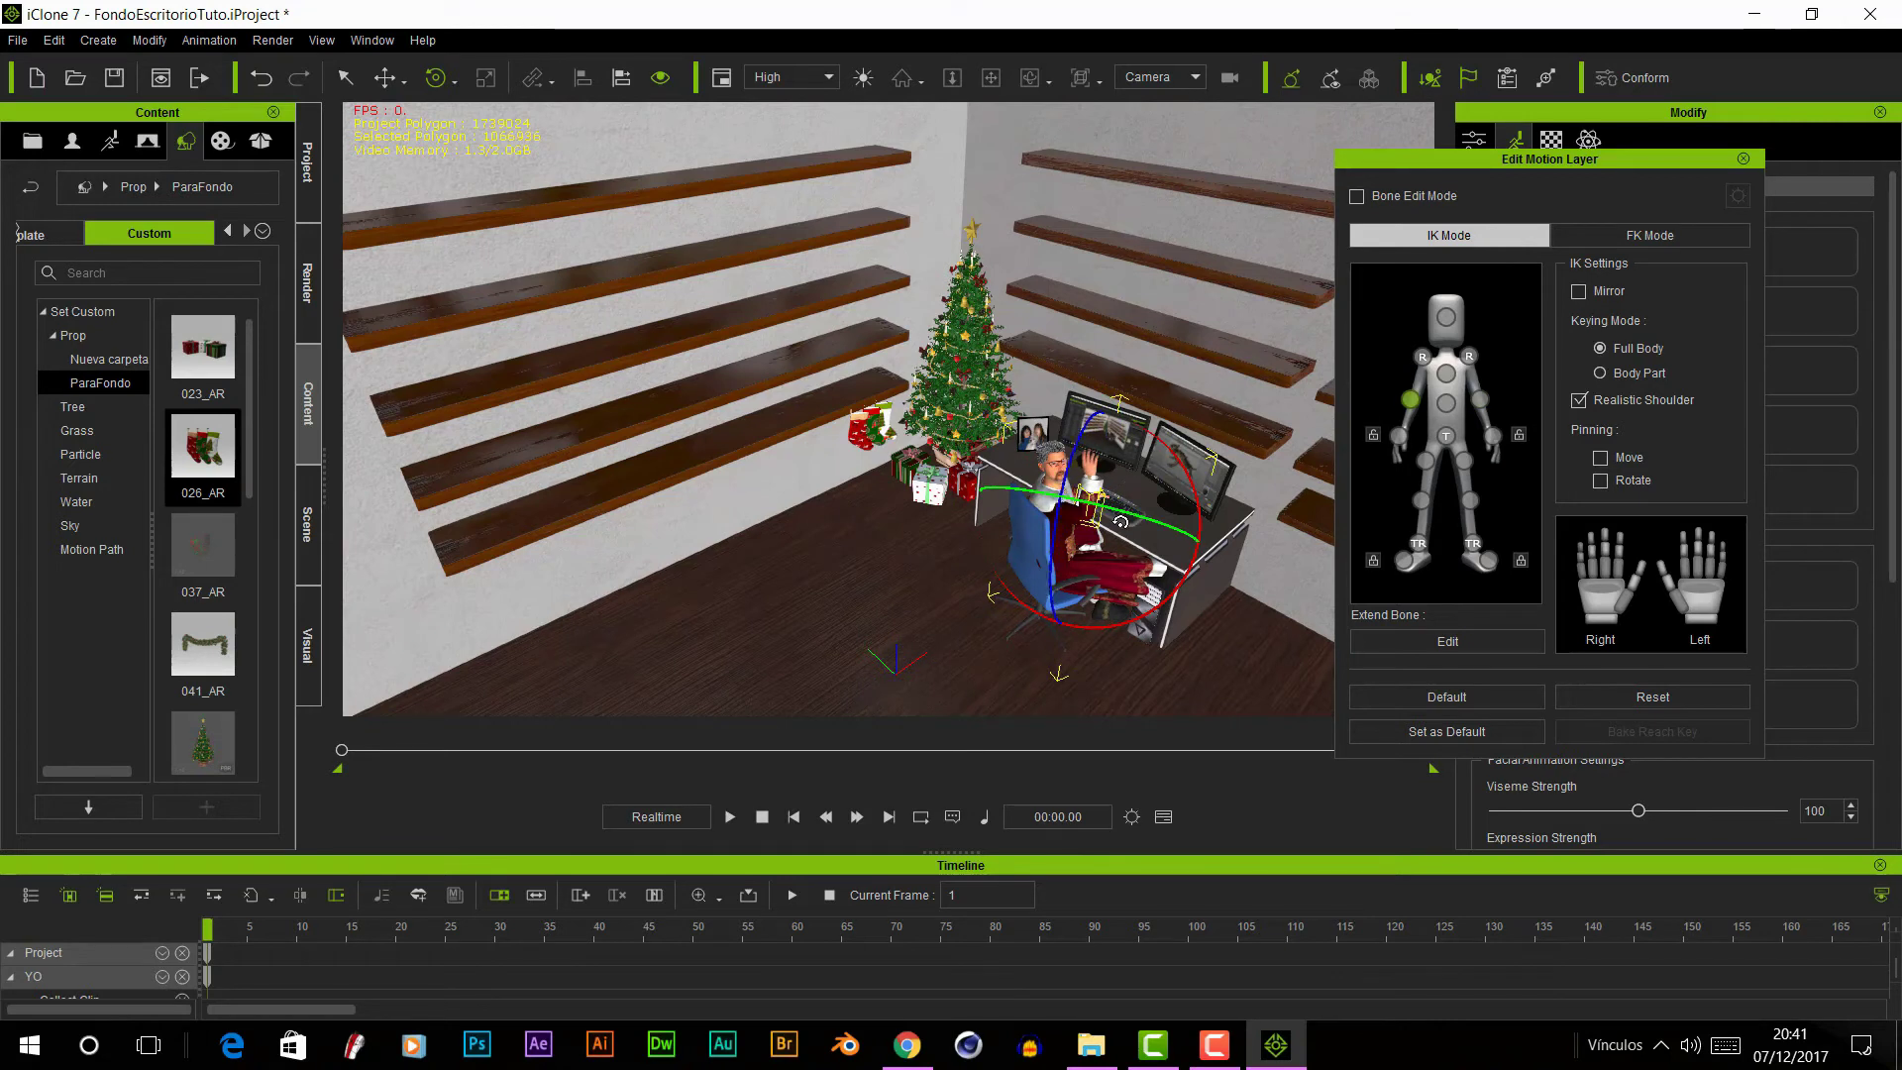
{"action": "left_click", "coordinate": [1397, 436]}
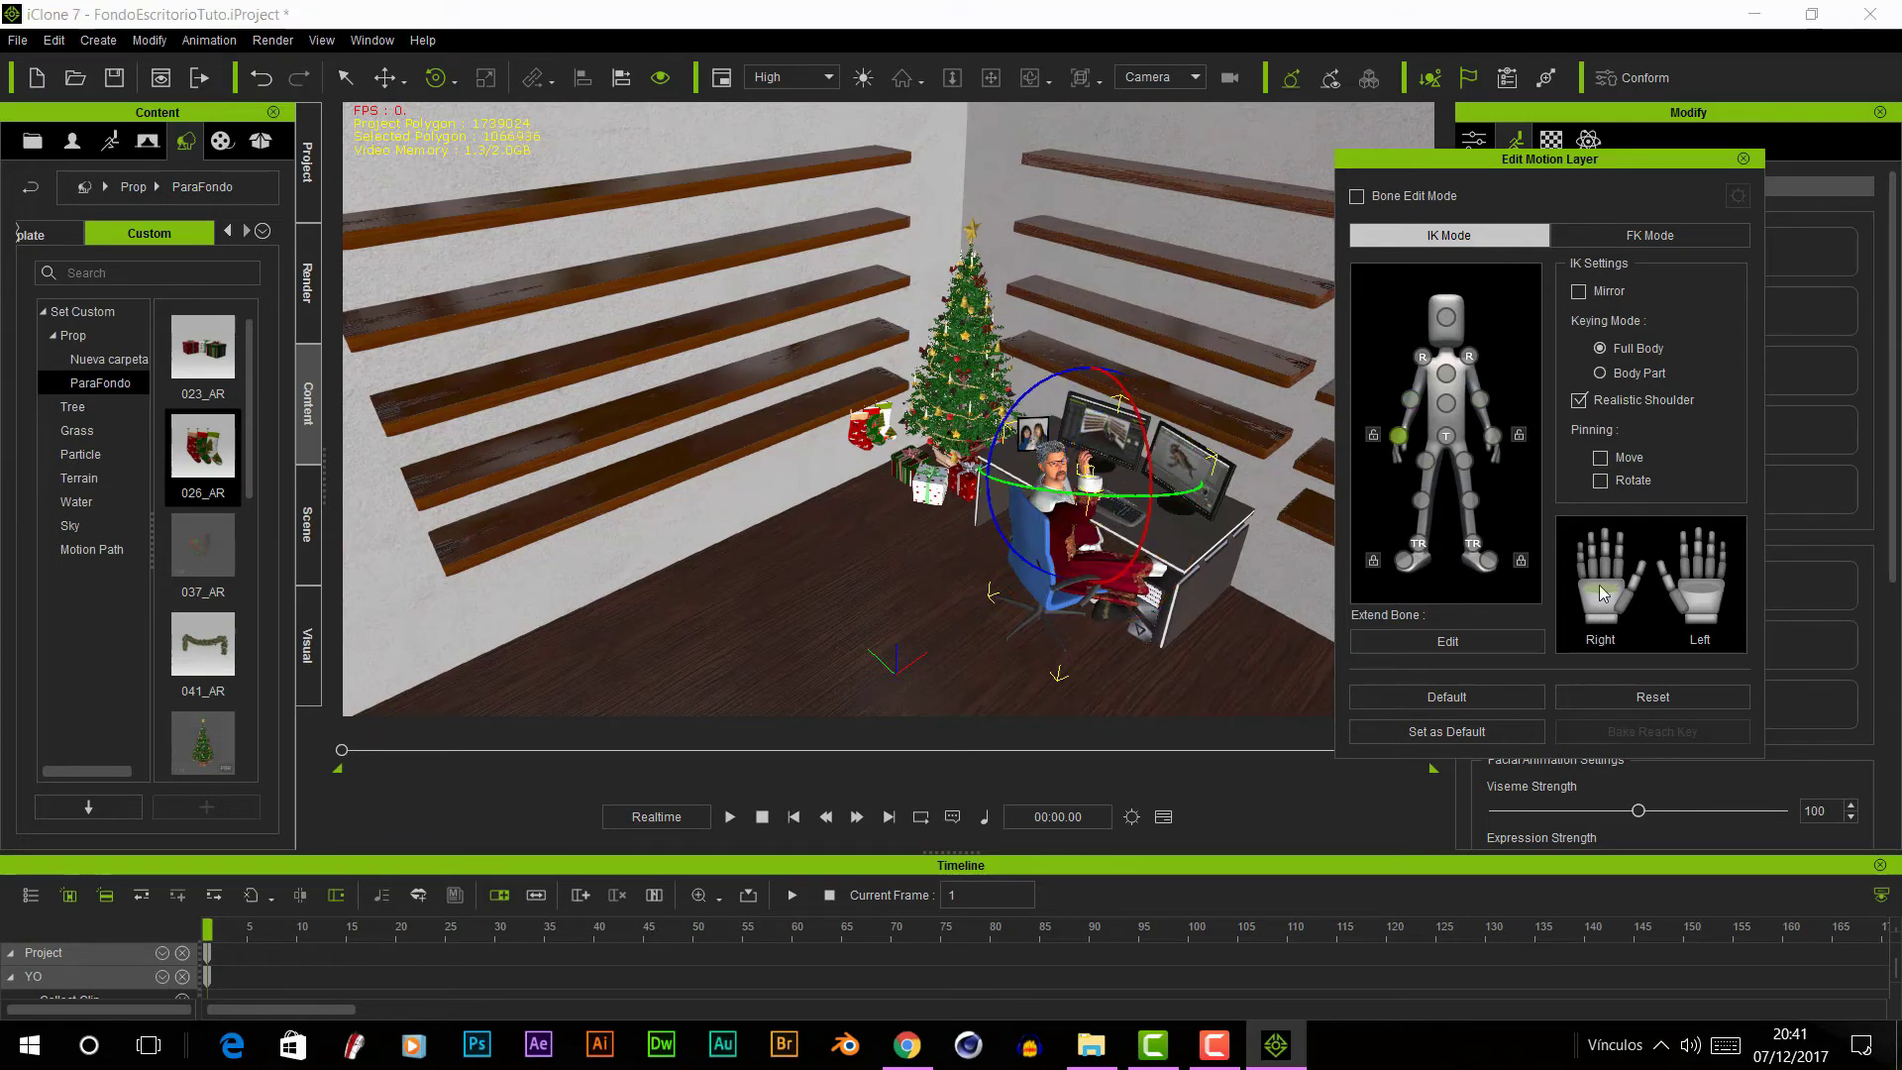
{"action": "left_click", "coordinate": [1082, 498]}
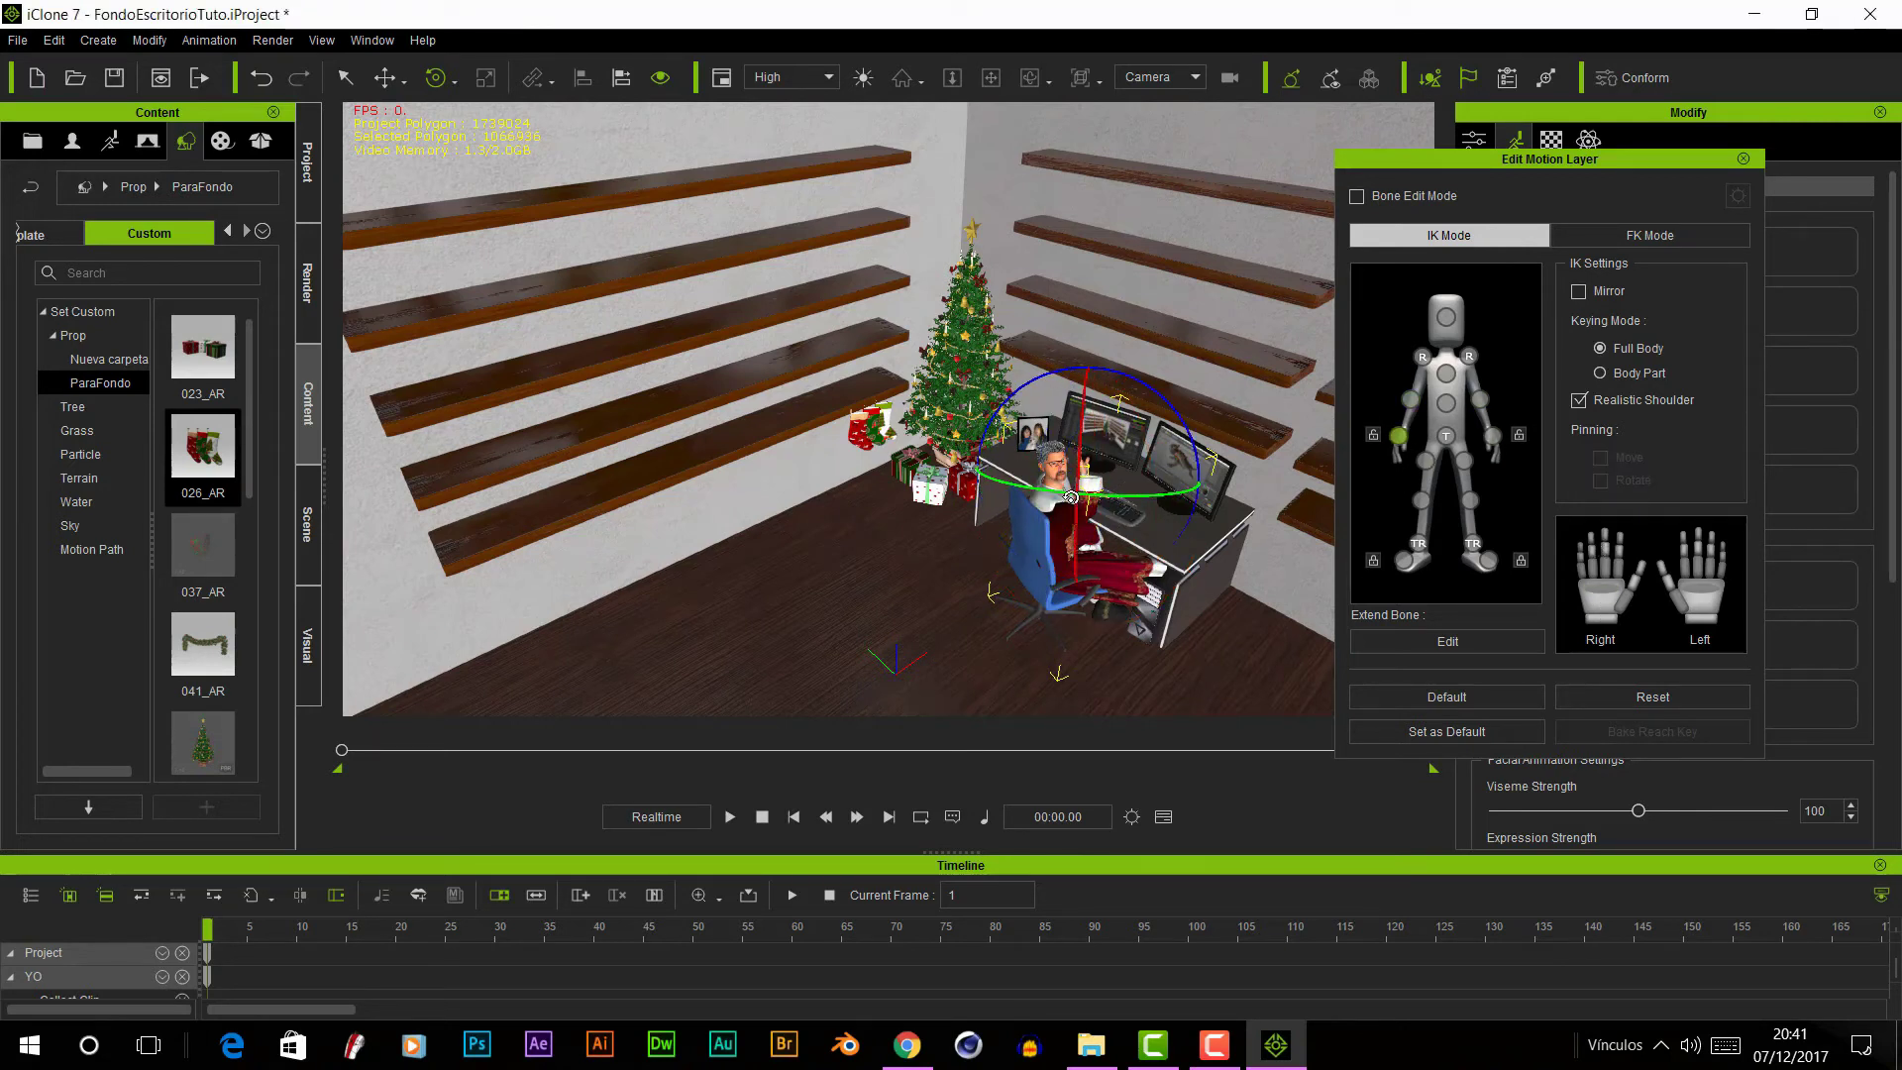
{"action": "left_click", "coordinate": [1447, 374]}
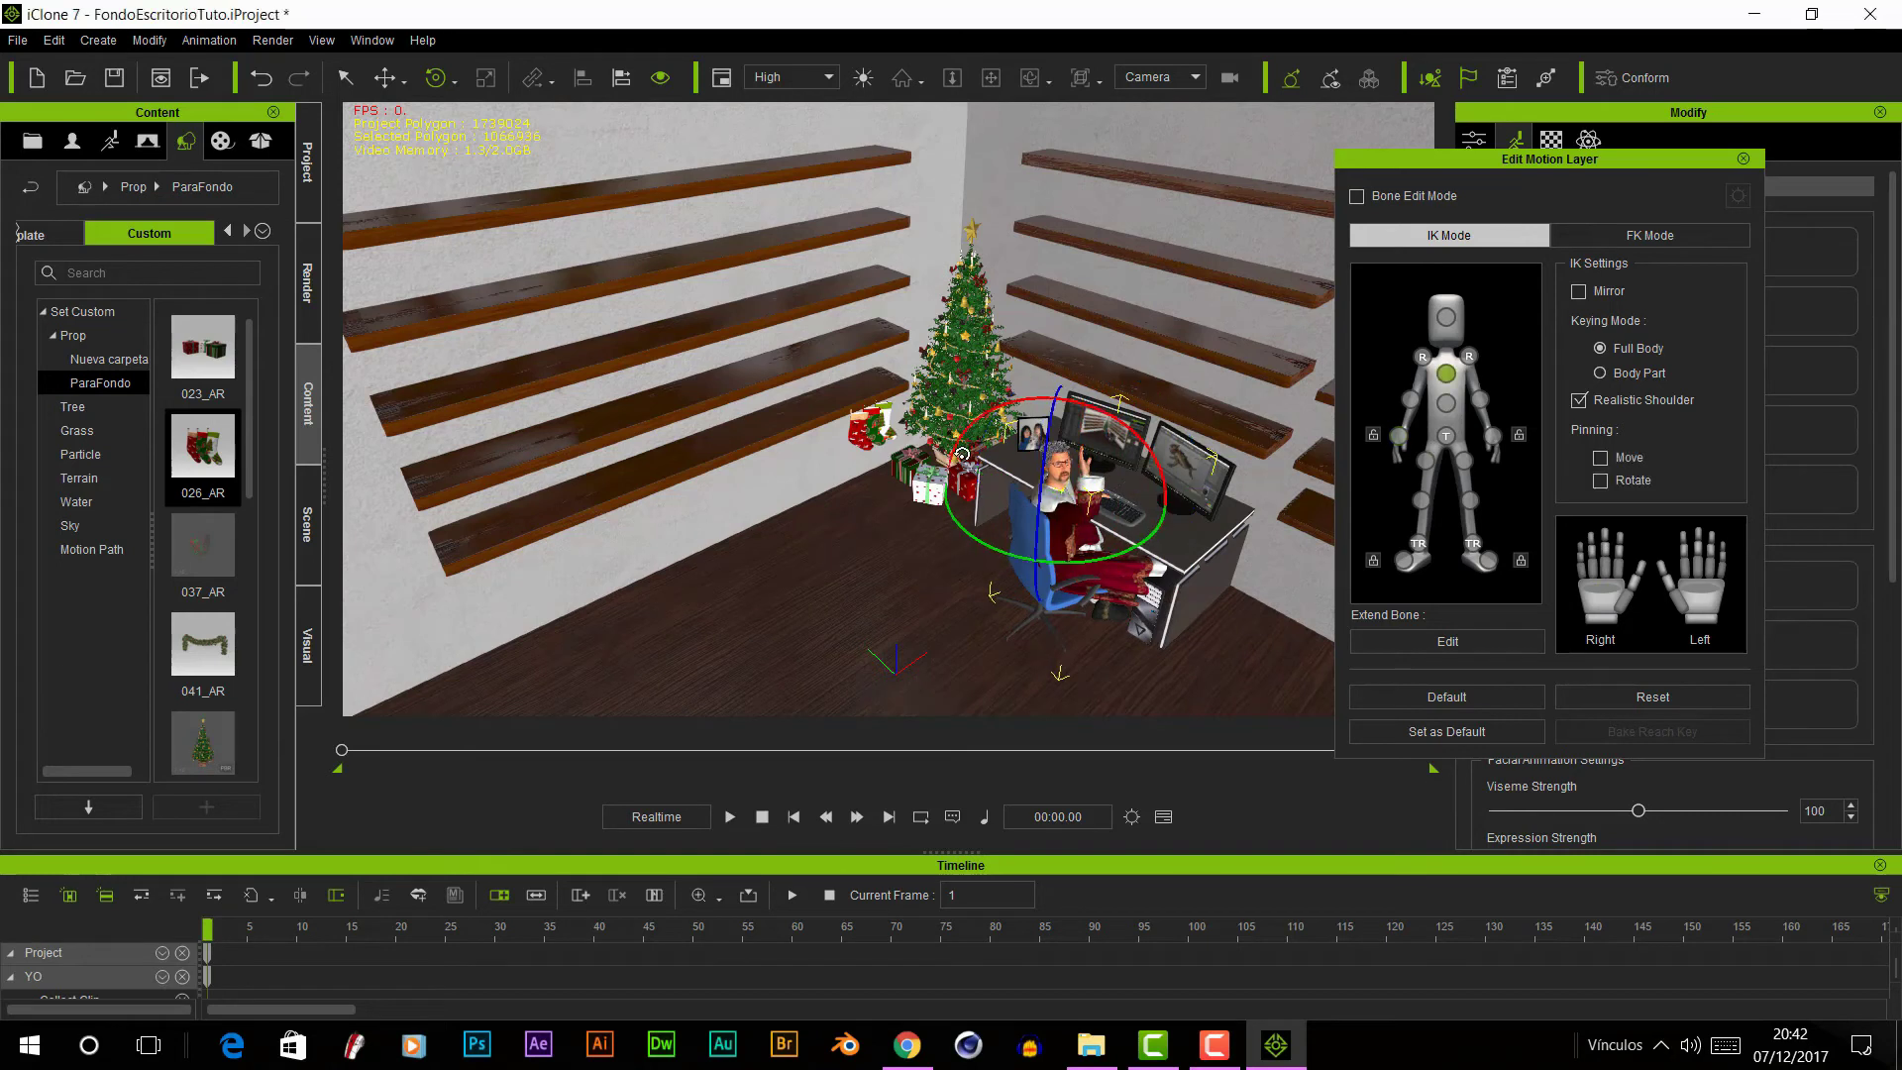
{"action": "left_click_drag", "start_coordinate": [990, 475], "coordinate": [960, 453]}
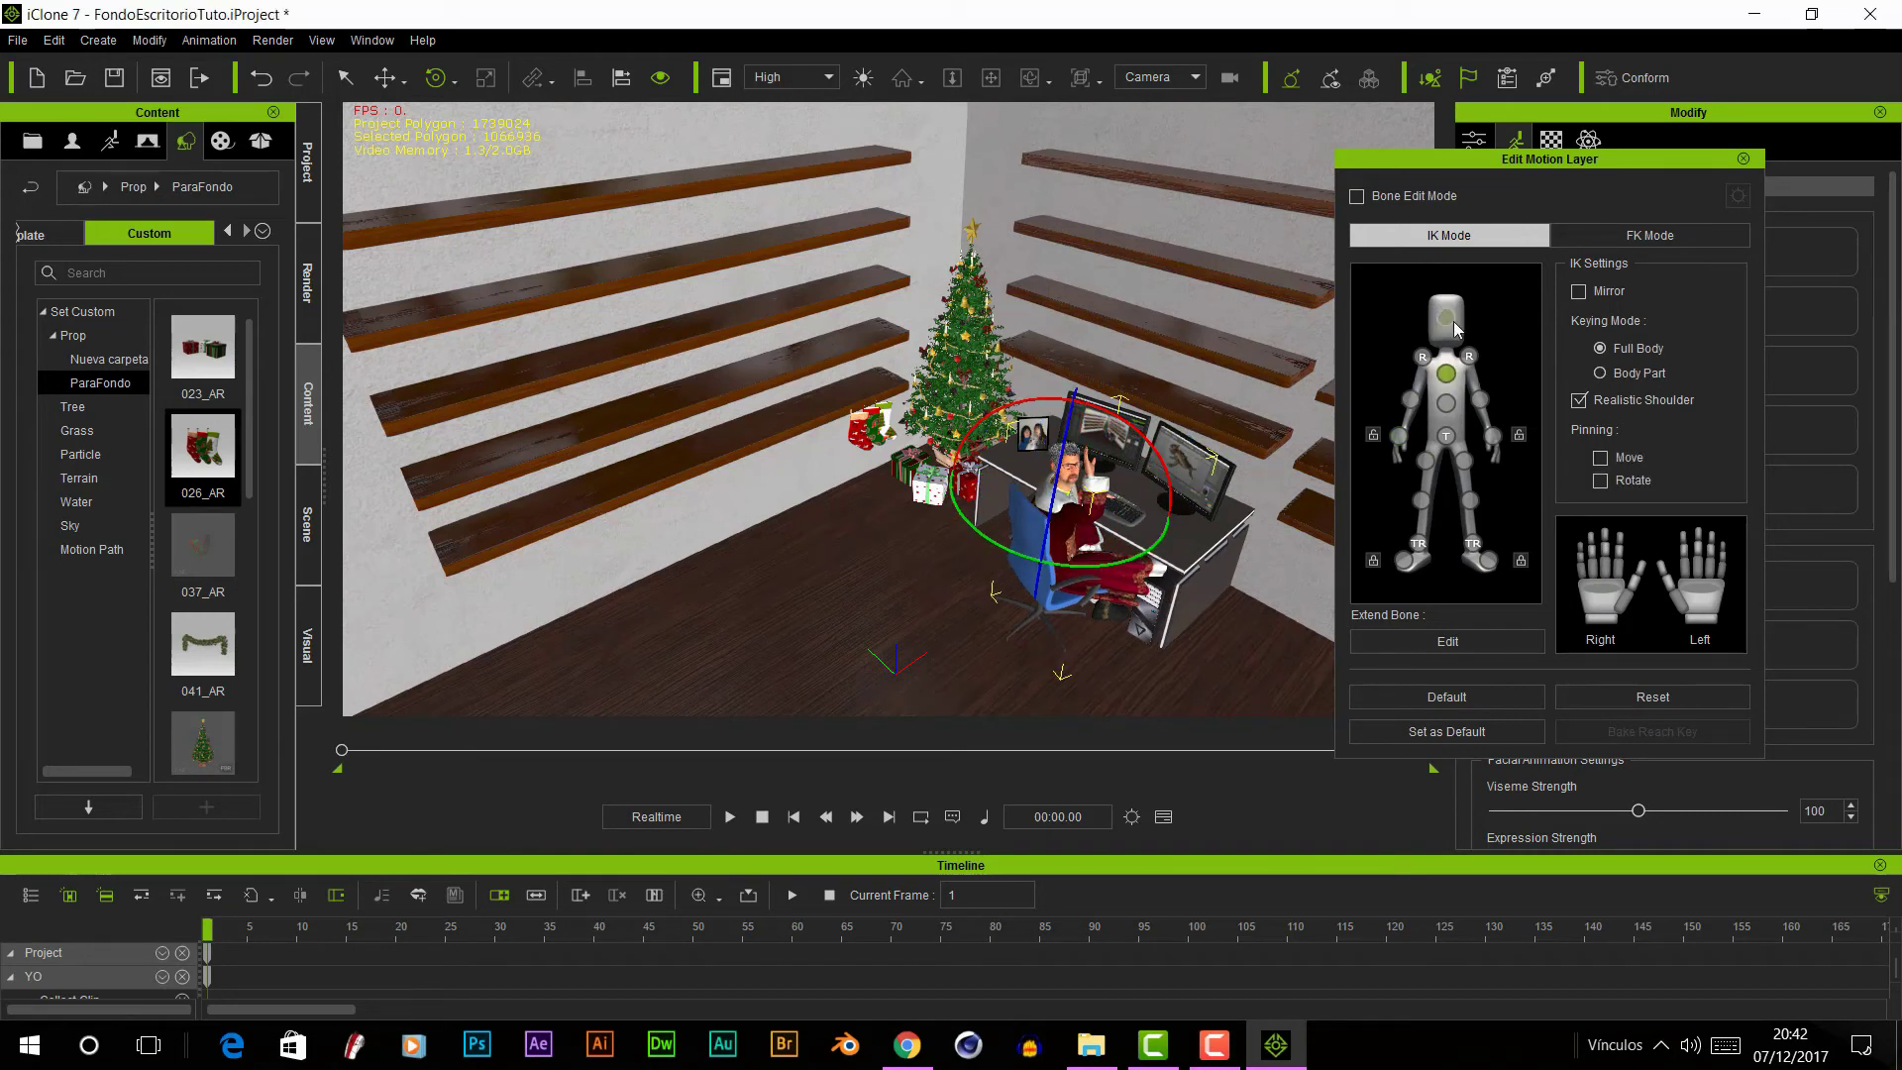
{"action": "key", "text": "Escape"}
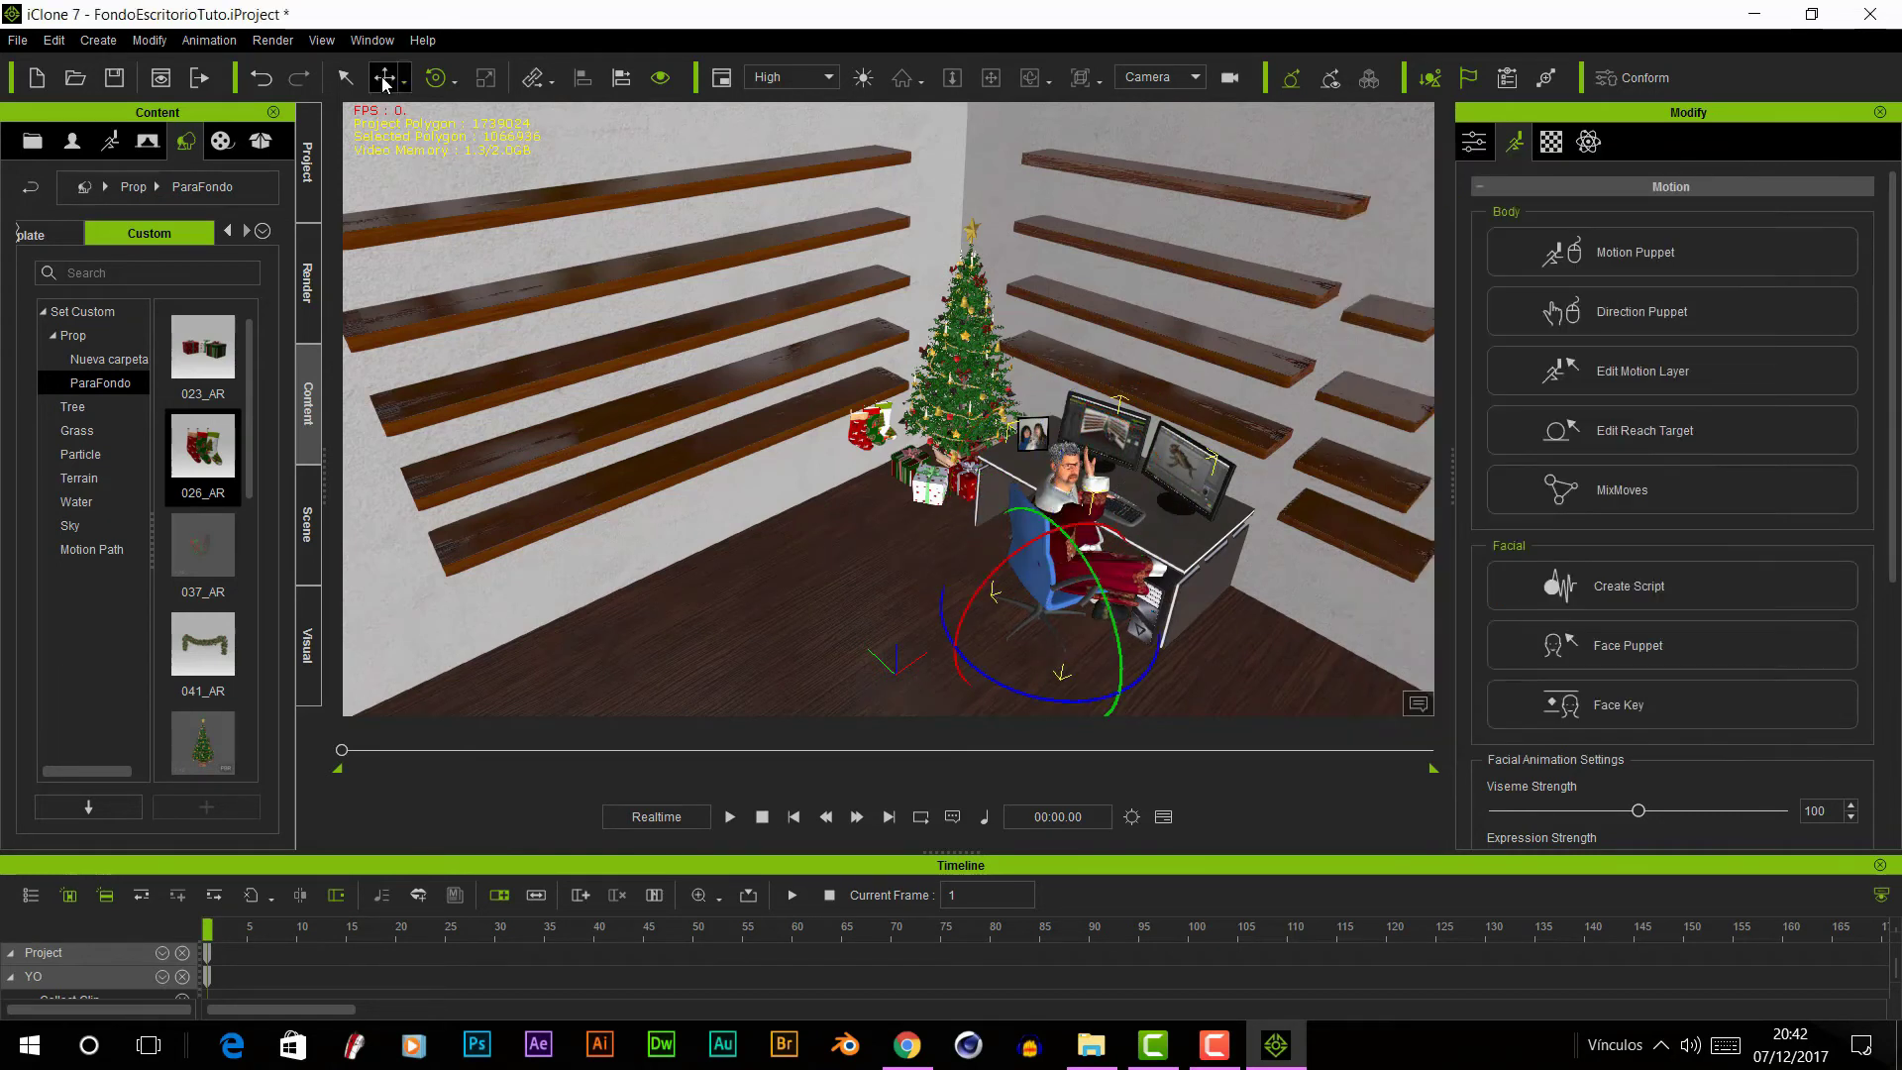
- Nudge Santa and the chair slightly up and to the right
{"action": "left_click", "coordinate": [383, 85]}
{"action": "left_click_drag", "start_coordinate": [1107, 552], "coordinate": [1105, 551]}
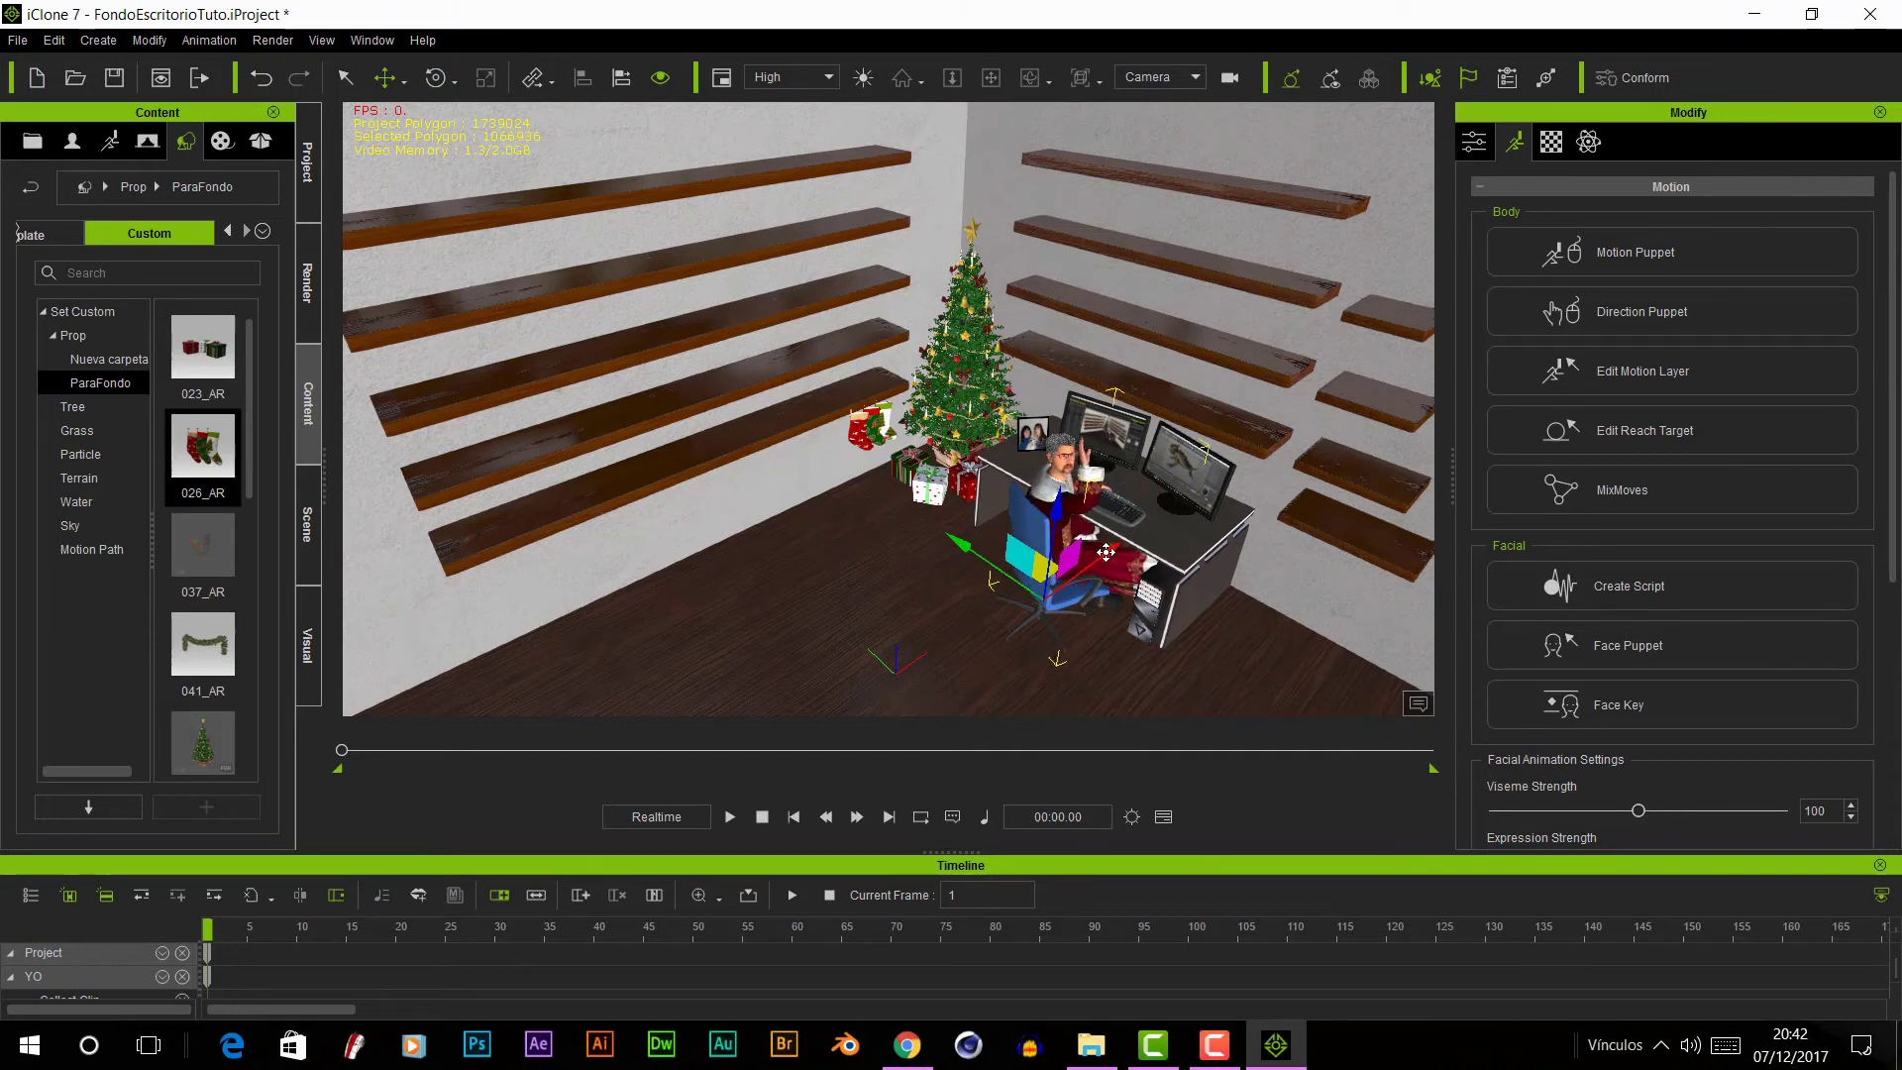
{"action": "key", "text": "e"}
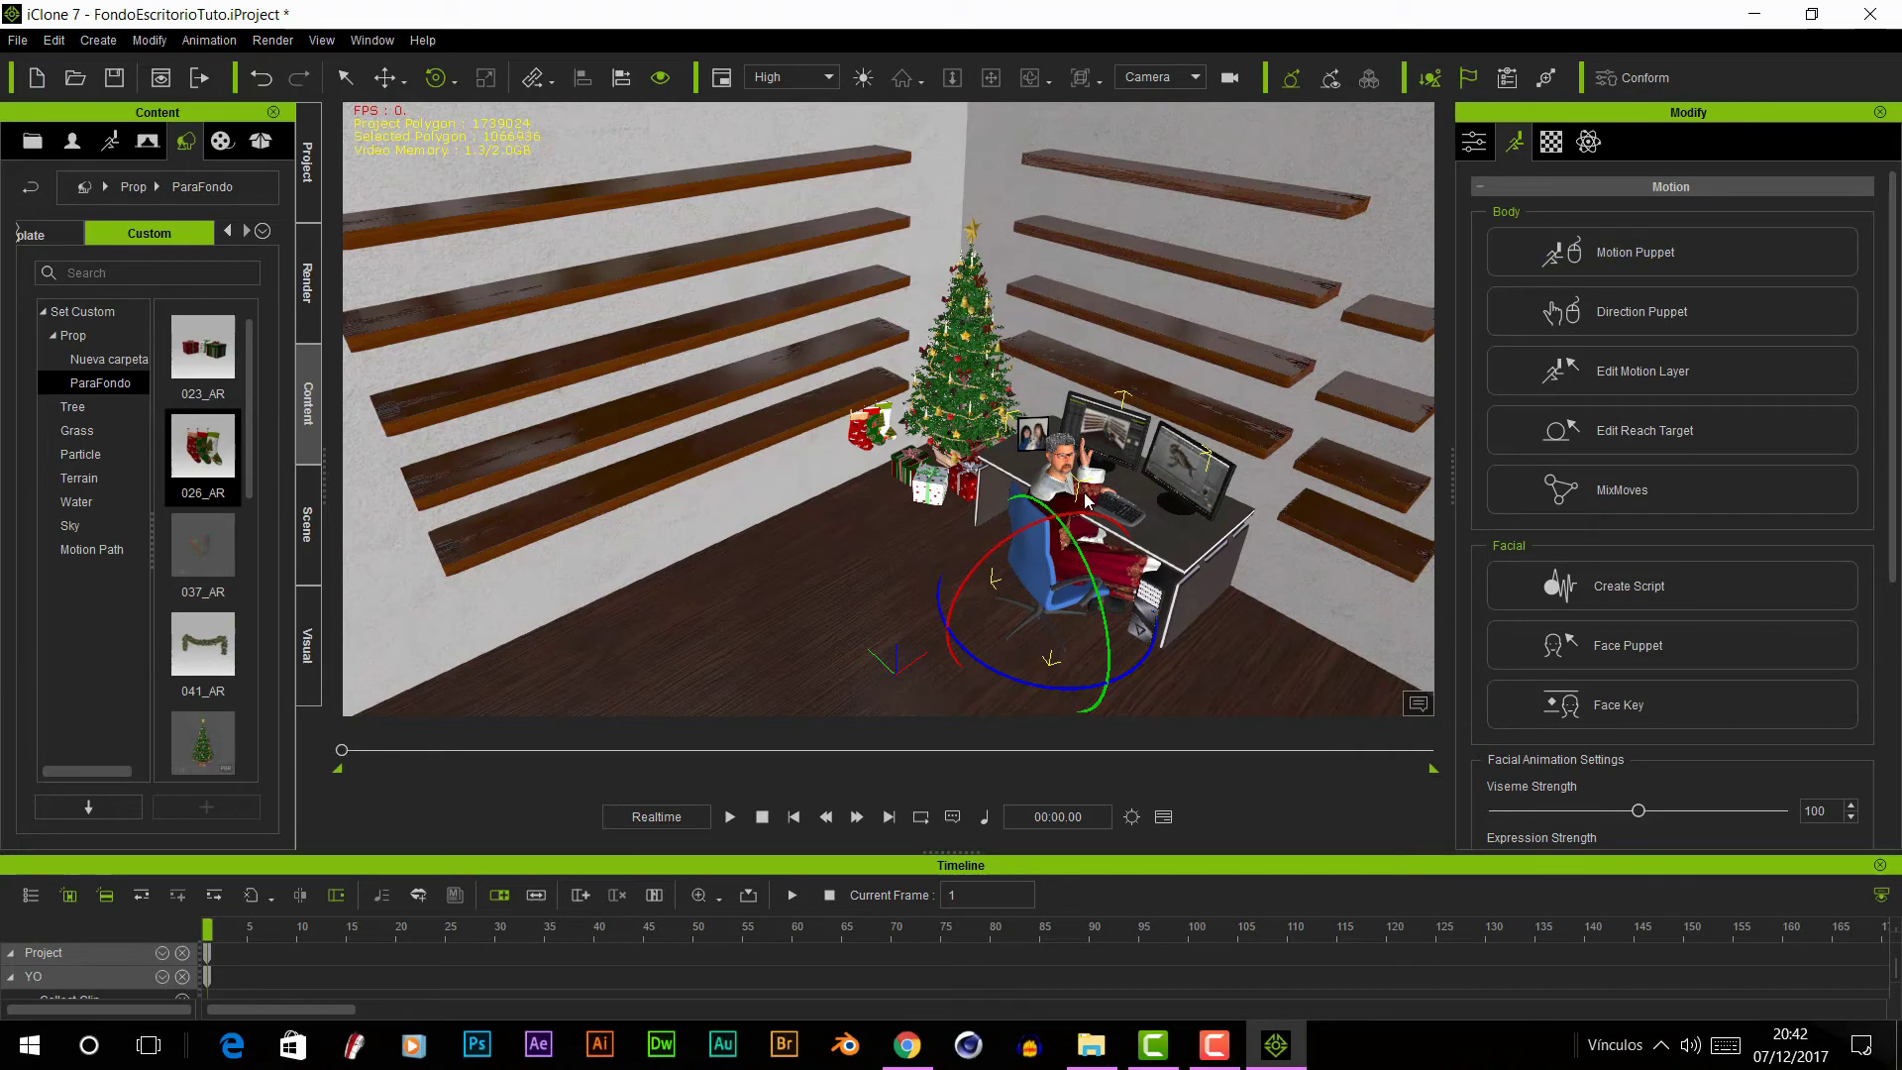
- Add the red-bowed Christmas wreath prop from Prop > ParaFondo to the office wall
{"action": "left_click", "coordinate": [1474, 141]}
{"action": "scroll", "coordinate": [1684, 456], "scroll_direction": "down", "scroll_amount": 5}
{"action": "scroll", "coordinate": [1684, 456], "scroll_direction": "down", "scroll_amount": 3}
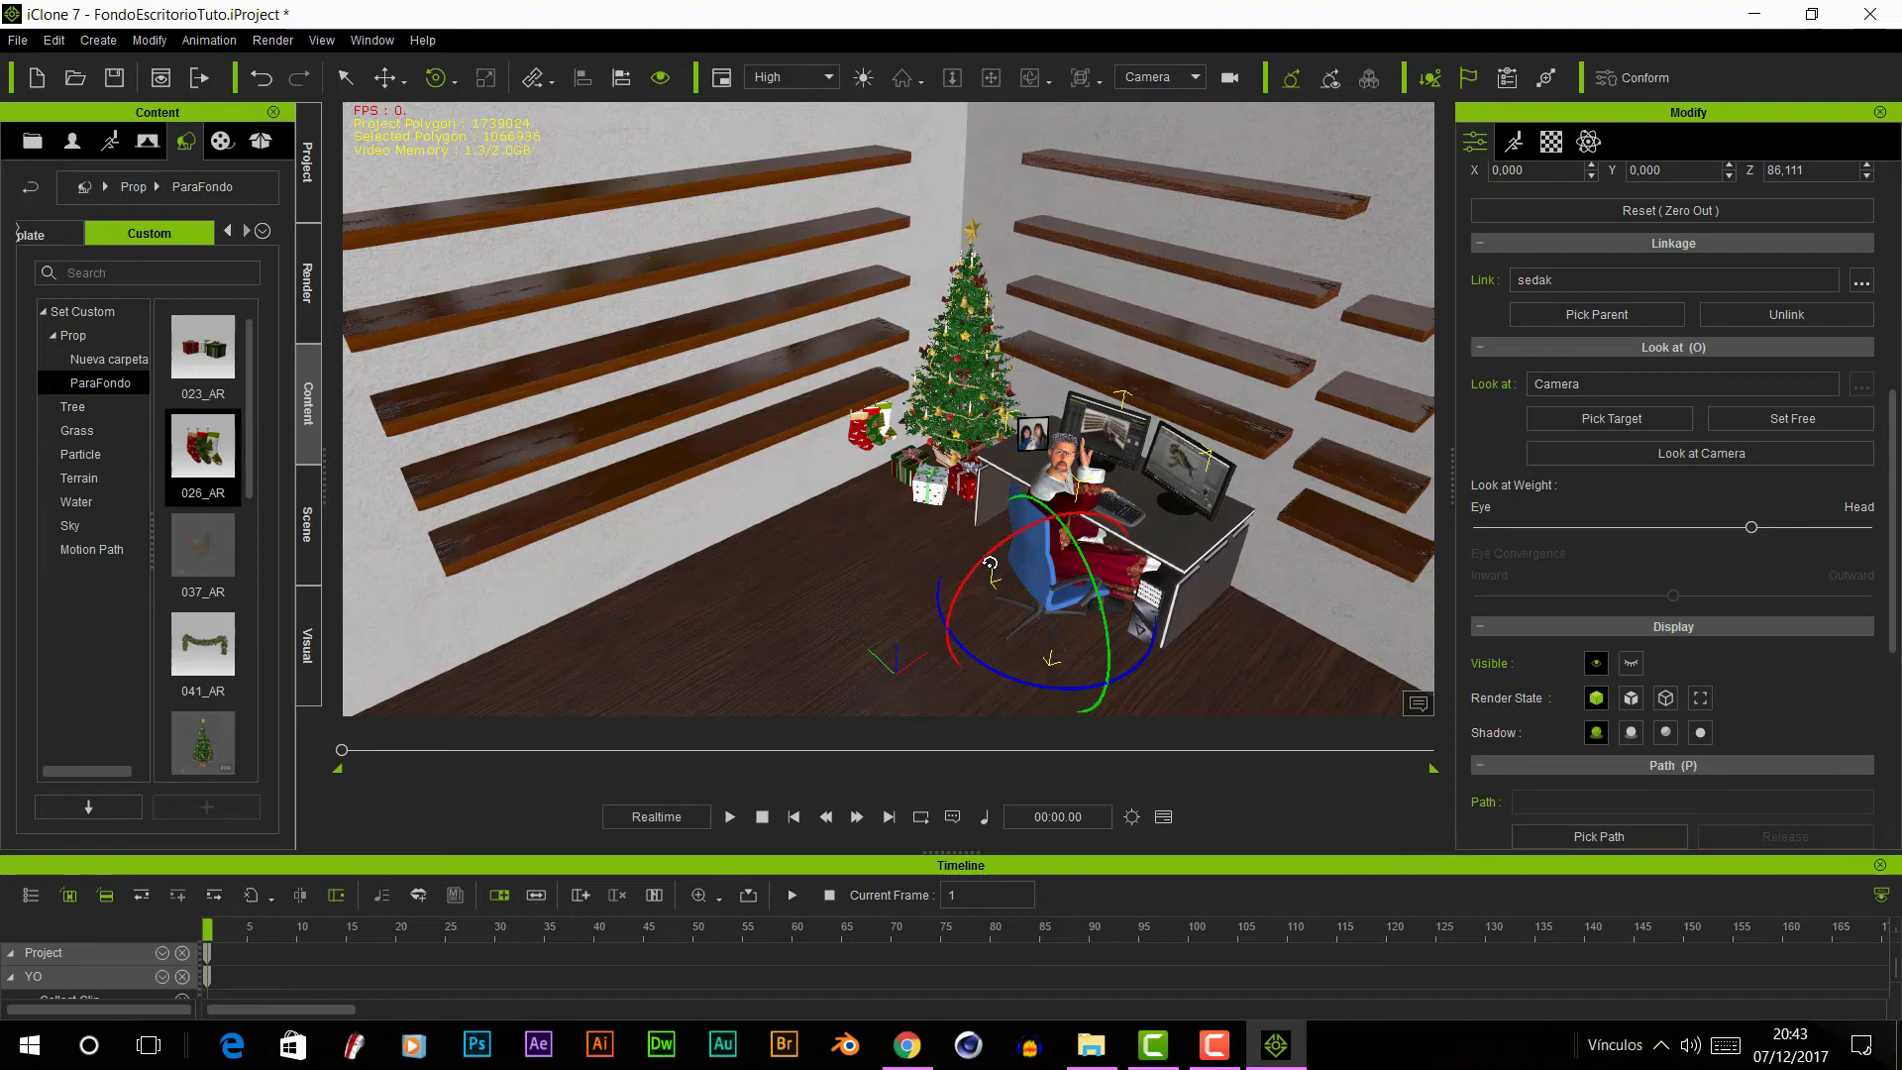
{"action": "scroll", "coordinate": [246, 515], "scroll_direction": "down", "scroll_amount": 2}
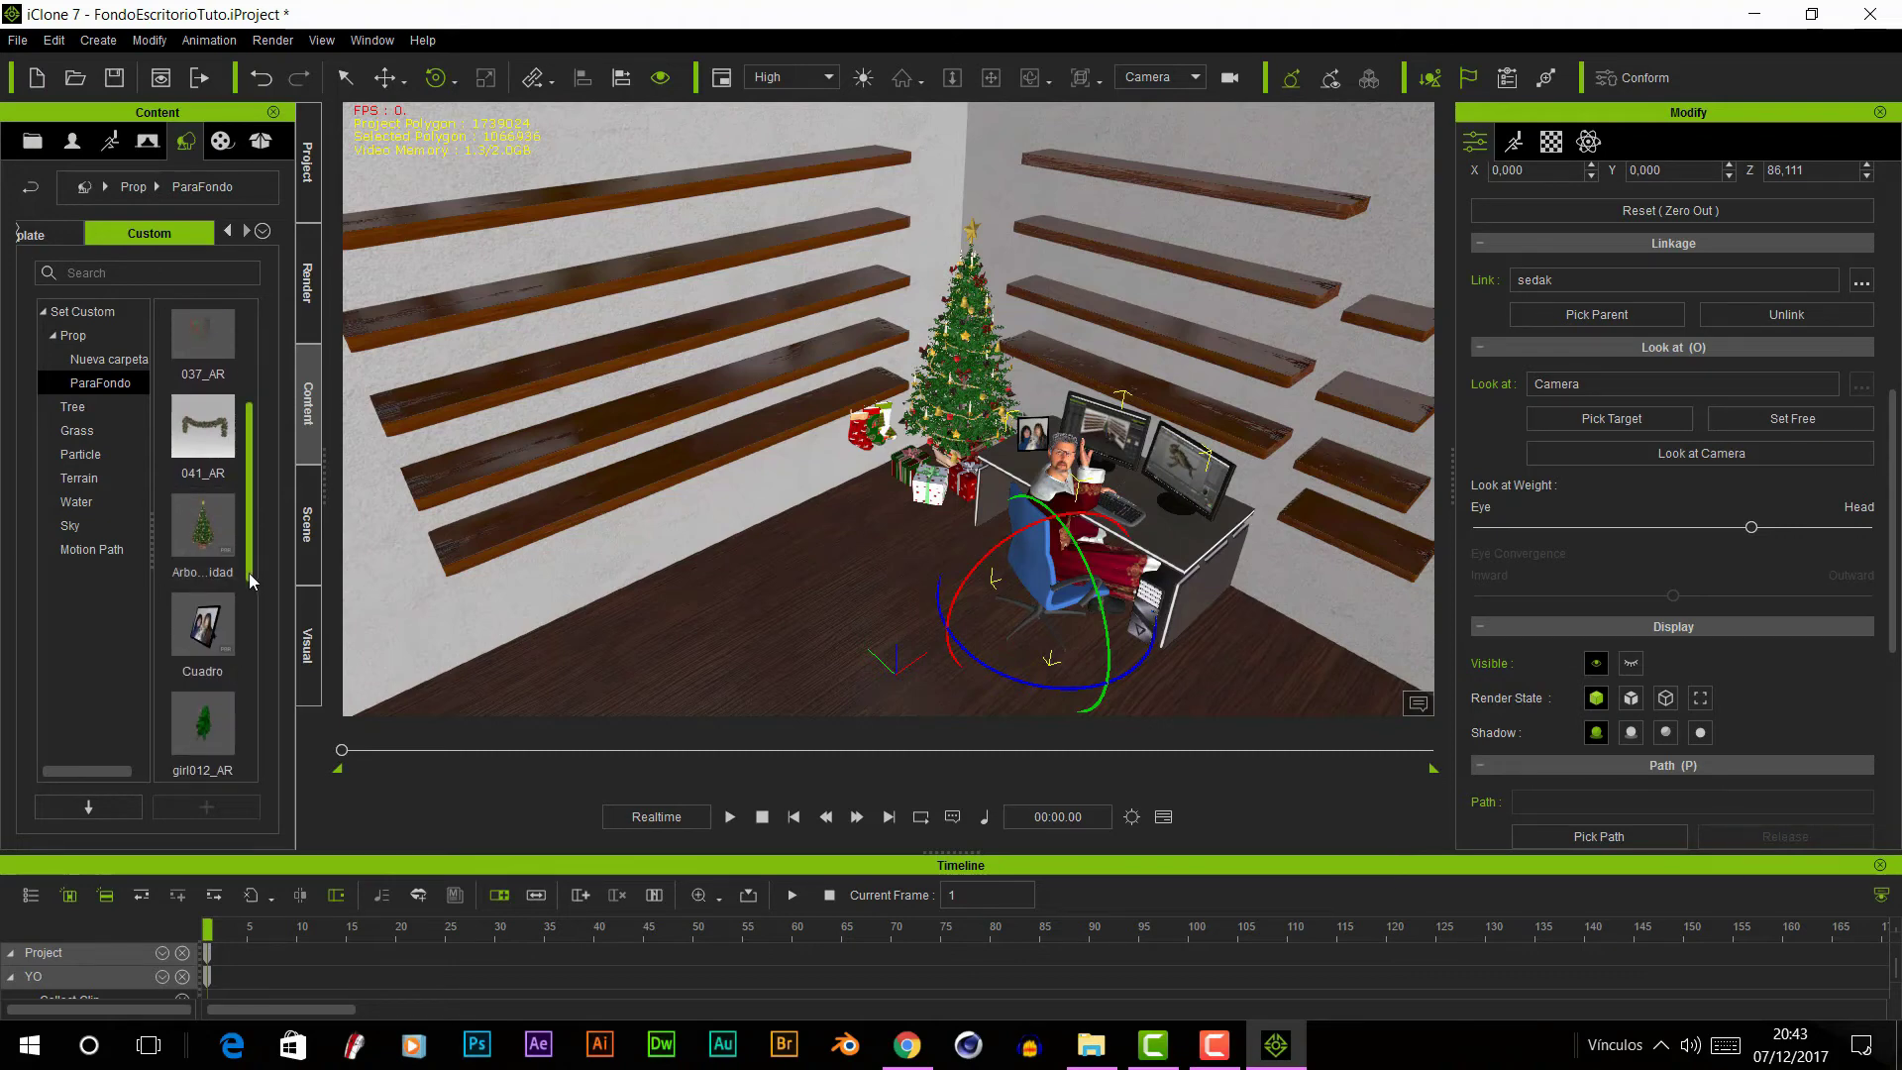
{"action": "scroll", "coordinate": [233, 614], "scroll_direction": "down", "scroll_amount": 1}
{"action": "mouse_move", "coordinate": [216, 670]}
{"action": "left_mouse_down"}
{"action": "mouse_move", "coordinate": [1268, 657]}
{"action": "mouse_move", "coordinate": [1360, 216]}
{"action": "mouse_move", "coordinate": [1448, 231]}
{"action": "mouse_move", "coordinate": [1406, 226]}
{"action": "left_mouse_up"}
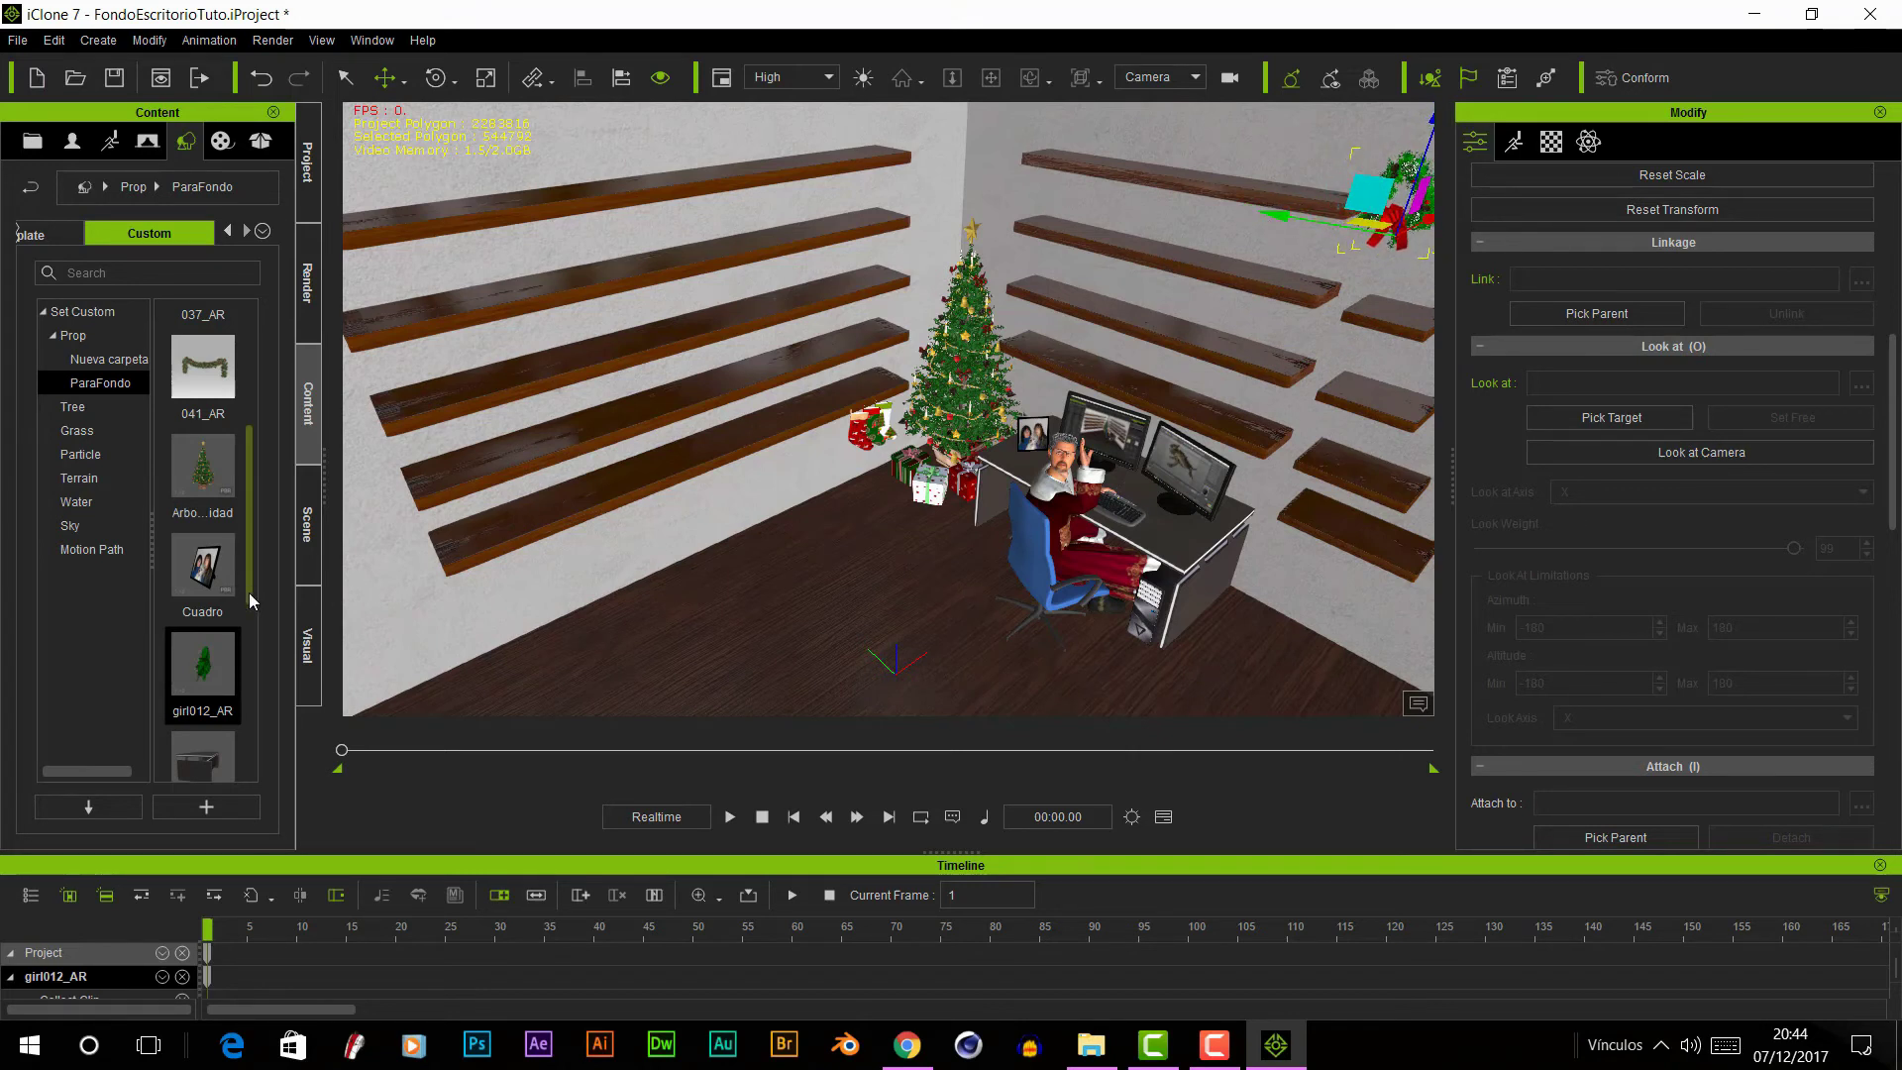
- Add the lit garland prop and, viewed through Camera(0), set it along the right shelf
{"action": "scroll", "coordinate": [236, 753], "scroll_direction": "up", "scroll_amount": 5}
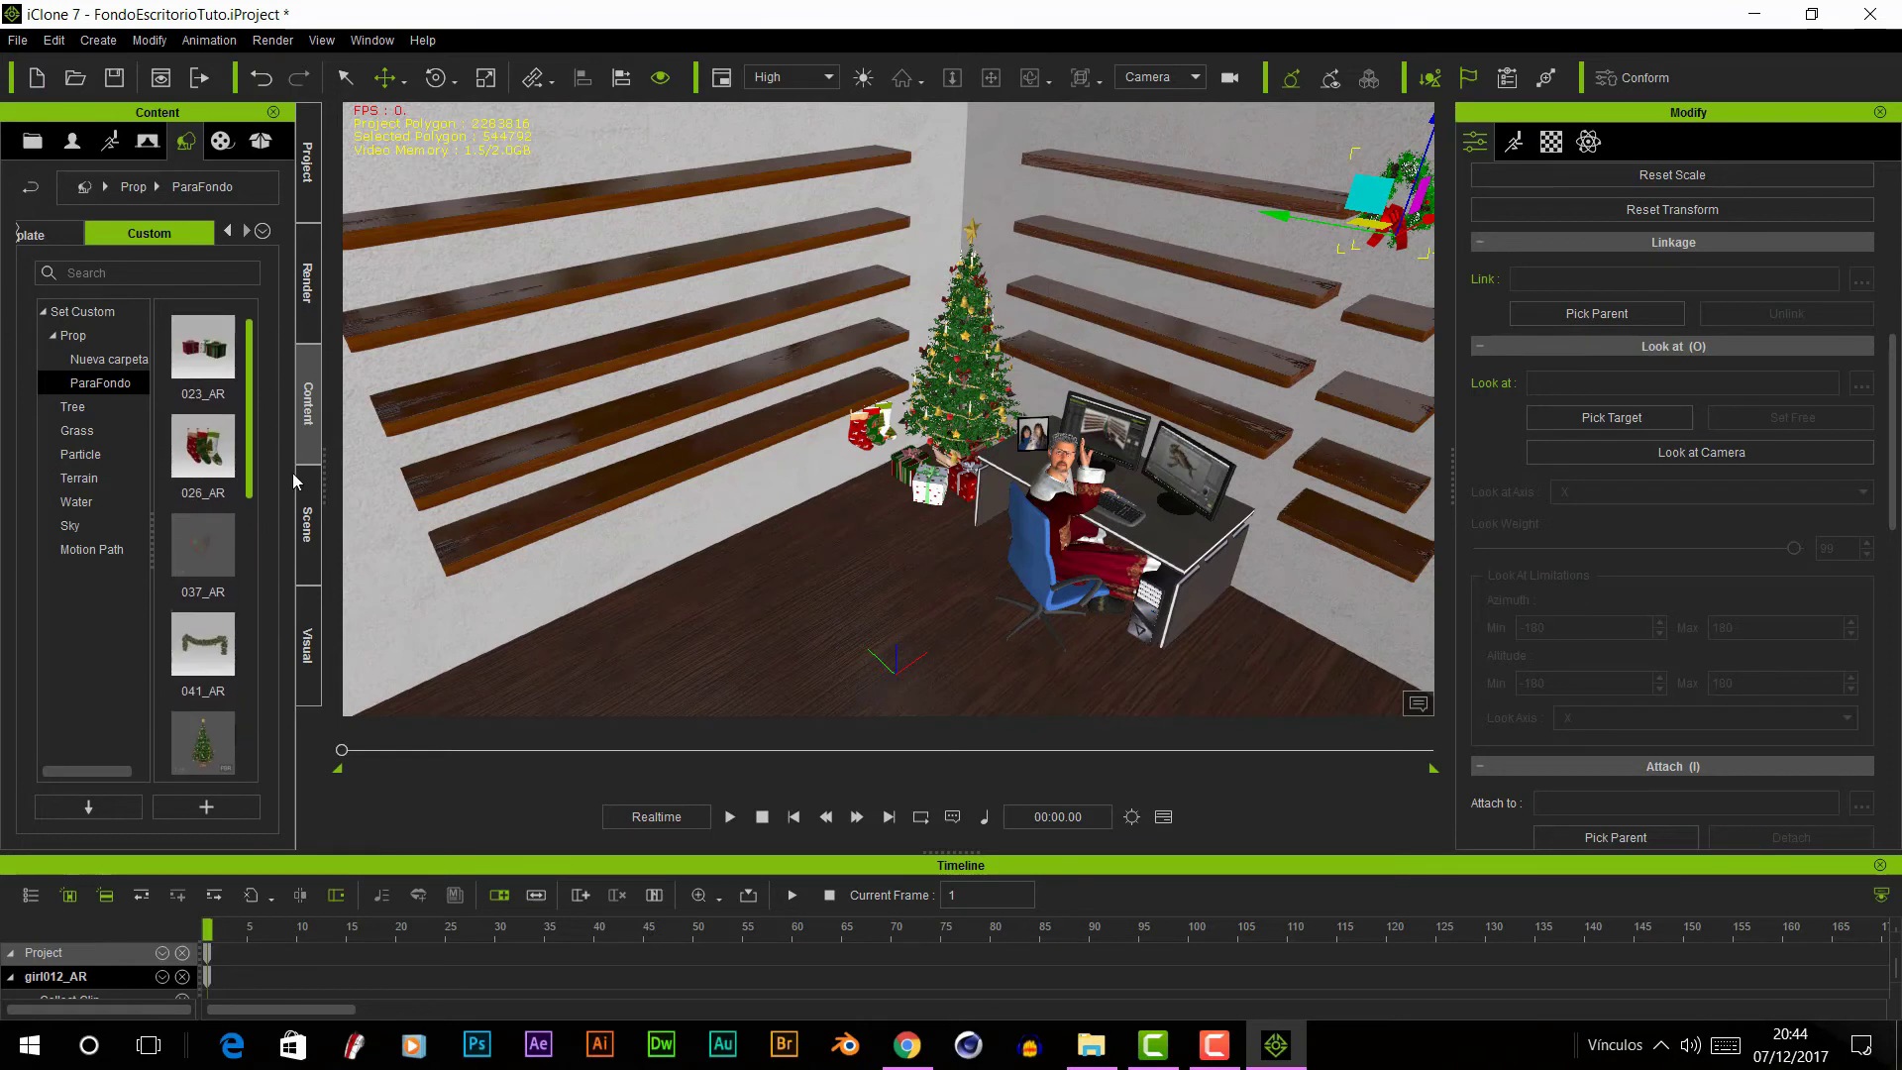
{"action": "left_click_drag", "start_coordinate": [203, 544], "coordinate": [1258, 681]}
{"action": "mouse_move", "coordinate": [1296, 614]}
{"action": "left_mouse_down"}
{"action": "mouse_move", "coordinate": [1334, 618]}
{"action": "mouse_move", "coordinate": [1354, 572]}
{"action": "left_mouse_up"}
{"action": "left_click", "coordinate": [1159, 76]}
{"action": "left_click", "coordinate": [1150, 142]}
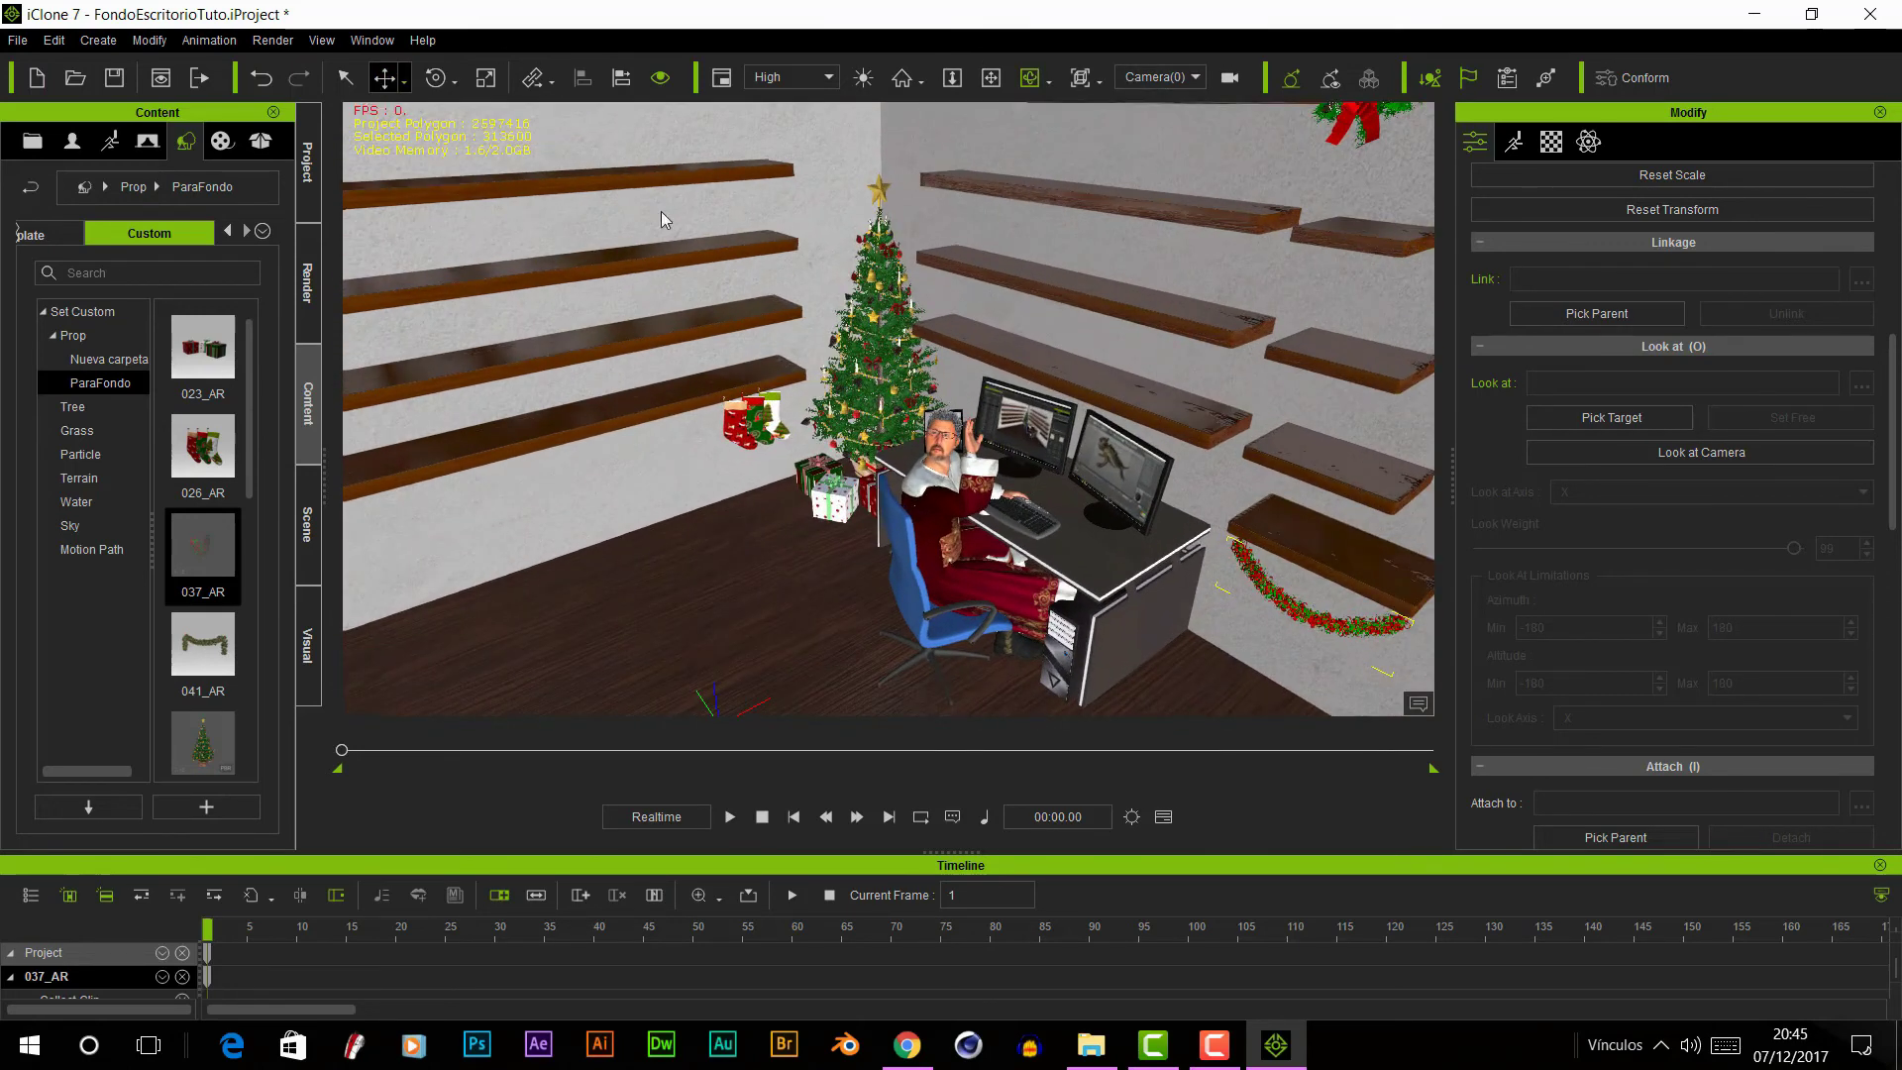
{"action": "mouse_move", "coordinate": [1318, 579]}
{"action": "left_mouse_down"}
{"action": "mouse_move", "coordinate": [1334, 489]}
{"action": "mouse_move", "coordinate": [1189, 548]}
{"action": "mouse_move", "coordinate": [1337, 588]}
{"action": "left_mouse_up"}
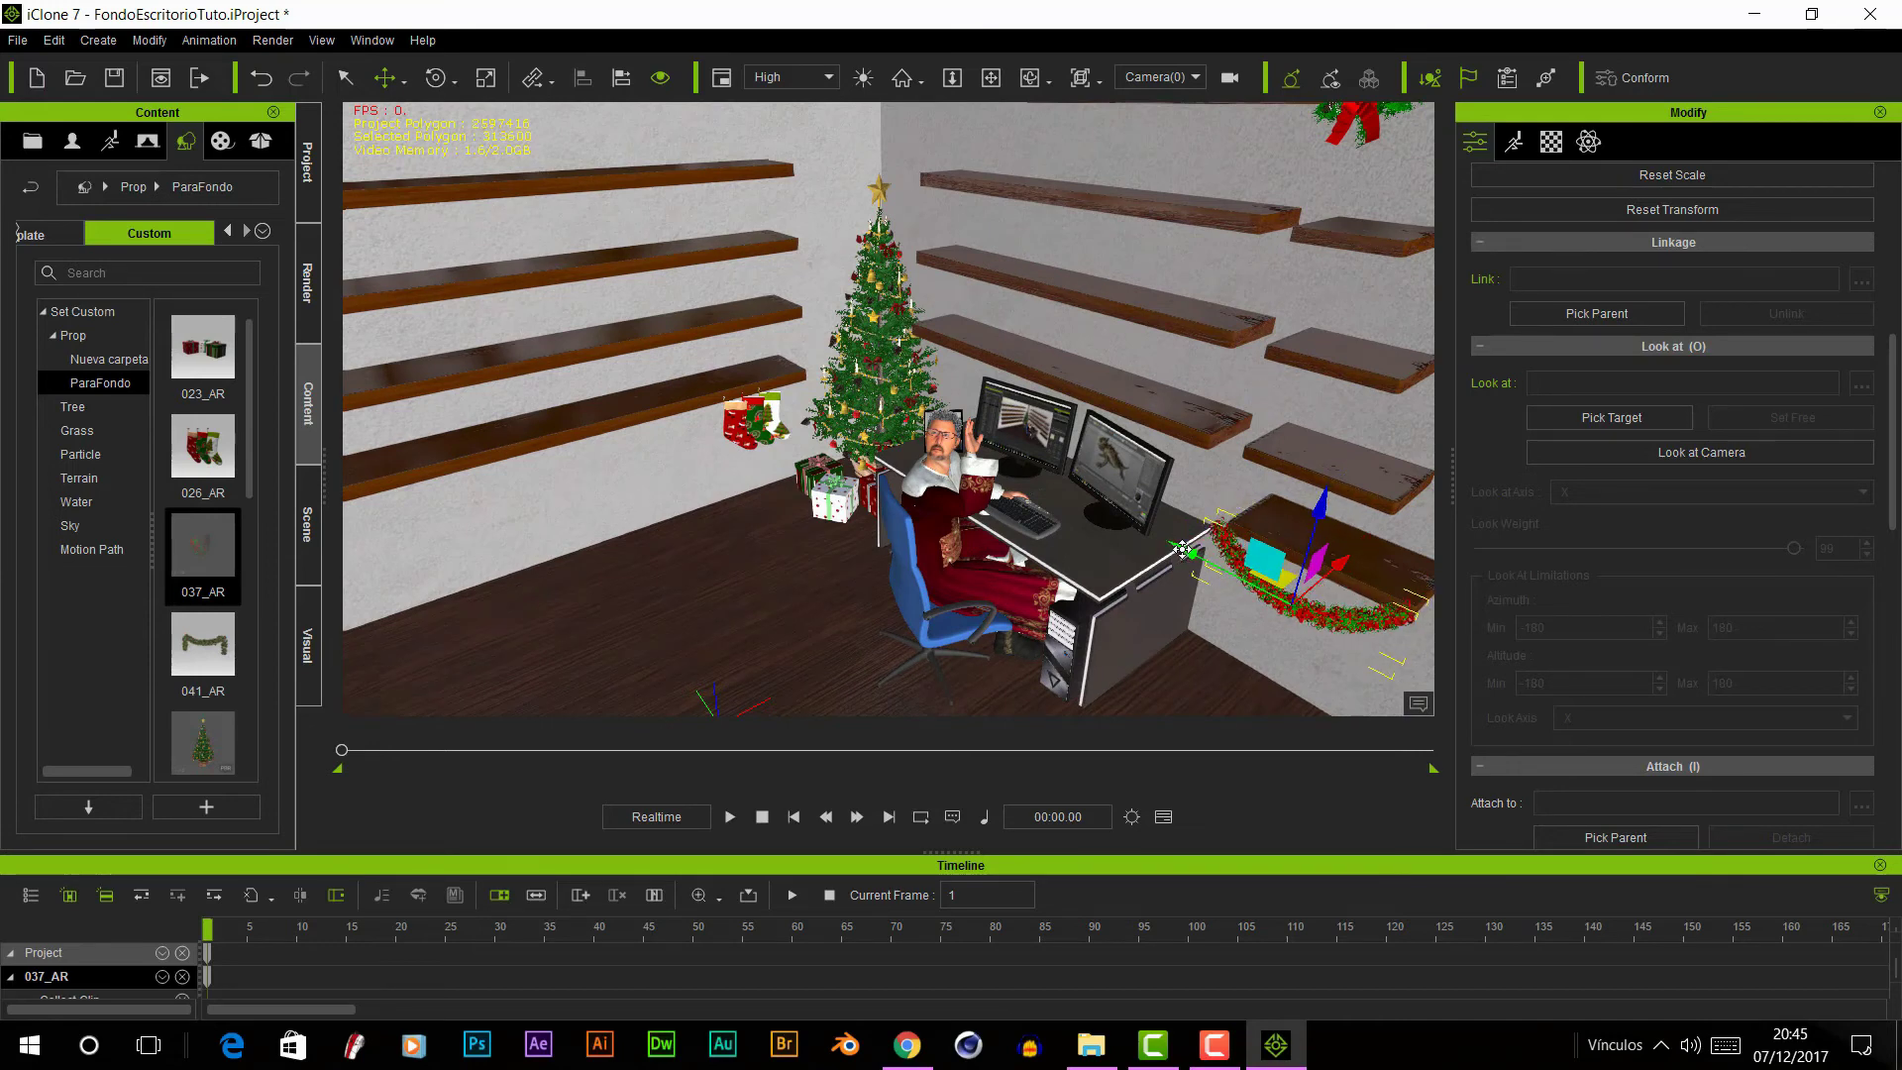
{"action": "left_click_drag", "start_coordinate": [1182, 550], "coordinate": [1184, 551]}
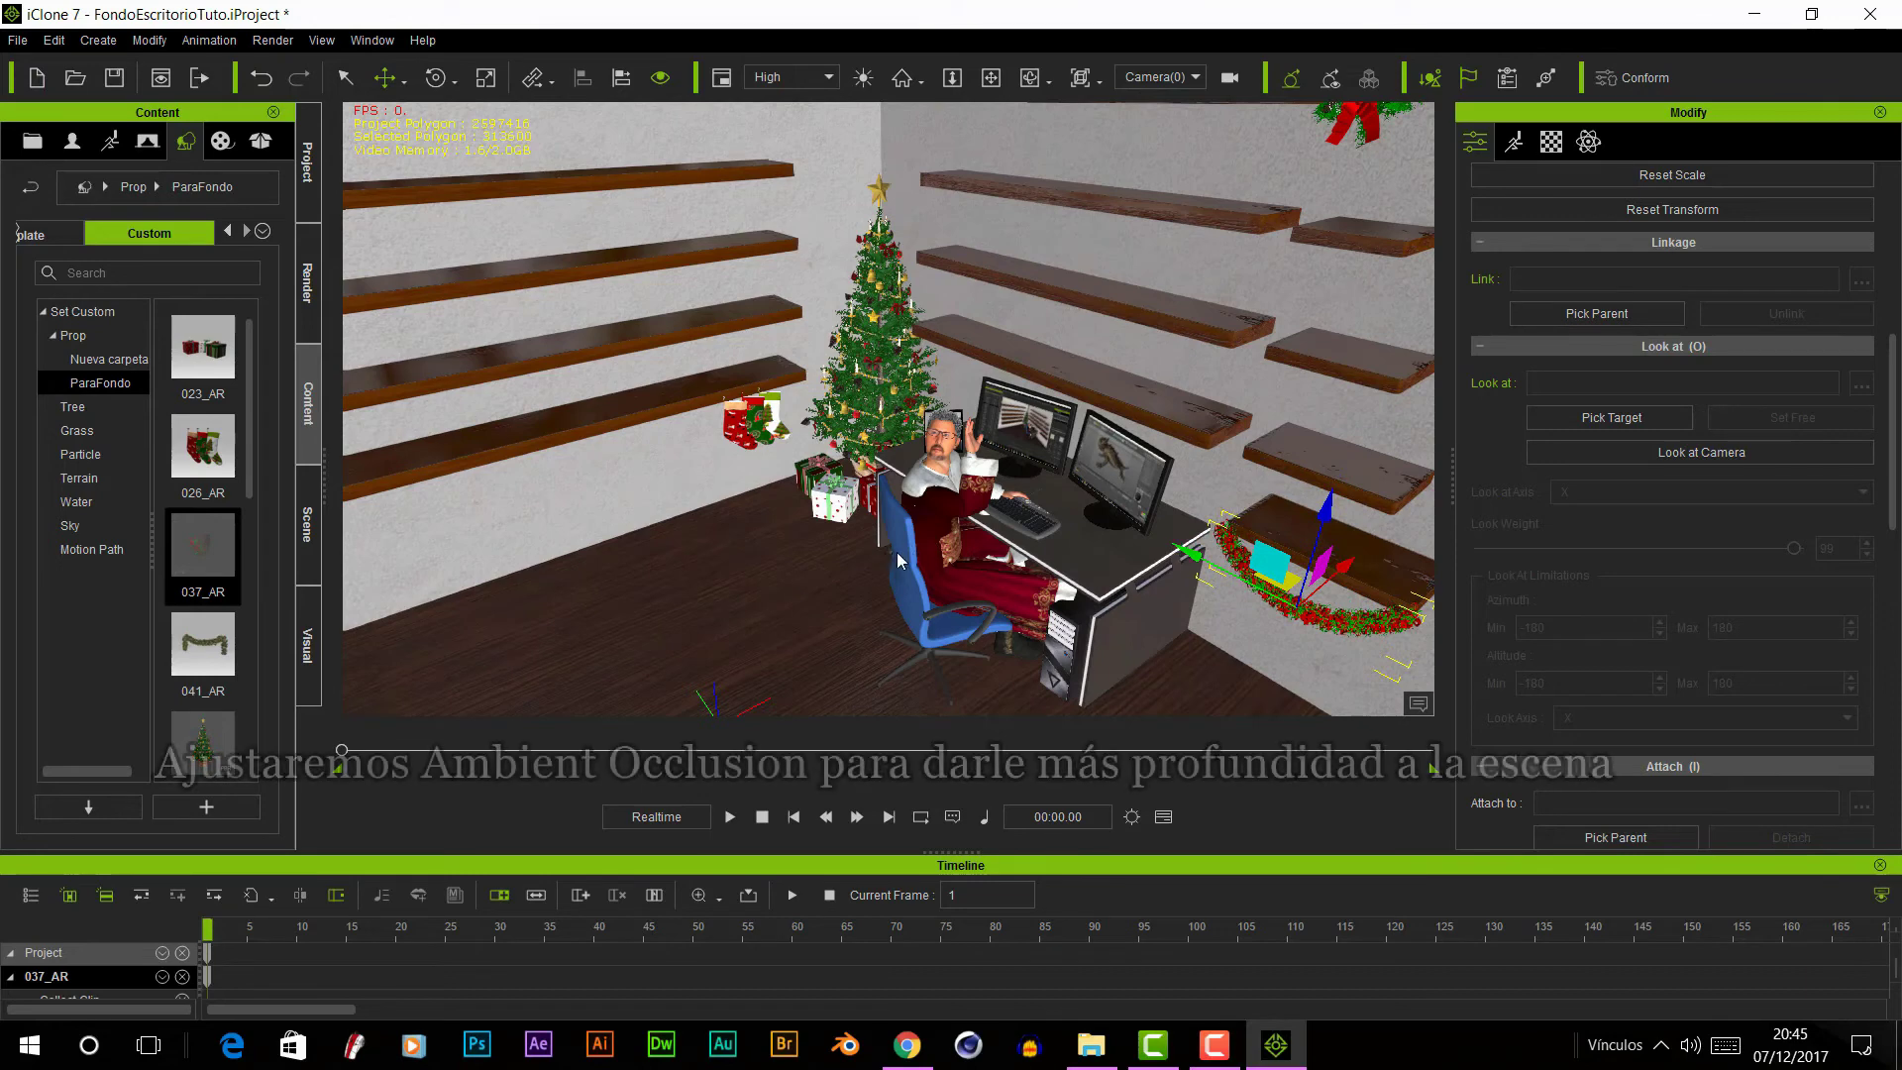
- Return to the main Camera view and enable Ambient Occlusion with View AO preview
{"action": "left_click", "coordinate": [1159, 77]}
{"action": "left_click", "coordinate": [1159, 127]}
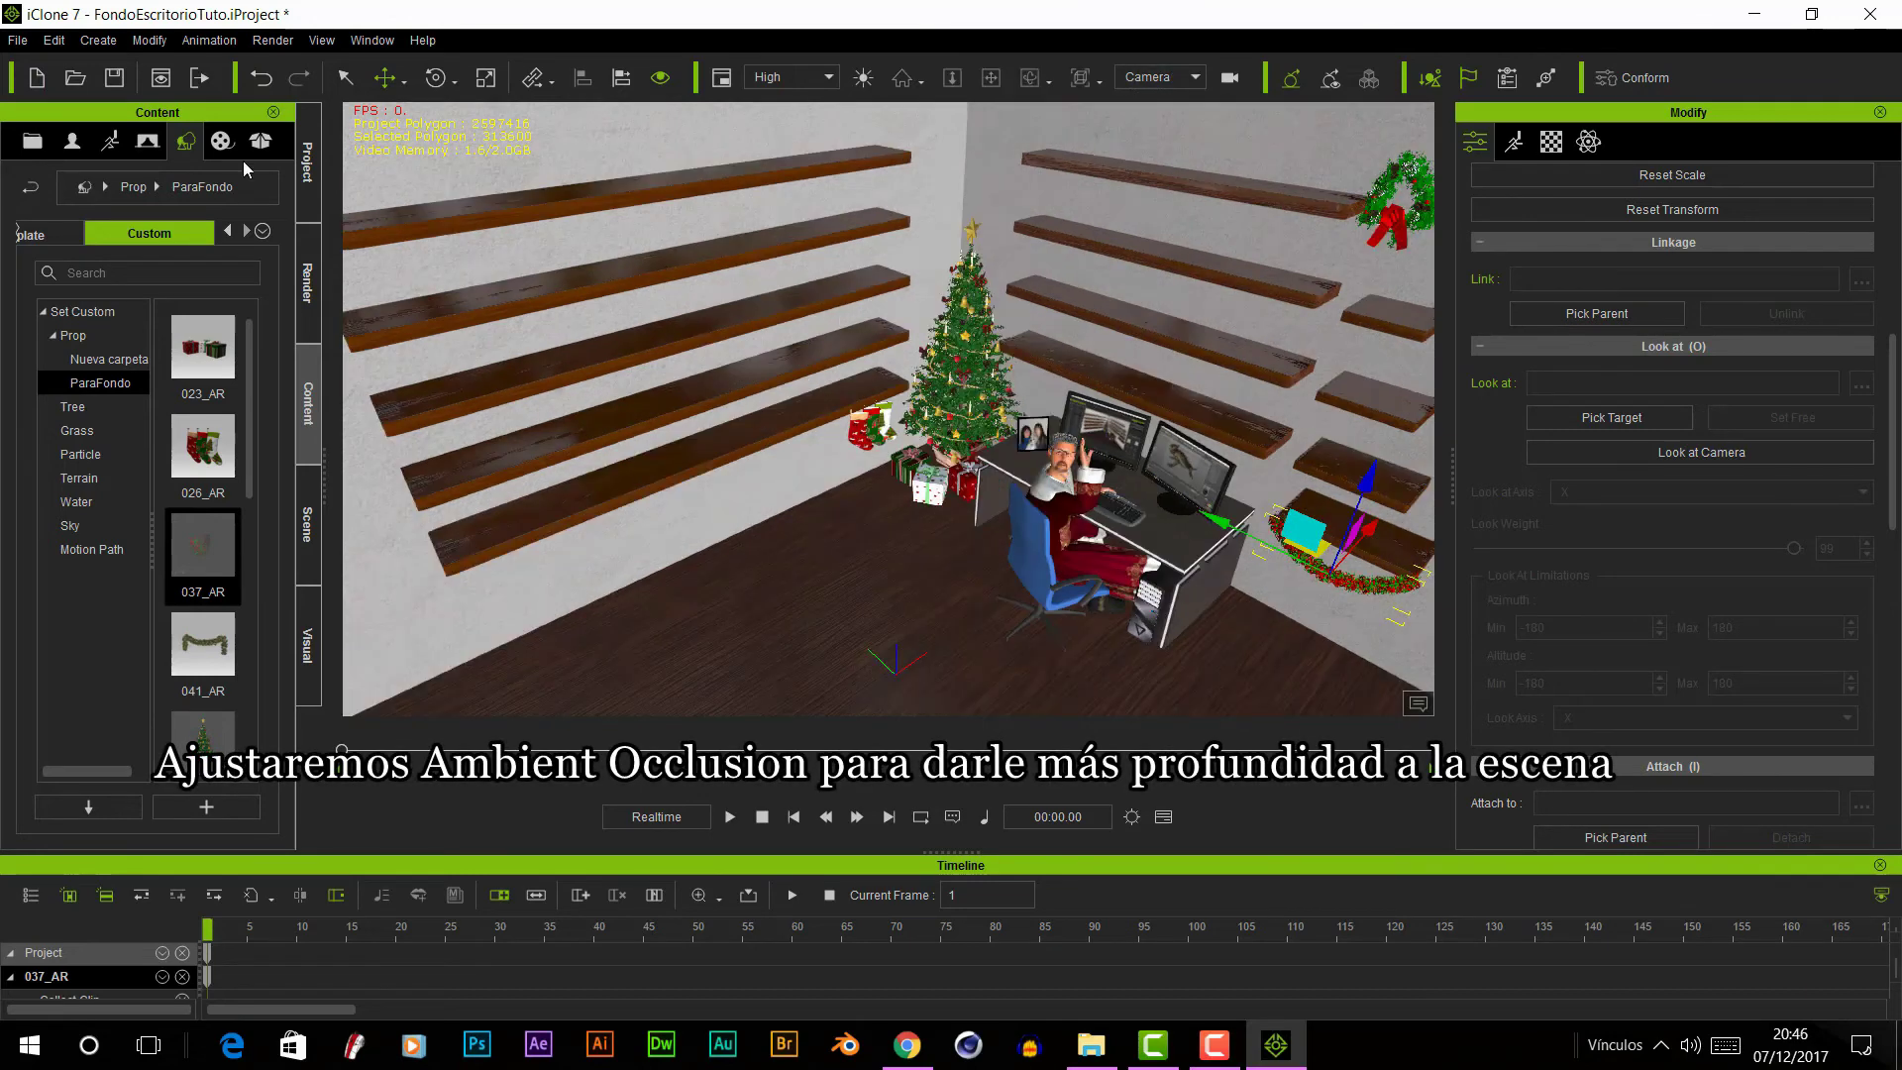
{"action": "left_click", "coordinate": [308, 646]}
{"action": "left_click", "coordinate": [20, 142]}
{"action": "left_click", "coordinate": [24, 287]}
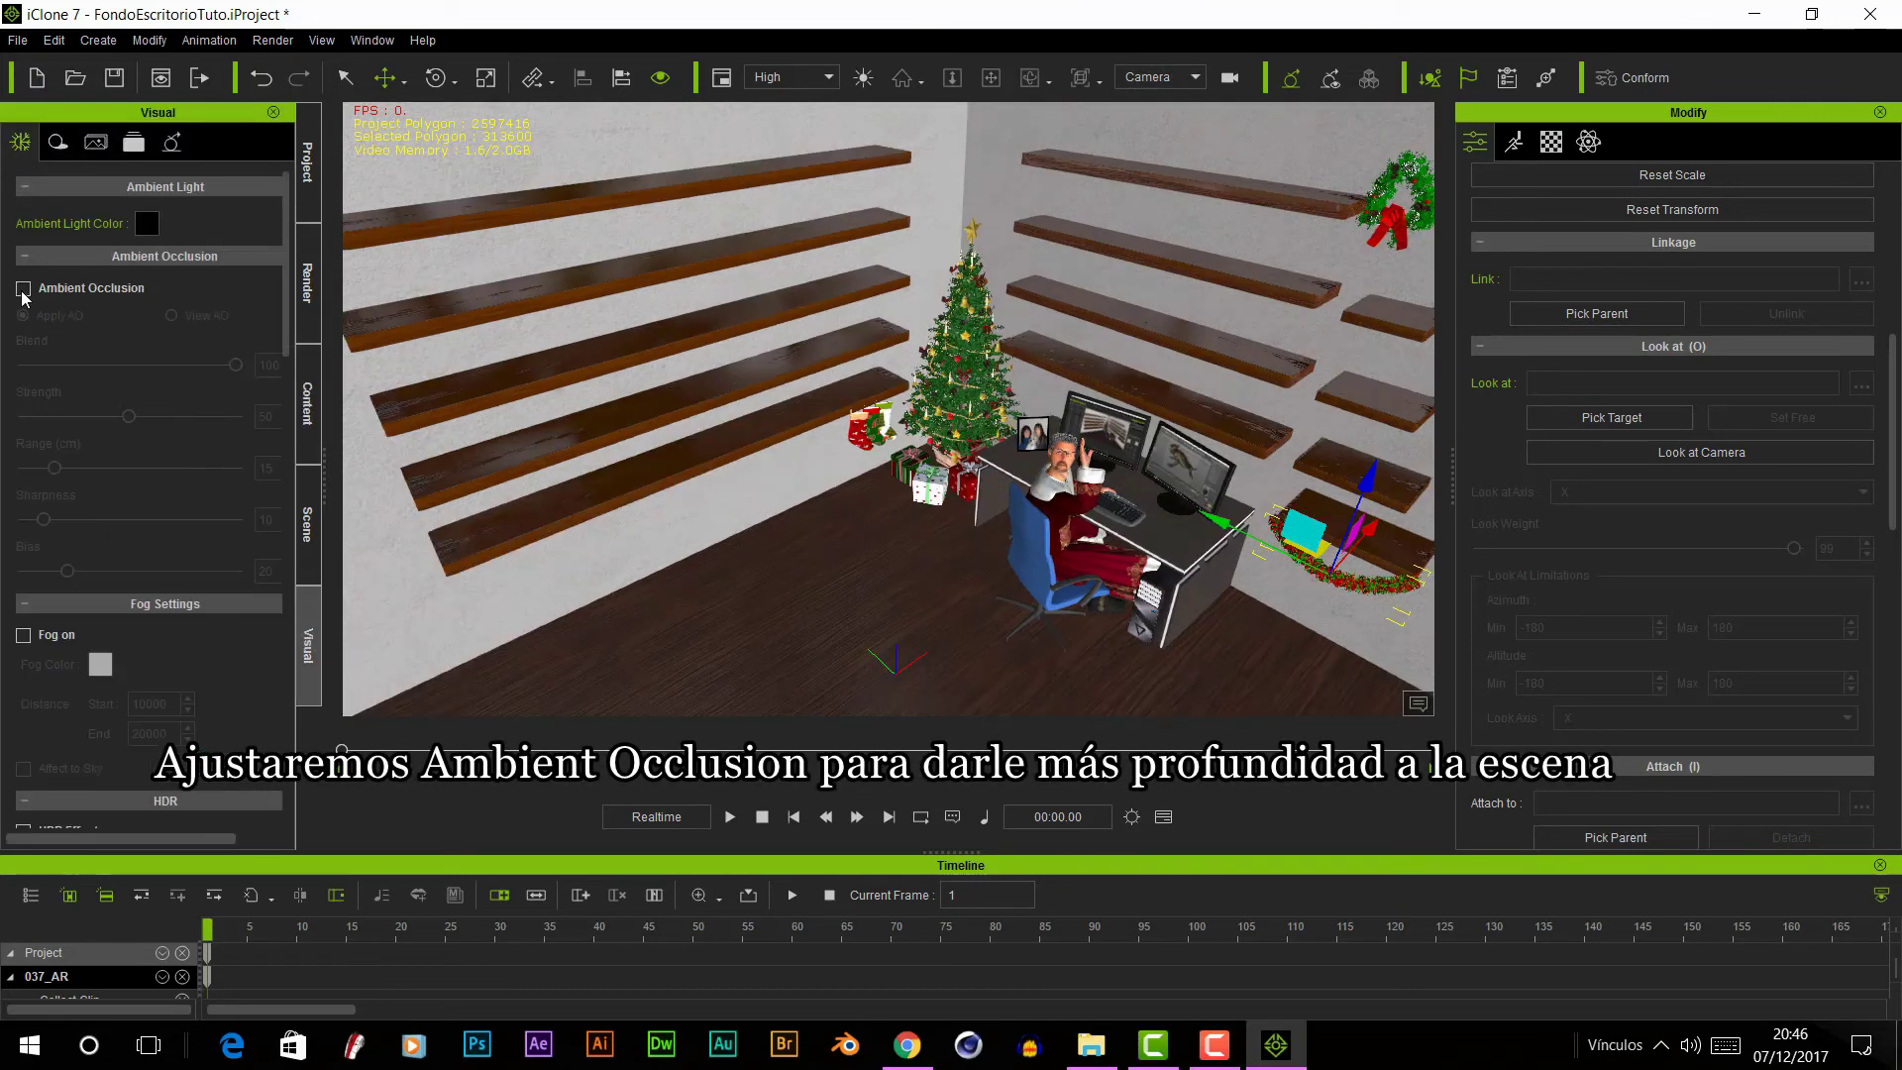
{"action": "left_click", "coordinate": [168, 317]}
- Set AO strength 73, range 51 cm, sharpness 31 and bias 28, then apply it
{"action": "left_click_drag", "start_coordinate": [56, 474], "coordinate": [183, 419]}
{"action": "left_click_drag", "start_coordinate": [92, 467], "coordinate": [140, 474]}
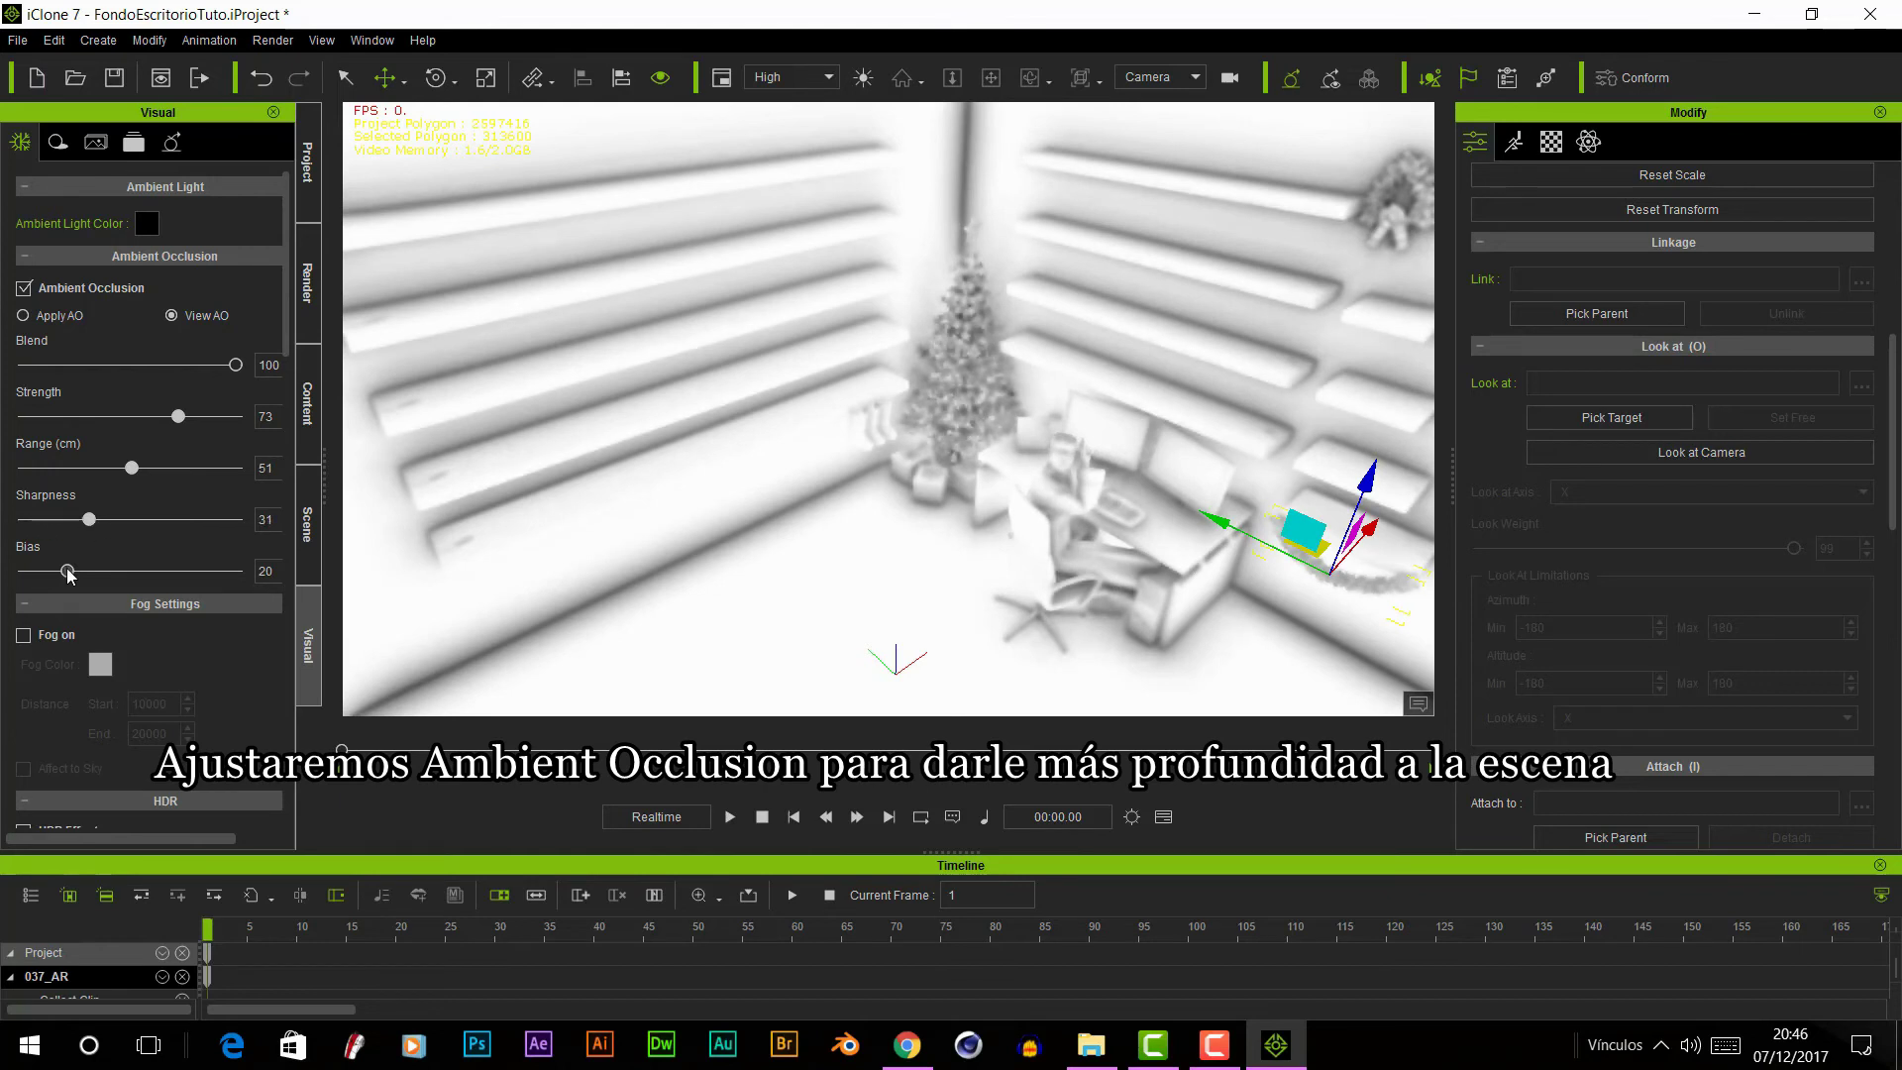
{"action": "left_click_drag", "start_coordinate": [67, 571], "coordinate": [84, 571]}
{"action": "left_click", "coordinate": [23, 316]}
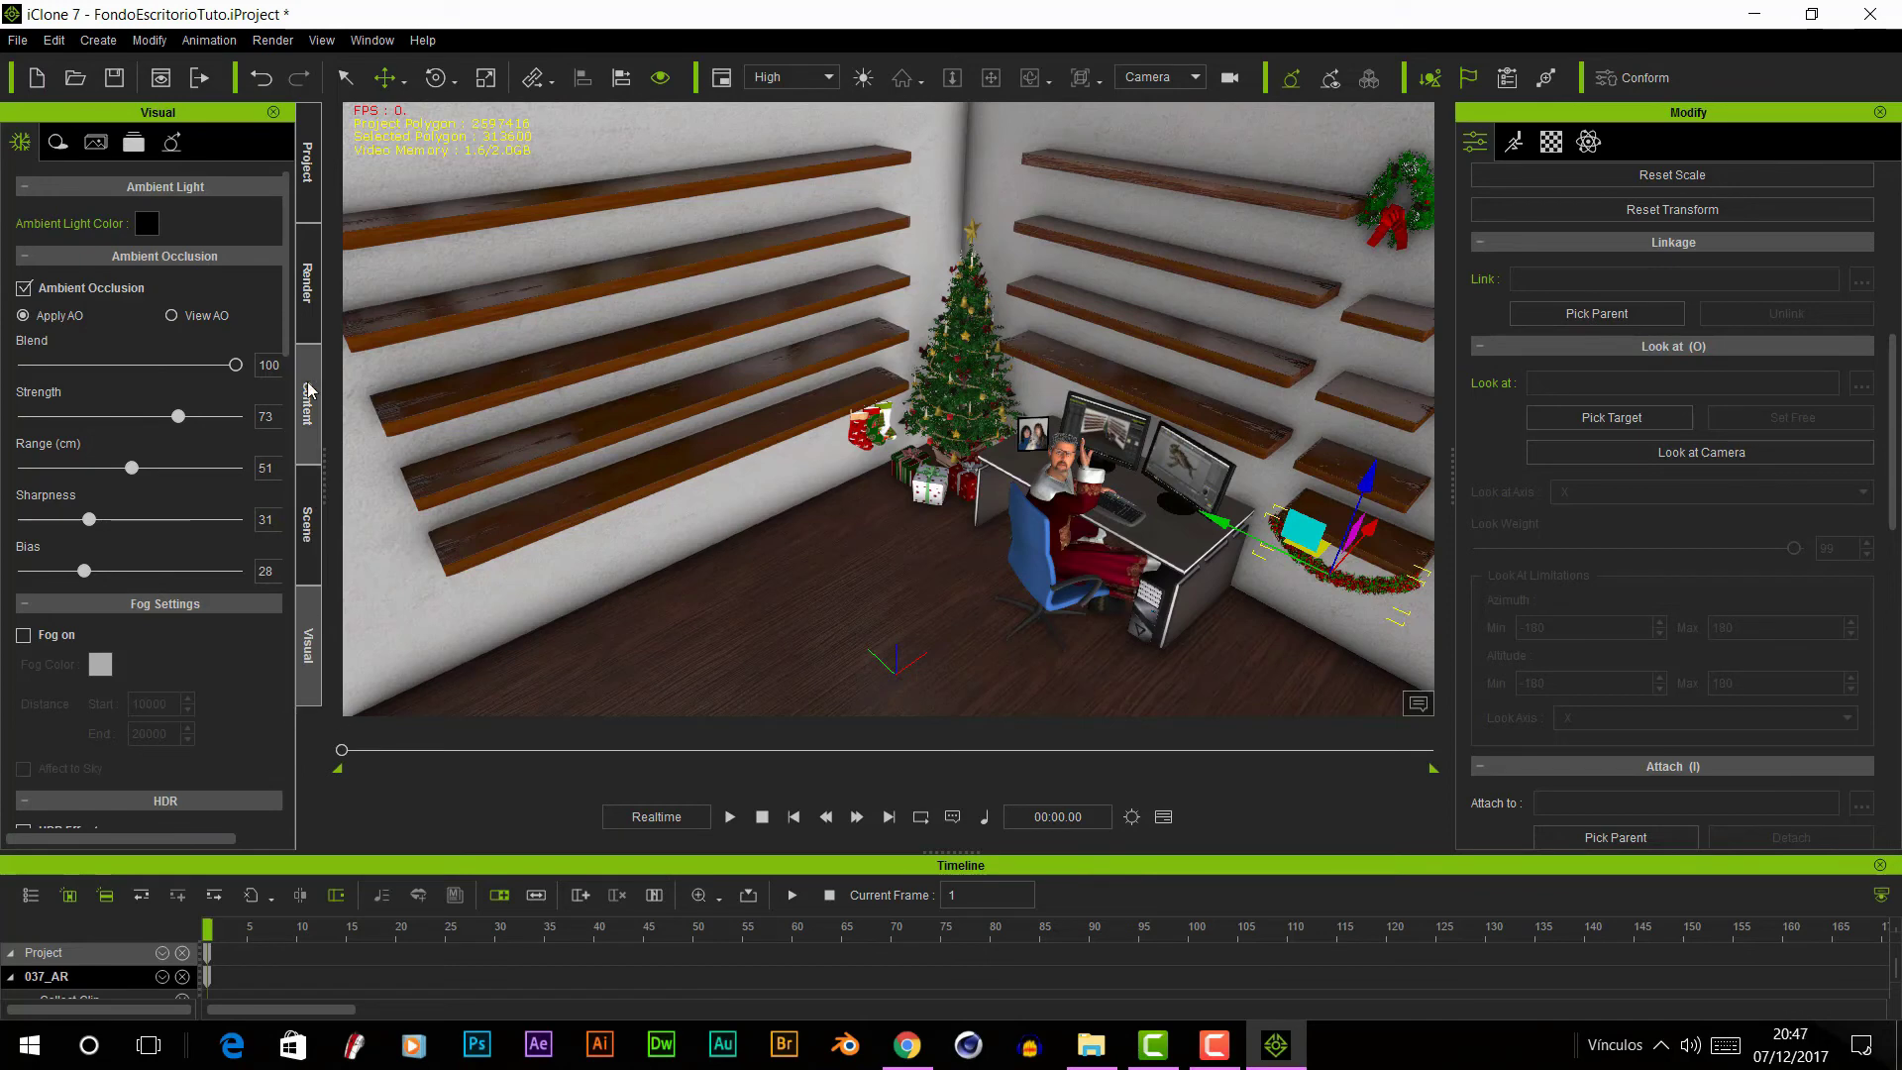
{"action": "left_click", "coordinate": [308, 403]}
{"action": "left_click", "coordinate": [308, 524]}
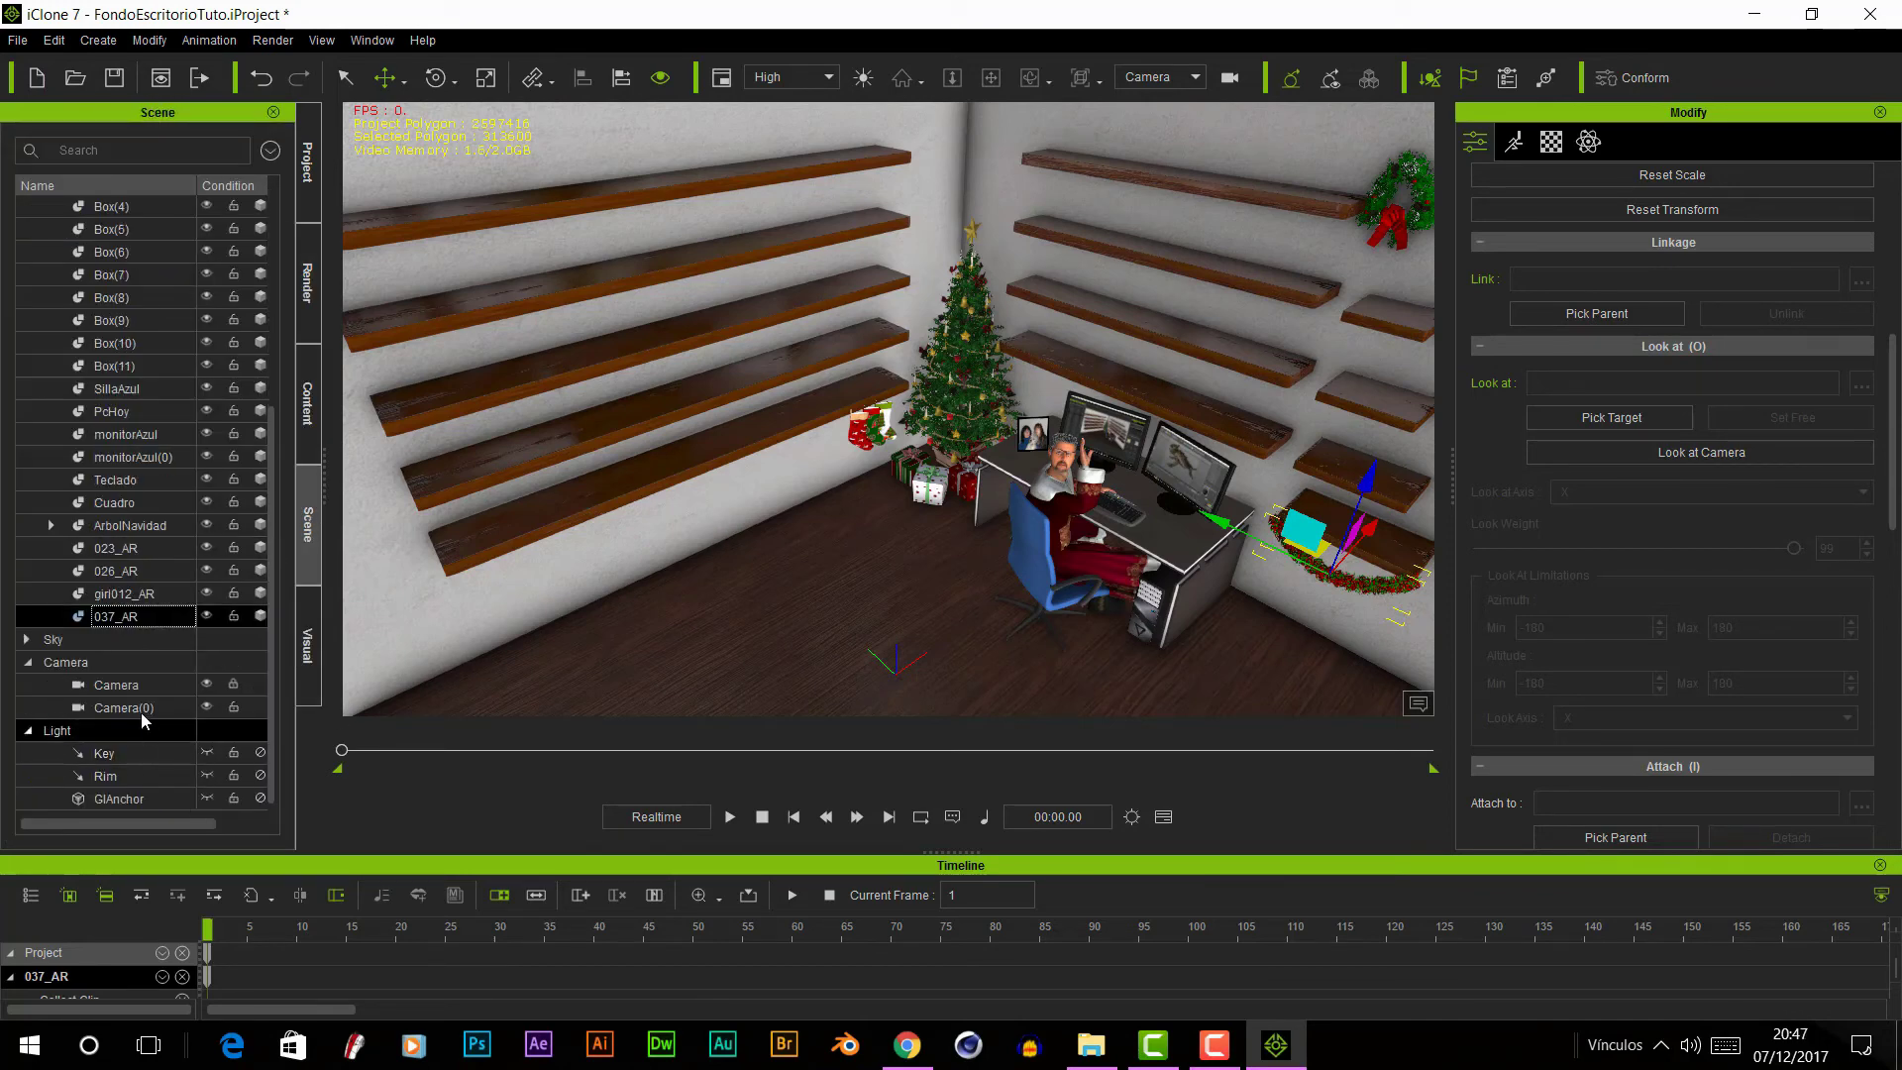
- Select the right-hand wall shelves and shift them slightly along the wall
{"action": "left_click", "coordinate": [175, 685]}
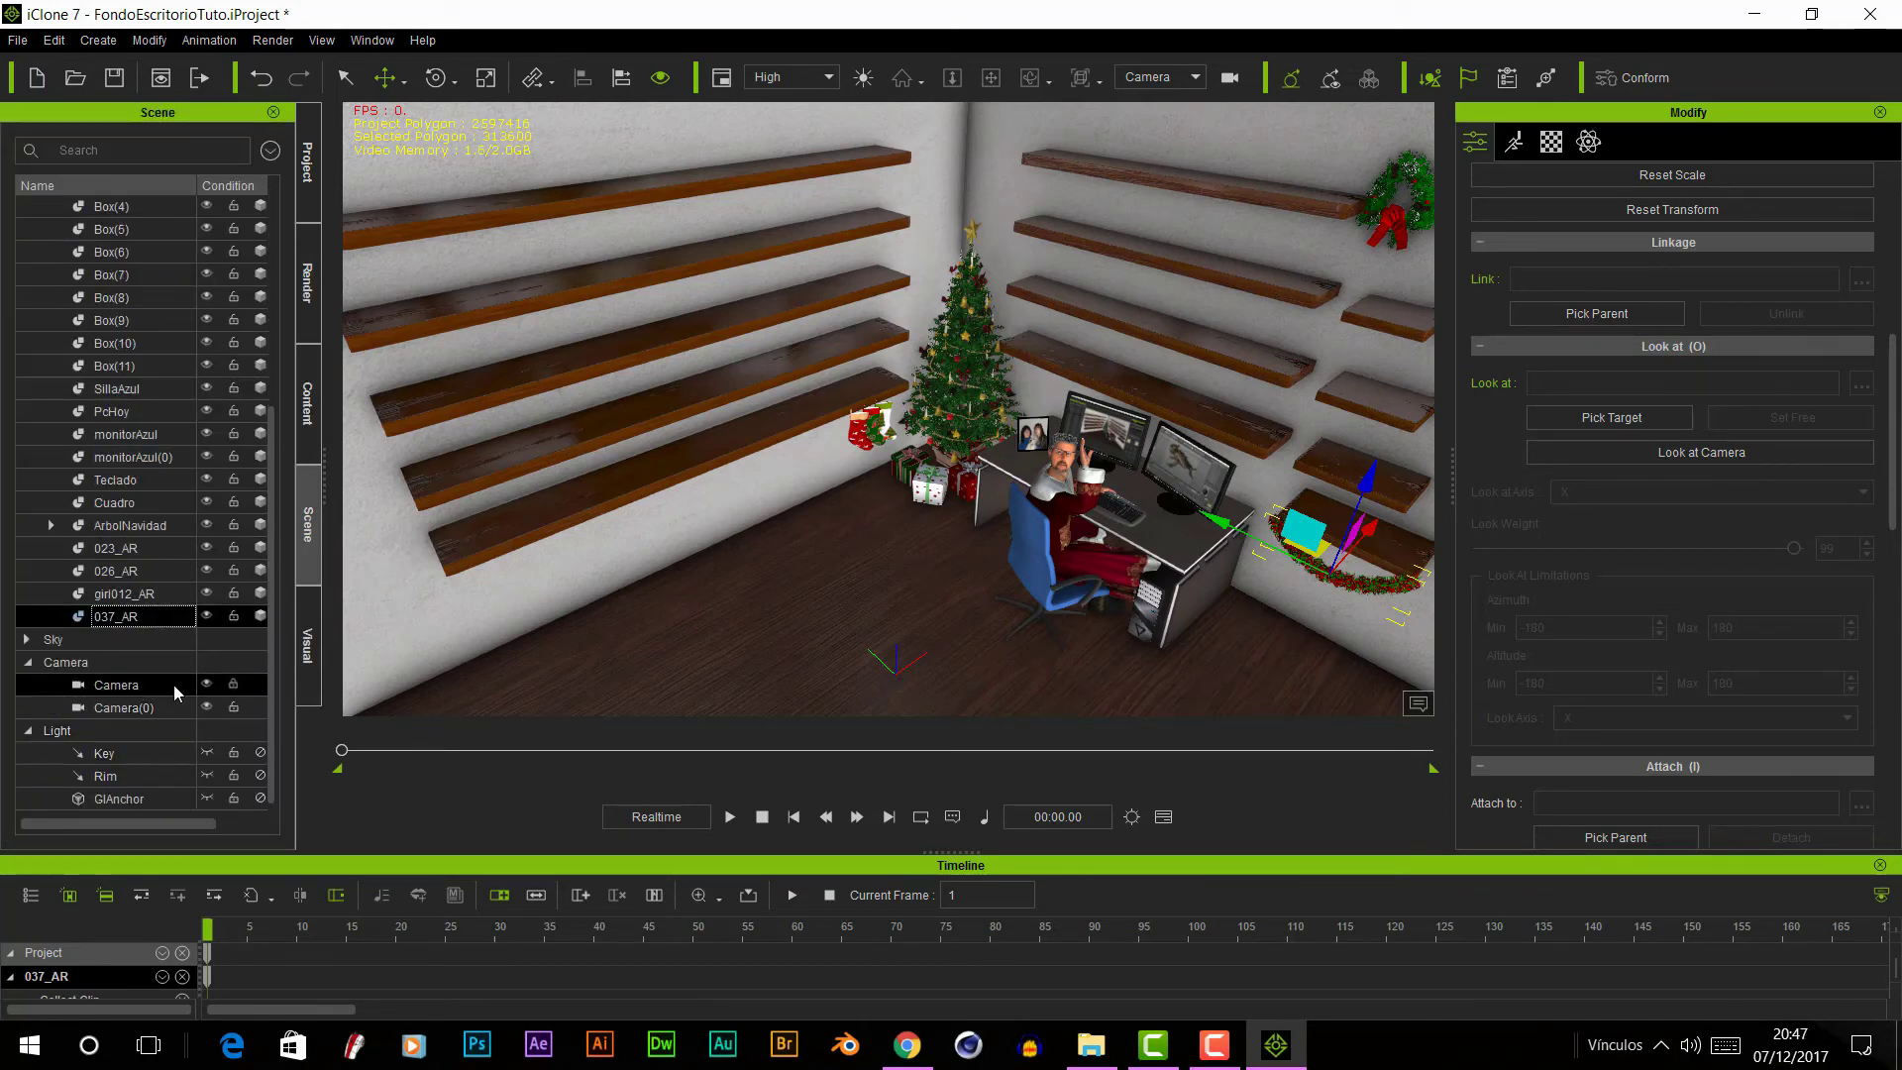
{"action": "left_click", "coordinate": [1053, 501]}
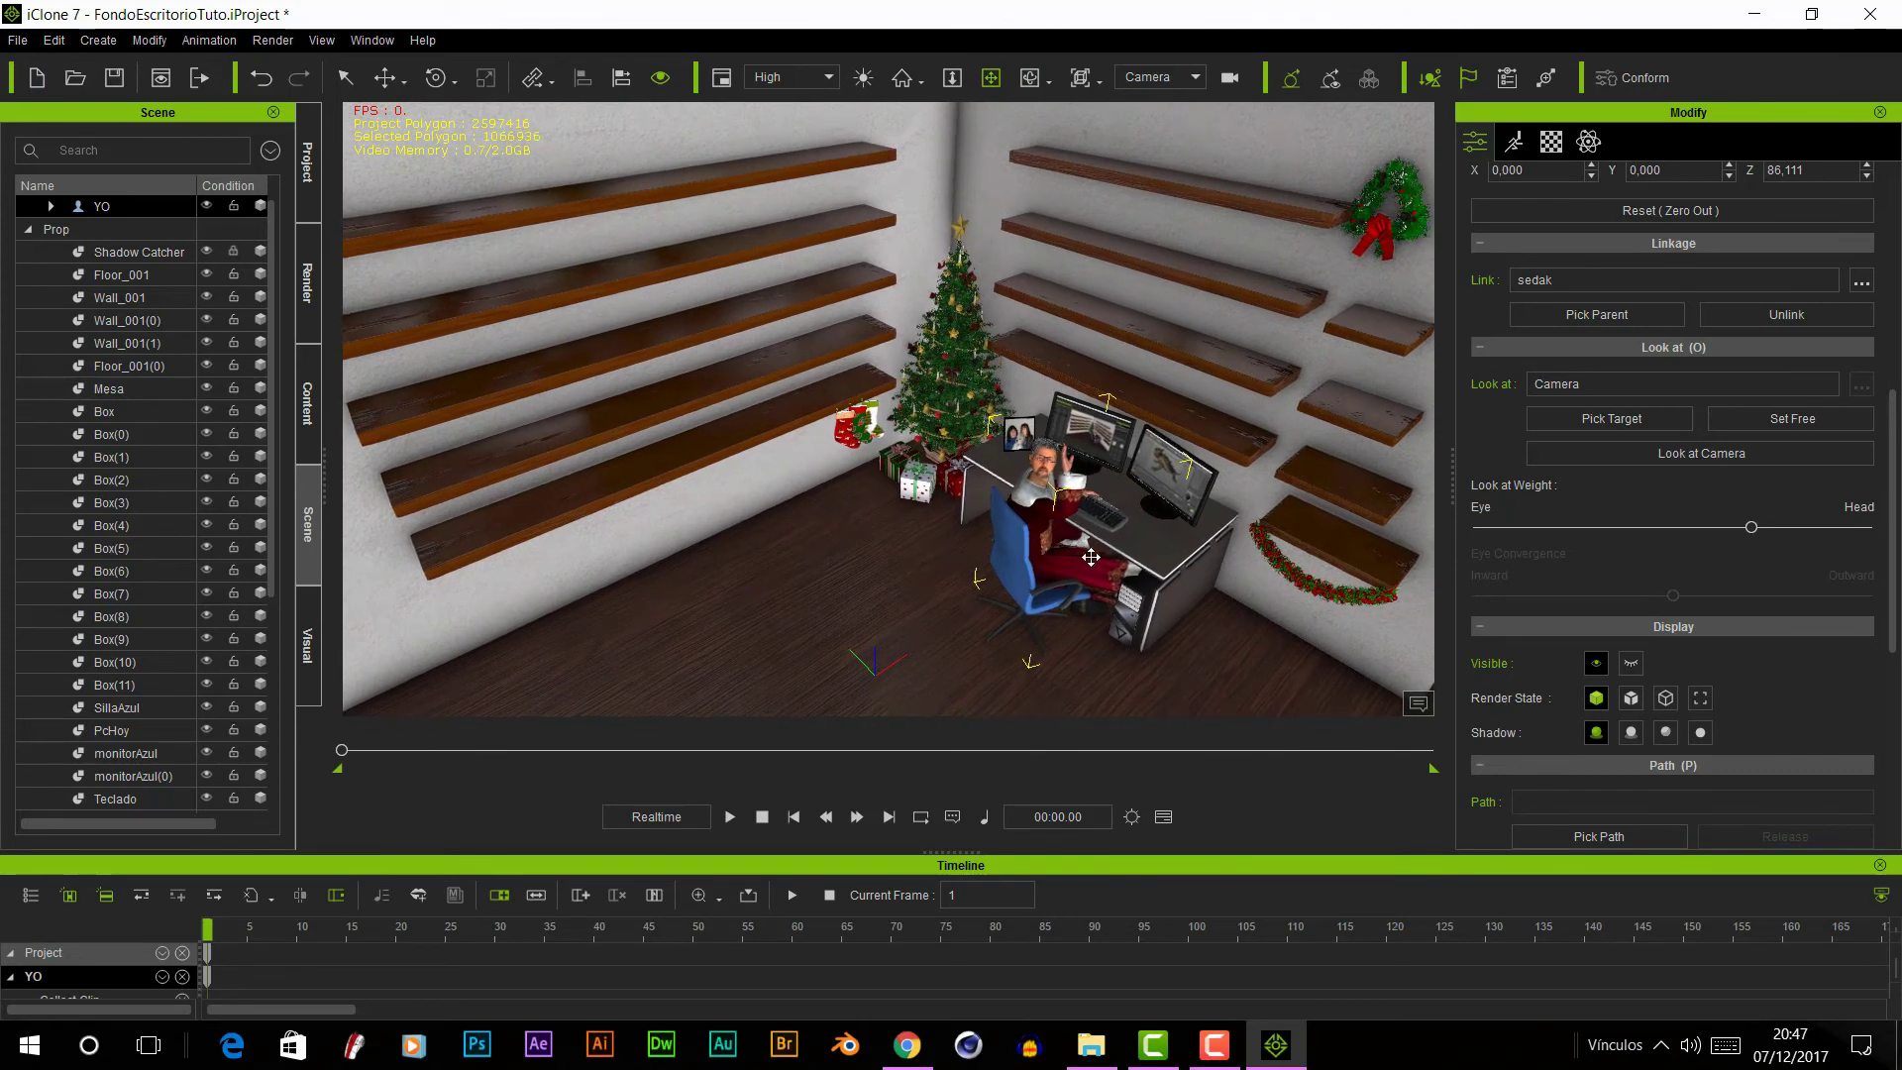
{"action": "middle_click_drag", "start_coordinate": [1010, 506], "coordinate": [1099, 562]}
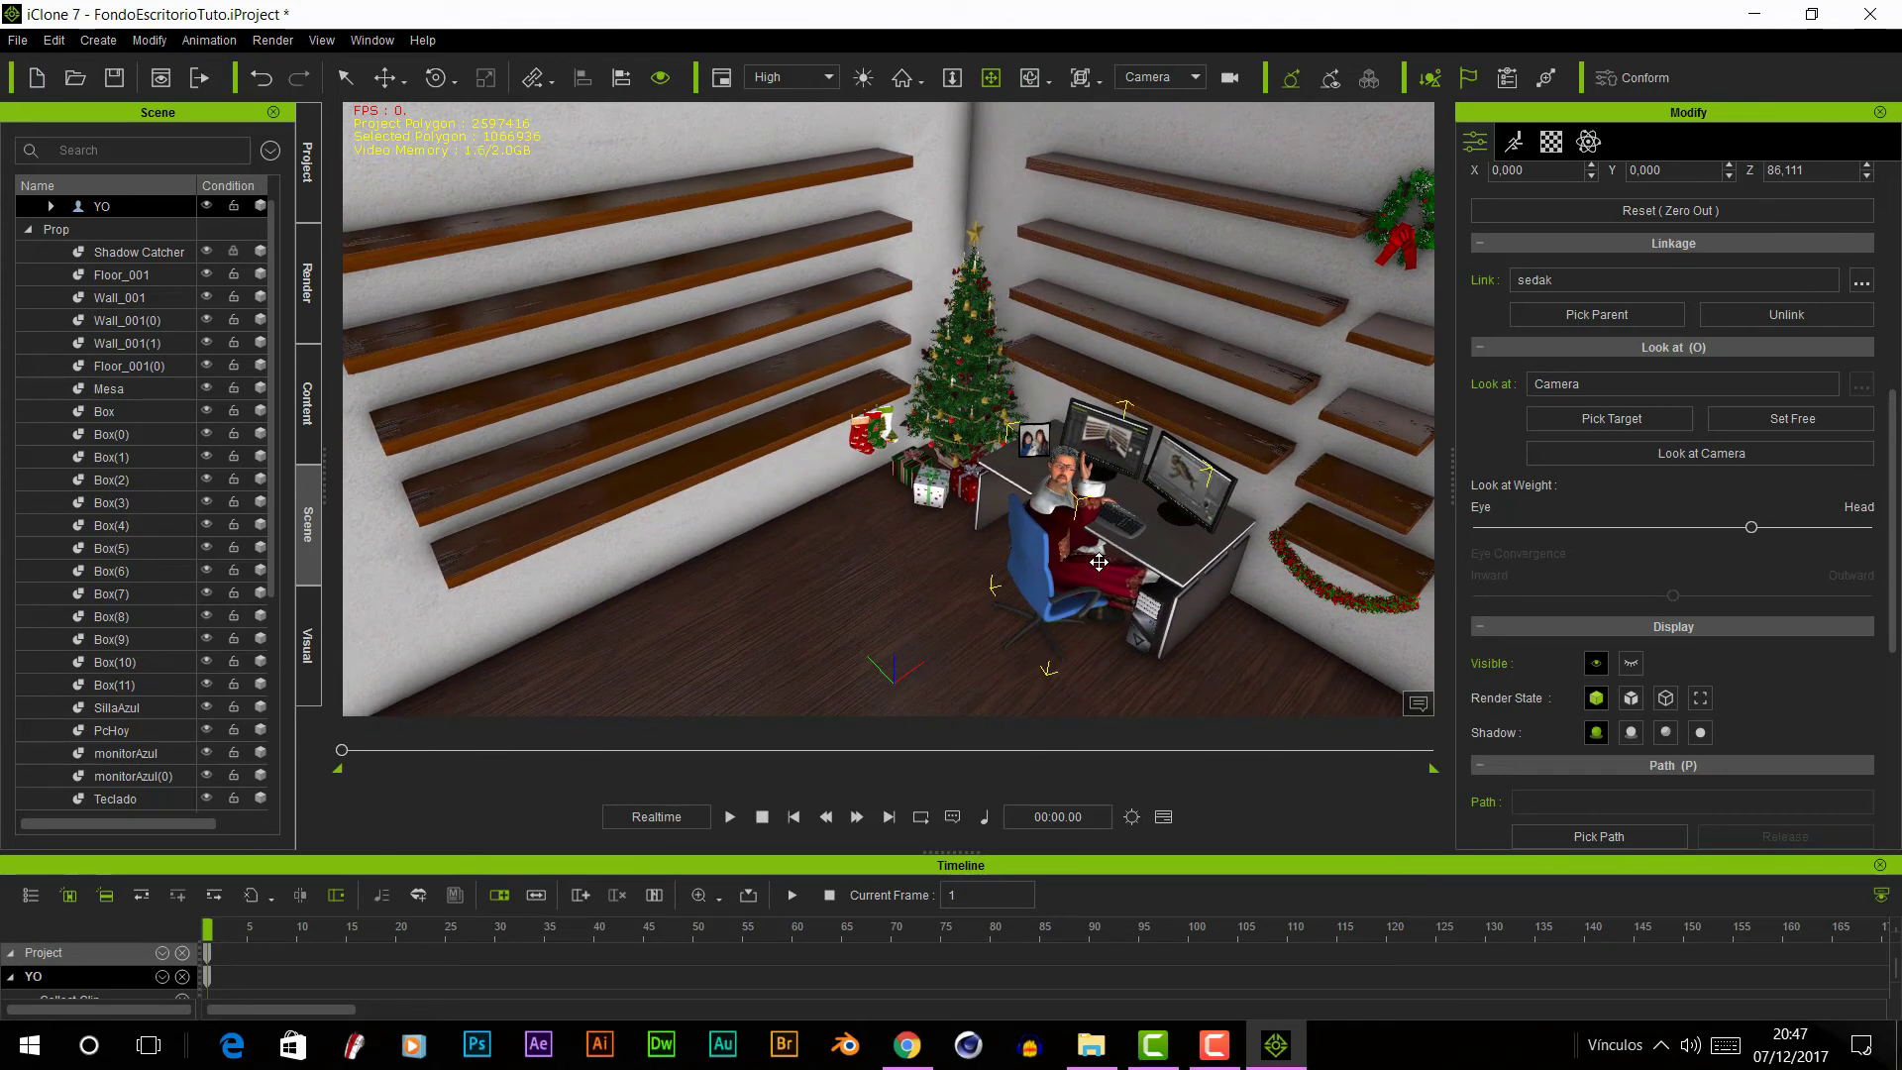
{"action": "left_click", "coordinate": [1325, 591]}
{"action": "left_click", "coordinate": [1337, 556]}
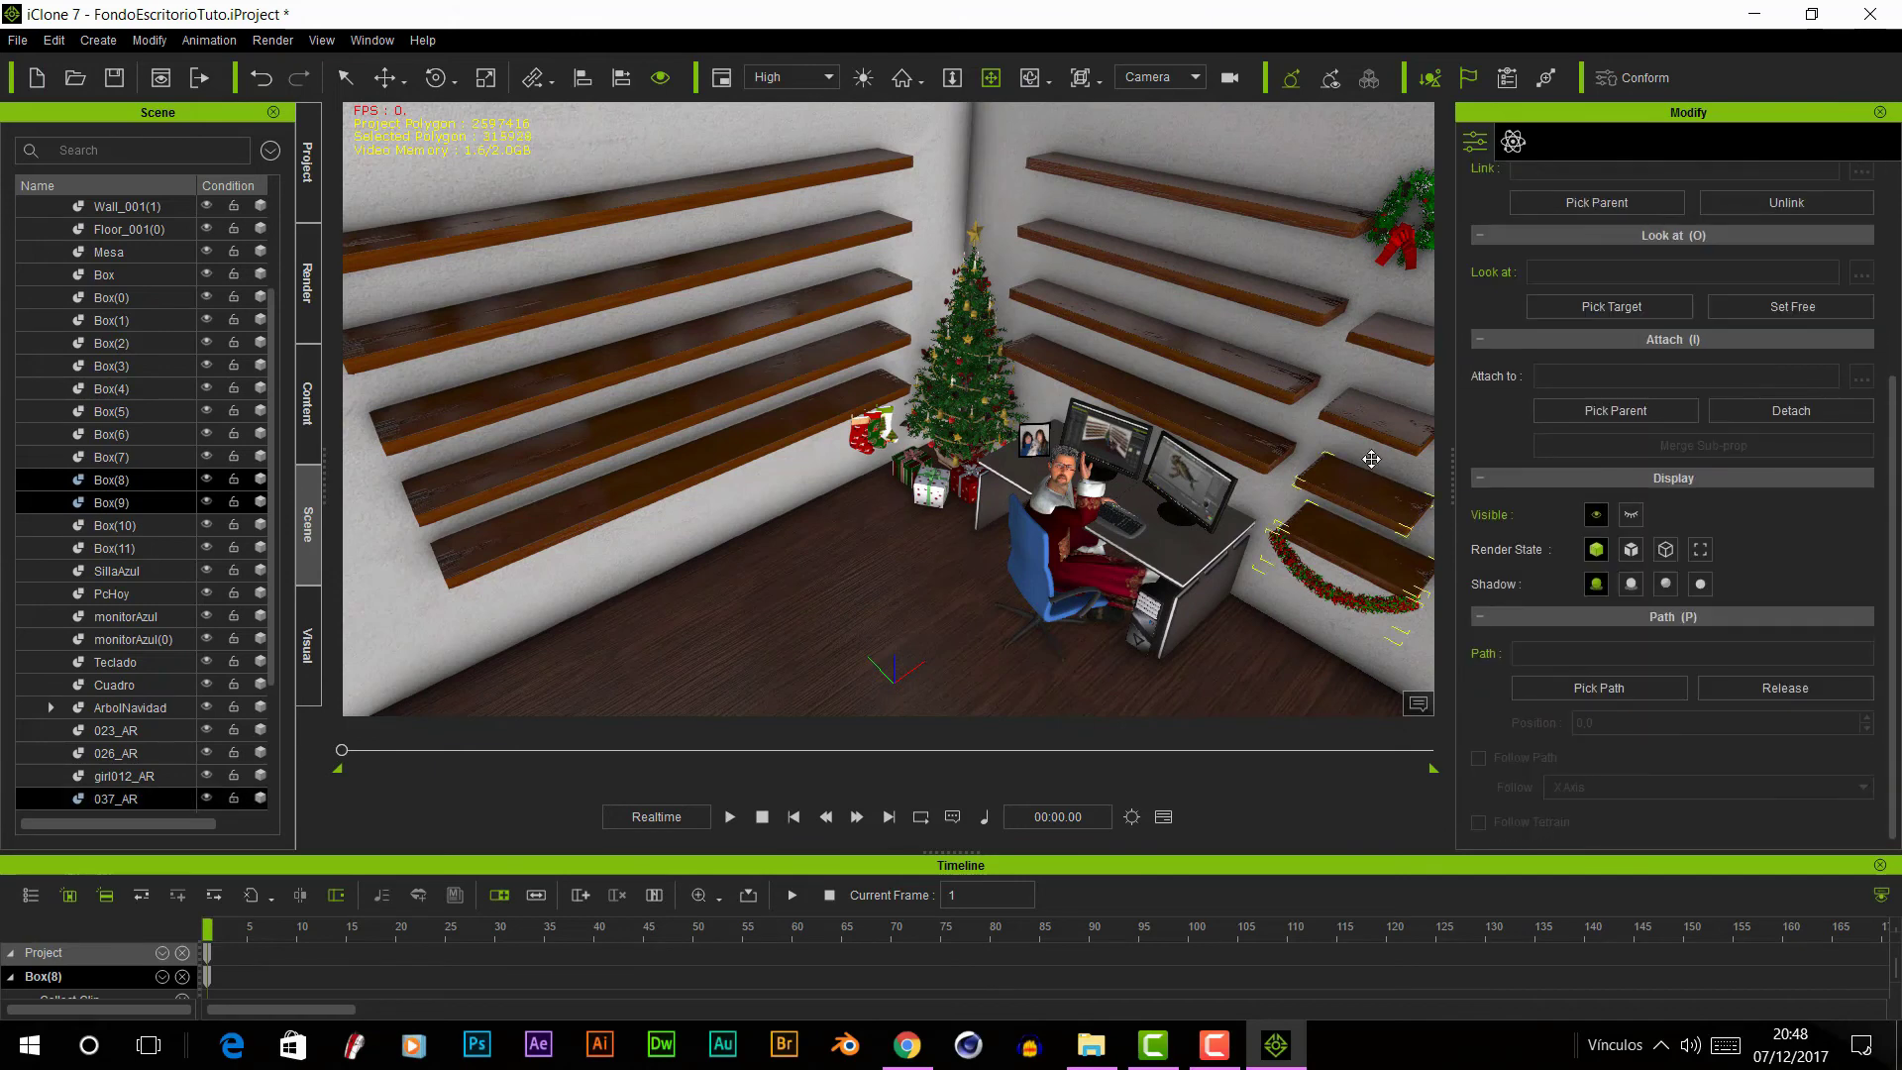
{"action": "left_click", "coordinate": [1401, 354], "text": "ctrl"}
{"action": "key", "text": "w"}
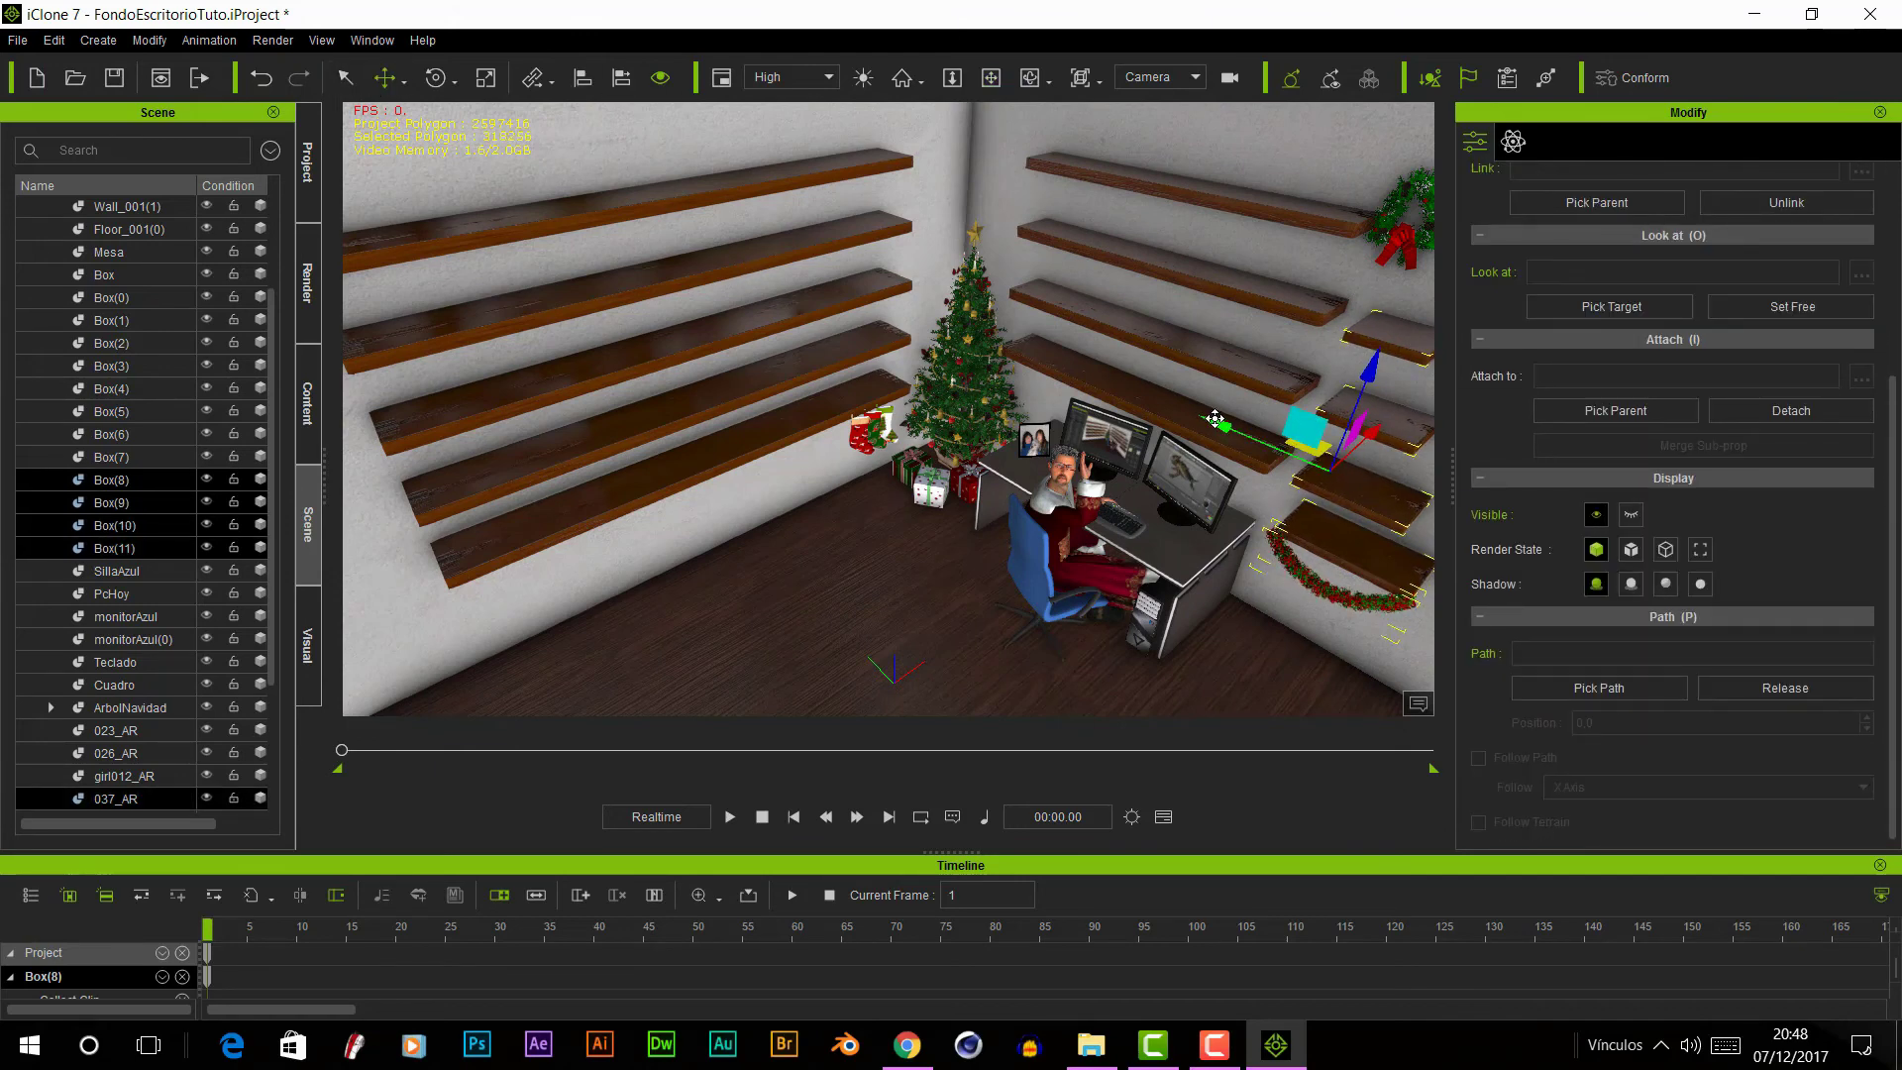
{"action": "left_click_drag", "start_coordinate": [1215, 418], "coordinate": [1211, 417]}
- Select the upper shelves with Box(7) and lower ones with Box(10)/Box(11), then move the wreath down-left
{"action": "left_click", "coordinate": [1179, 406]}
{"action": "left_click", "coordinate": [1219, 327], "text": "ctrl"}
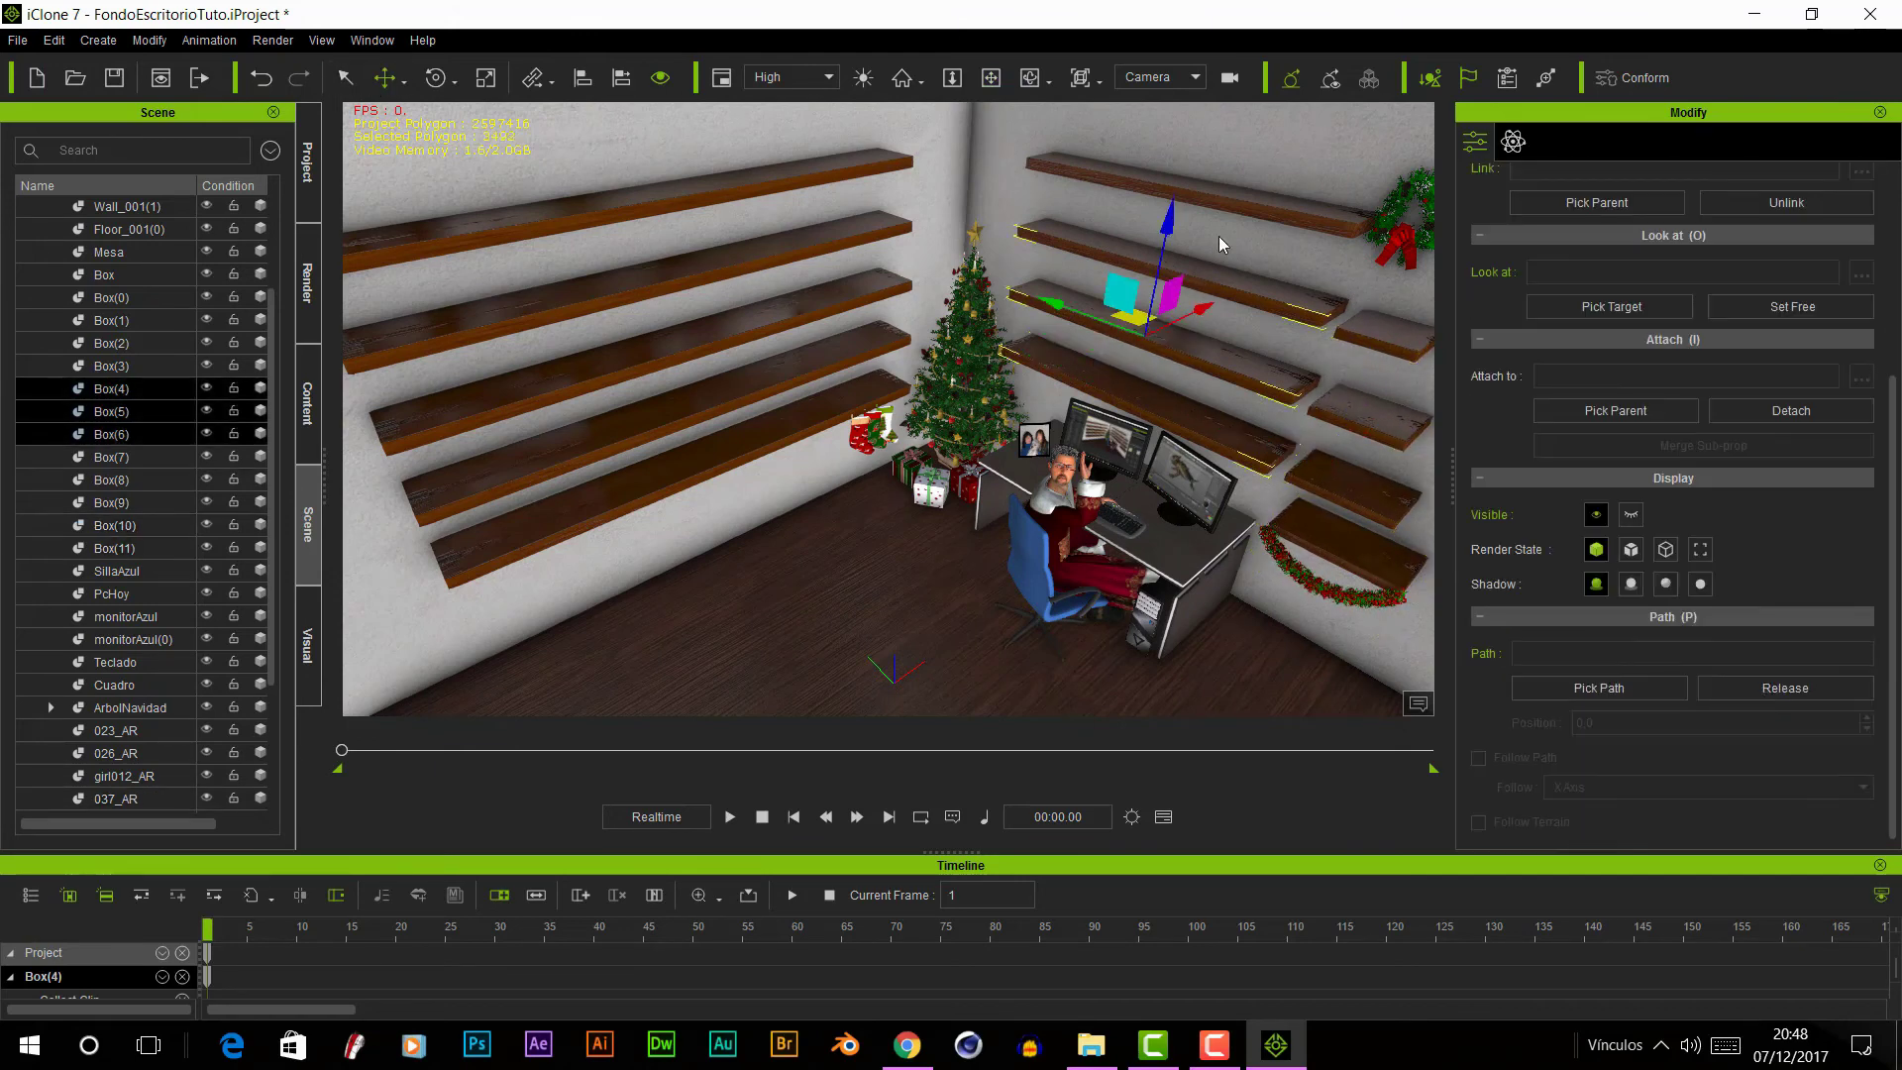
{"action": "left_click", "coordinate": [1218, 236], "text": "ctrl"}
{"action": "left_click", "coordinate": [1139, 193], "text": "ctrl"}
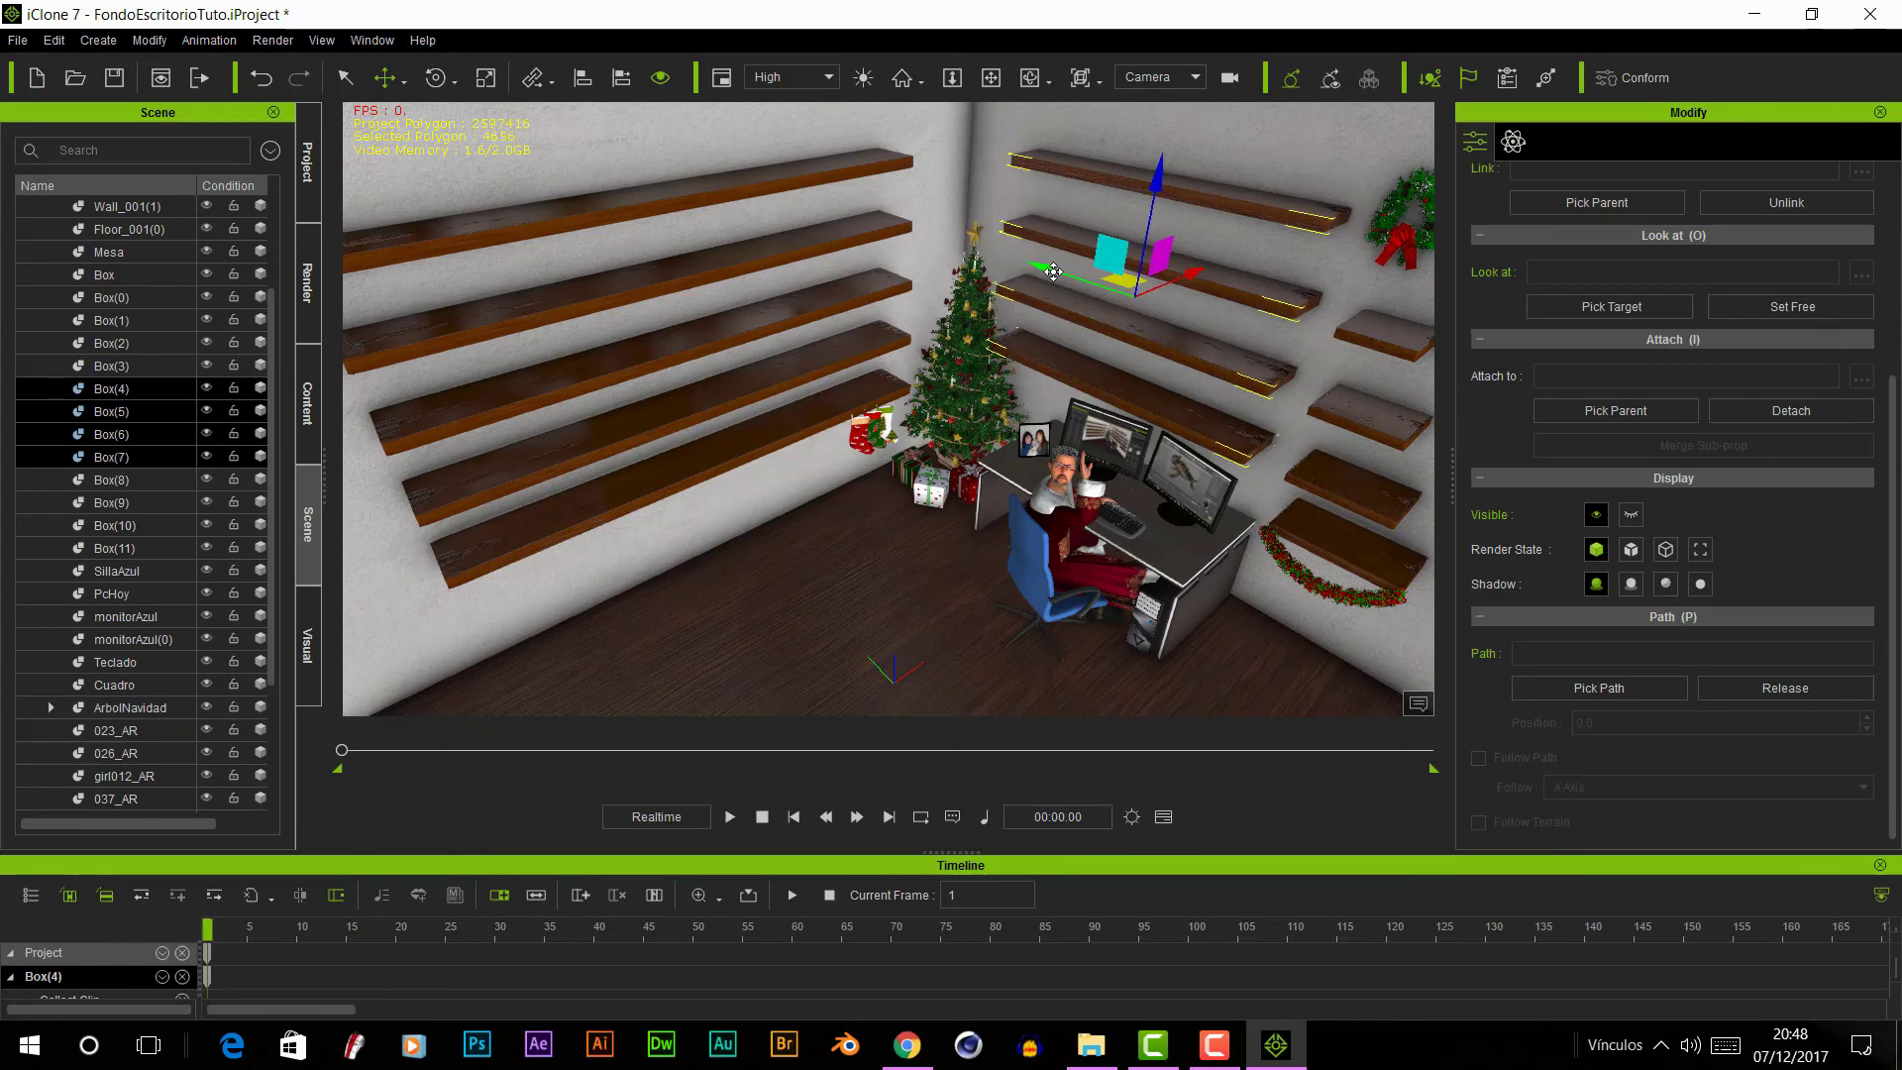
{"action": "left_click", "coordinate": [1319, 566]}
{"action": "left_click", "coordinate": [1391, 448], "text": "ctrl"}
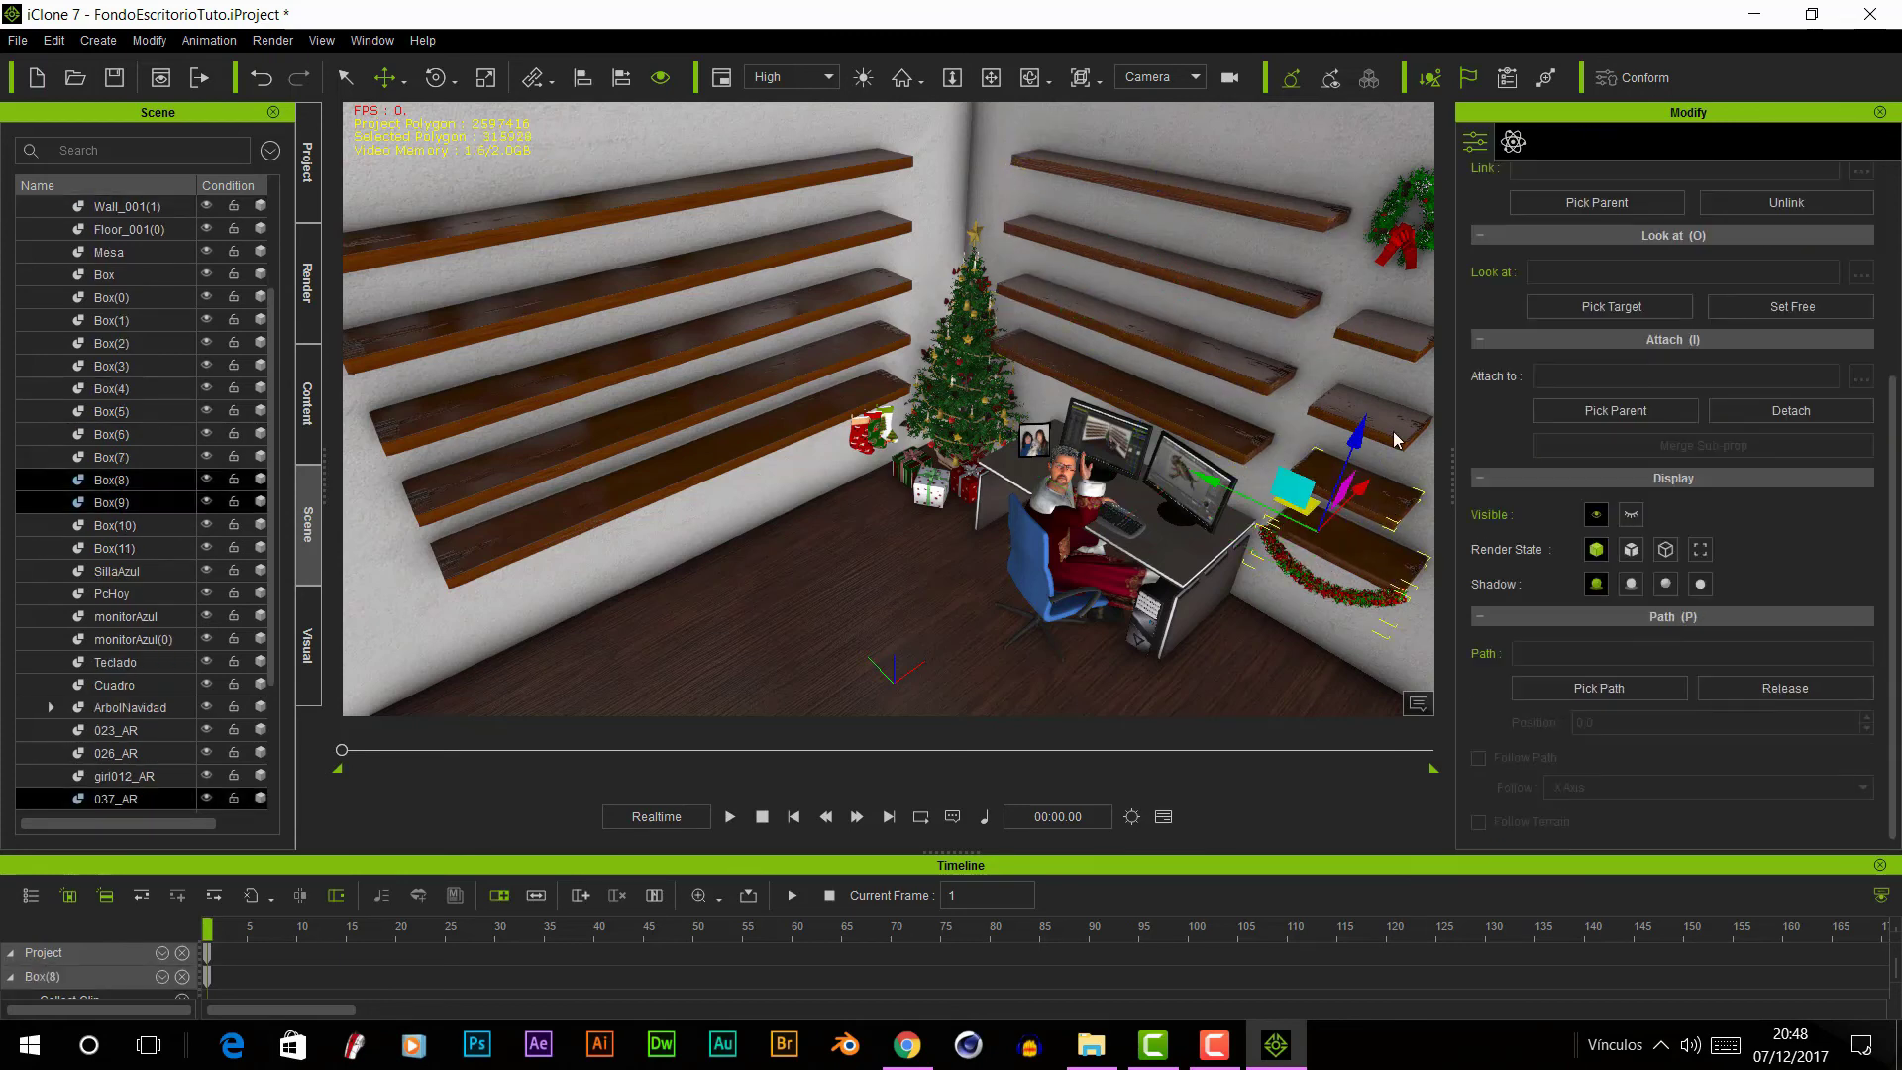
{"action": "left_click", "coordinate": [1382, 335], "text": "ctrl"}
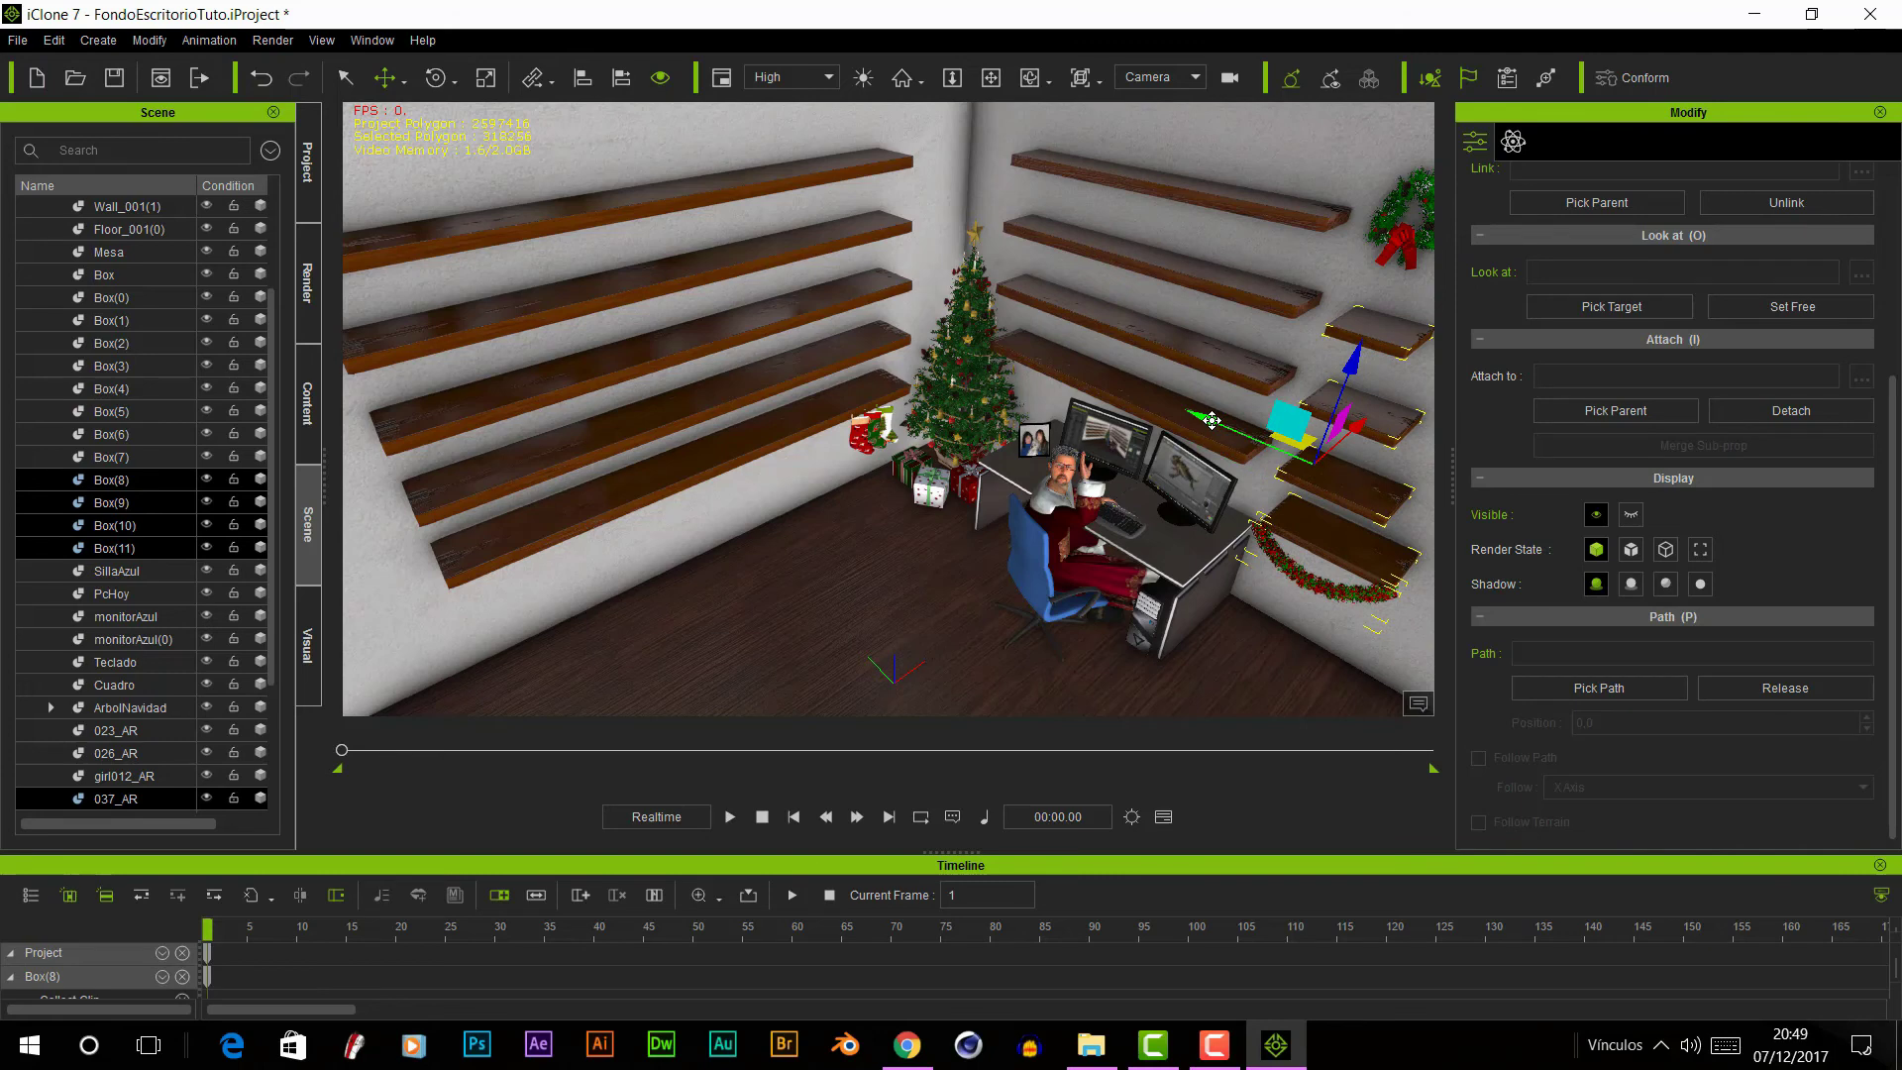
{"action": "left_click", "coordinate": [1407, 228]}
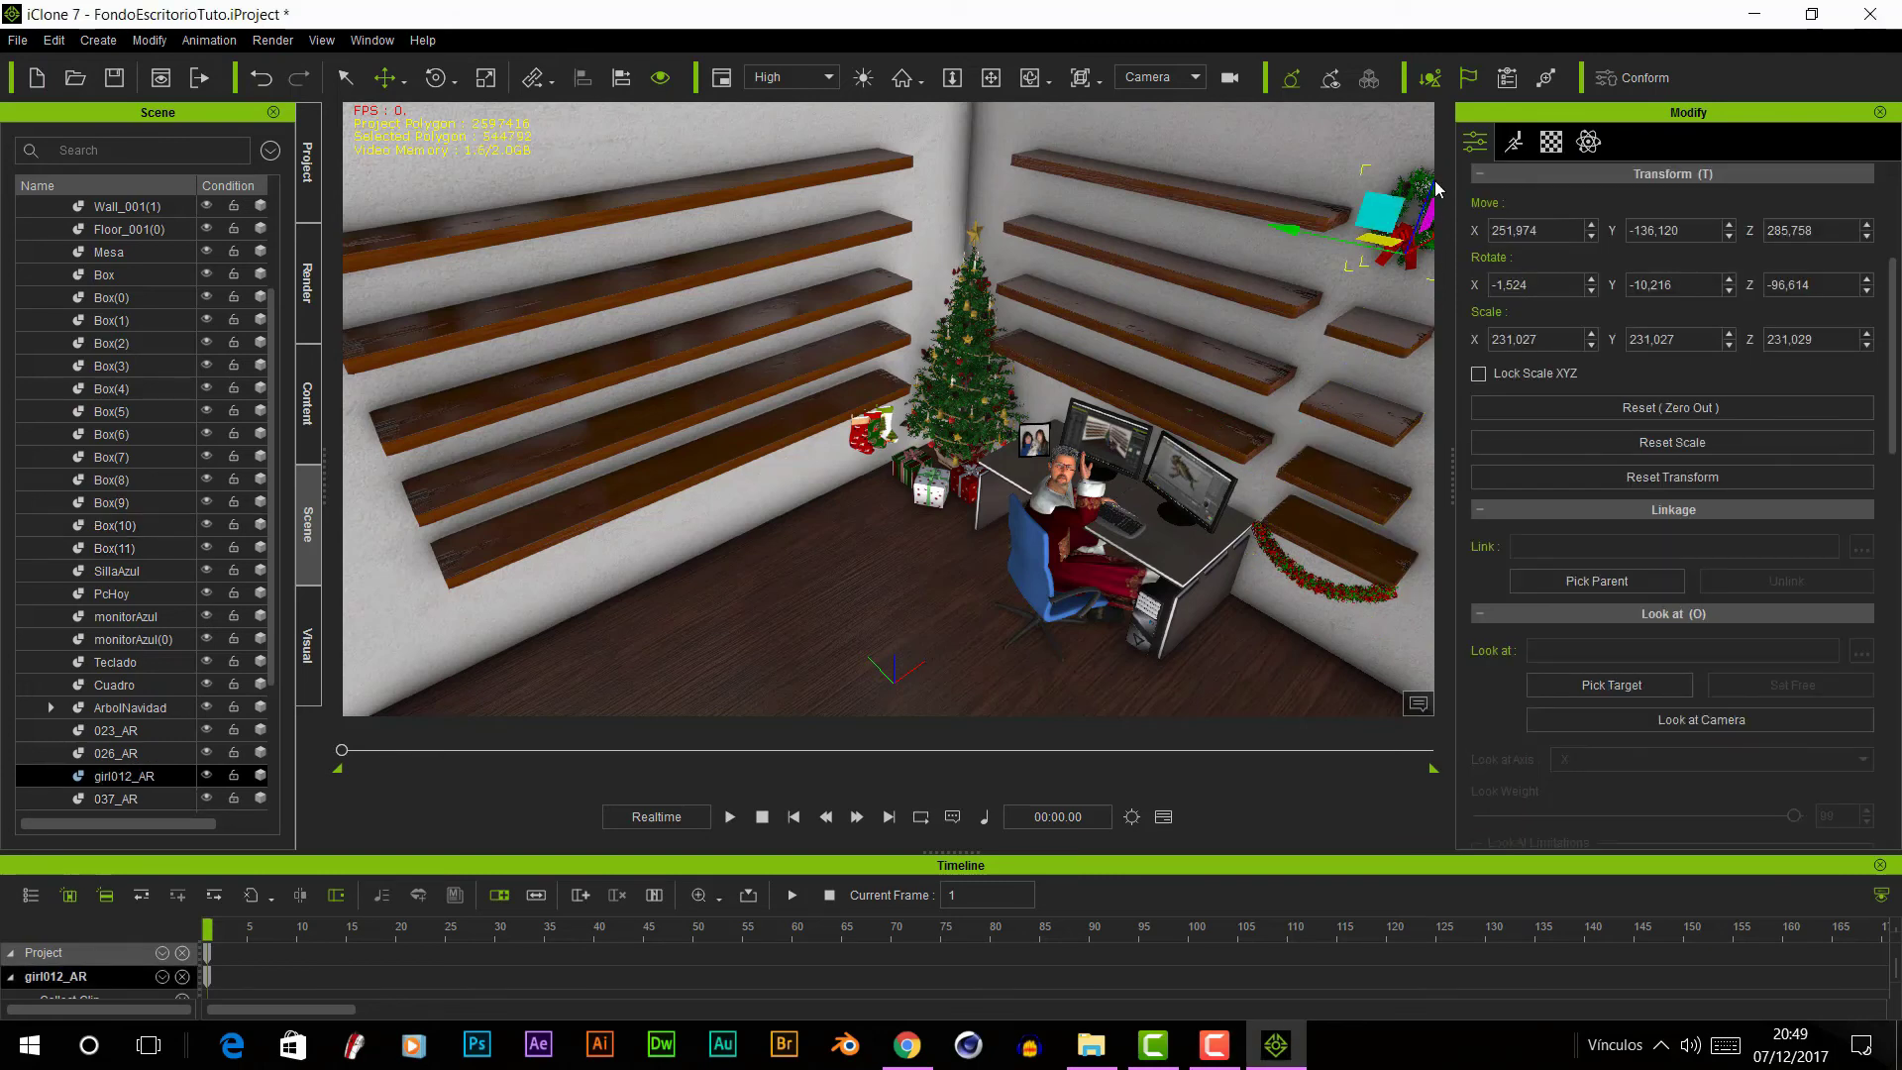
{"action": "left_click_drag", "start_coordinate": [1429, 201], "coordinate": [1429, 148]}
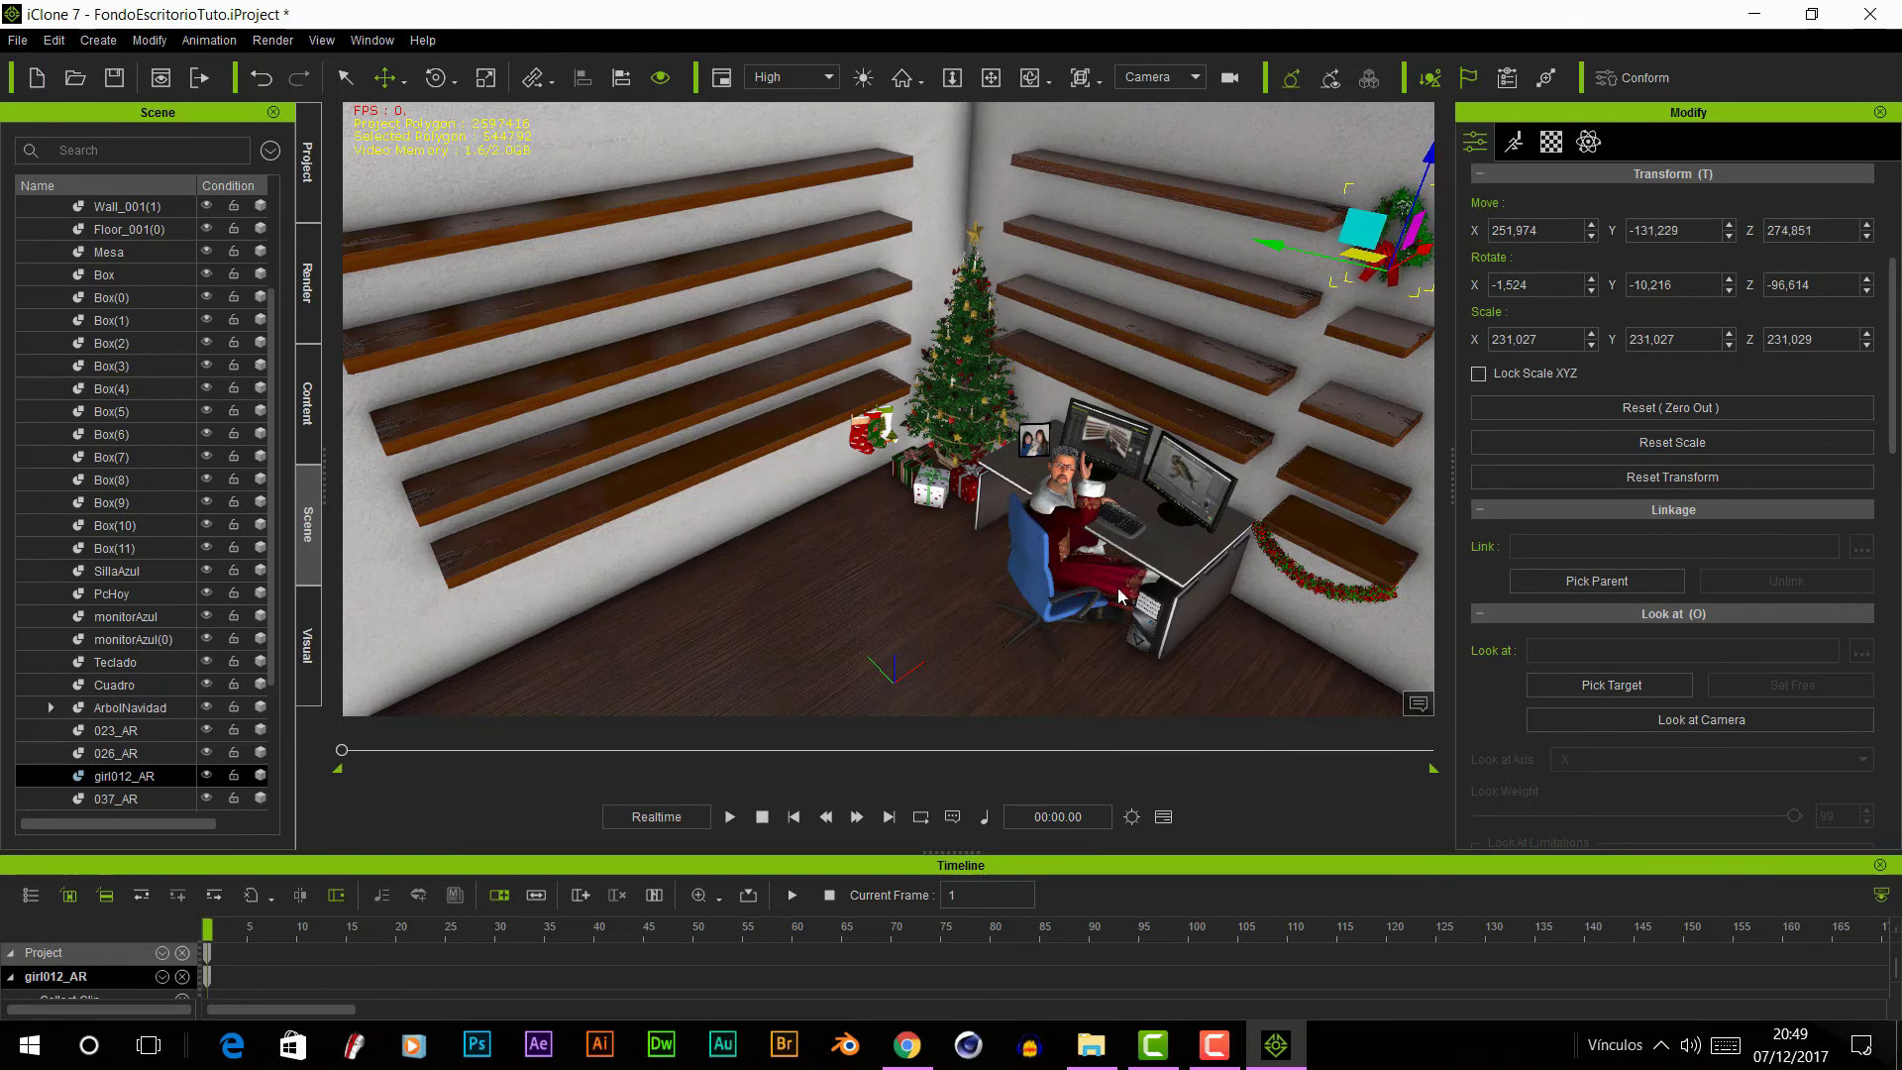
- Turn on render Super Sampling at High (3x3)
{"action": "left_click", "coordinate": [309, 284]}
{"action": "scroll", "coordinate": [287, 424], "scroll_direction": "down", "scroll_amount": 2}
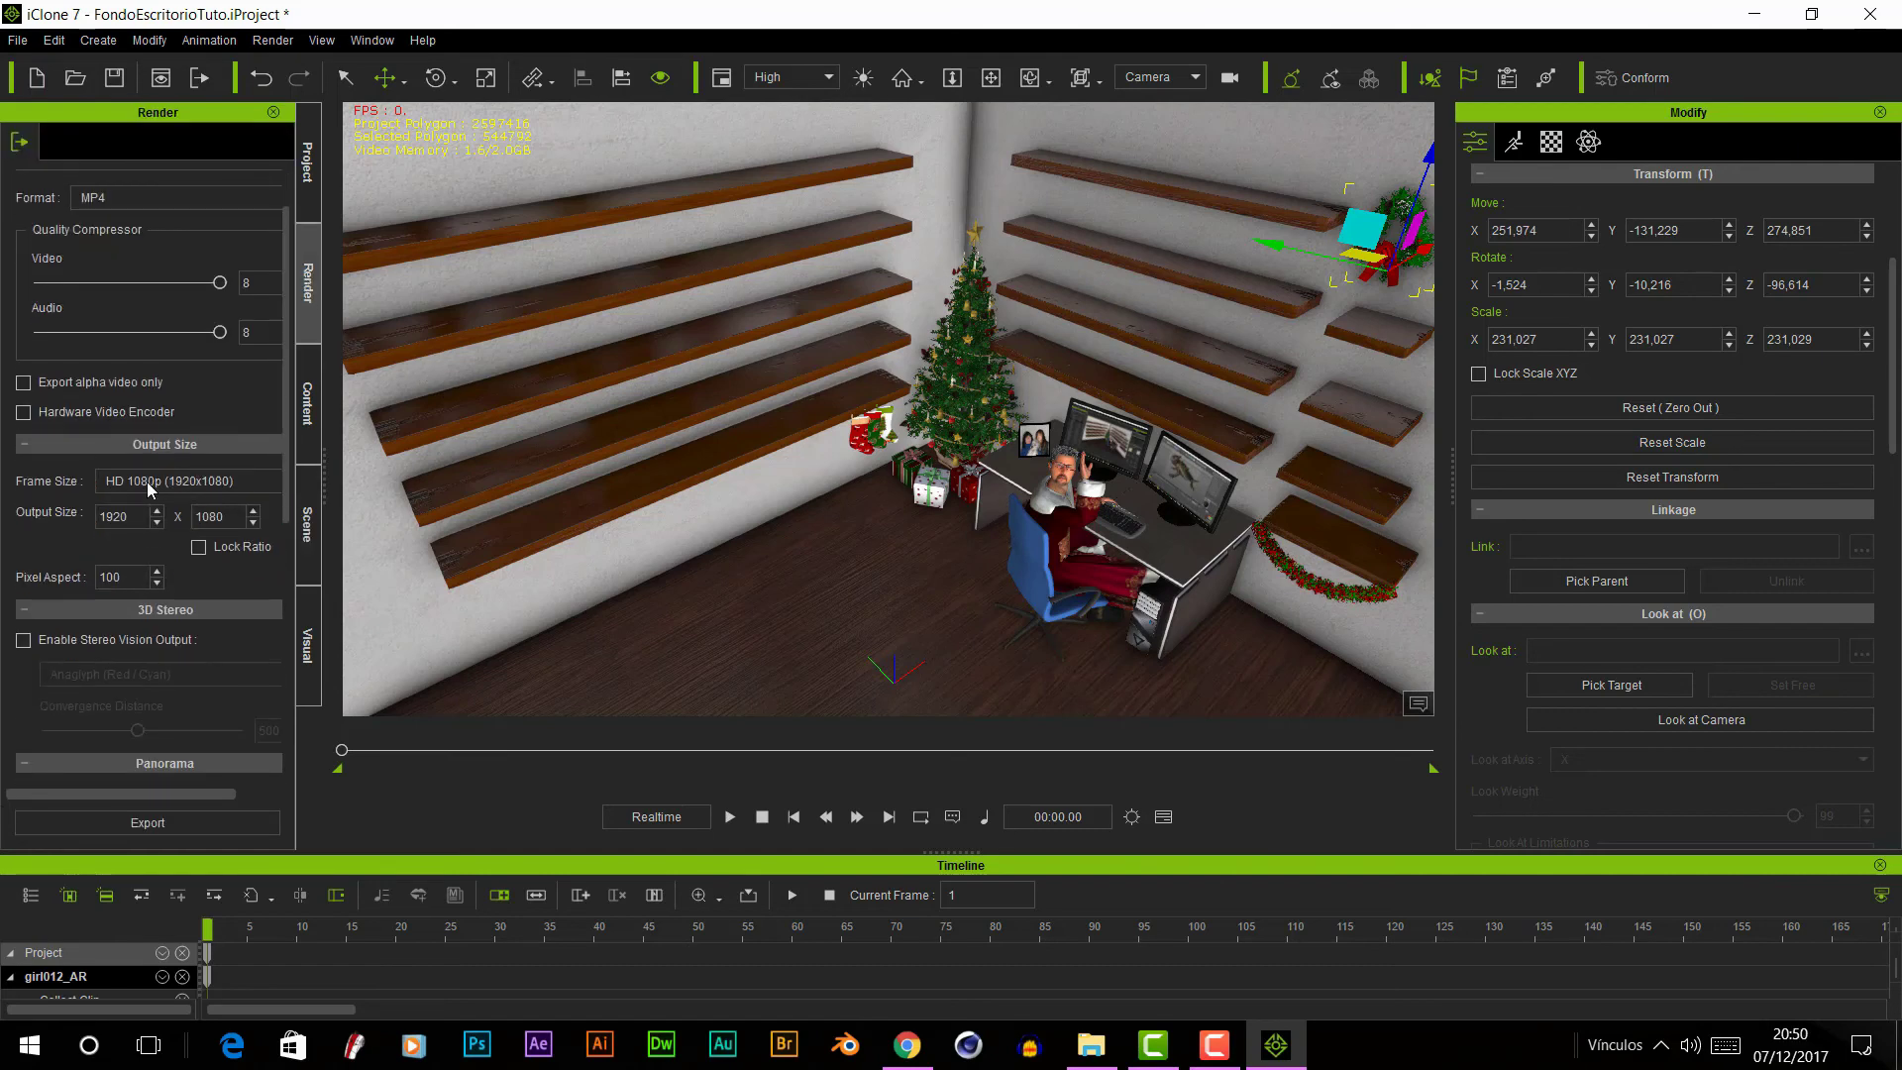
{"action": "scroll", "coordinate": [268, 595], "scroll_direction": "down", "scroll_amount": 3}
{"action": "scroll", "coordinate": [267, 626], "scroll_direction": "down", "scroll_amount": 4}
{"action": "scroll", "coordinate": [149, 575], "scroll_direction": "down", "scroll_amount": 1}
{"action": "left_click", "coordinate": [42, 511]}
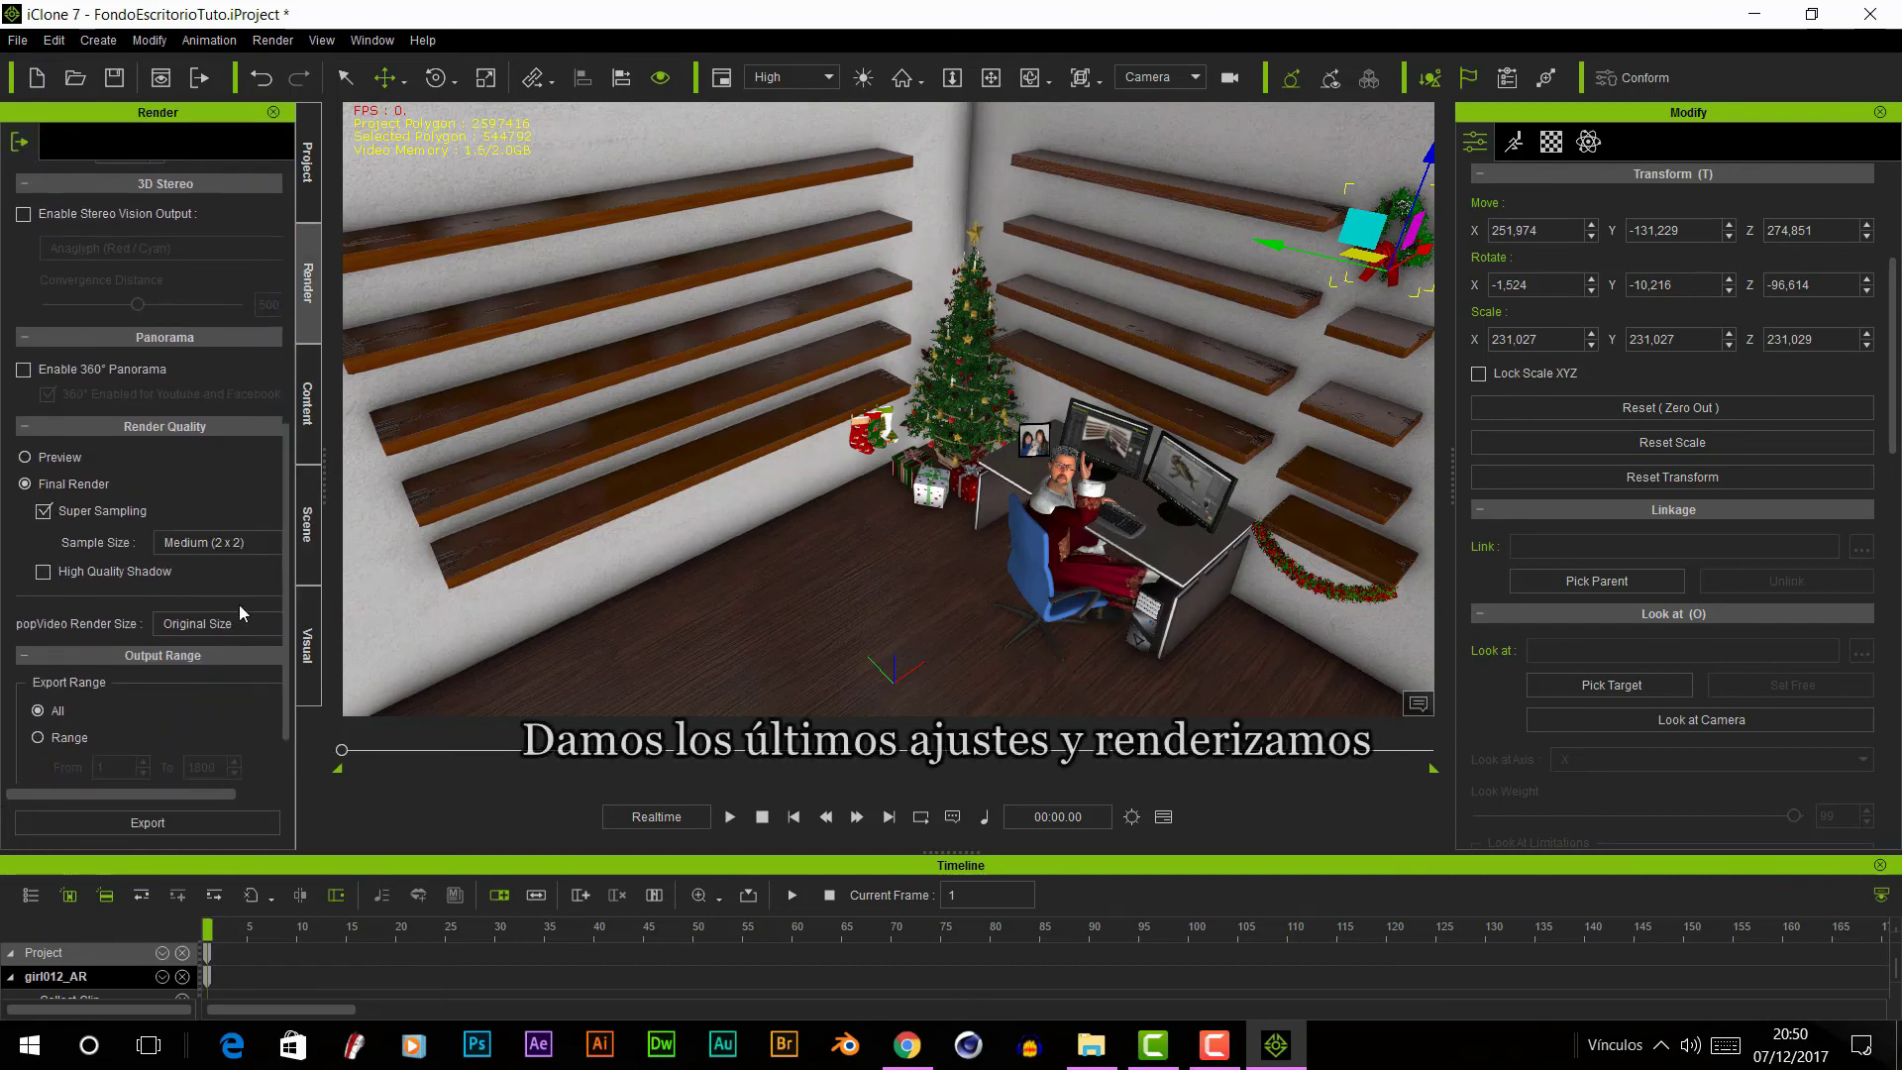
{"action": "left_click_drag", "start_coordinate": [324, 595], "coordinate": [430, 595]}
{"action": "left_click", "coordinate": [361, 542]}
{"action": "left_click", "coordinate": [364, 571]}
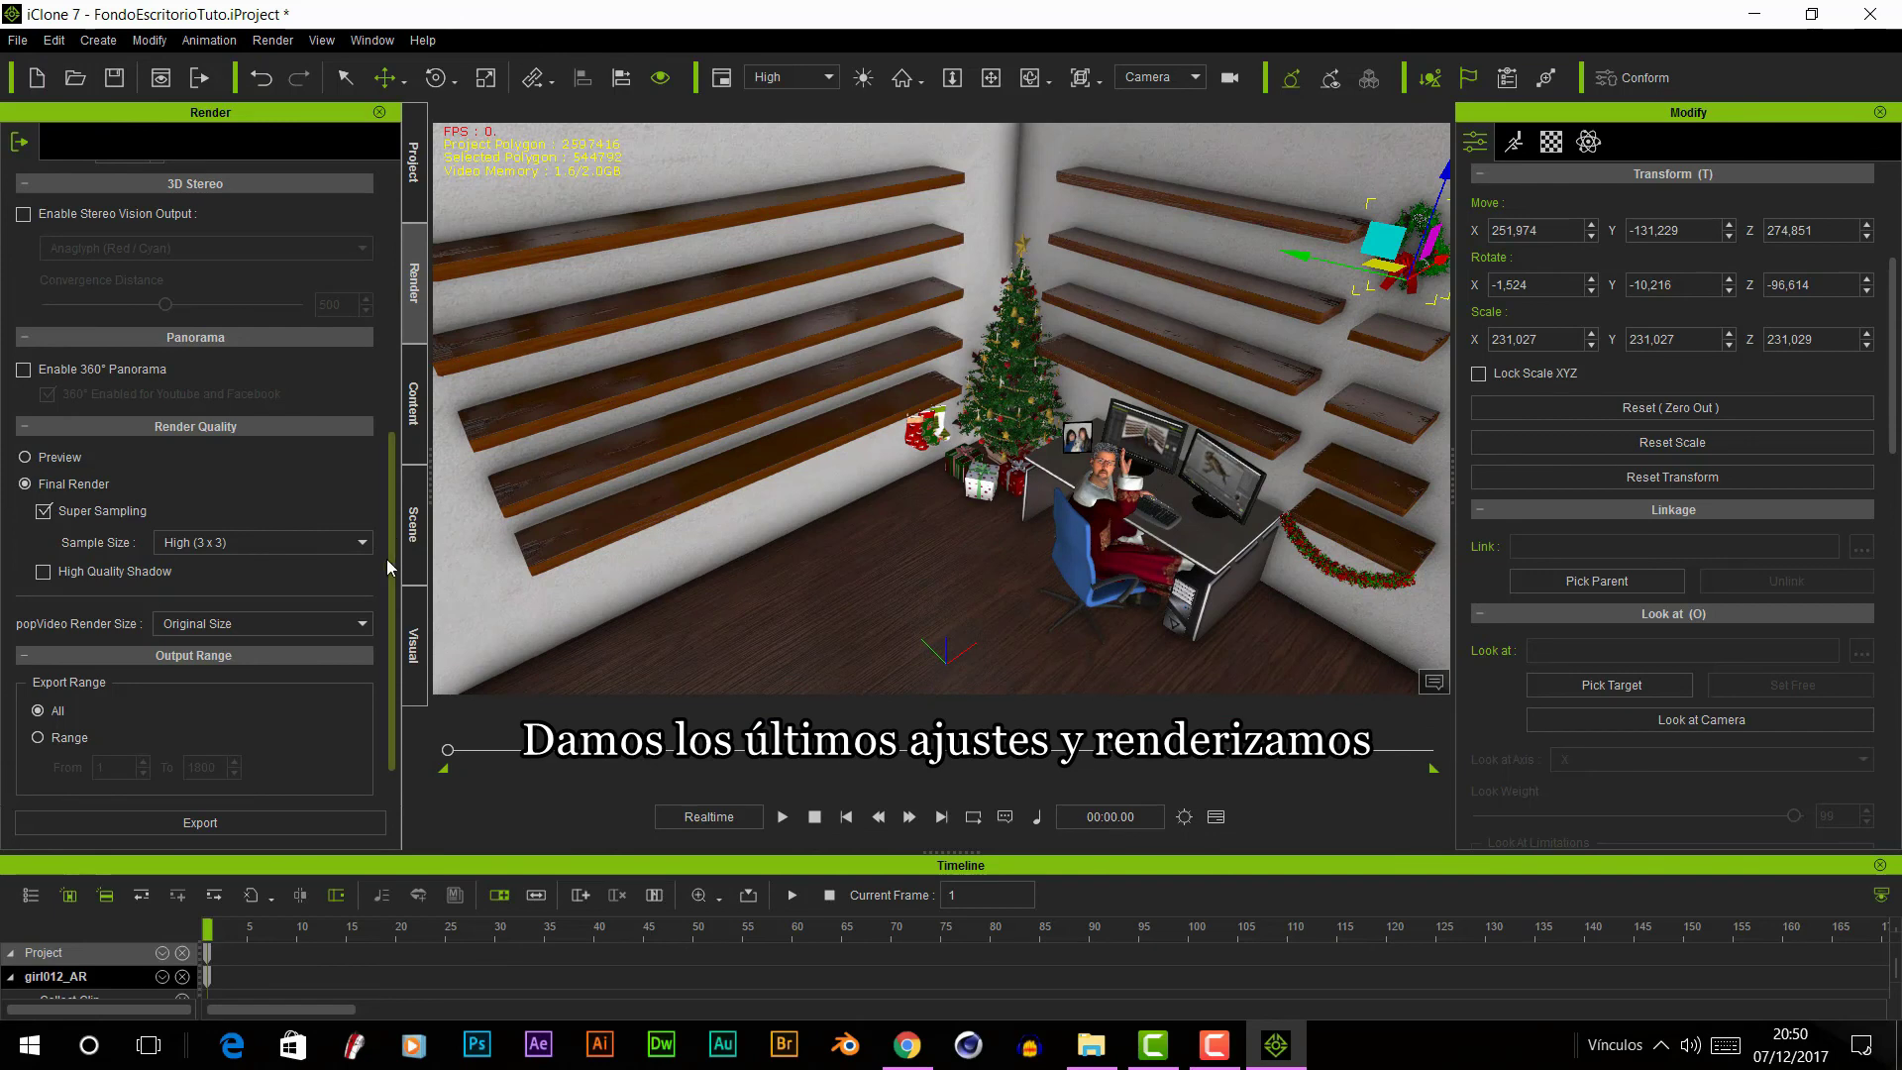
{"action": "scroll", "coordinate": [391, 604], "scroll_direction": "down", "scroll_amount": 1}
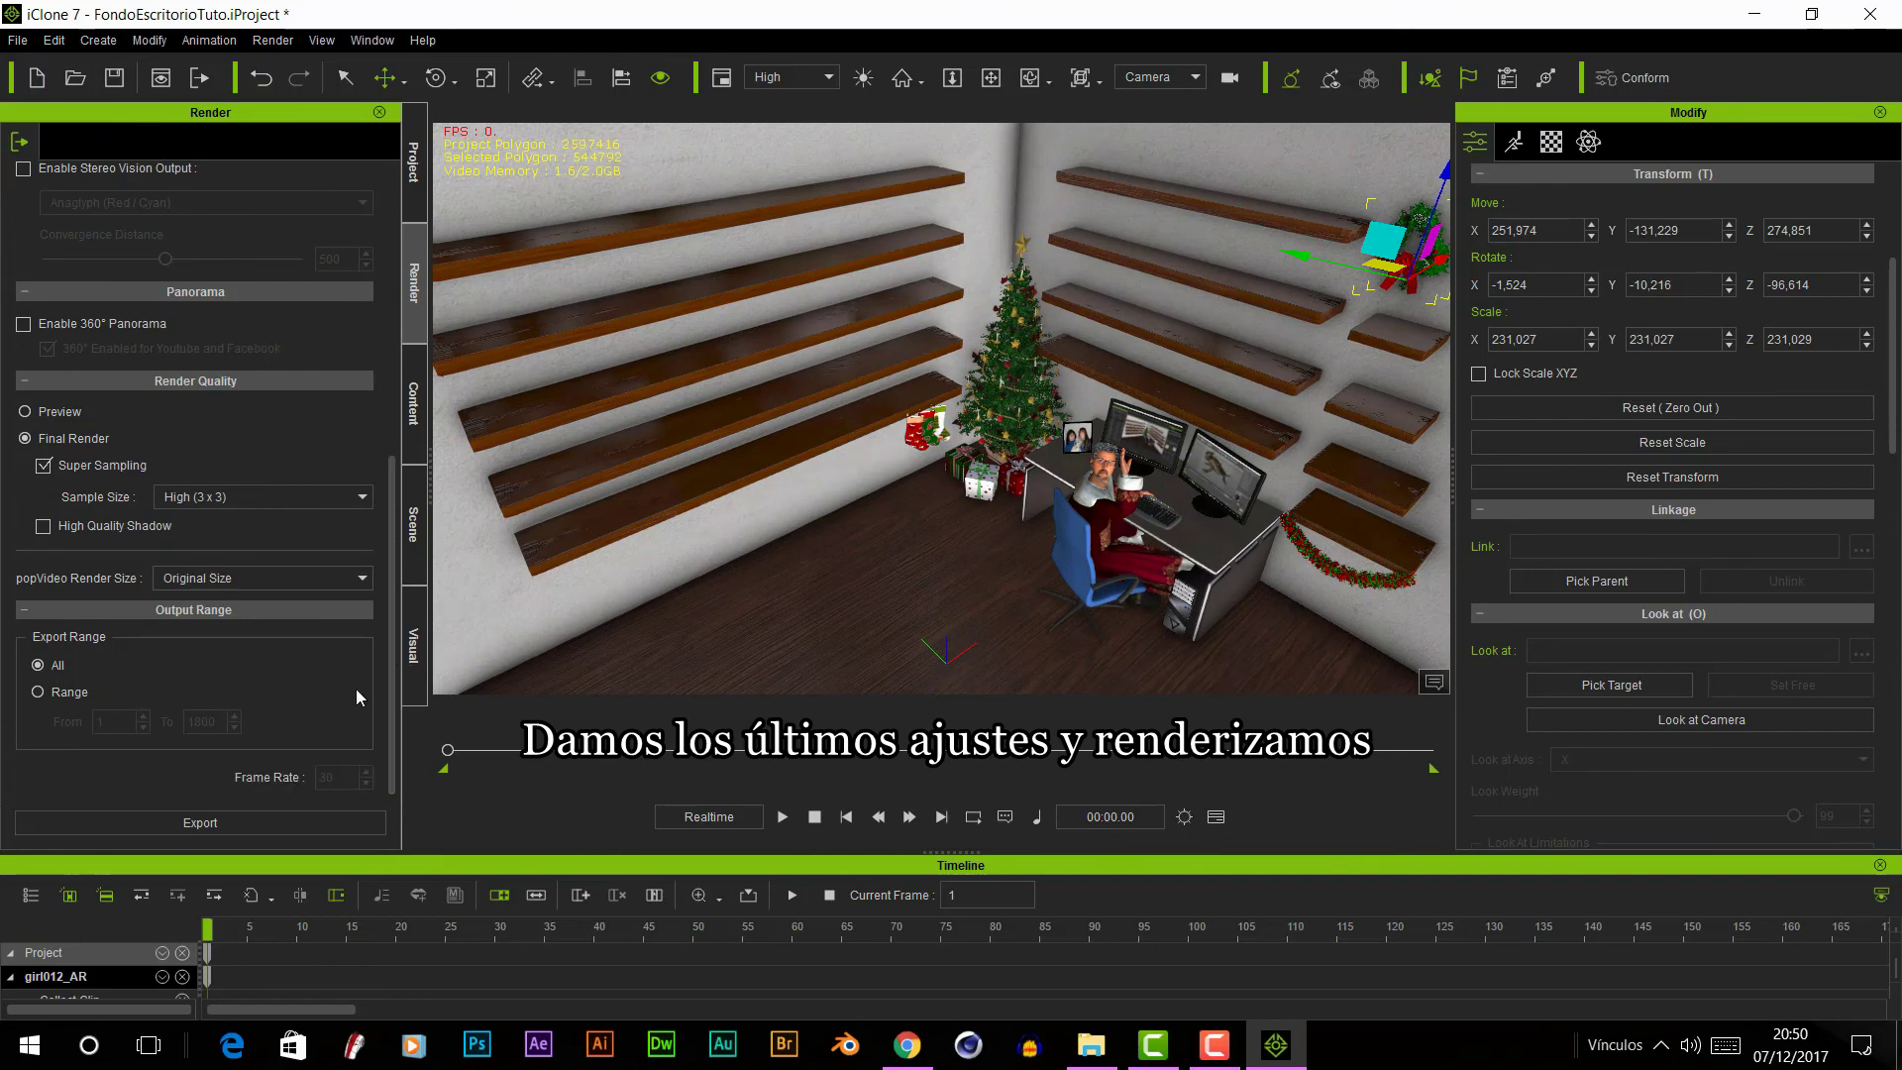
- Shift the left-wall shelves slightly right, trying and undoing a shorter top shelf Box(3)
{"action": "left_click", "coordinate": [579, 241]}
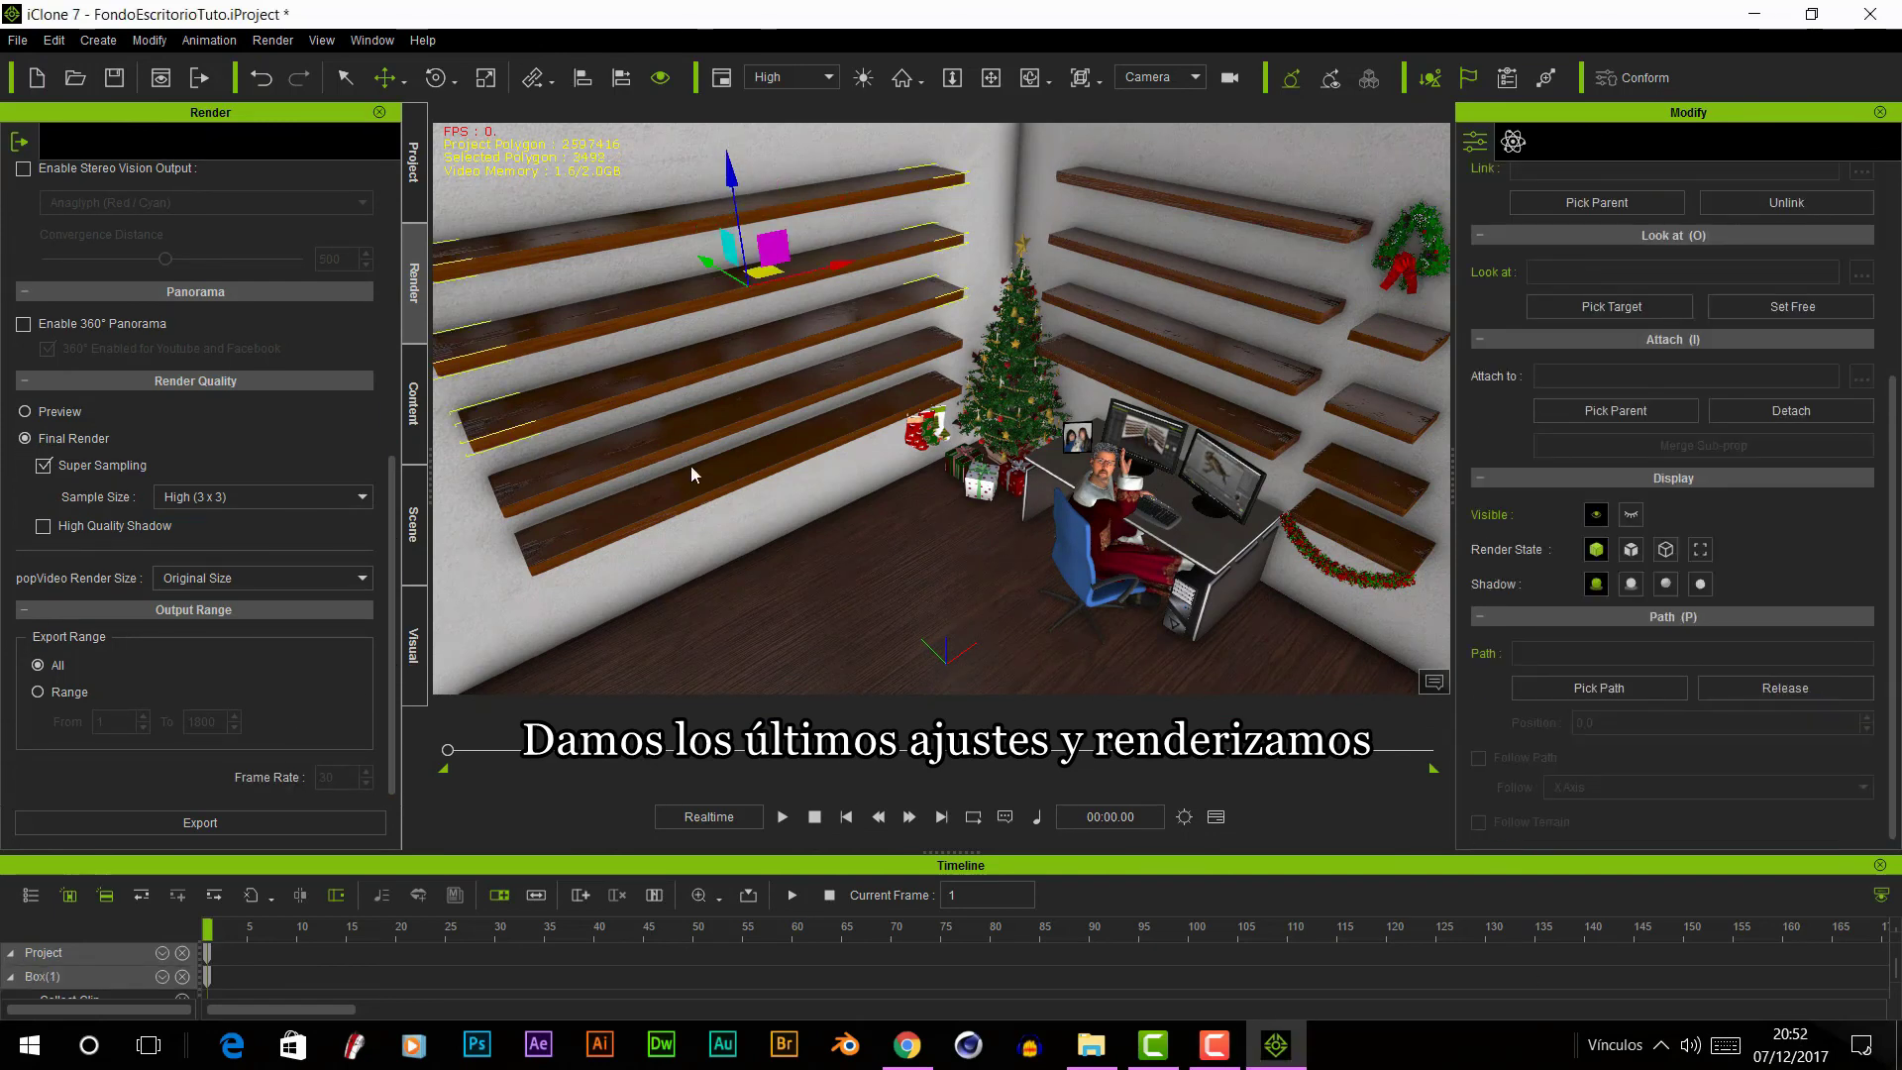
{"action": "left_click", "coordinate": [384, 77]}
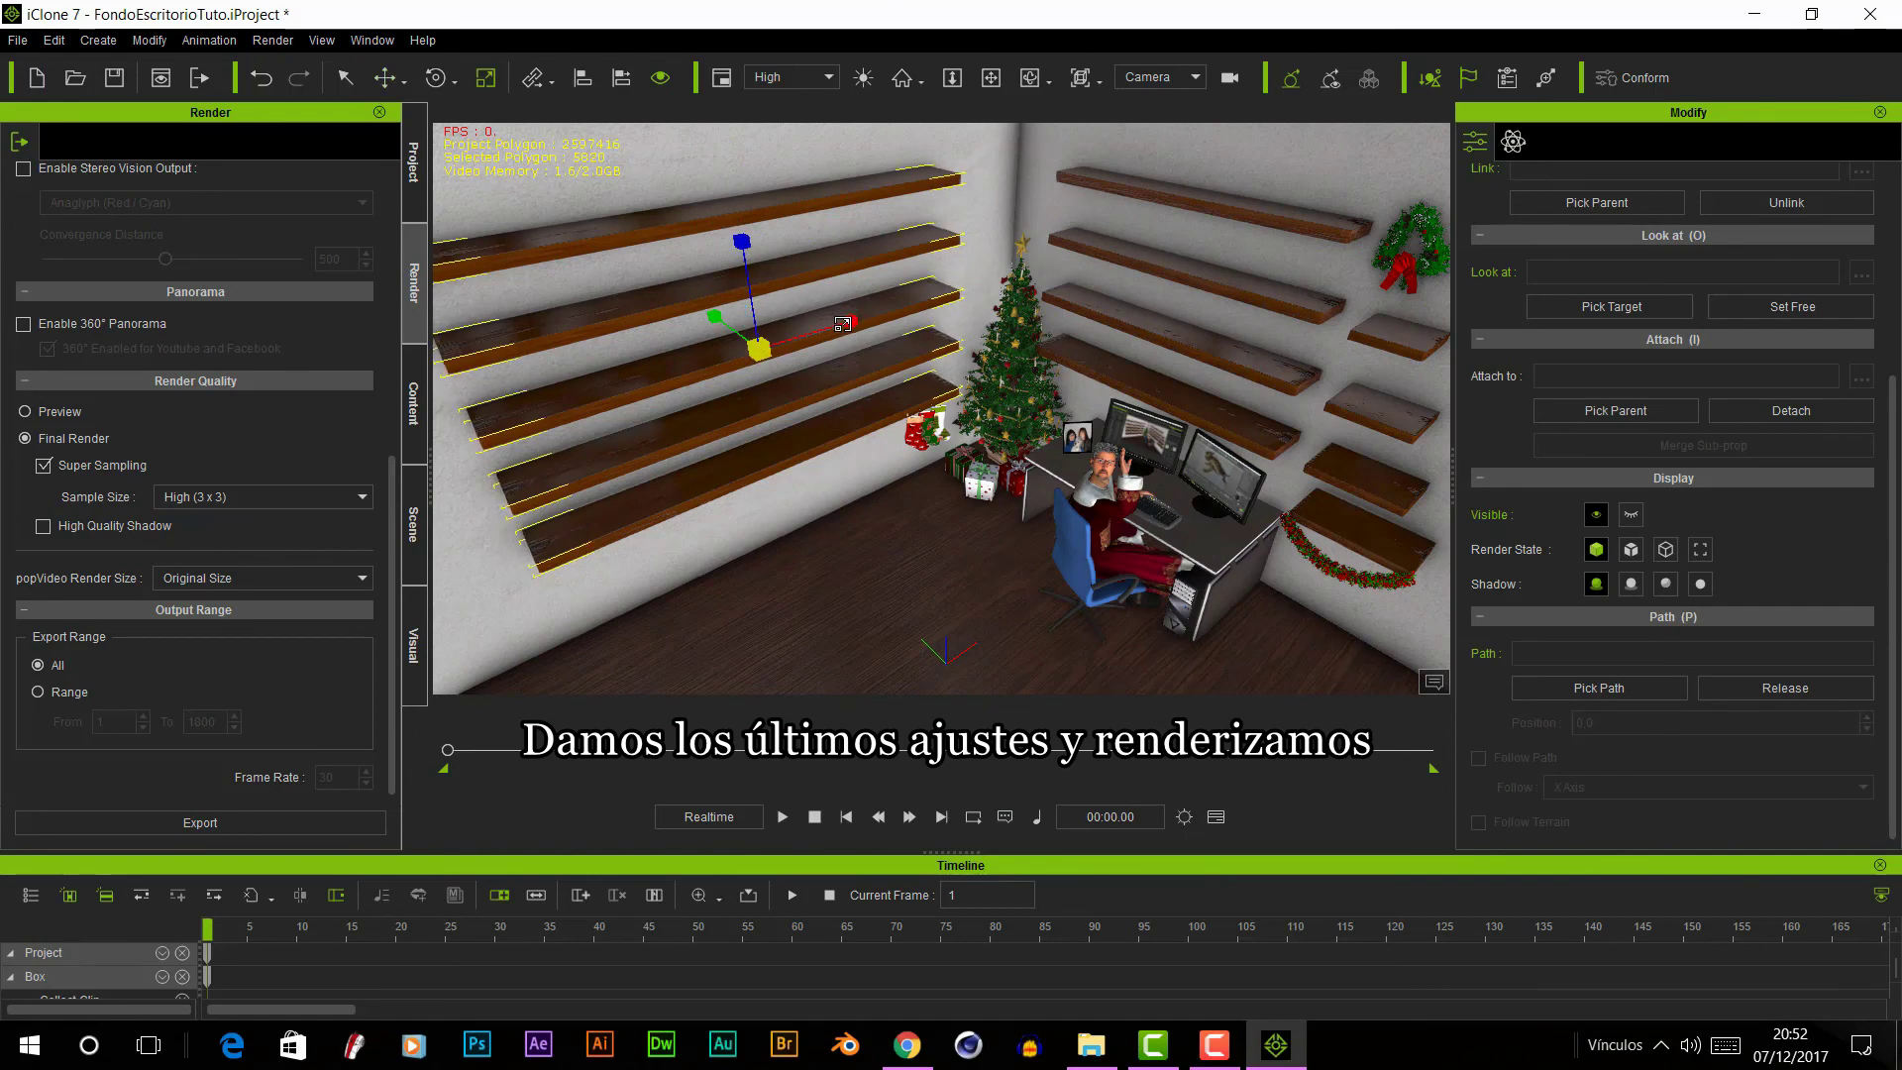
{"action": "left_click_drag", "start_coordinate": [852, 321], "coordinate": [864, 314]}
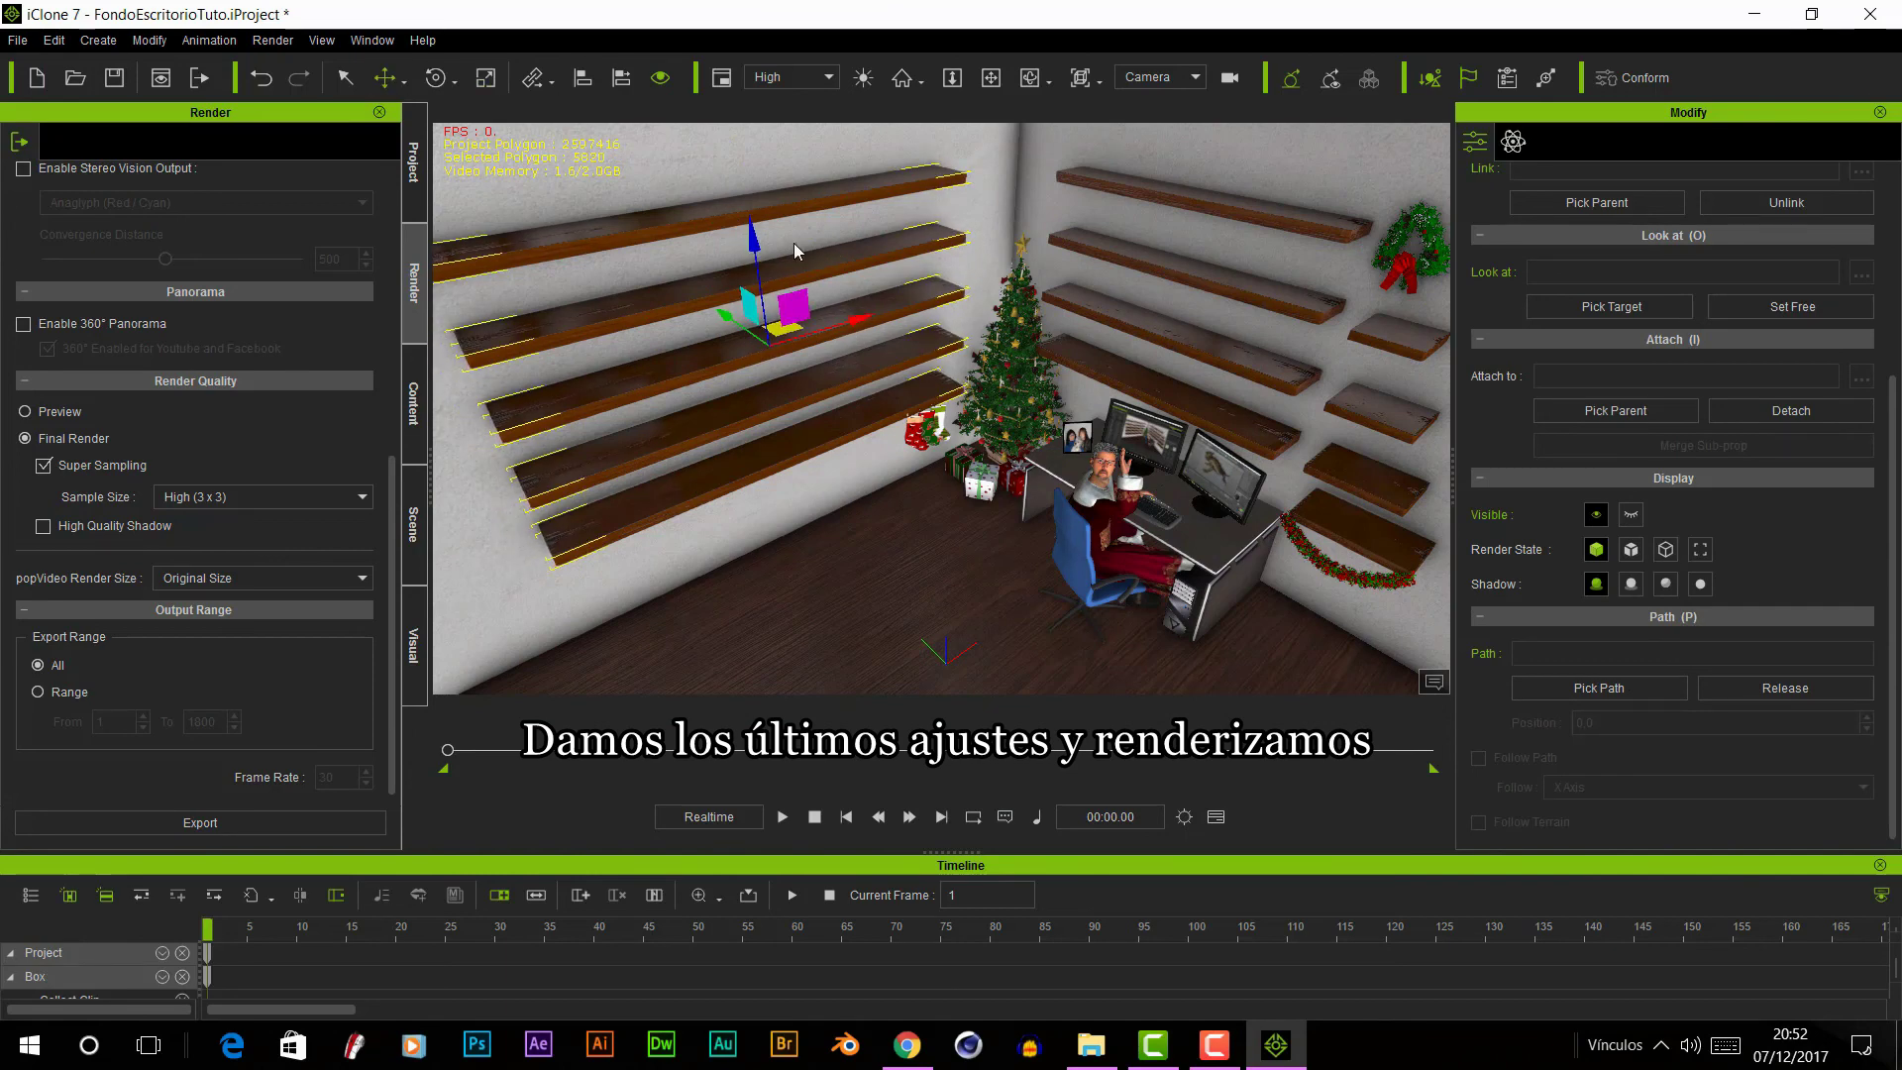
{"action": "left_click", "coordinate": [754, 226]}
{"action": "key", "text": "r"}
{"action": "left_click_drag", "start_coordinate": [834, 200], "coordinate": [835, 206]}
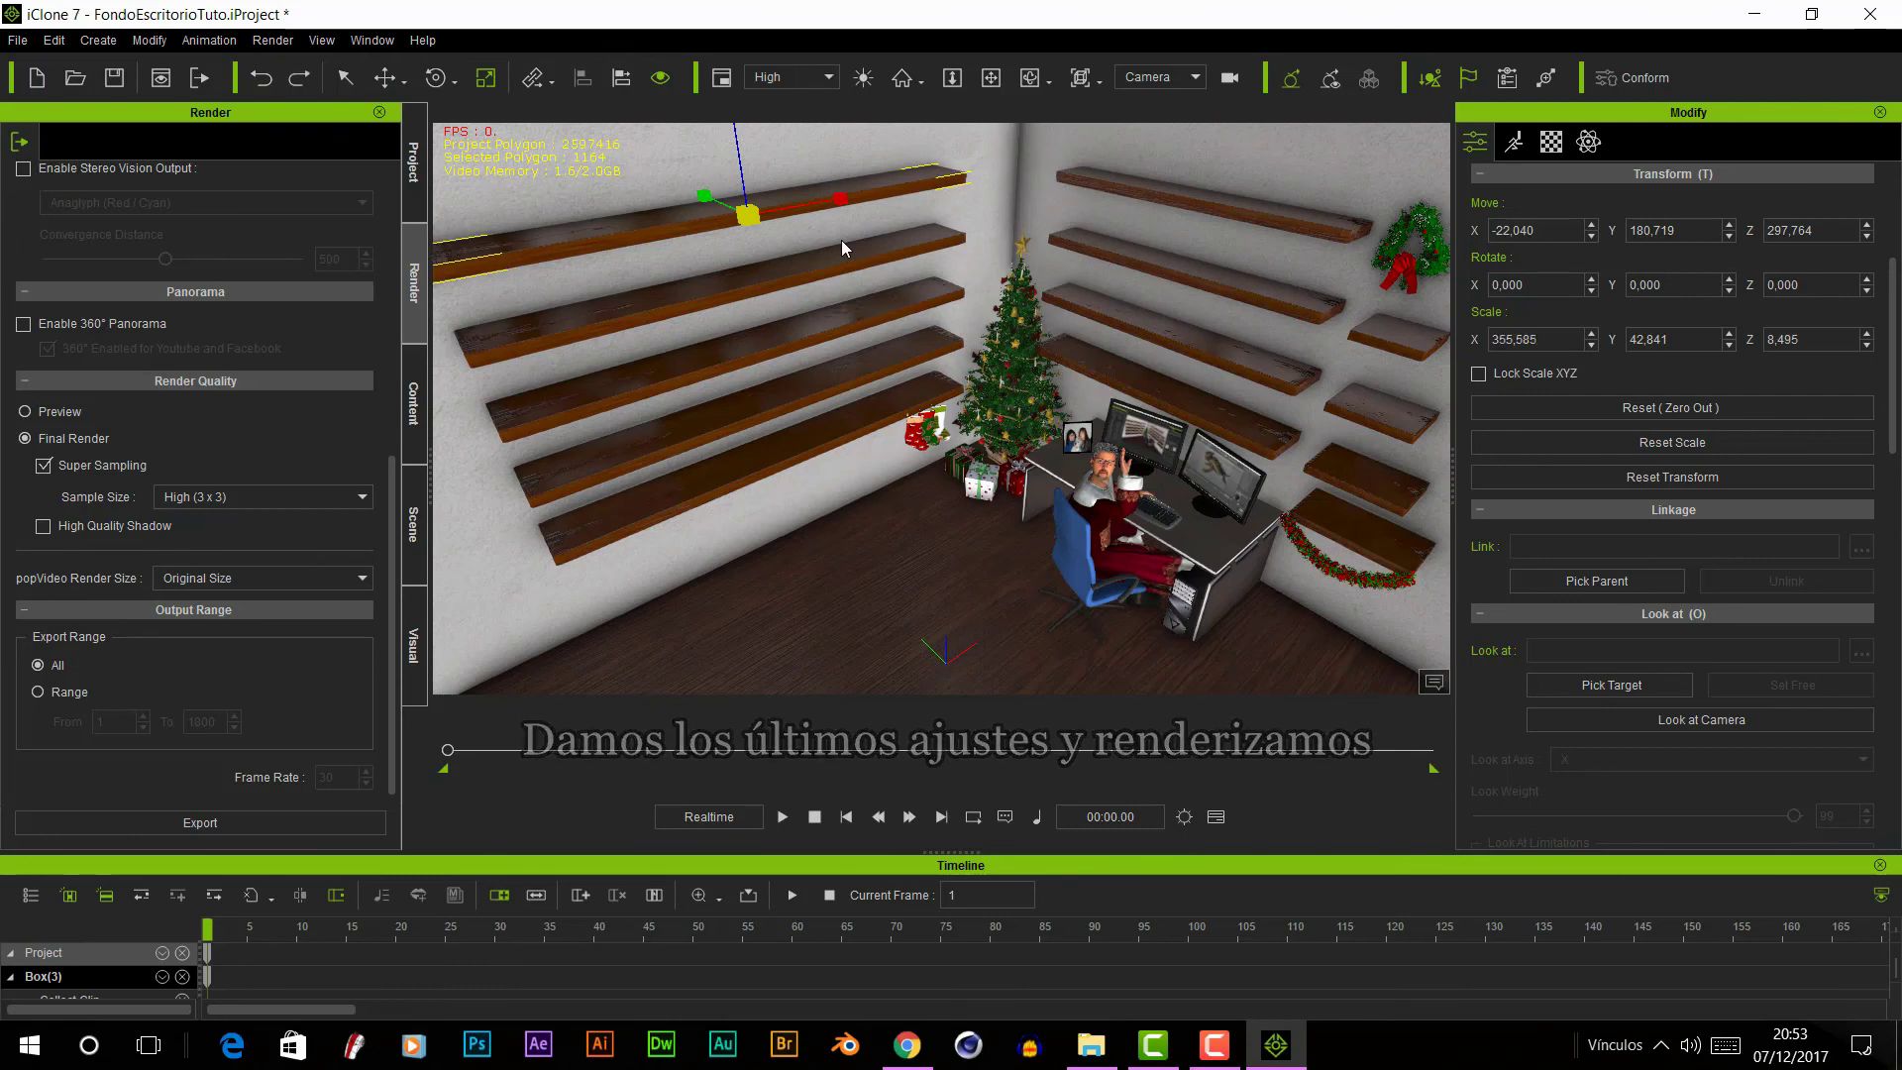
{"action": "key", "text": "ctrl+z"}
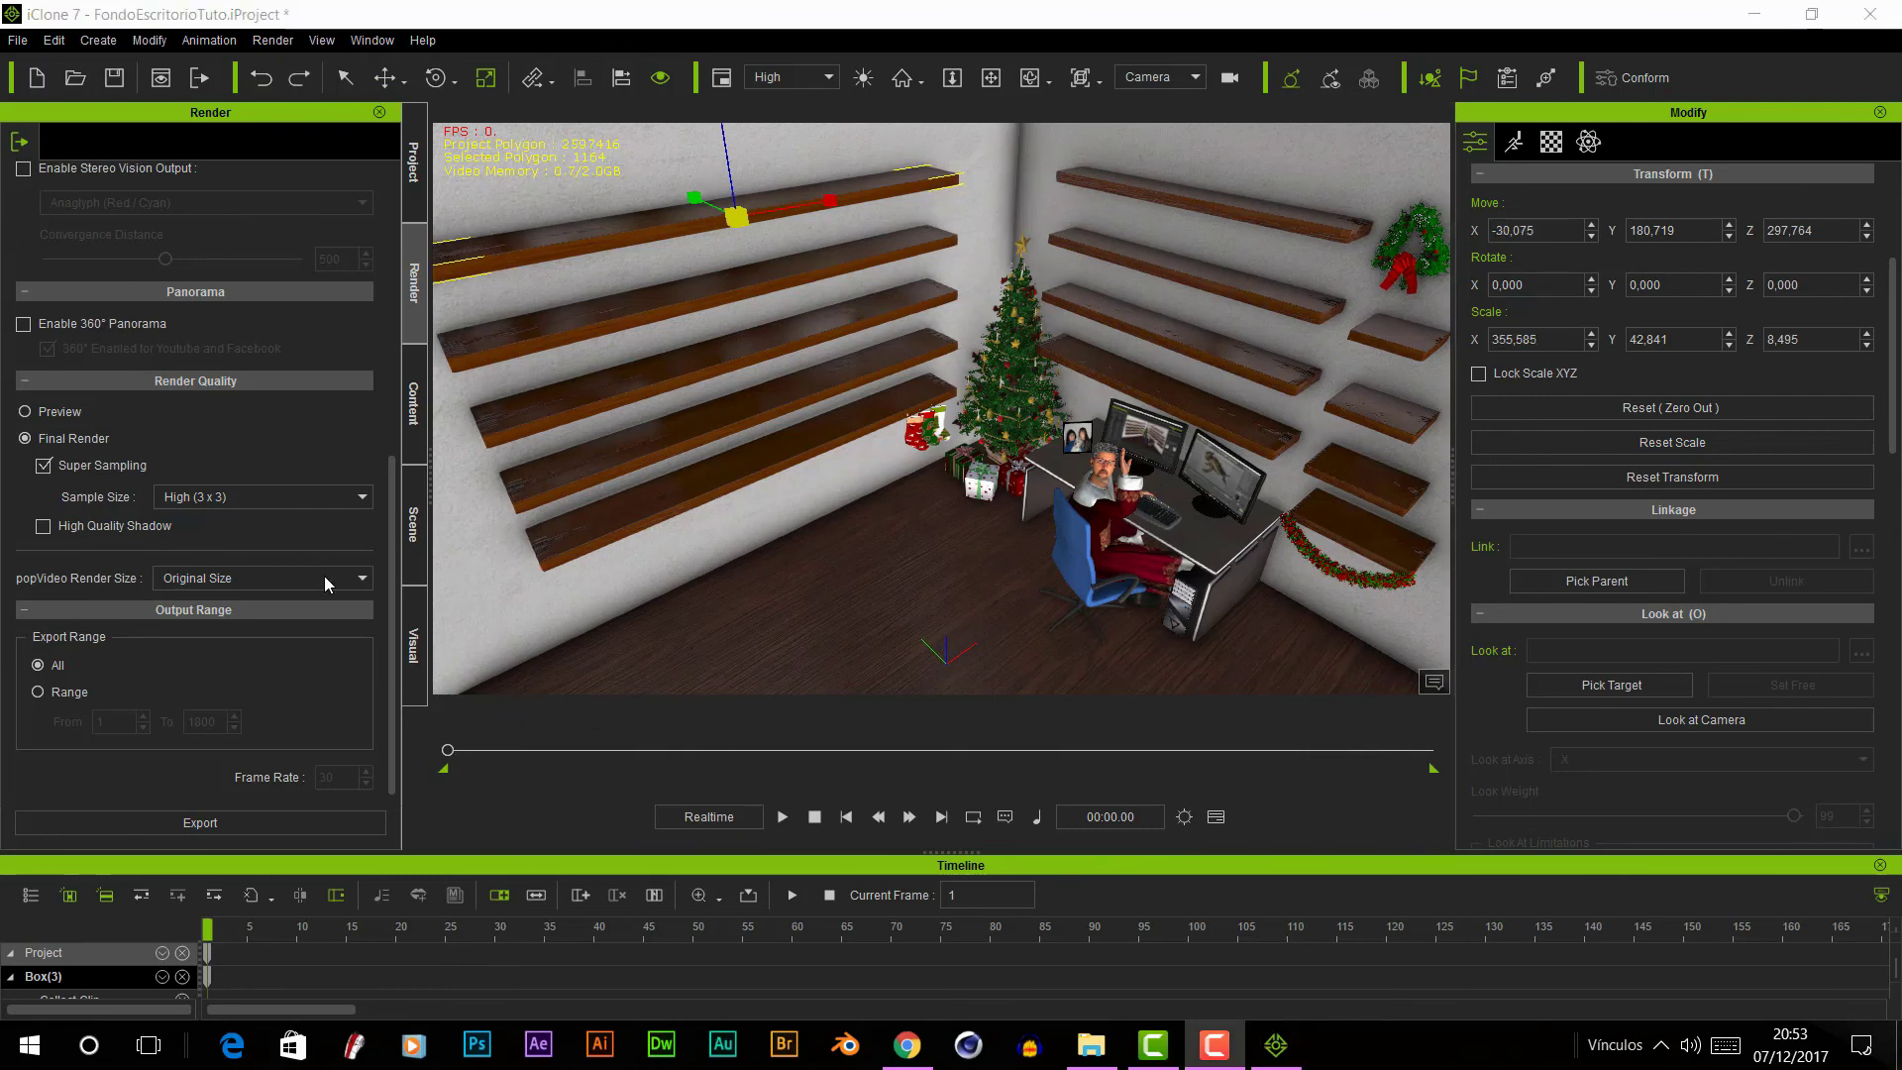
- Export the current frame as Png and save it as FondoEscritorio.png
{"action": "scroll", "coordinate": [324, 575], "scroll_direction": "up", "scroll_amount": 5}
{"action": "left_click", "coordinate": [164, 267]}
{"action": "left_click", "coordinate": [187, 333]}
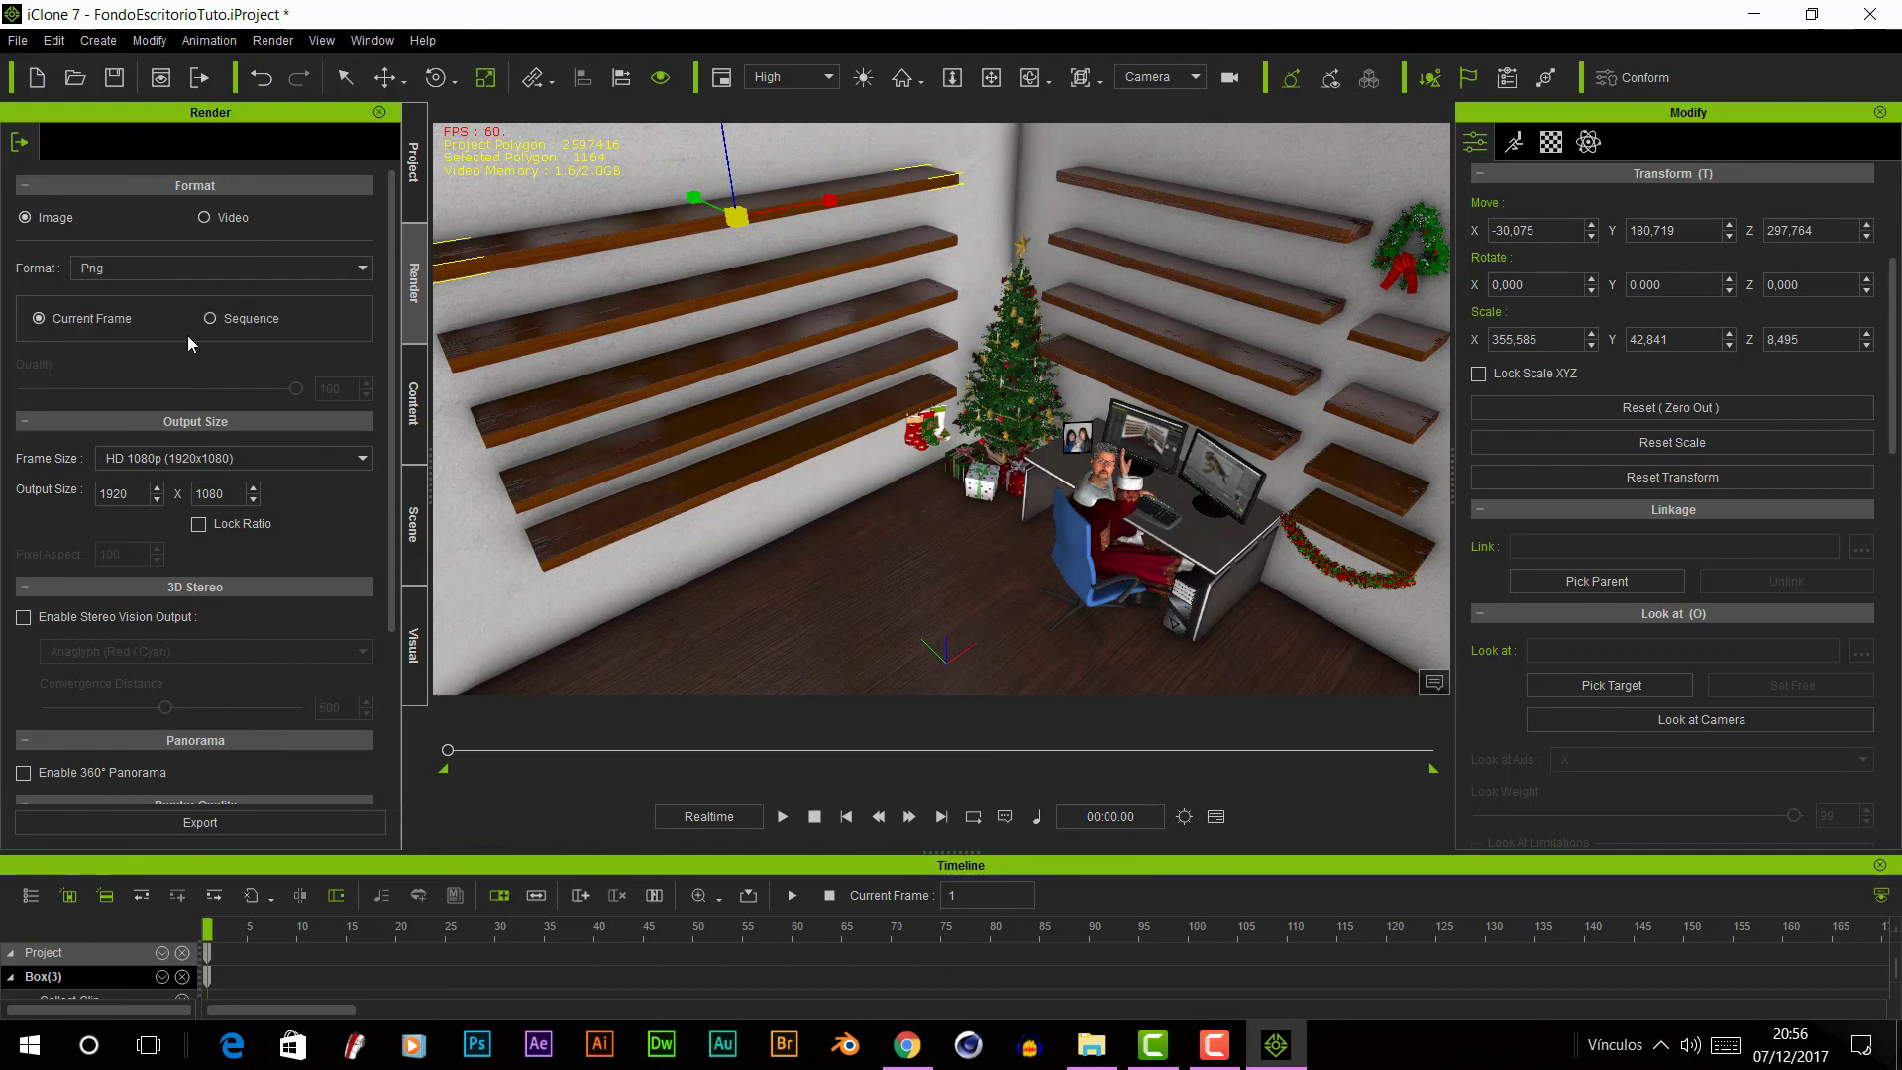
{"action": "scroll", "coordinate": [390, 375], "scroll_direction": "down", "scroll_amount": 5}
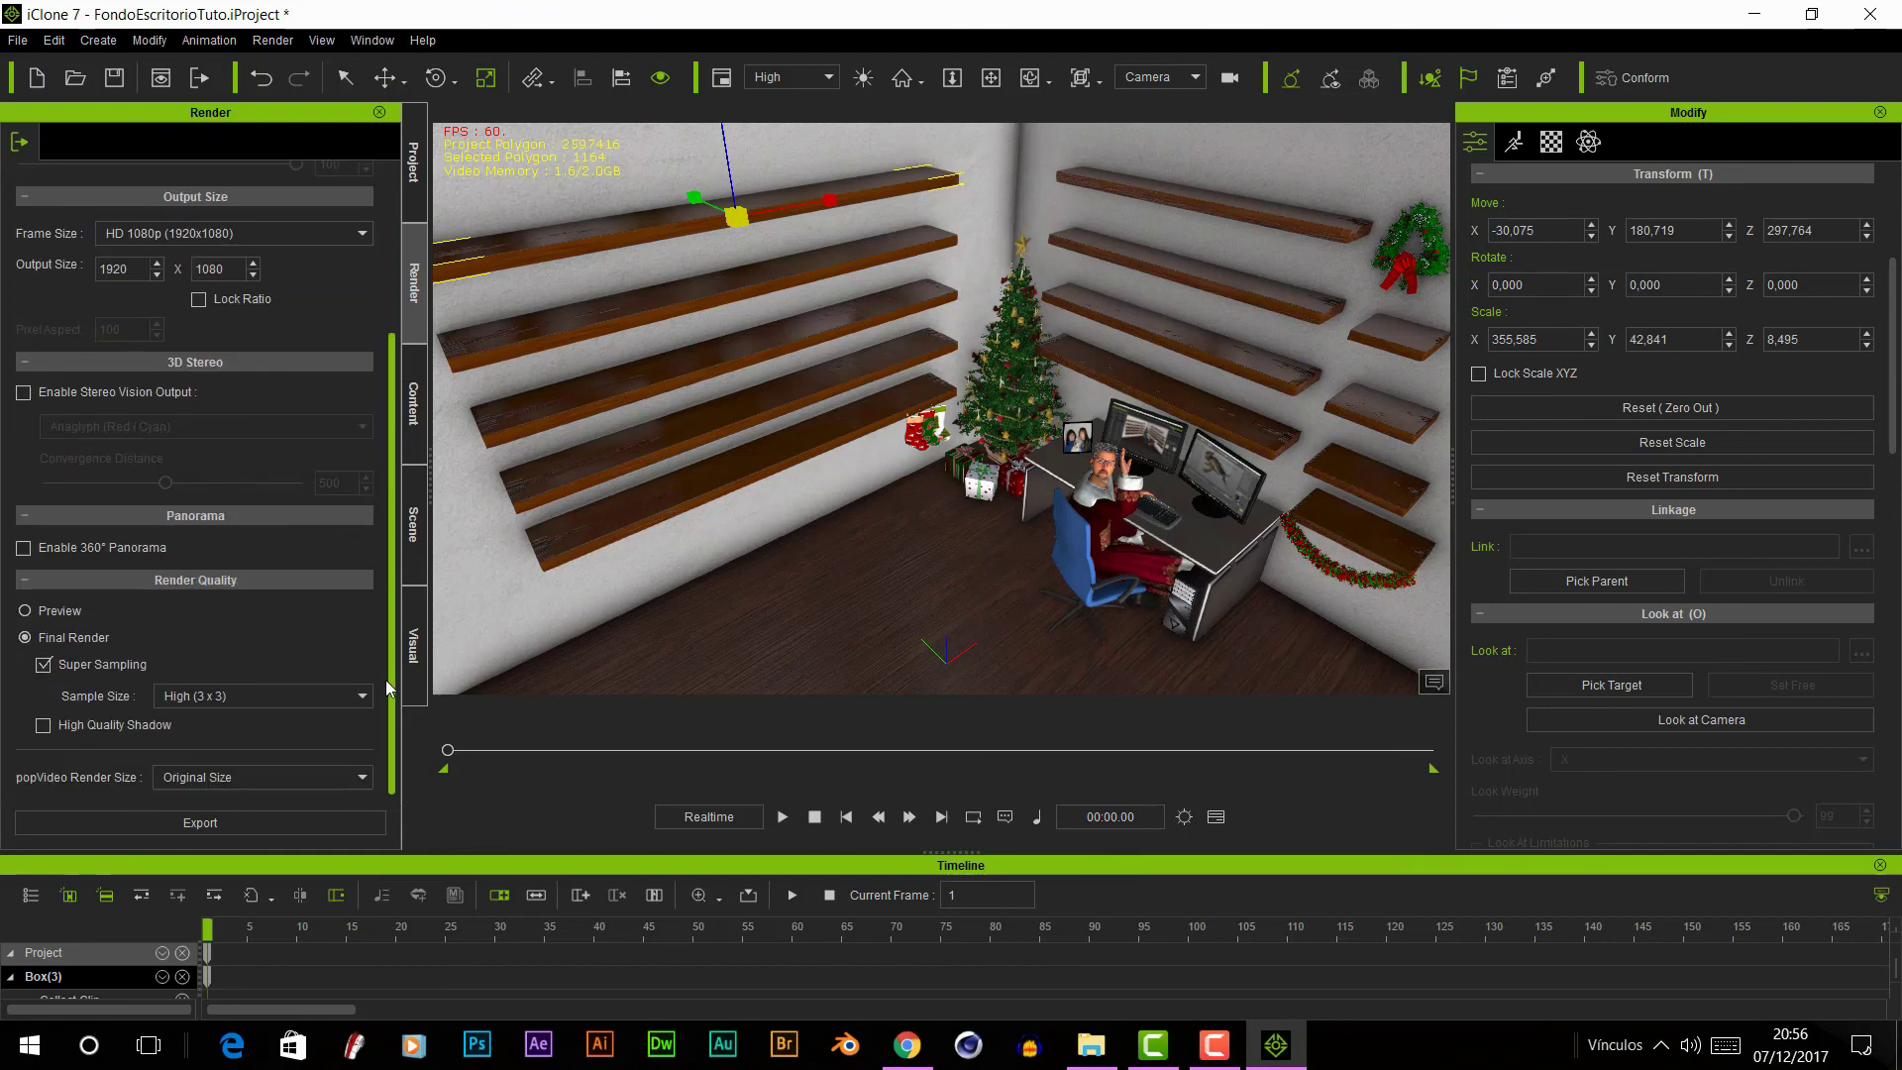
{"action": "left_click", "coordinate": [195, 822]}
{"action": "type", "text": "FondoEscritorio"}
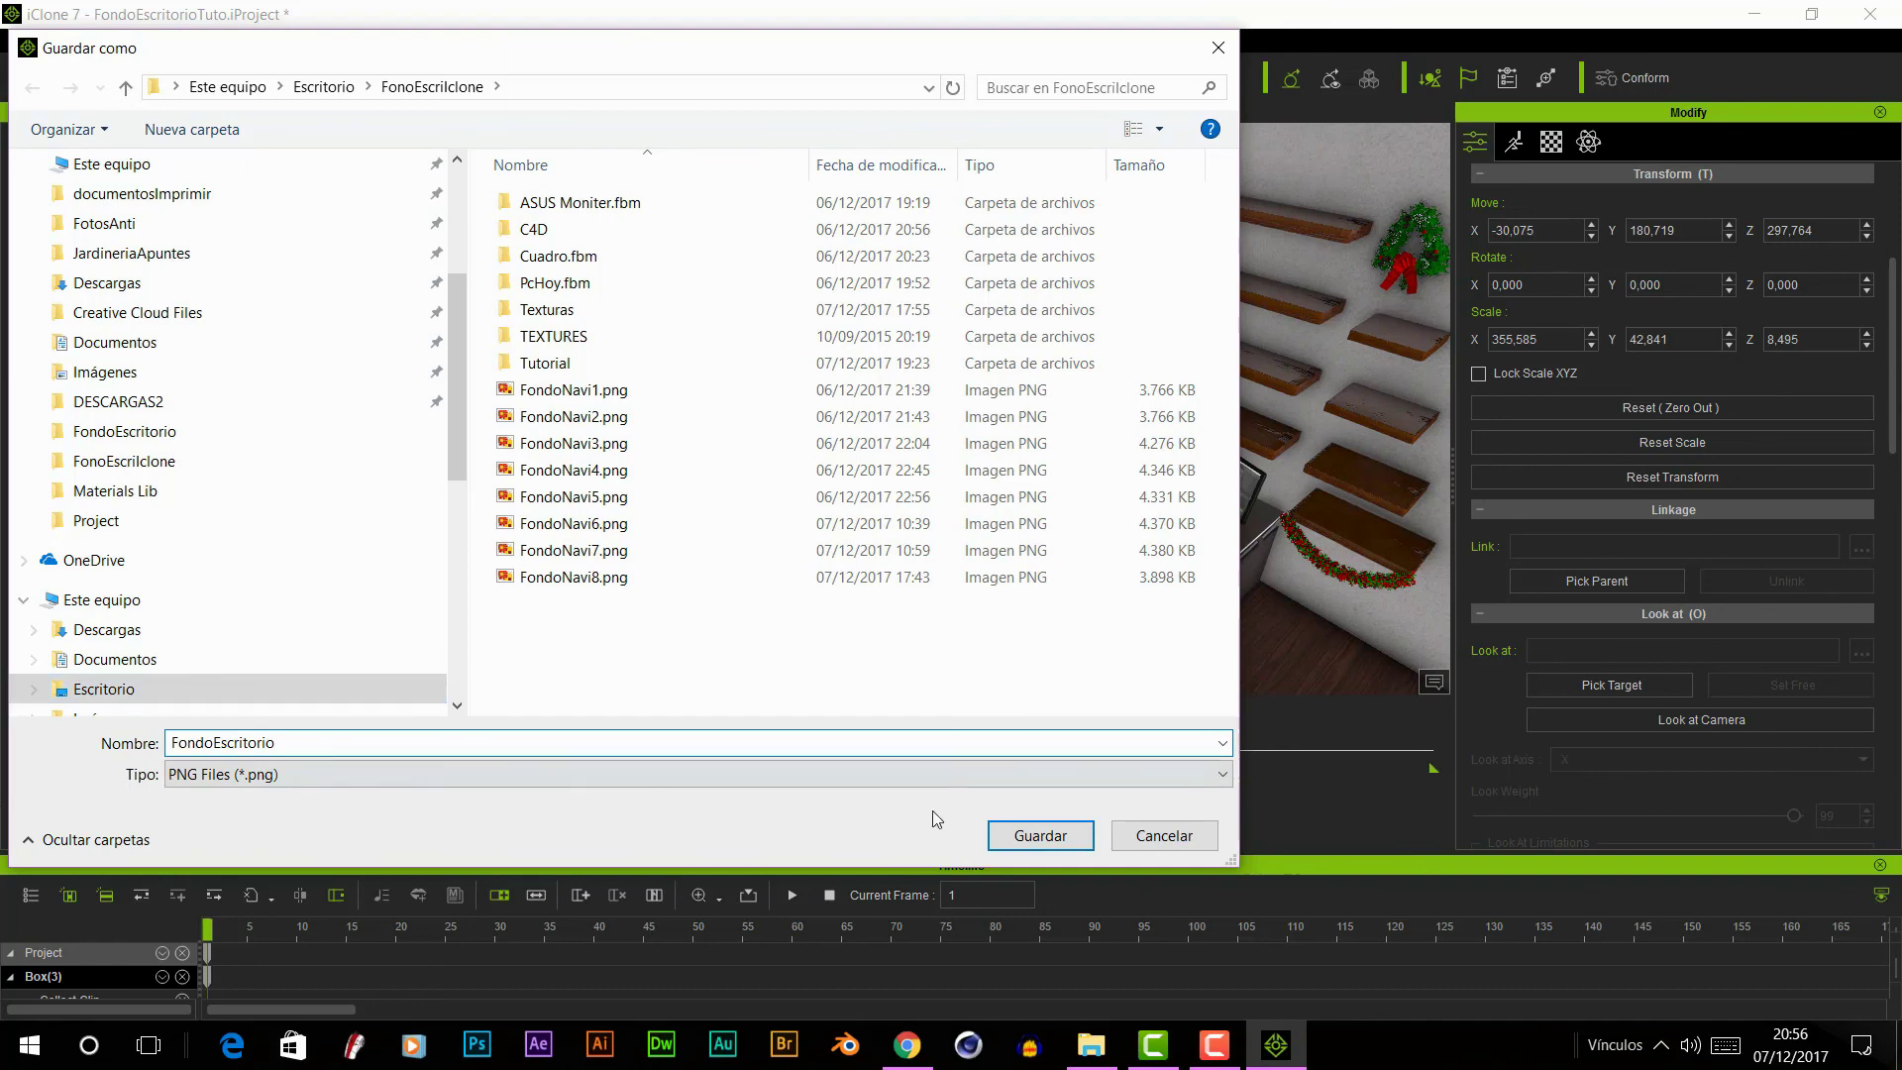
{"action": "left_click", "coordinate": [1025, 834]}
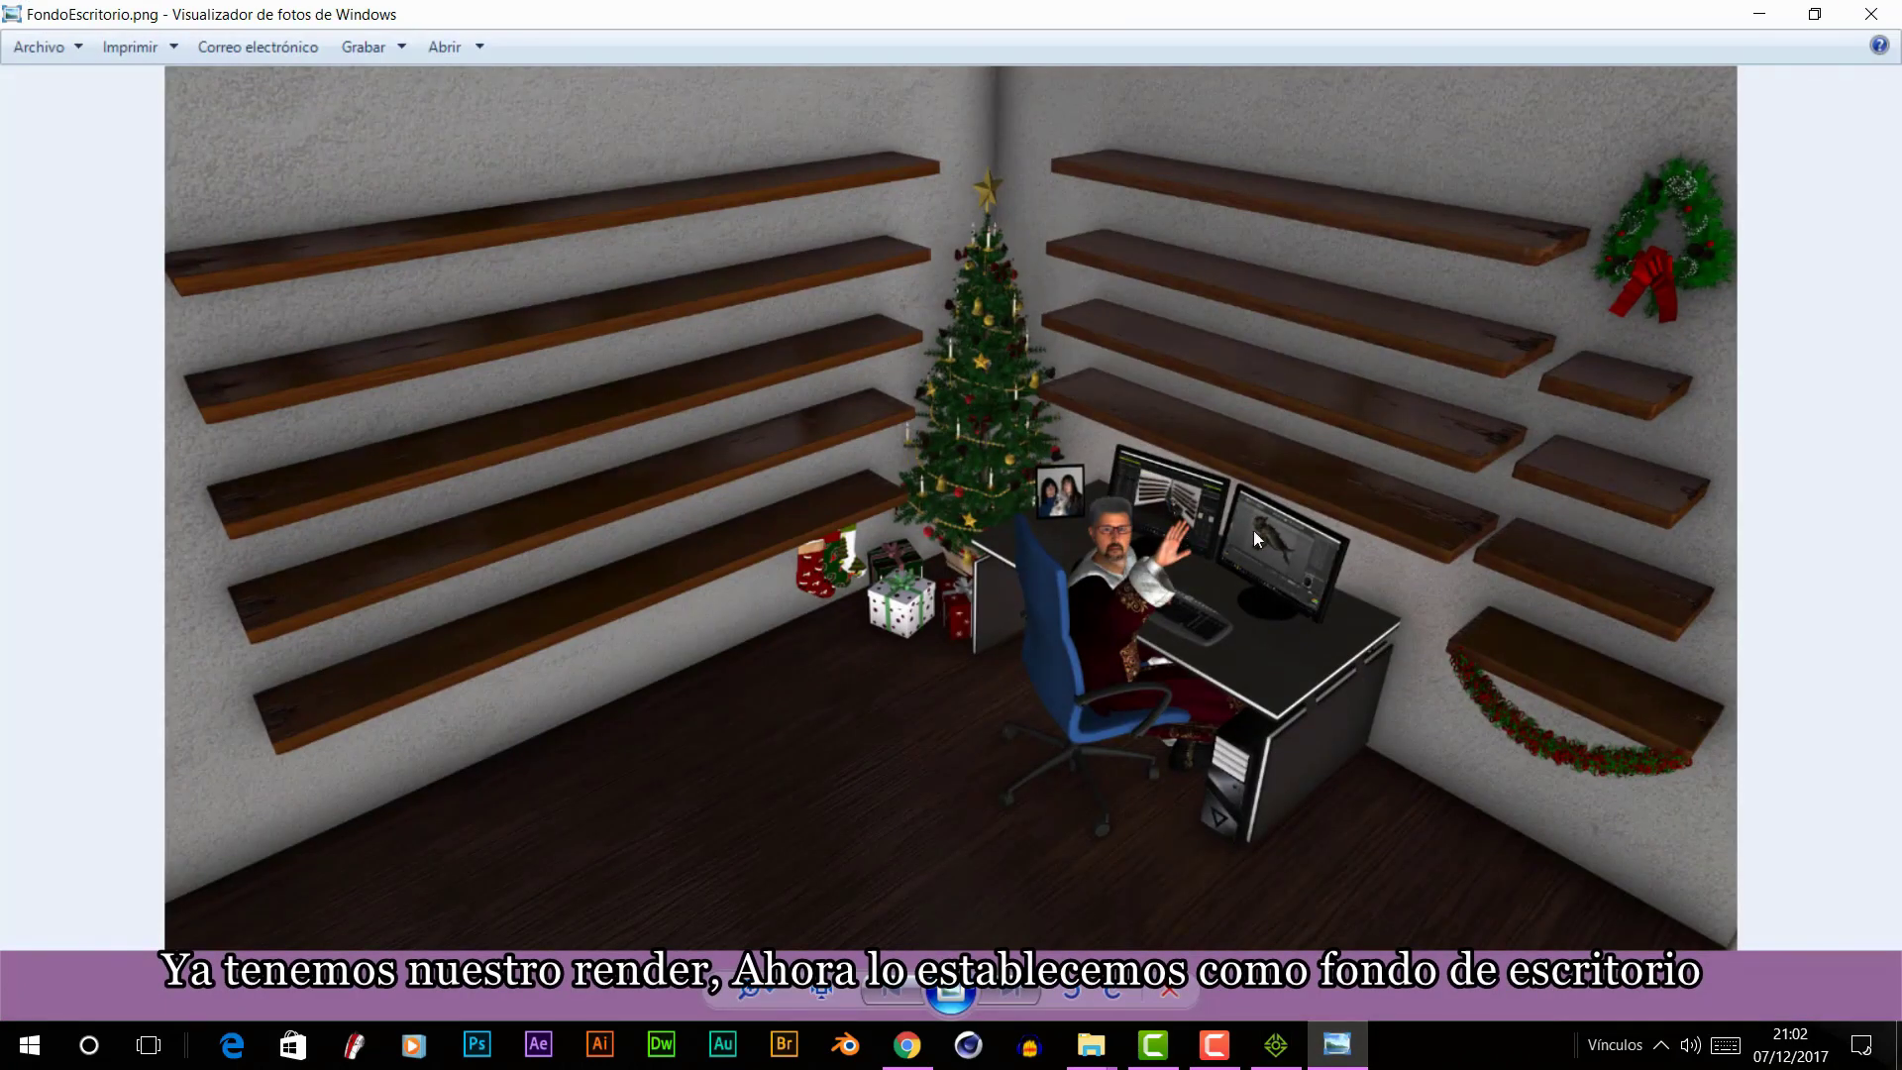
- Set FondoEscritorio.png from the desktop folder as the wallpaper via Personalizar
{"action": "left_click", "coordinate": [1760, 14]}
{"action": "right_click", "coordinate": [963, 777]}
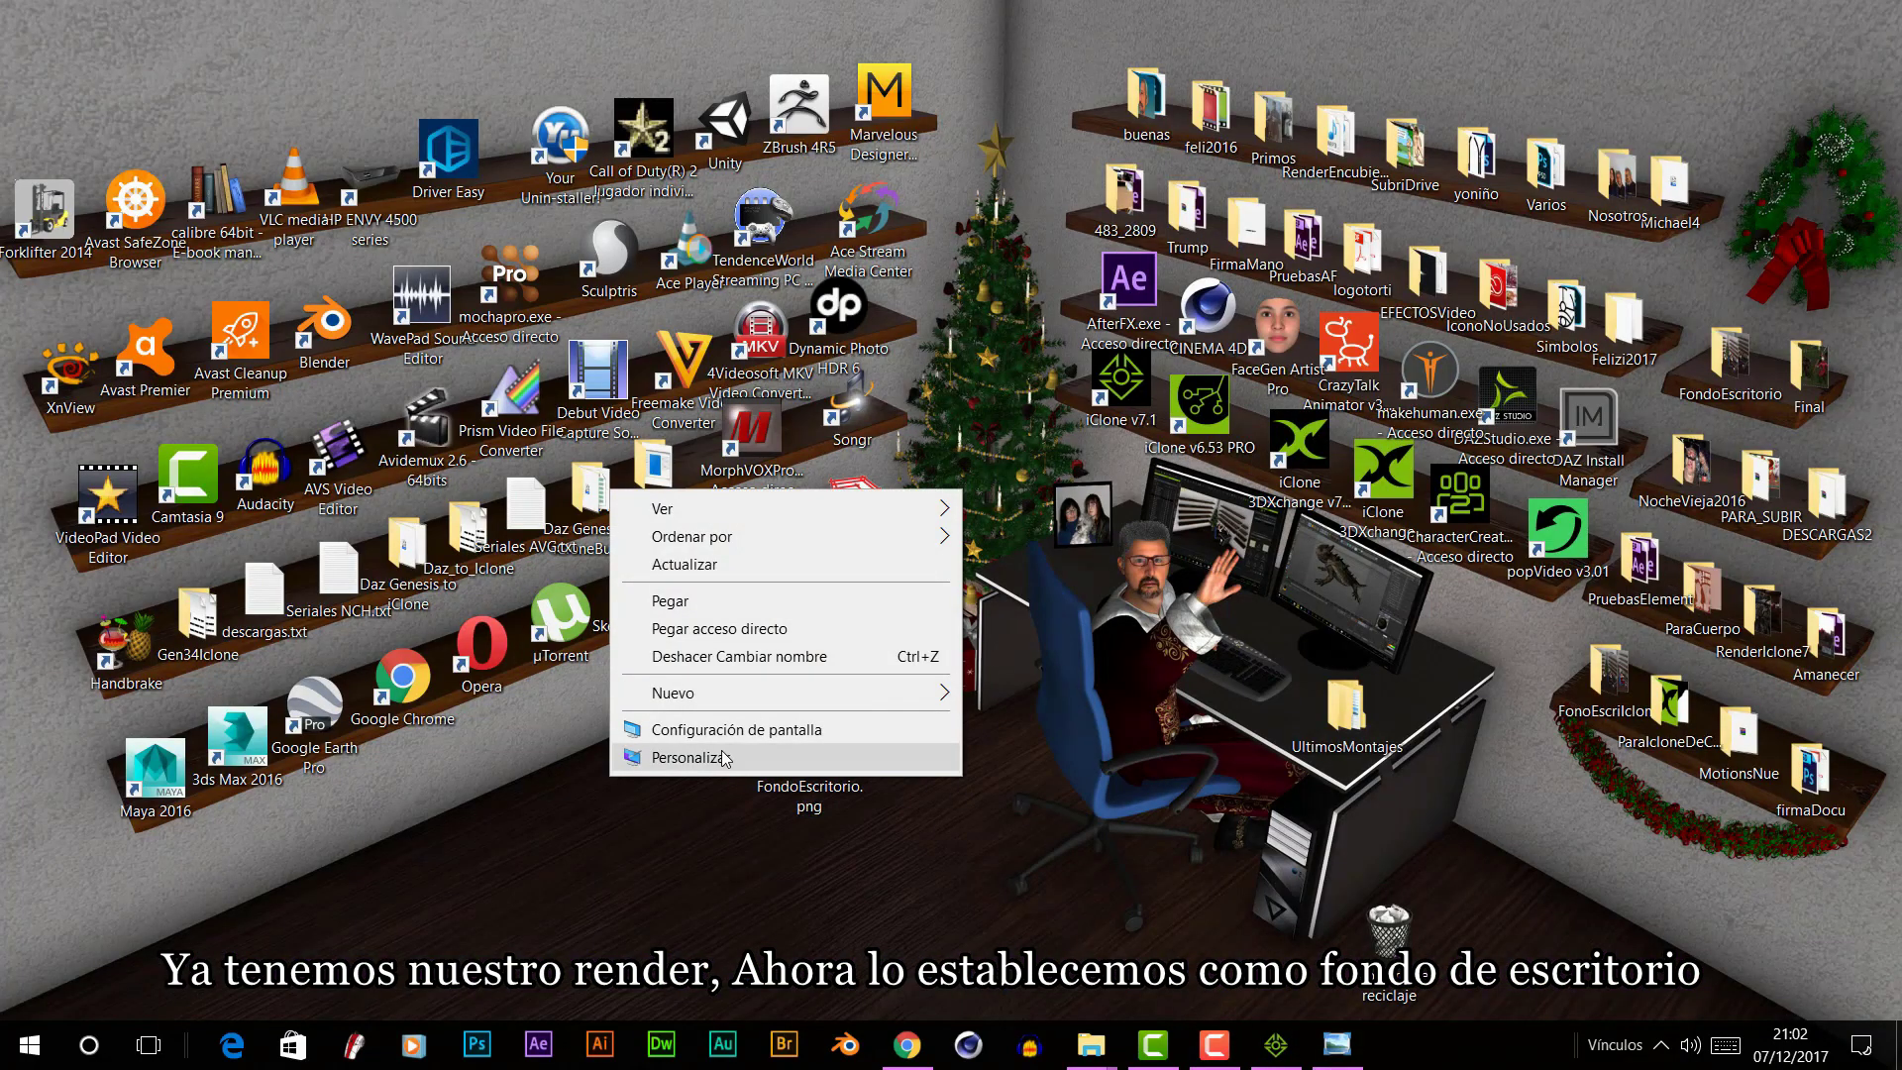
{"action": "left_click", "coordinate": [721, 757]}
{"action": "left_click", "coordinate": [483, 696]}
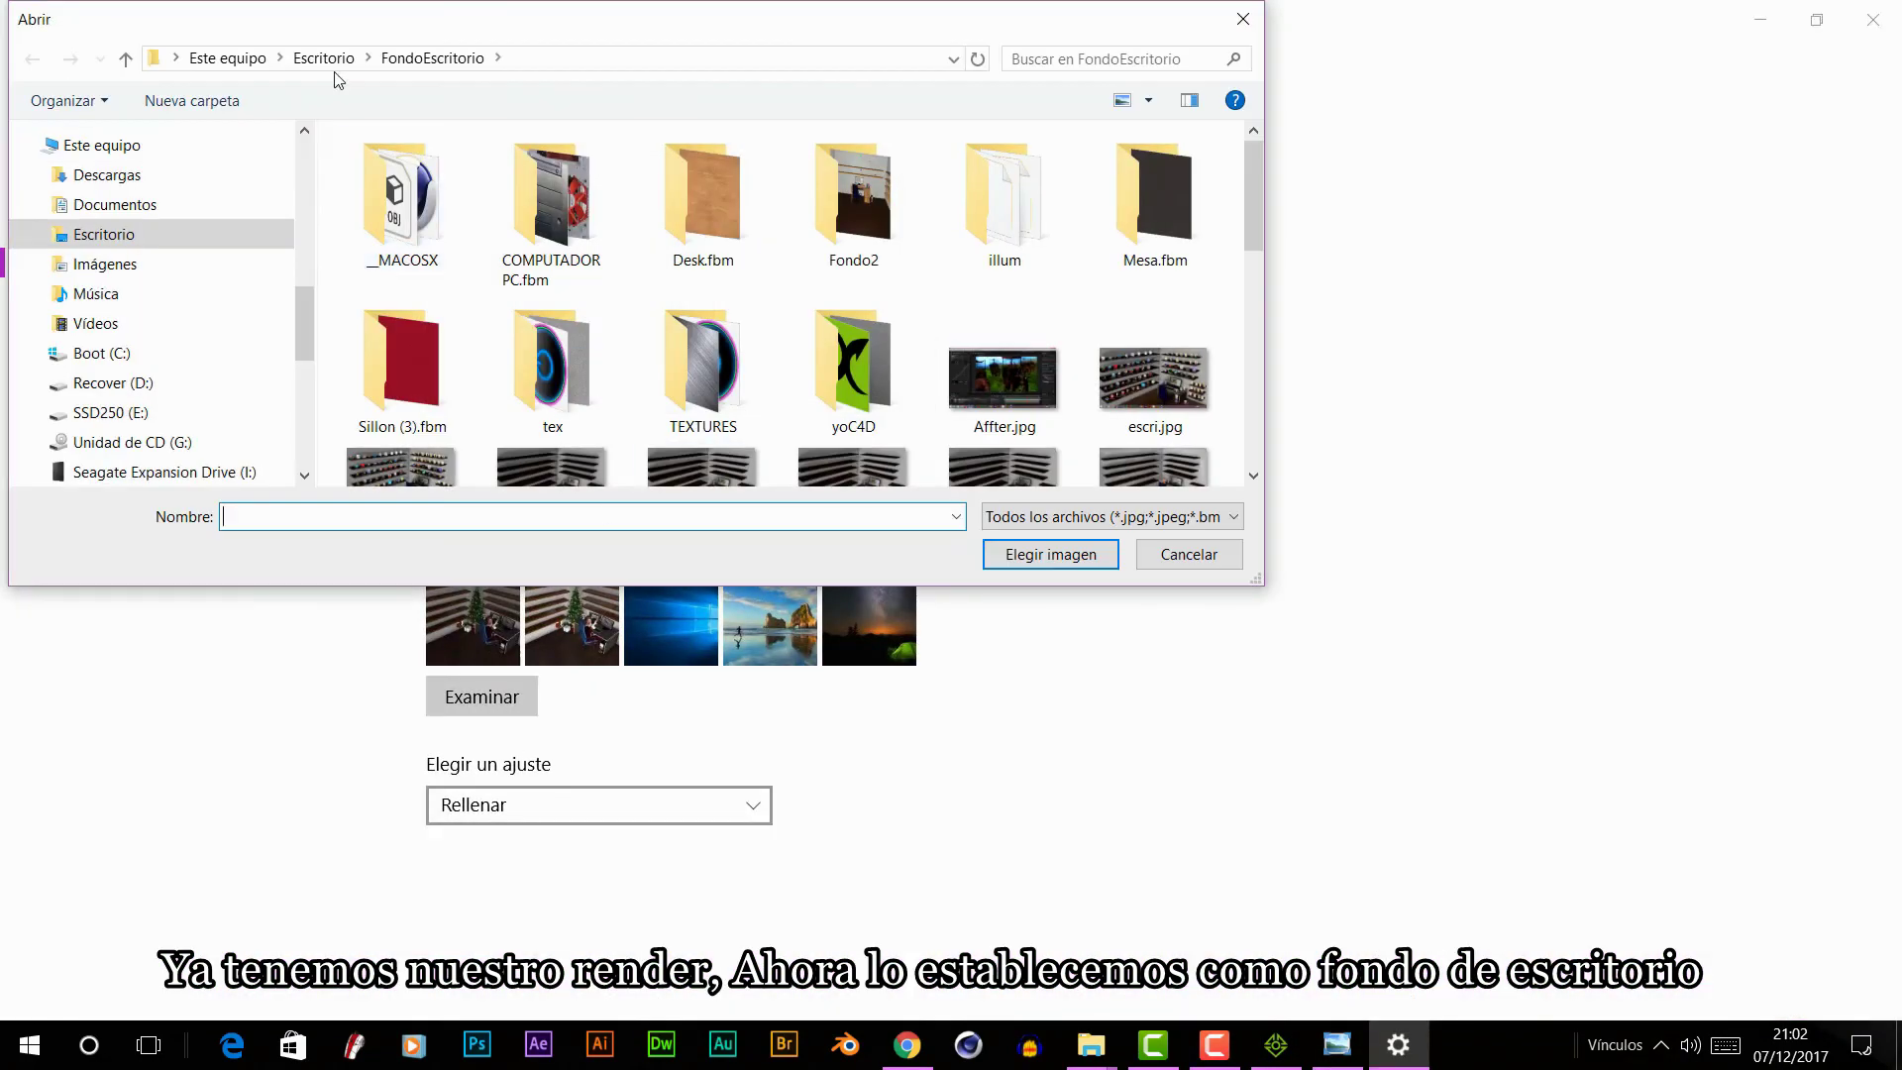
{"action": "left_click", "coordinate": [324, 58]}
{"action": "scroll", "coordinate": [1245, 192], "scroll_direction": "down", "scroll_amount": 10}
{"action": "double_click", "coordinate": [441, 467]}
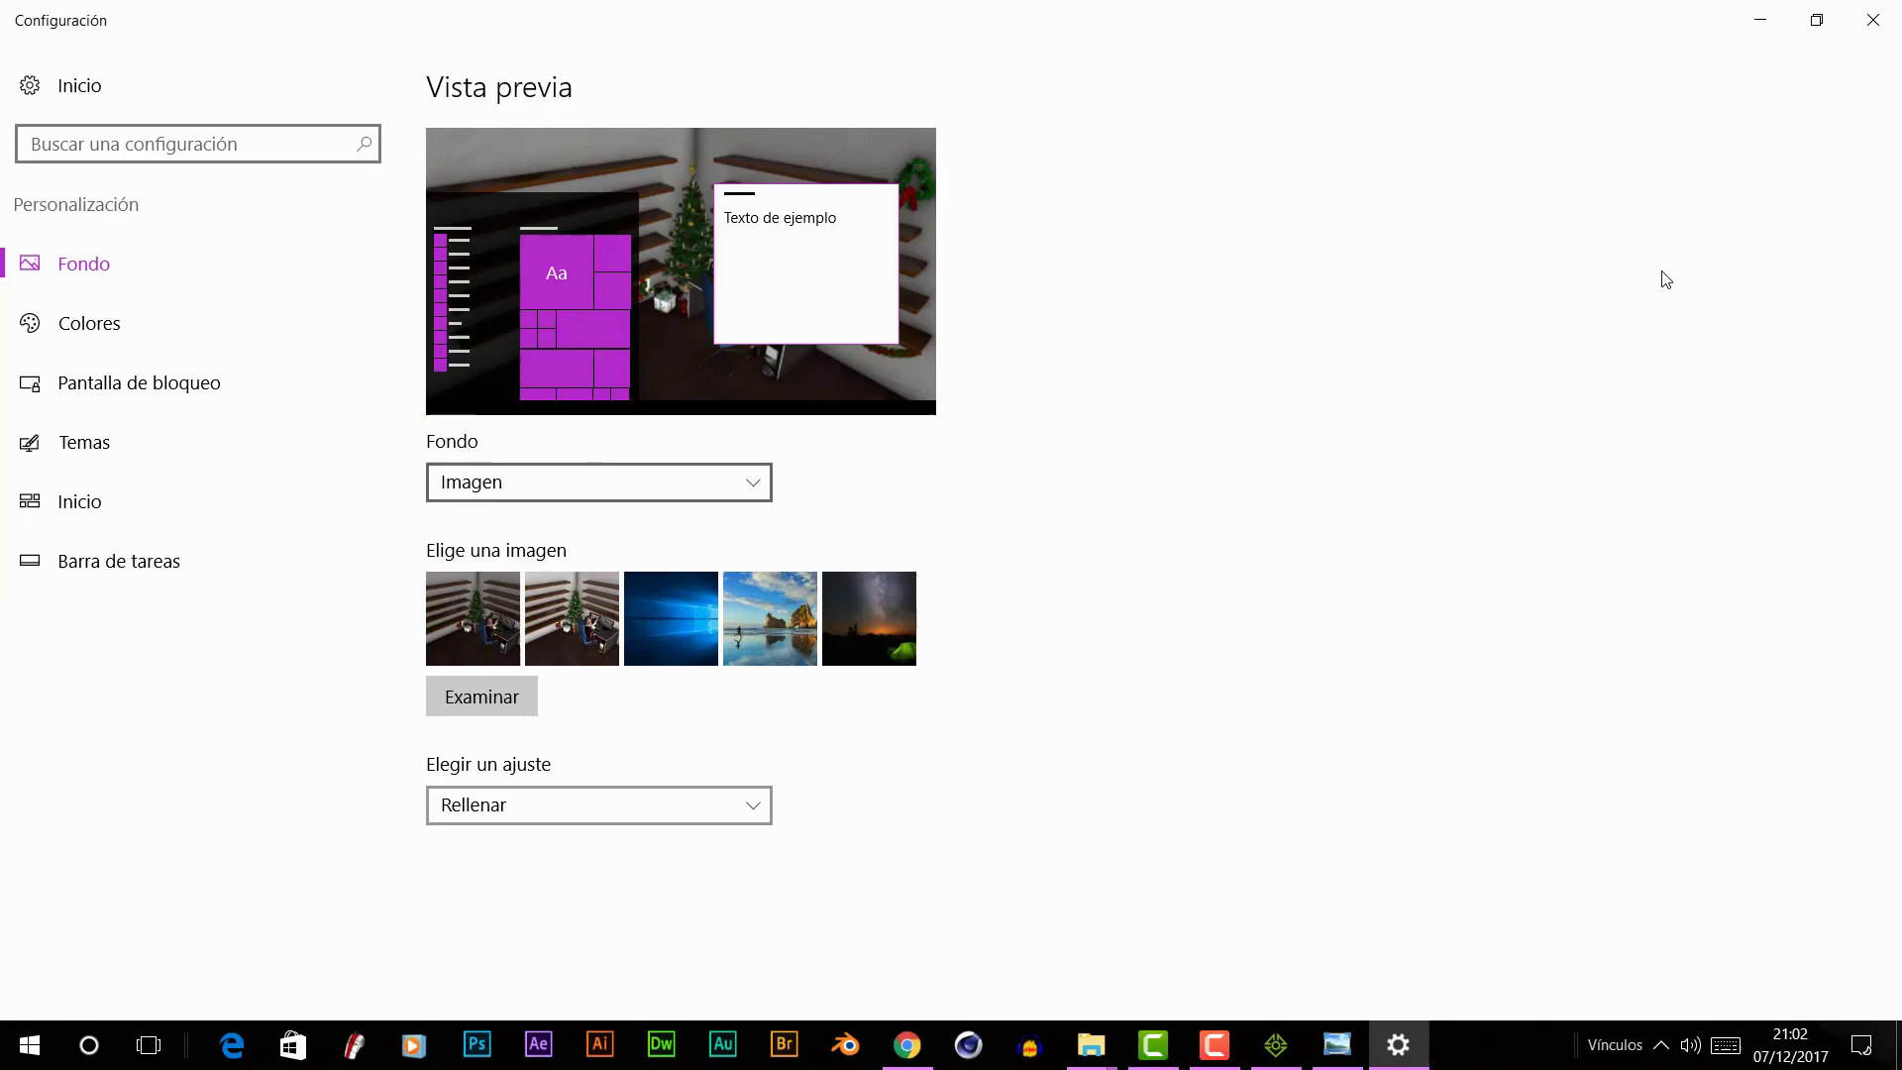
{"action": "left_click", "coordinate": [1757, 22]}
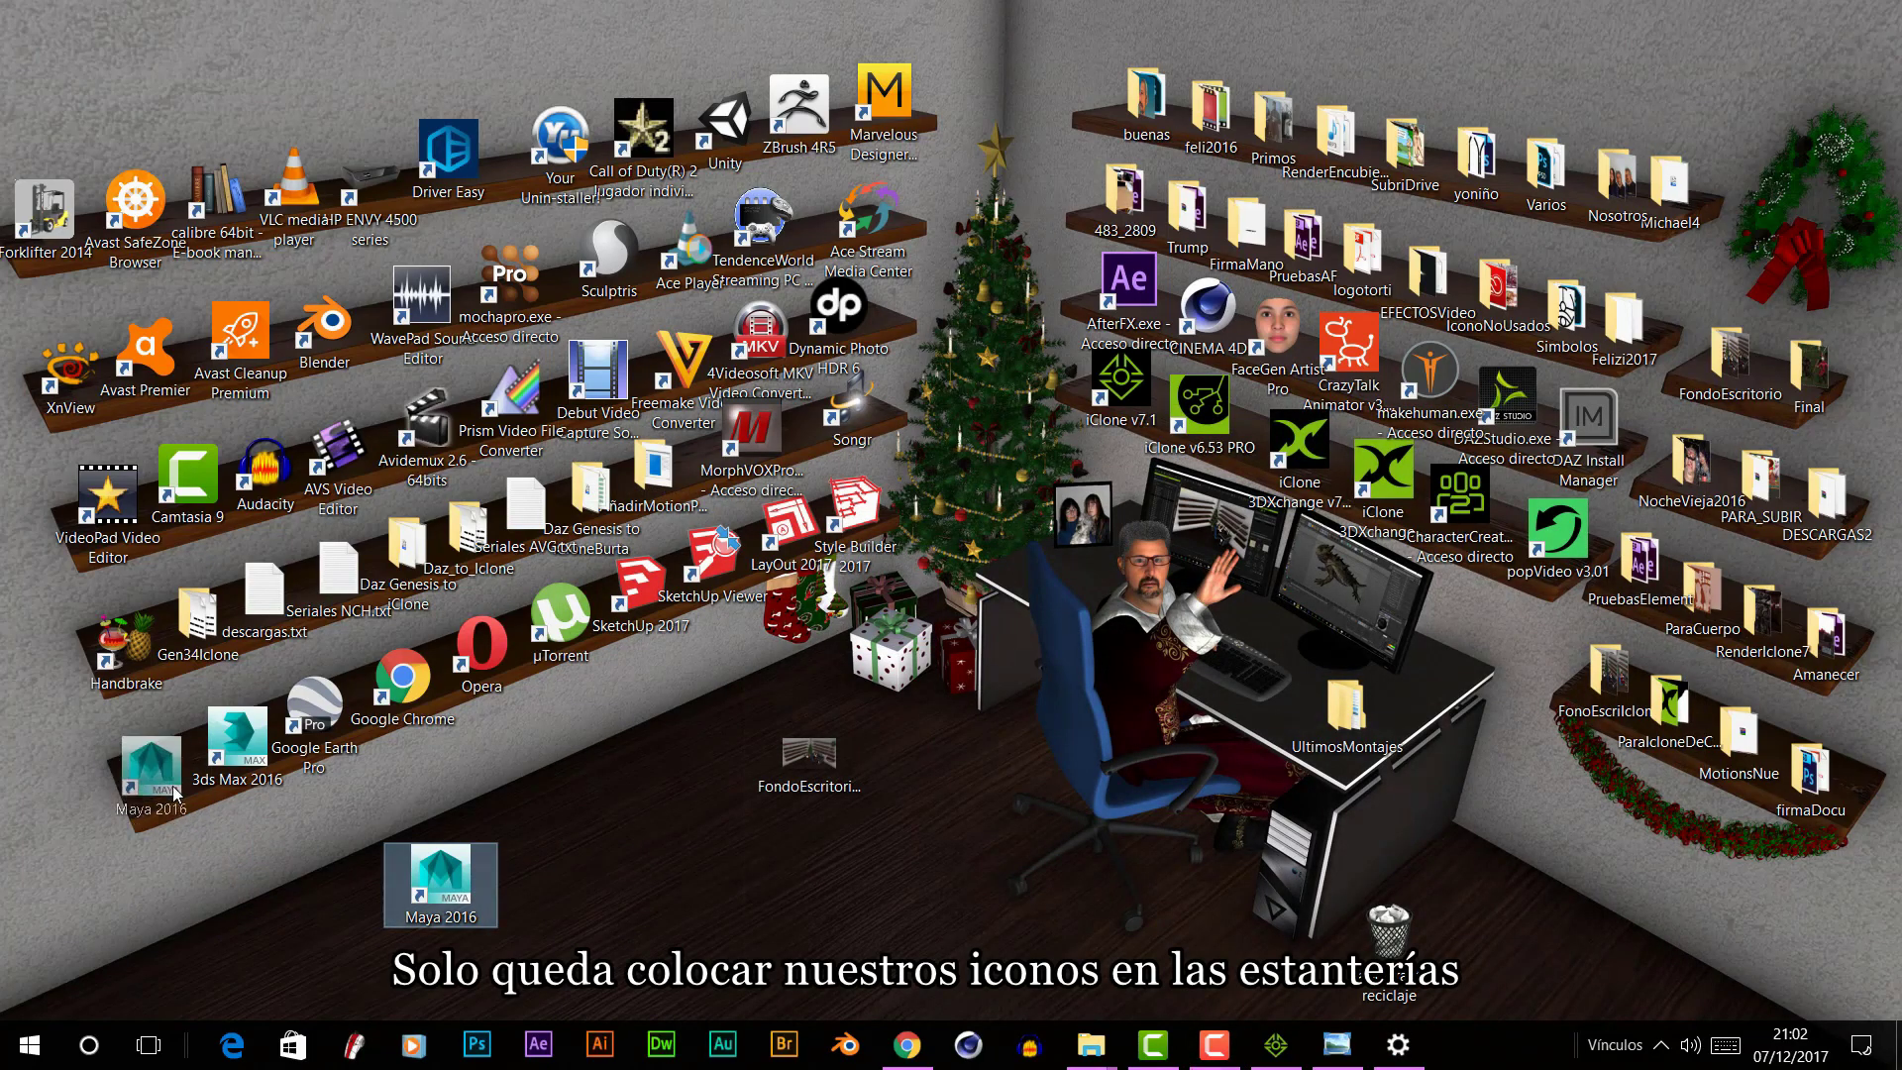
- Drag the Maya 2016, uTorrent, Opera, Google Earth Pro and Chrome icons onto wallpaper shelves, then check arrange options
{"action": "left_click_drag", "start_coordinate": [174, 792], "coordinate": [158, 782]}
{"action": "left_click_drag", "start_coordinate": [401, 678], "coordinate": [396, 931]}
{"action": "left_click_drag", "start_coordinate": [481, 644], "coordinate": [573, 877]}
{"action": "left_click_drag", "start_coordinate": [314, 703], "coordinate": [670, 782]}
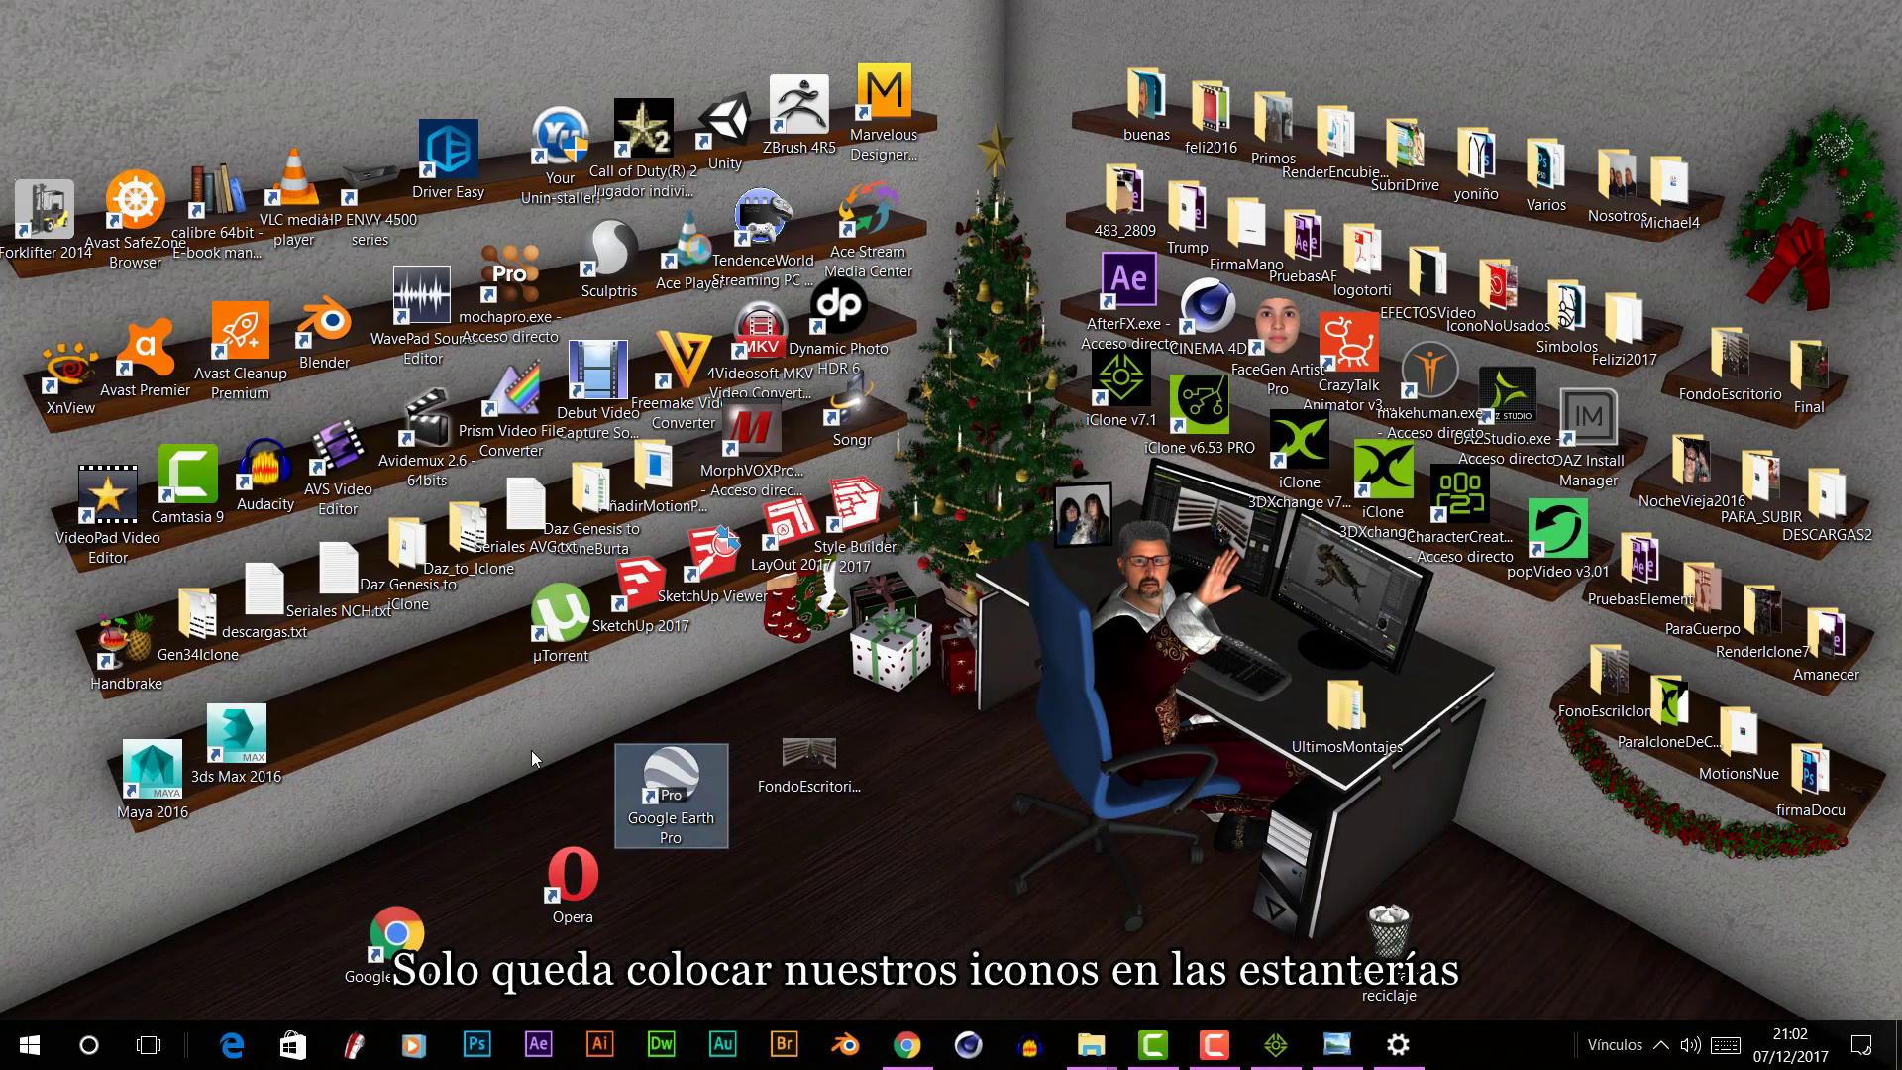
{"action": "mouse_move", "coordinate": [561, 614]}
{"action": "left_mouse_down"}
{"action": "mouse_move", "coordinate": [544, 782]}
{"action": "mouse_move", "coordinate": [549, 609]}
{"action": "left_mouse_up"}
{"action": "left_click_drag", "start_coordinate": [573, 877], "coordinate": [472, 644]}
{"action": "left_click_drag", "start_coordinate": [671, 783], "coordinate": [377, 684]}
{"action": "mouse_move", "coordinate": [396, 936]}
{"action": "left_mouse_down"}
{"action": "mouse_move", "coordinate": [330, 788]}
{"action": "mouse_move", "coordinate": [315, 690]}
{"action": "left_mouse_up"}
{"action": "right_click", "coordinate": [357, 606]}
{"action": "mouse_move", "coordinate": [529, 626]}
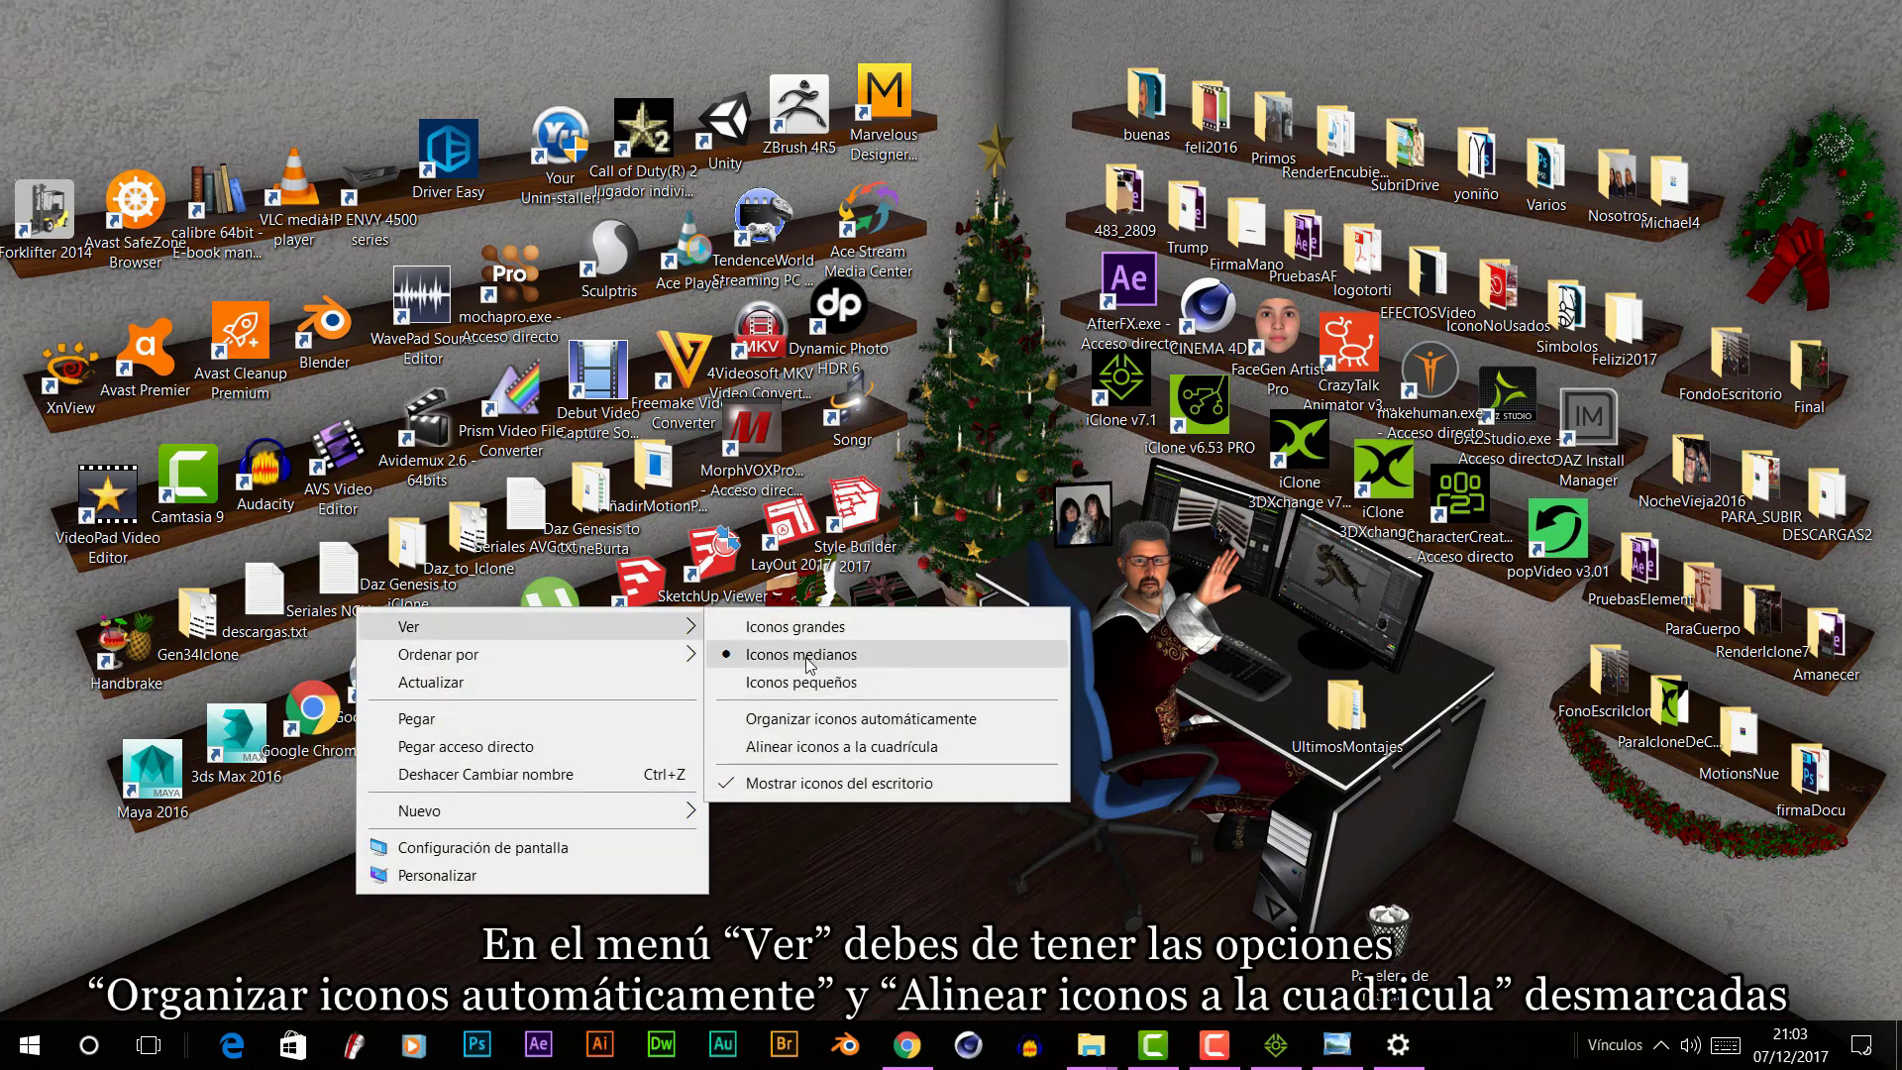